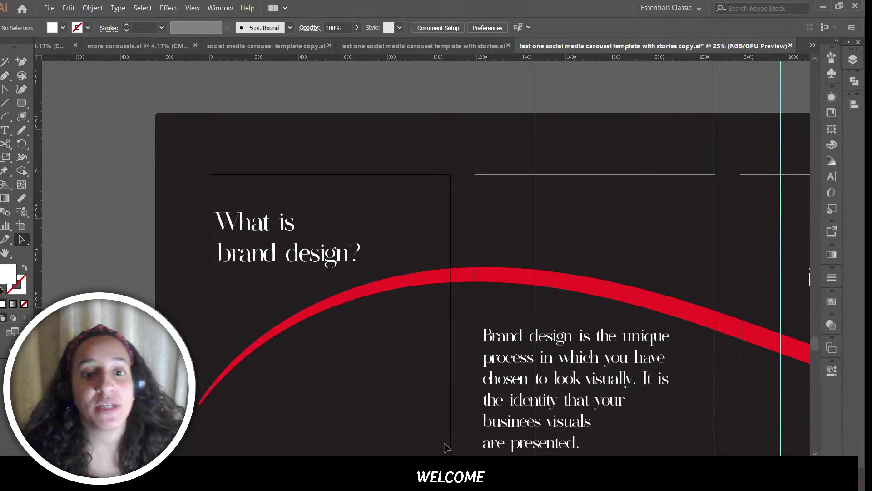
Step: Hide the guides layer so the carousel slides show without the vertical guide lines
scroll(600, 229, right, 10)
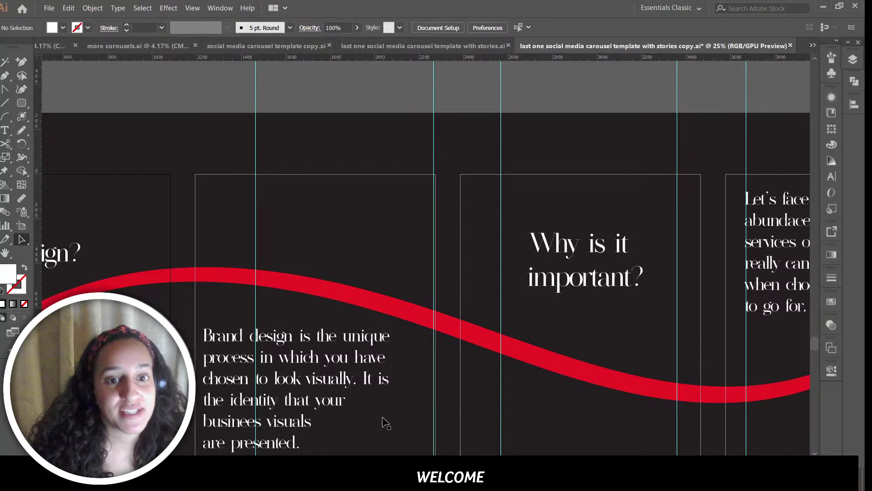
scroll(386, 422, down, 2)
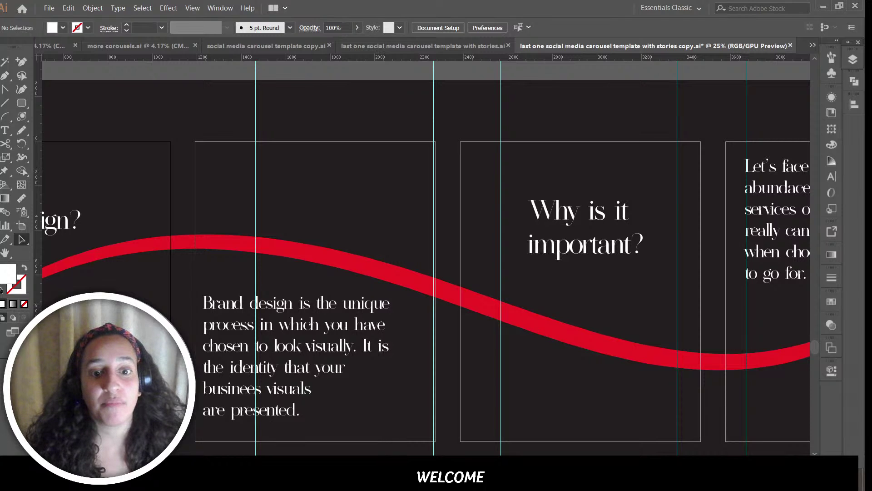
scroll(426, 255, right, 7)
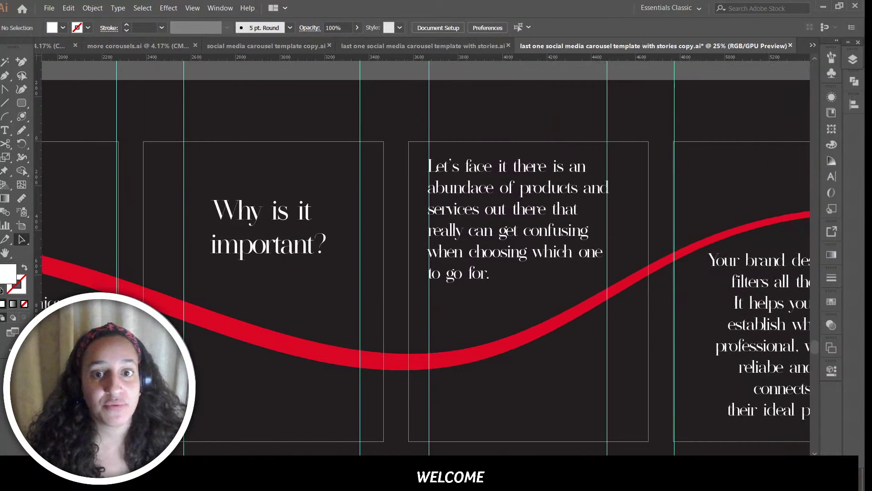
scroll(468, 454, right, 3)
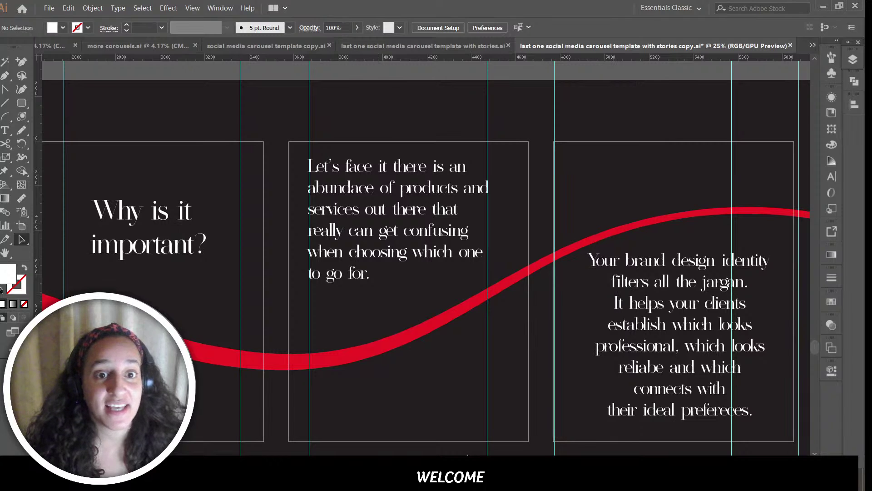
scroll(468, 454, right, 1)
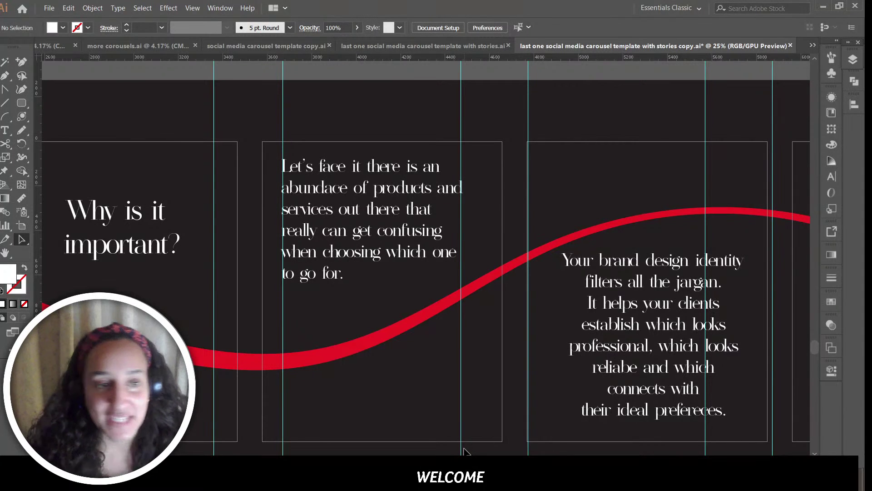
click(853, 59)
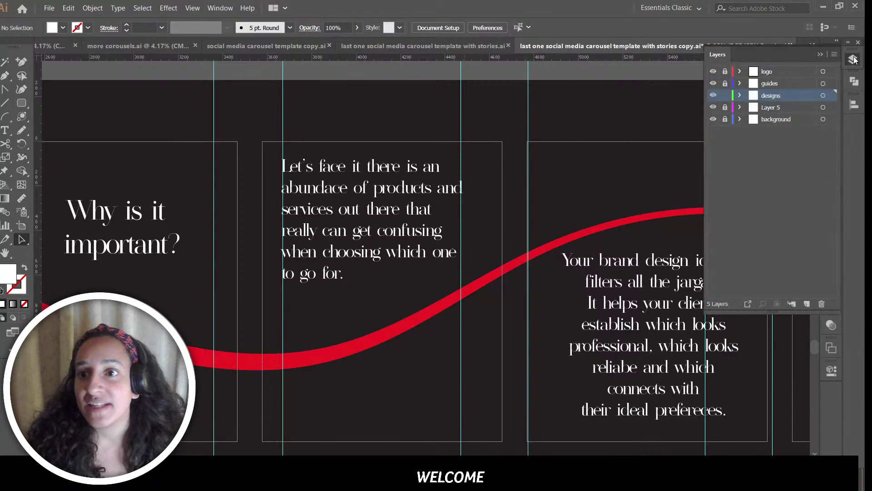
click(713, 83)
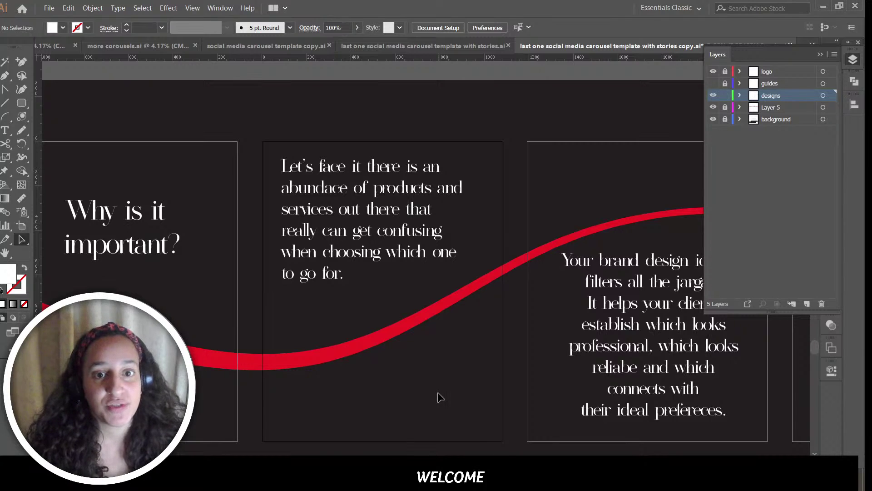
Step: Examine how the red curve and the text blocks sit together across the carousel slides
drag(464, 460, 502, 460)
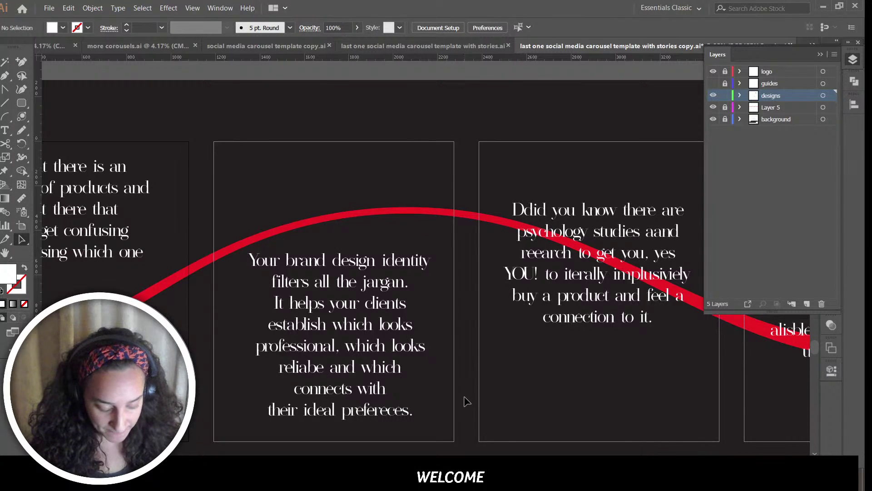
key(ctrl+minus)
key(ctrl+minus)
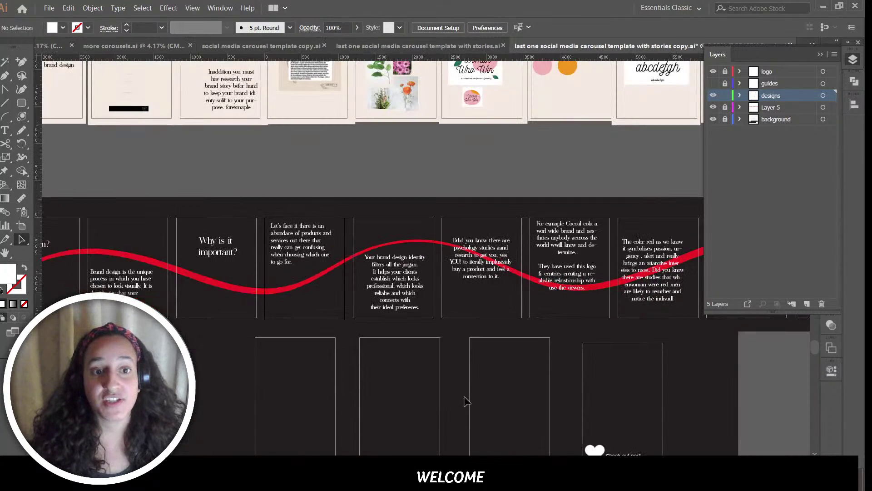
click(371, 239)
click(325, 303)
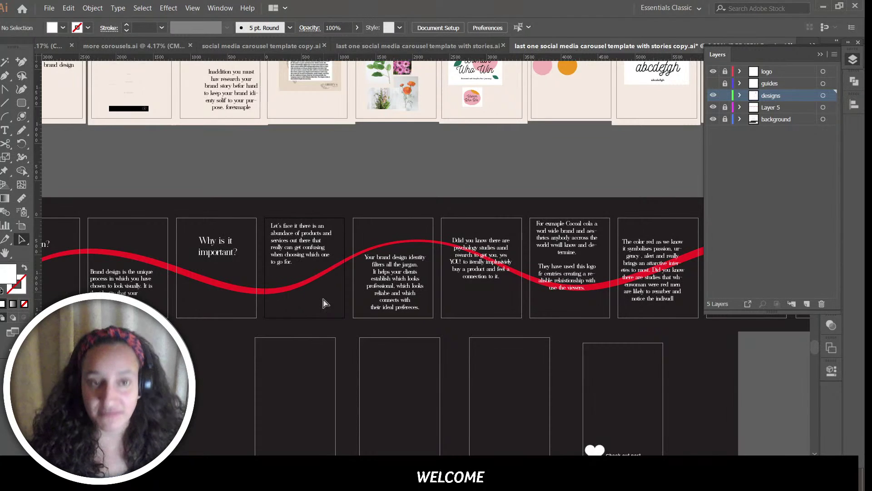
key(ctrl+plus)
key(ctrl+plus)
key(ctrl+plus)
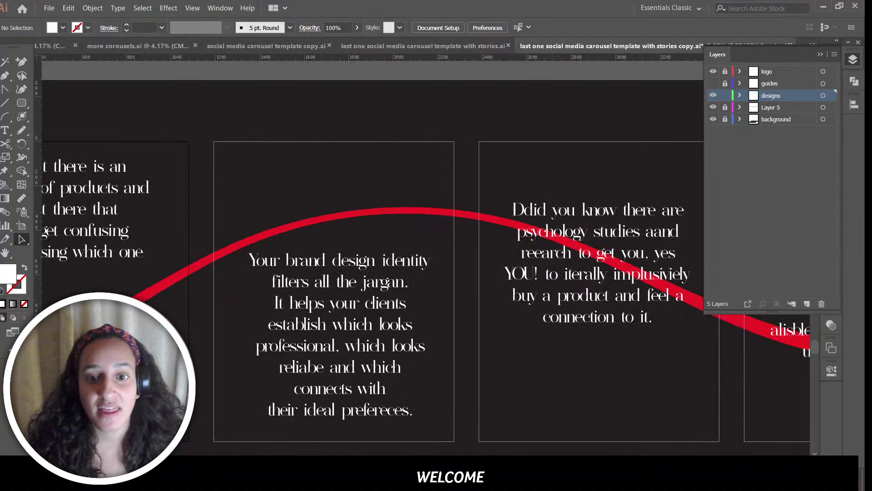
scroll(372, 290, left, 8)
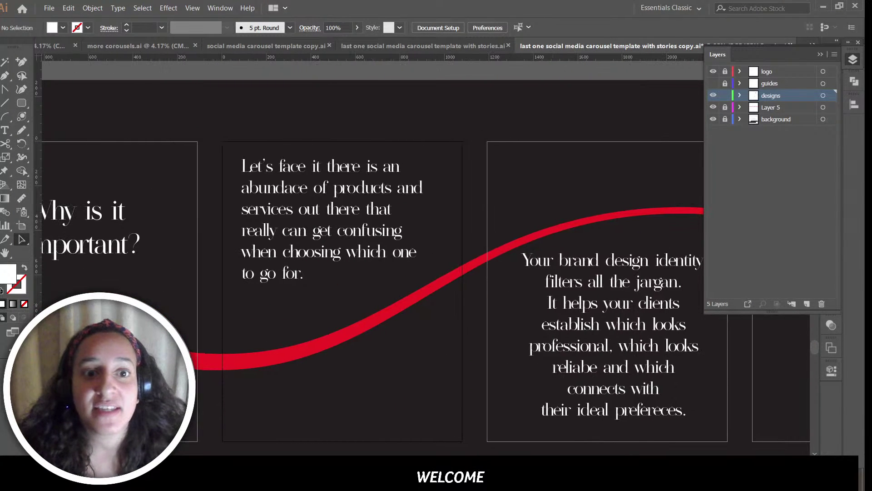
scroll(372, 291, right, 7)
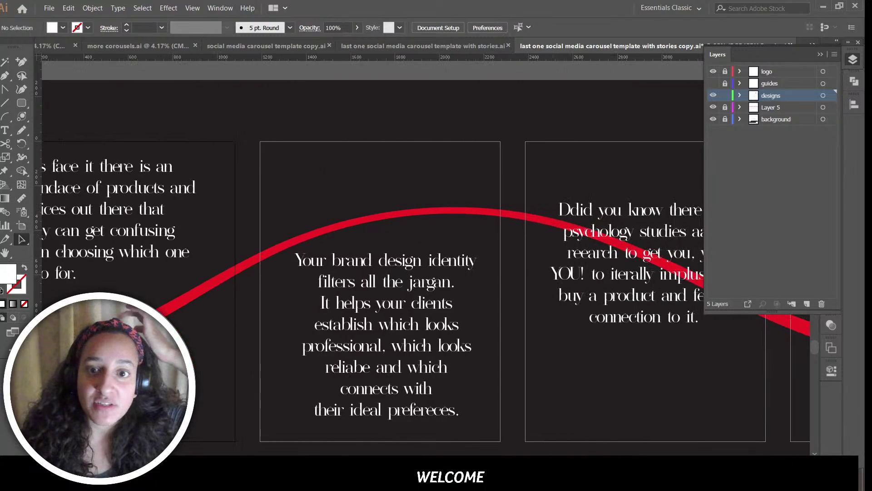
Step: Correct the spelling of "Did" and "research" in the paragraph about psychology studies
scroll(461, 216, right, 4)
click(461, 216)
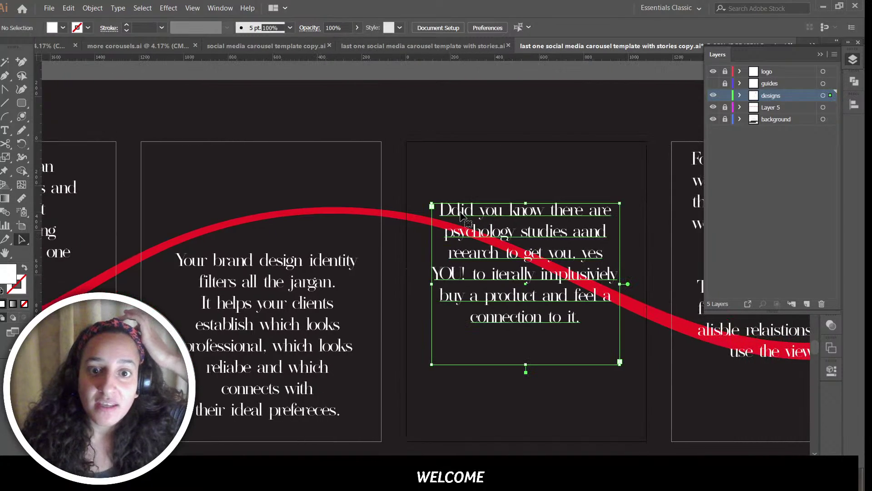
double_click(462, 214)
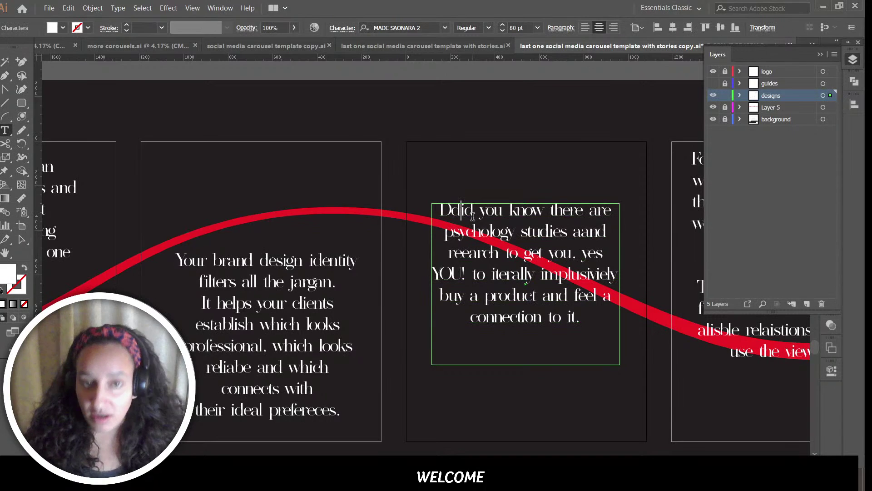
key(BackSpace)
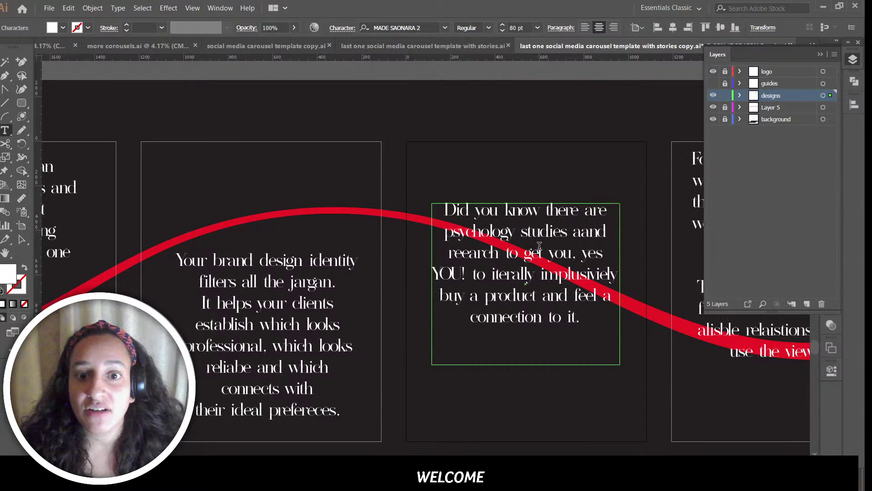
double_click(470, 254)
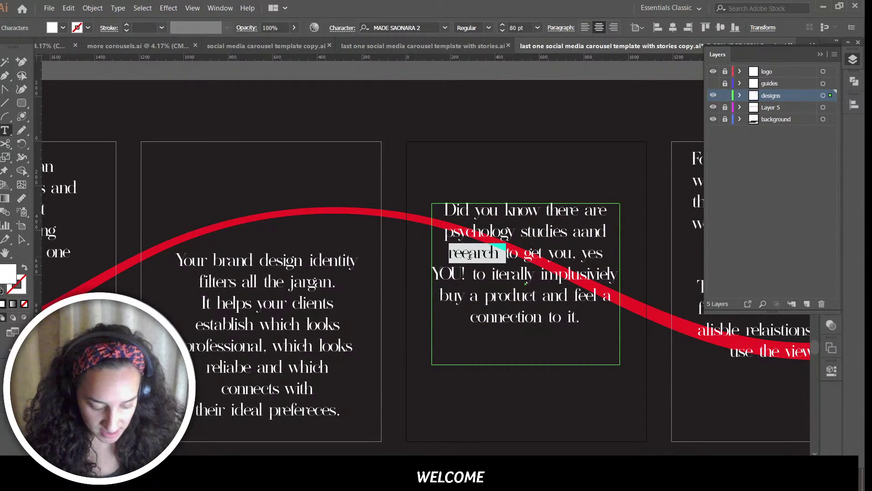
text(research)
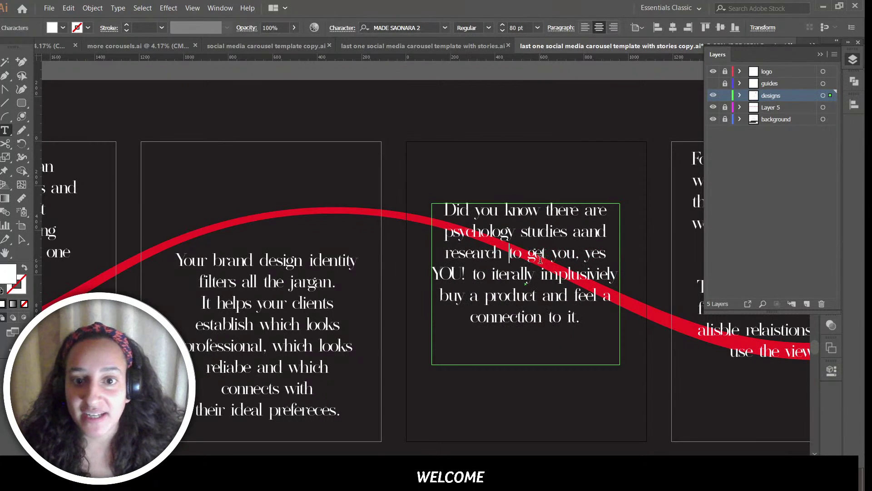
Step: Replace the misspelled word after "YOU! to" with "literally" in the psychology studies paragraph
click(23, 238)
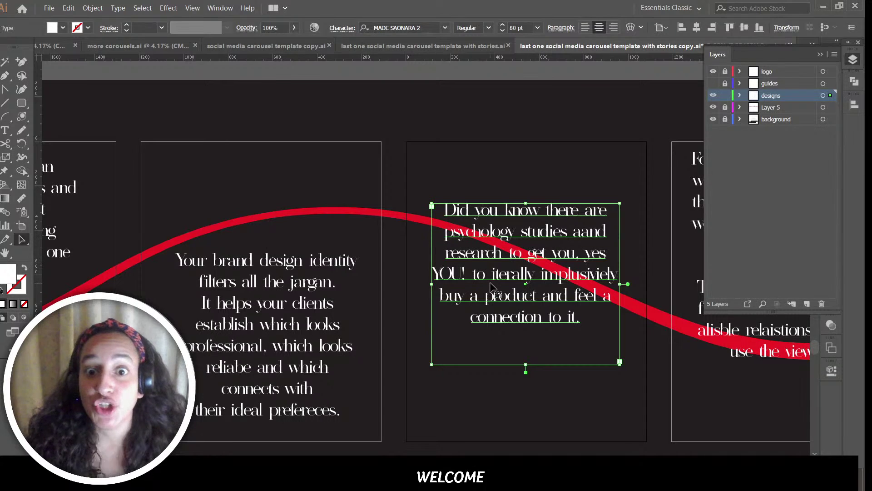
double_click(509, 275)
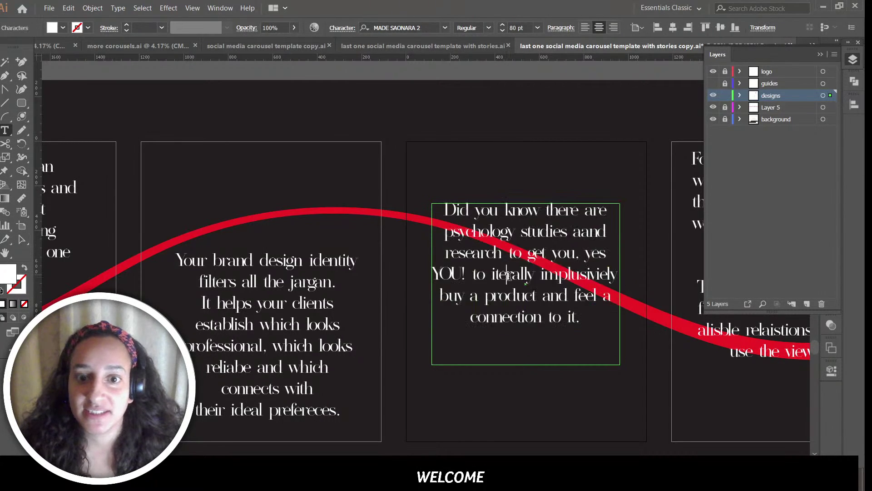
double_click(504, 276)
text(liter)
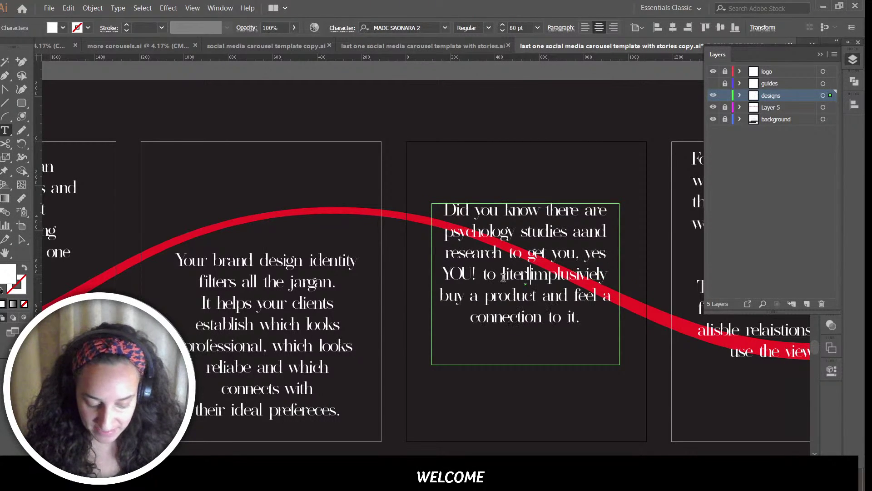
text(ally)
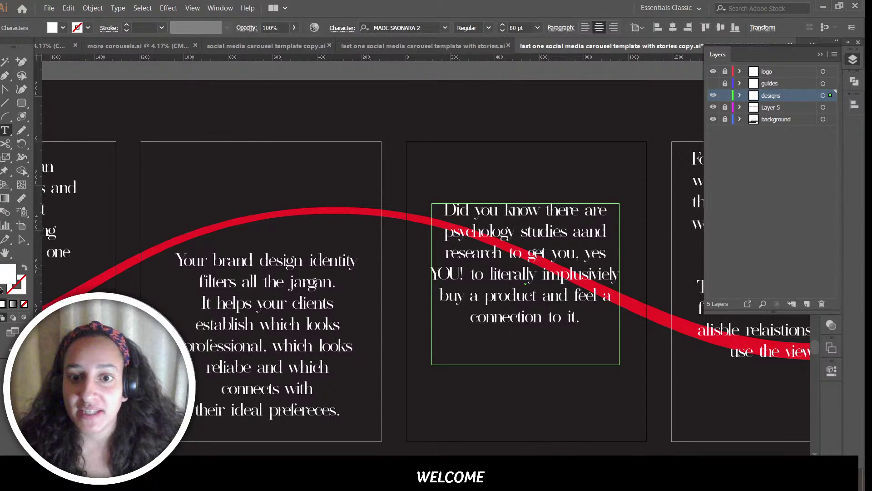
Step: Collapse the layer list and examine the text against the red curve on the remaining slides, through the closing slide
scroll(543, 274, right, 5)
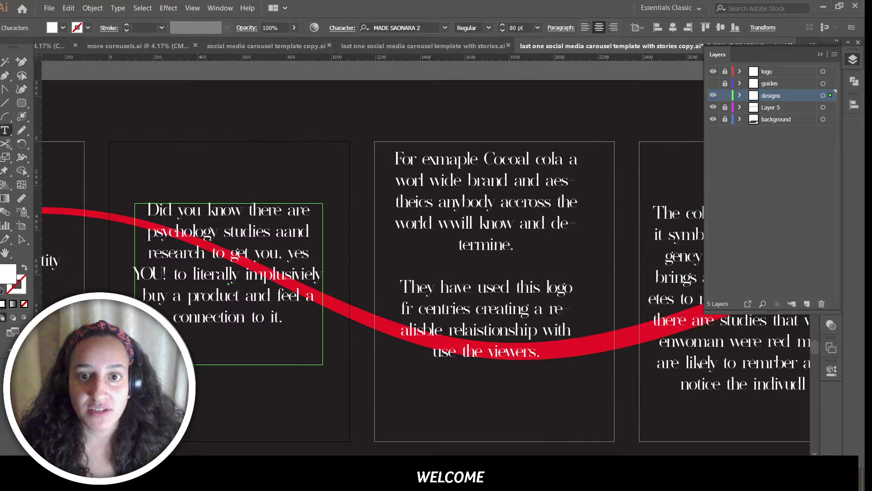
click(22, 240)
click(509, 217)
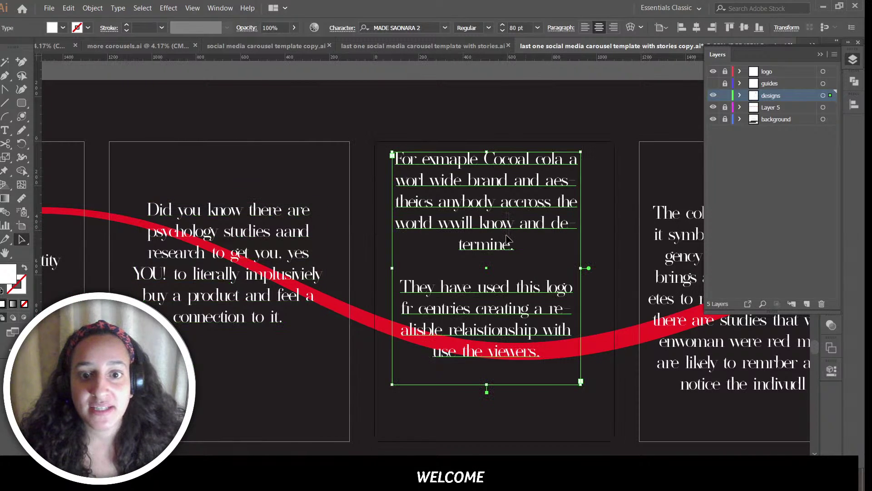
click(576, 408)
scroll(576, 409, right, 1)
scroll(425, 290, right, 10)
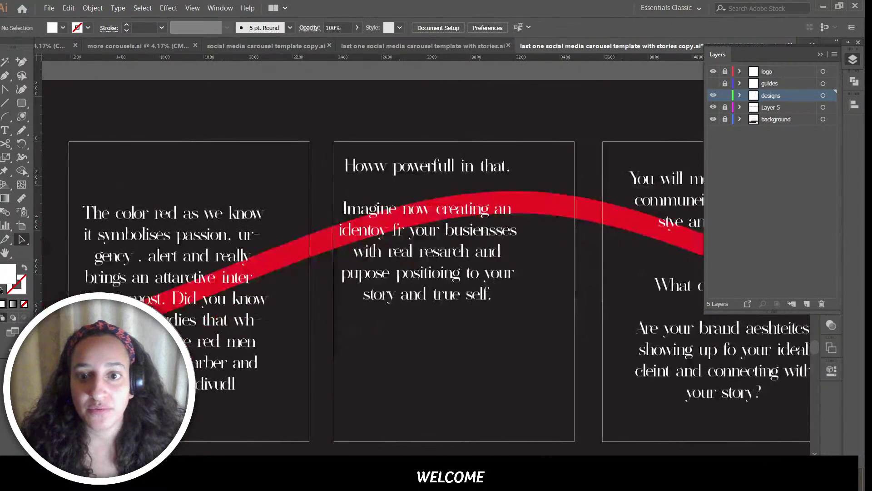
click(820, 55)
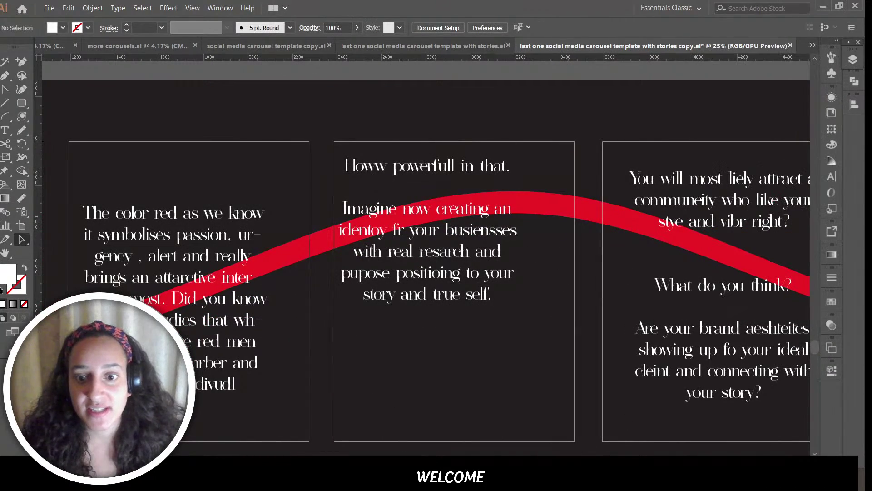
scroll(701, 453, right, 8)
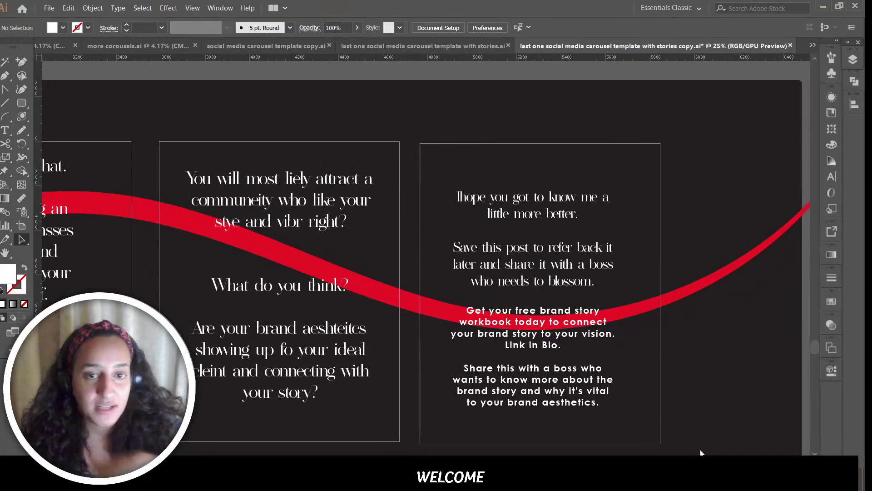
scroll(701, 453, left, 20)
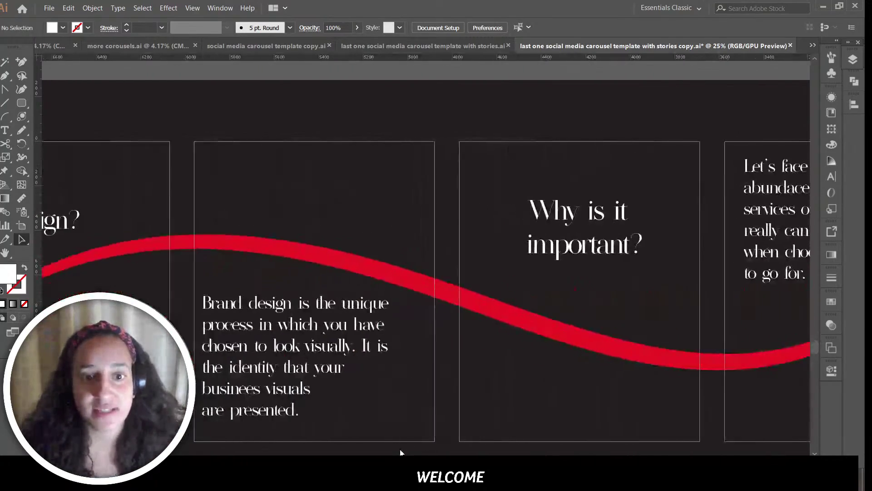
scroll(407, 447, right, 2)
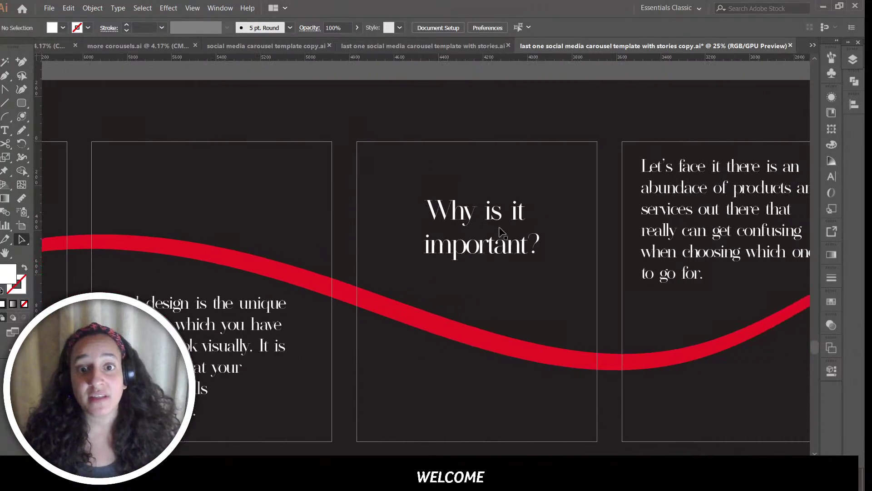
Step: Left-align the "Why is it important?" heading and move it to the upper left area of its slide
click(500, 231)
drag(499, 232, 473, 205)
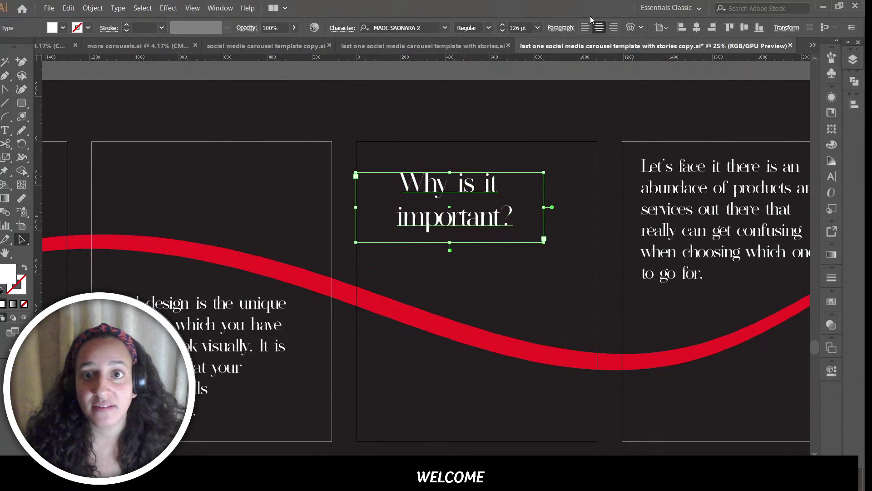
click(585, 27)
mouse_move(529, 209)
mouse_down()
mouse_move(543, 208)
mouse_move(512, 206)
mouse_up()
click(524, 276)
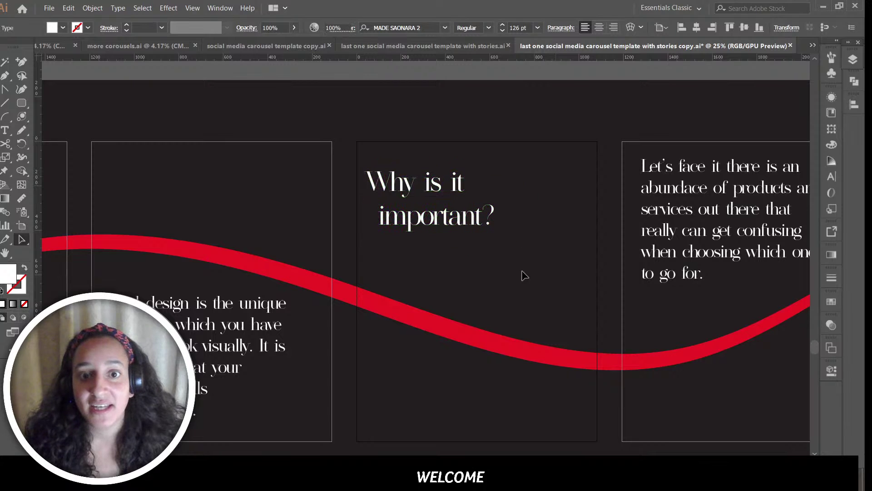
Step: Left-align the "Did you know" paragraph and fit it below the red curve on its slide with a shorter text frame
scroll(503, 417, right, 10)
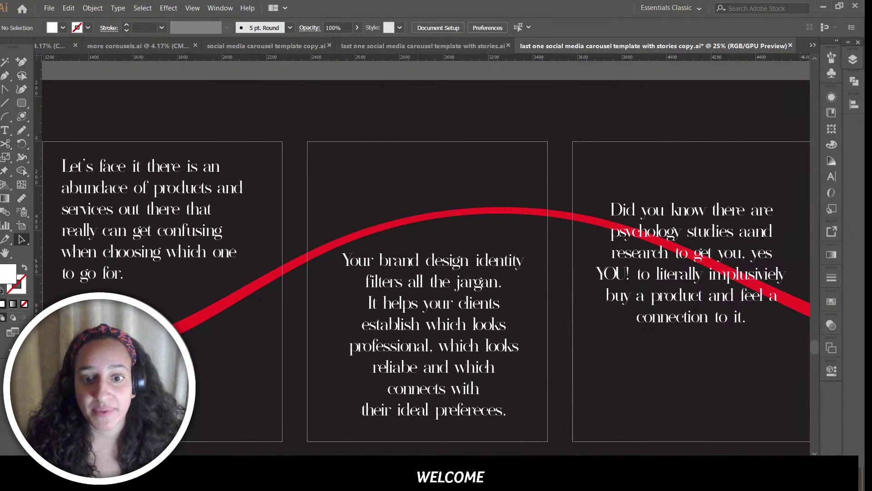
scroll(503, 417, right, 6)
click(436, 267)
drag(435, 267, 425, 347)
click(586, 29)
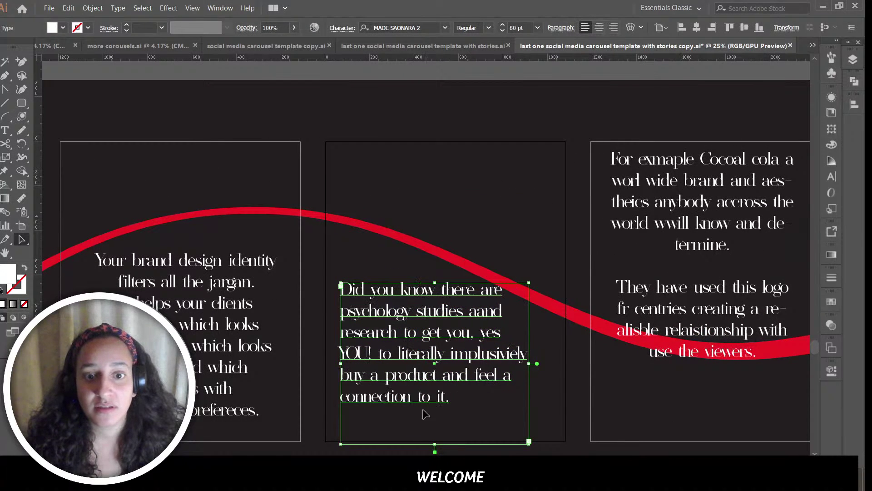
drag(436, 447, 435, 422)
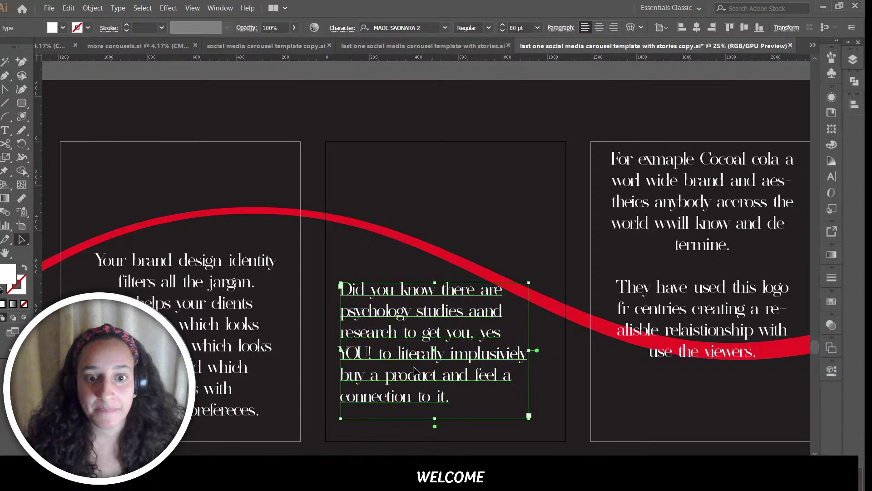
drag(415, 366, 410, 383)
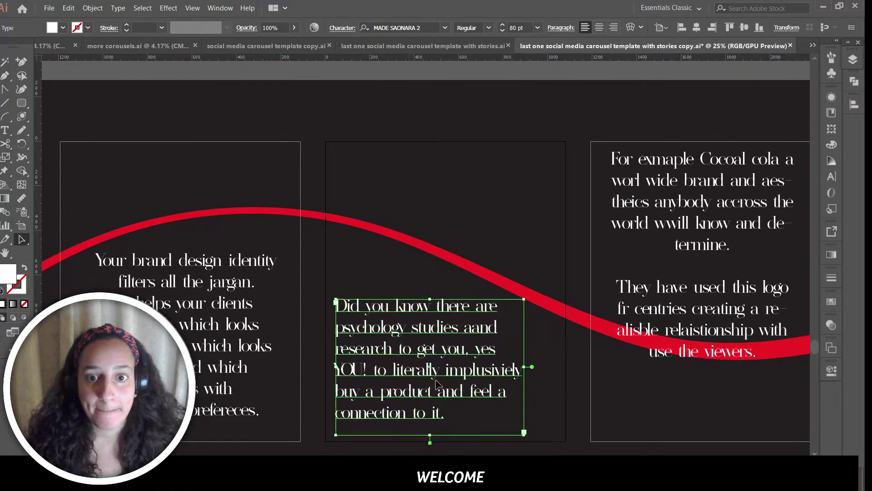
Step: Turn off automatic hyphenation for the "For exmaple Cocoal cola" text block
click(545, 389)
scroll(685, 327, right, 6)
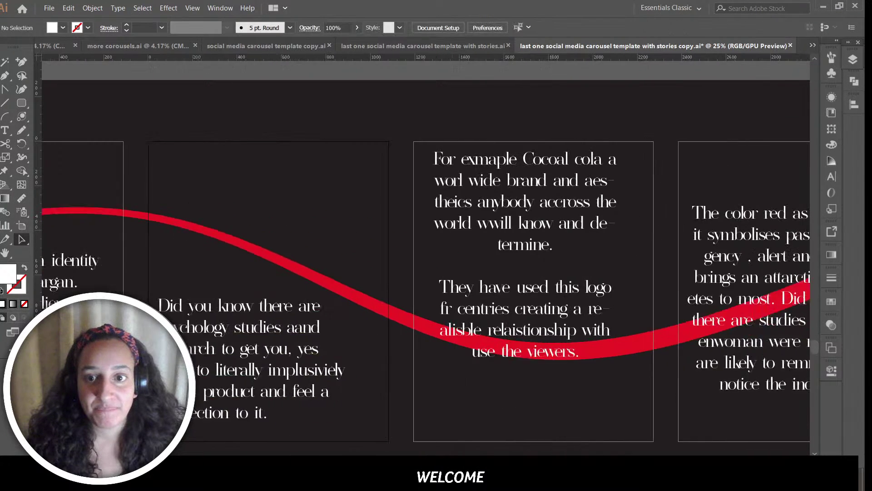
click(451, 300)
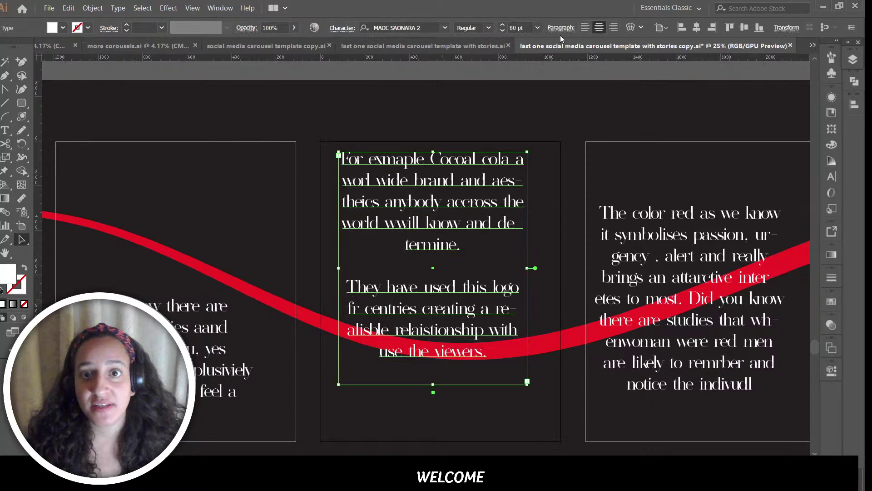
click(562, 28)
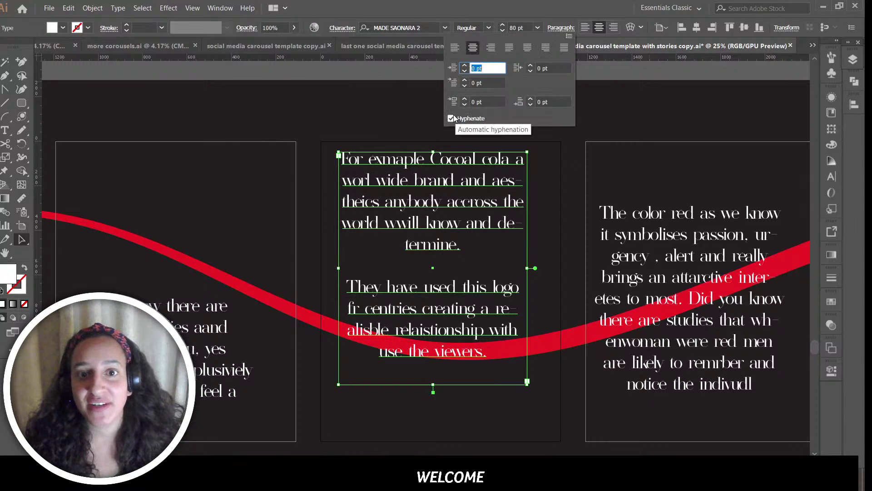
click(452, 118)
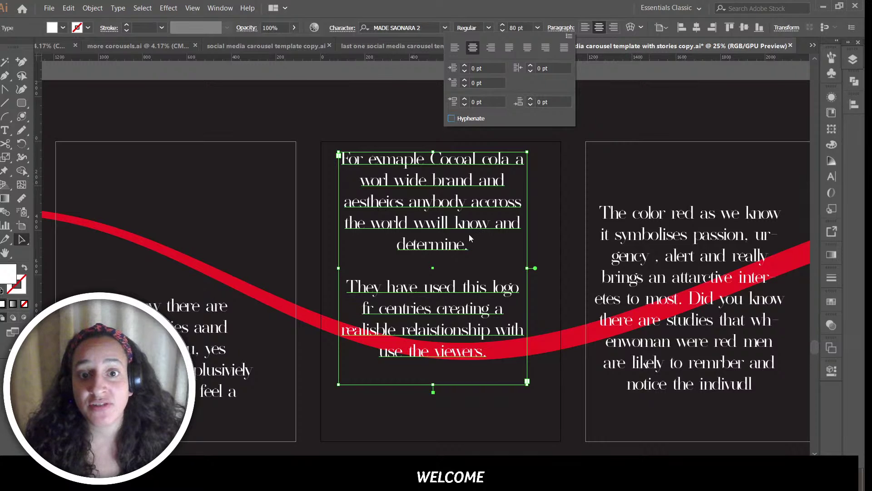
click(443, 245)
click(551, 196)
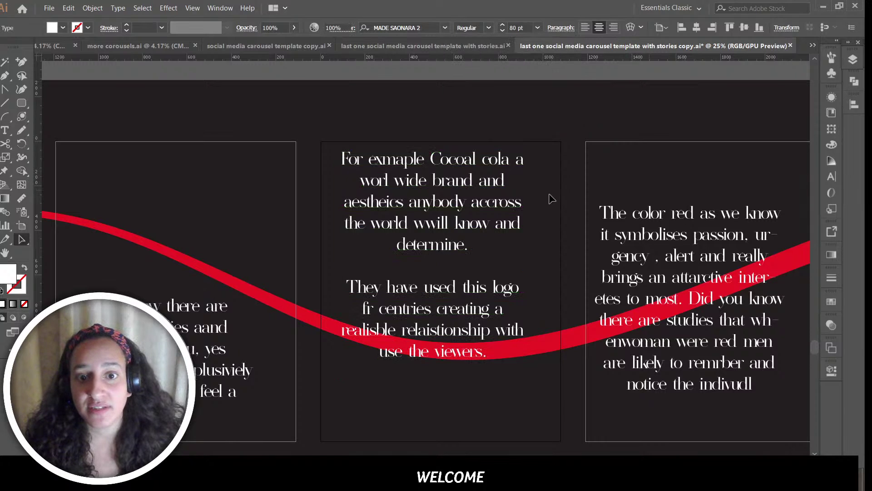
Step: Try moving the "For exmaple Cocoal cola" text block lower on its slide, and undo the last move
scroll(545, 277, down, 1)
scroll(545, 277, down, 1)
drag(445, 182, 449, 216)
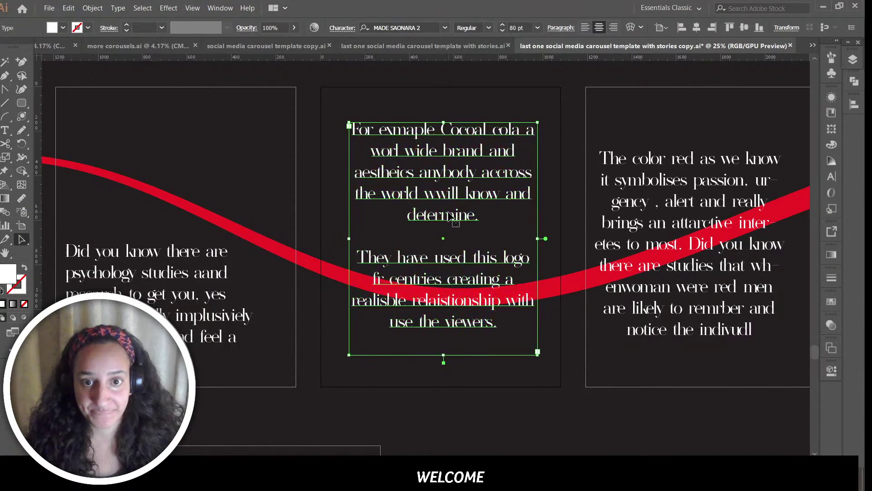
double_click(468, 324)
drag(496, 324, 352, 242)
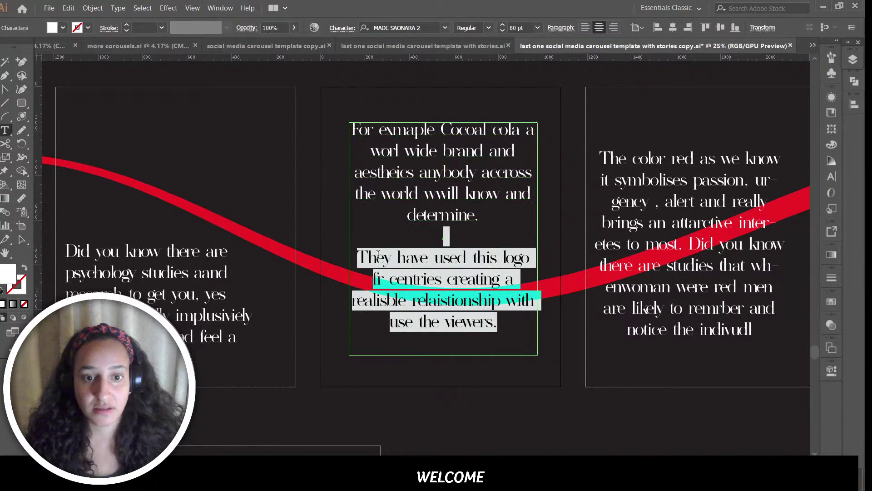
key(ctrl+z)
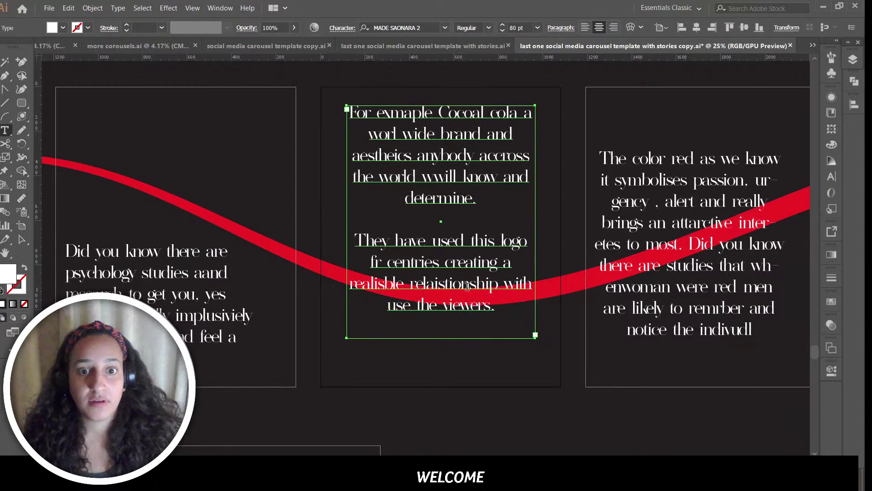
Step: Copy the "They have used this logo" paragraph, remove it from its text block, and shorten the frame around the first paragraph
drag(494, 305, 360, 244)
key(ctrl+c)
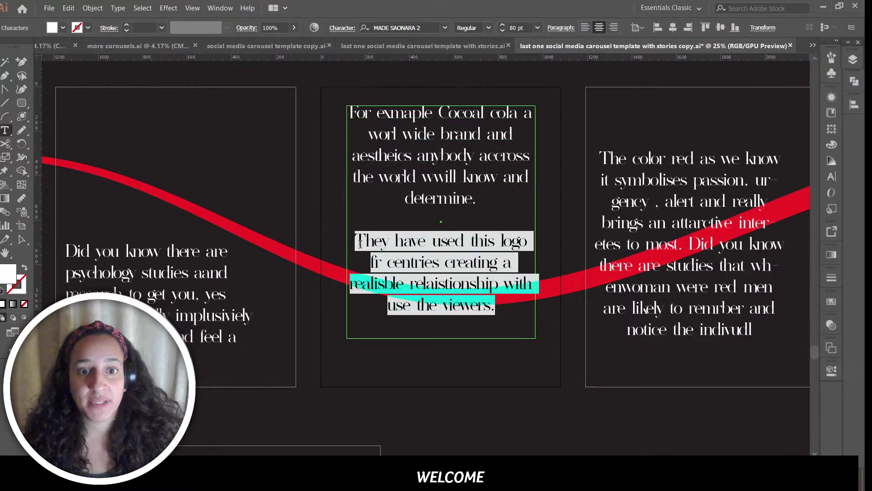
key(BackSpace)
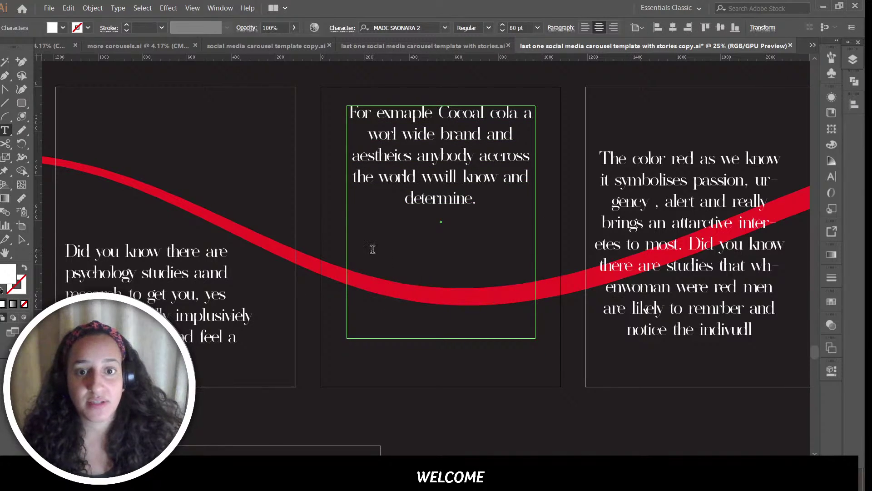
click(25, 243)
drag(442, 338, 441, 223)
click(413, 364)
key(ctrl+v)
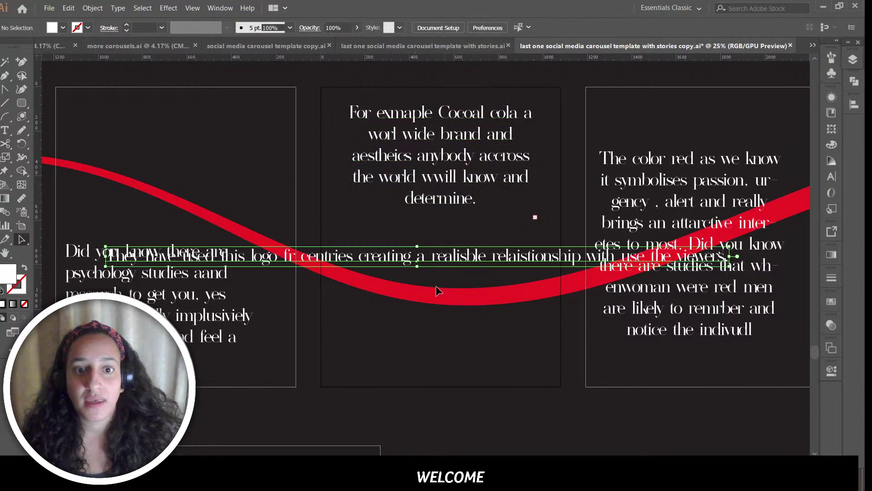
key(BackSpace)
Step: Duplicate the "For exmaple" text frame lower on the slide and replace the copy's contents with the copied "They have used this logo" paragraph
click(463, 180)
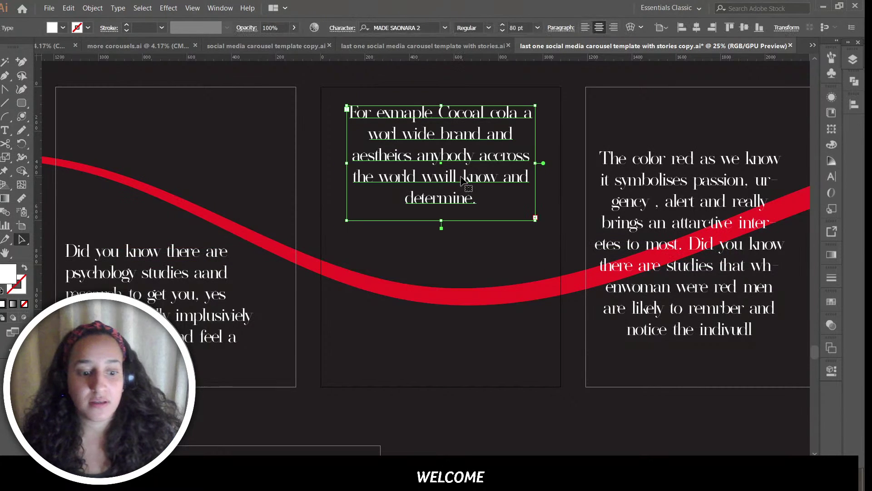
drag(462, 179, 464, 365)
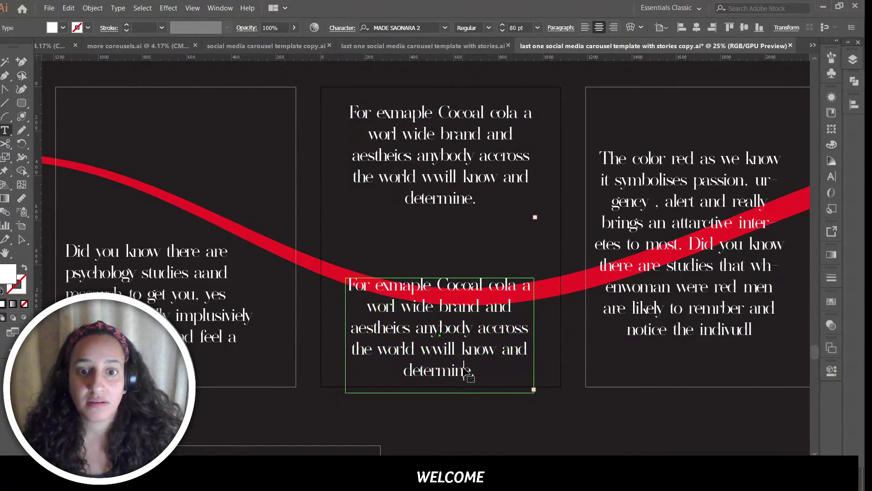
double_click(446, 366)
key(ctrl+a)
key(ctrl+v)
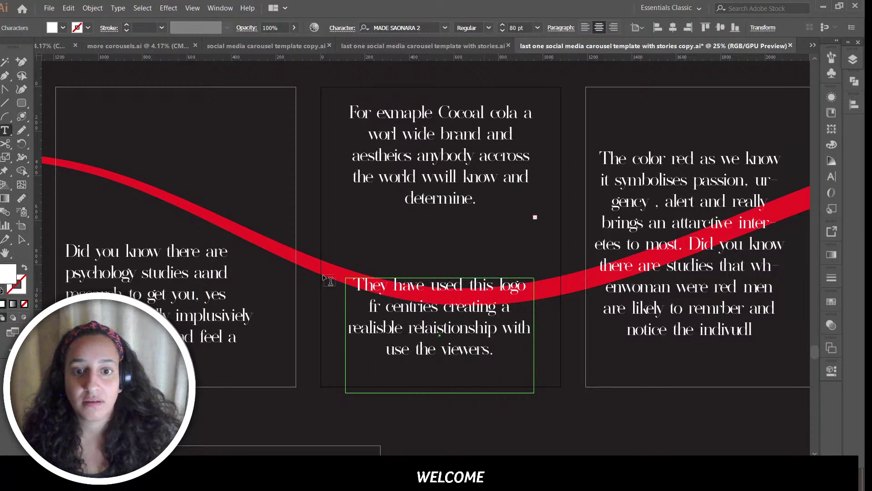
key(Escape)
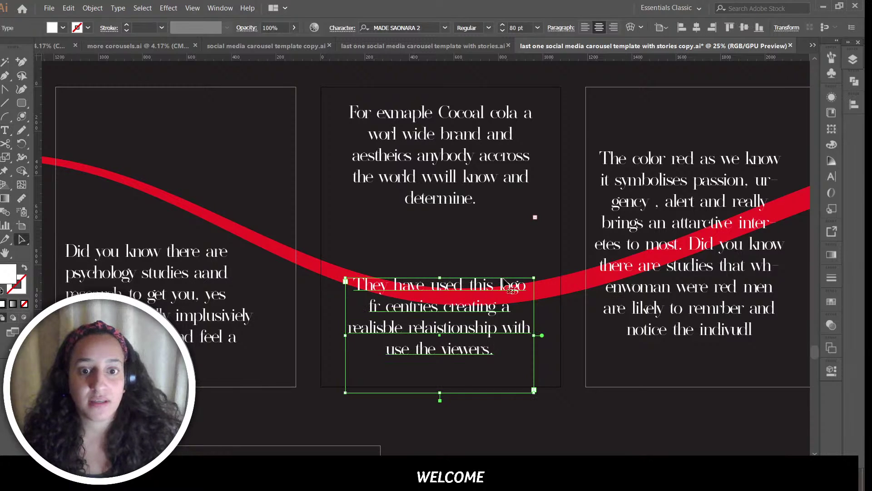
Step: Left-align the "They have used this logo" paragraph, shift it down and left, and move the "For exmaple" paragraph closer to the curve
click(585, 28)
drag(402, 317, 395, 341)
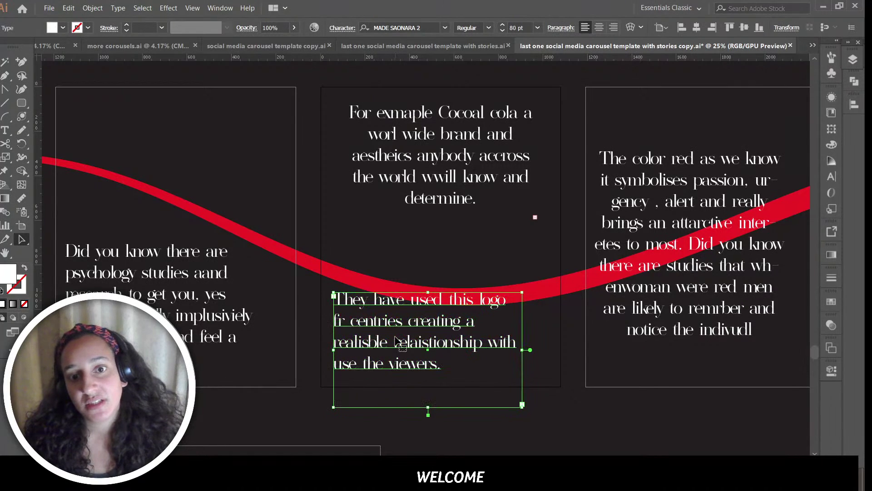
click(566, 279)
drag(443, 158, 445, 195)
click(421, 326)
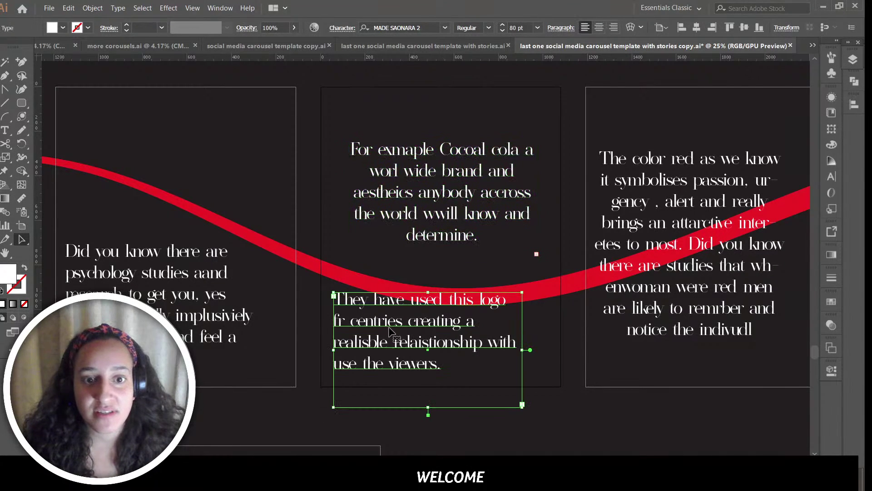
Step: Undo the paragraph split so both paragraphs are back in one centered text block
key(ctrl+z)
key(ctrl+z)
key(ctrl+z)
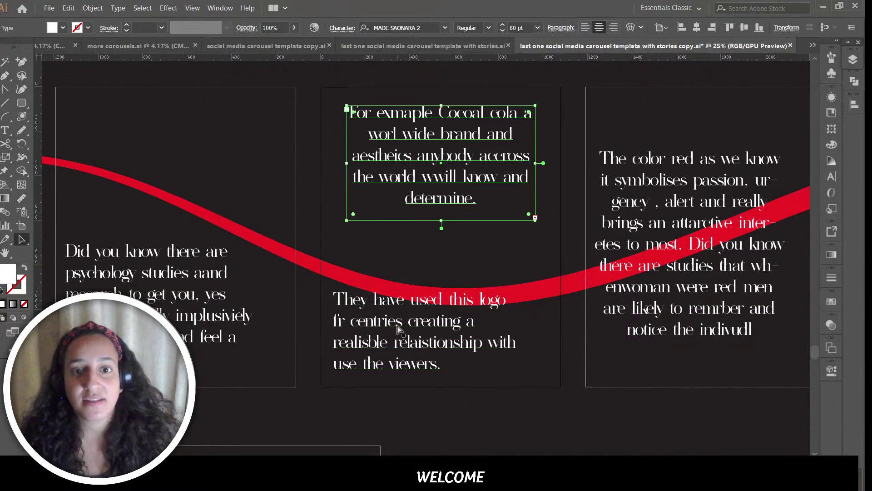
key(ctrl+z)
key(ctrl+z)
key(ctrl+z)
key(ctrl+z)
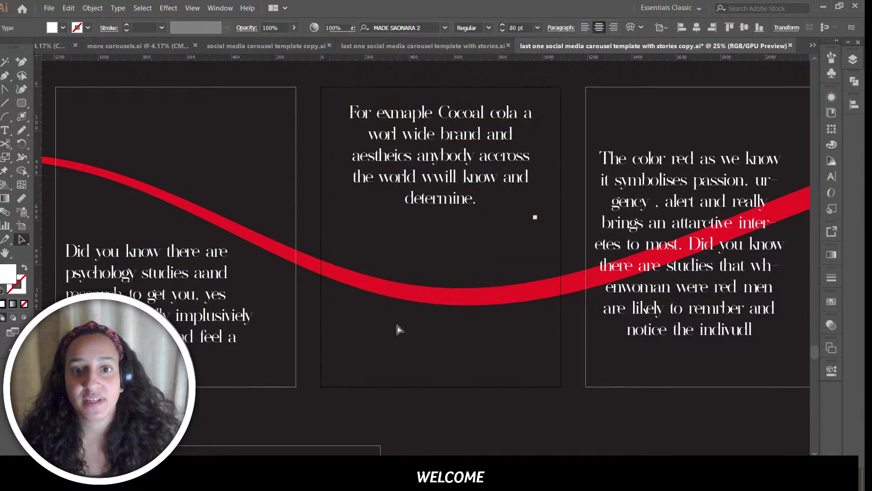
click(524, 364)
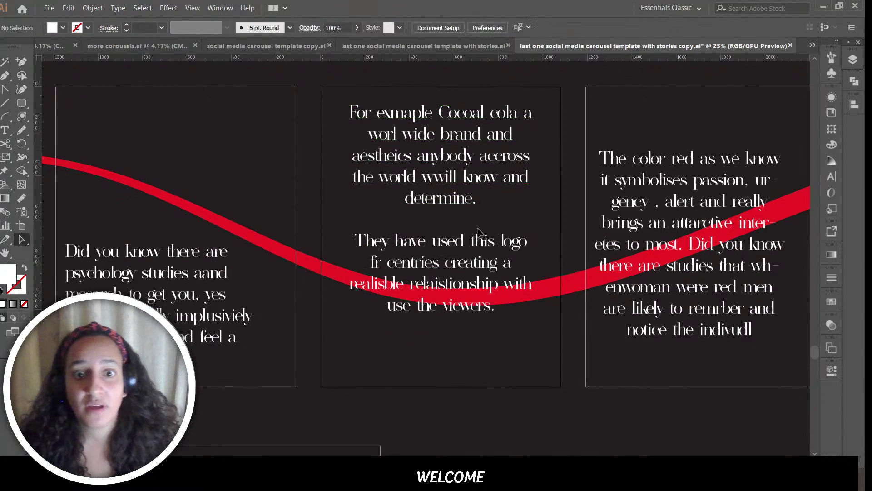
Step: Move the "For exmaple Cocoal cola" text block up on its slide and widen its frame to fit the text above the red curve
drag(448, 199, 452, 191)
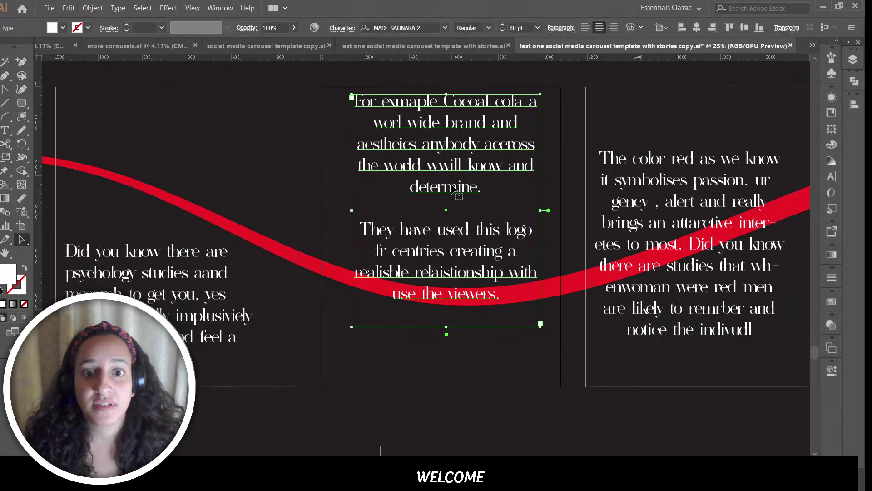
drag(454, 190, 455, 192)
mouse_move(355, 212)
mouse_down()
mouse_move(327, 212)
mouse_move(339, 213)
mouse_up()
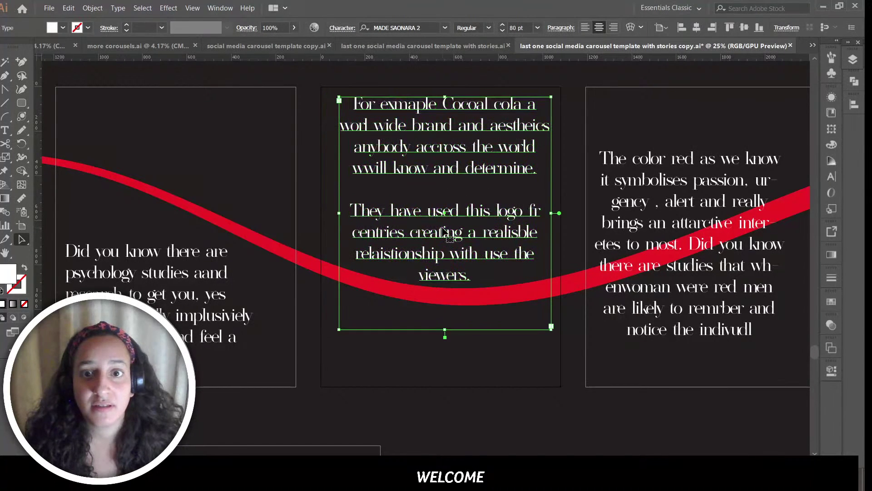
click(470, 383)
Step: Move the "The color red" paragraph up toward the top of its slide and turn off its automatic hyphenation
scroll(536, 395, right, 5)
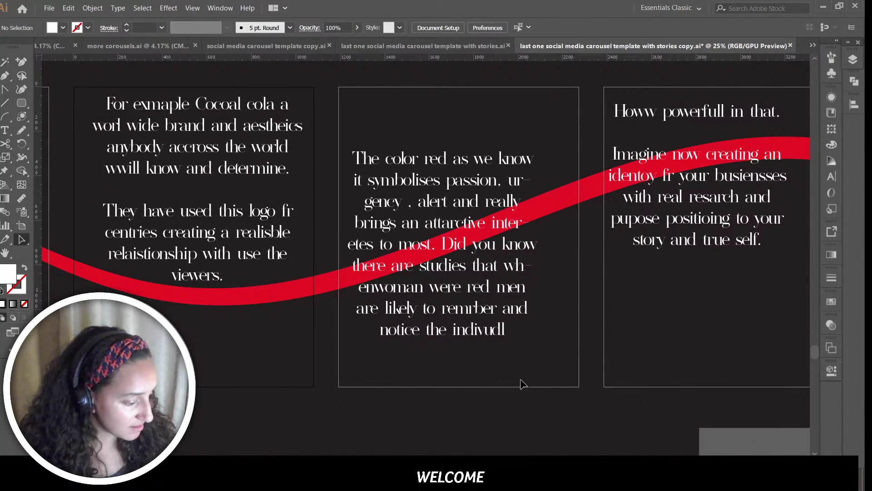
drag(428, 204, 429, 156)
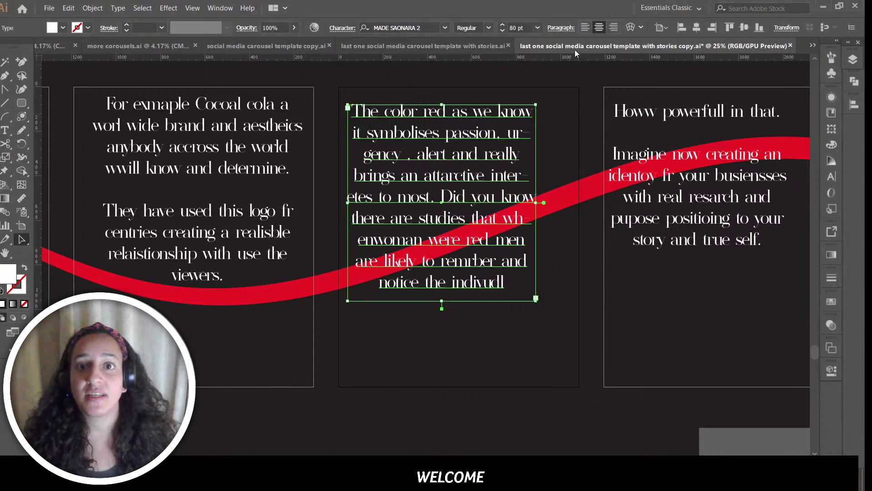
click(554, 30)
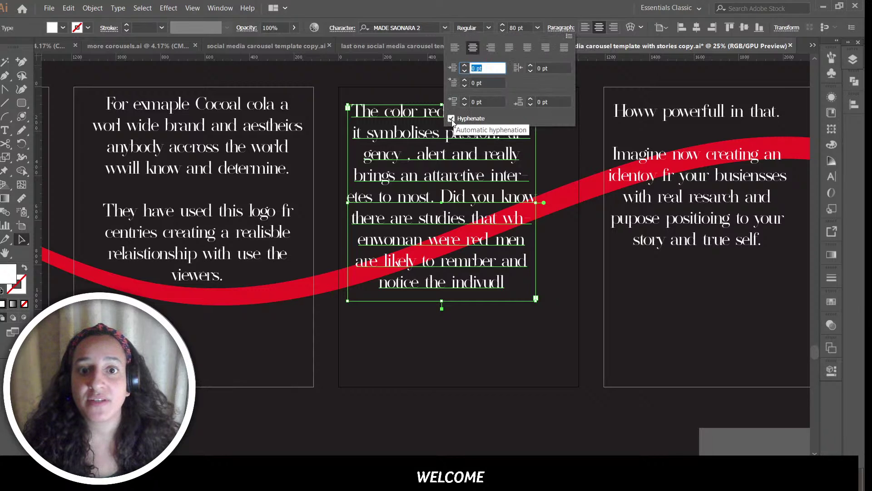
click(451, 118)
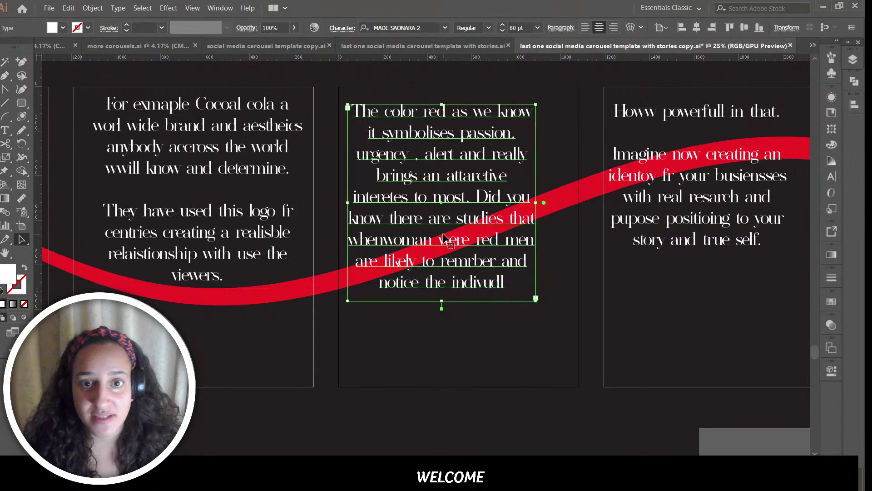
Step: Shorten the "Howw powerfull in that" text frame to fit the height of its text
scroll(426, 254, right, 5)
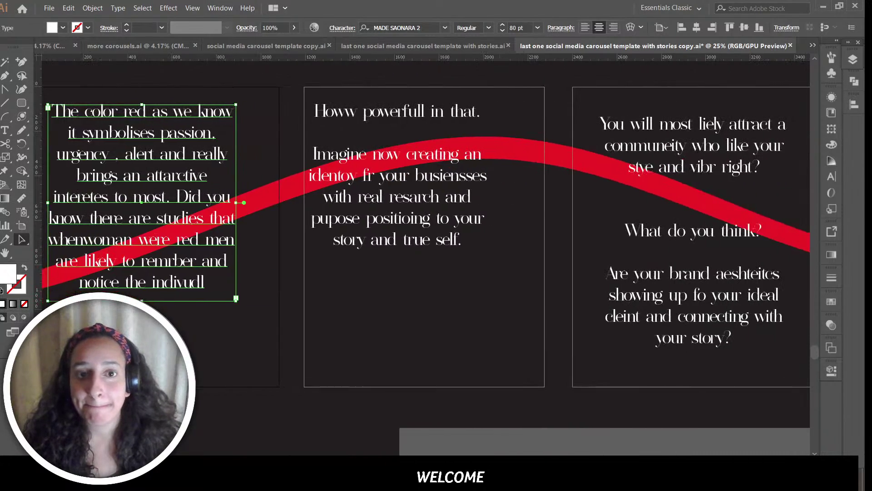
scroll(423, 255, right, 1)
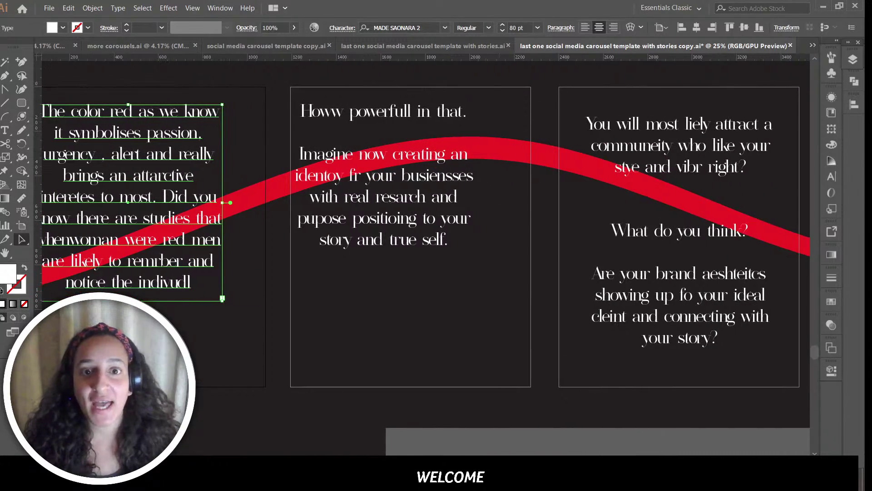
click(406, 226)
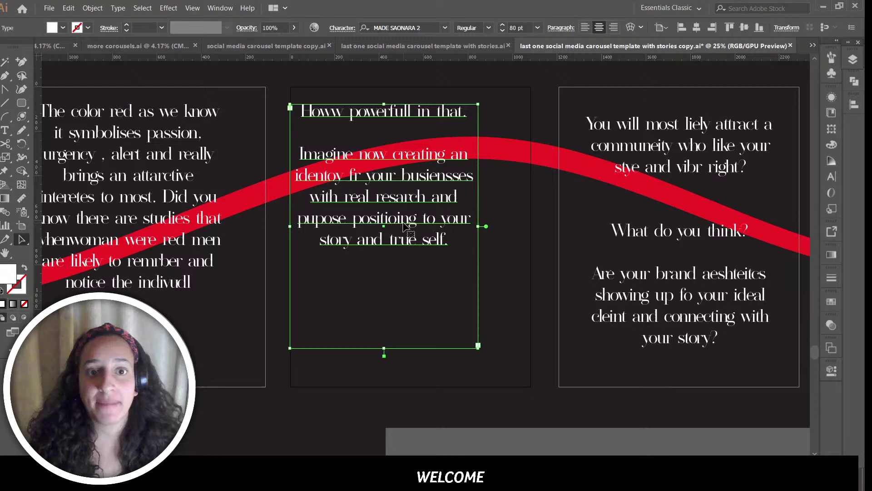
double_click(384, 355)
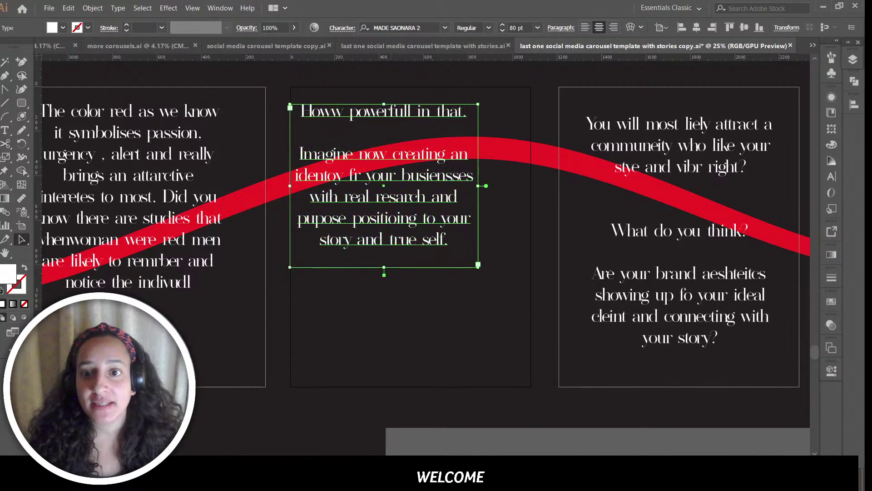
Step: Review the carousel from the closing slide back to the opening slide, and switch to the YouTube Studio live stream page
scroll(728, 273, right, 10)
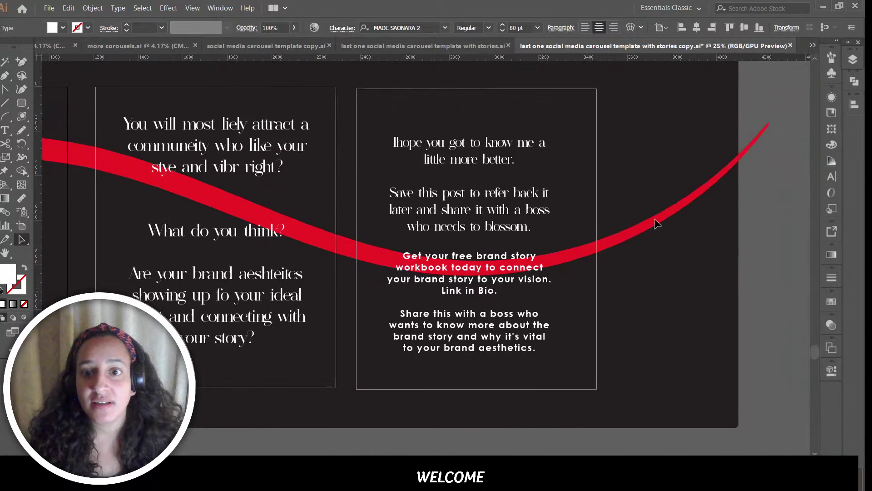
click(636, 232)
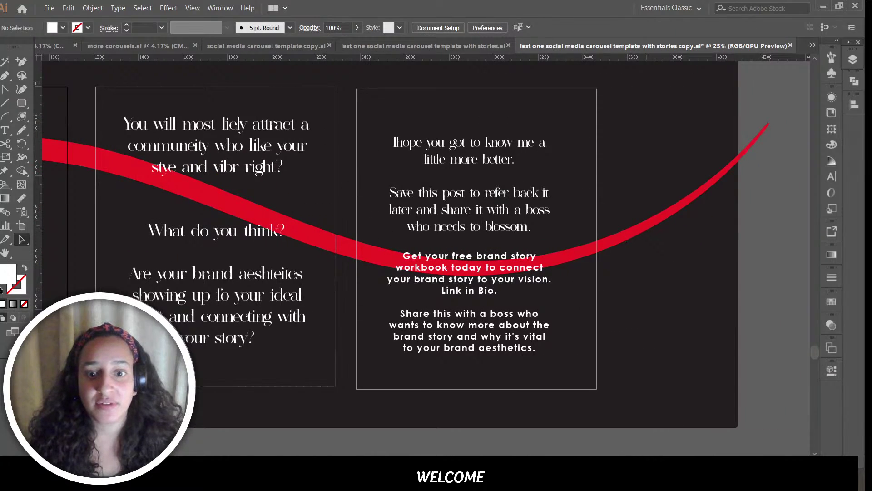
scroll(354, 450, left, 20)
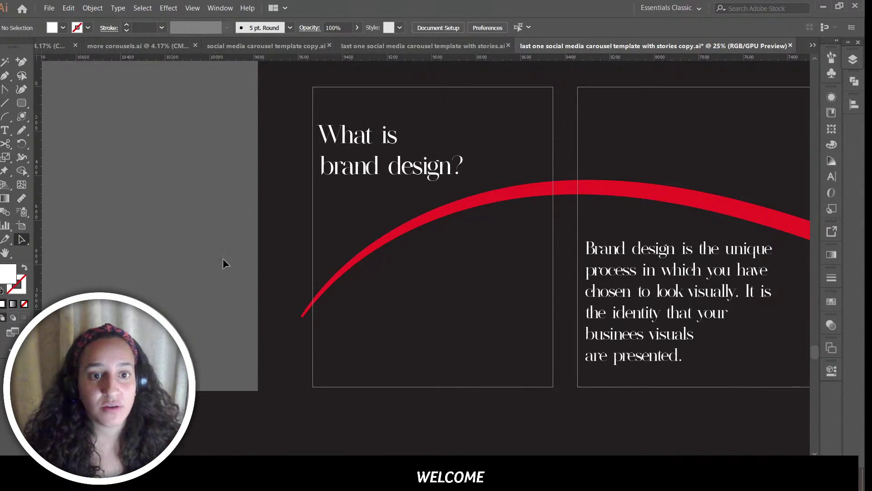
click(394, 338)
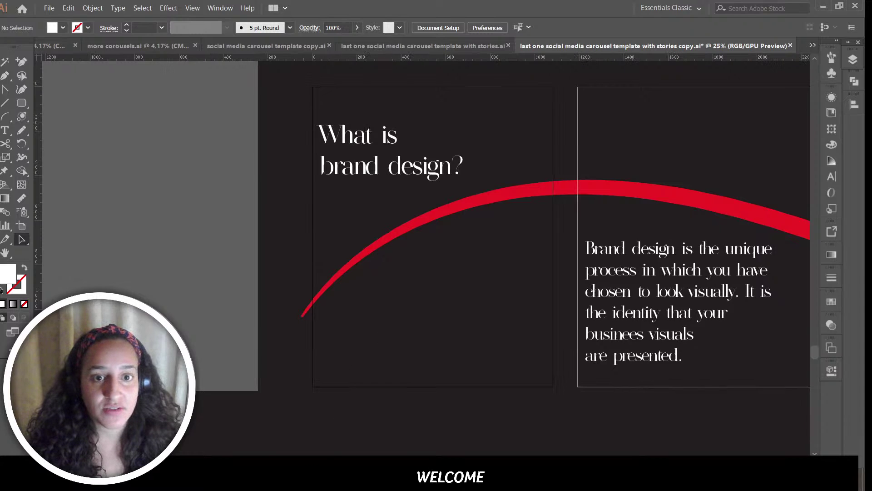
click(250, 475)
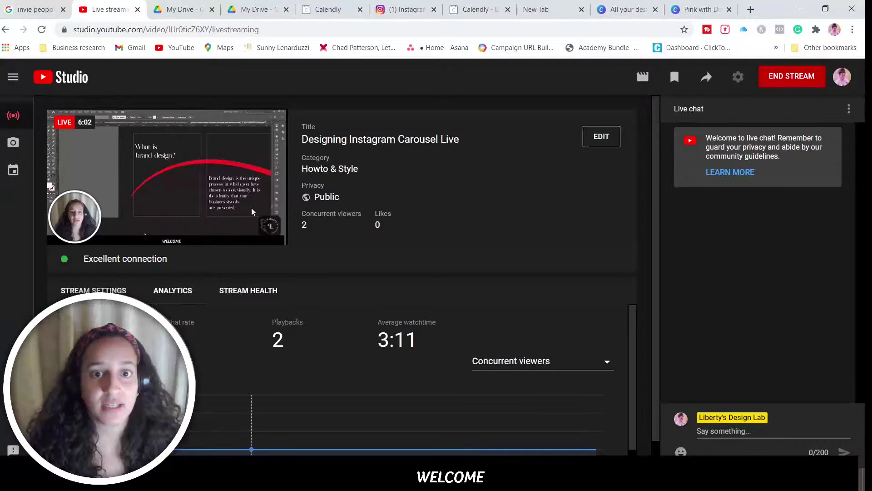
Step: Open Unsplash's bookmarked creative photos page in a new browser tab and look through its images
click(751, 10)
text(sh)
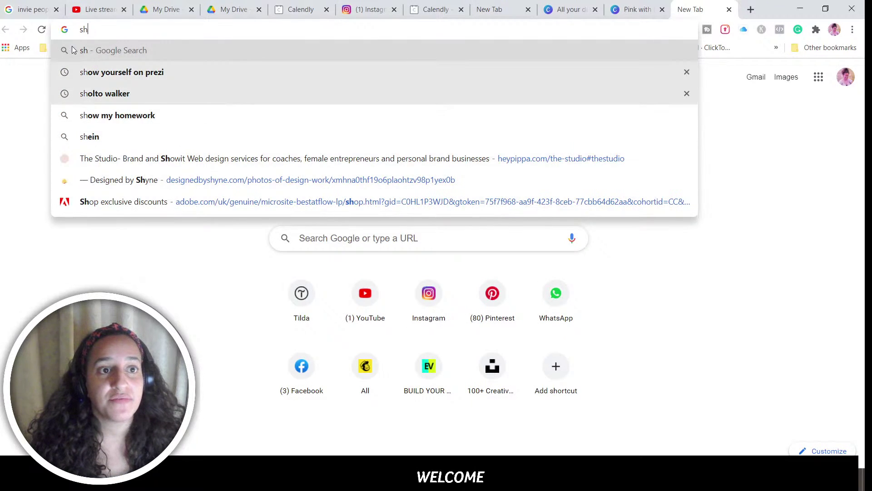
click(48, 51)
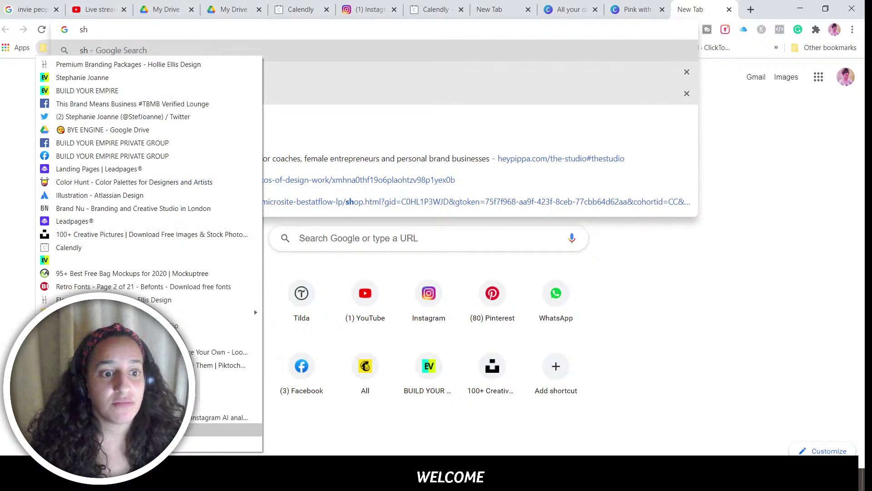
click(81, 235)
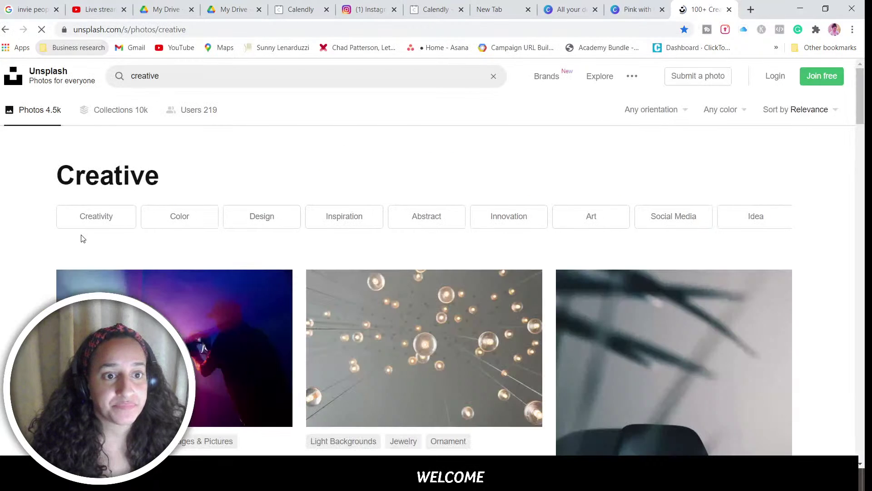
scroll(328, 280, down, 8)
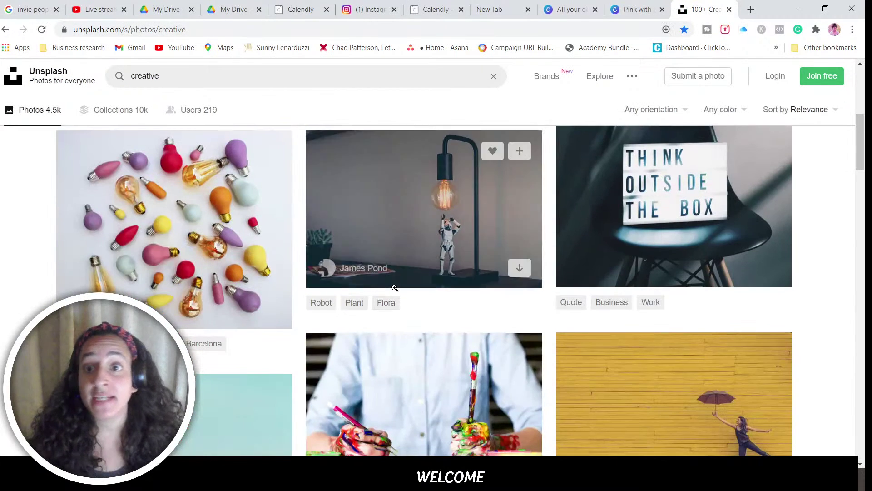
Step: Search Unsplash for "branding" photos and look through the results
double_click(145, 76)
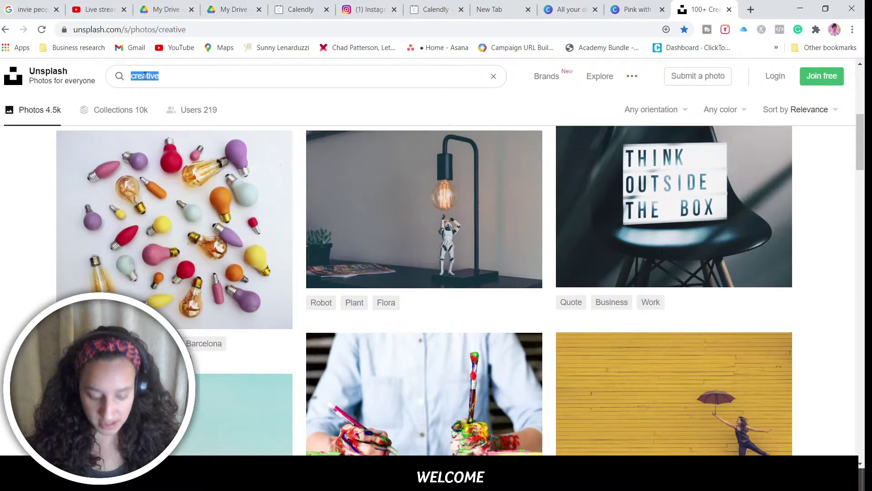
text(branding)
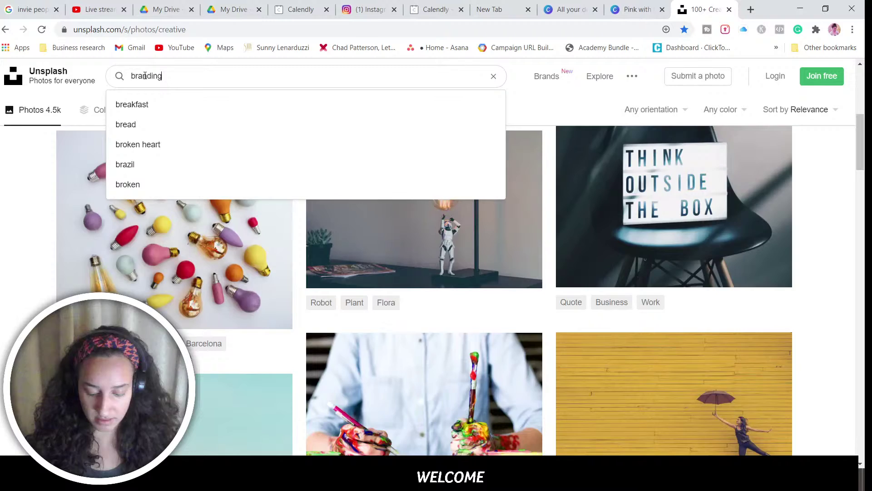
key(Return)
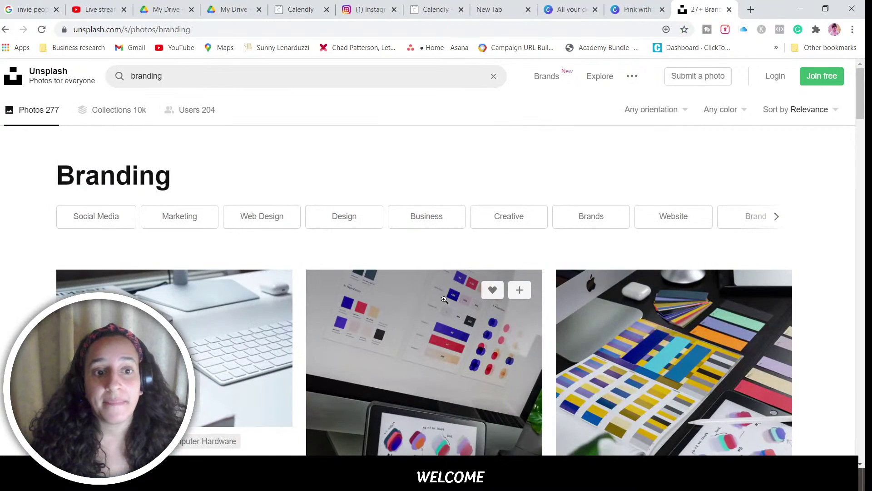
scroll(444, 299, down, 4)
scroll(444, 300, down, 3)
scroll(444, 300, up, 3)
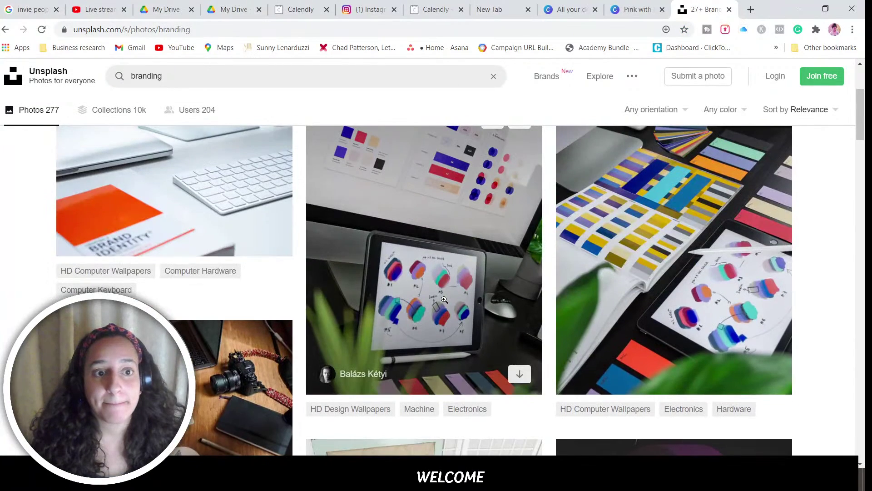
scroll(286, 232, down, 3)
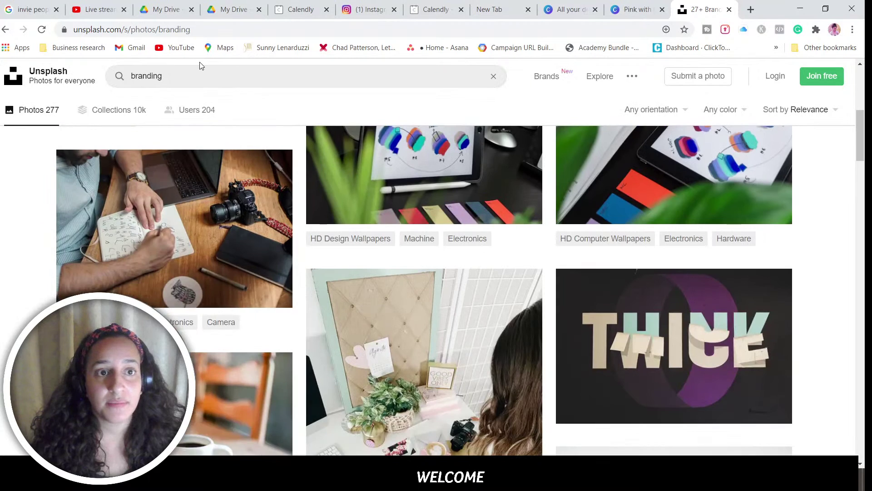
Step: Refine the photo search to "branding identity" and look through the results
click(193, 80)
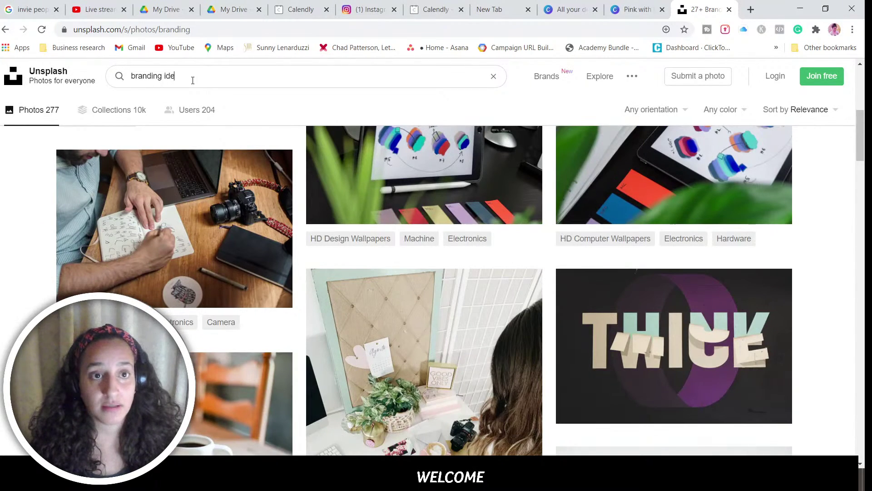
text(identity)
key(Return)
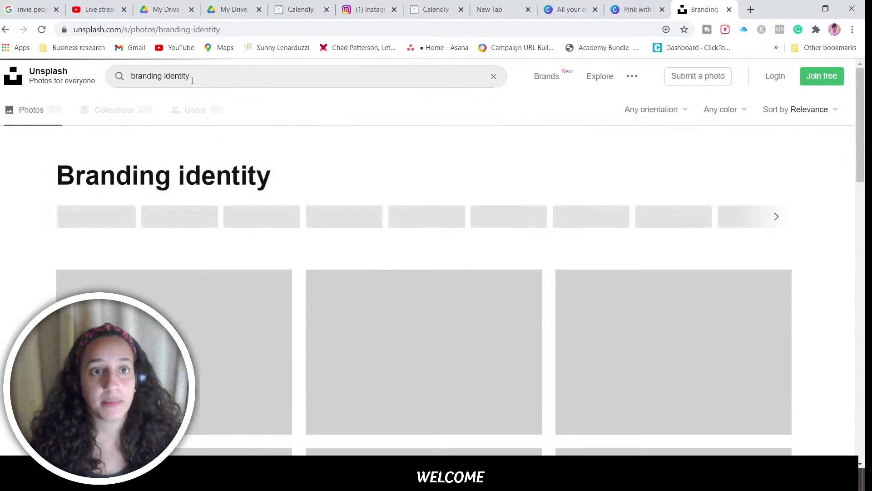
scroll(521, 256, down, 6)
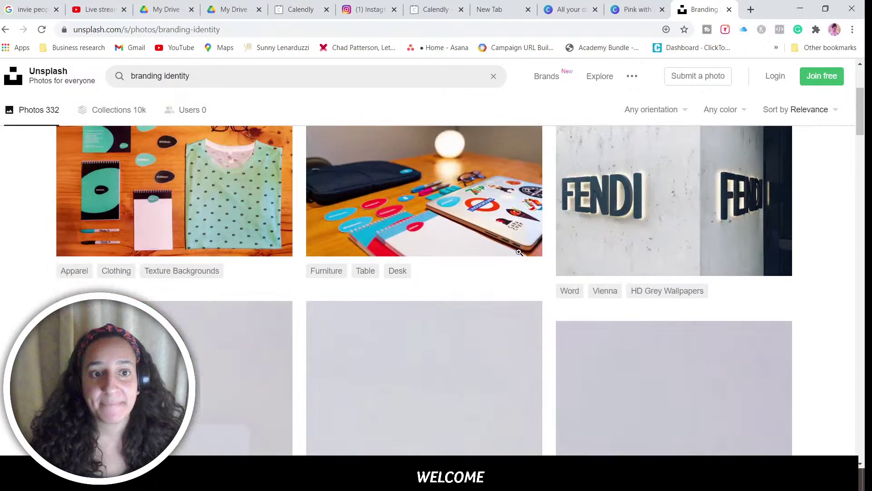
scroll(519, 252, down, 3)
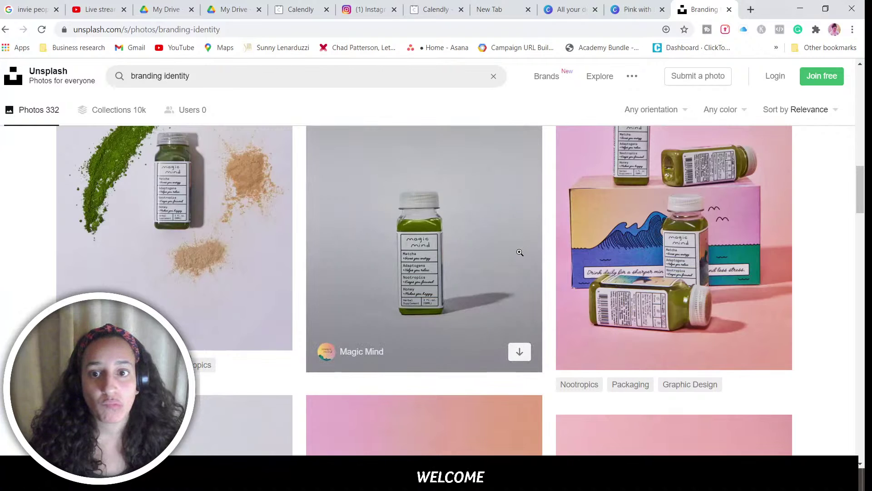
scroll(520, 252, down, 3)
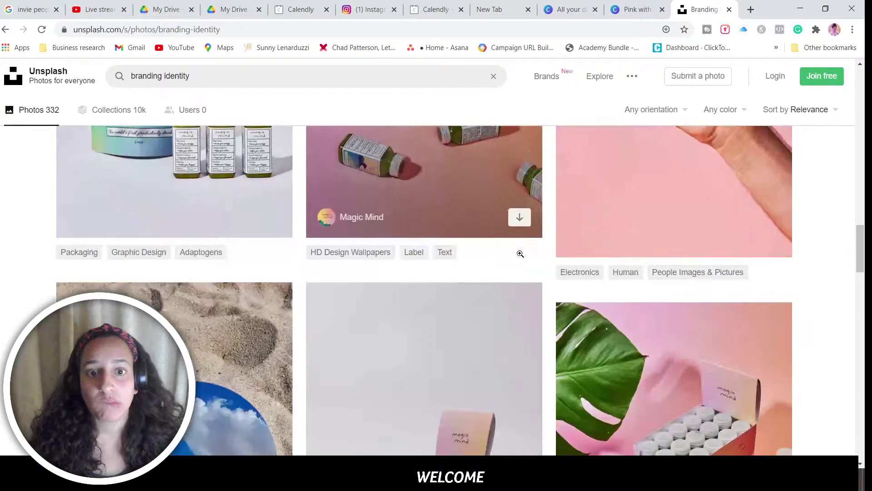
double_click(188, 76)
triple_click(188, 76)
scroll(164, 98, down, 5)
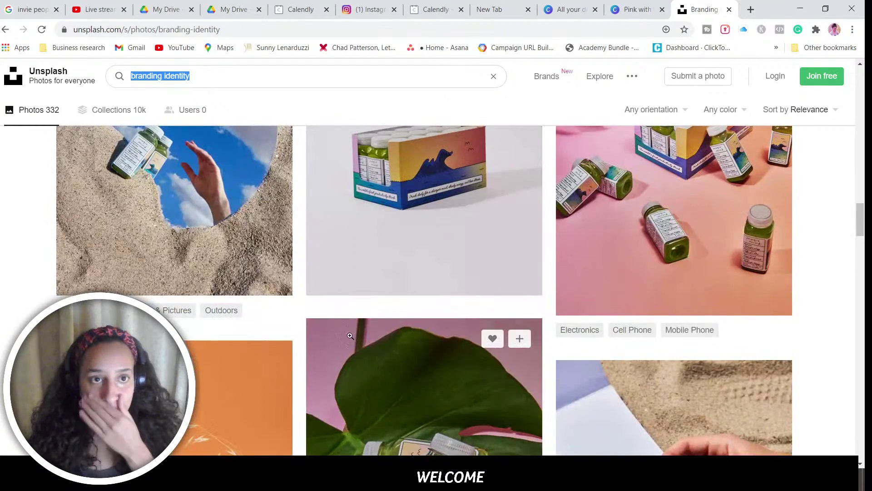
Step: Change the photo search to "red branding" and look through the results
click(181, 77)
double_click(182, 77)
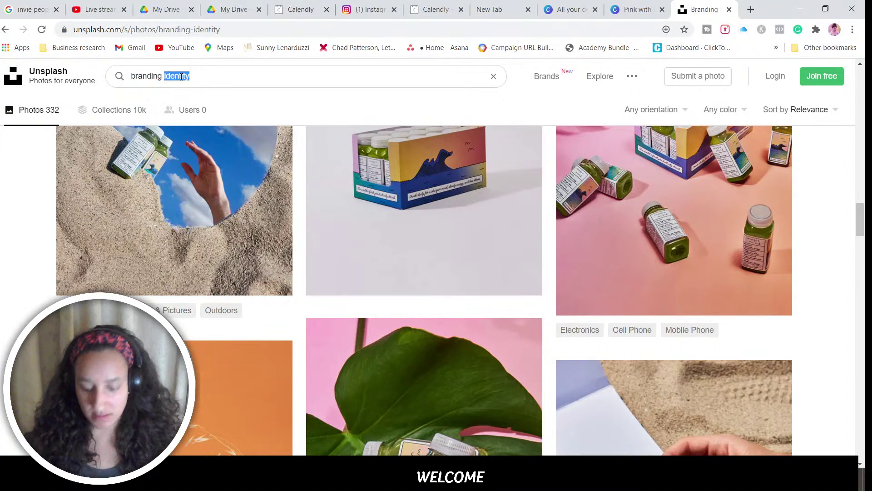
key(BackSpace)
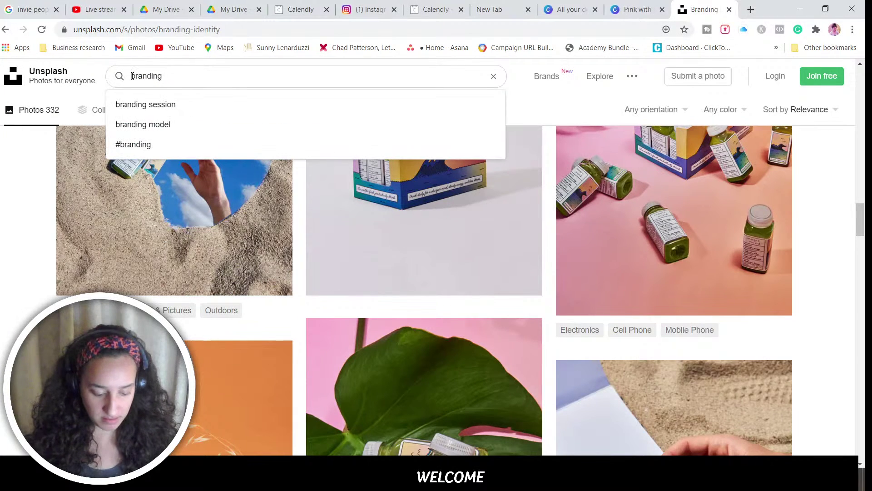
click(132, 76)
text(re)
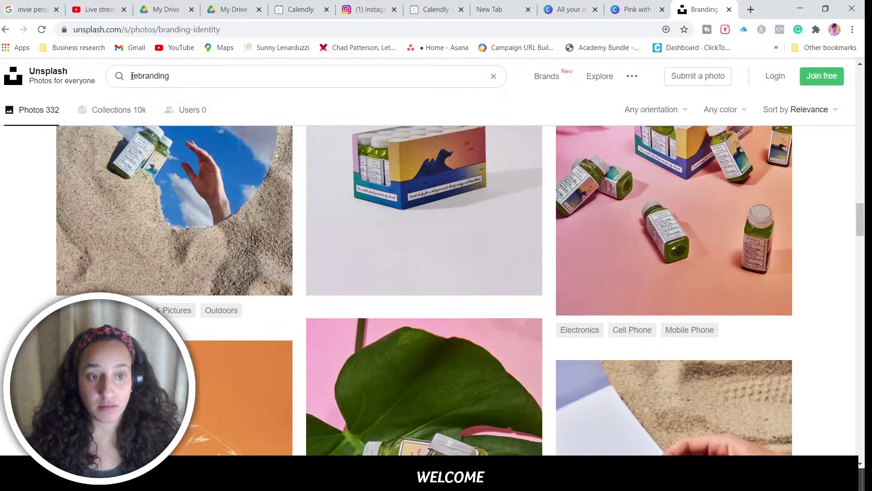
text(d)
key(Return)
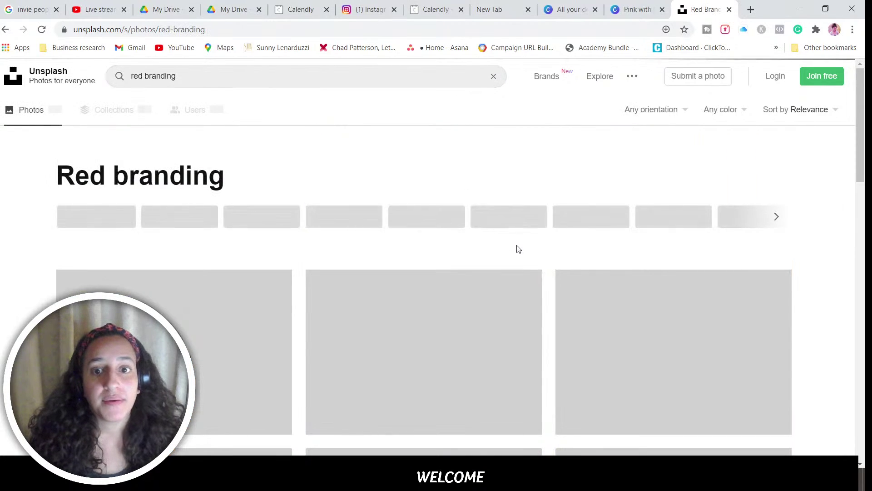
scroll(523, 253, down, 4)
scroll(524, 255, down, 4)
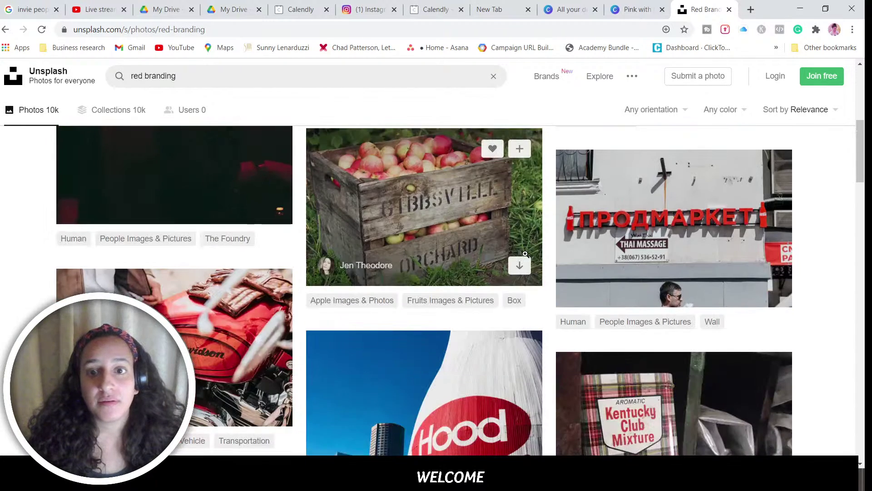
scroll(715, 215, up, 3)
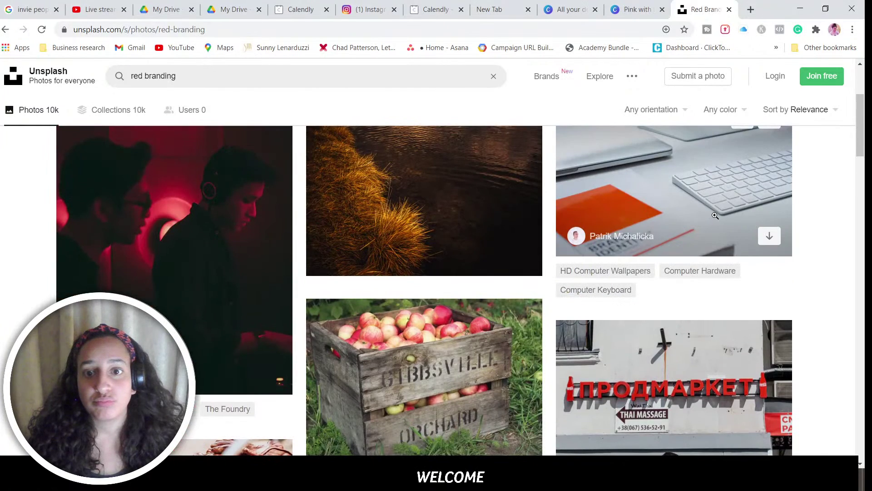
Step: View the photo of the orange Brand Identity booklet beside a keyboard, check its related photos, and return to the search results
click(715, 215)
scroll(478, 348, down, 10)
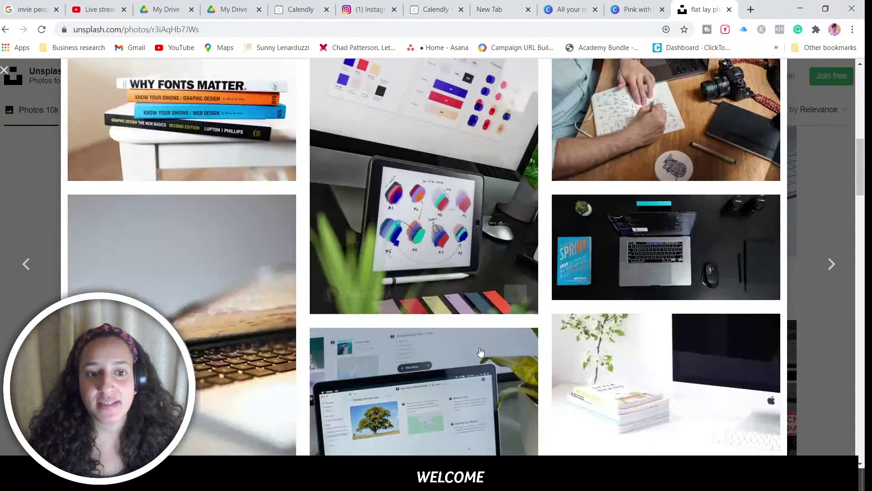
mouse_move(480, 351)
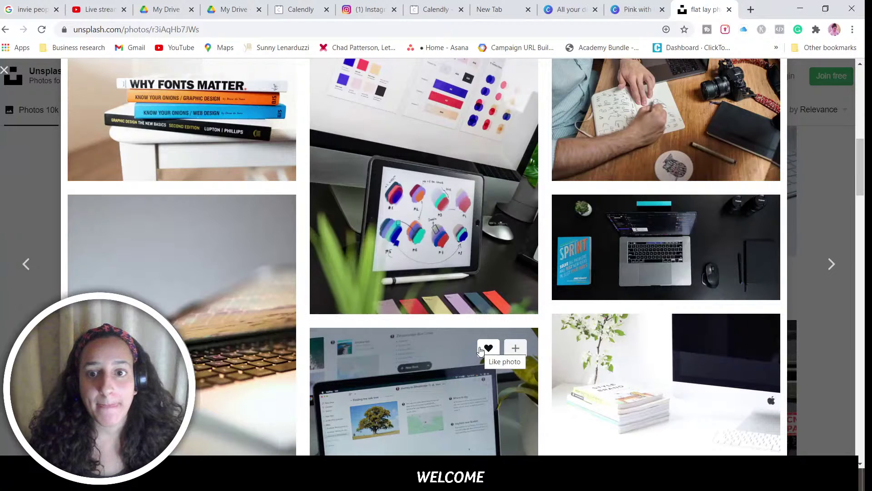
scroll(480, 351, down, 3)
scroll(479, 347, down, 3)
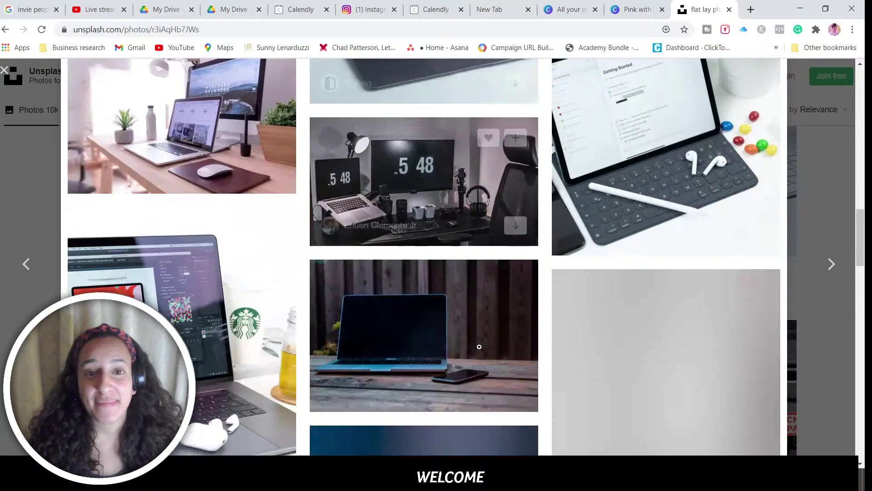
scroll(479, 347, up, 15)
click(3, 71)
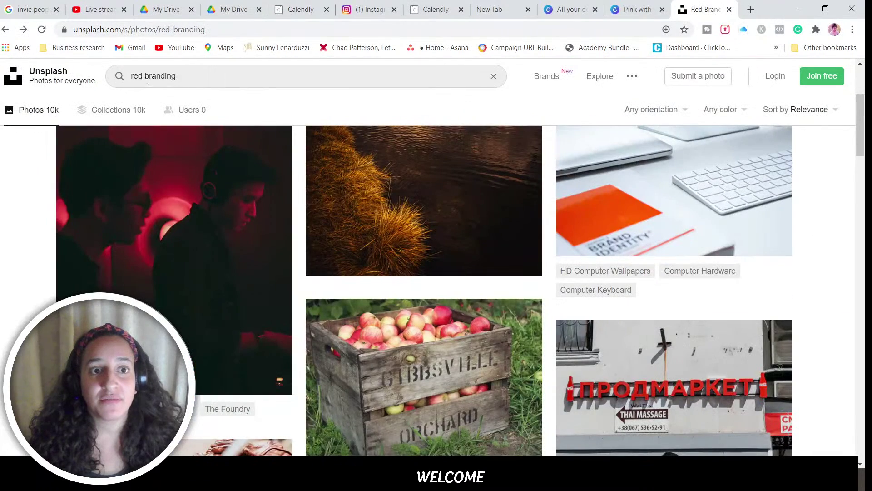
Step: Search Unsplash for "question mark" photos
double_click(155, 77)
text(qu)
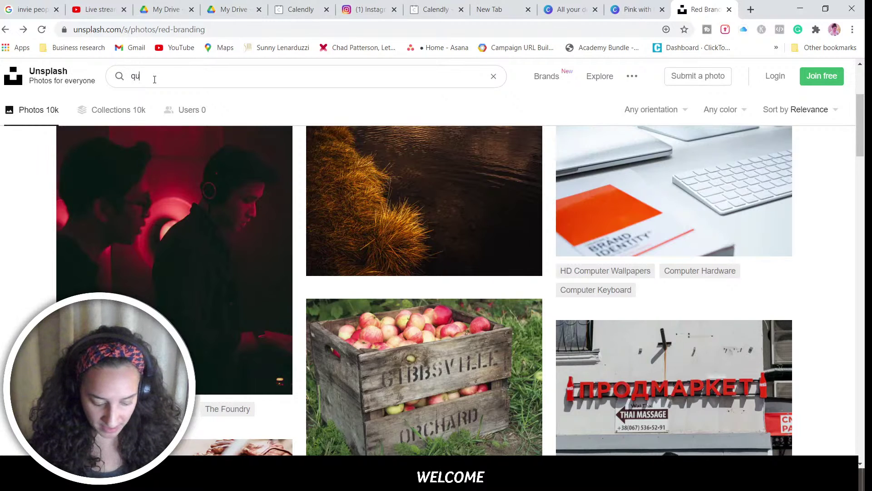
text(stiona mark)
key(Return)
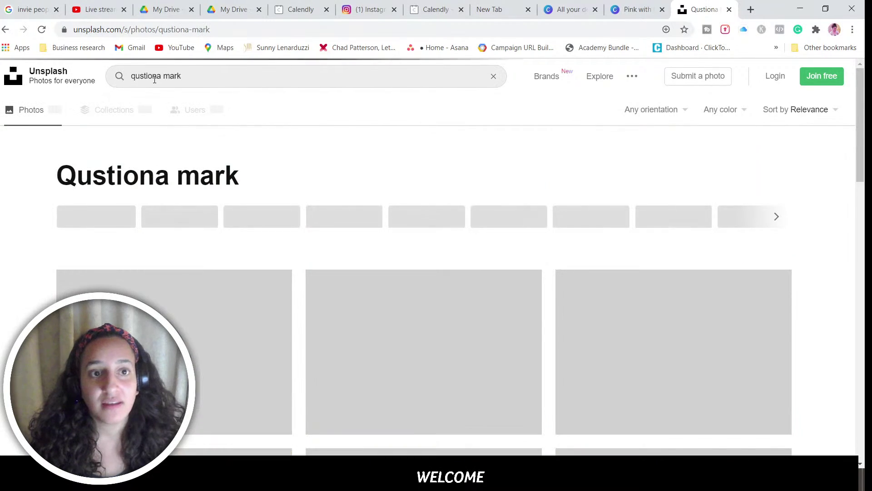
double_click(132, 76)
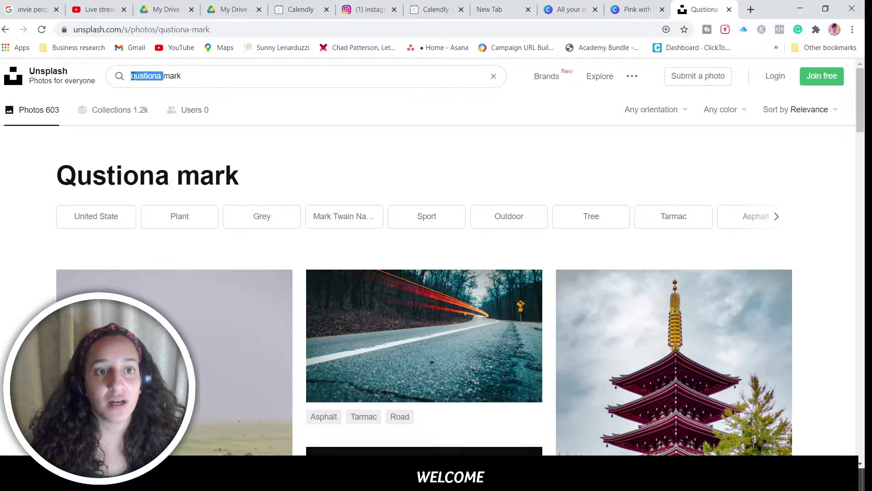
text(question)
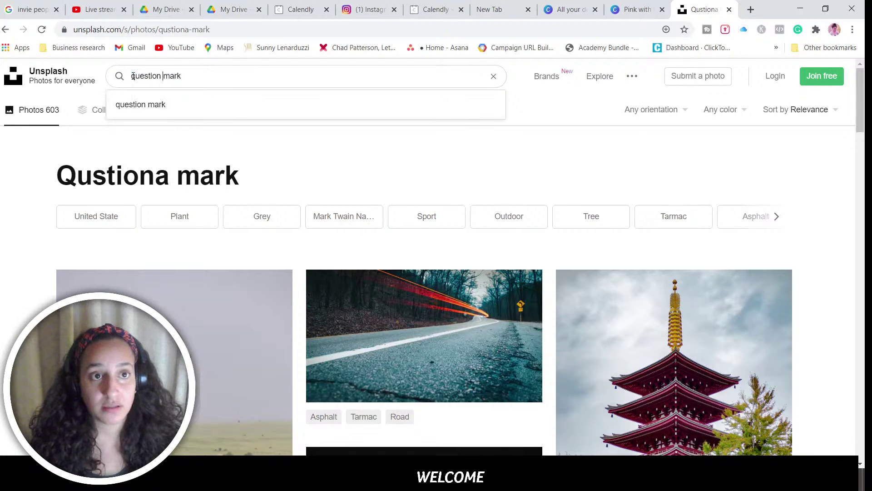
key(Return)
Step: Examine the question mark photos for an image that suits the brand design carousel
scroll(468, 236, down, 2)
scroll(469, 240, down, 4)
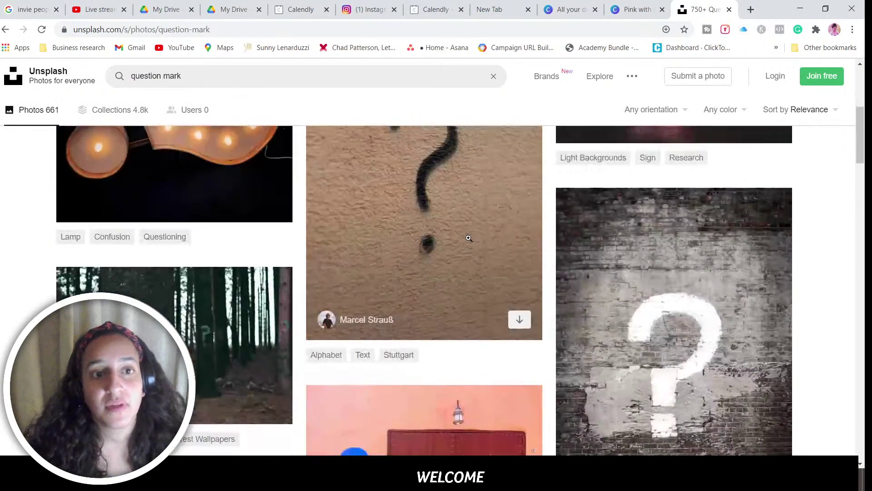
scroll(467, 246, up, 6)
scroll(468, 246, down, 4)
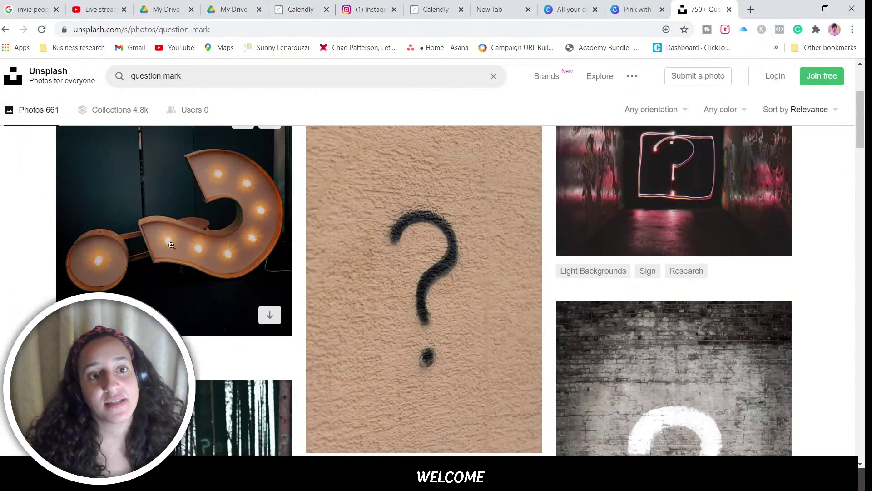
scroll(336, 250, down, 12)
scroll(343, 270, down, 3)
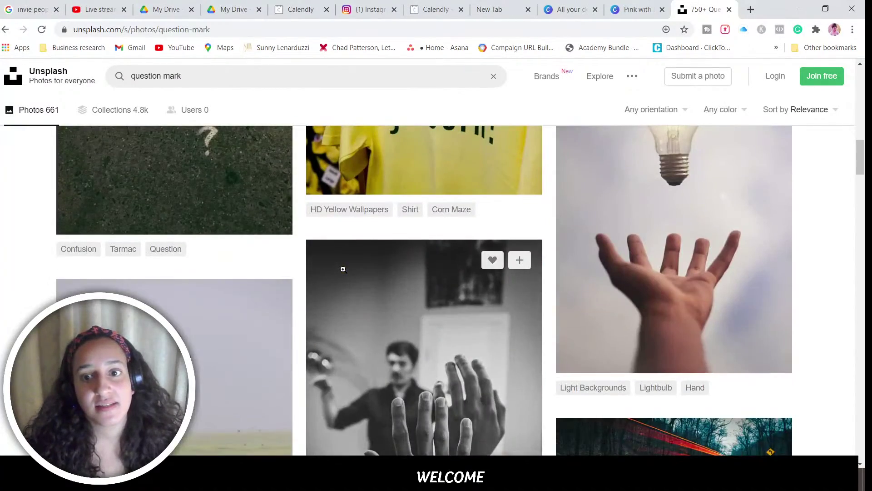
scroll(344, 269, up, 4)
scroll(344, 272, down, 10)
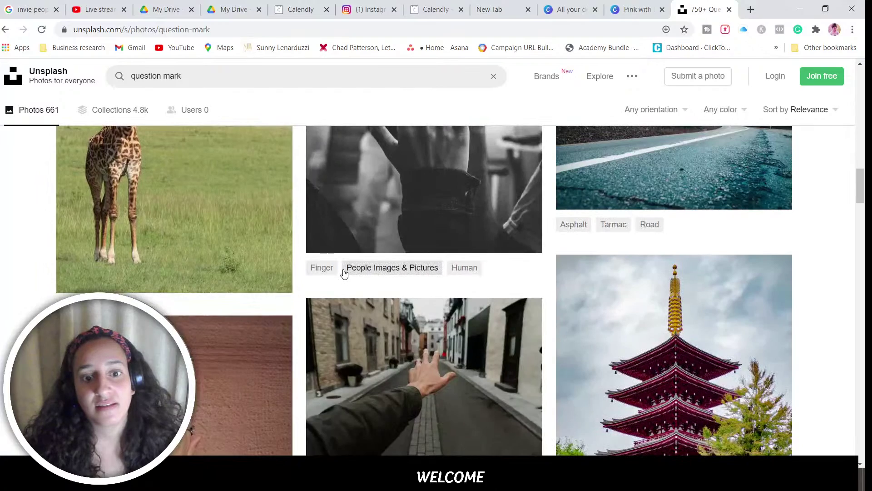
scroll(344, 272, down, 15)
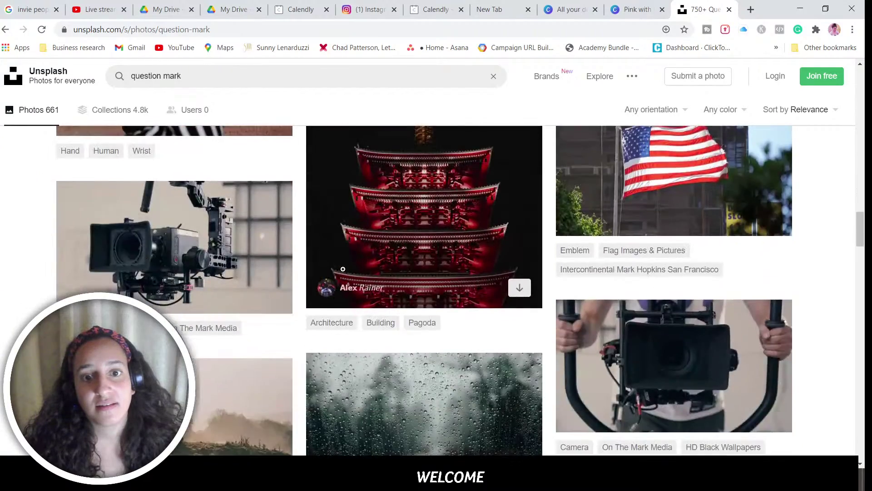
scroll(343, 269, up, 20)
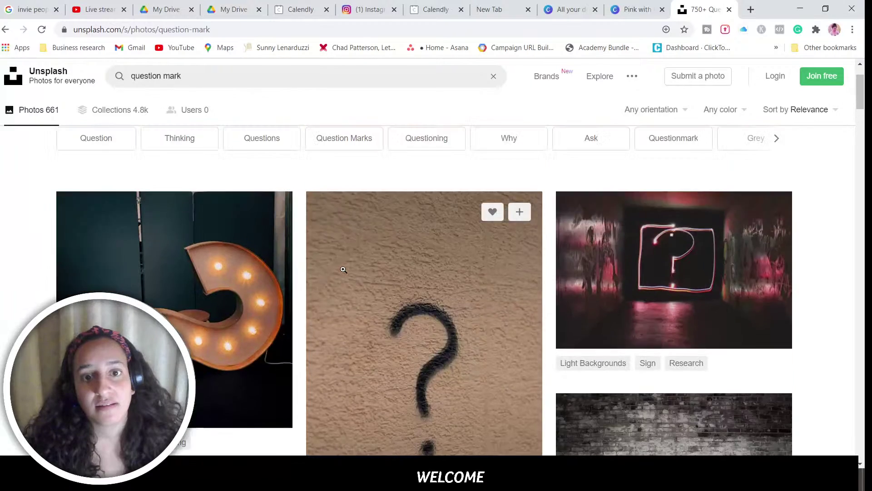
Step: View the photo of the light-bulb question mark sign and look through its related photos
scroll(343, 269, up, 2)
click(234, 323)
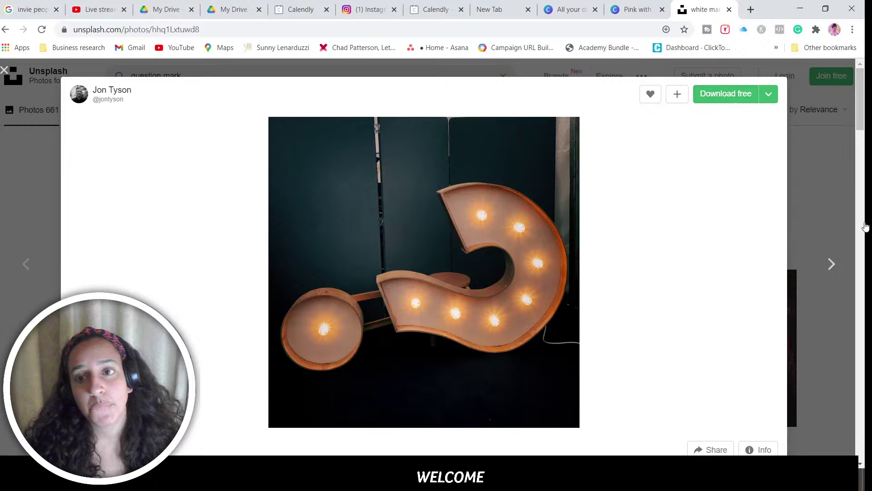
click(586, 334)
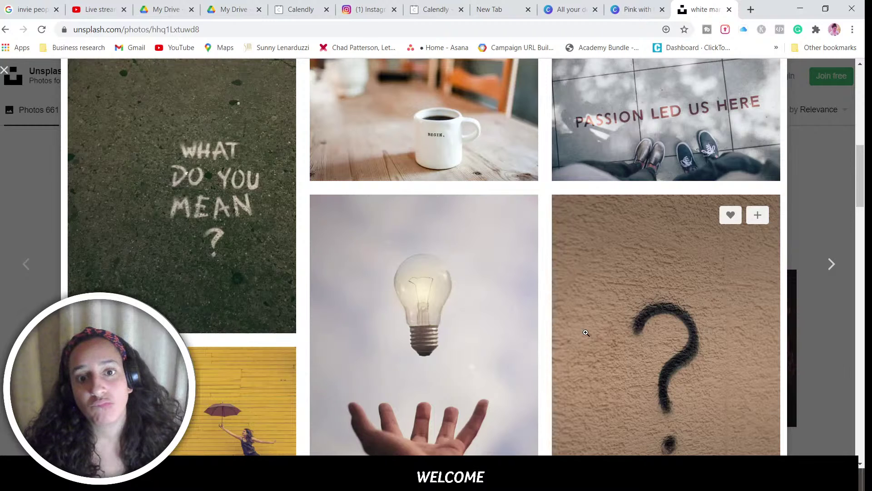
scroll(586, 333, down, 4)
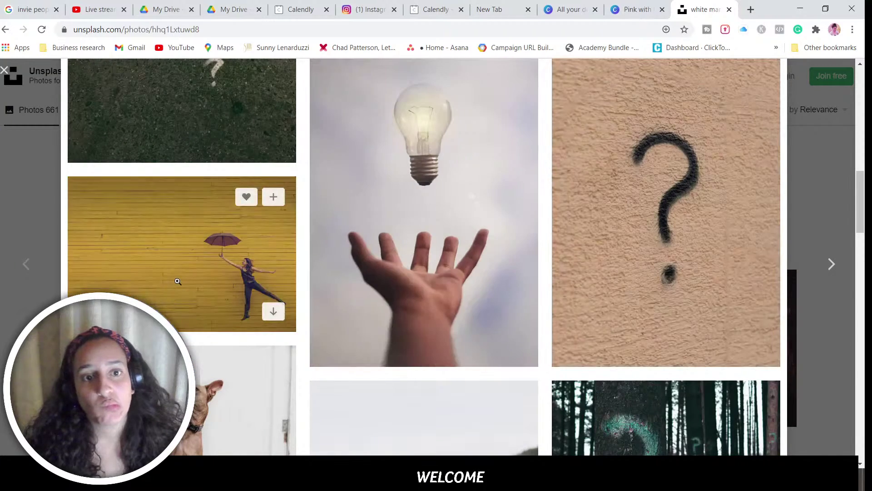
Step: View the photo of the woman with an umbrella against a yellow wall, check its related photos, and return to the question mark results
click(176, 284)
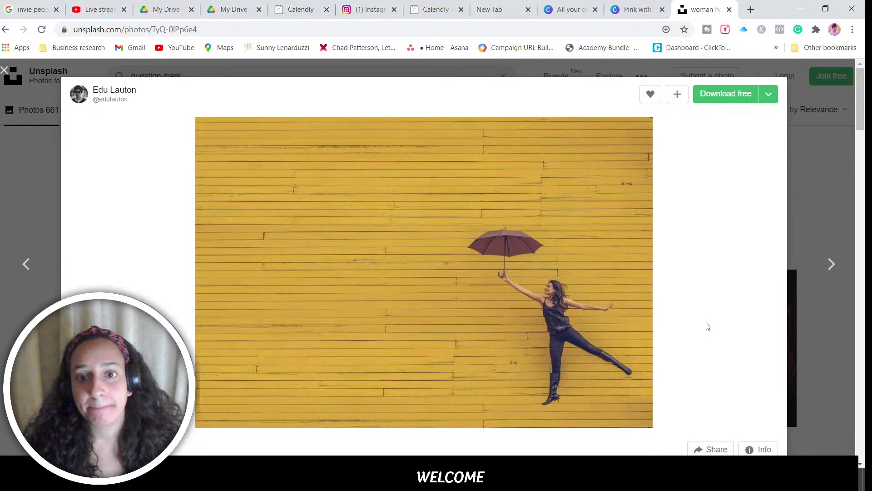
scroll(707, 327, down, 11)
scroll(829, 223, up, 4)
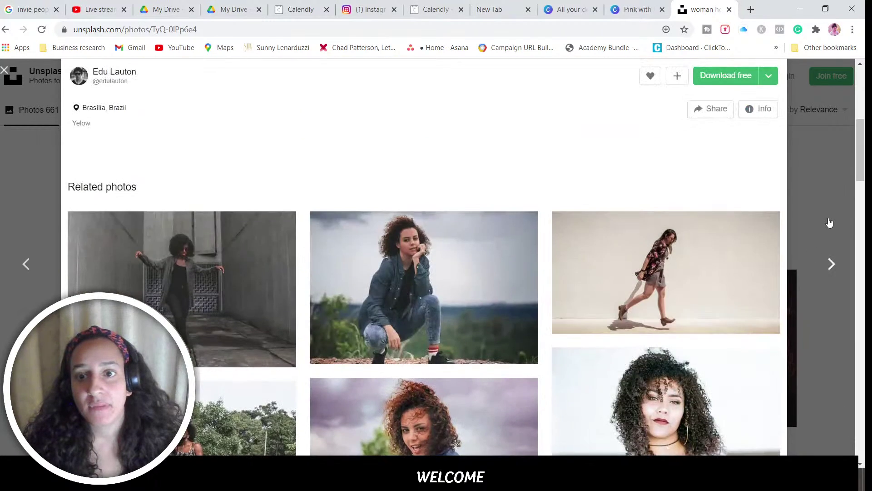
click(830, 222)
click(812, 158)
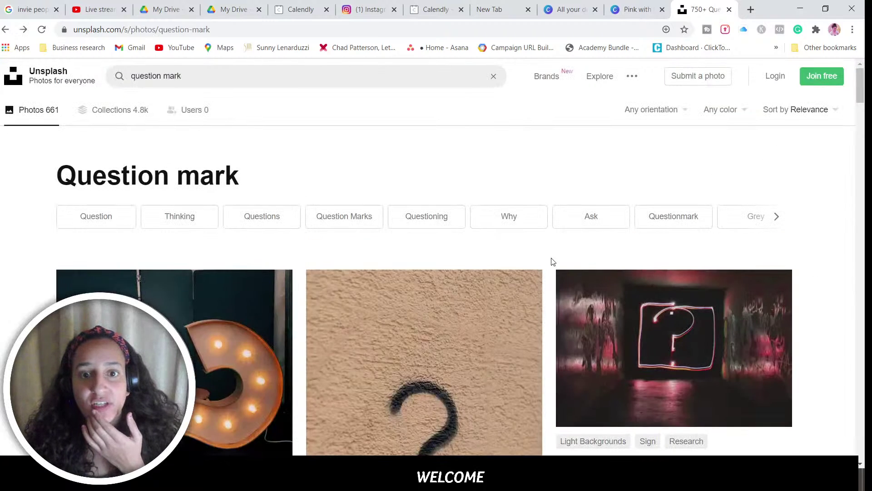
Step: Download the red neon question mark photo from Unsplash and place it in the Illustrator carousel document
scroll(529, 346, down, 4)
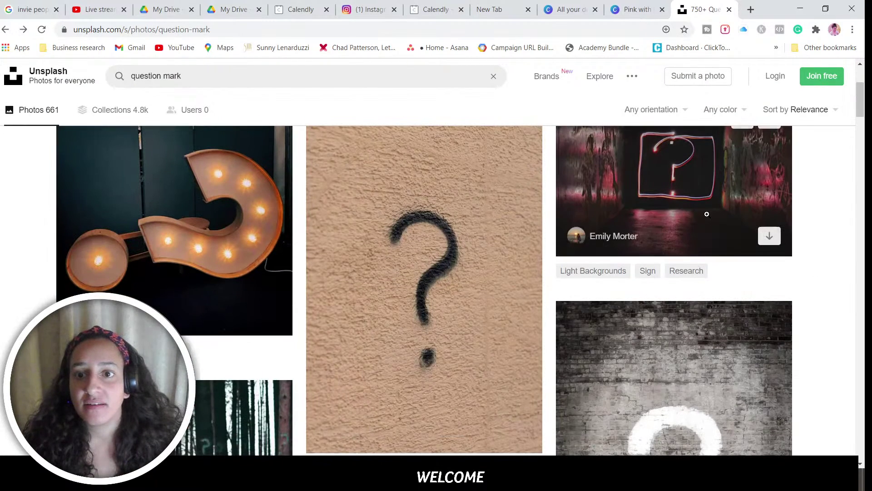
click(706, 212)
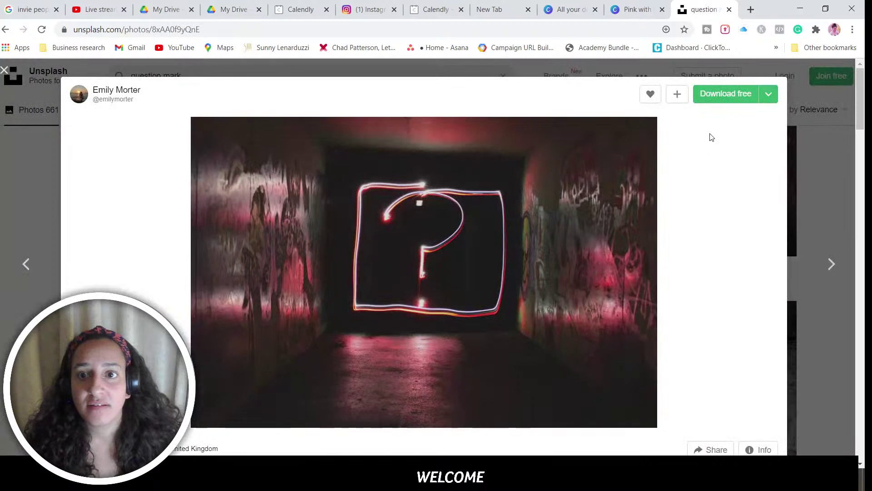
click(732, 101)
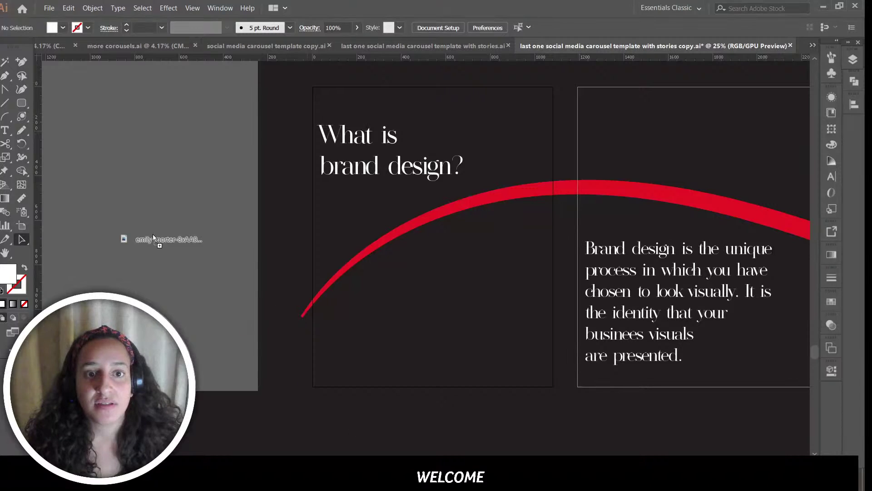
drag(153, 236, 110, 164)
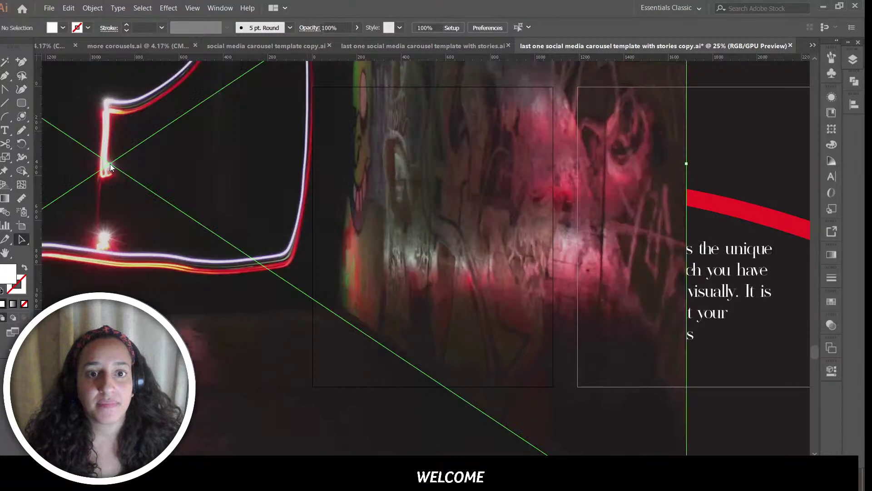
Step: Cut the oversized neon question mark photo from the carousel document
scroll(190, 167, down, 4)
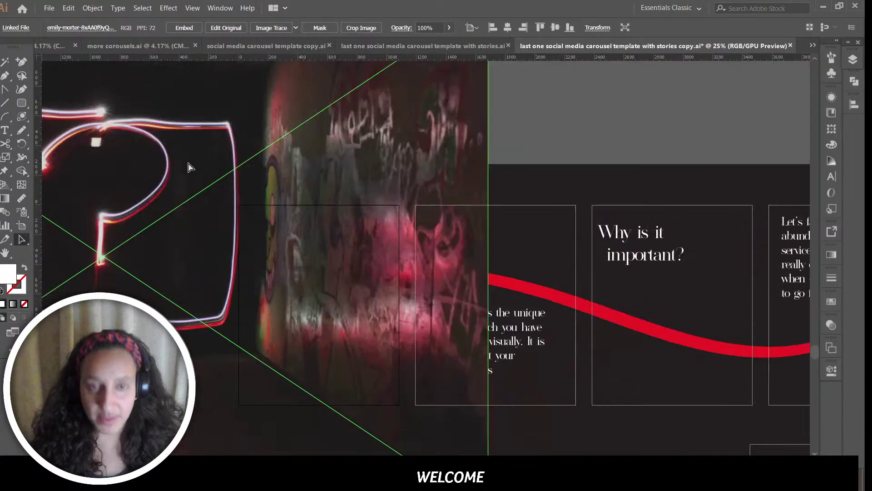
scroll(190, 167, down, 1)
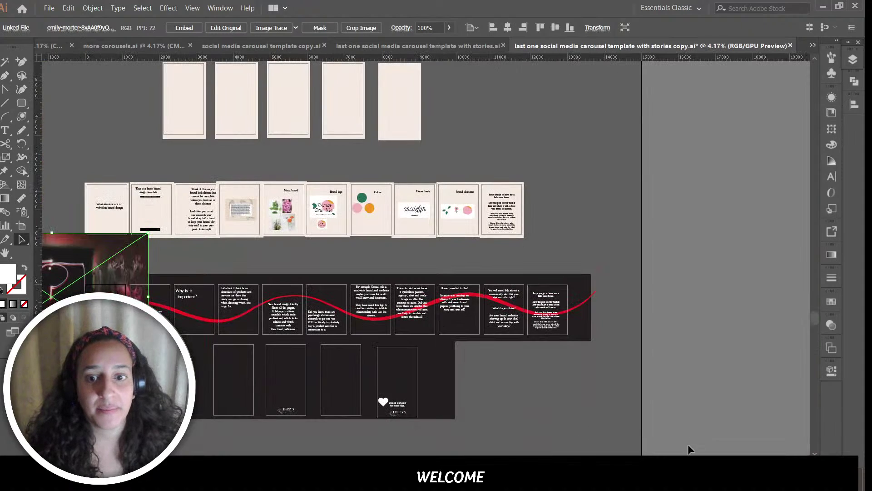
scroll(426, 258, left, 1)
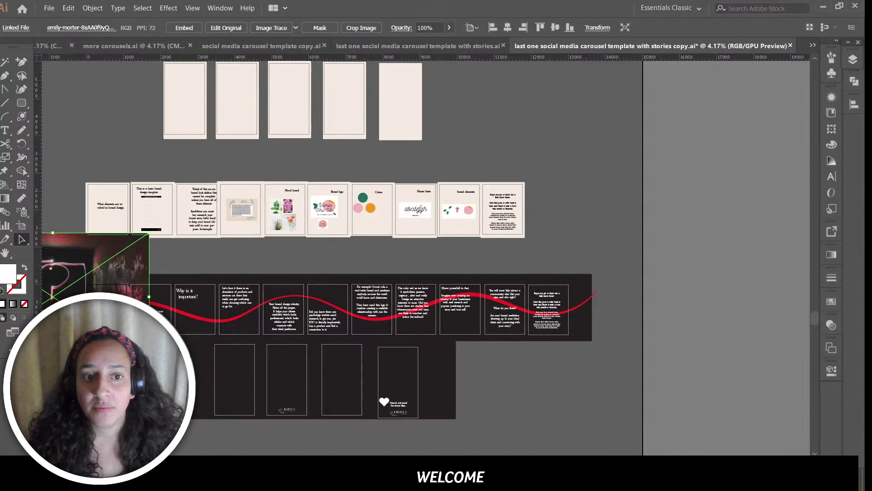
scroll(181, 263, left, 5)
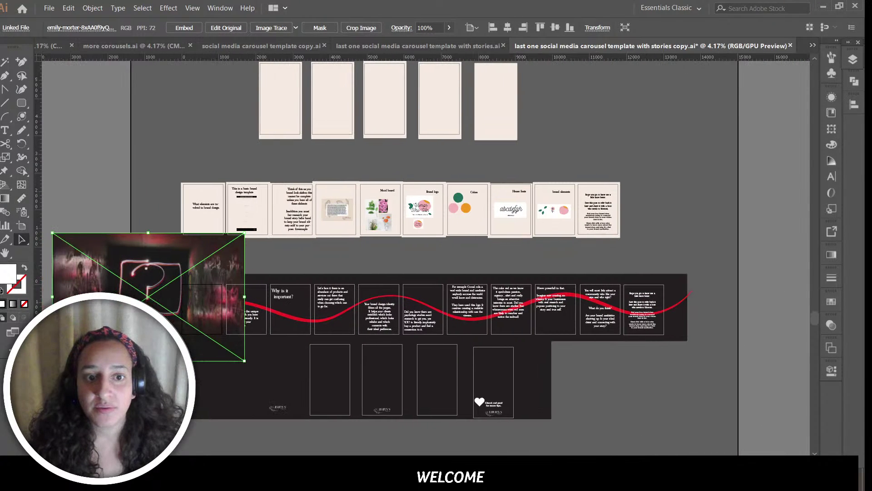
key(Delete)
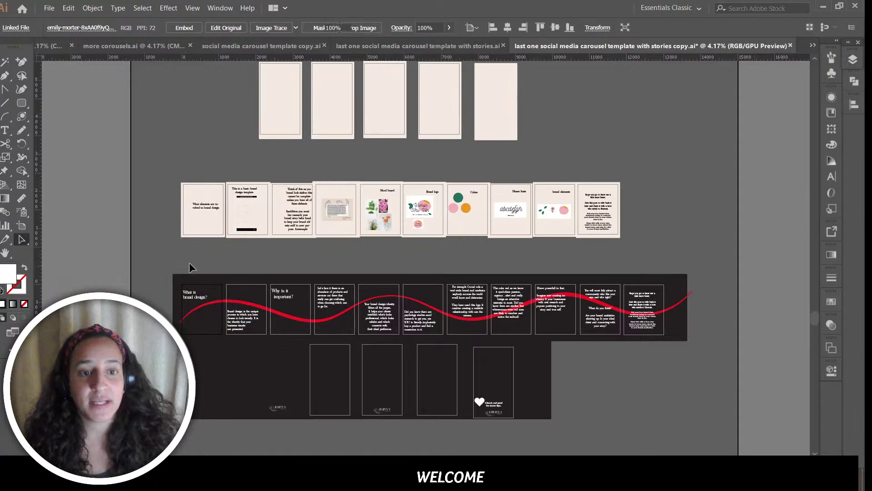
Step: Add a new layer directly above Layer 5 and lock the designs layer
click(852, 61)
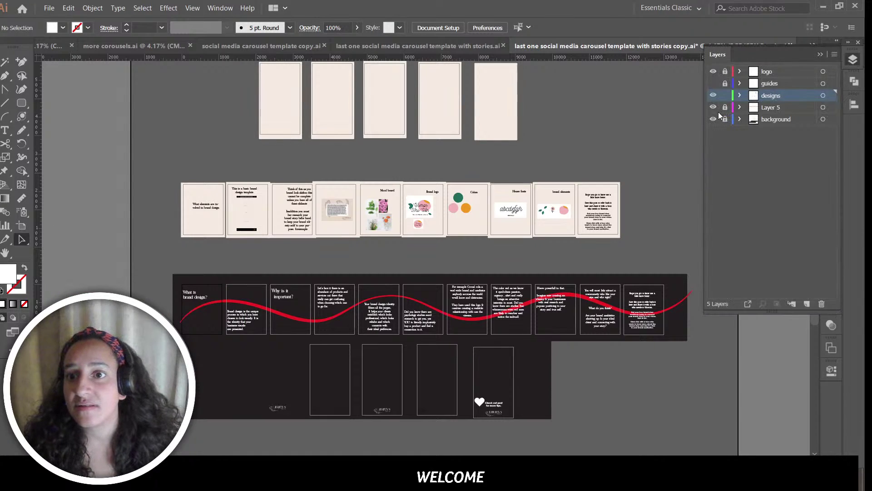
key(ctrl+l)
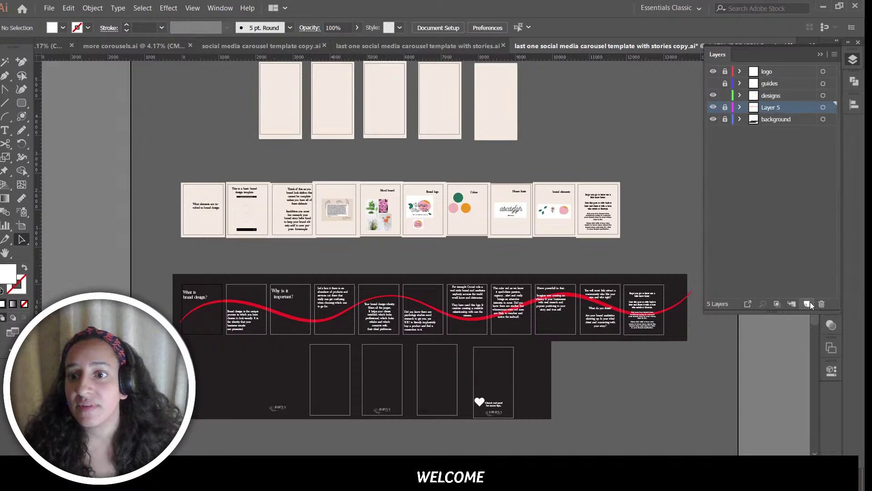
click(725, 96)
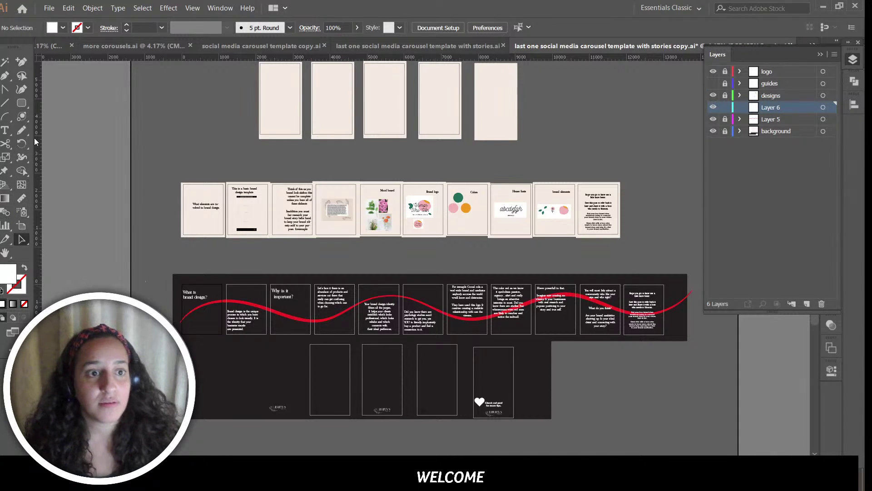
Step: Draw an unfilled rectangle over the lower part of the "What is brand design?" slide and paste the neon photo inside it
click(22, 103)
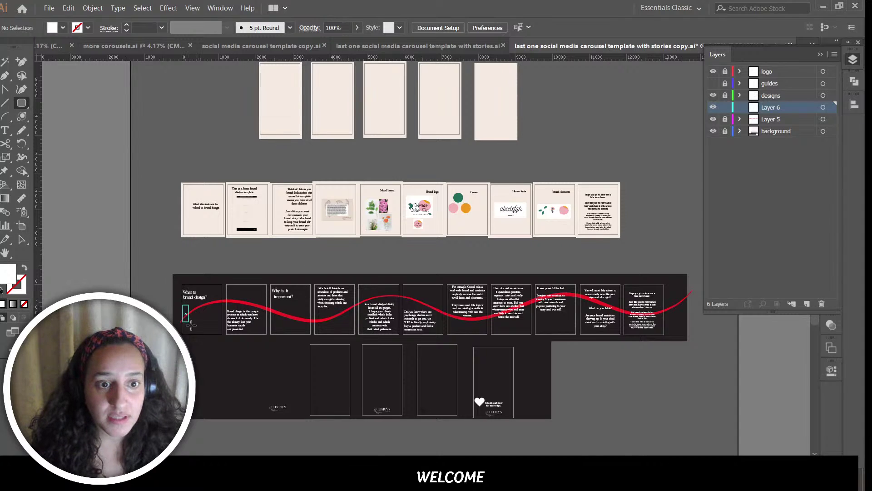
drag(191, 324, 223, 335)
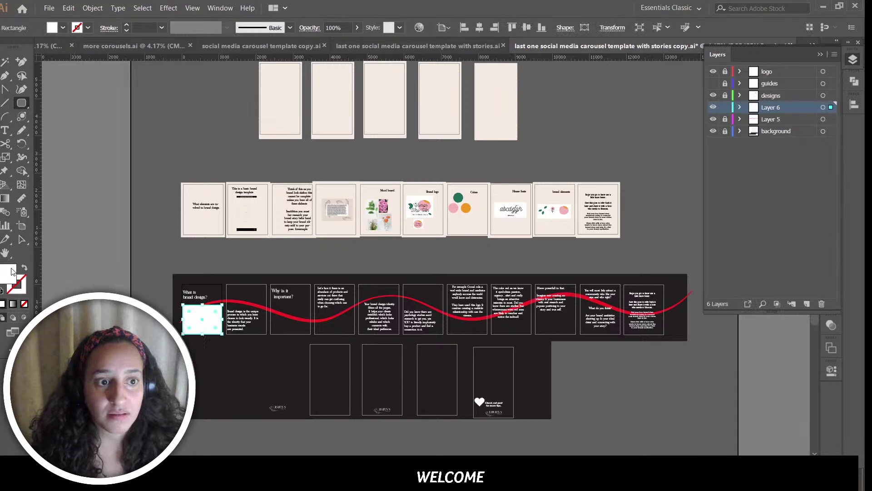
click(25, 305)
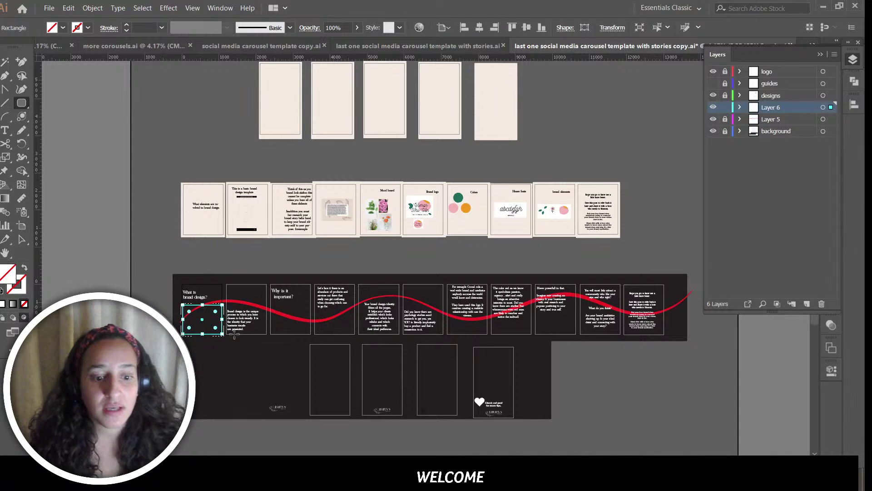
key(ctrl+v)
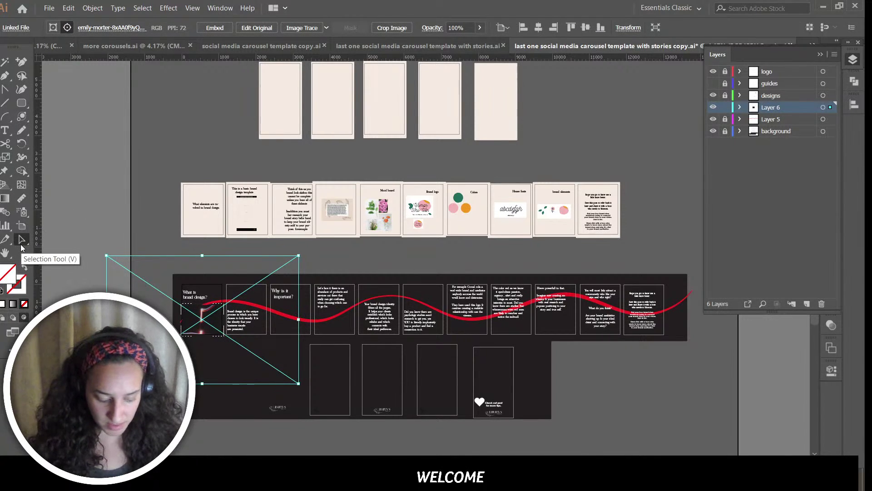
Step: Shrink and reposition the photo so the neon question mark fills its mask, and move the masked photo to the first slide's upper part
key(ctrl+equal)
key(ctrl+equal)
key(ctrl+equal)
key(ctrl+equal)
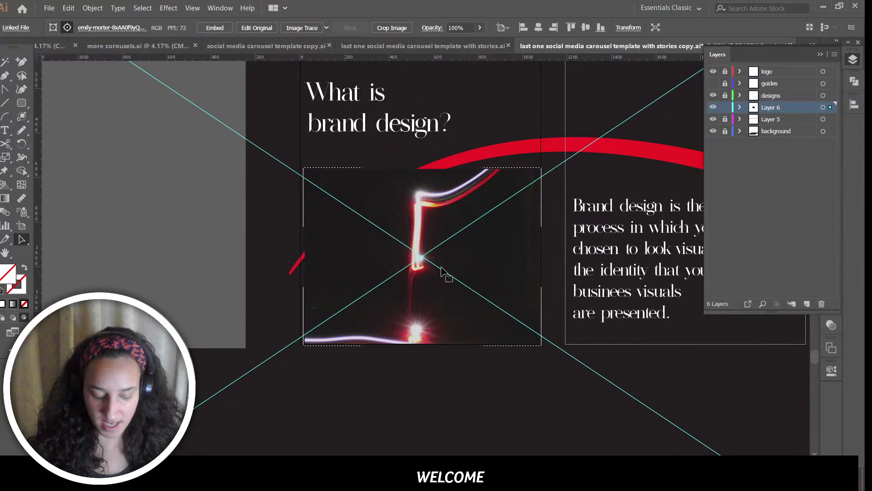
key(ctrl+minus)
key(ctrl+minus)
key(ctrl+minus)
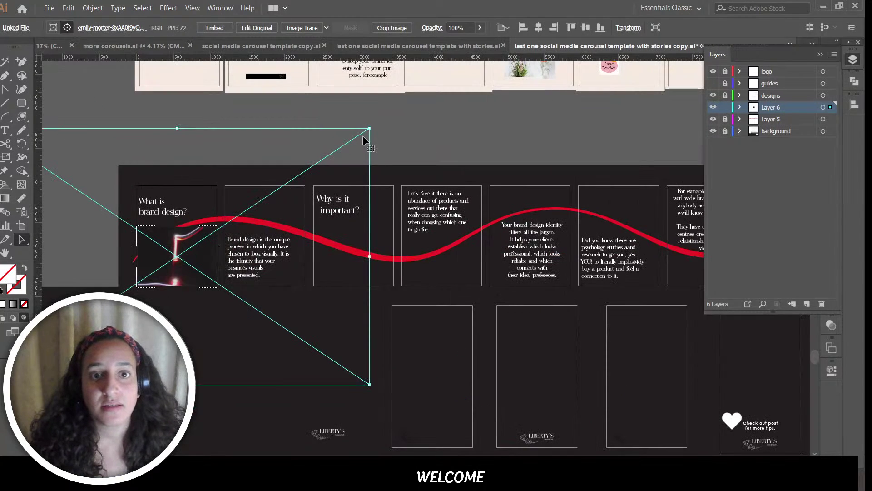
drag(369, 129, 239, 214)
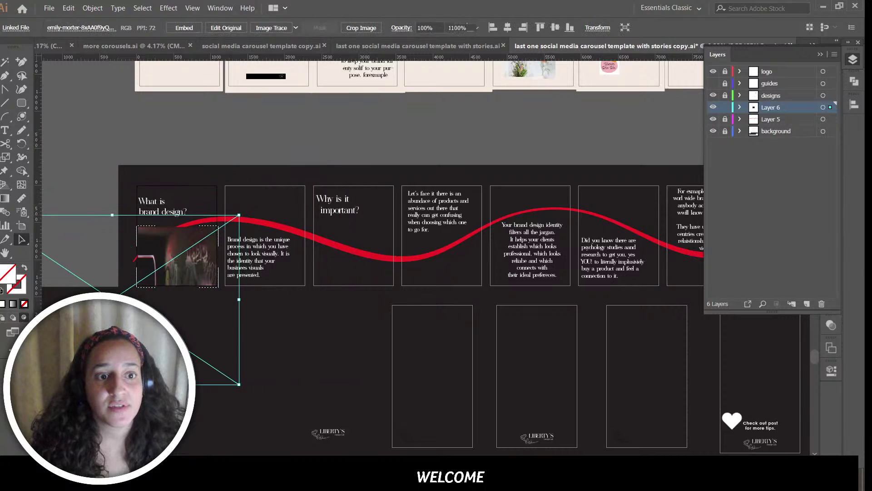
drag(150, 282, 178, 274)
drag(309, 188, 294, 197)
click(245, 167)
drag(200, 267, 177, 297)
click(229, 177)
key(ctrl+z)
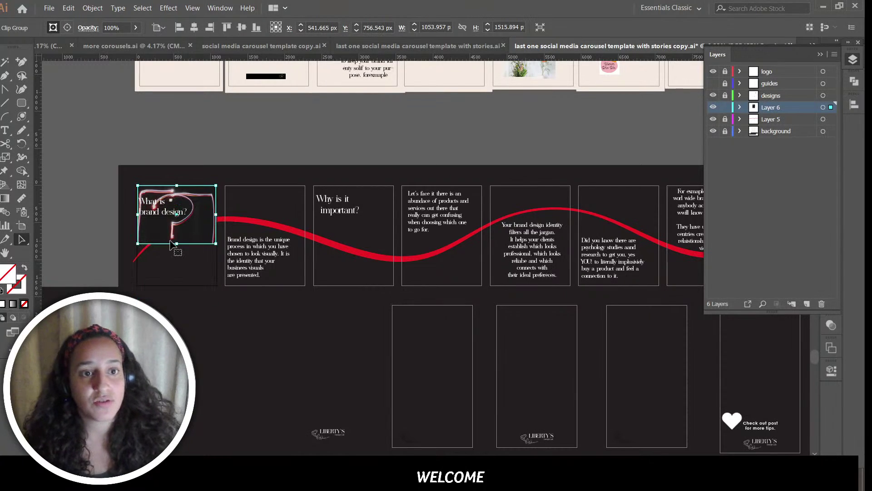
Step: Enlarge the masked photo to about 2110 by 1570 px and position it over the whole first slide
drag(194, 249, 230, 281)
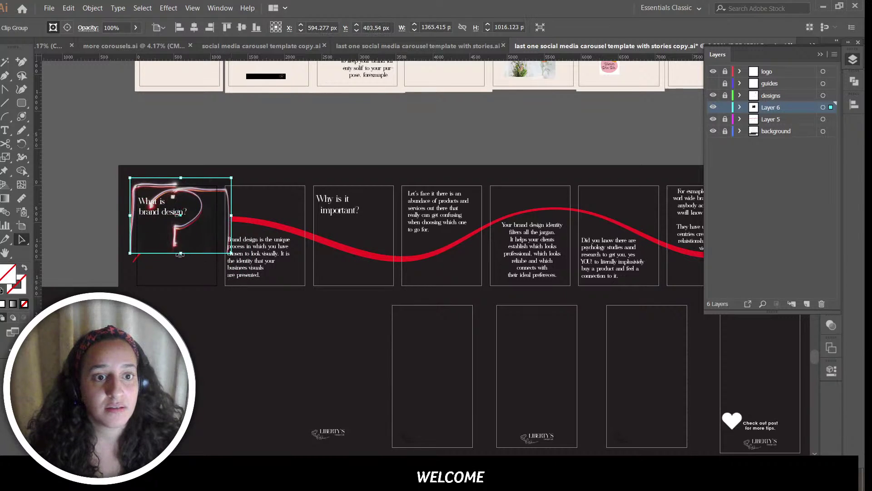
drag(181, 253, 187, 299)
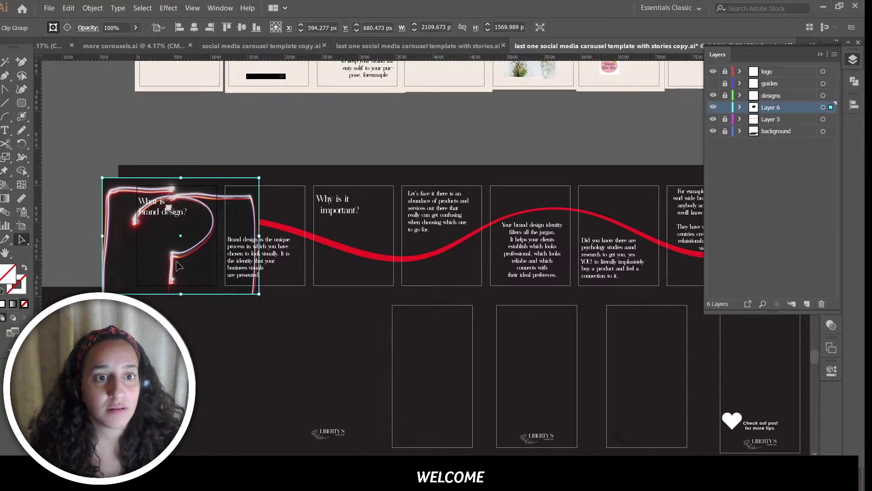
drag(176, 261, 175, 275)
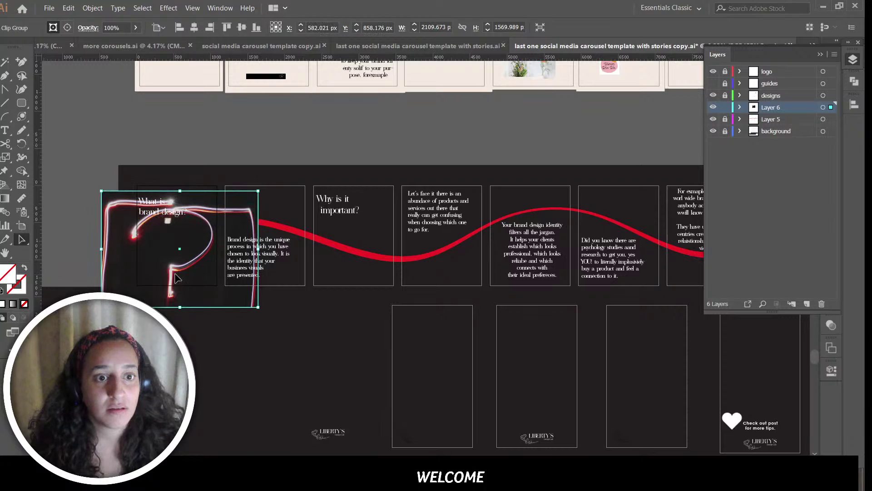
Step: Isolate the photo inside the clip group, scale it down, and position the whole neon question mark over the first slide
double_click(177, 278)
click(178, 278)
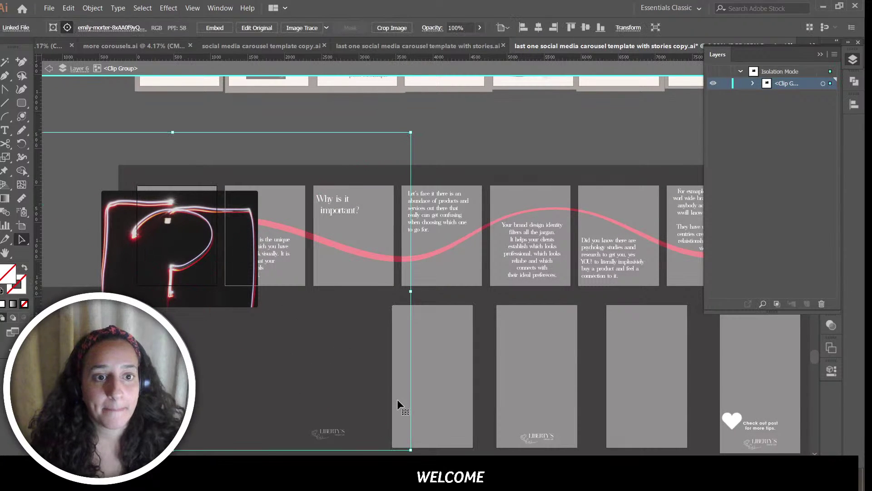
drag(410, 450, 243, 337)
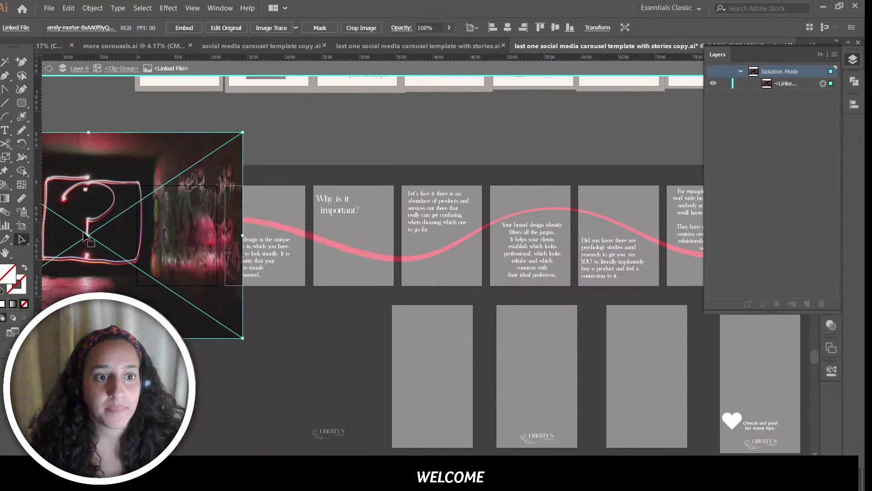
drag(85, 235, 166, 249)
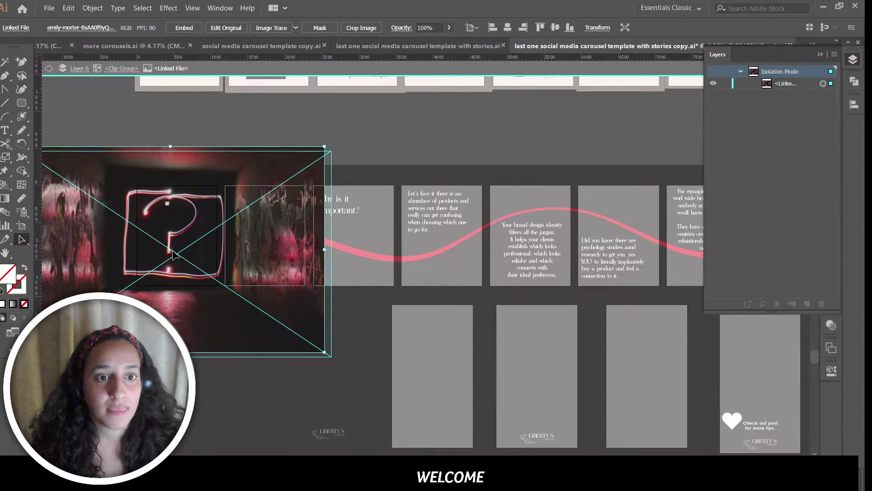
drag(325, 351, 253, 304)
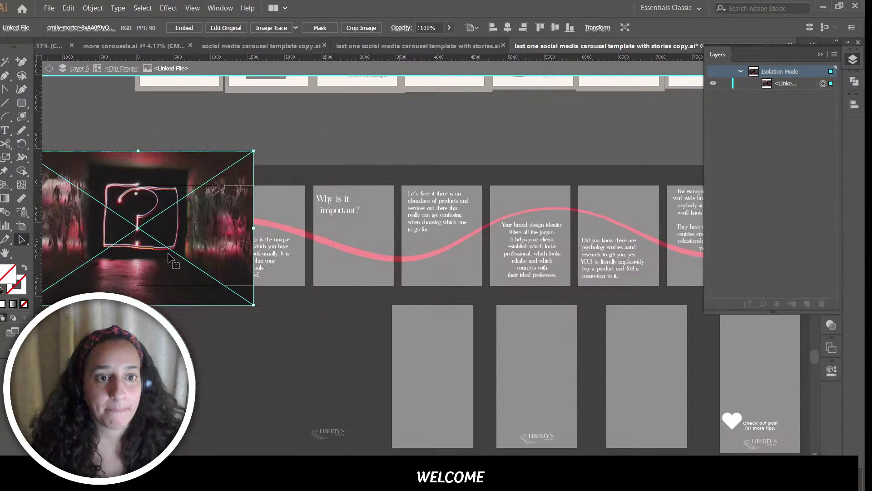
drag(145, 234, 183, 254)
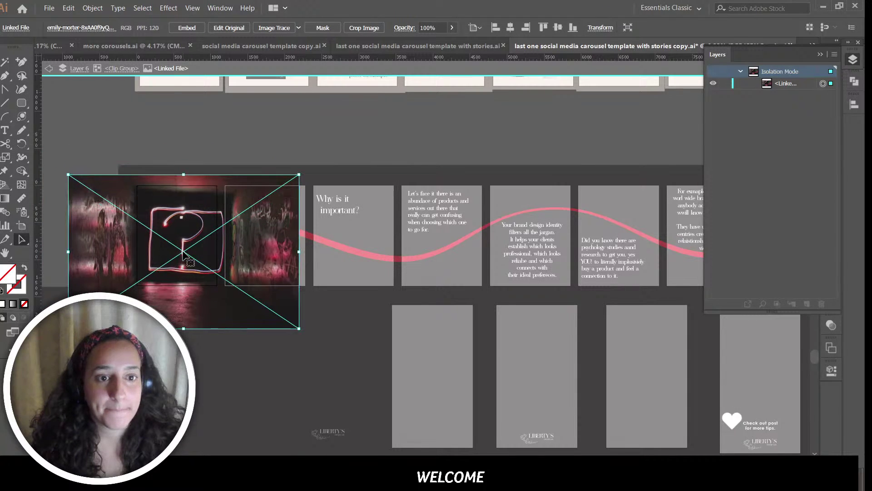
double_click(275, 151)
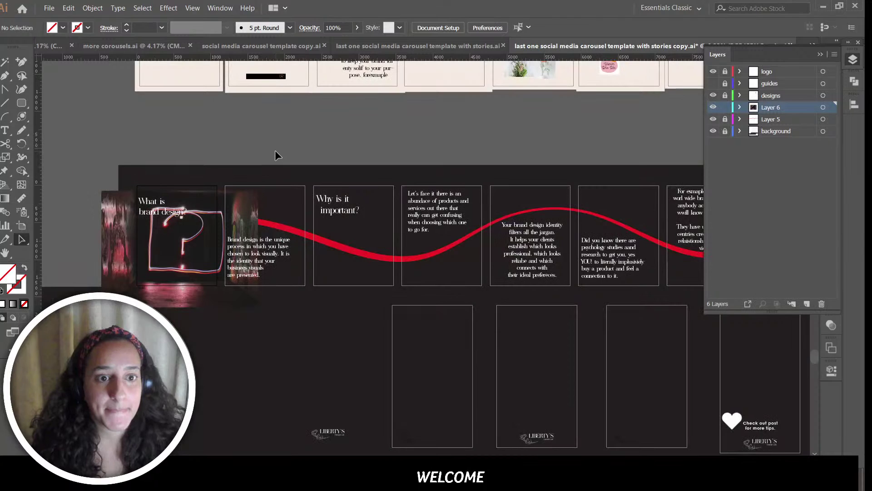
Step: Scale the masked photo down to about 1854 by 1380 px and position it over the first slide's lower part
click(203, 295)
click(235, 361)
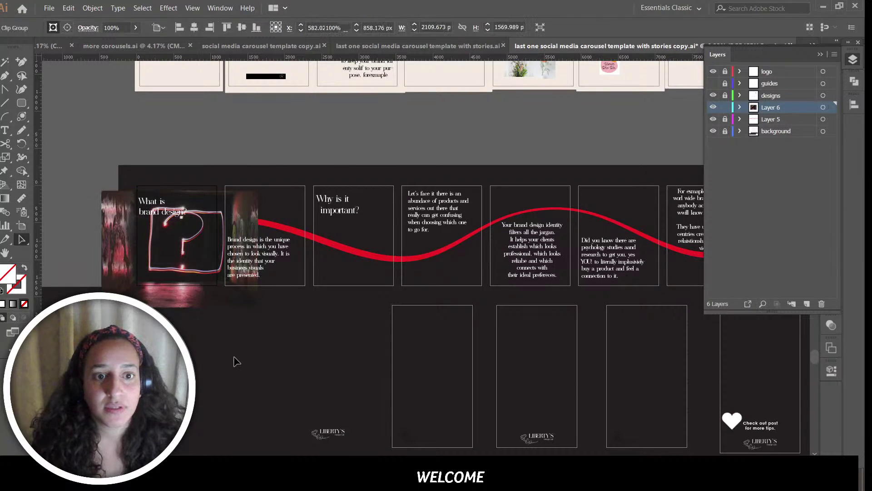
click(189, 252)
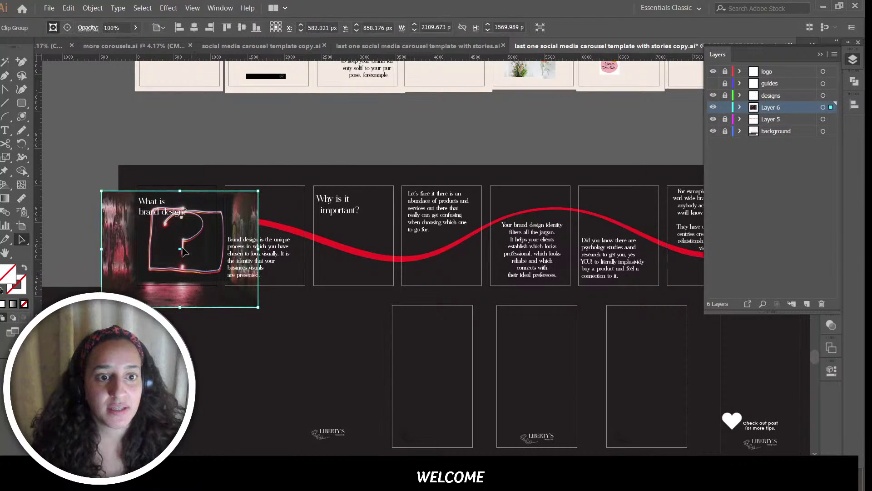
drag(181, 248, 182, 251)
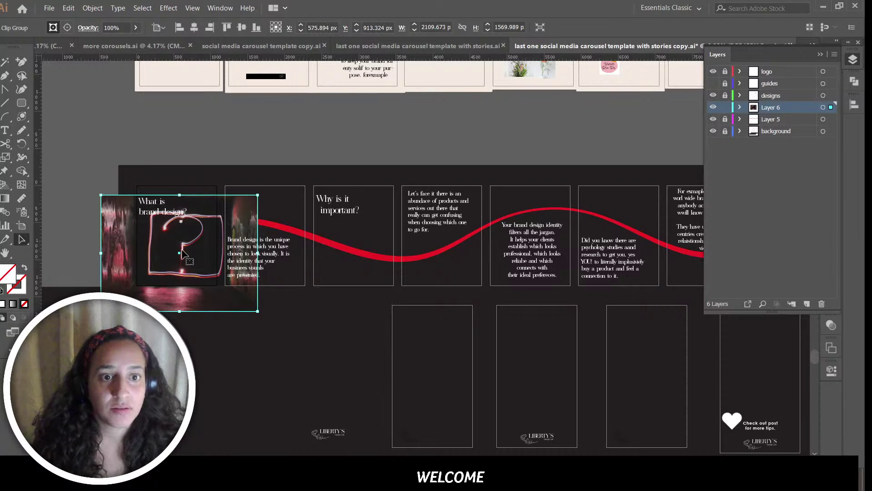
drag(258, 194, 239, 209)
drag(172, 254, 174, 251)
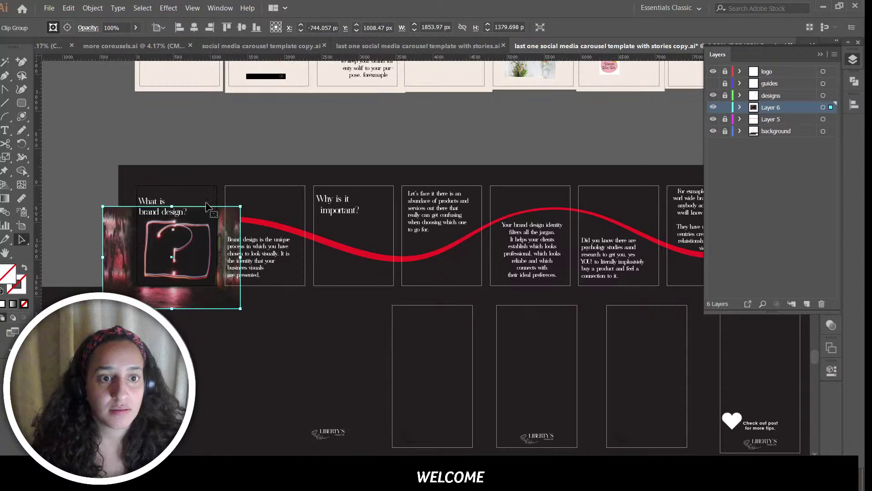
click(237, 140)
Step: Move the photo down below the red curve and draw an unfilled rectangle about 1103 by 1385 px over the first slide
click(169, 265)
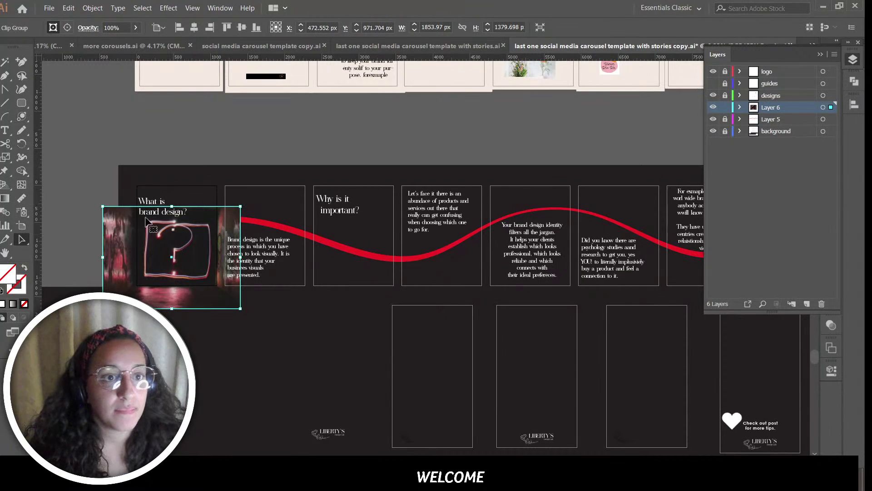
drag(166, 239, 163, 285)
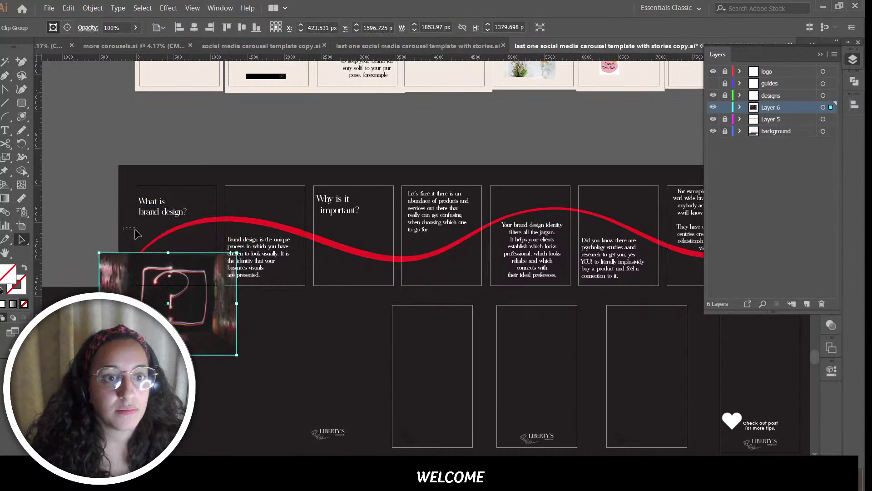
click(139, 234)
click(23, 107)
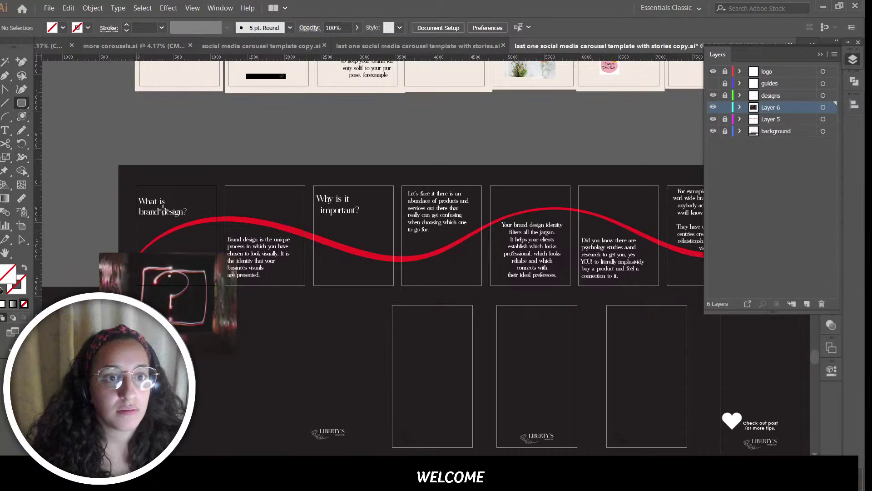
drag(138, 188, 219, 291)
Step: Cut the neon photo and paste it inside the new rectangle on the first slide
click(21, 239)
click(195, 349)
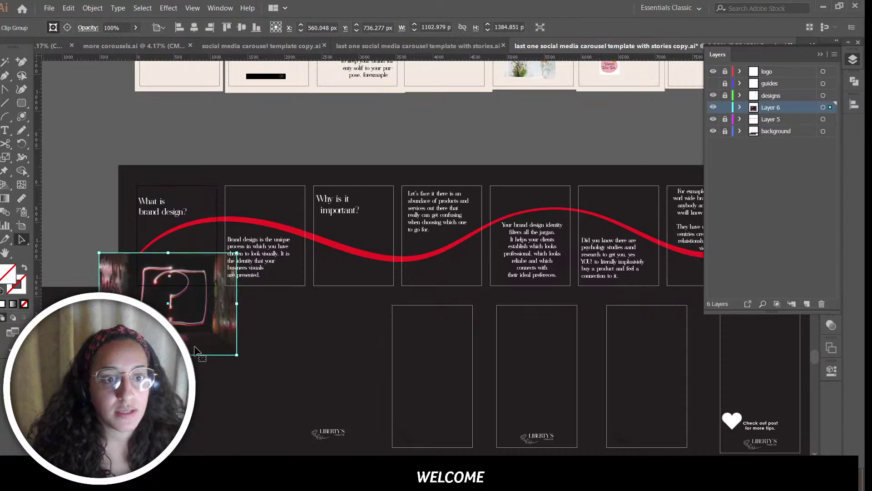
key(ctrl+x)
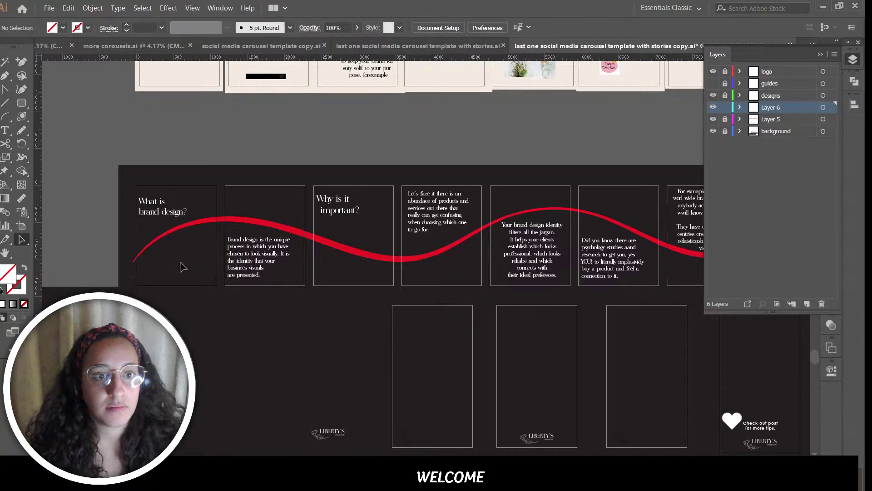
click(191, 291)
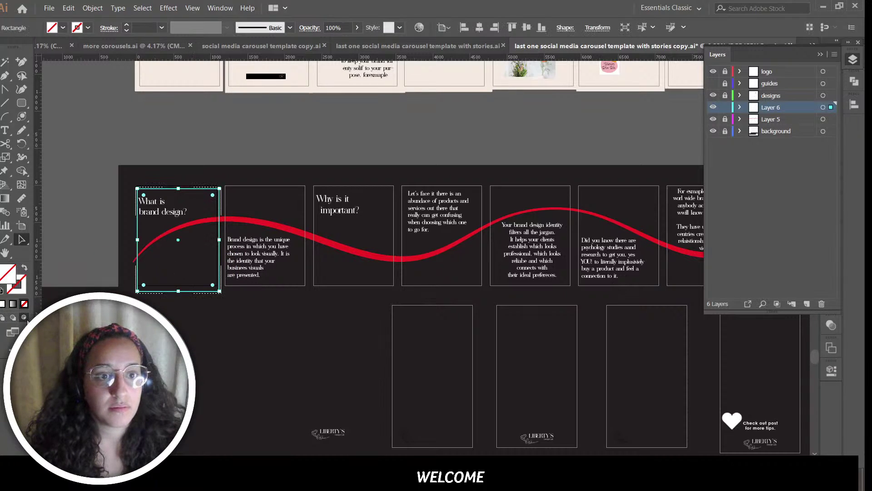
key(ctrl+f)
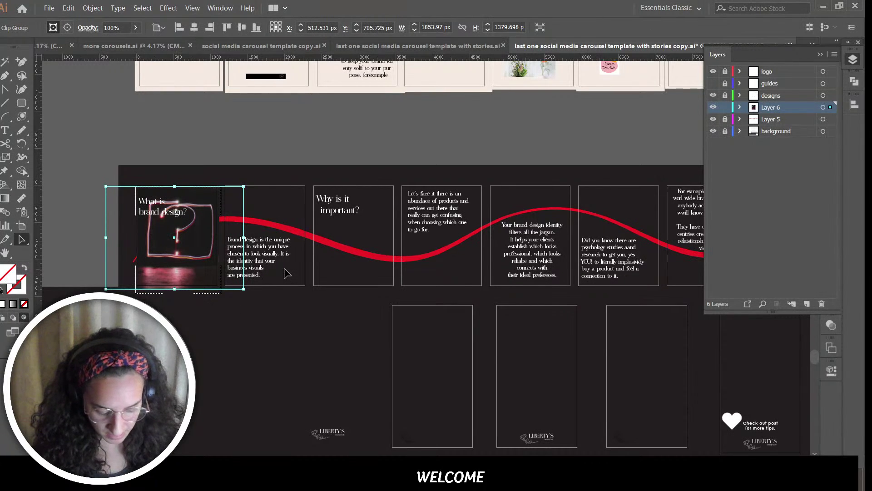
key(a)
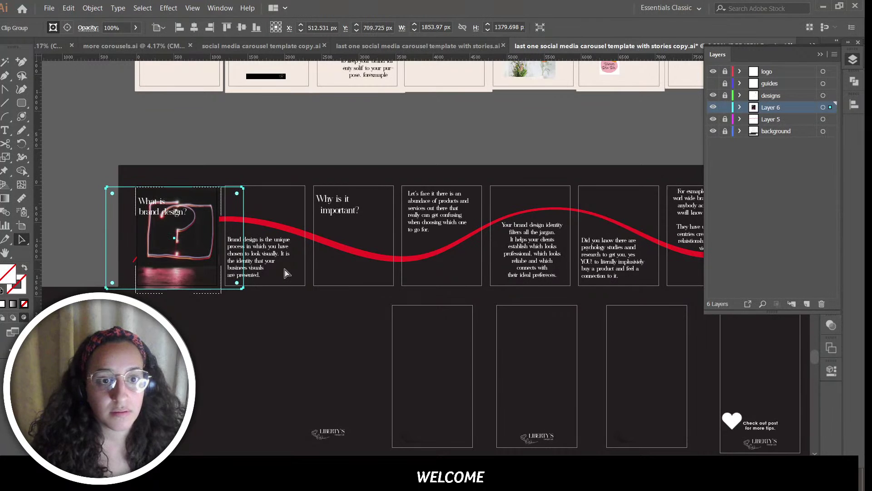
Step: Nudge the photo down about 11 px inside its rectangular mask and deselect it
key(Down)
key(Down)
key(Down)
key(Down)
key(Down)
key(Down)
key(Down)
key(Down)
key(Down)
key(Down)
key(Down)
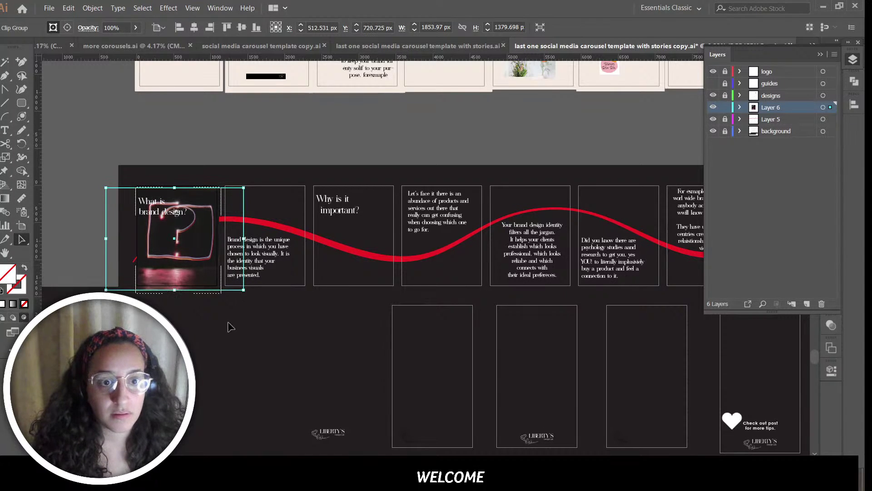
click(219, 337)
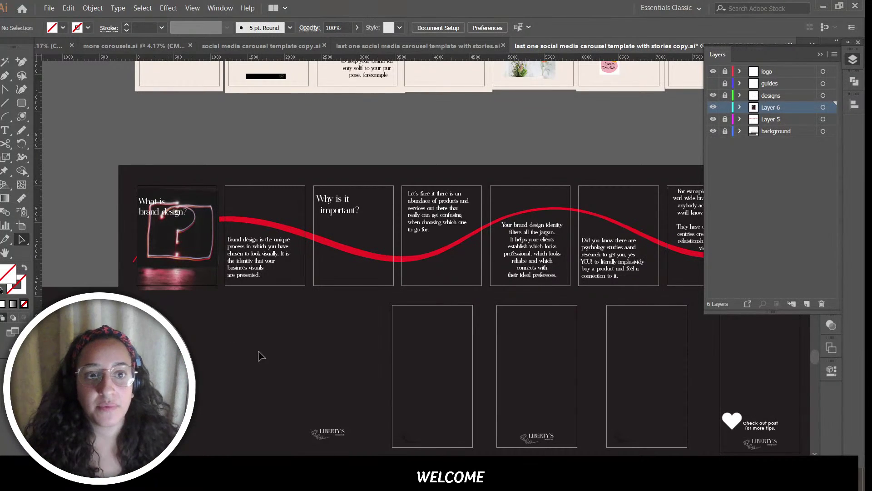
Step: Move the photo's Layer 6 below Layer 5 so the red curve runs over the photo
click(203, 257)
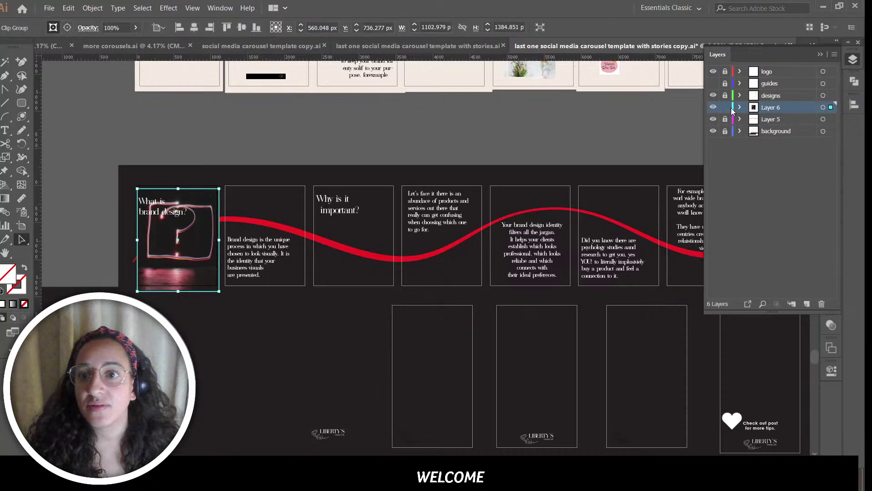
drag(771, 111, 772, 129)
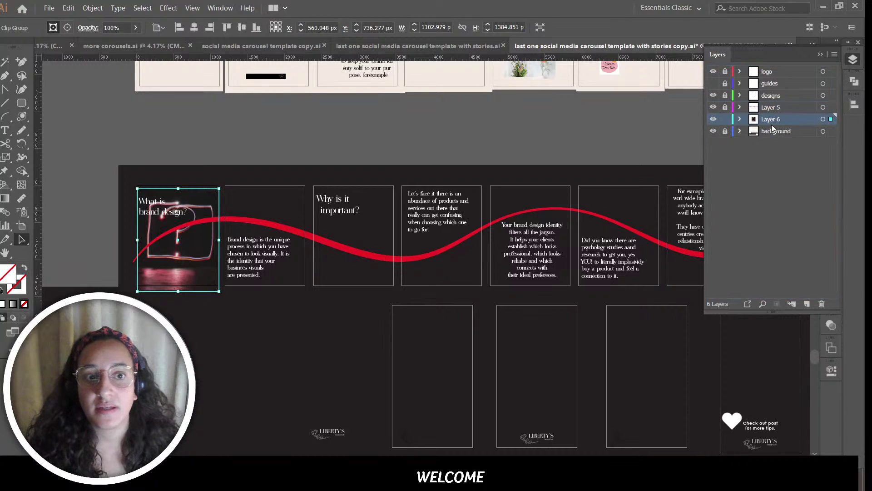
click(282, 339)
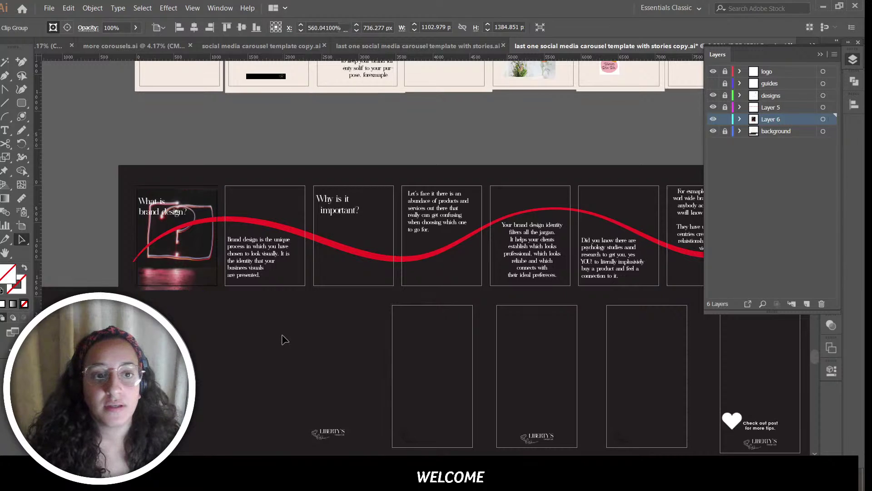
Step: Try placing the whole masked photo lower, beneath the first slide's heading
click(187, 254)
drag(187, 253, 185, 272)
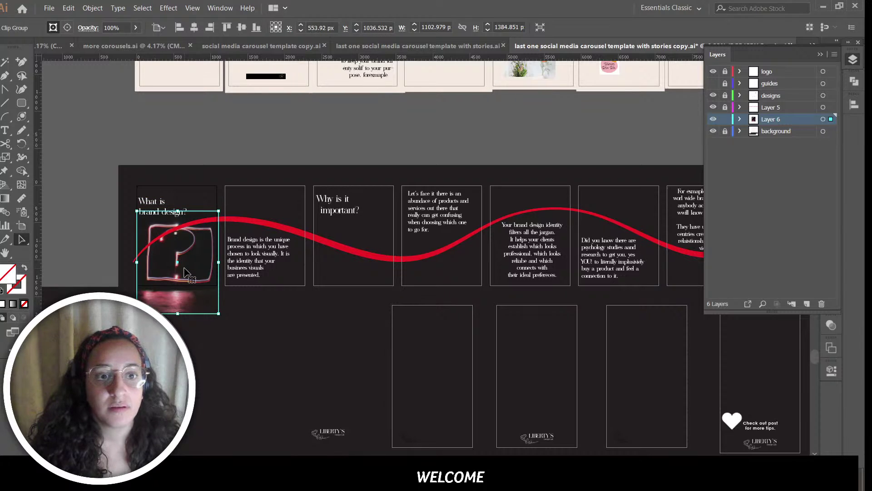
key(ctrl+shift+a)
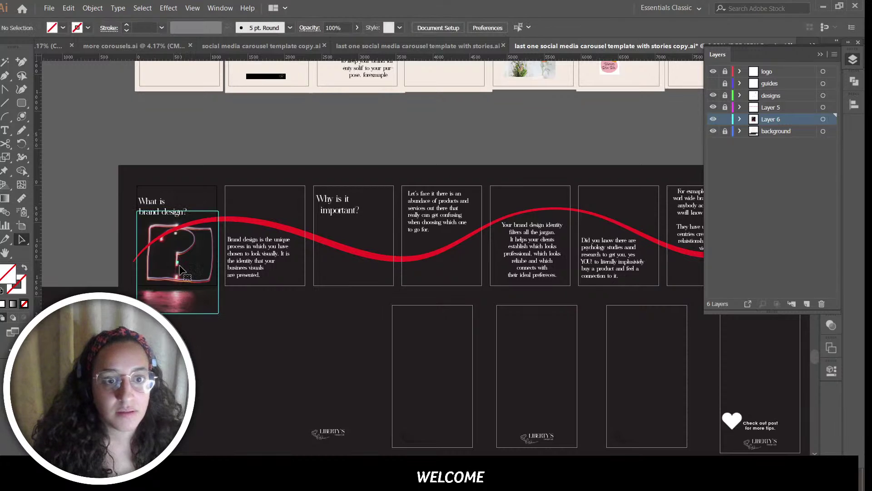
click(181, 269)
drag(181, 270, 182, 260)
click(186, 119)
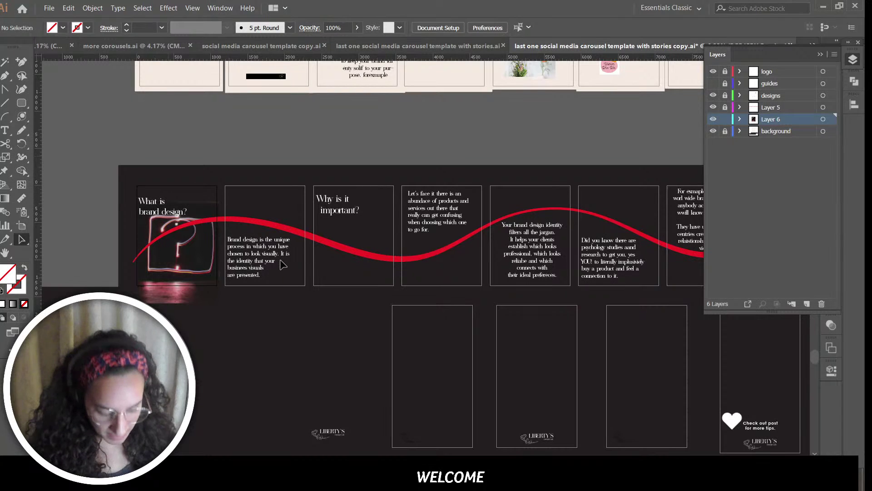
Step: Move the masked photo back up to cover the whole first slide
key(ctrl+plus)
key(ctrl+plus)
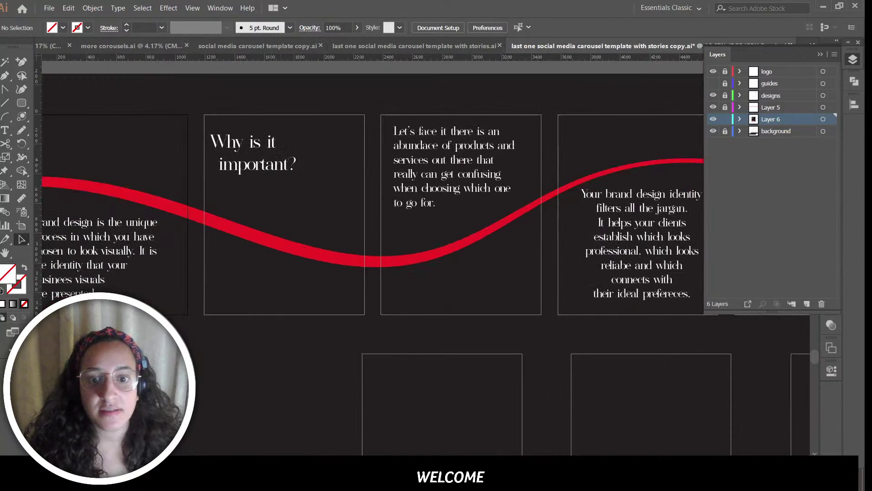
scroll(375, 273, left, 5)
scroll(375, 272, left, 4)
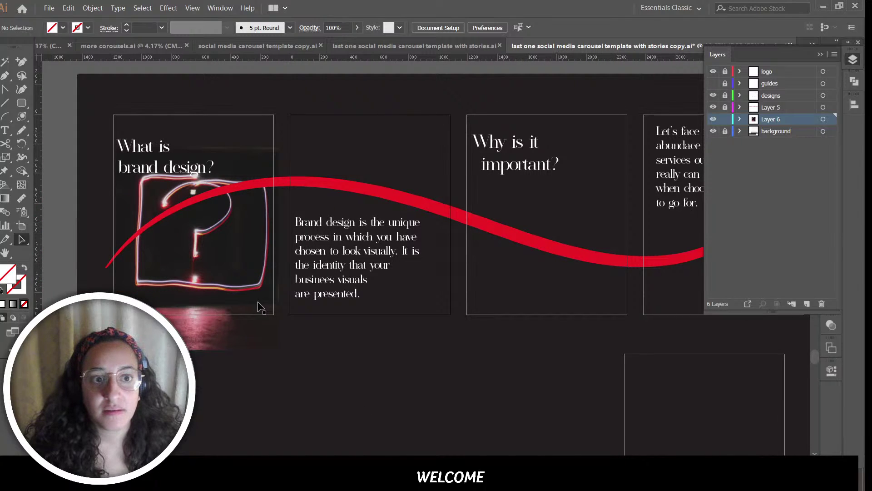
drag(237, 293, 220, 271)
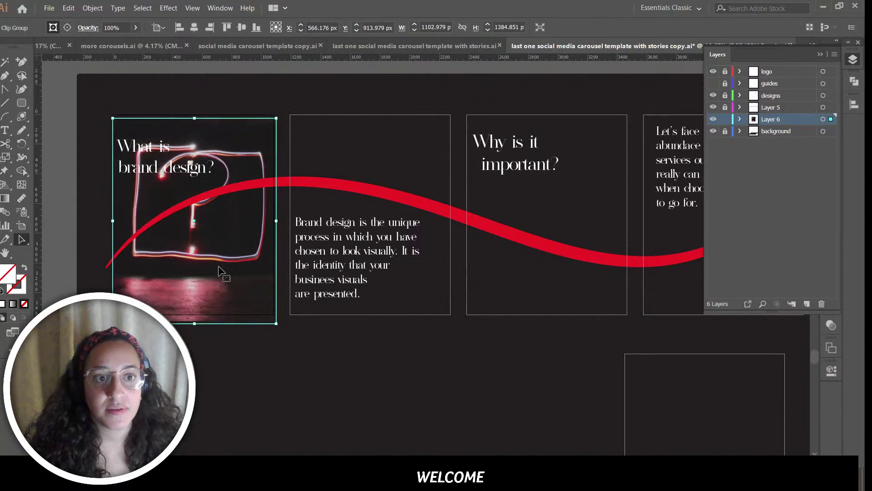
Step: Isolate the linked photo inside its nested clip groups and nudge it down so the question mark sits below the heading
double_click(226, 254)
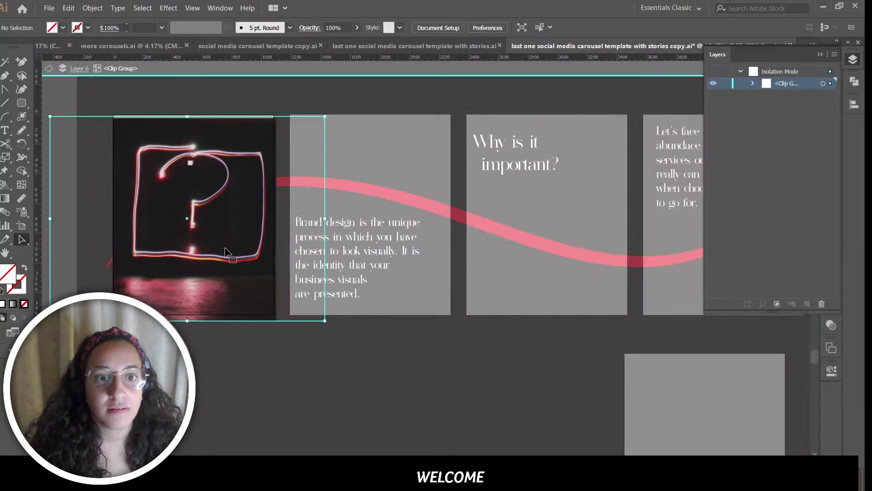
double_click(226, 254)
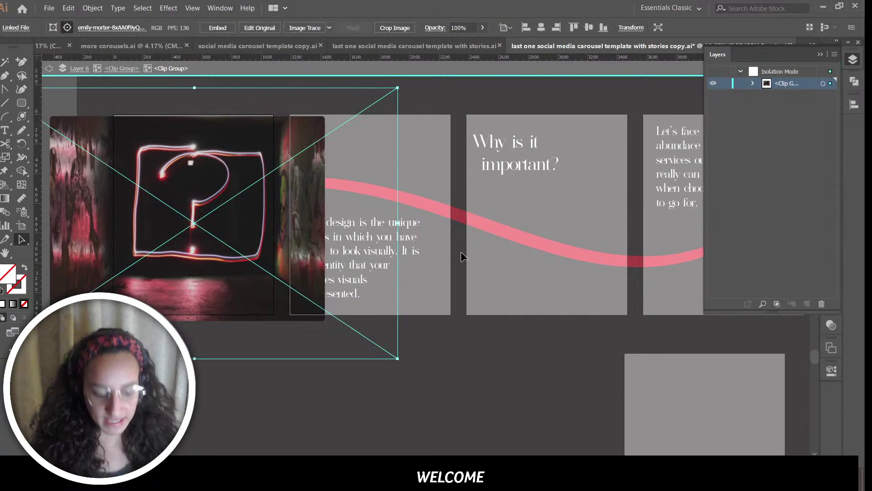
key(Down)
key(Down)
key(Down)
key(Down)
key(Down)
key(Down)
key(Down)
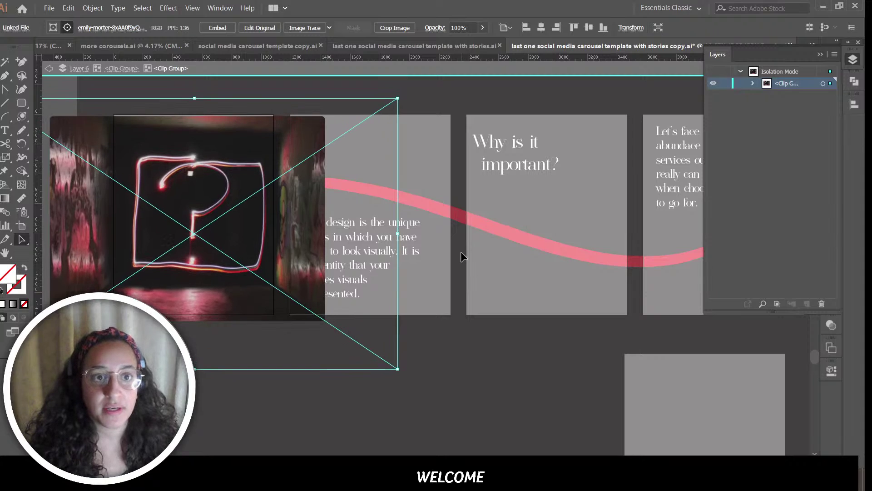
key(Down)
key(Down)
key(Down)
key(Down)
key(Down)
key(Down)
key(Down)
key(Down)
key(Down)
key(Down)
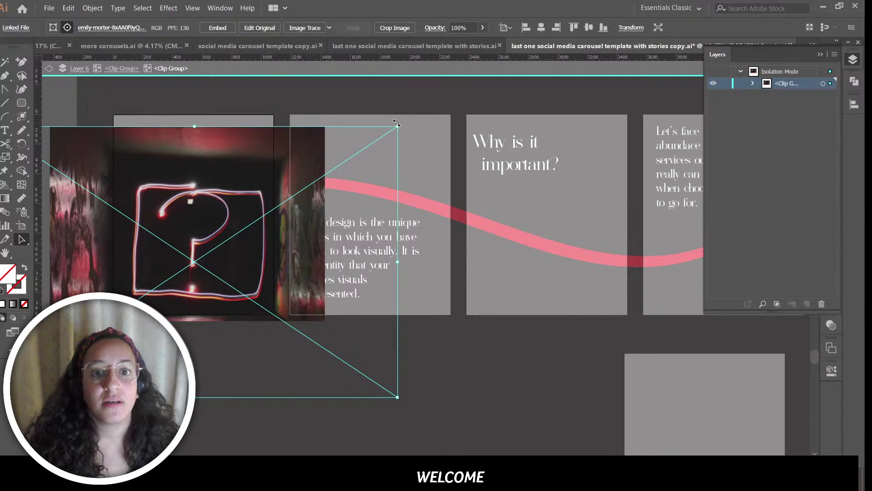
Step: Enlarge the photo up to the slide's upper edge, nudge it left to centre the question mark, and exit isolation mode
drag(397, 125, 414, 115)
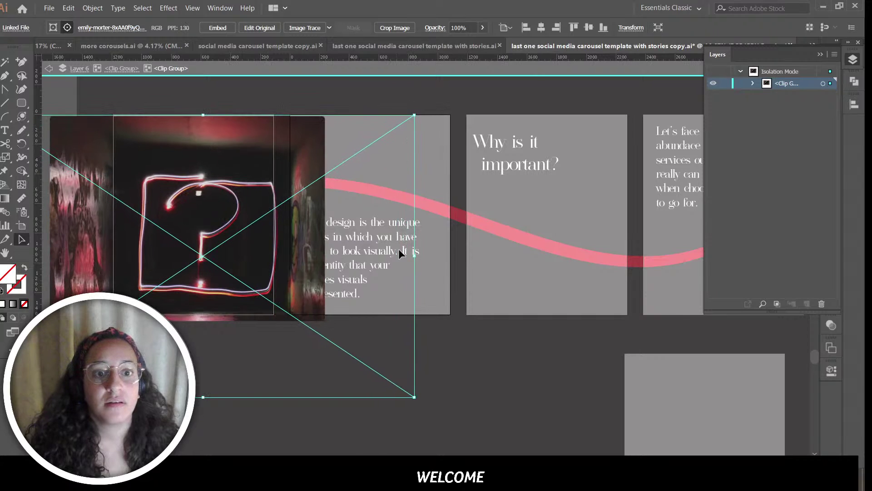
key(Left)
key(Left)
key(Left)
key(Left)
key(Left)
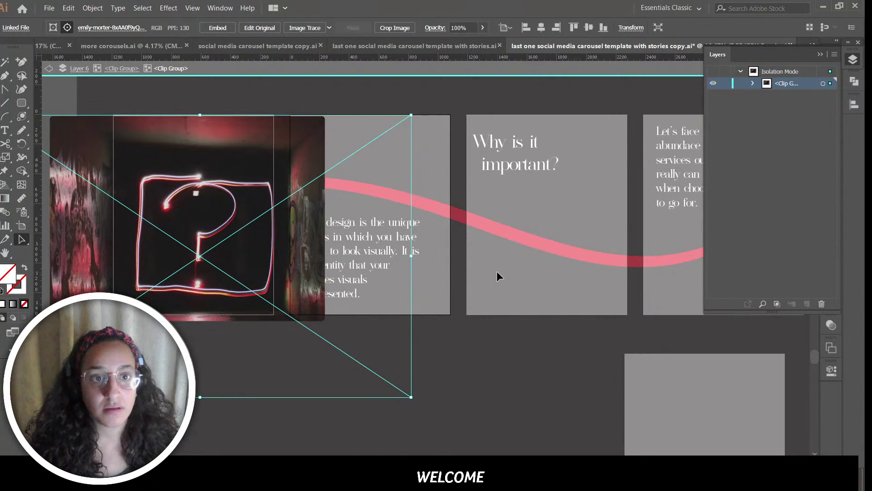
double_click(475, 380)
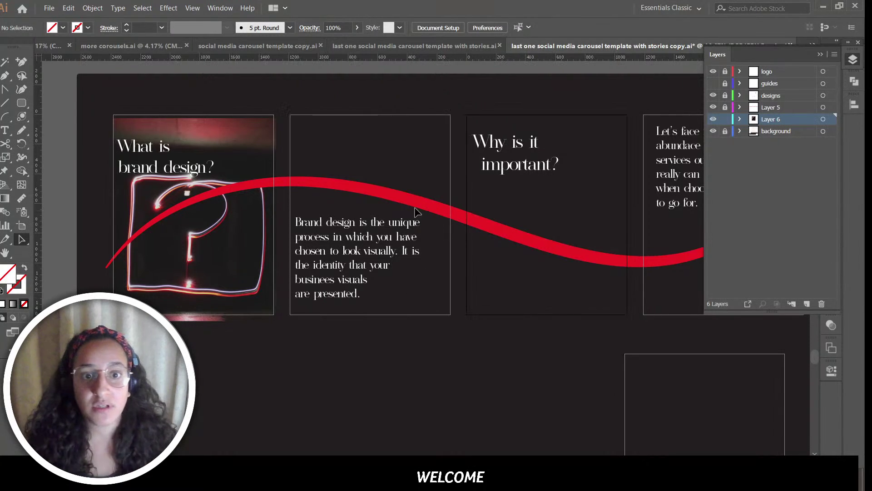
click(363, 208)
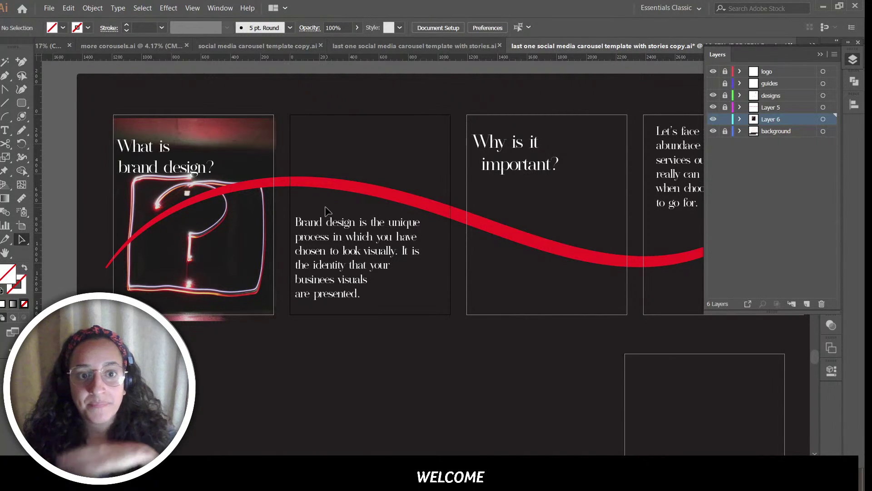
Step: Switch to Unsplash in the browser, close the question mark photo, and search for "eyeballs"
key(alt+Tab)
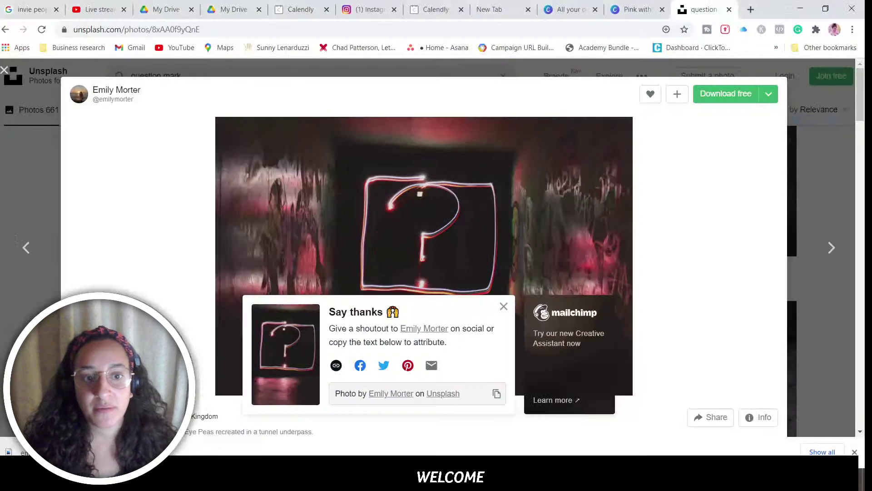
click(12, 72)
scroll(161, 91, up, 5)
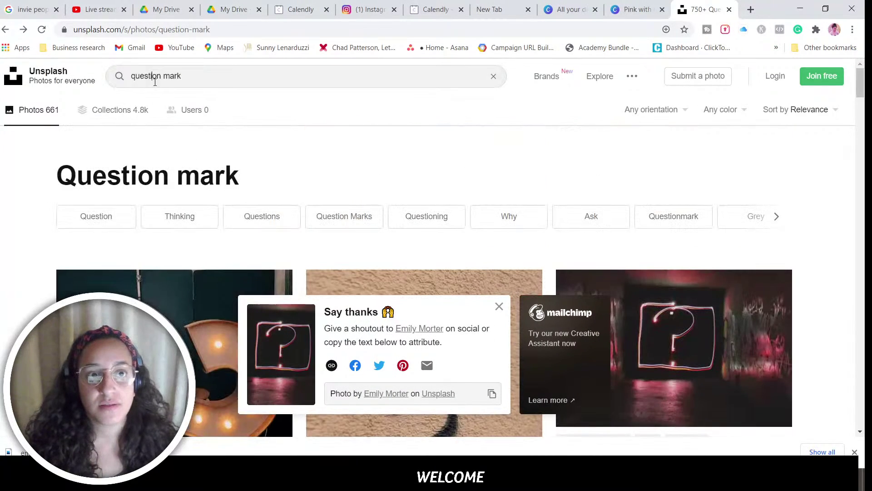
triple_click(155, 78)
text(eyeballs)
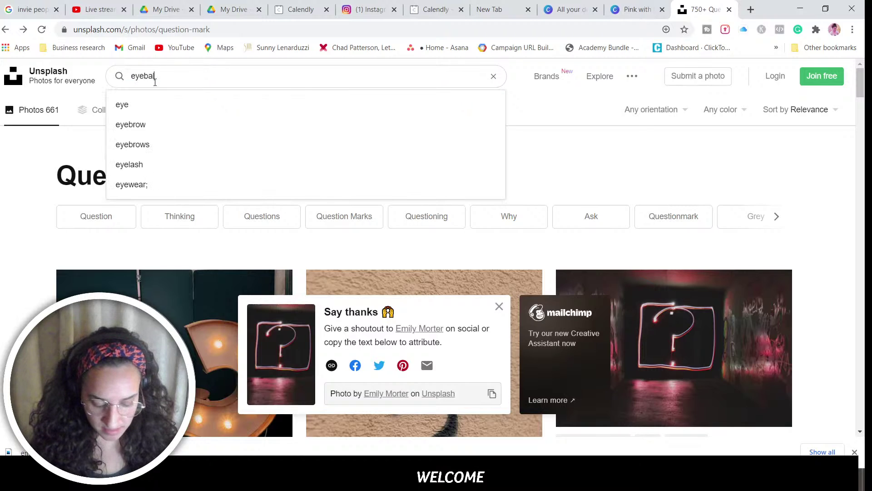
key(Return)
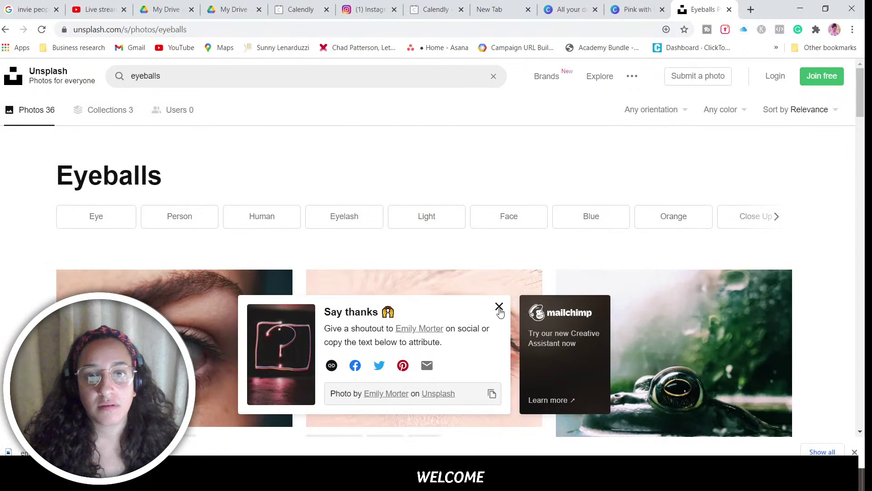
Step: Dismiss the attribution pop-up, browse the "eyeballs" results and preview candidate eye photos and their related images
click(499, 306)
scroll(514, 341, down, 4)
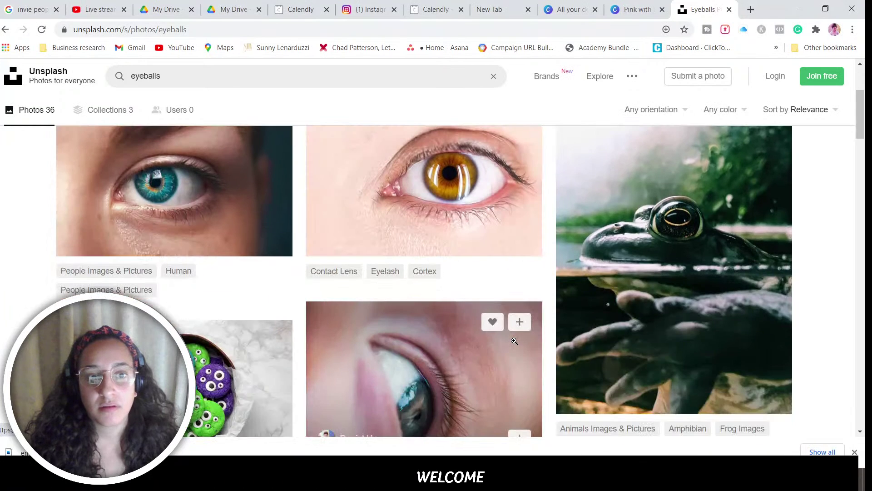
scroll(514, 341, down, 3)
scroll(513, 341, up, 3)
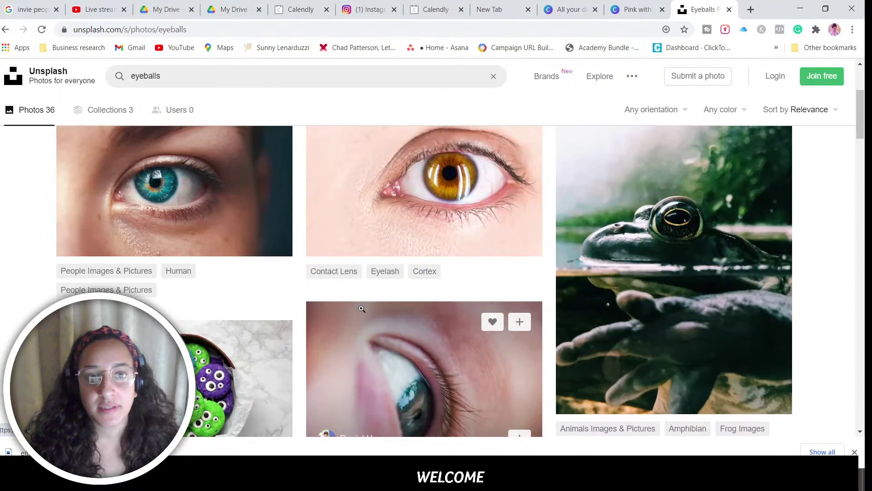
scroll(372, 316, down, 3)
click(654, 395)
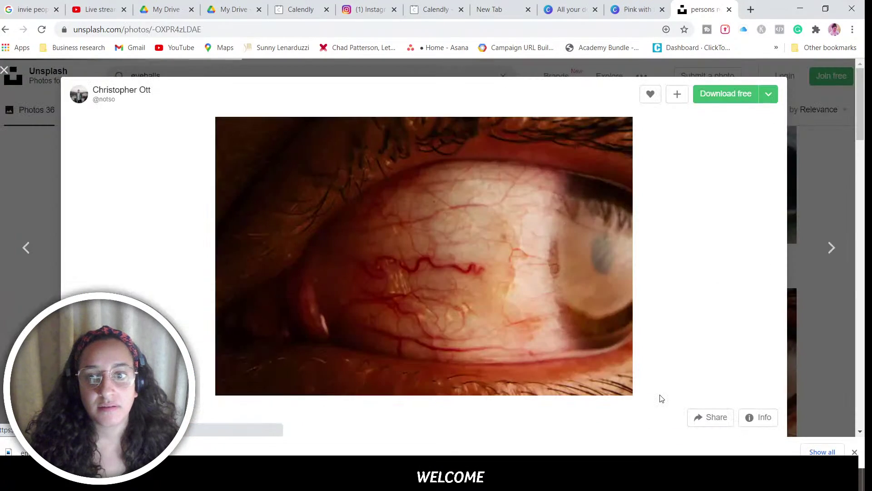
scroll(478, 349, down, 10)
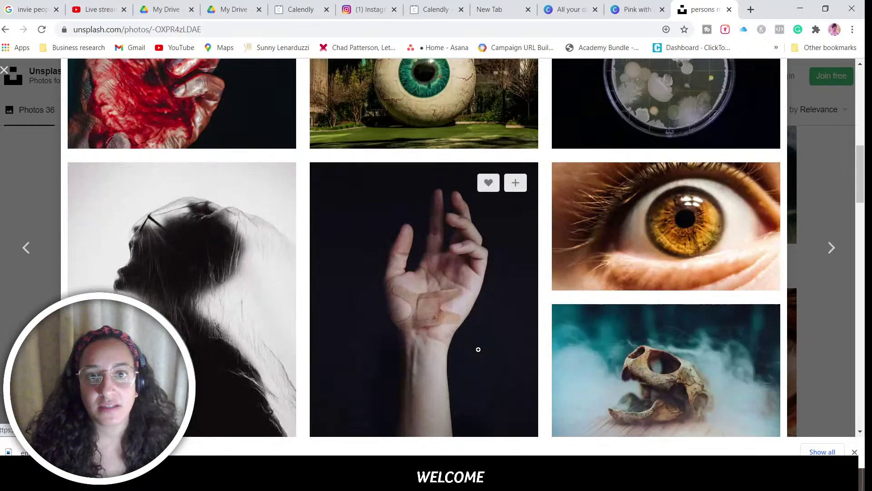
scroll(477, 349, up, 3)
scroll(477, 349, down, 3)
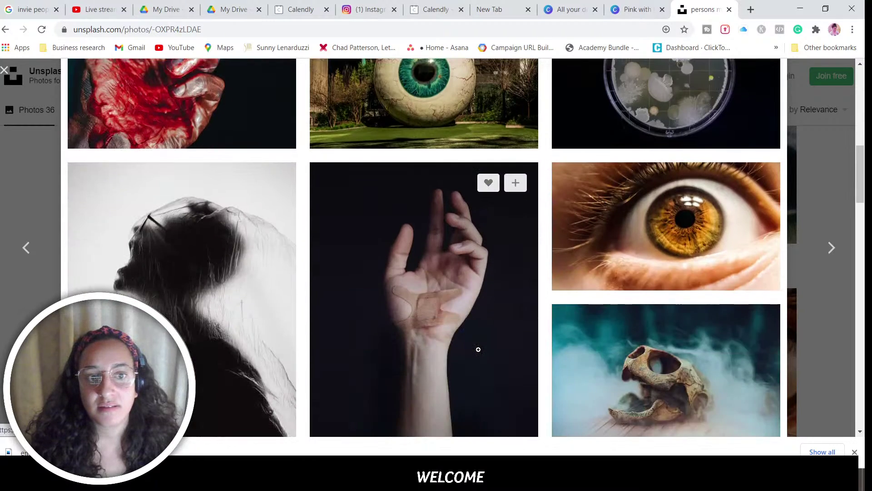
click(28, 205)
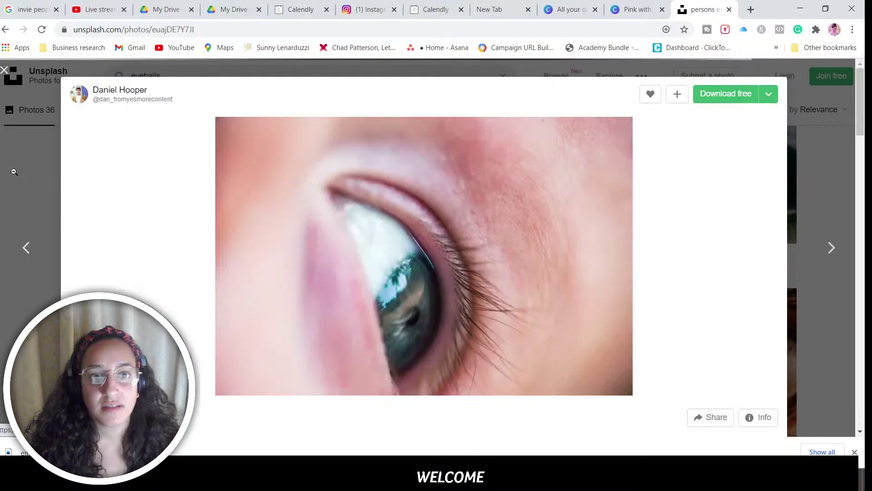
click(26, 247)
click(24, 187)
scroll(231, 327, up, 7)
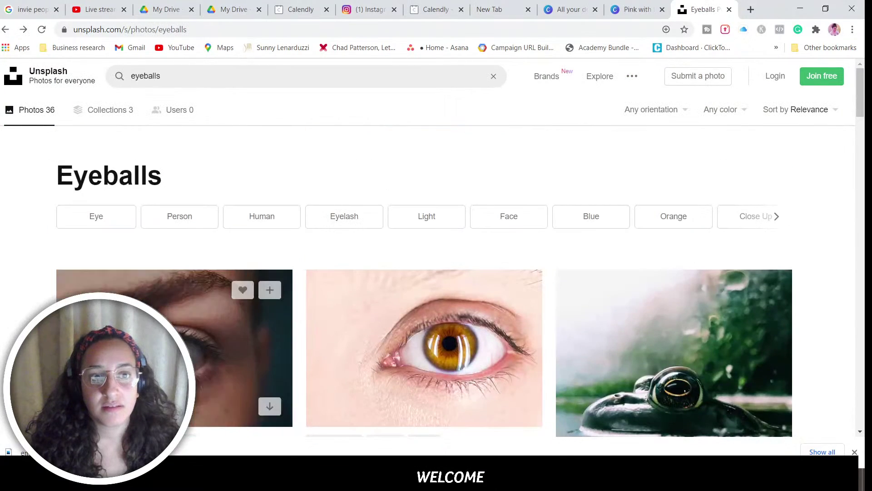
Step: Open the close-up photo of the teal eye, check its related photos and download it for free
click(232, 332)
scroll(434, 320, down, 7)
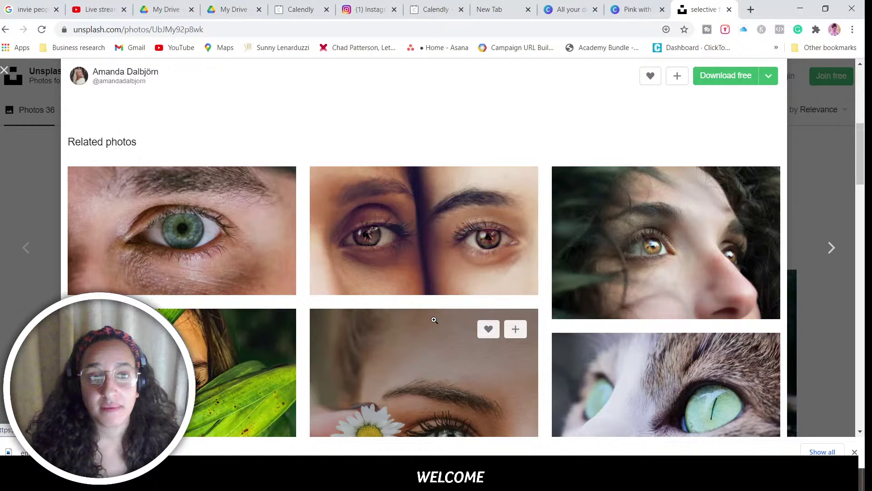
scroll(434, 320, up, 7)
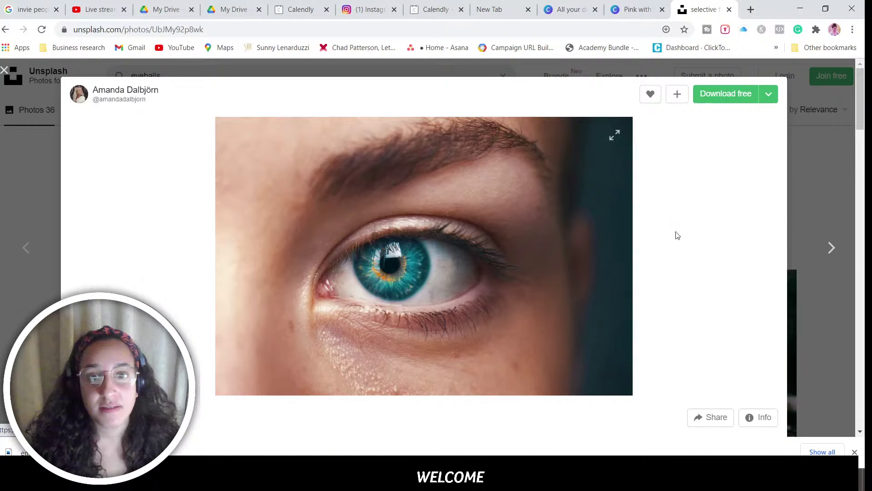
click(717, 94)
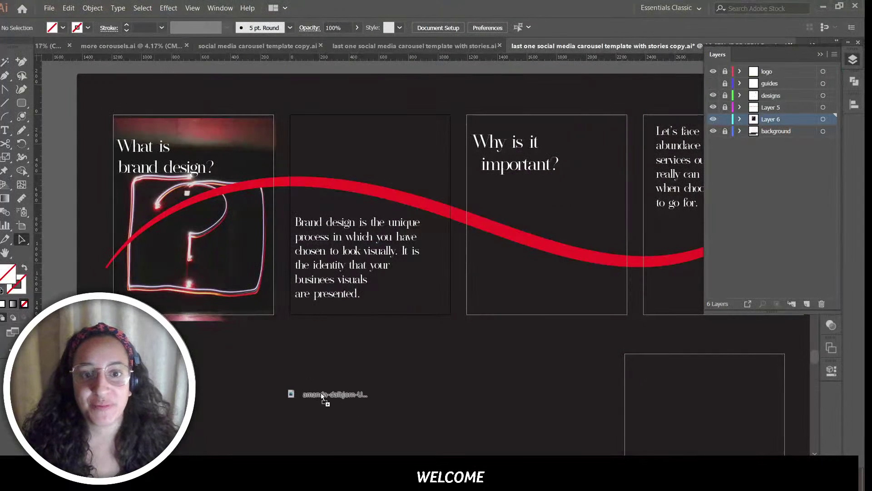
Step: Place the downloaded eye photo in the Illustrator carousel, scale it down and park it below the first two slides
drag(321, 393, 317, 379)
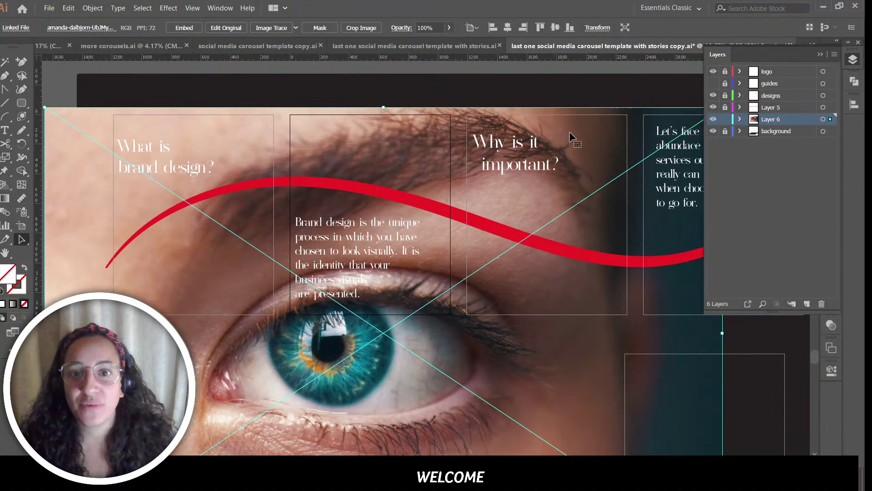
drag(569, 133, 484, 147)
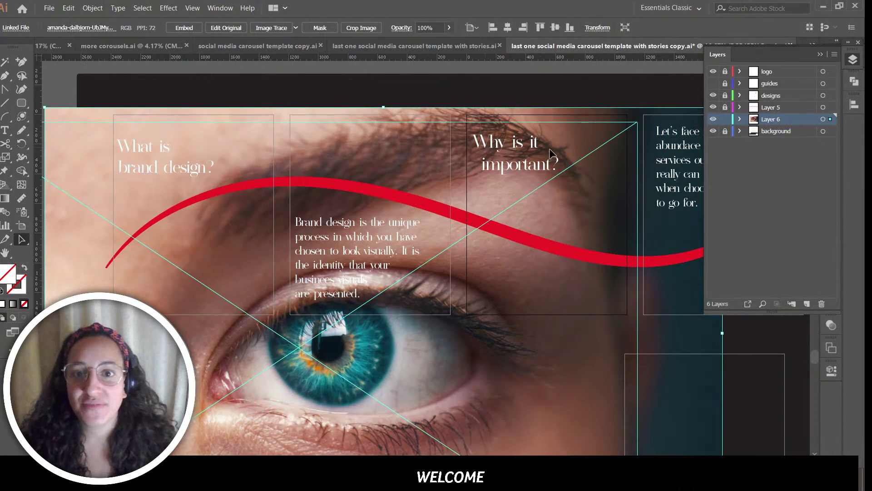
drag(637, 122, 278, 359)
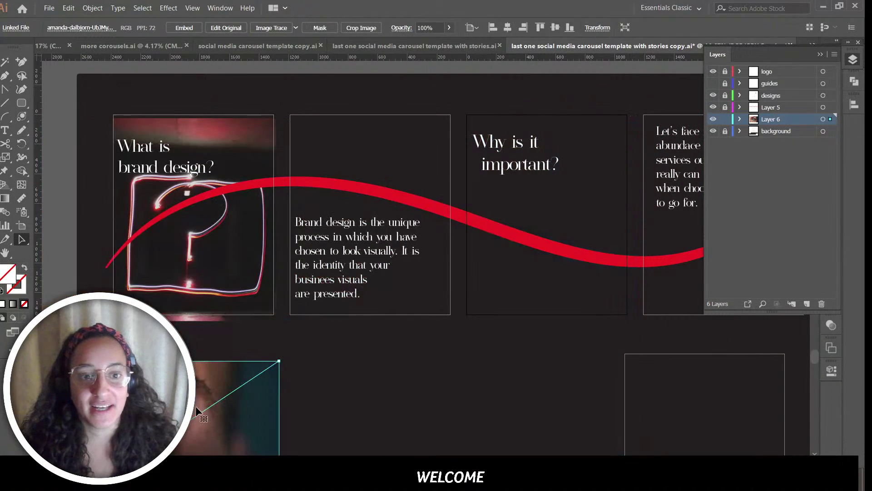
drag(197, 403, 505, 152)
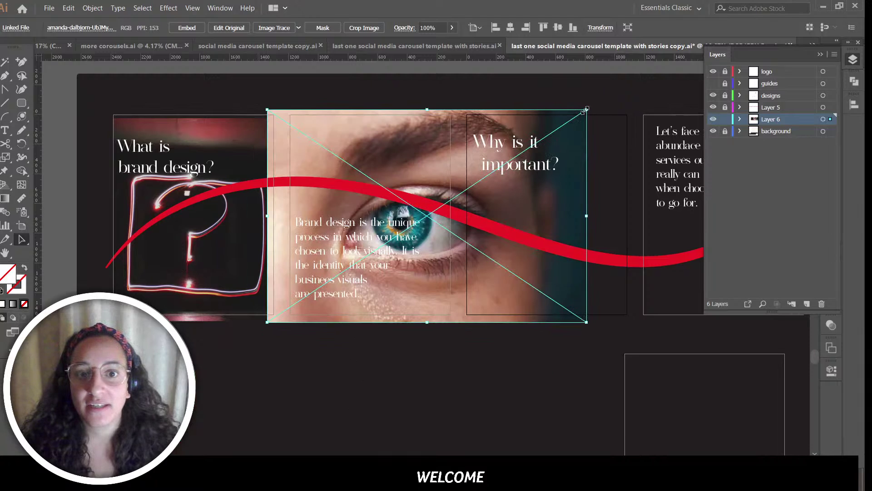
drag(586, 109, 502, 166)
drag(366, 277, 326, 397)
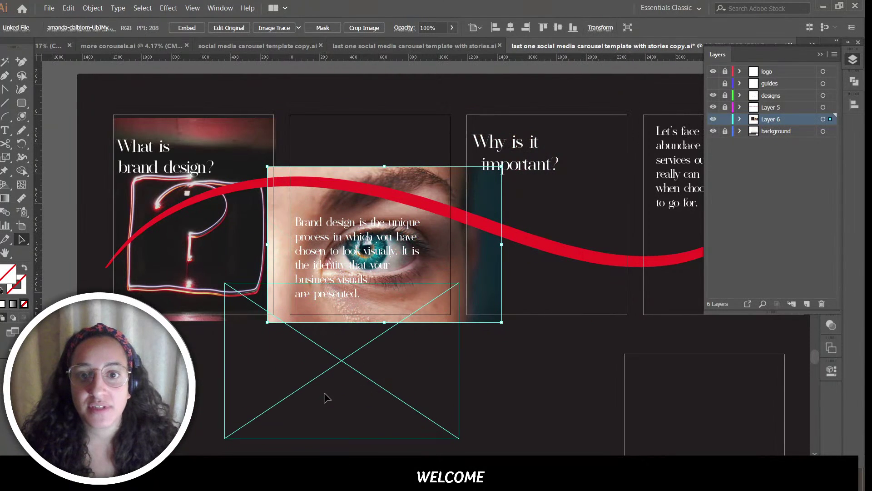
click(565, 383)
drag(334, 339, 309, 390)
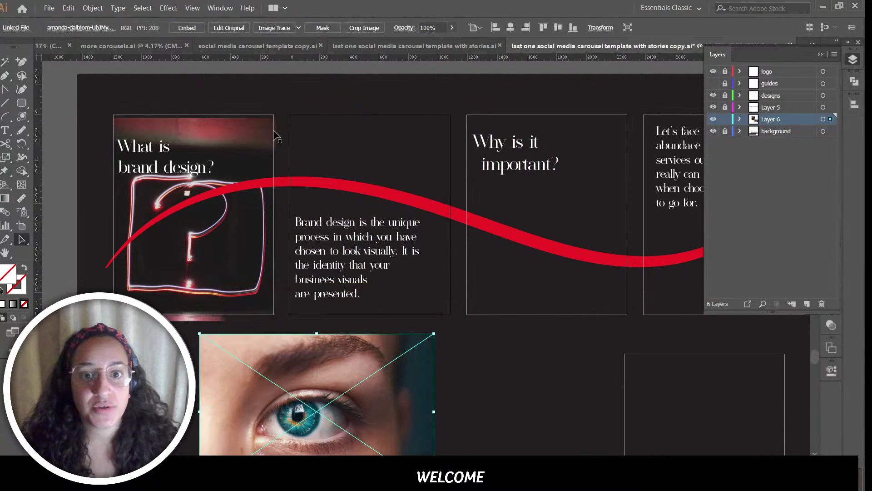
Step: Draw a rectangle spanning the second and third slides, slightly larger than their outer edges
click(22, 102)
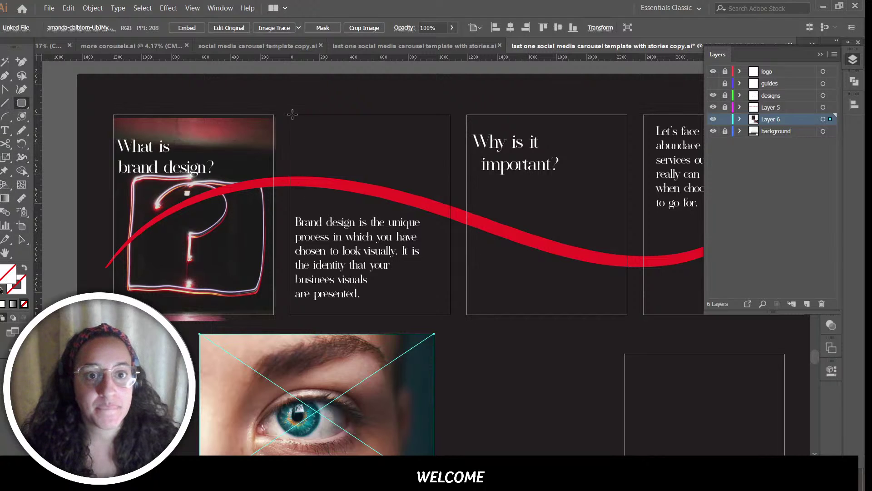
mouse_move(286, 111)
mouse_down()
mouse_move(505, 326)
mouse_move(649, 329)
mouse_move(638, 325)
mouse_up()
click(21, 239)
Step: Cut the eye photo and paste it inside the rectangle spanning the second and third slides
click(309, 380)
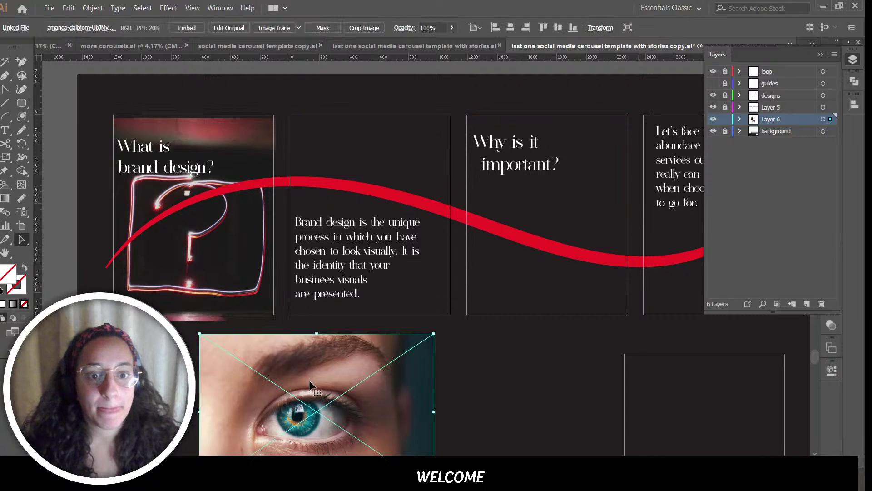
key(Delete)
click(365, 110)
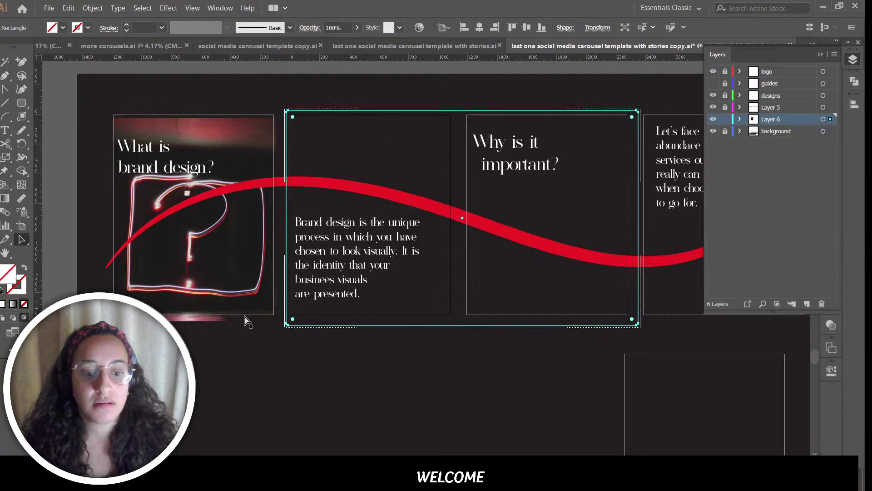
key(ctrl+v)
Step: Enlarge the pasted photo to fill the rectangle, and narrow the clip group to about 2344 px wide
drag(346, 140, 271, 90)
drag(577, 298, 642, 338)
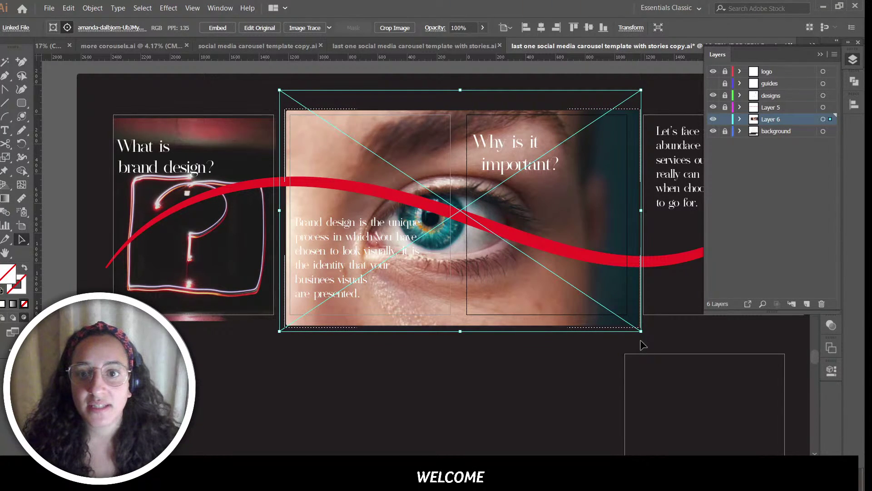
click(536, 390)
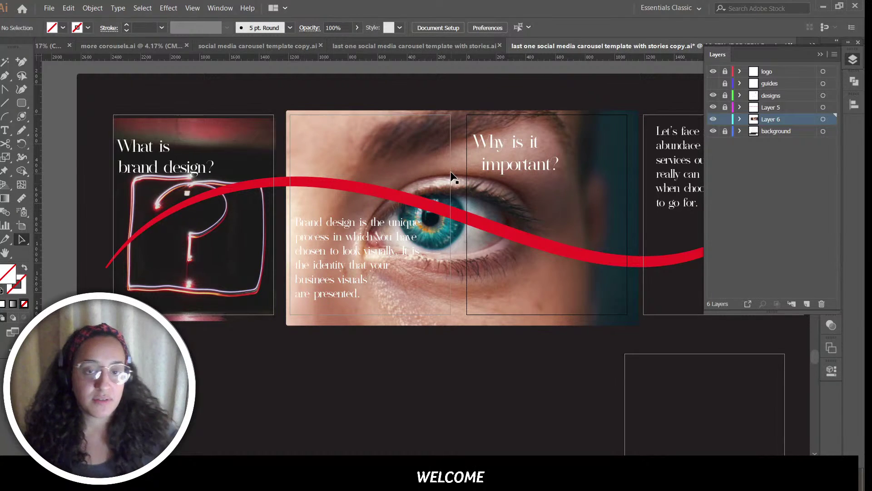
click(325, 268)
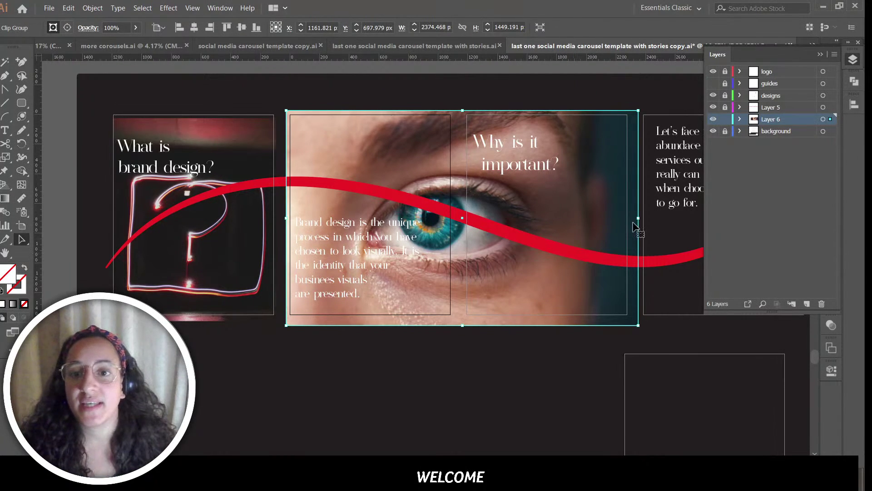
drag(638, 218, 634, 218)
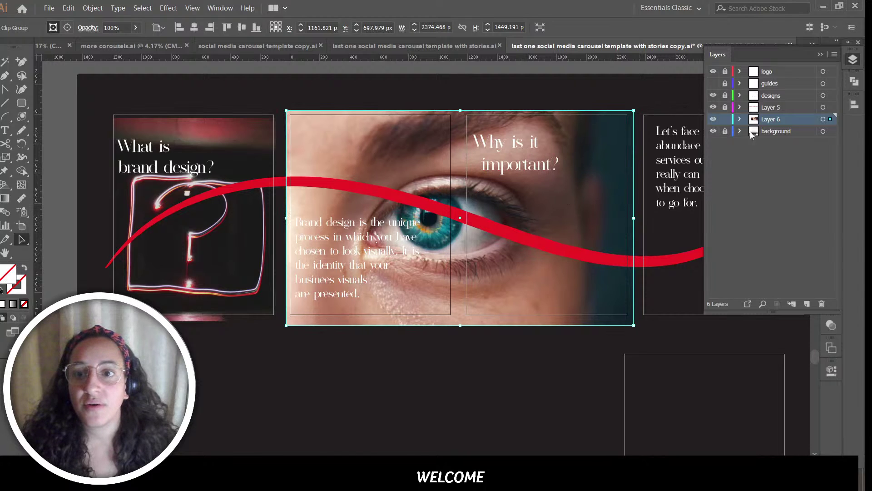
Step: Try the Darken, Multiply and Color Burn blend modes on the masked eye photo
click(820, 54)
click(830, 325)
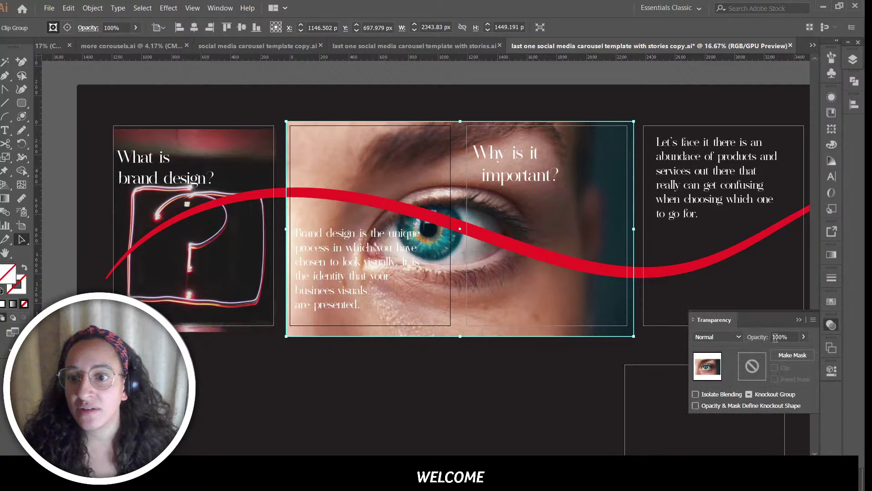
click(716, 336)
click(726, 144)
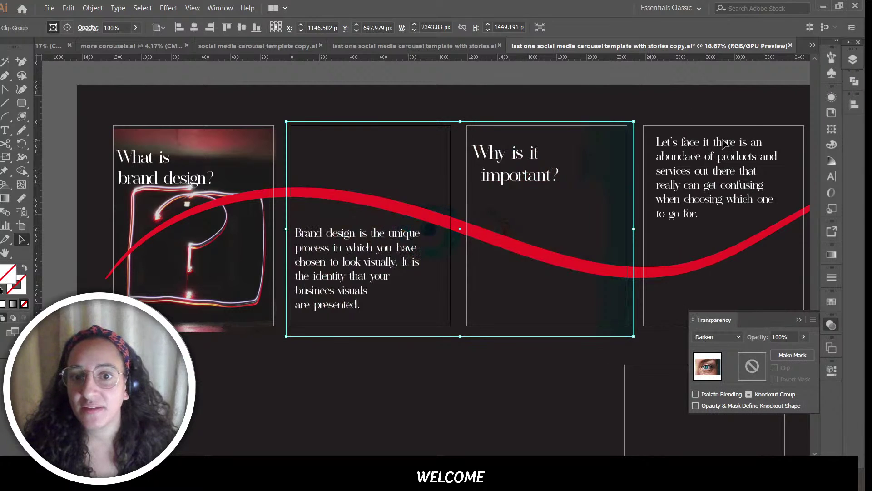
click(739, 337)
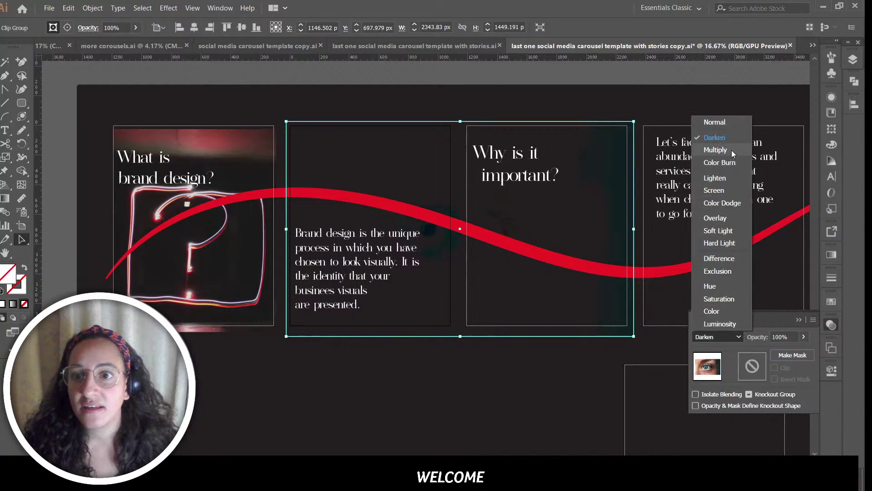
click(732, 150)
click(736, 337)
click(733, 163)
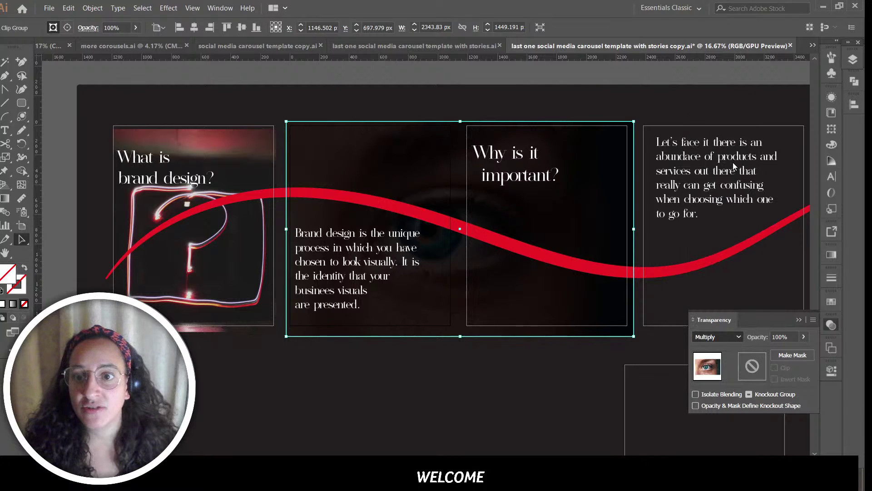
Step: Try the Lighten and Screen blend modes on the masked eye photo
click(740, 336)
click(740, 179)
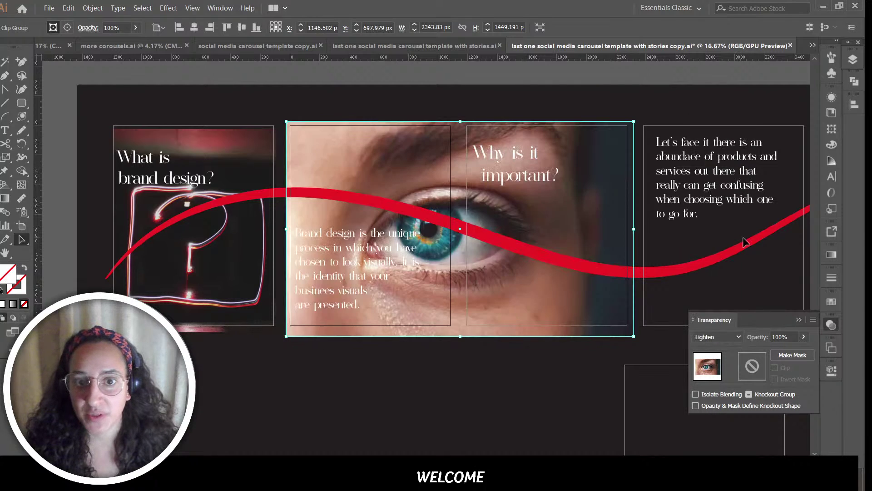
click(738, 336)
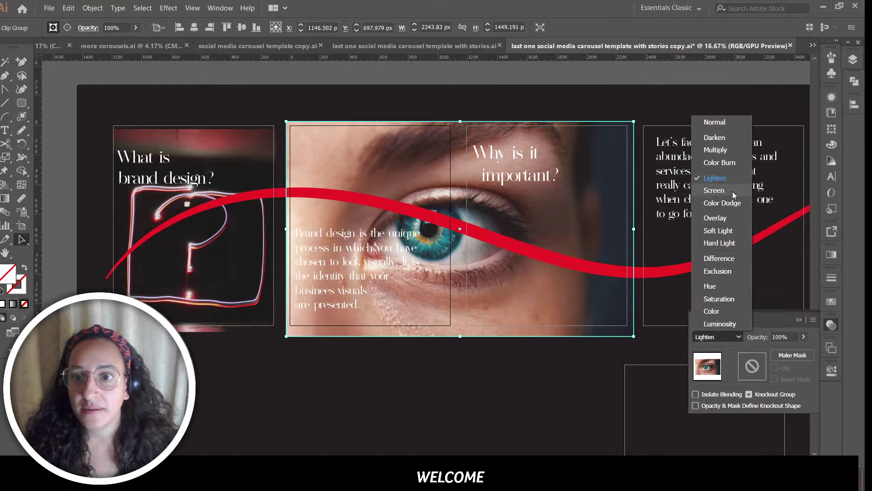
click(732, 191)
Step: Try the Color Dodge blend mode on the masked eye photo with its opacity lowered to 57%
click(735, 337)
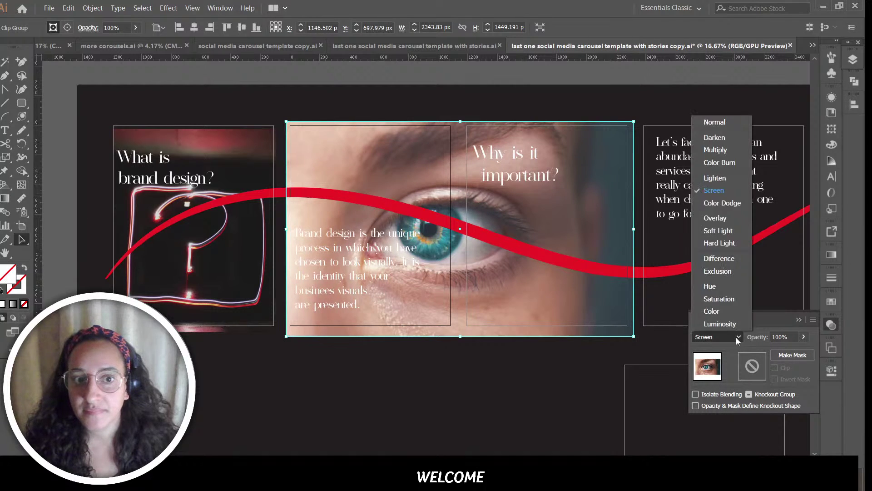
click(736, 203)
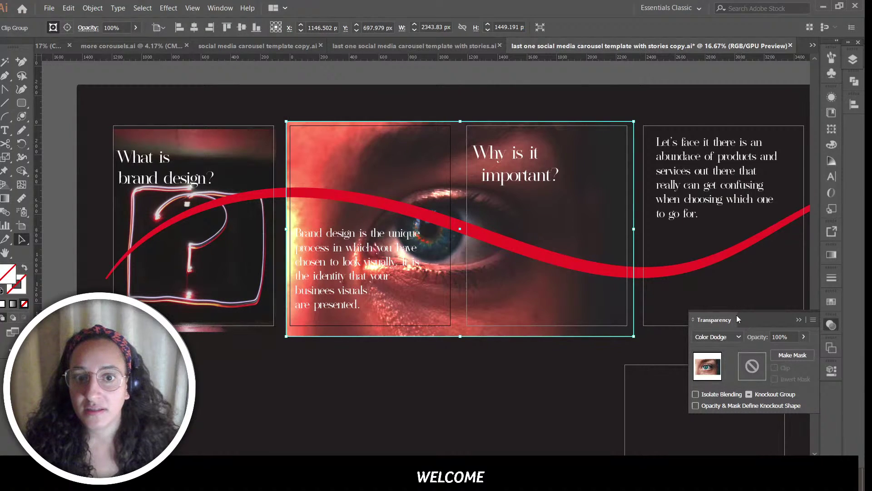
click(803, 336)
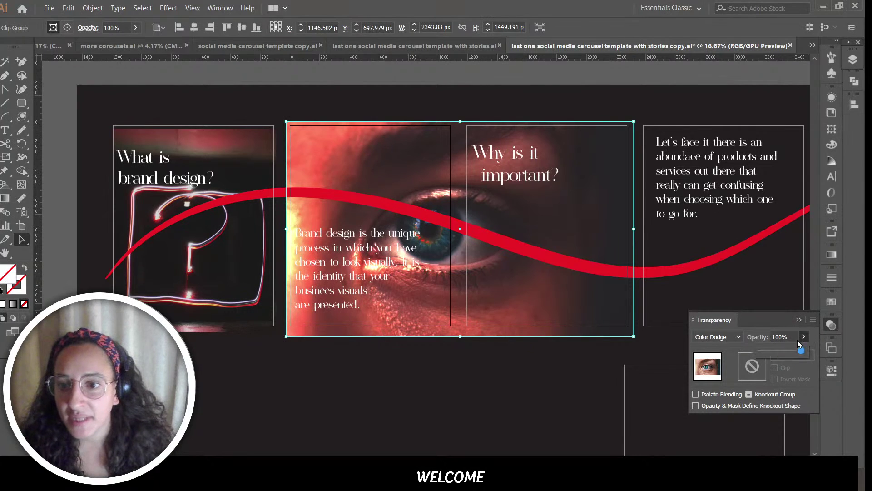
drag(784, 348, 783, 350)
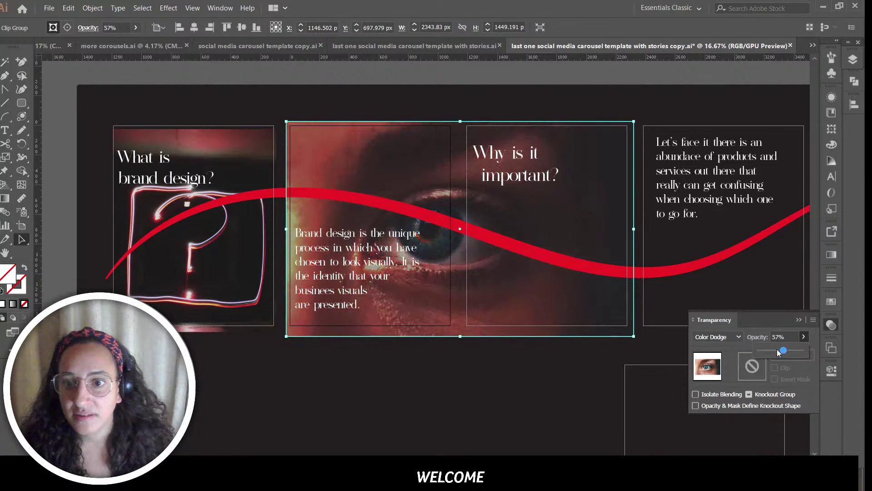
Step: Set the masked eye photo's blend mode to Overlay and its opacity to 100%
click(740, 337)
click(726, 220)
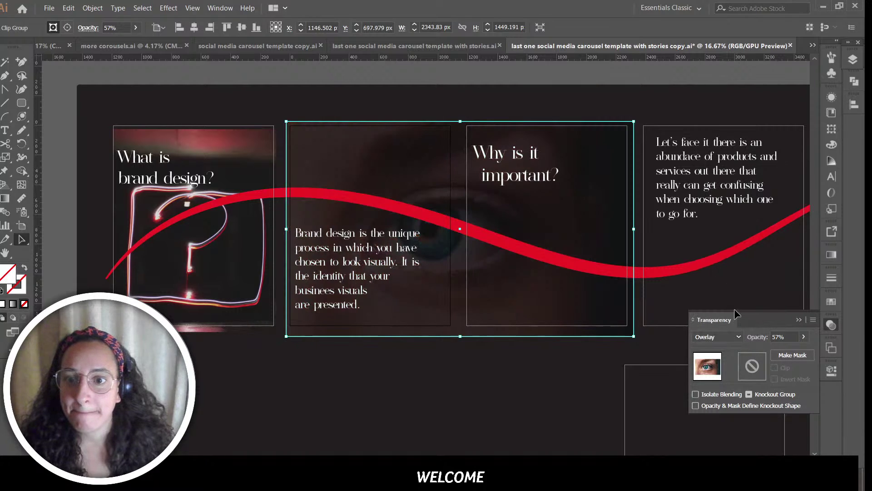
click(802, 337)
drag(783, 349, 825, 350)
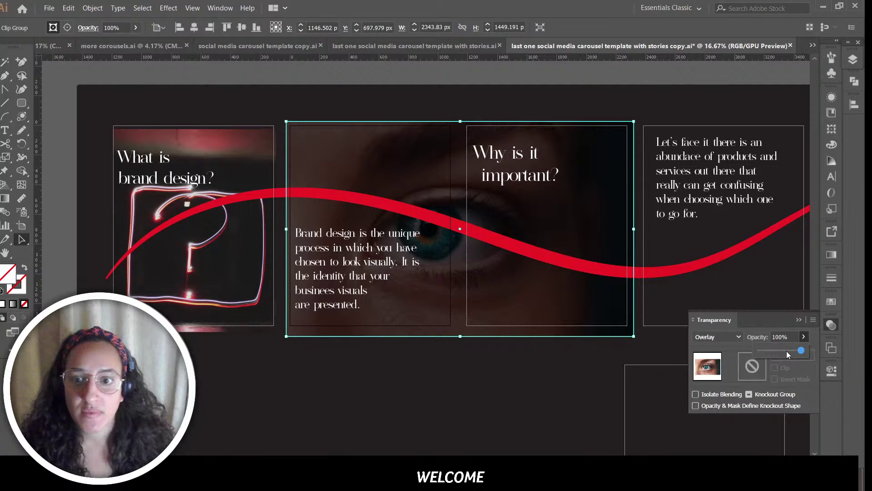
Step: Try the Soft Light and Hard Light blend modes on the masked eye photo
click(740, 336)
click(726, 231)
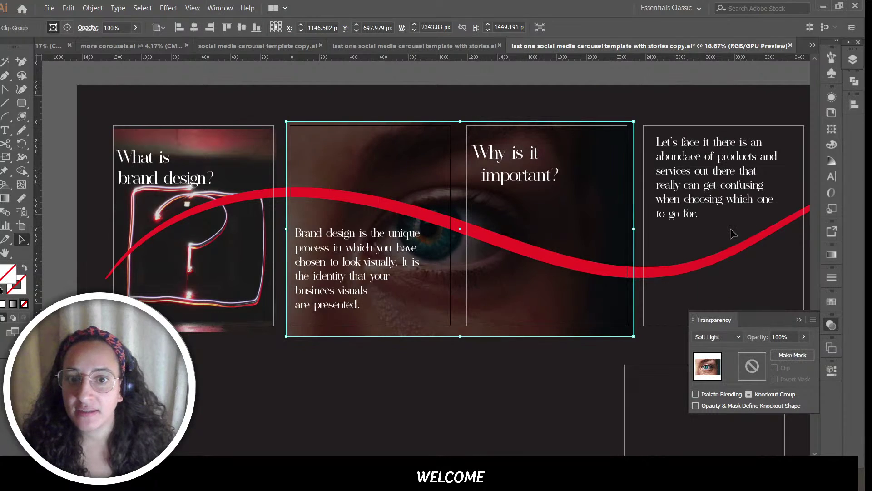
click(738, 337)
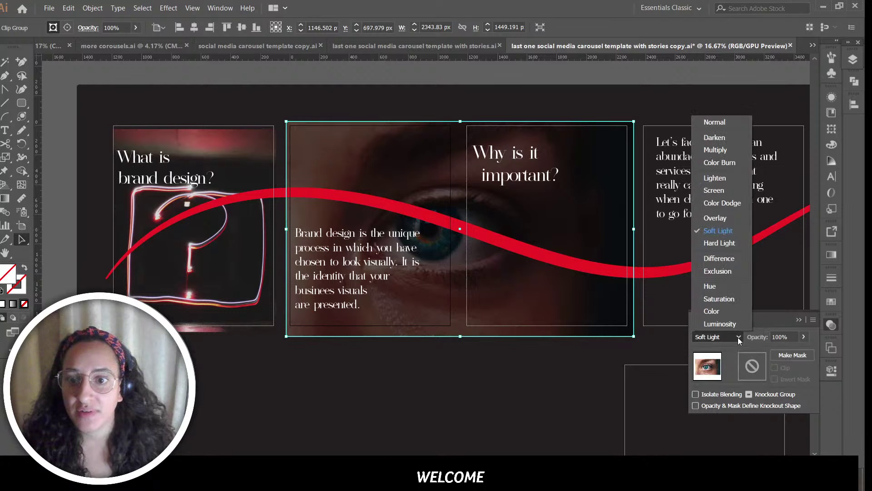
click(732, 241)
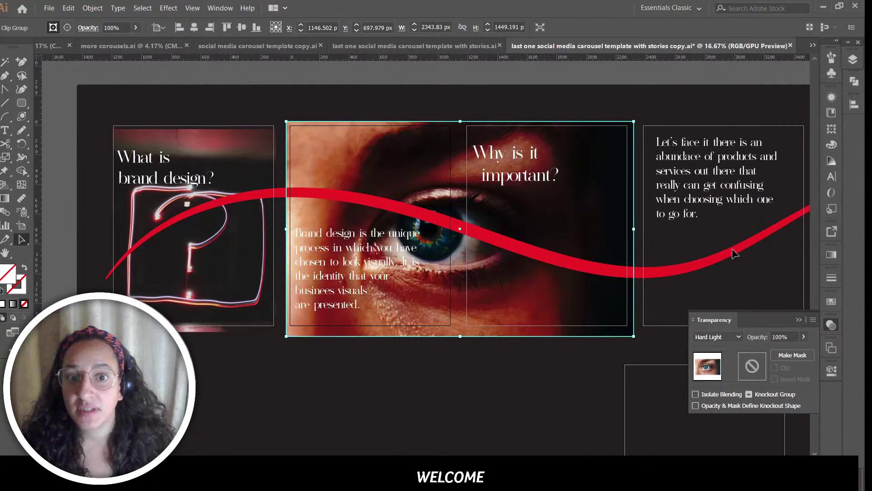
Step: Try the Difference blend mode on the masked eye photo with its opacity lowered to 71%
click(732, 337)
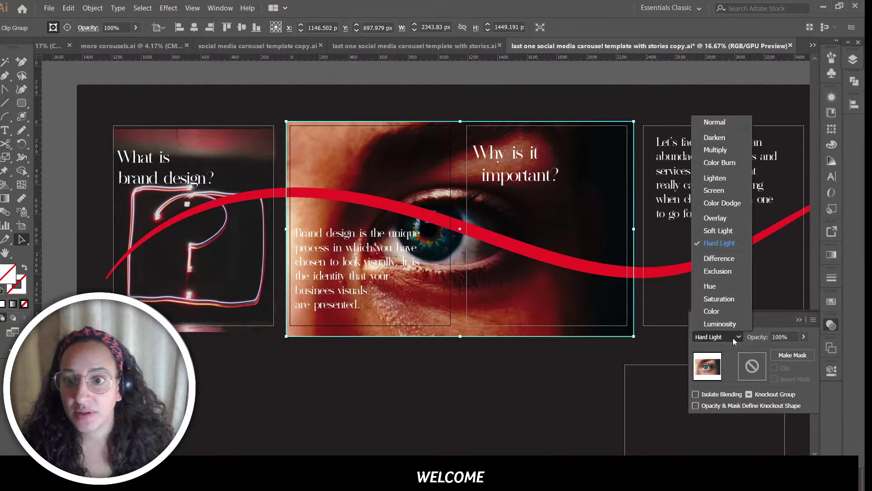
click(726, 268)
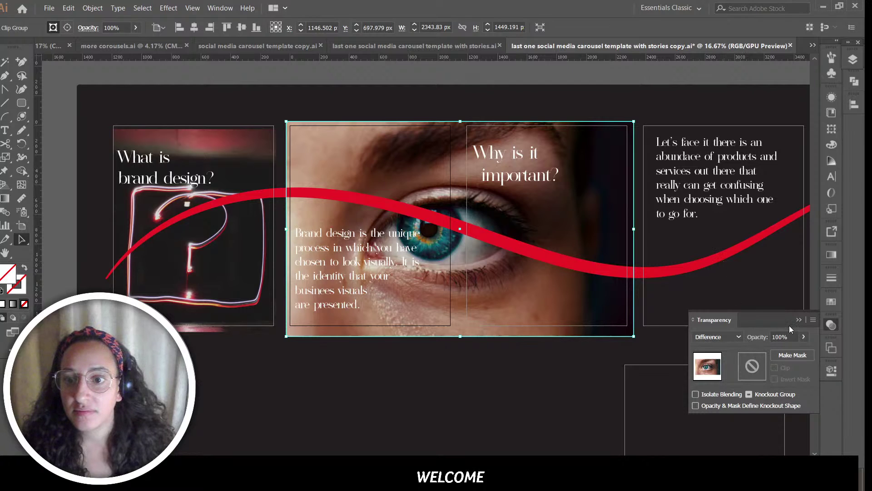
drag(773, 347, 789, 348)
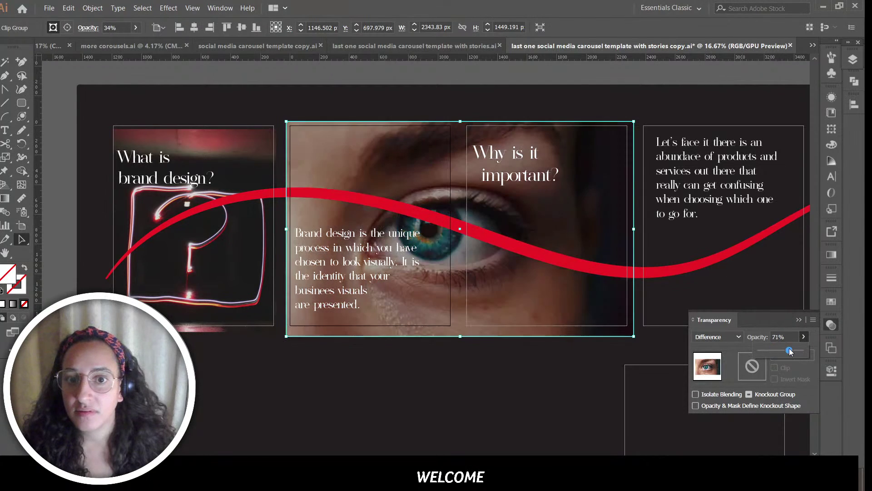
Step: Set the masked eye photo's blend mode to Soft Light and its opacity to 100%, and close the transparency settings
click(739, 337)
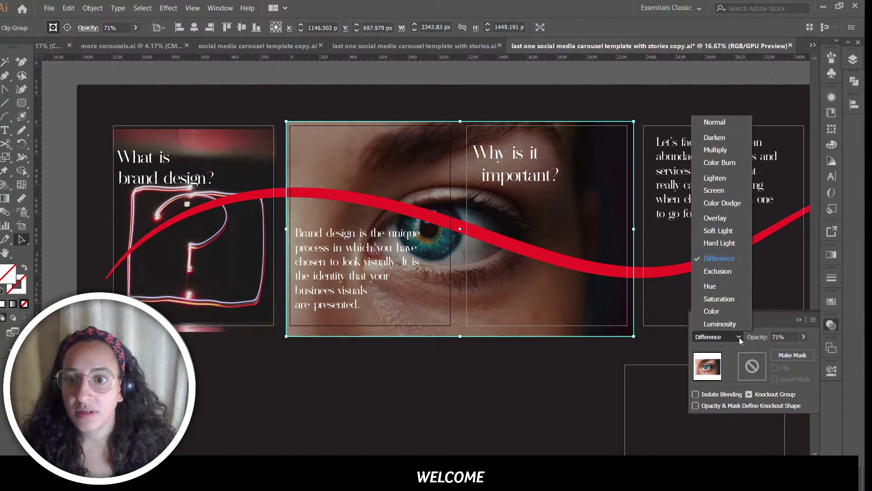
click(733, 231)
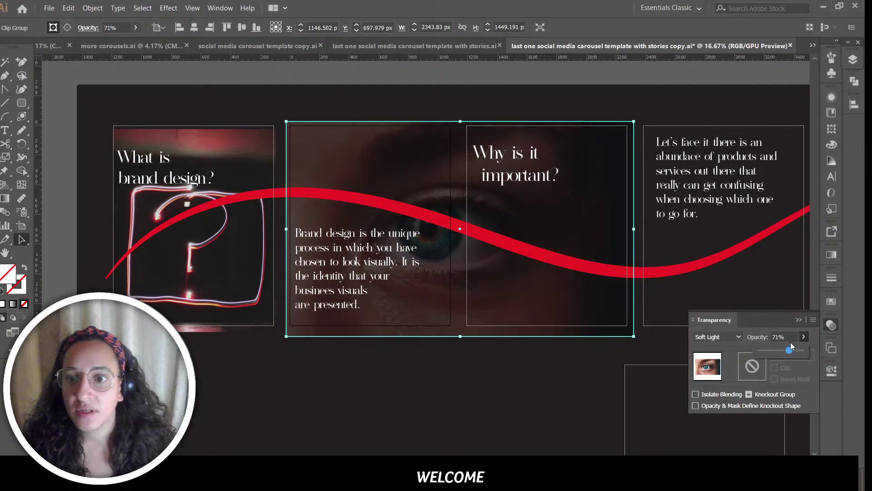
drag(816, 343, 815, 343)
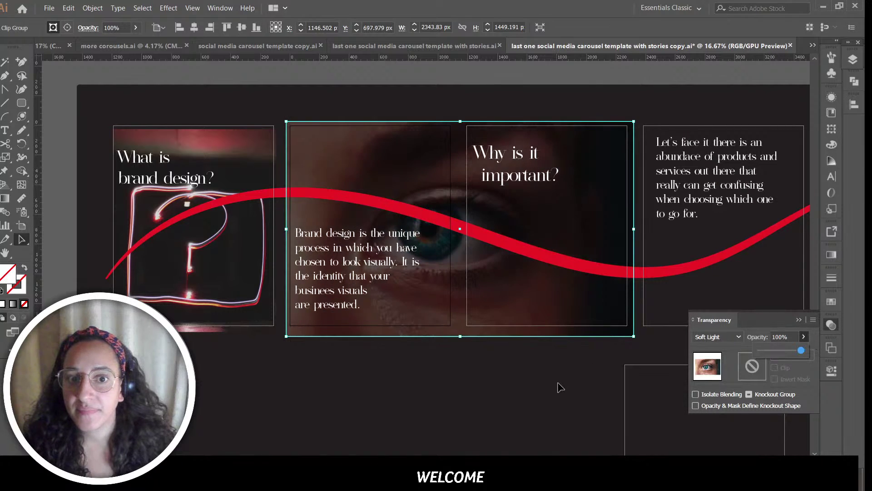
click(622, 396)
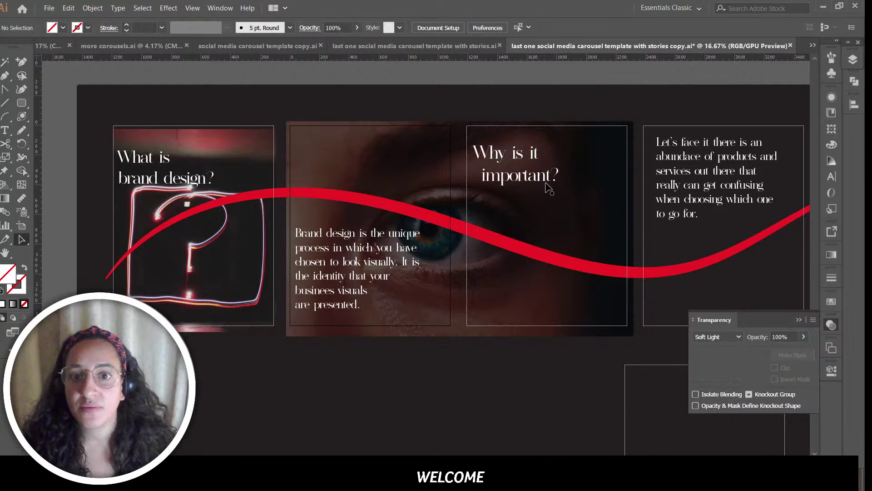
click(548, 187)
click(568, 361)
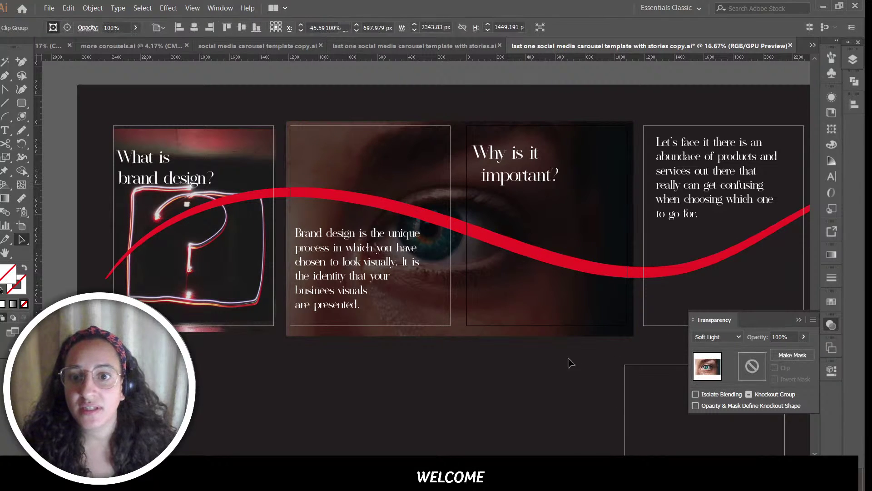
click(800, 319)
scroll(426, 254, right, 5)
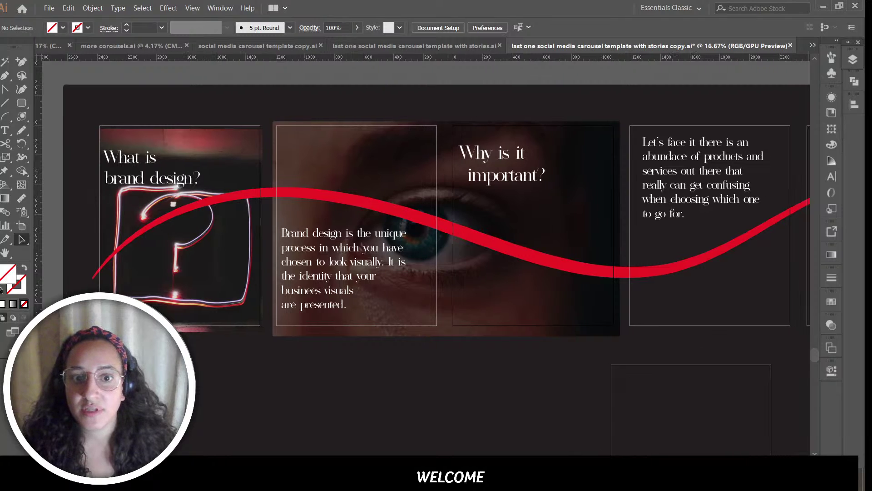
scroll(426, 255, left, 5)
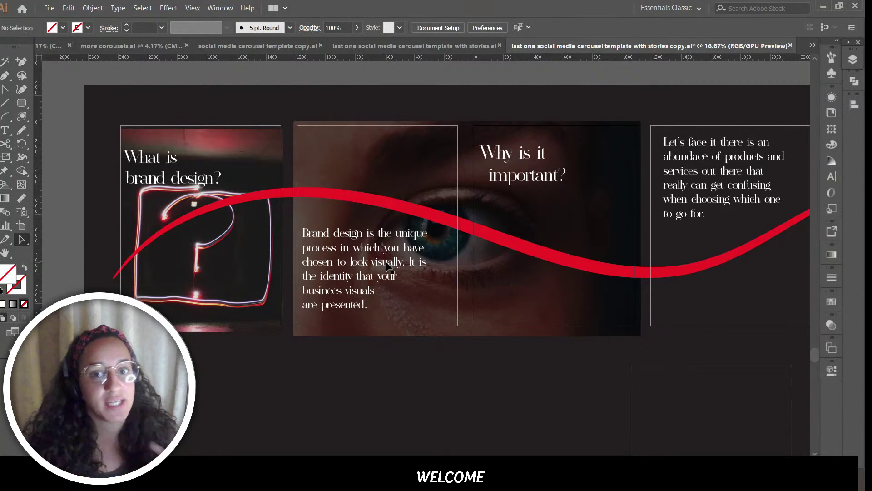
scroll(425, 254, right, 8)
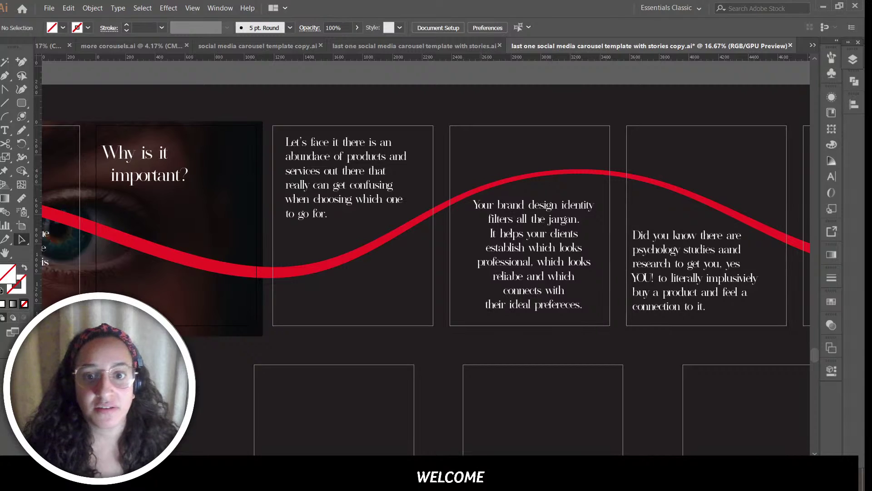
click(393, 298)
click(534, 294)
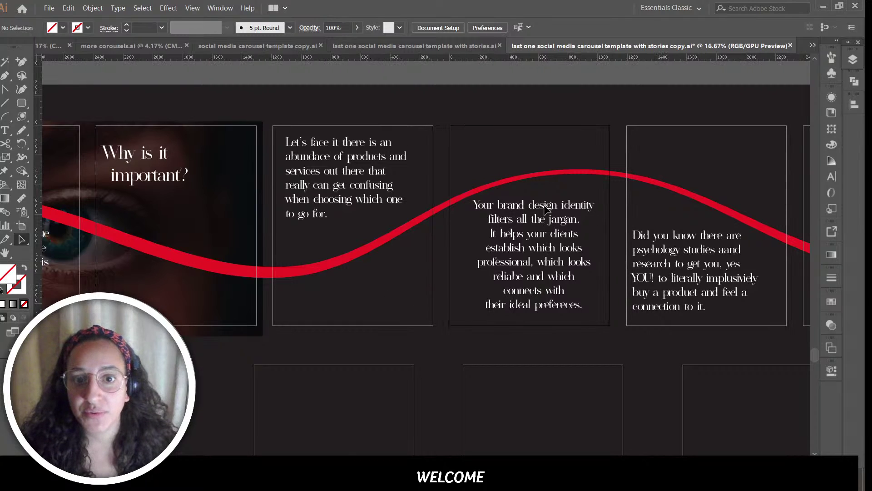
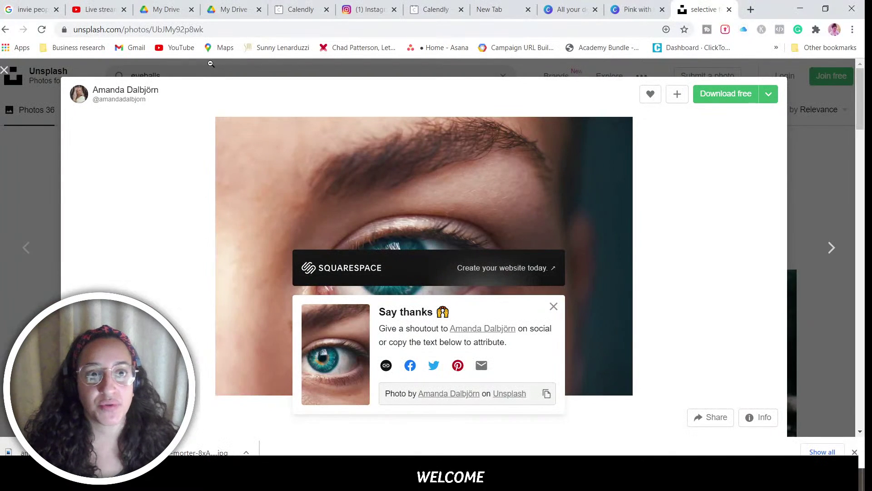
Step: Switch to Unsplash in the browser, search for "products" and browse the photos for one that suits the abundance-of-products slide
click(4, 69)
double_click(151, 75)
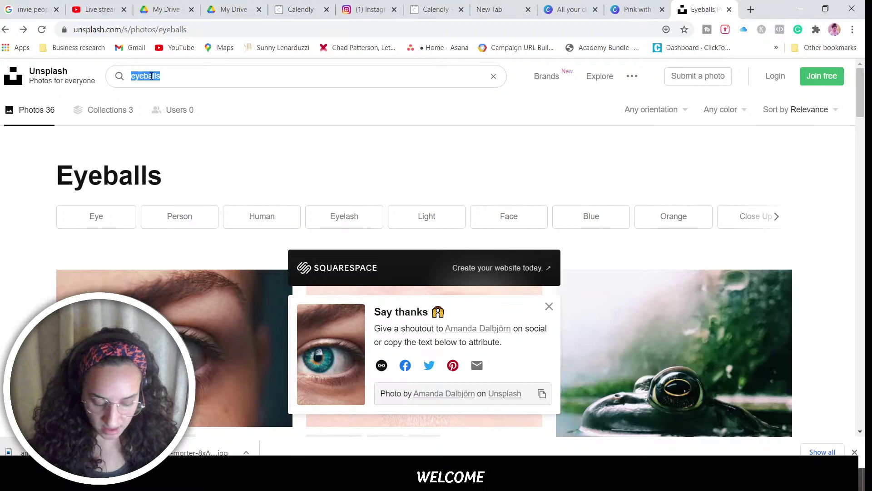
text(s)
key(BackSpace)
text(prod)
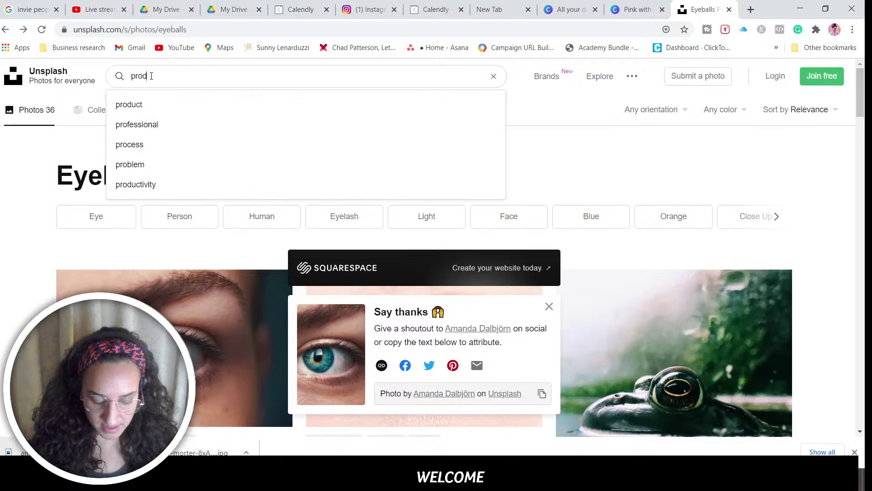
text(ucts)
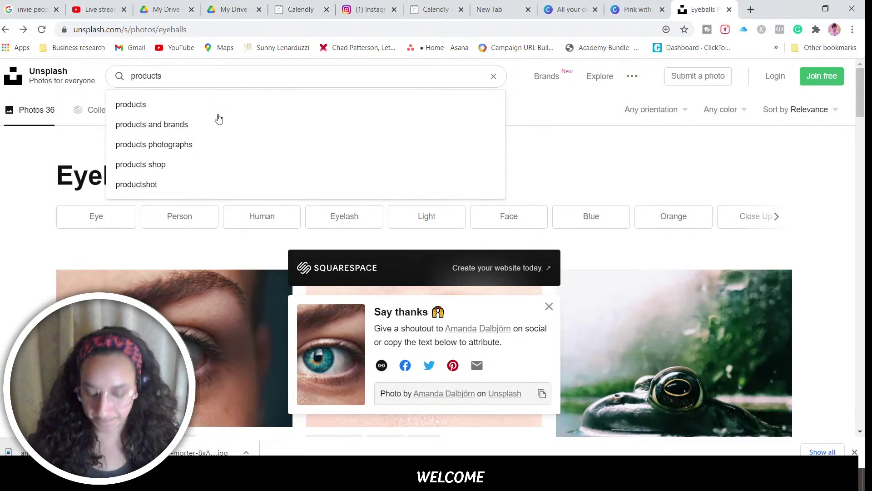
key(Return)
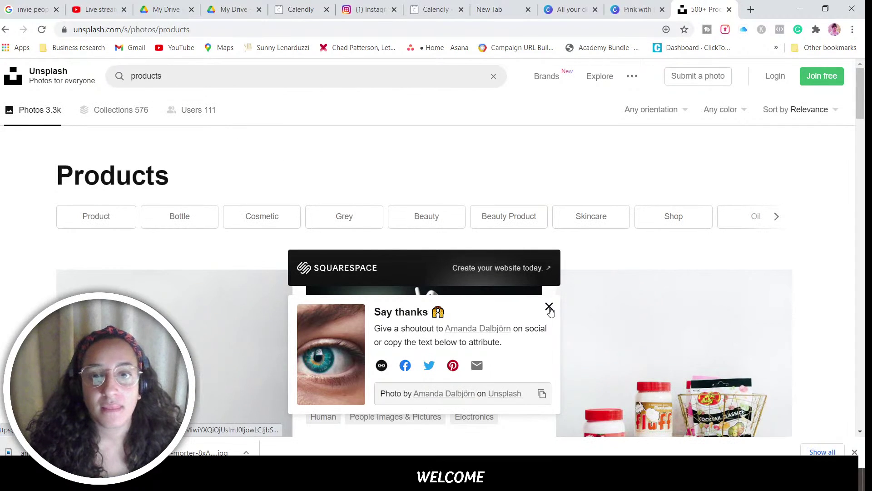
click(549, 307)
scroll(660, 295, down, 4)
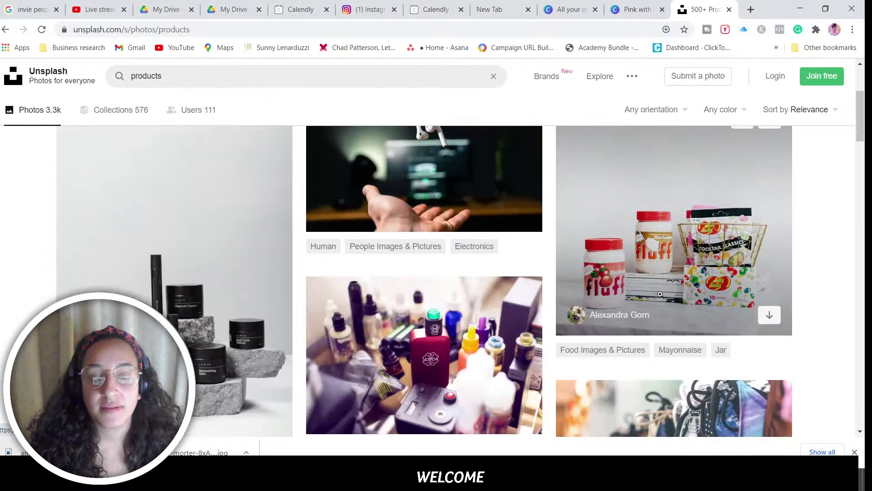
scroll(660, 295, down, 4)
scroll(660, 295, down, 12)
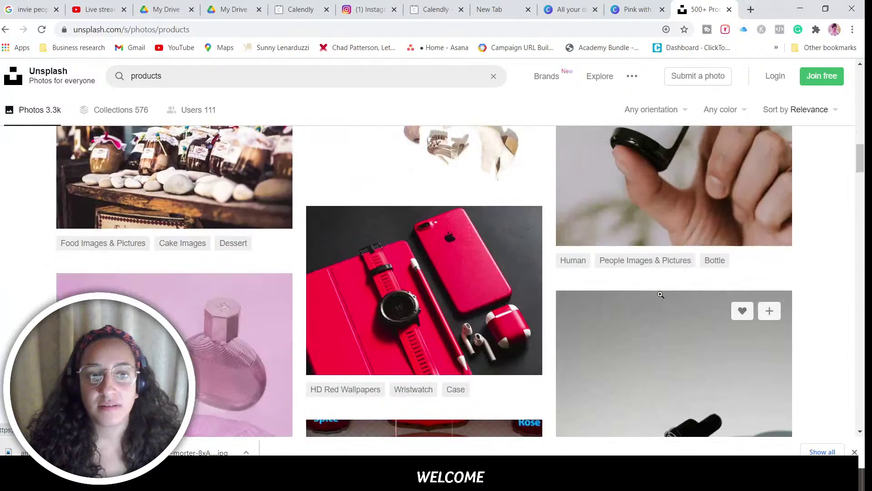
Step: Change the Unsplash search to "lots products" and browse the photos
click(143, 75)
text(lots)
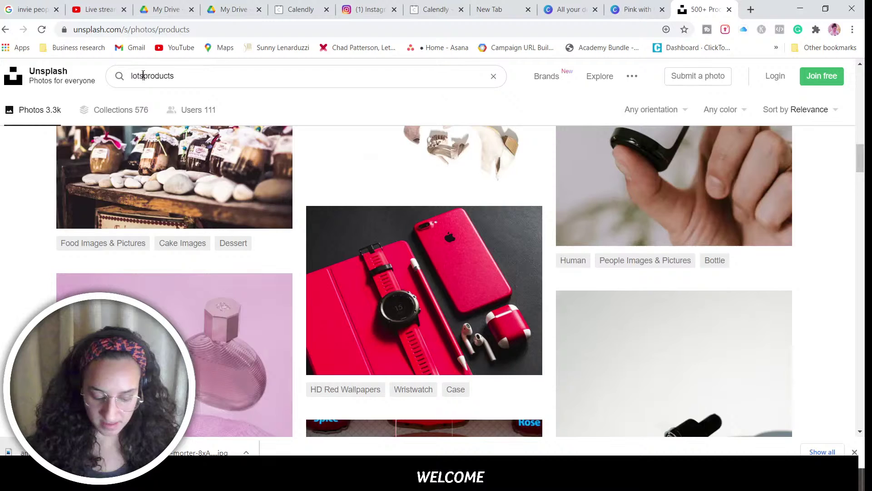
key(Return)
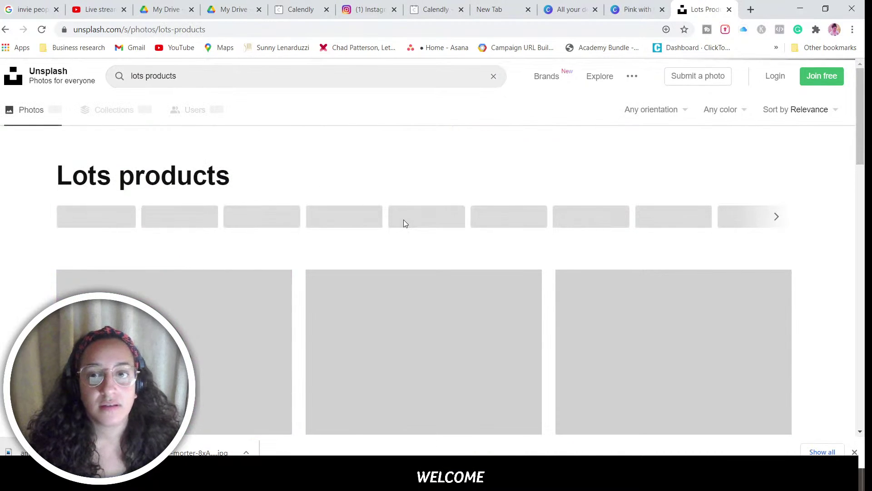
click(856, 453)
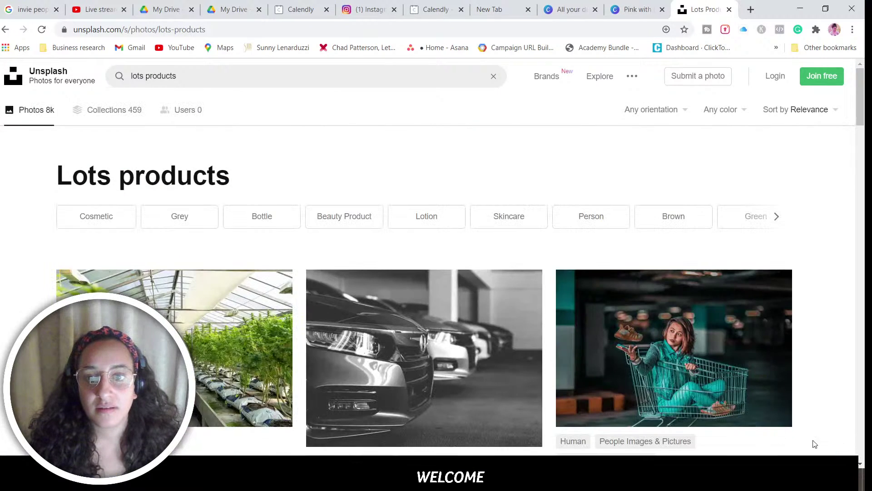
scroll(645, 410, down, 12)
scroll(644, 410, up, 12)
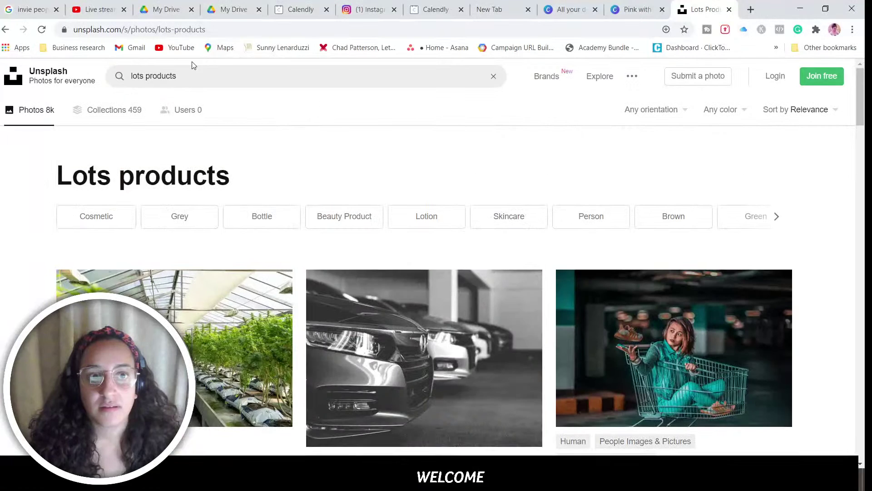
Step: Search Unsplash for "shop shelf" and look through the photos of stocked store shelves
triple_click(149, 74)
text(shop s)
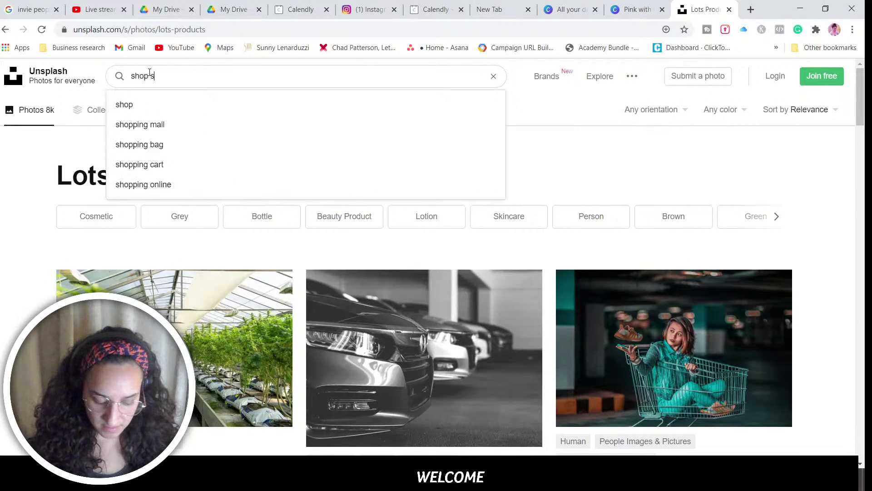
text(helf)
key(Return)
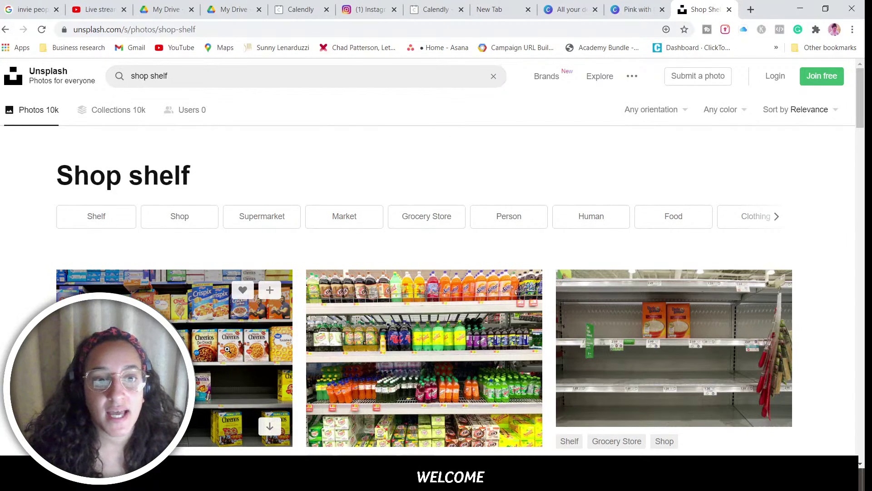
scroll(221, 348, down, 4)
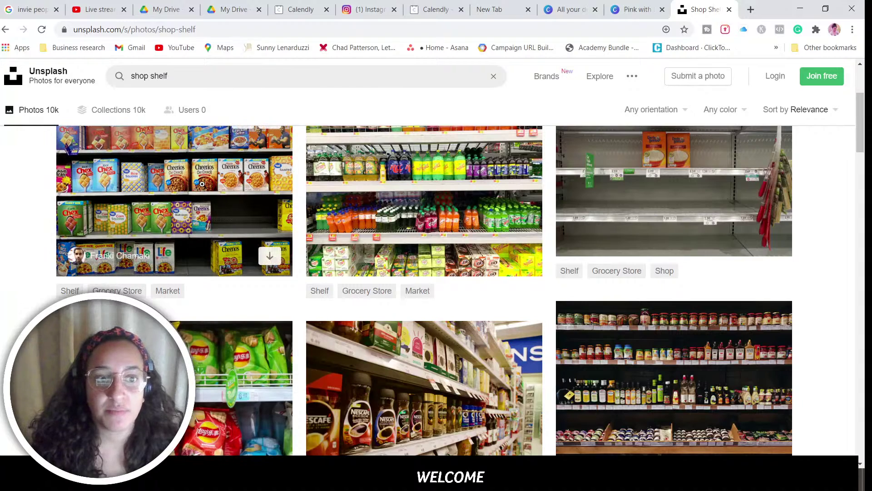
Step: Download the photo of the cereal box shelves and place it in the Illustrator carousel document
click(203, 188)
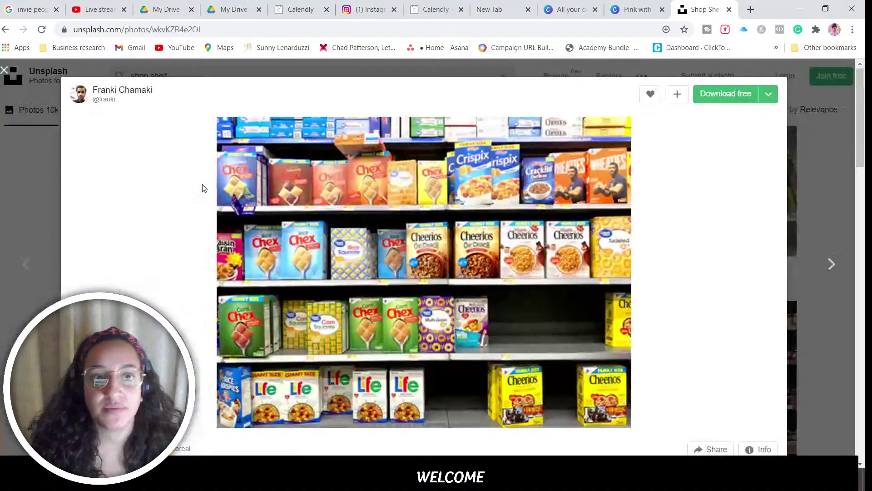
click(726, 93)
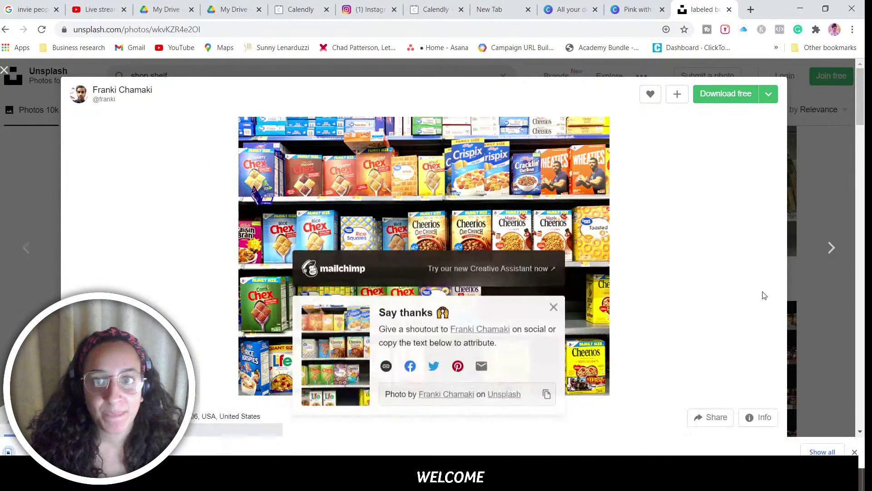
drag(170, 398, 386, 375)
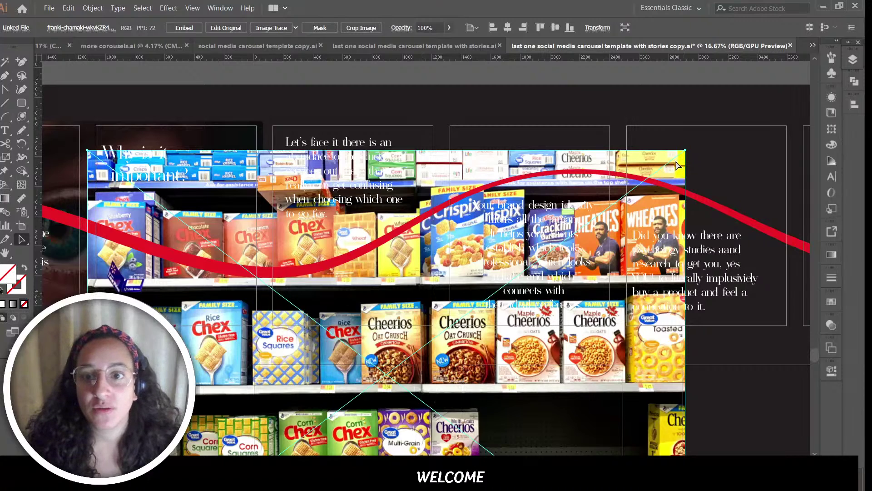
Step: Scale the cereal shelf photo down to about half its size and position it just under the third and fourth slides
click(678, 165)
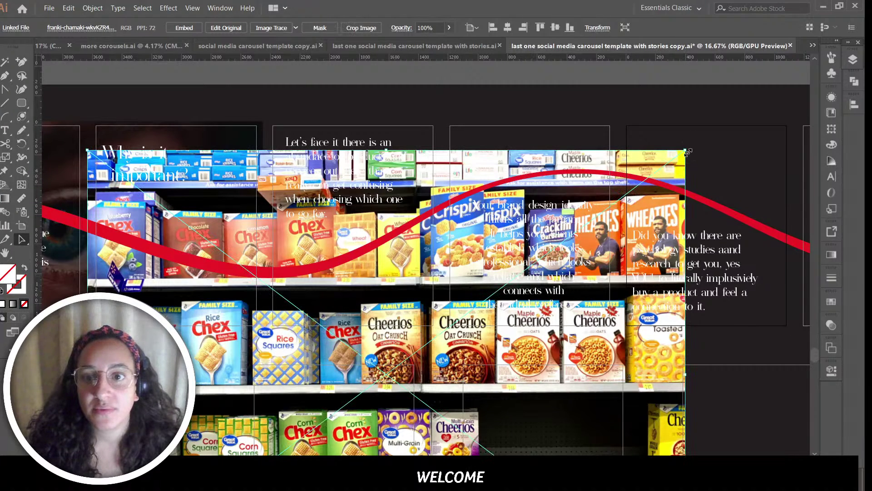
drag(685, 150, 400, 365)
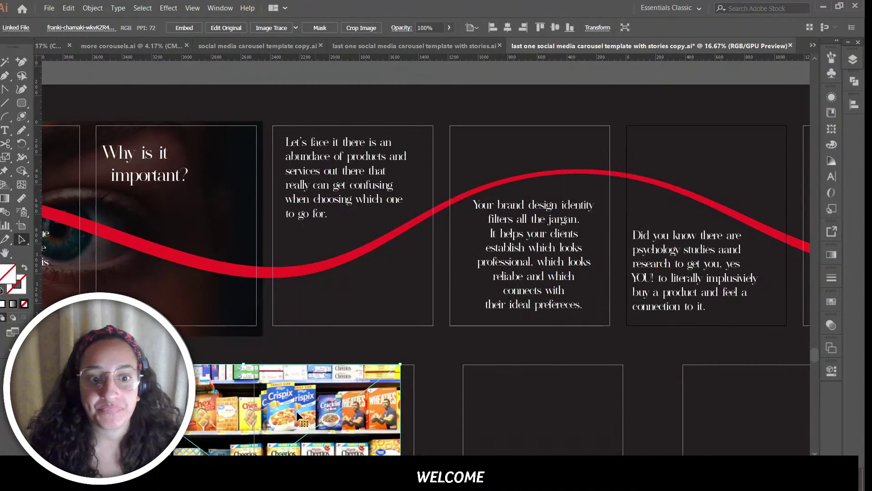
drag(267, 357, 267, 357)
Step: Draw a rectangle without fill or stroke that covers the third and fourth slides, slightly beyond their edges
click(234, 233)
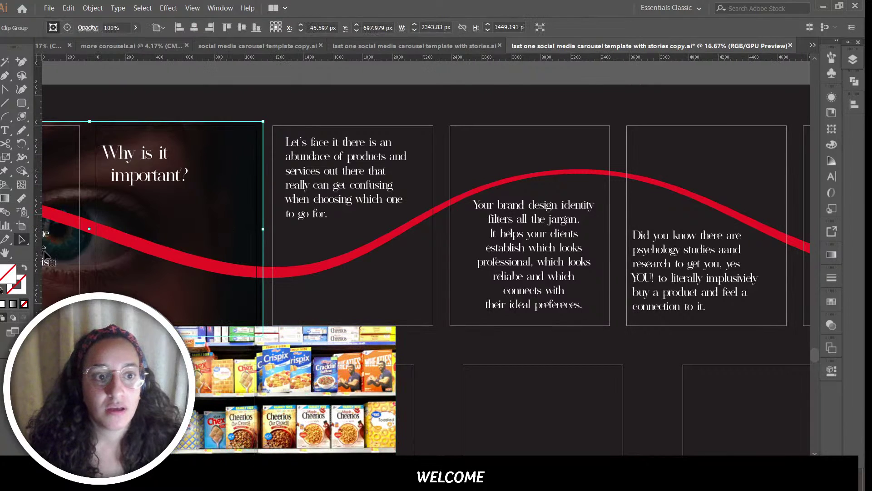
click(21, 102)
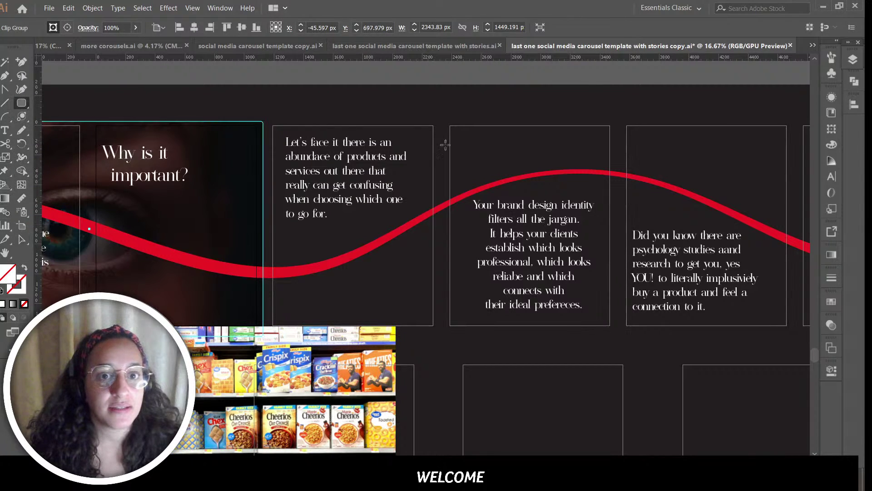
drag(268, 116, 619, 337)
click(22, 239)
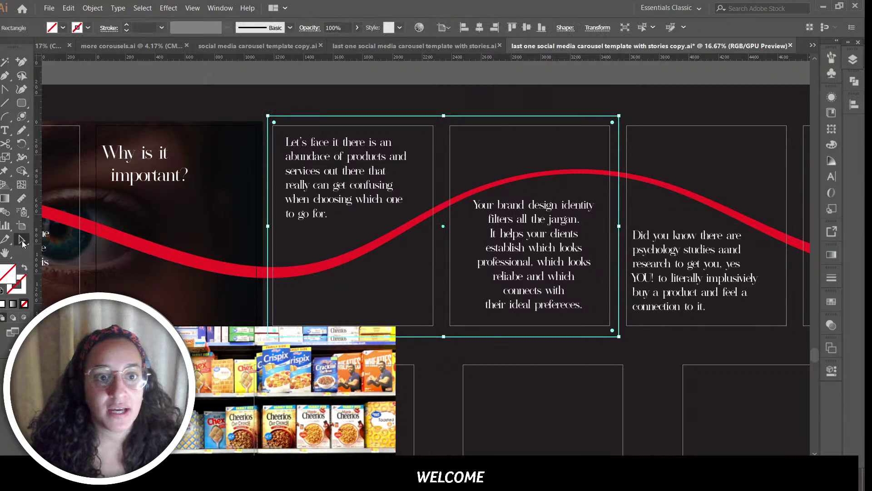
Step: Cut the cereal shelf photo and paste it inside the rectangle over the third and fourth slides using Draw Inside mode
click(241, 427)
key(Delete)
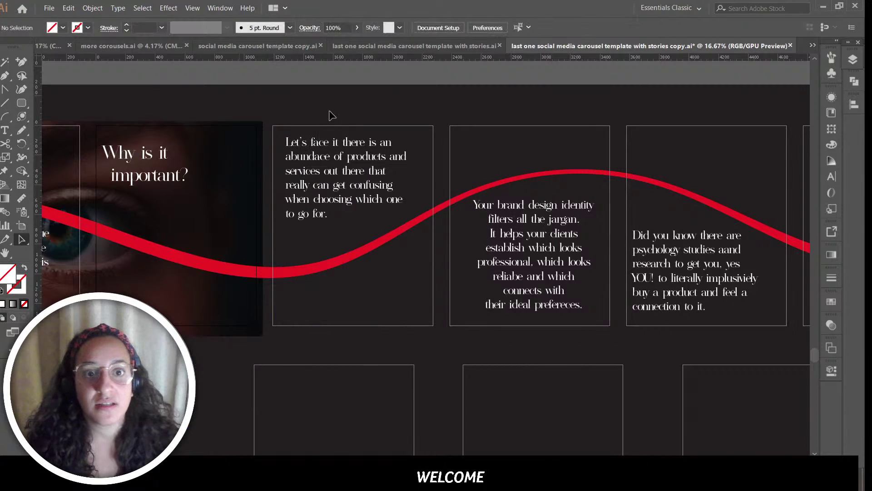
click(339, 116)
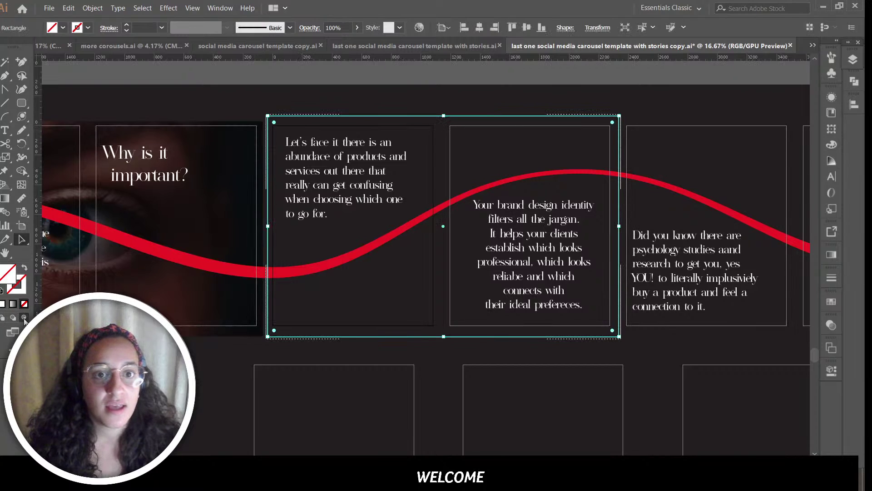
key(ctrl+v)
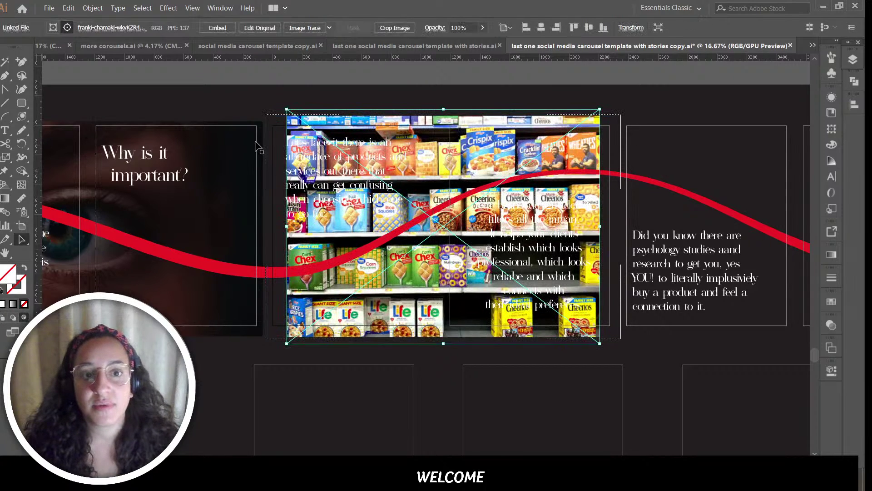
Step: Enlarge the pasted cereal shelf photo until it fills the whole frame across both slides
drag(258, 97, 241, 90)
drag(599, 345, 627, 355)
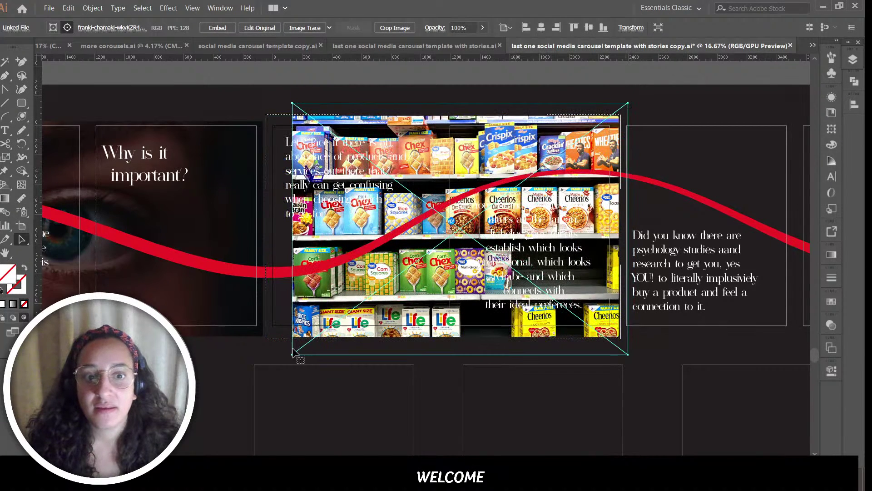
drag(292, 354, 258, 380)
click(577, 432)
Step: Set the blending mode of the masked cereal shelf photo to Soft Light
click(563, 193)
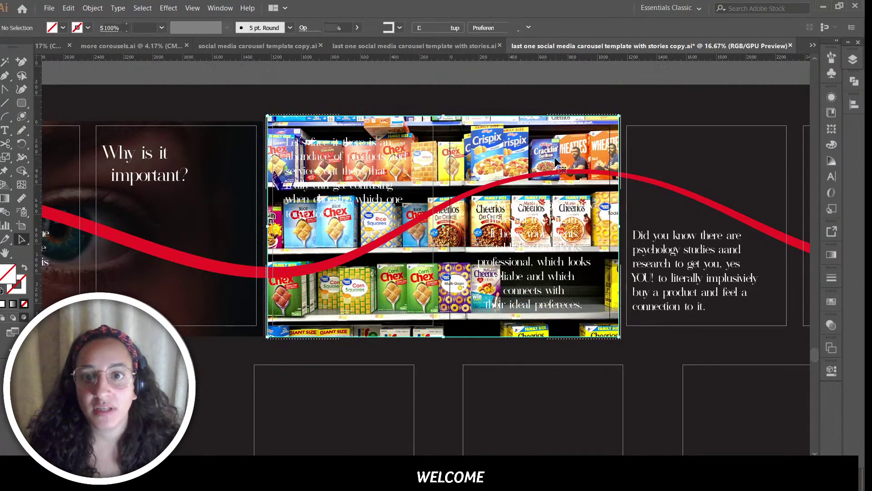
click(831, 325)
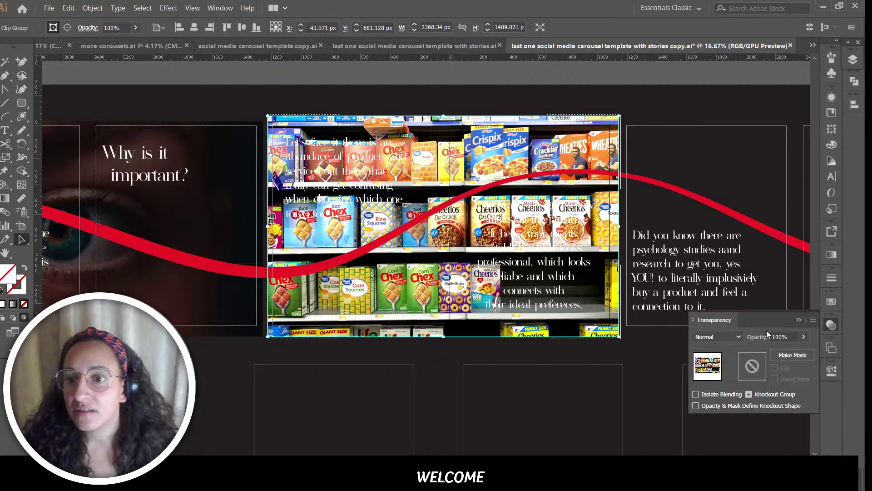
click(718, 335)
click(719, 231)
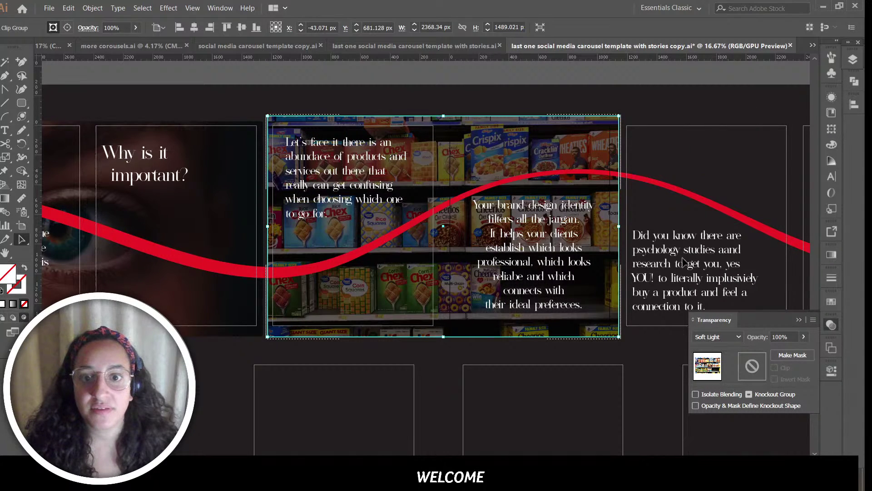
click(616, 381)
Step: Switch to Unsplash in the browser, search for "coca cola" and dismiss the thank-you pop-up
scroll(541, 416, right, 5)
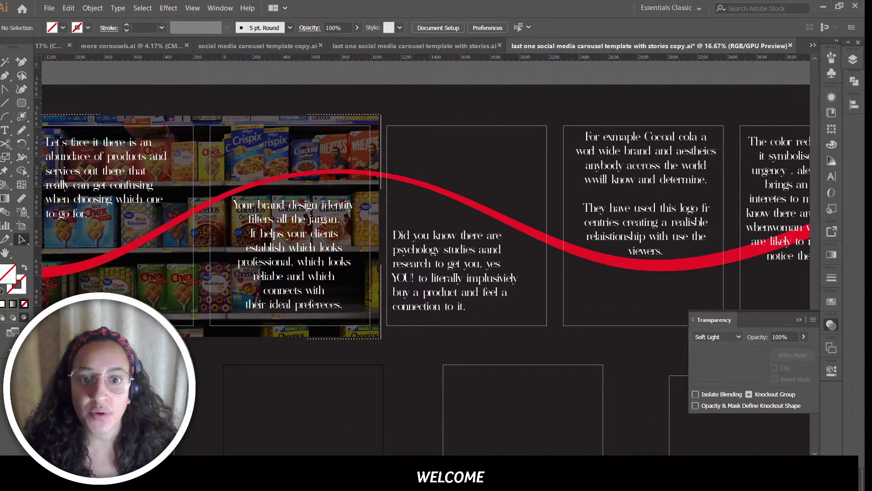
scroll(426, 254, right, 1)
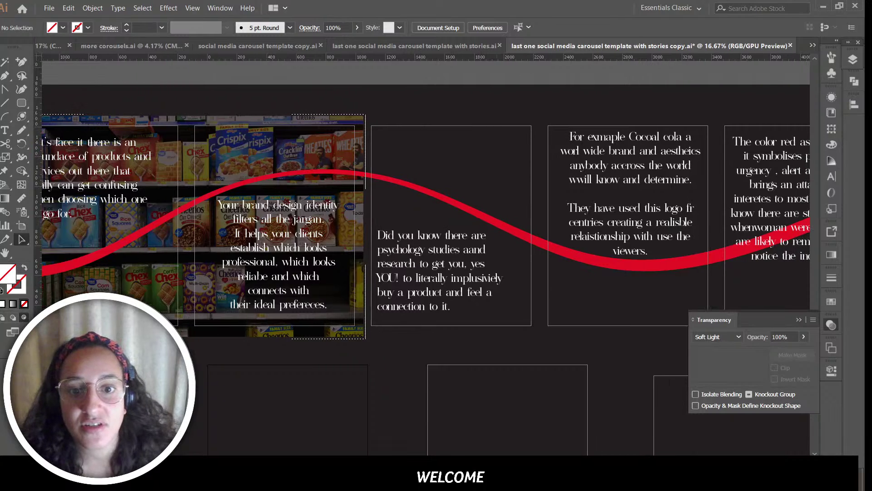
scroll(568, 451, right, 6)
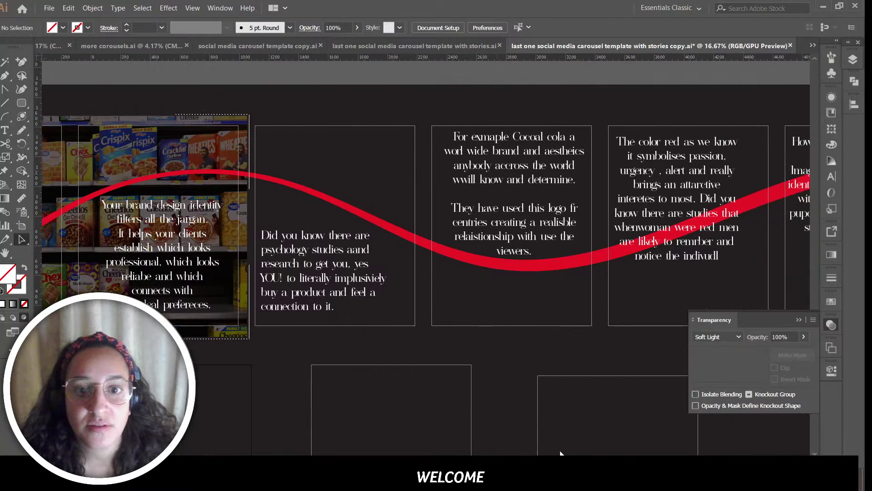
scroll(590, 444, right, 3)
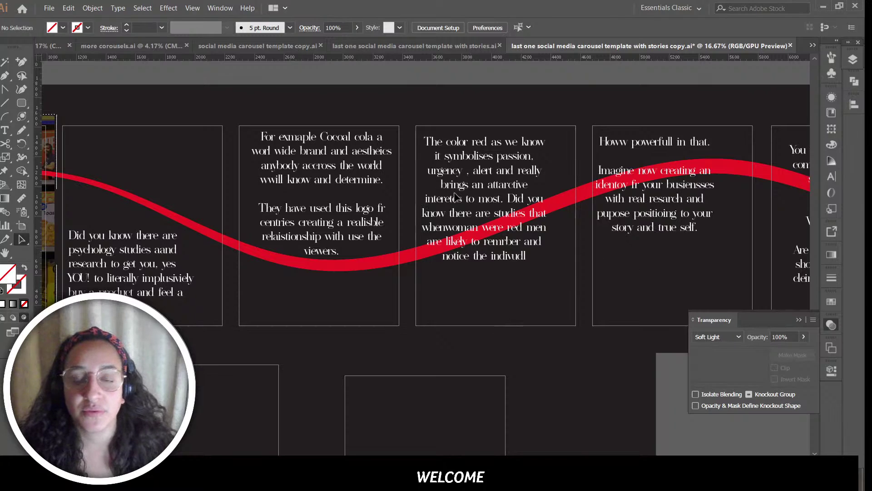
click(264, 470)
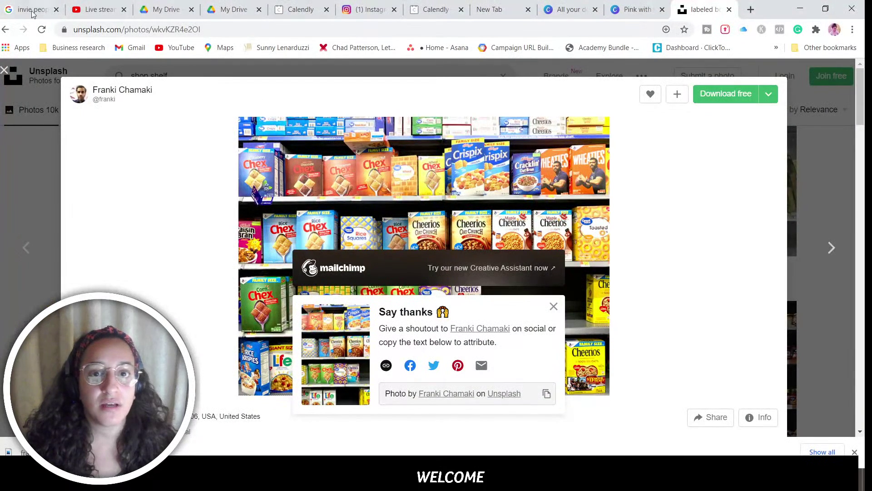
click(8, 78)
double_click(141, 76)
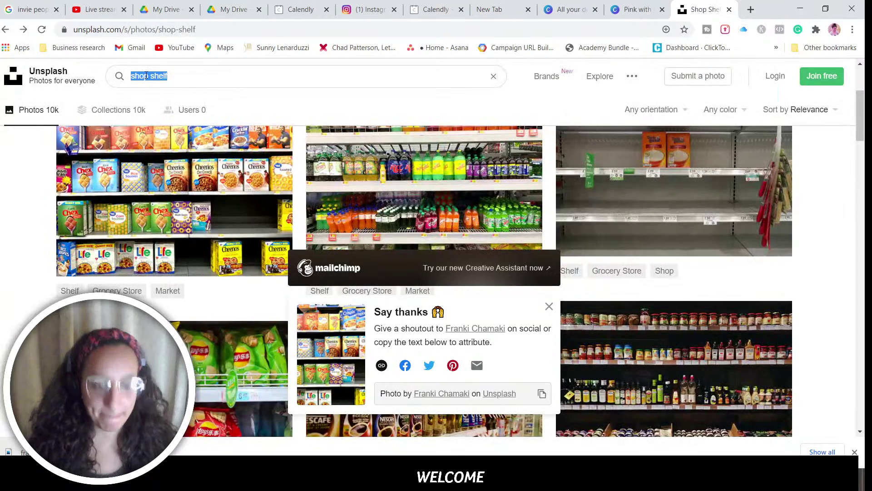
text(coca)
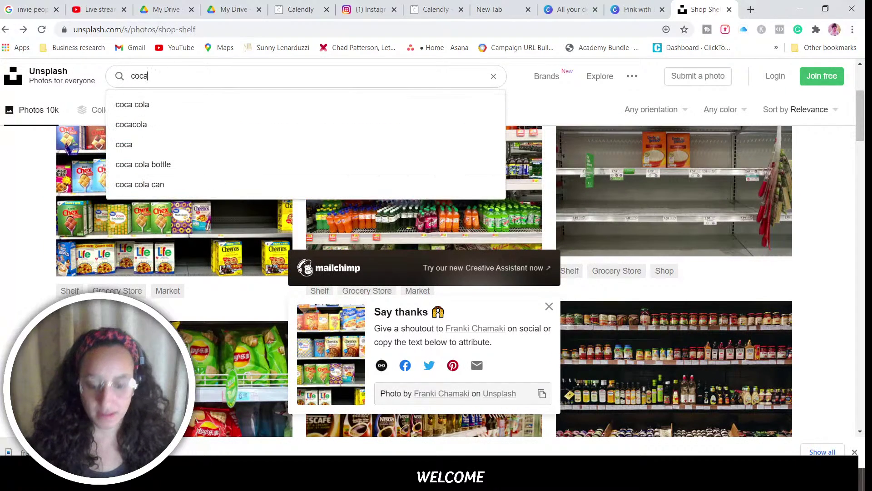
key(Down)
key(Return)
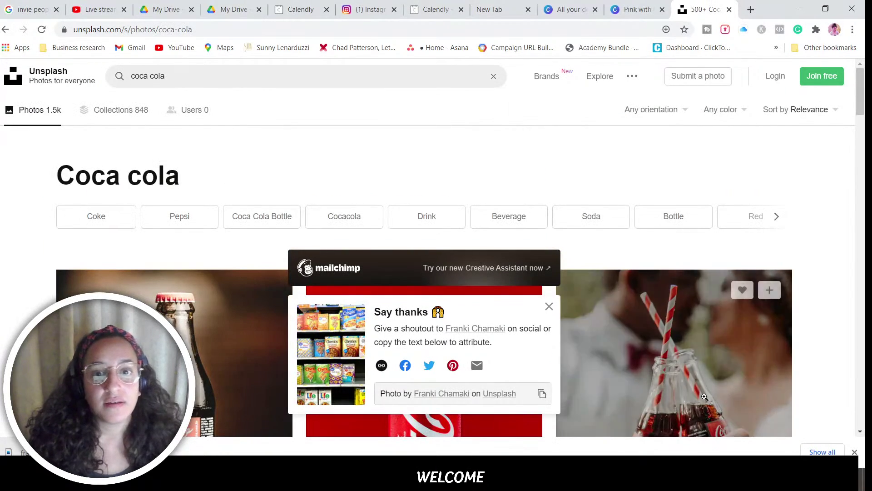
click(549, 306)
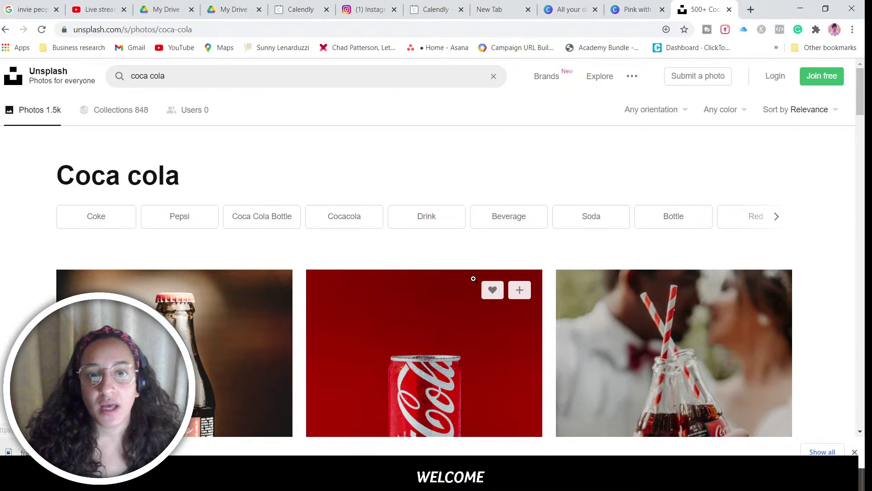
Step: Download the photo of the Coca-Cola bottle on a half white, half red background and bring it into the Illustrator carousel
scroll(473, 278, down, 4)
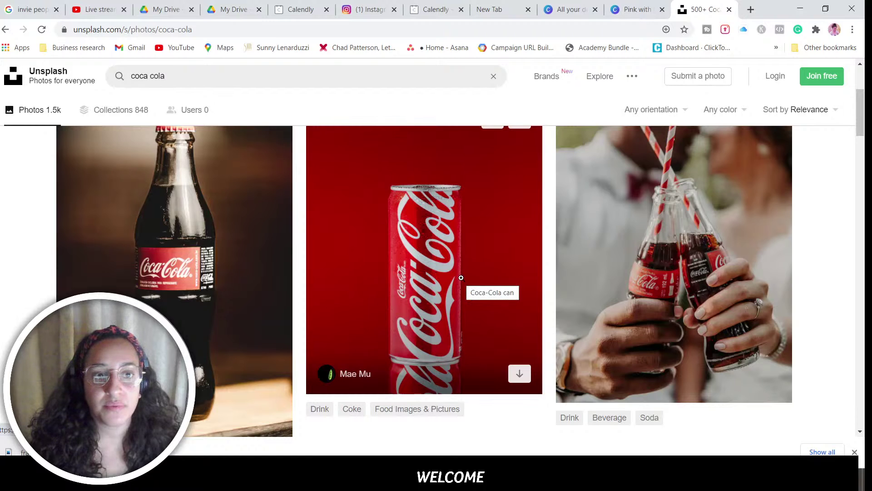
scroll(461, 277, down, 8)
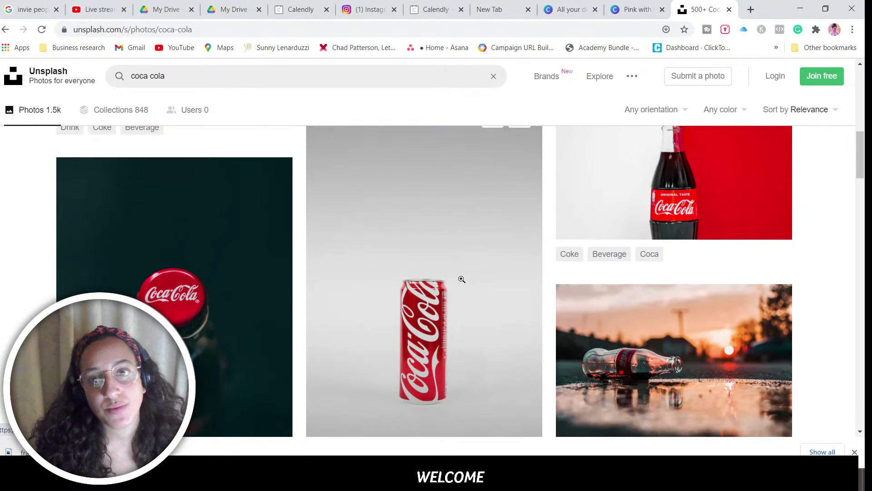
click(712, 191)
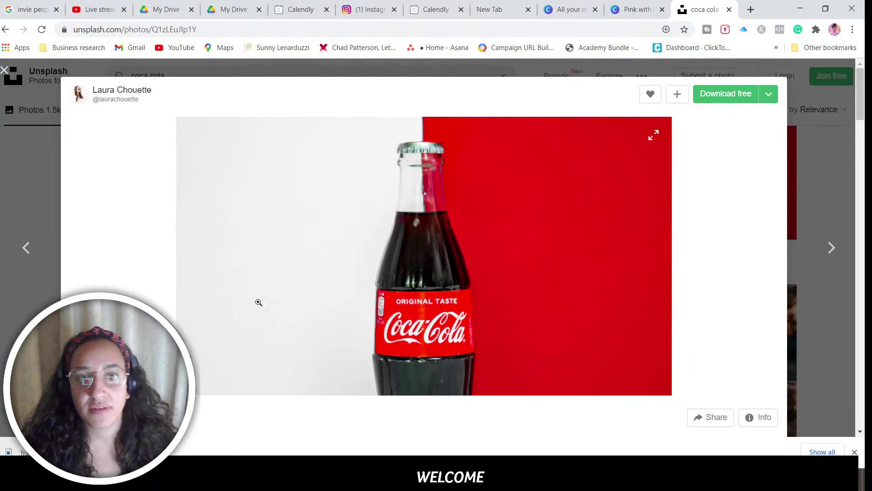
click(718, 103)
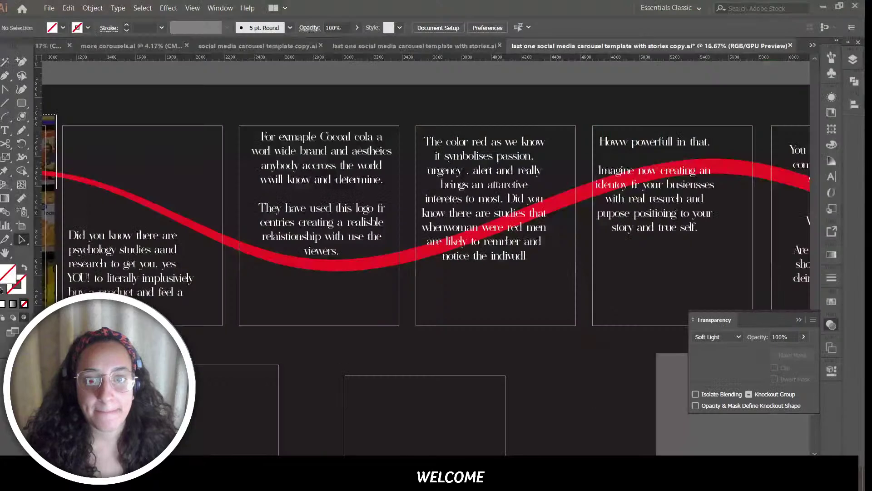
drag(363, 455, 405, 333)
Step: Scale the Coca-Cola bottle photo down and position it just below the Coca-Cola example slide
drag(236, 206, 339, 211)
drag(169, 143, 563, 368)
drag(643, 433, 208, 400)
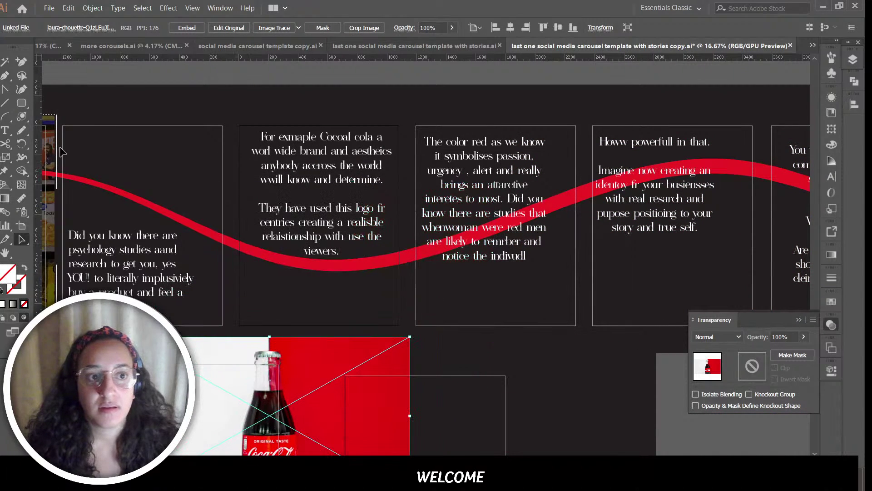
Step: Draw a rectangle over the Coca-Cola example slide and the color red slide, then cut the bottle photo
drag(233, 115, 585, 332)
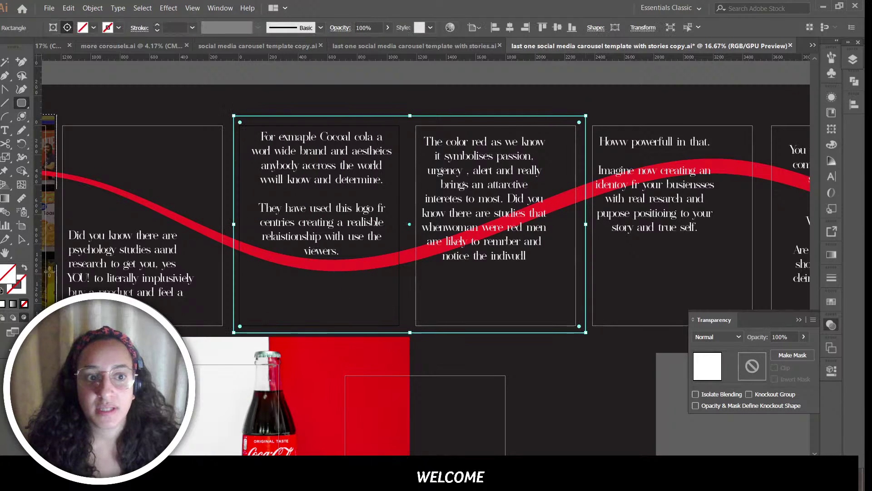
click(22, 239)
click(186, 390)
key(Delete)
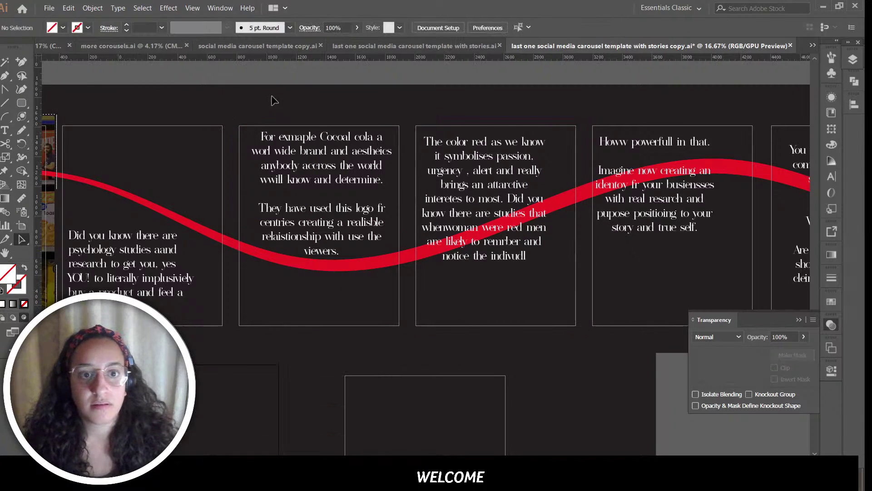
Step: Try to redraw the frame over the Coca-Cola and color red slides and paste the bottle photo into it
click(253, 143)
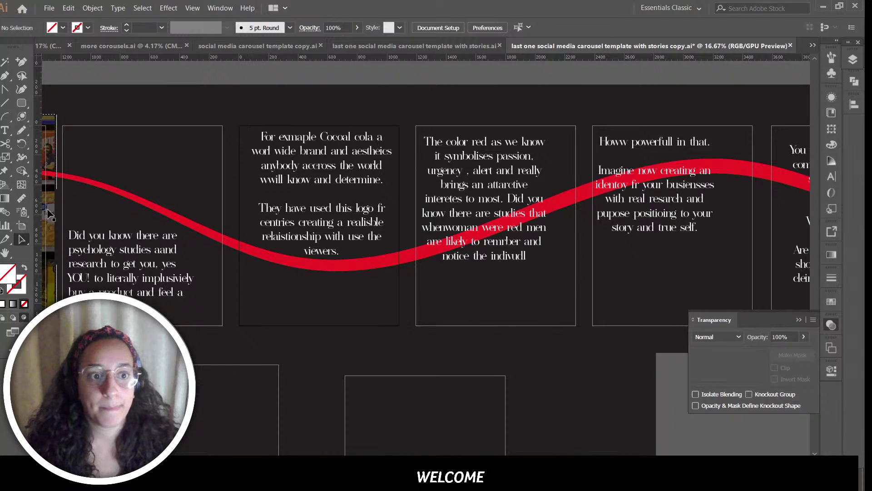
key(m)
drag(236, 115, 582, 338)
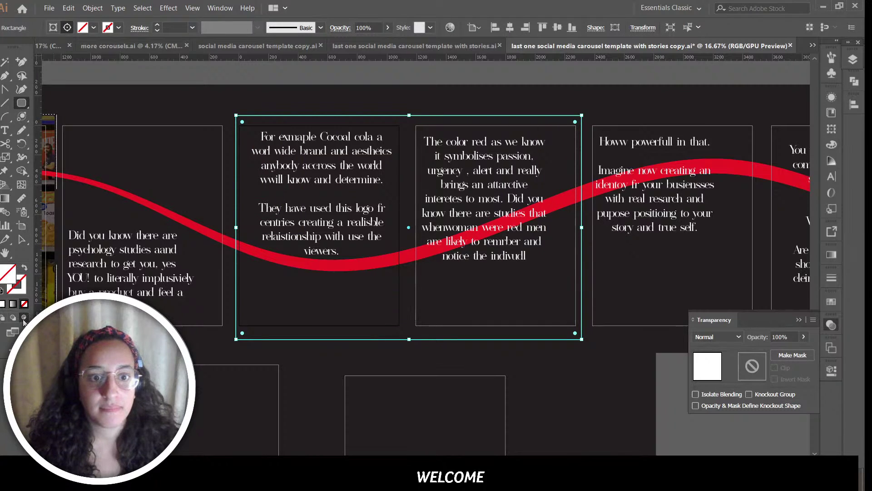
key(ctrl+z)
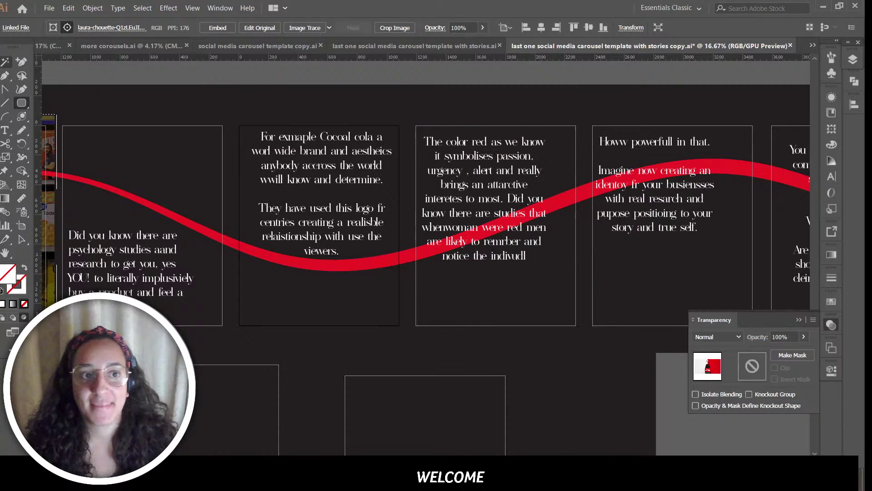
key(a)
drag(353, 353, 357, 351)
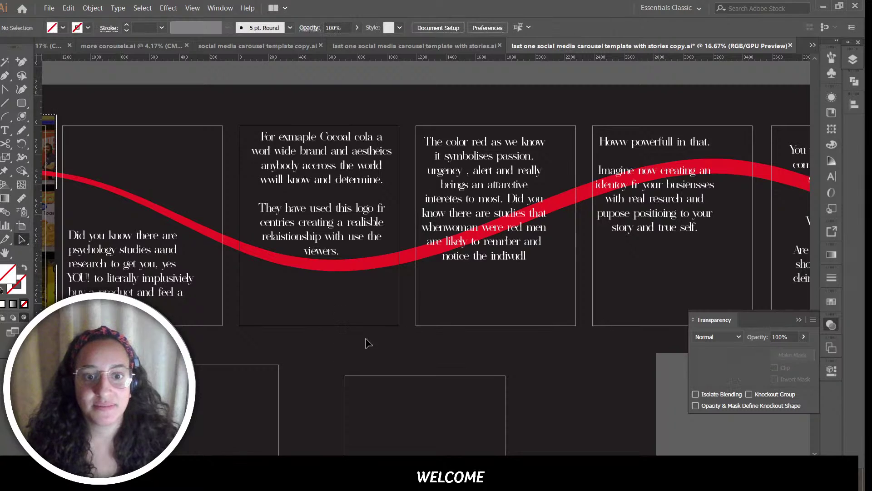
Step: Check the layers, draw a new rectangle over the Coca-Cola and color red slides, and paste the bottle photo inside it with Draw Inside
click(854, 61)
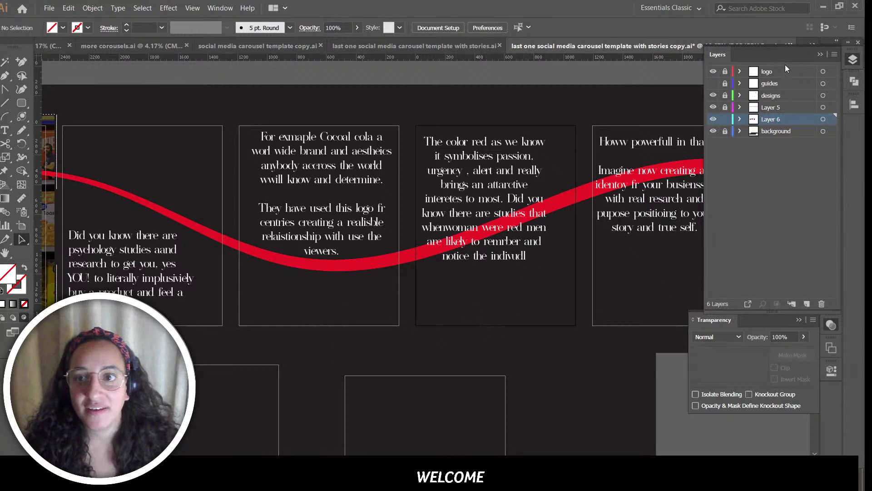
click(820, 55)
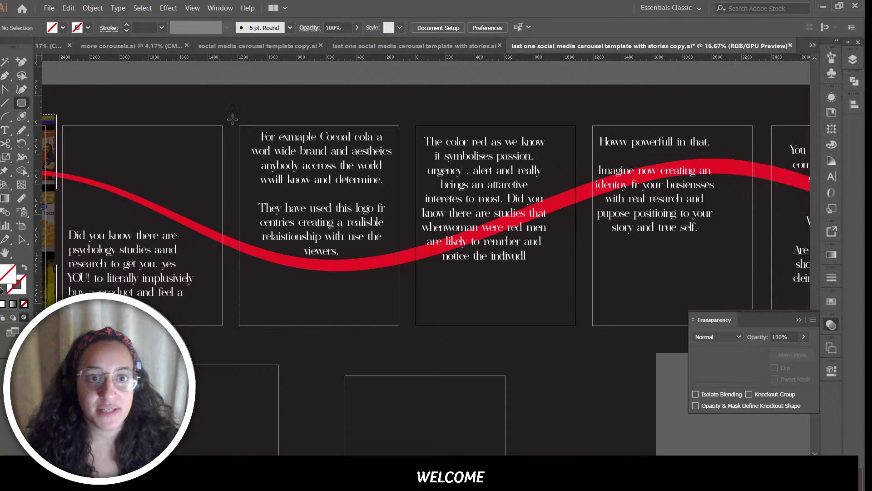
drag(232, 119, 584, 339)
click(3, 318)
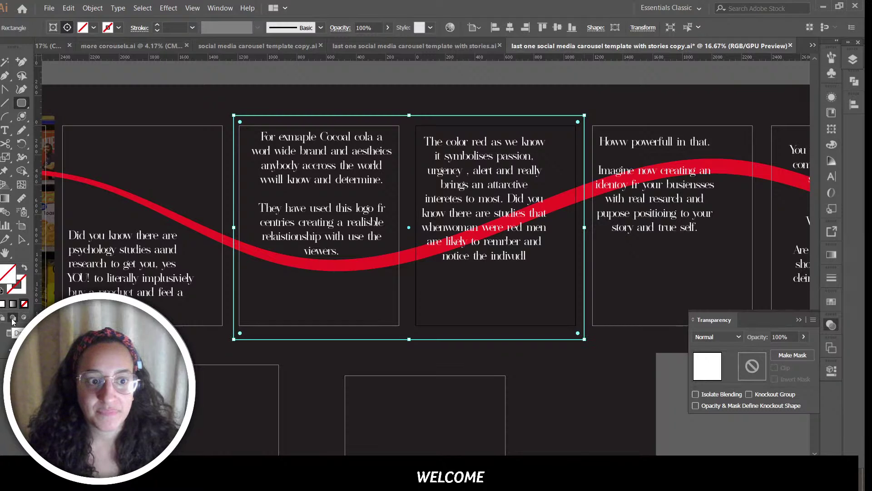
click(23, 317)
key(ctrl+v)
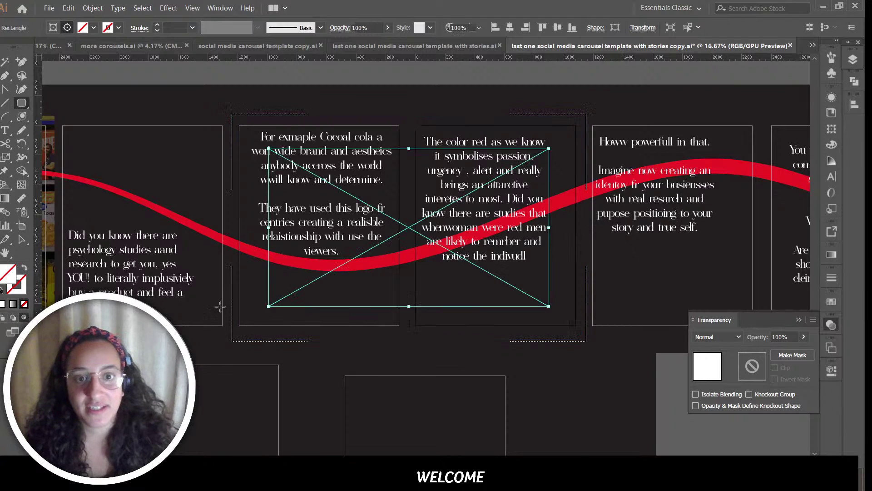
Step: Try to reposition the bottle photo inside the frame over the Coca-Cola example and color red slides
click(27, 241)
drag(271, 151, 209, 100)
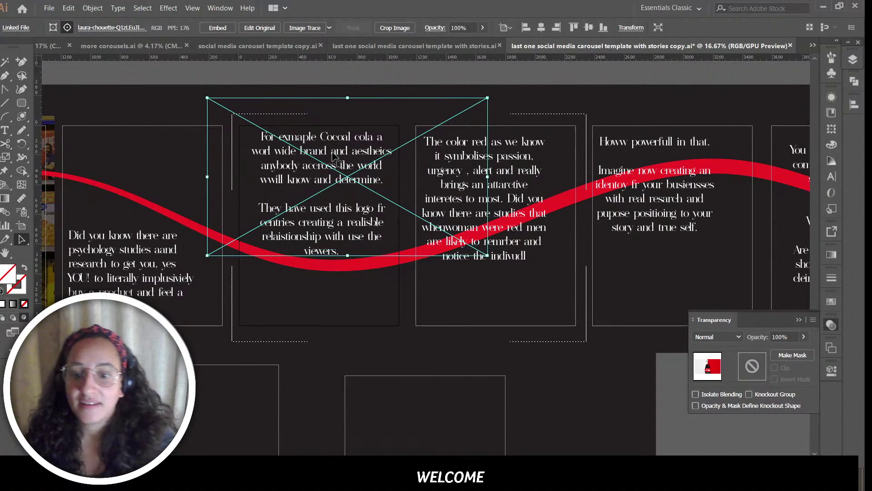
click(404, 220)
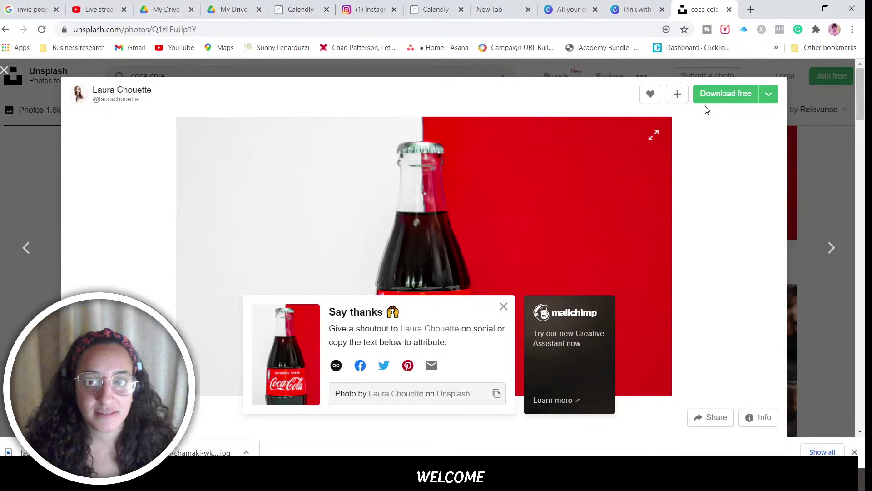
Step: Download the split white-and-red Coca-Cola bottle photo from Unsplash again and place it over the carousel in Illustrator
click(706, 93)
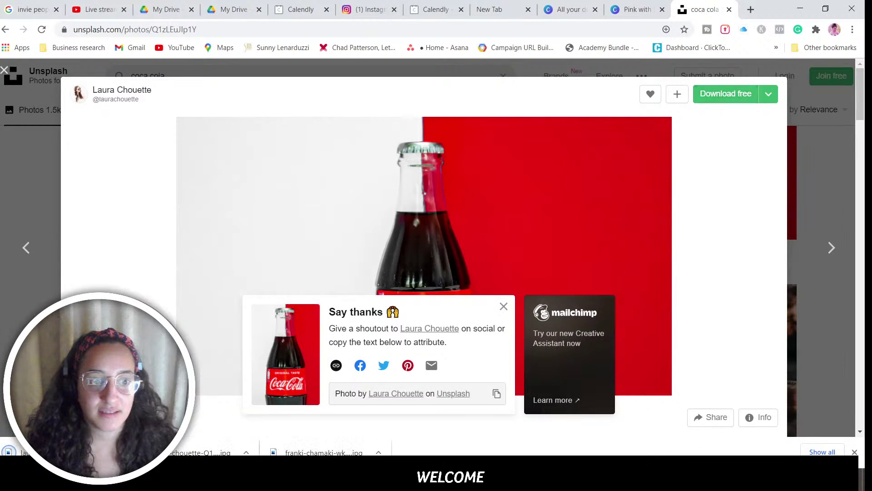
drag(41, 453, 295, 272)
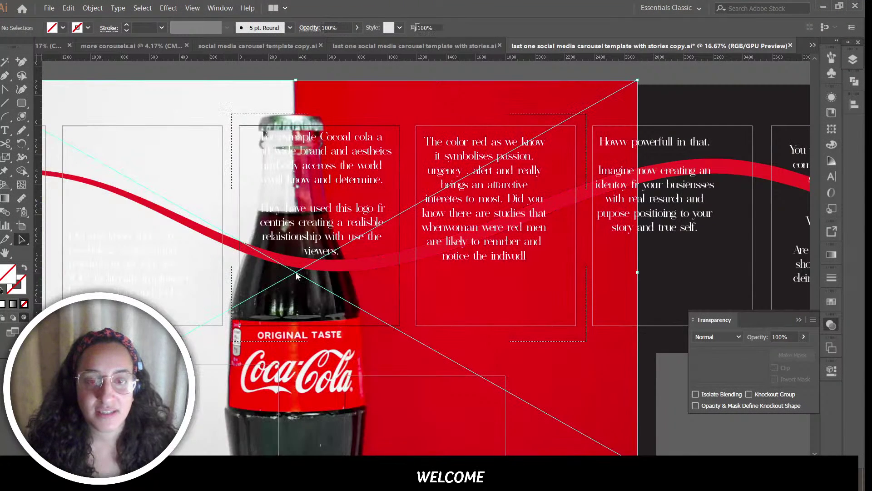
Step: Try to paste the bottle photo inside the existing frame and shift it, then undo the attempt
key(Delete)
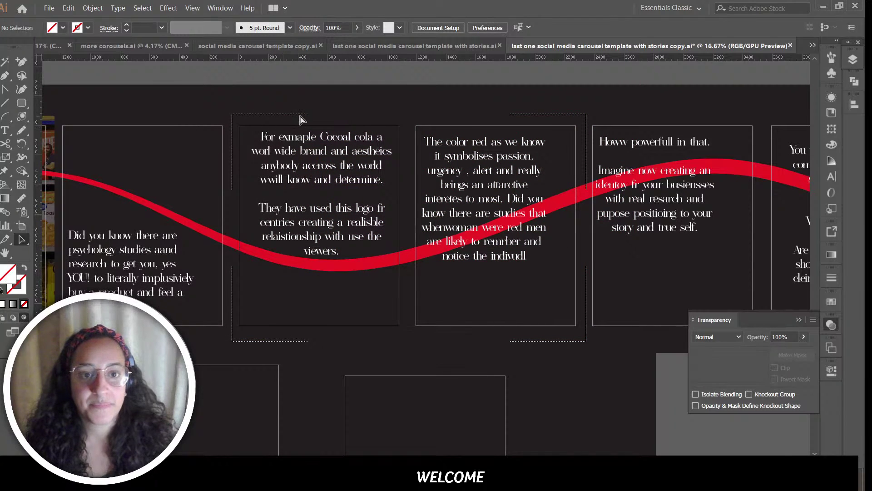
key(ctrl+z)
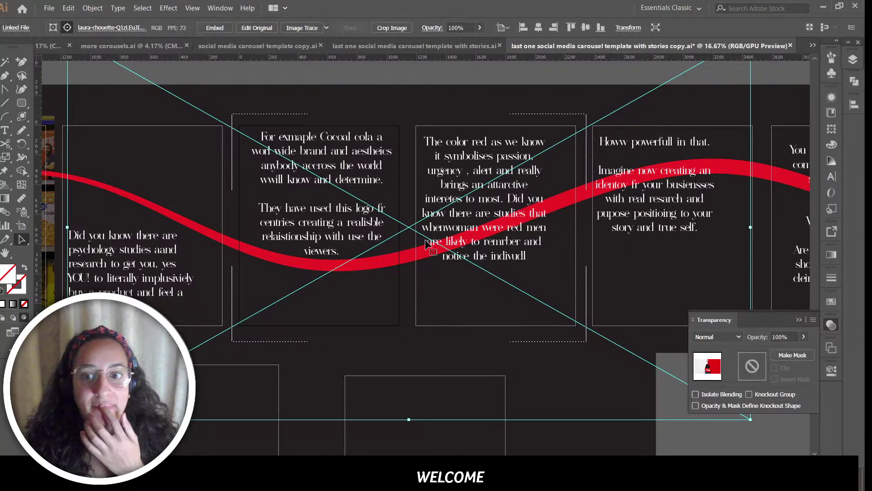
click(445, 253)
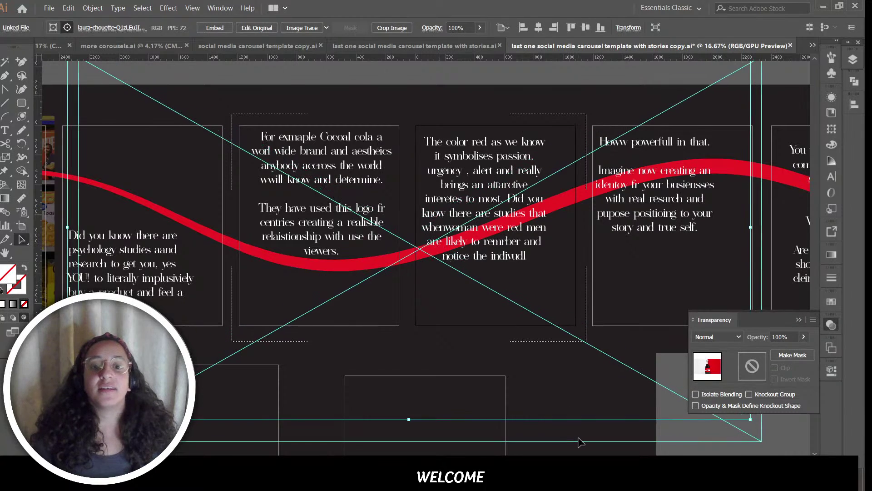
drag(573, 421, 585, 434)
key(ctrl+z)
key(ctrl+z)
key(ctrl+z)
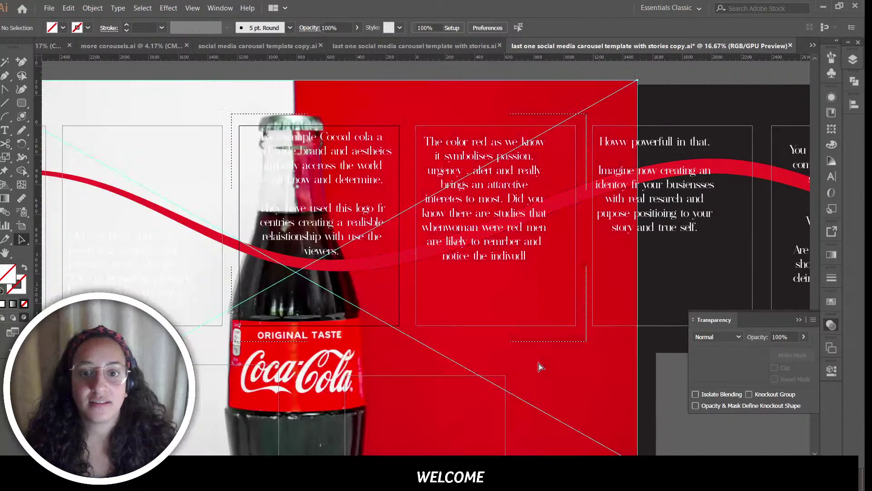
Step: Cut the newly placed bottle photo and delete the old empty frame over the Coca-Cola and color red slides
click(590, 384)
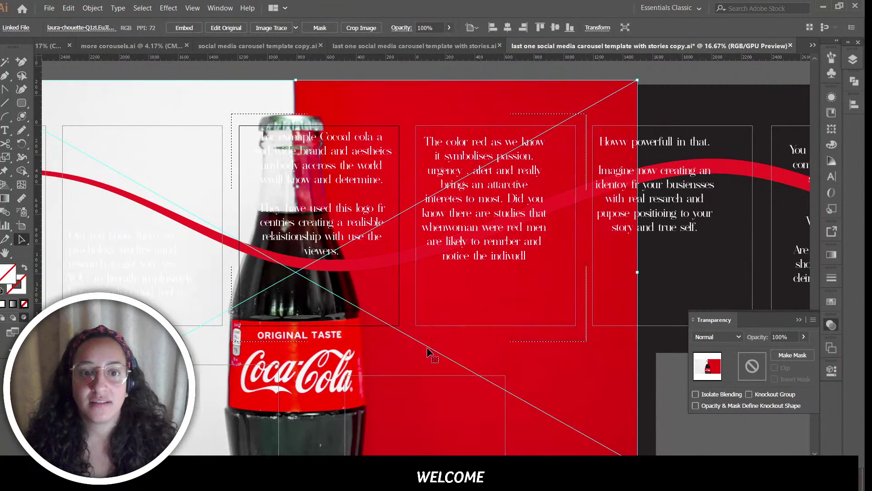
click(662, 411)
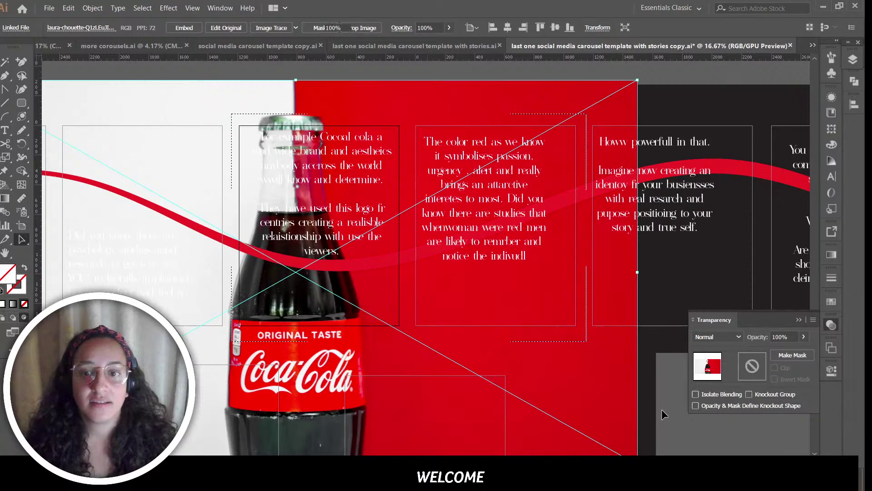
click(567, 405)
key(Delete)
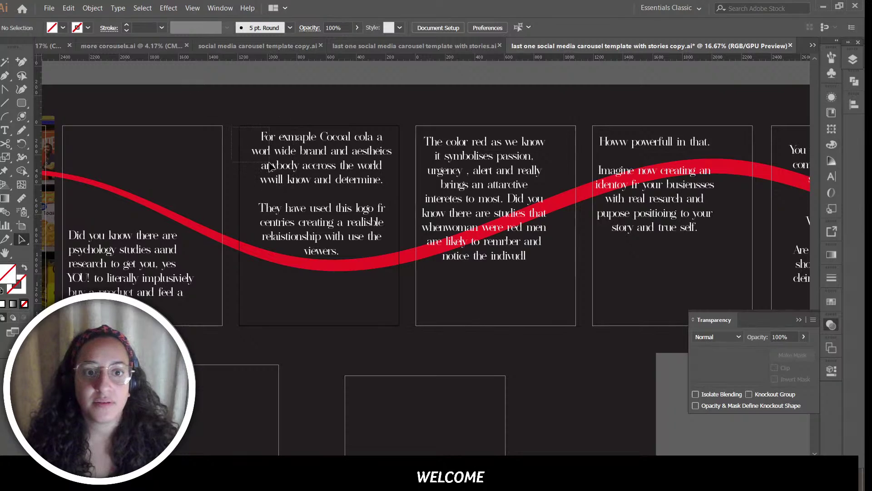
Step: Draw a white-filled rectangle about 2359 by 1587 px over the Coca-Cola and color red slides, and paste the bottle photo inside it with Draw Inside
click(21, 103)
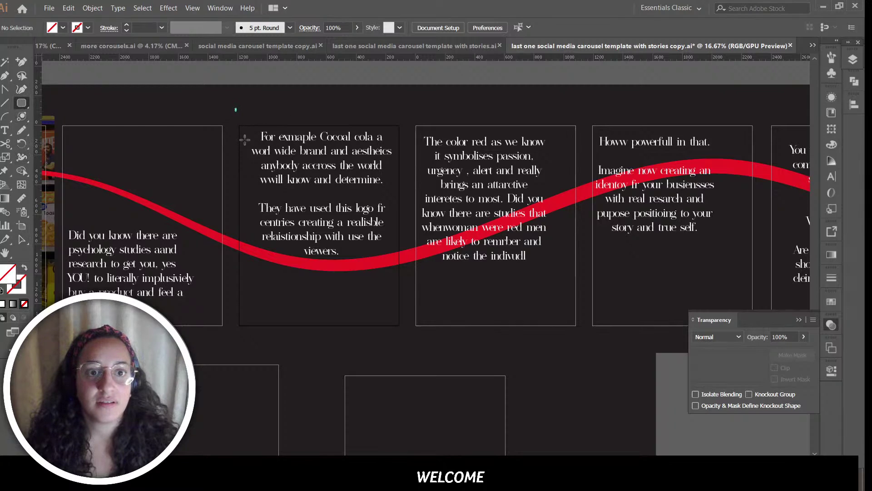
mouse_move(235, 108)
mouse_down()
mouse_move(627, 312)
mouse_move(626, 347)
mouse_move(586, 344)
mouse_up()
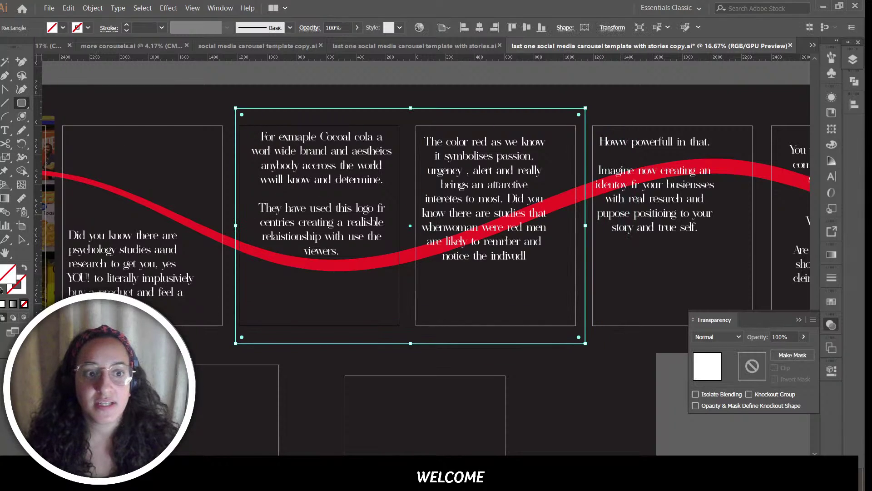
click(2, 290)
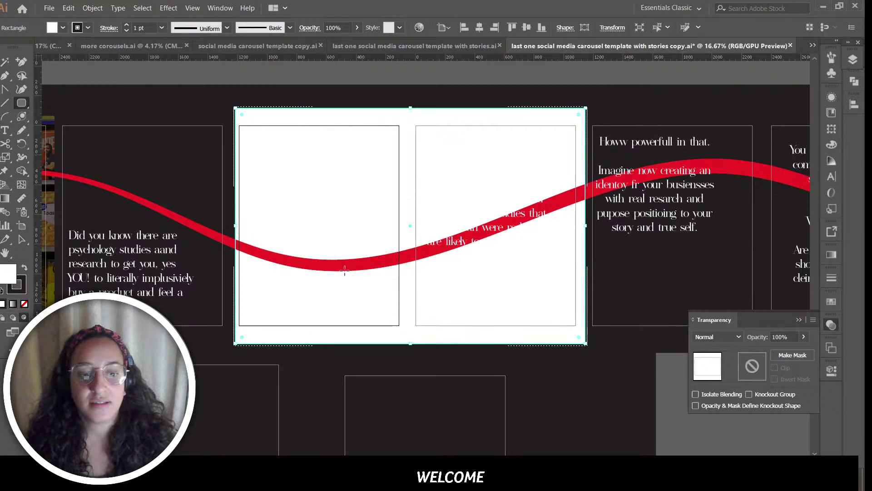
key(ctrl+v)
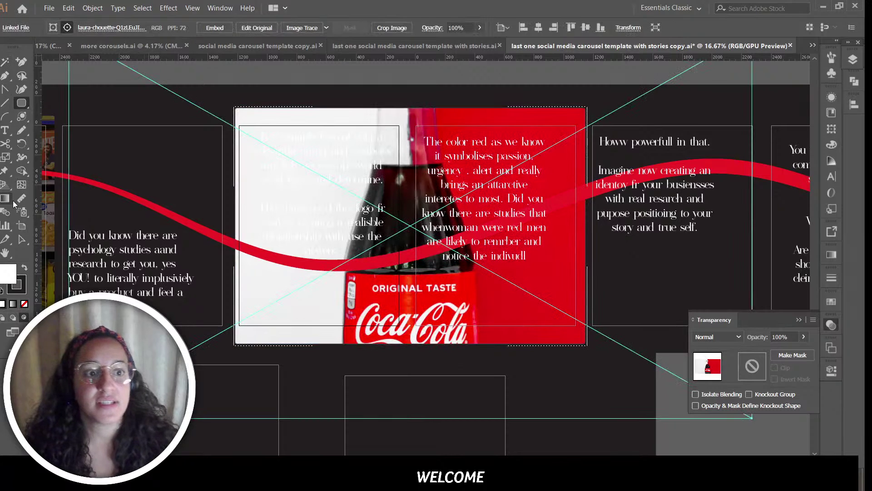
Step: Scale the bottle photo down inside its frame and position it so the bottle straddles the gap between the two slides
click(21, 240)
click(24, 304)
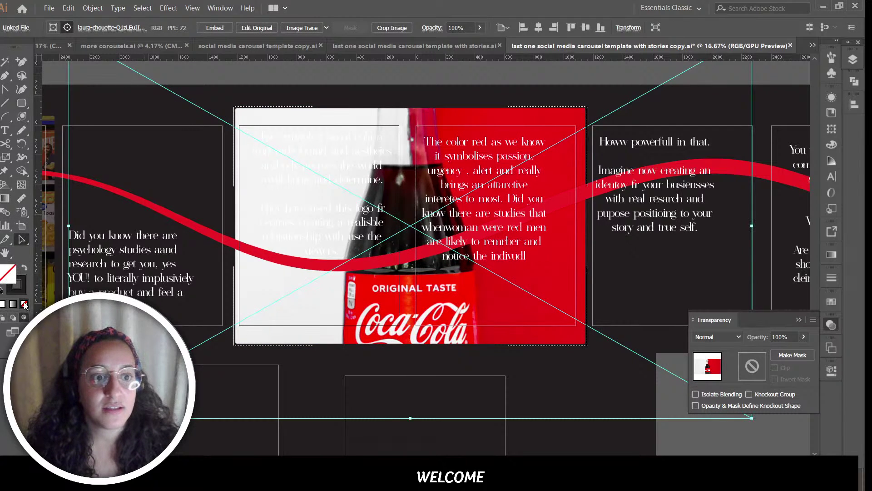
drag(365, 198, 381, 245)
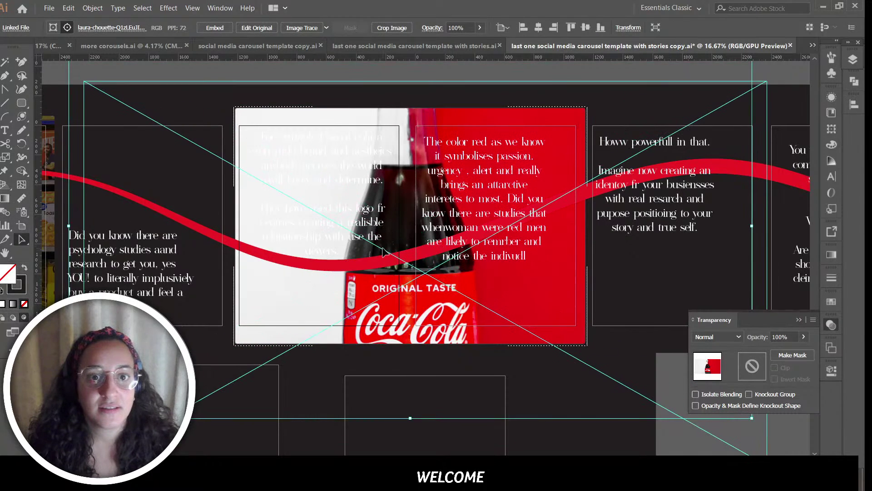
drag(82, 79, 210, 152)
drag(504, 306, 429, 266)
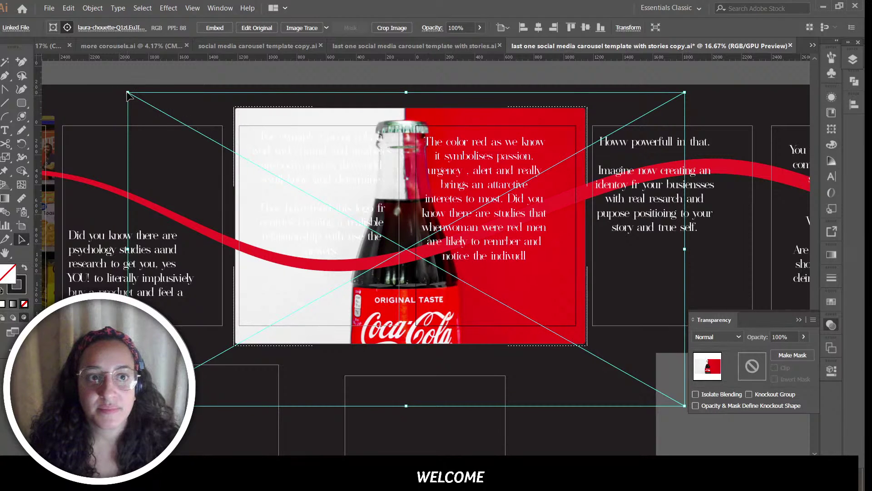
drag(127, 94, 181, 116)
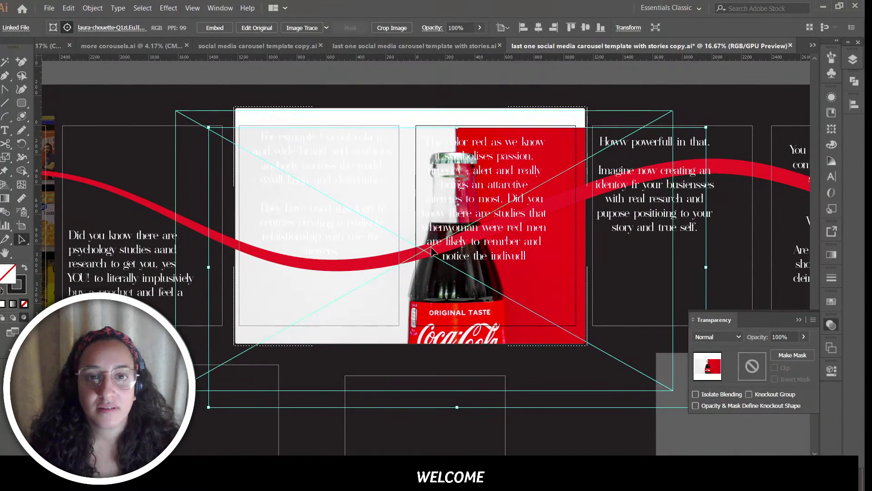
drag(432, 251, 420, 253)
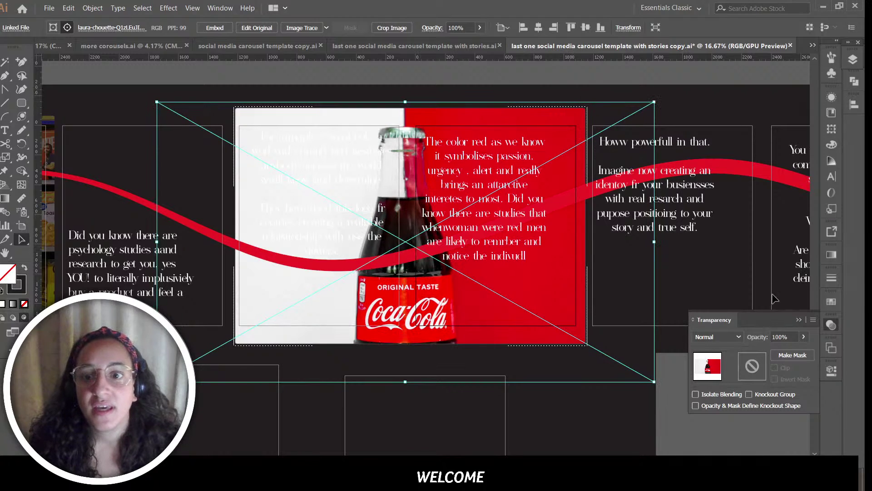
Step: Try the Darken, Multiply, Color Burn, Lighten, Screen and Color Dodge blending modes on the bottle photo
click(738, 337)
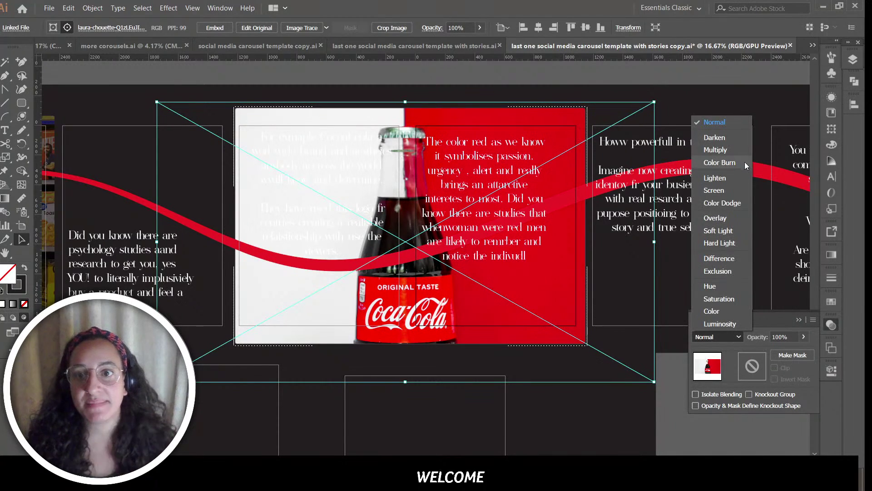
click(732, 139)
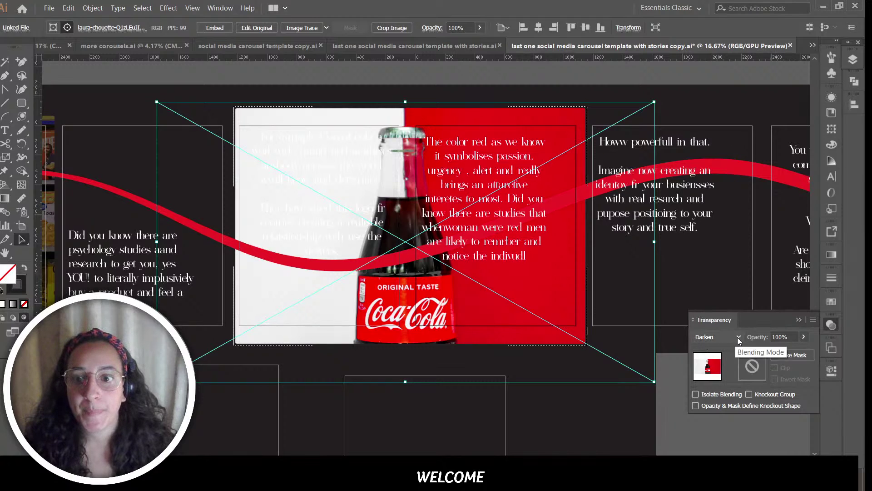
click(737, 337)
click(727, 151)
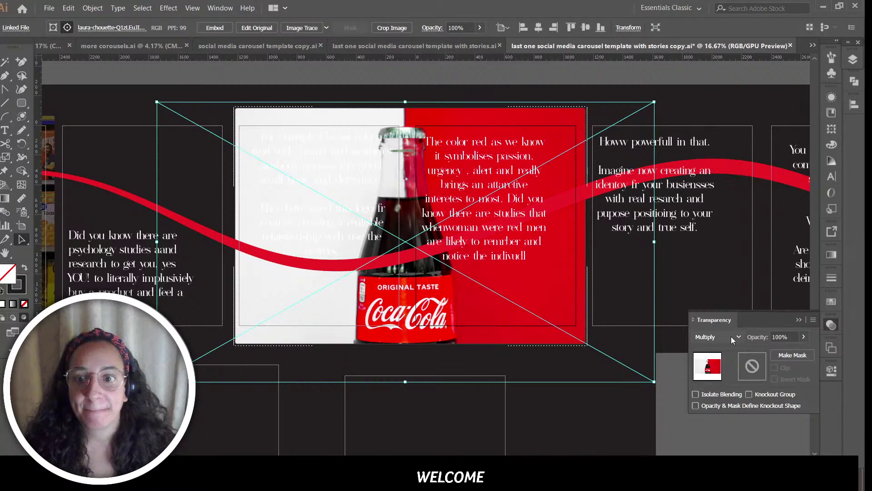
click(737, 337)
click(727, 163)
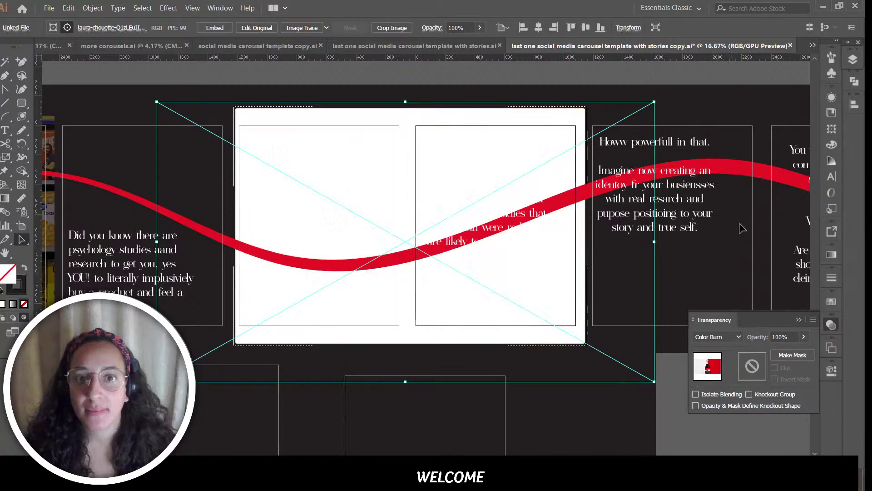
click(737, 337)
click(727, 178)
click(738, 337)
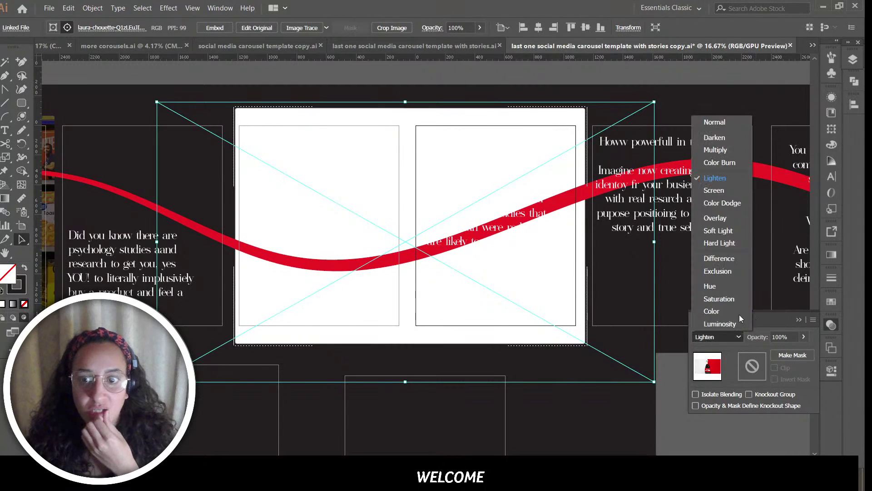
click(728, 190)
click(737, 337)
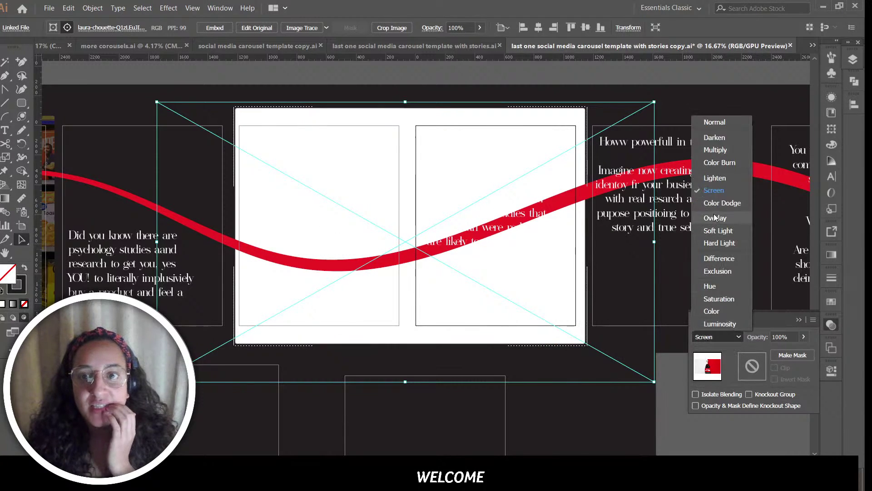
click(745, 203)
Step: Try the Overlay and Difference blending modes on the bottle photo, then restore the mode to Normal
click(739, 337)
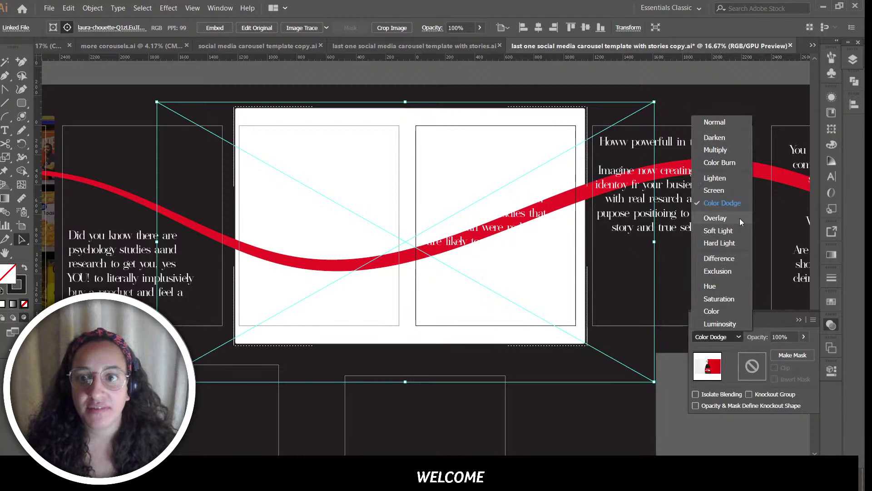
click(739, 219)
click(743, 337)
click(725, 234)
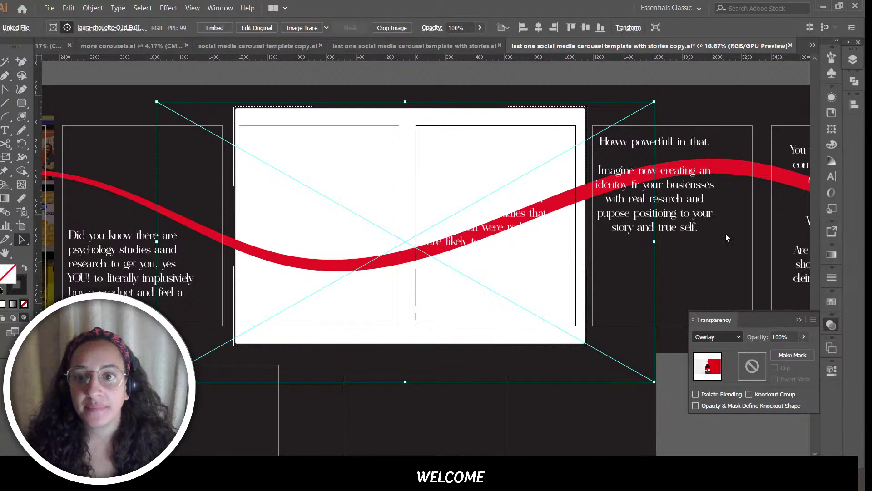
click(737, 336)
click(723, 252)
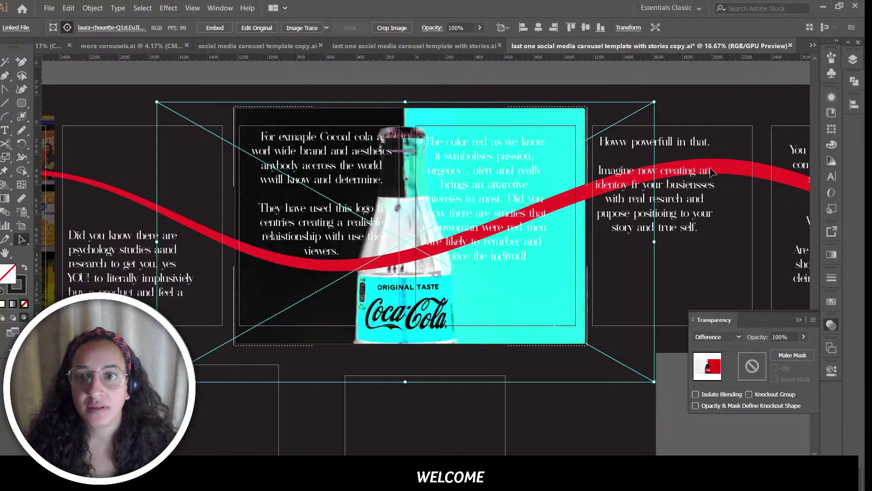
click(730, 335)
click(729, 120)
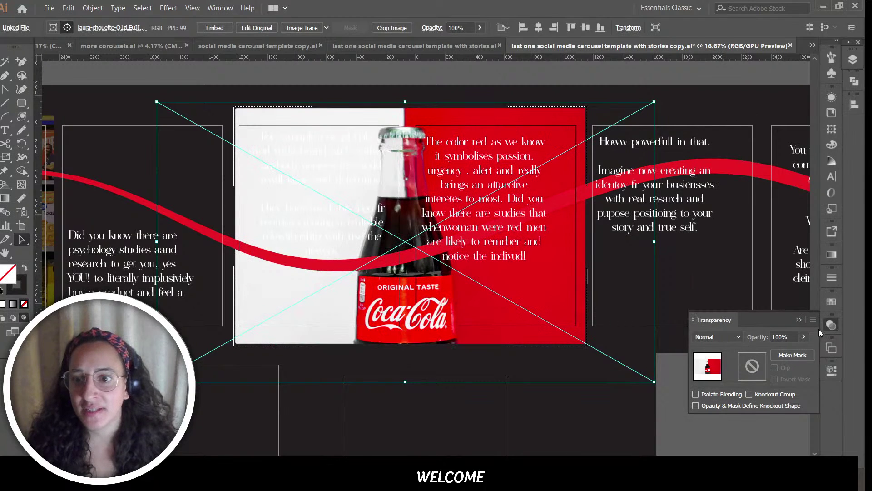
Step: Try 51% opacity on the bottle photo inside the frame, then restore it to 100%
click(780, 350)
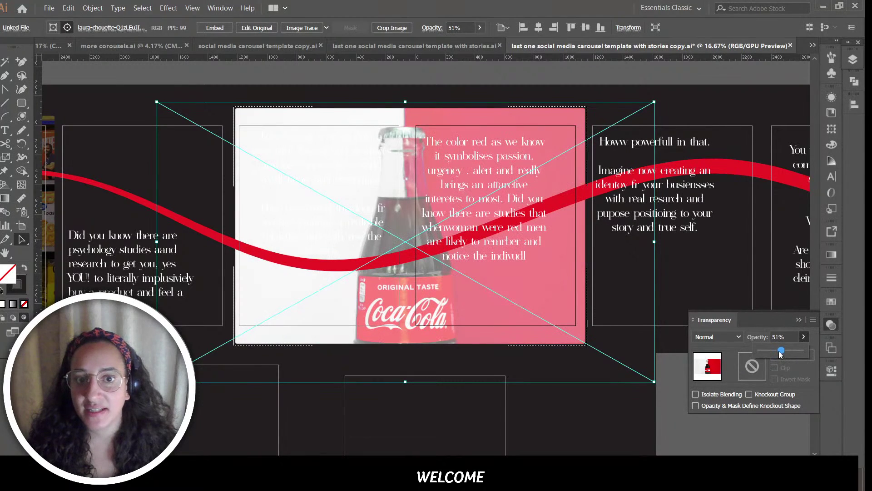
click(796, 350)
drag(800, 351, 807, 351)
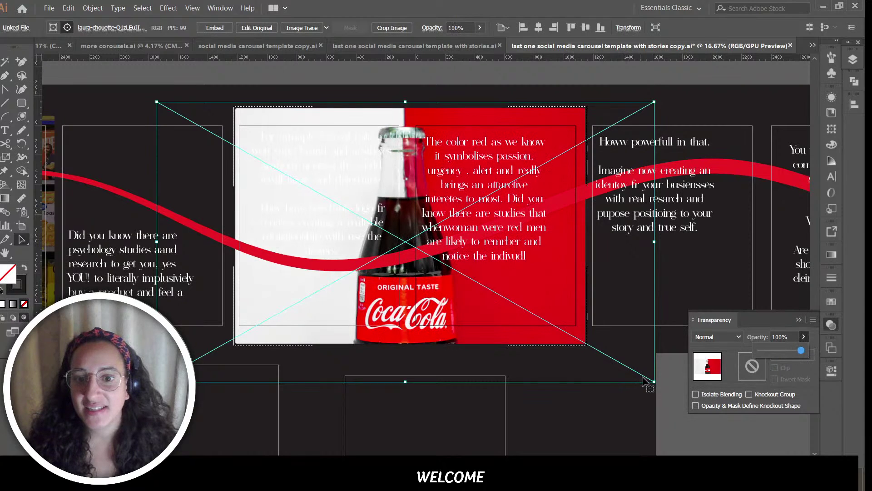
Step: Select the bottle photo's whole clip group and set its opacity to 72% and its blending mode to Darken
click(609, 340)
click(534, 131)
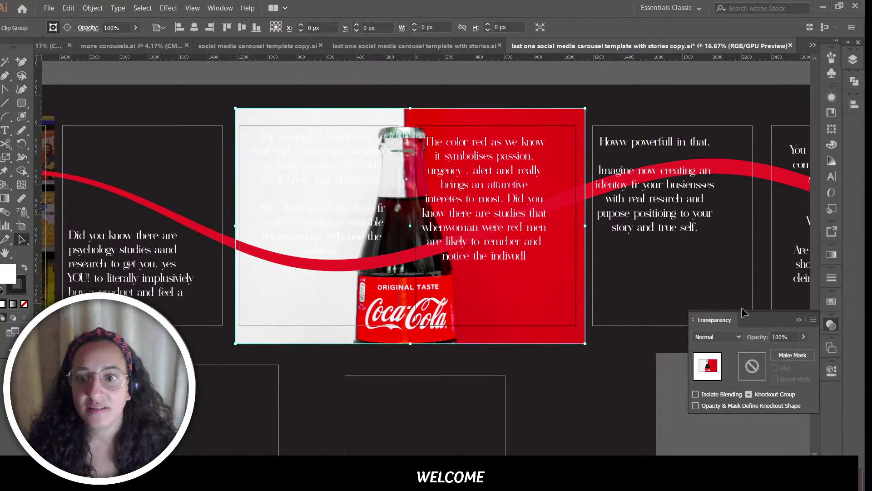
click(789, 349)
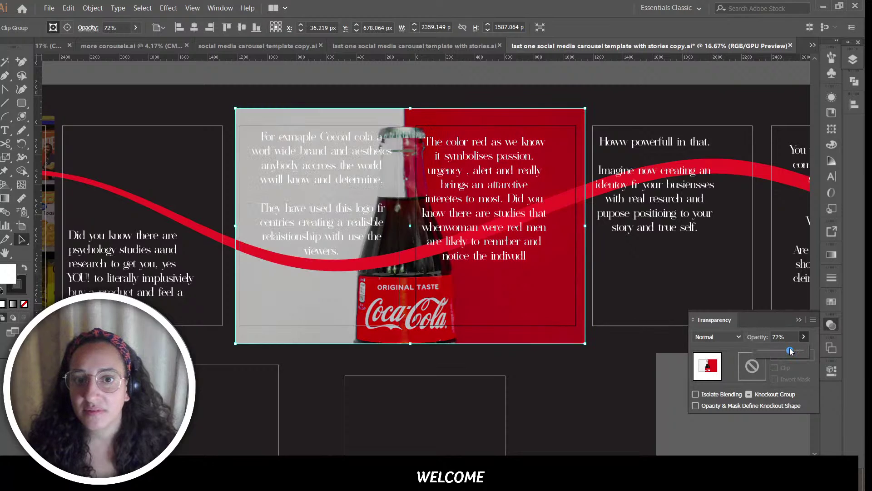
click(731, 336)
click(721, 144)
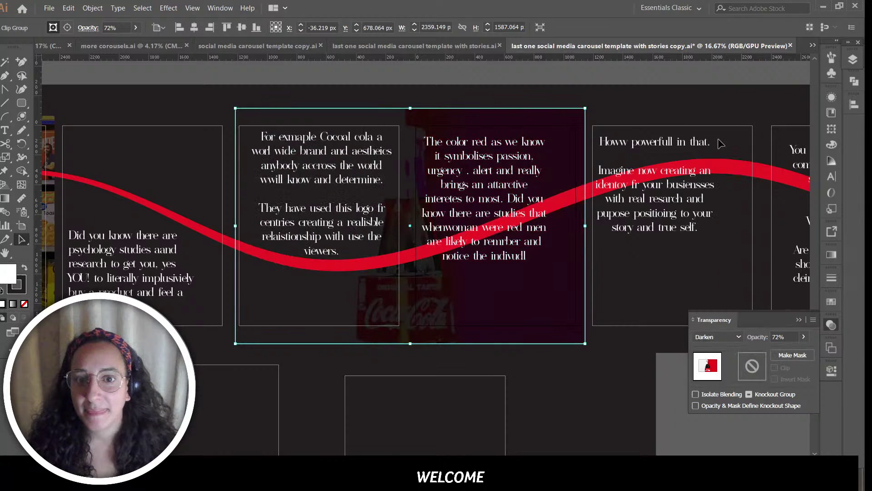
Step: Try the Multiply, Lighten, Screen and Color Dodge blending modes on the bottle photo's clip group
click(734, 335)
click(729, 151)
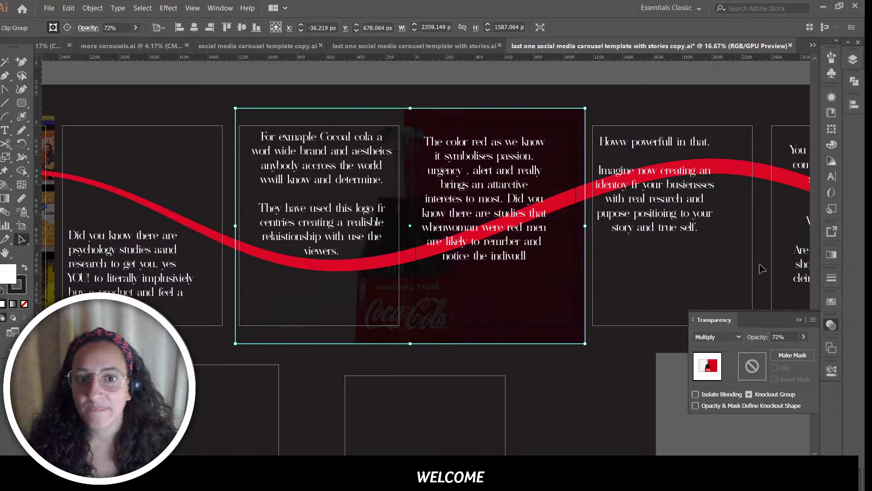
click(739, 336)
click(739, 152)
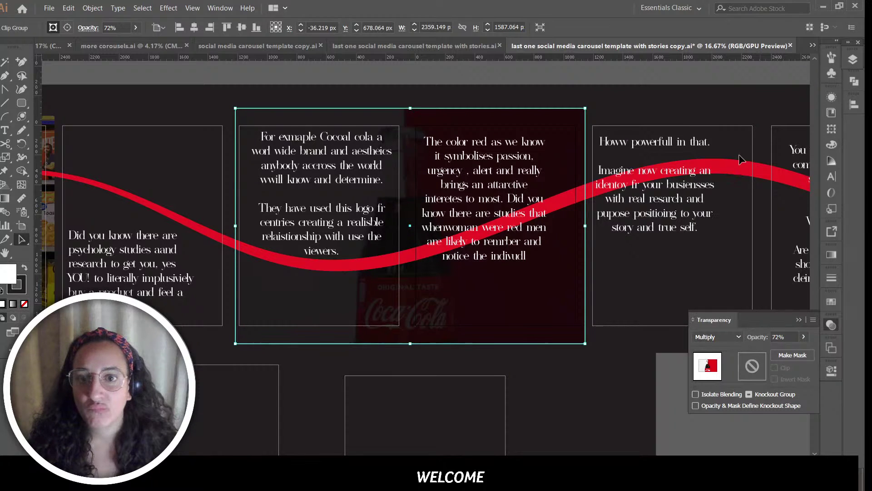
click(738, 336)
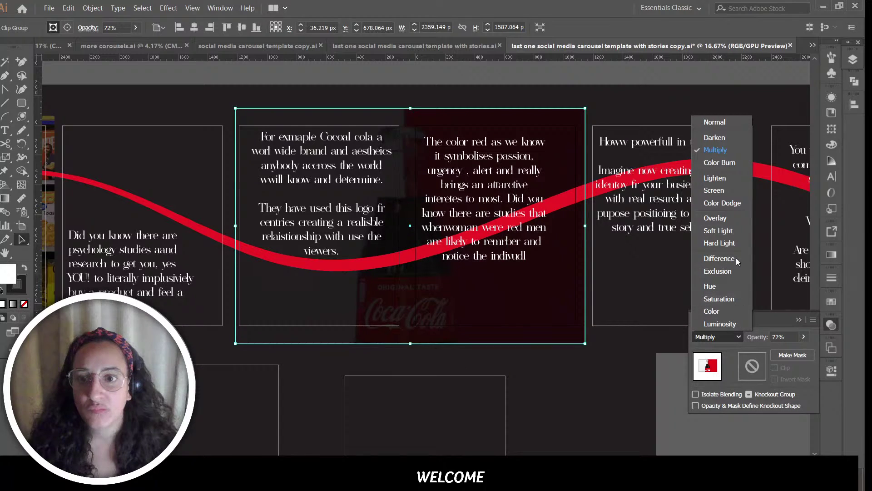
click(738, 336)
click(738, 183)
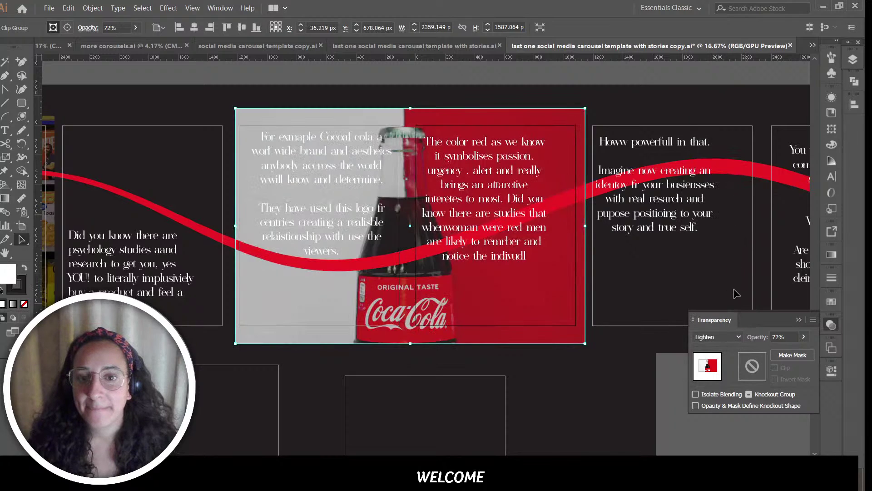
click(733, 336)
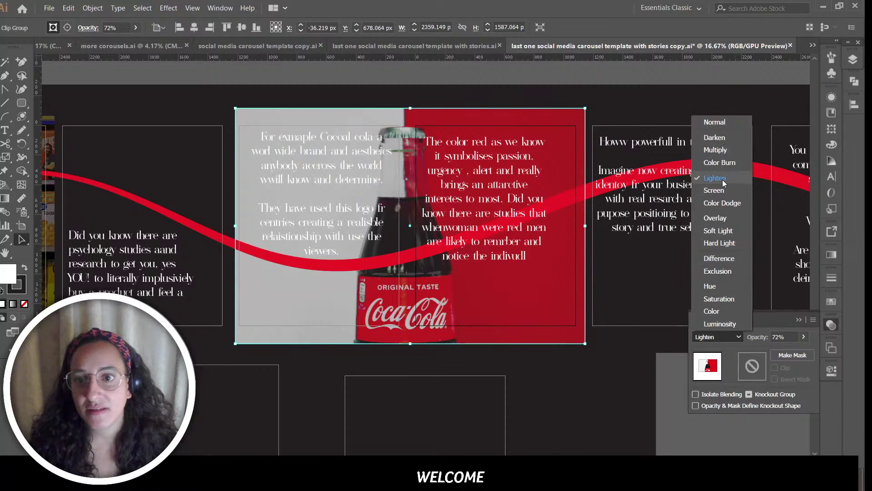
click(724, 195)
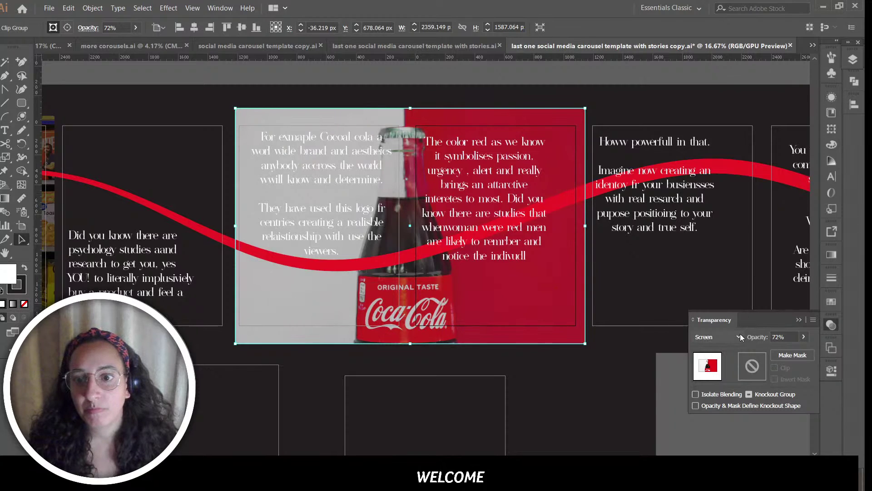
click(739, 336)
click(725, 202)
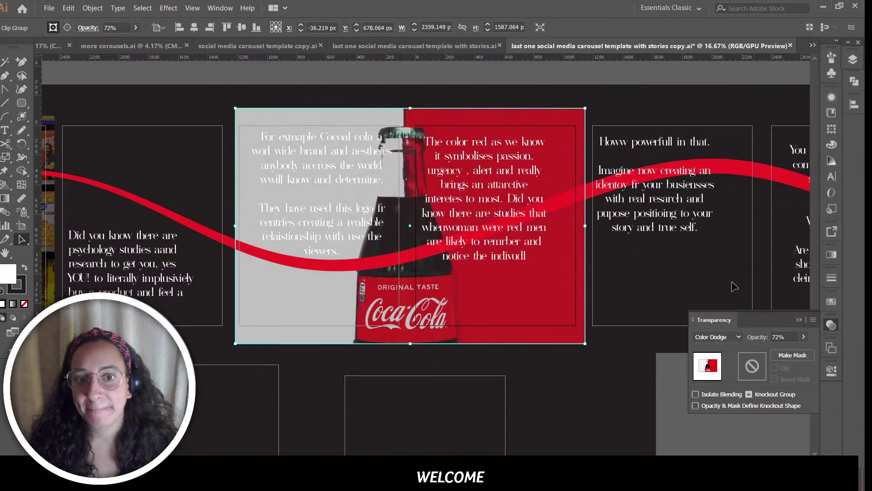
Step: Try the Overlay blending mode on the bottle clip group, set the mode to Hard Light, and deselect the group
click(731, 339)
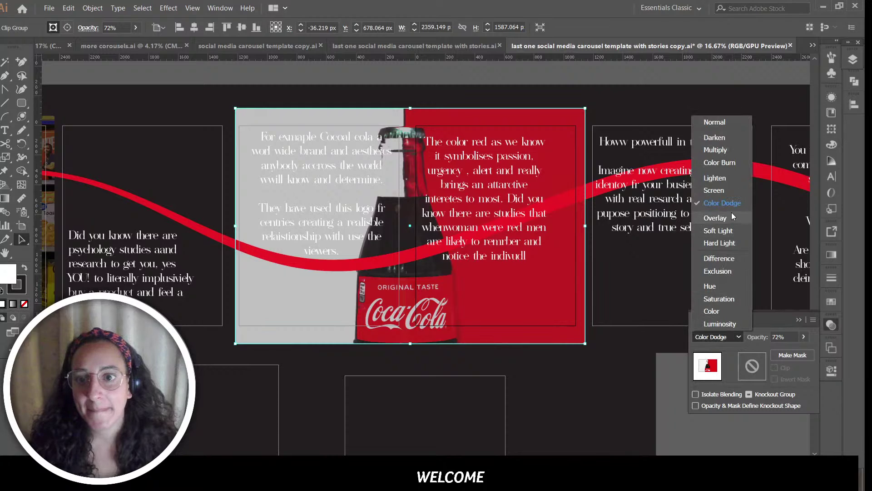
click(731, 211)
click(735, 336)
click(724, 230)
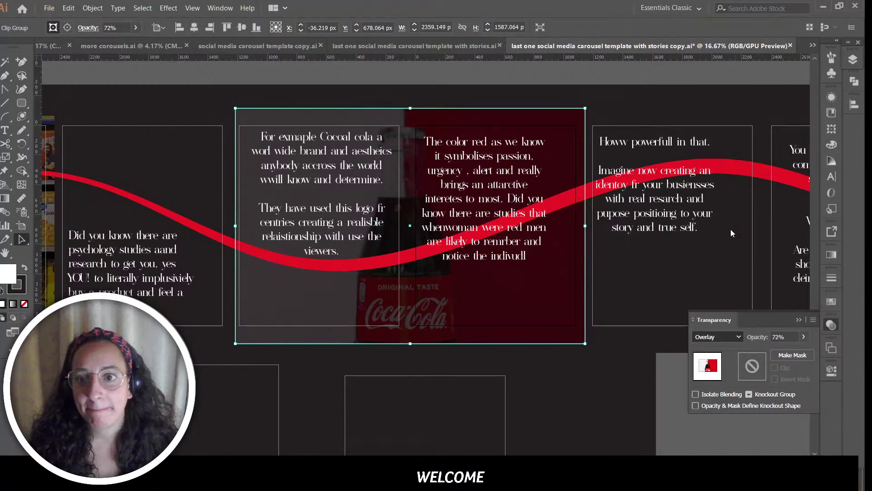
click(740, 336)
click(727, 242)
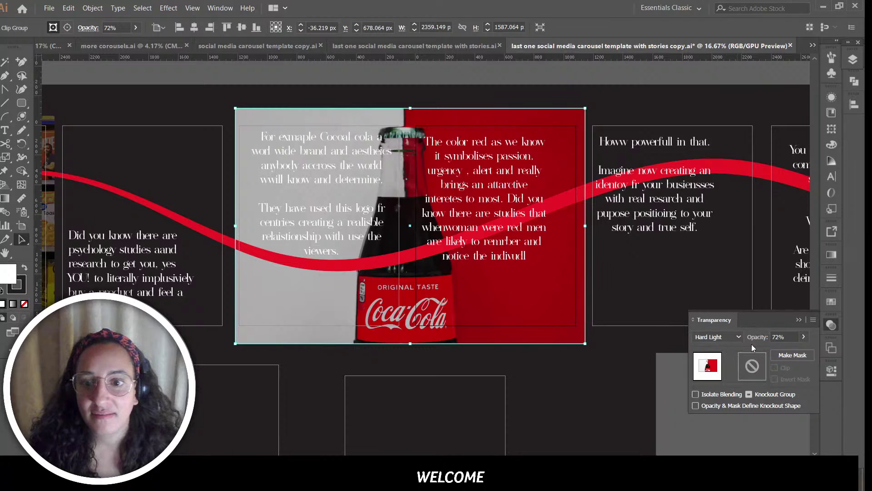
click(638, 372)
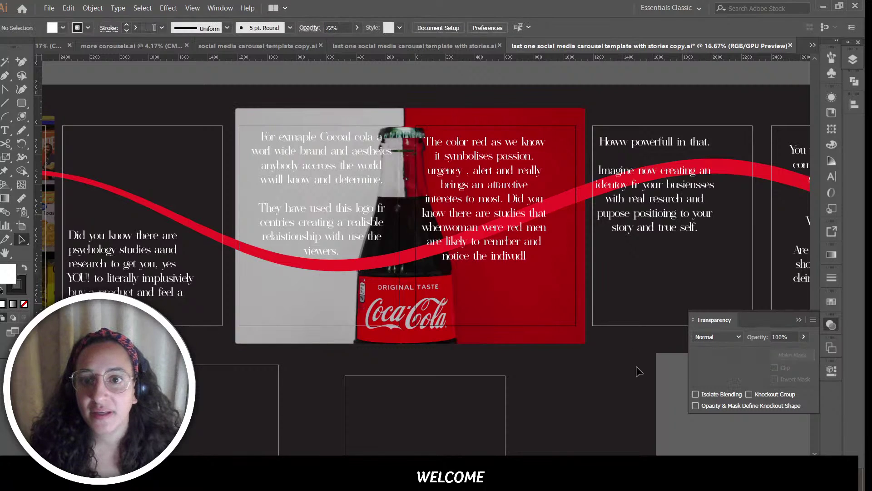
Step: Examine the carousel from the bottle photo through the closing text slides and back to the opening slide
scroll(638, 371, right, 5)
scroll(675, 453, right, 6)
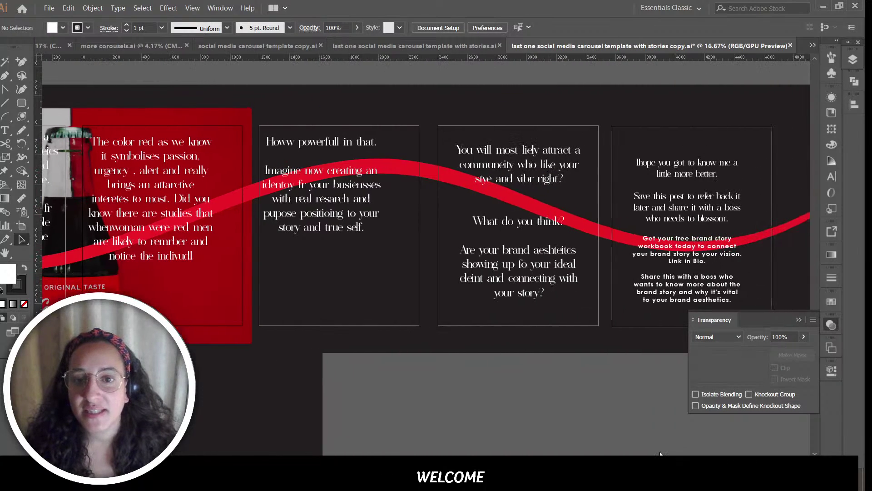
scroll(674, 453, right, 1)
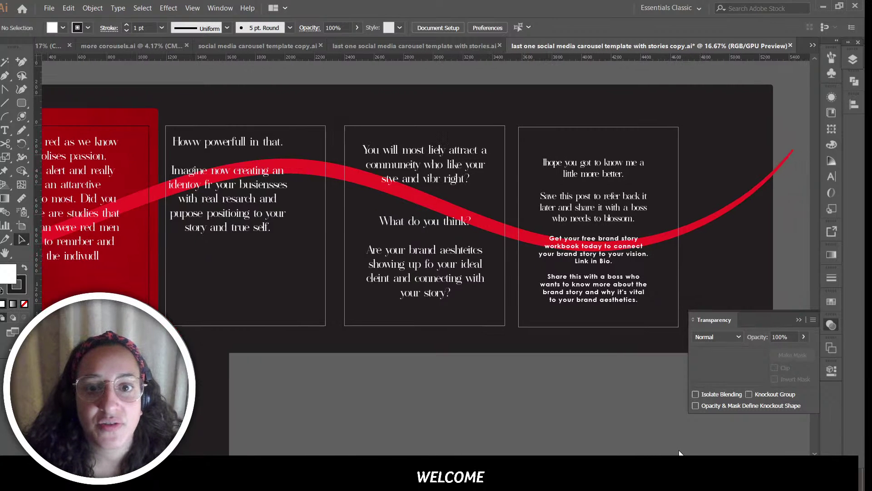
scroll(680, 448, right, 1)
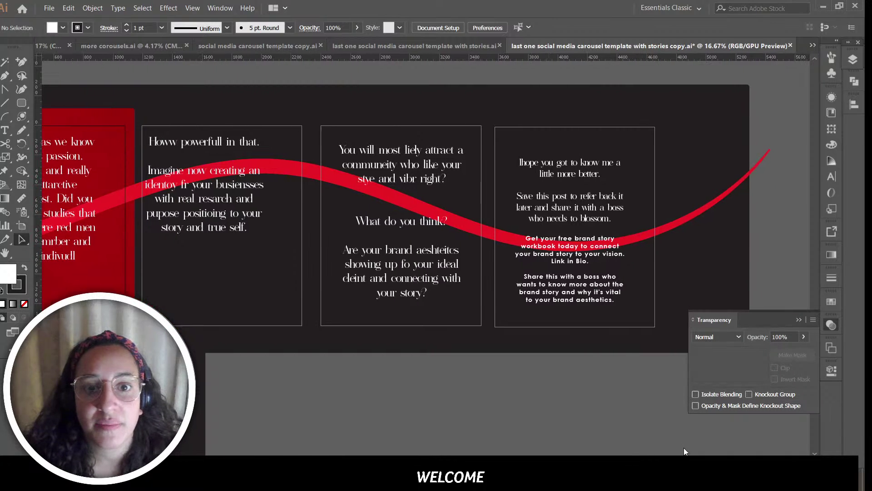
scroll(681, 450, left, 3)
scroll(664, 452, left, 5)
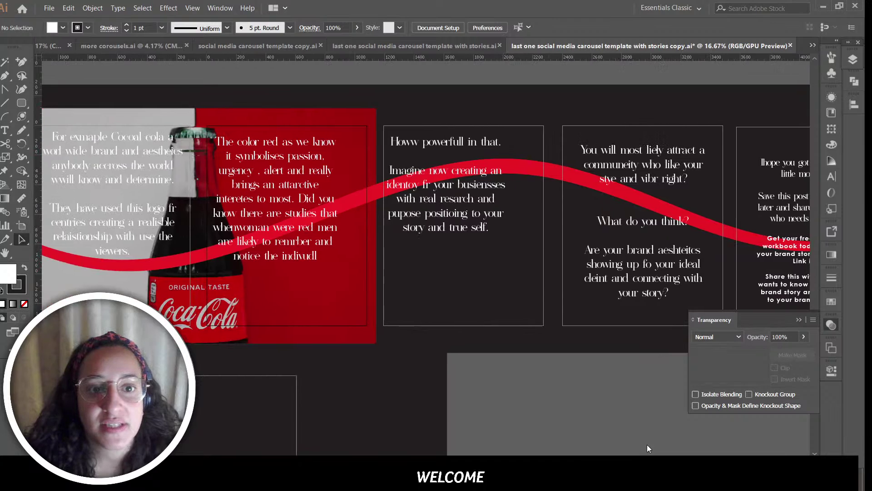
scroll(661, 445, right, 4)
scroll(660, 440, right, 6)
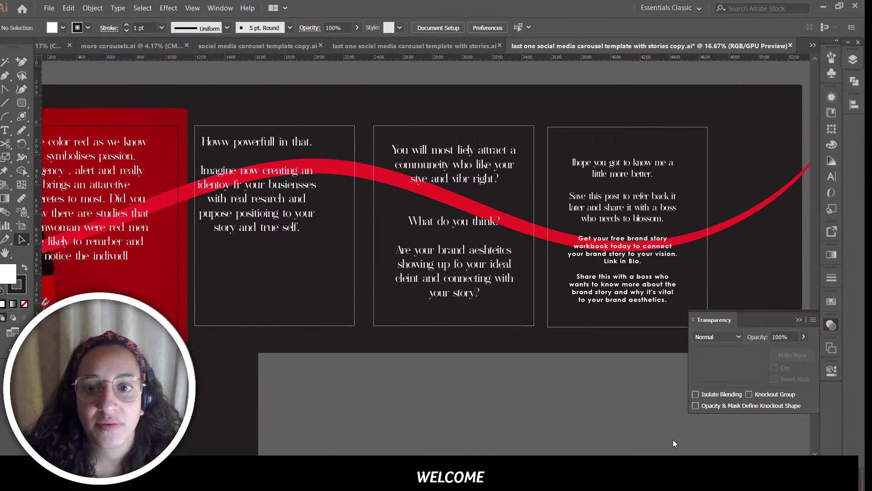
click(508, 271)
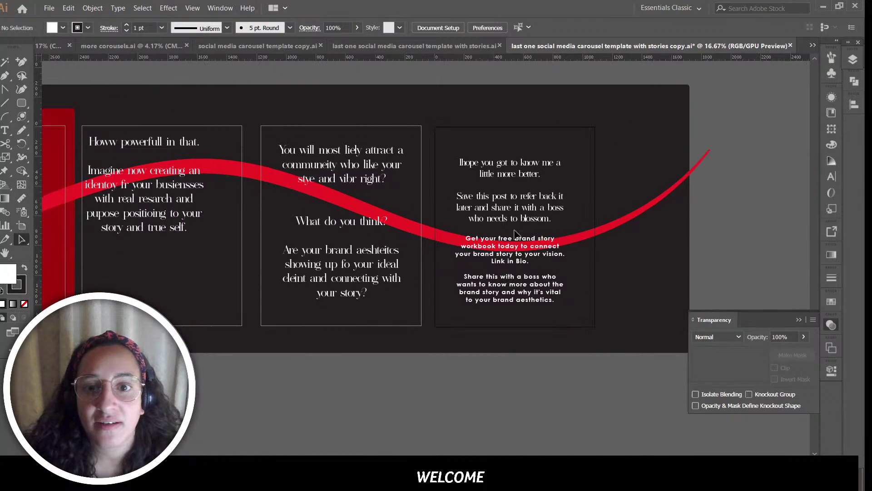
scroll(272, 150, left, 15)
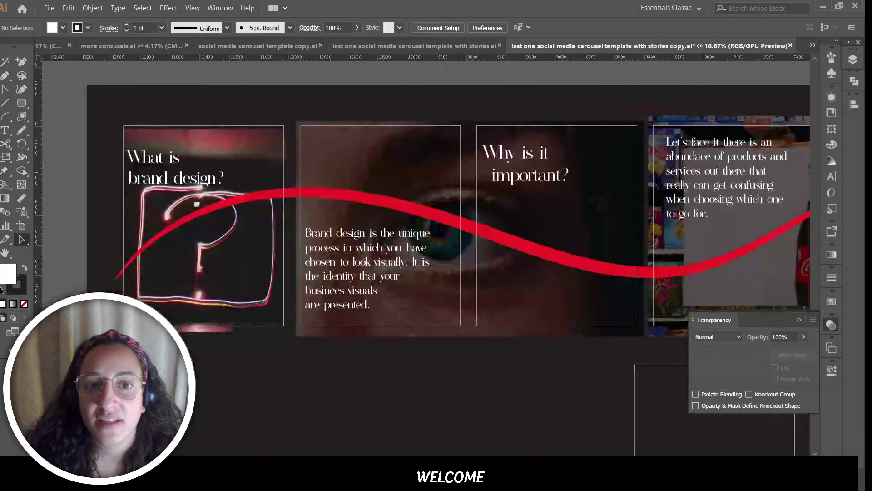
Step: Preview the carousel slides in Presentation Mode, then return to the editing view
click(269, 148)
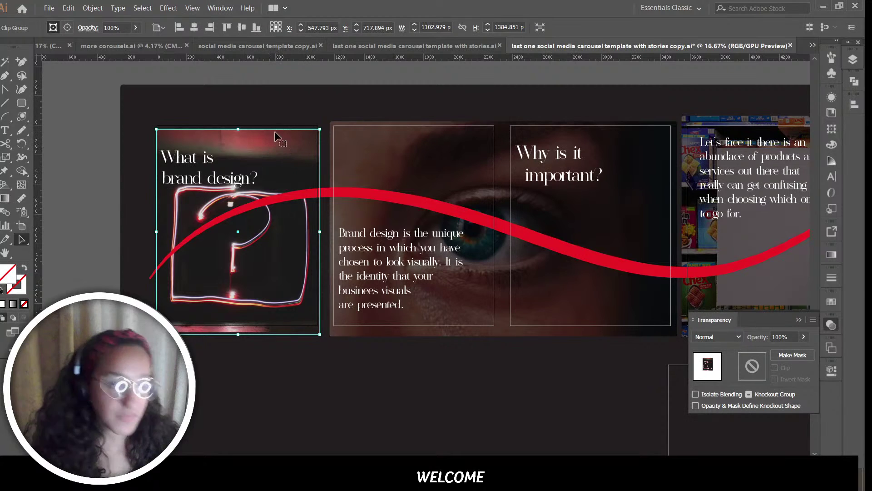
click(193, 9)
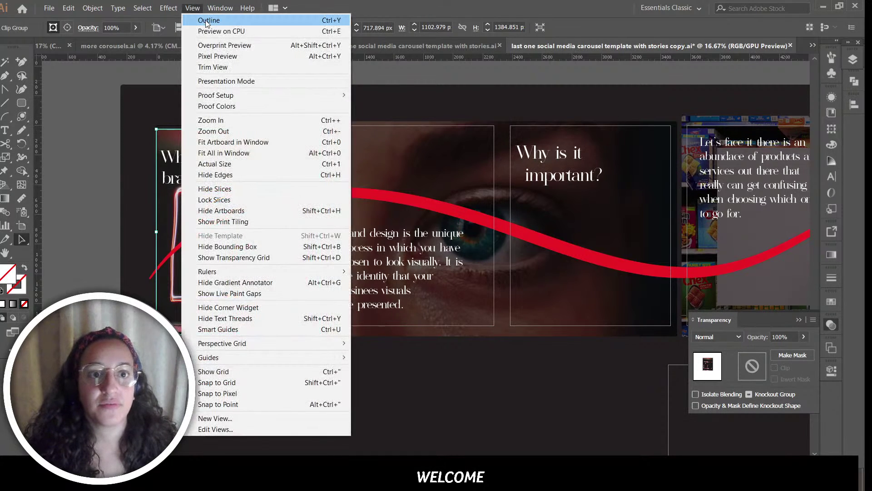
click(255, 79)
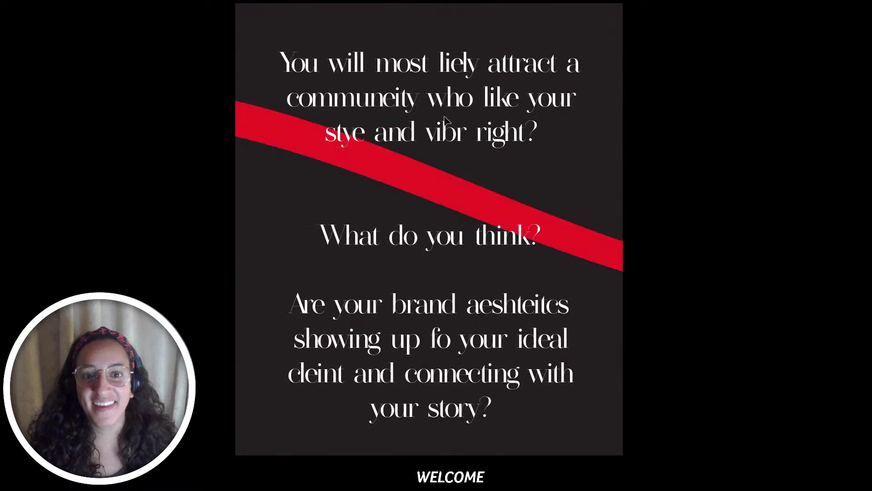
key(Escape)
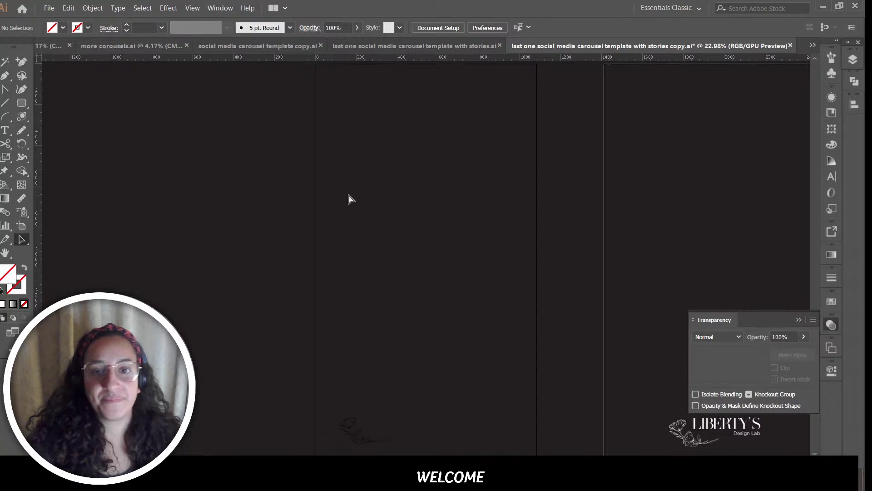
Step: Delete the small Coca-Cola photo inside the cereal shelf's clip group, exit isolation mode and collapse the transparency settings
key(ctrl+minus)
key(ctrl+minus)
key(ctrl+minus)
key(ctrl+minus)
key(ctrl+minus)
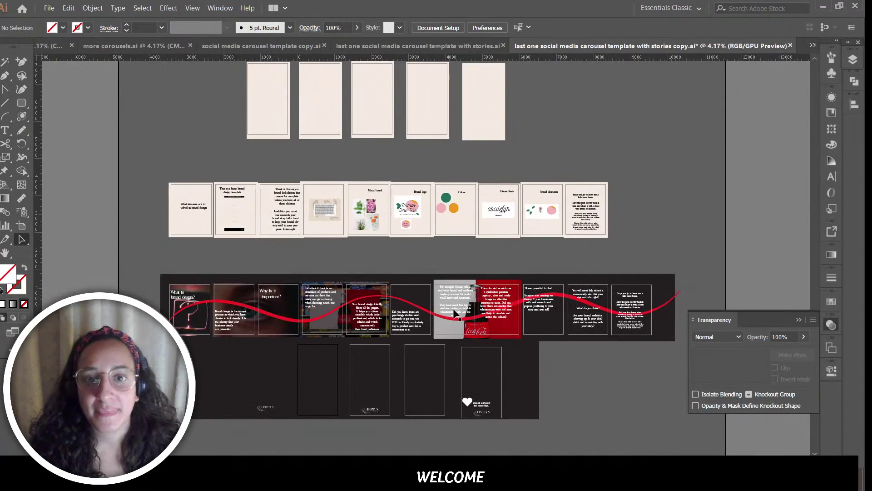
key(ctrl+plus)
key(ctrl+plus)
key(ctrl+plus)
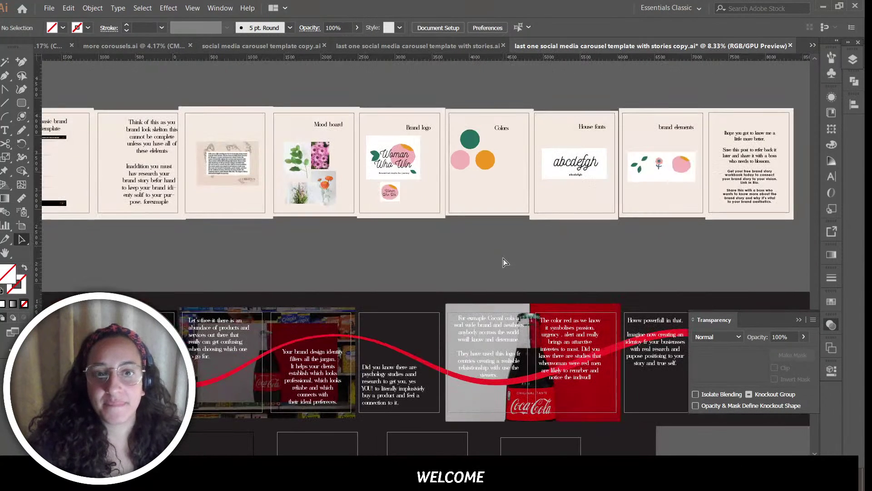
scroll(255, 270, down, 3)
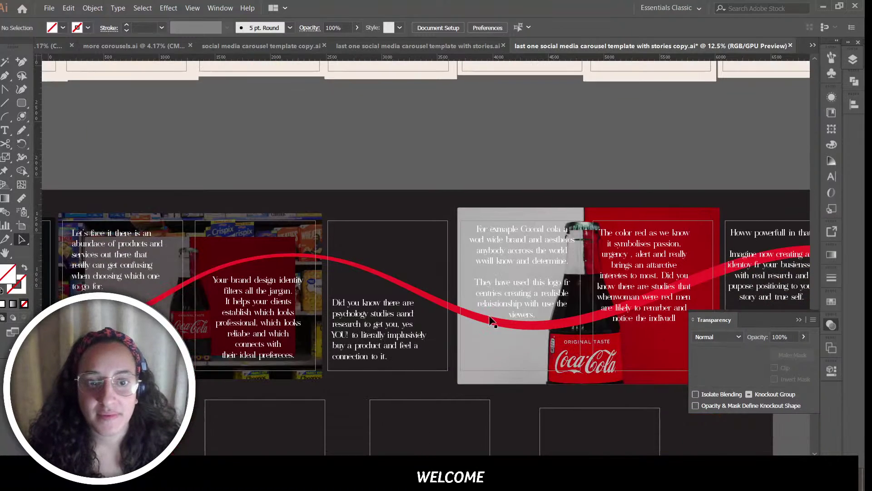
click(232, 256)
double_click(231, 256)
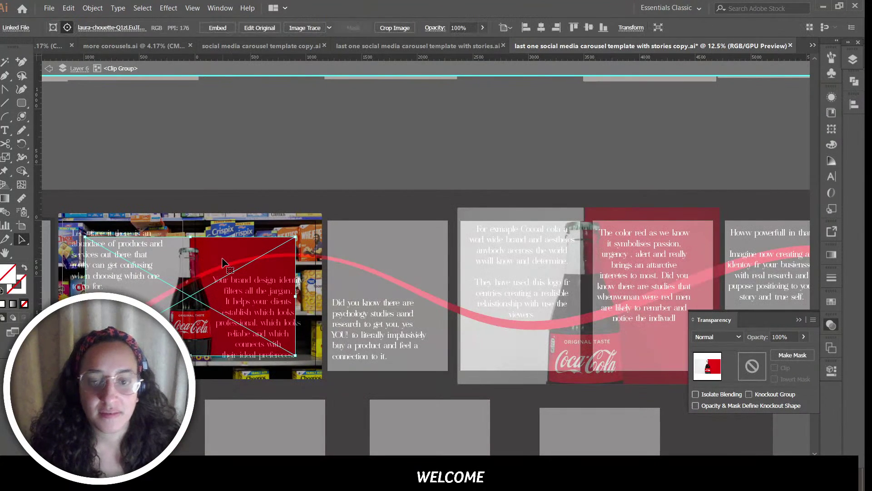
double_click(367, 195)
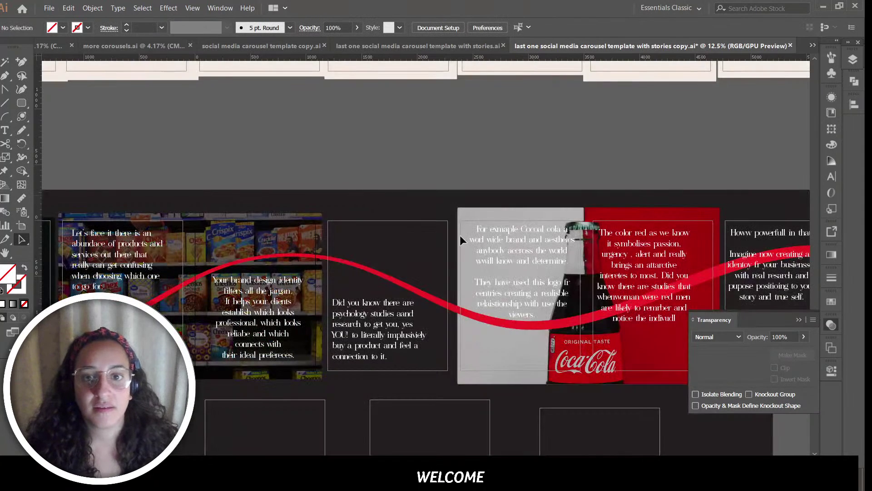
click(798, 321)
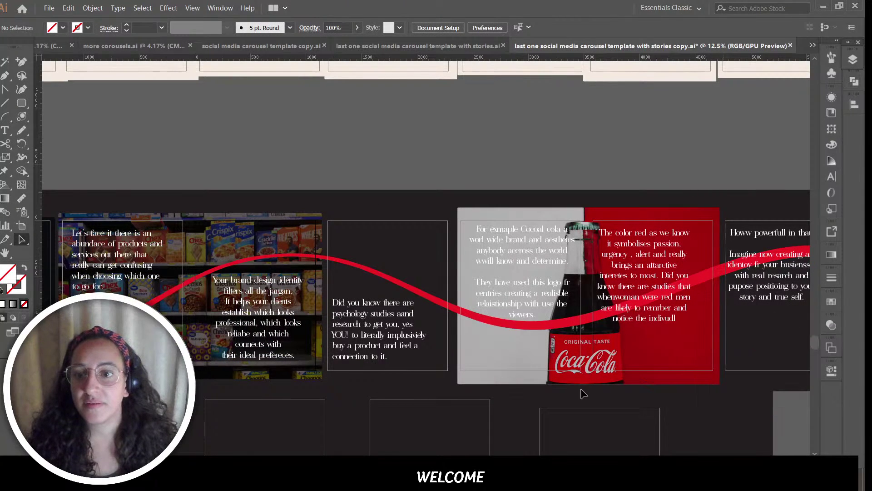
Step: Lock Layer 6 and unlock Layer 5, which holds the red curve
key(ctrl+minus)
key(ctrl+minus)
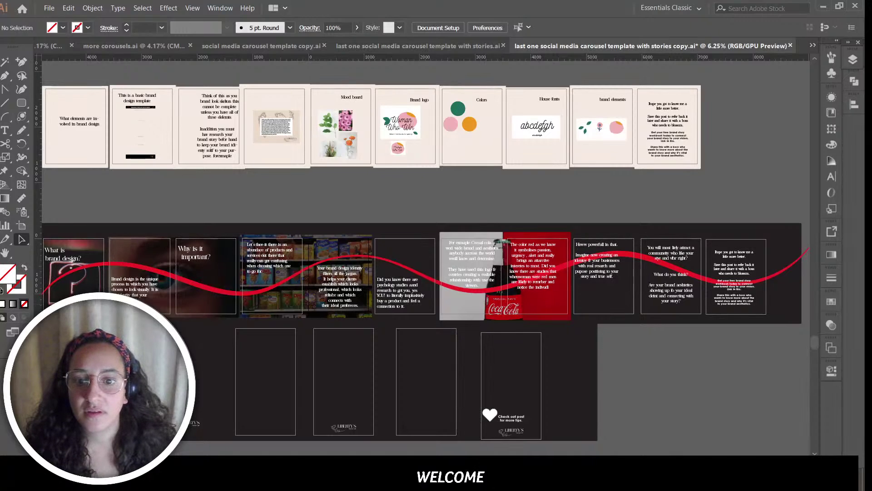
scroll(425, 254, left, 5)
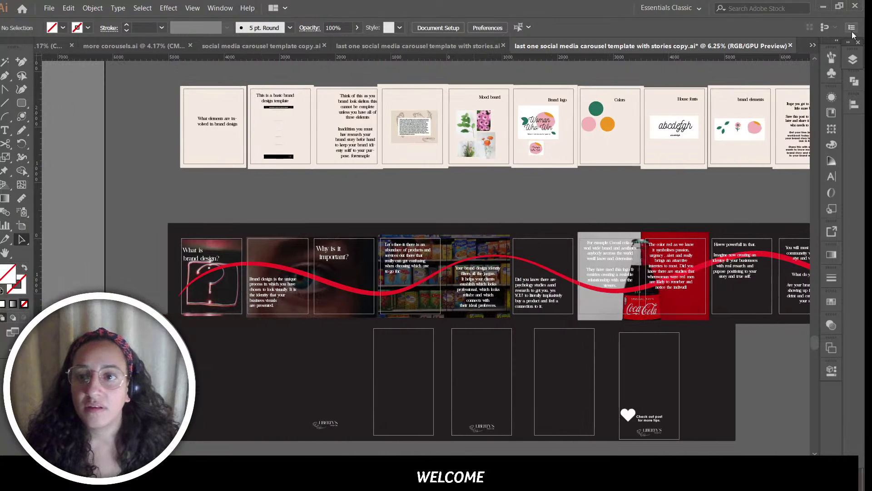
click(849, 62)
click(725, 119)
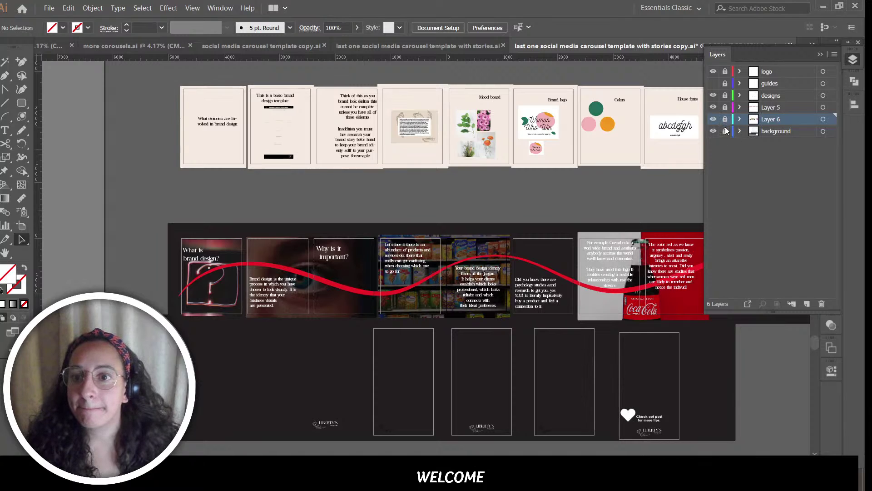
click(725, 107)
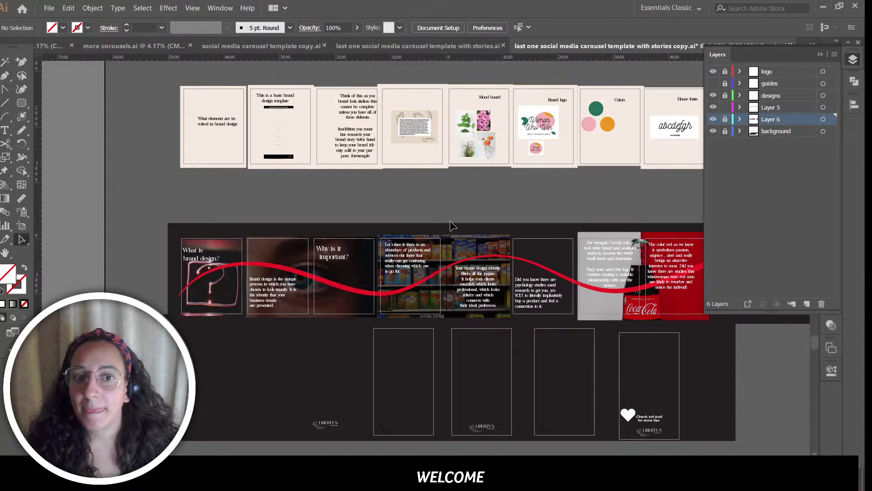
Step: Move the red curve lower and slightly to the left across the carousel slides, then collapse the layer list
click(405, 293)
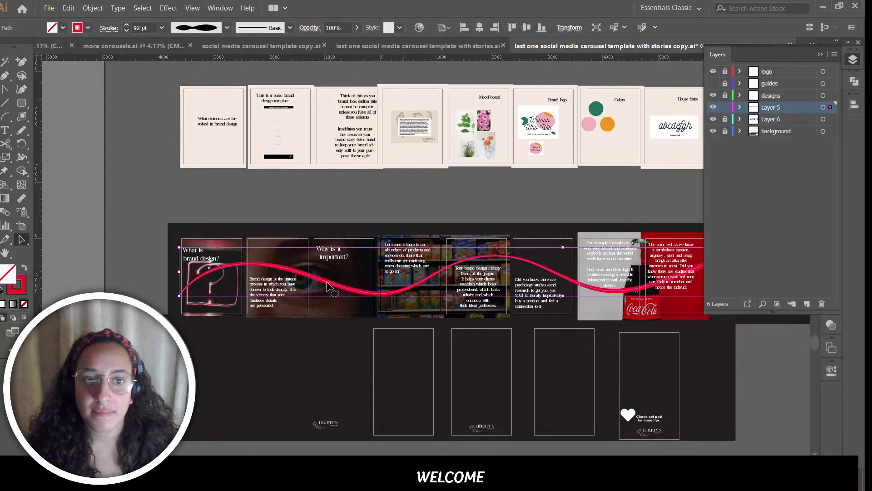
drag(326, 296, 323, 303)
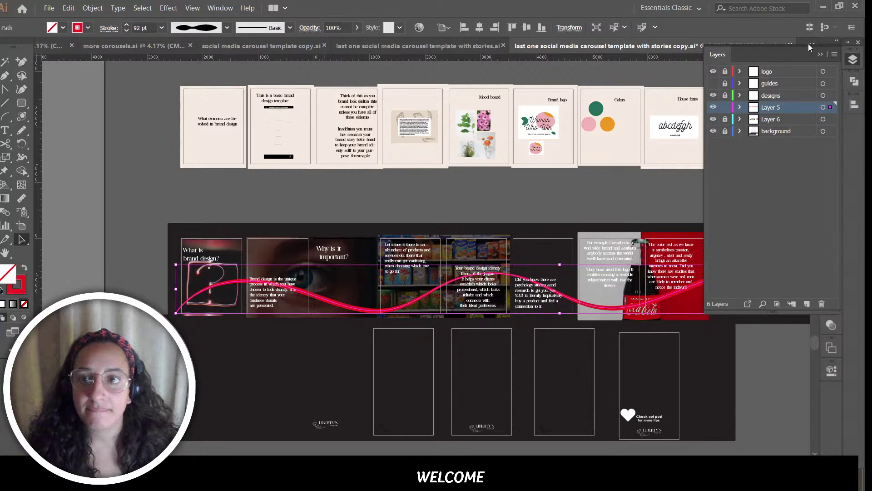
click(819, 55)
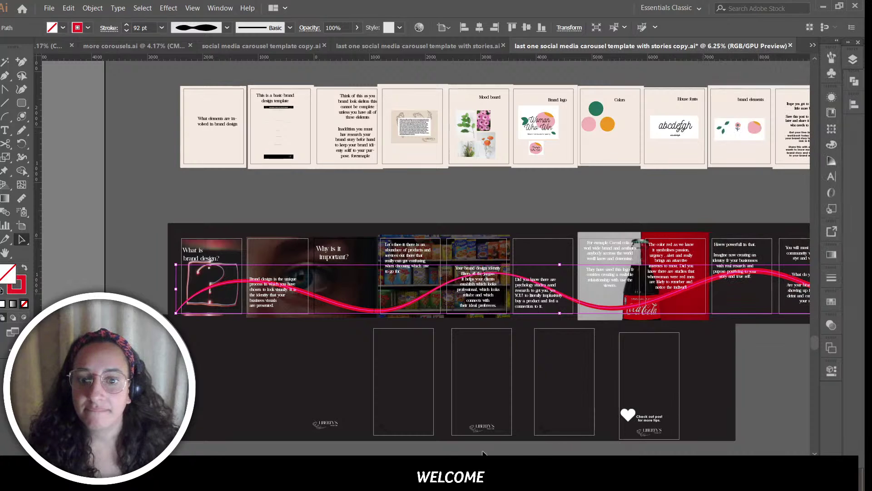
Step: Delete the red curve and draw a new freehand wavy path across the carousel slides with the Pencil tool
scroll(542, 453, right, 6)
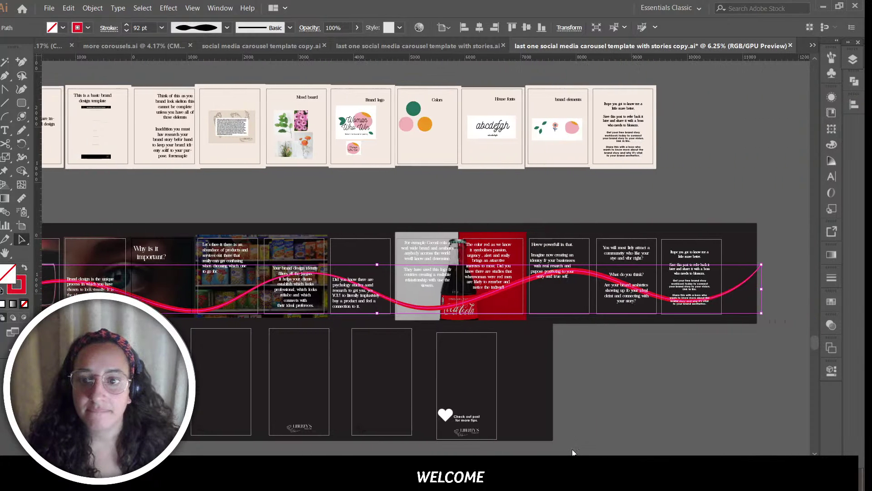
scroll(525, 446, left, 2)
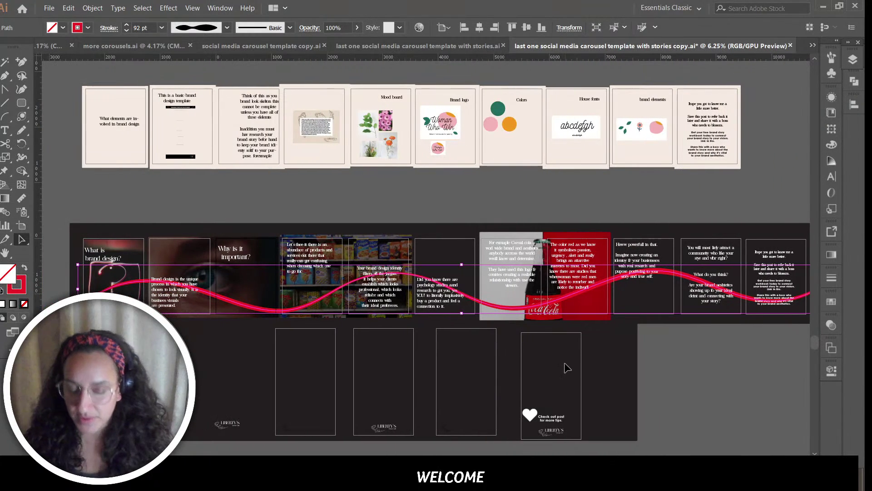
key(Delete)
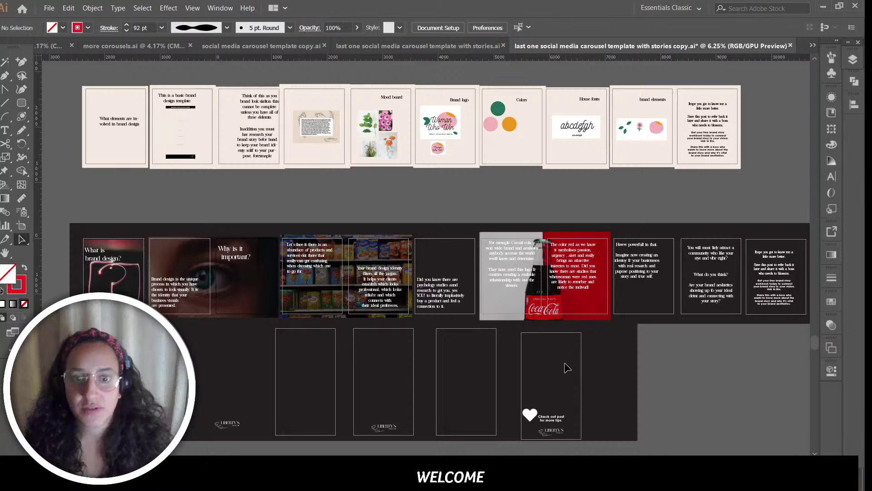
click(22, 130)
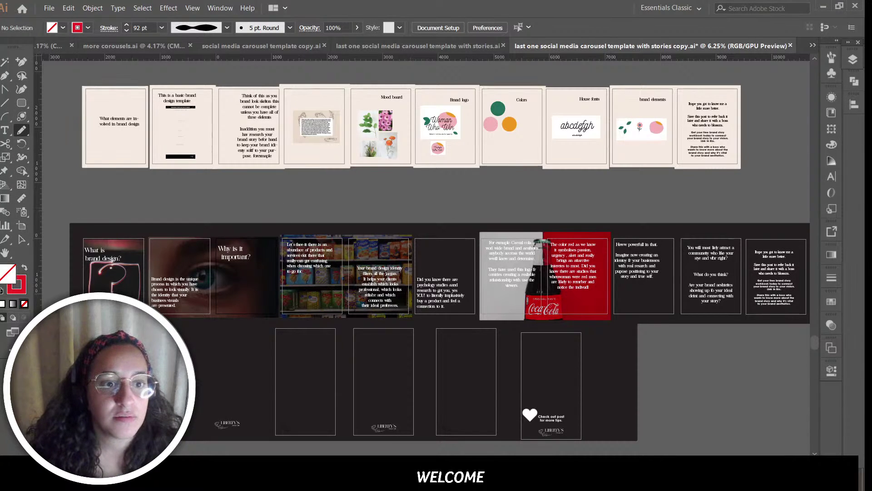
mouse_move(121, 293)
mouse_down()
mouse_move(154, 273)
mouse_move(197, 274)
mouse_move(268, 303)
mouse_move(387, 256)
mouse_move(506, 309)
mouse_move(599, 310)
mouse_move(670, 278)
mouse_move(741, 268)
mouse_move(854, 268)
mouse_up()
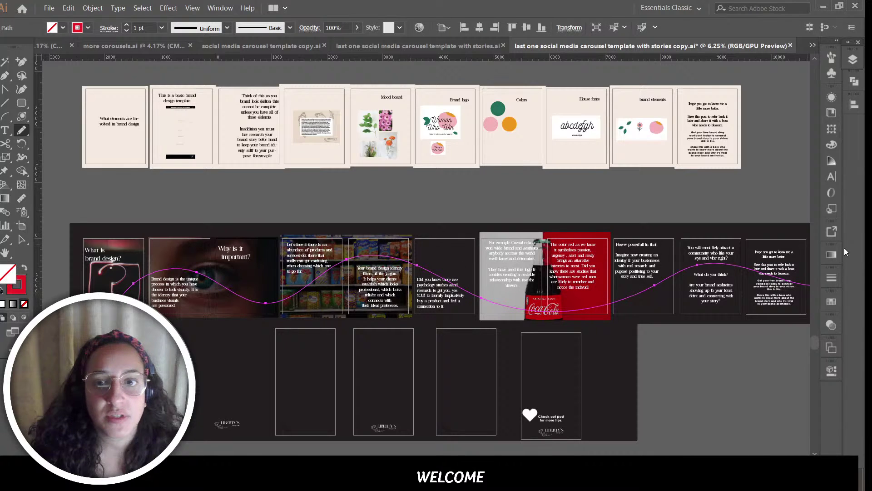
Step: Raise the new wavy path's stroke weight to 29 pt
click(127, 25)
click(128, 25)
click(127, 25)
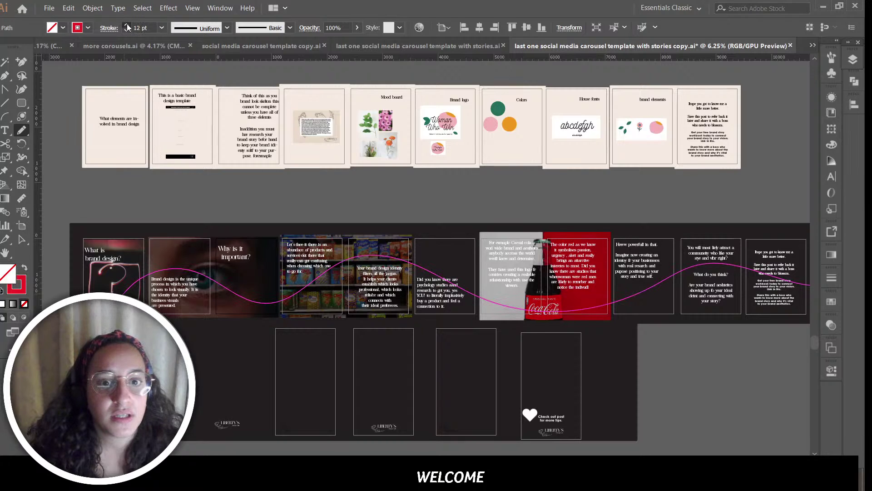
click(127, 25)
click(128, 26)
click(128, 25)
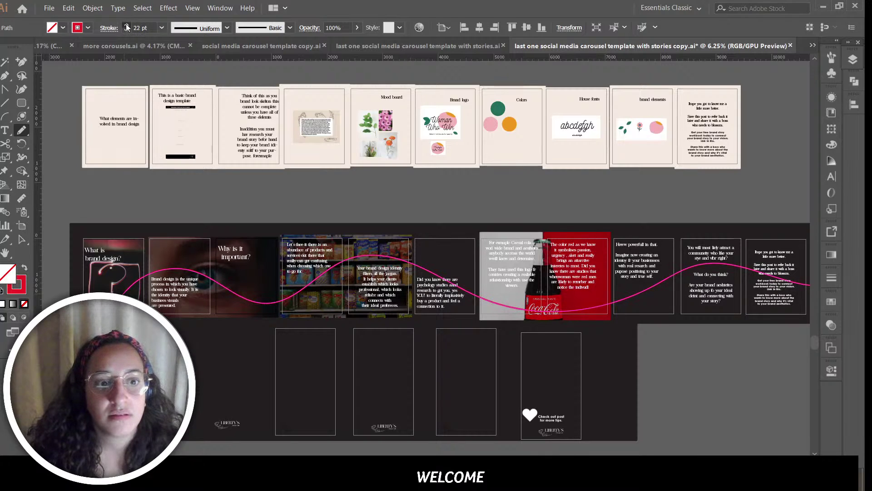
click(127, 25)
click(127, 26)
click(127, 25)
click(127, 25)
click(127, 25)
click(127, 26)
click(127, 26)
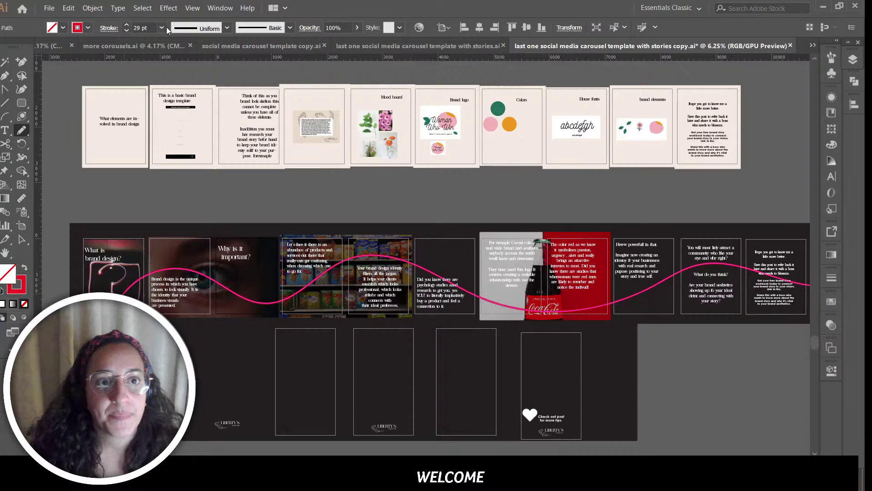
Step: Apply the width profile that tapers at both ends to the wavy path and increase its stroke weight to 64 pt
click(227, 29)
click(206, 131)
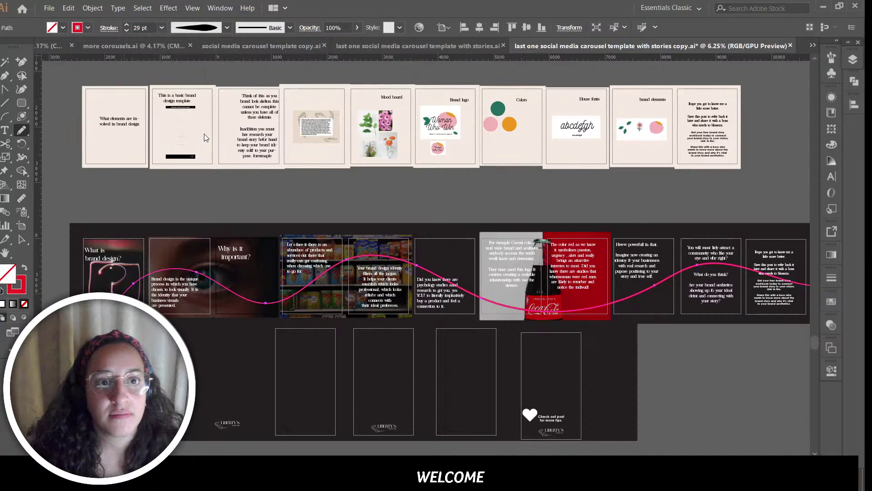
click(227, 28)
click(209, 71)
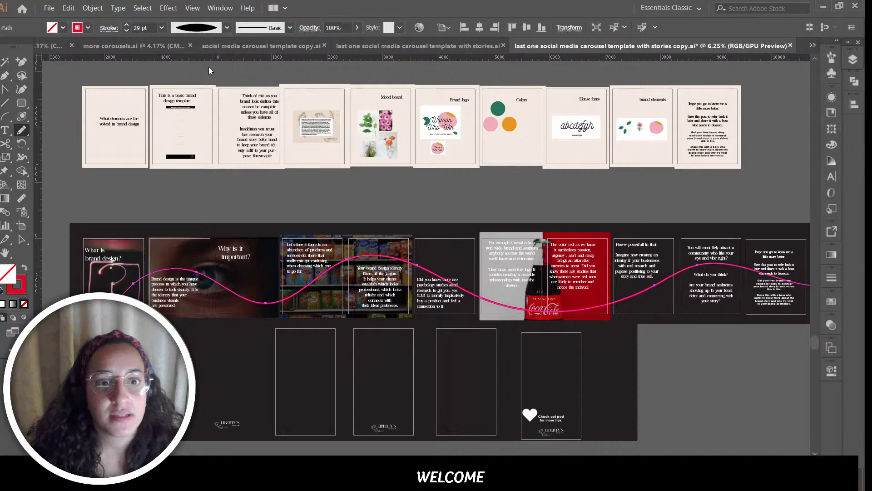
click(126, 25)
click(127, 25)
click(126, 25)
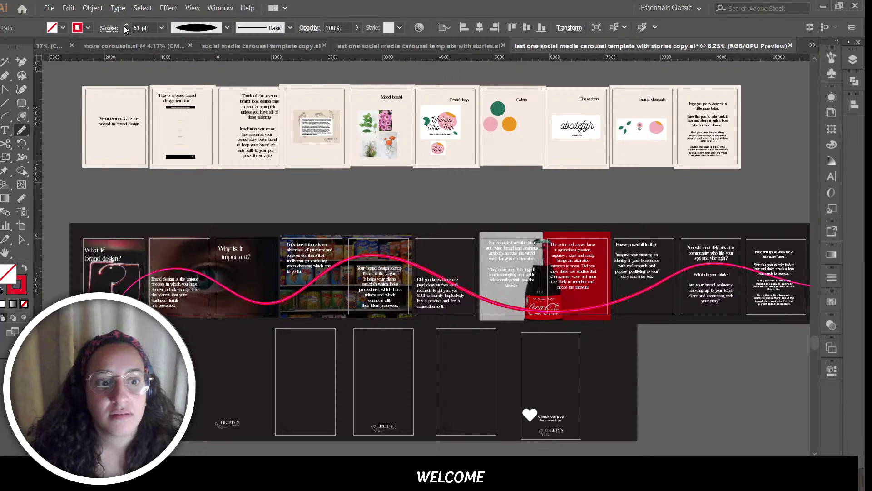
click(126, 25)
click(126, 25)
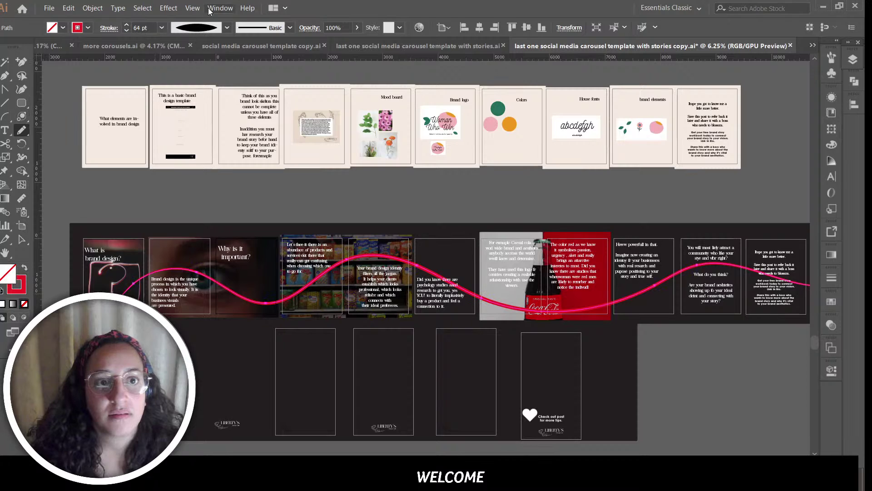
Step: Switch the wavy path to the width profile with alternating thick and thin sections, and deselect it
click(227, 28)
click(211, 82)
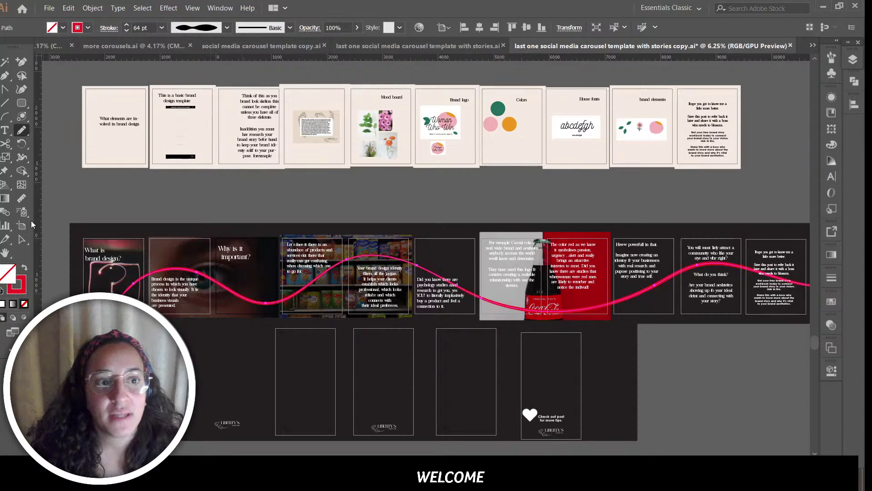
click(22, 239)
click(119, 199)
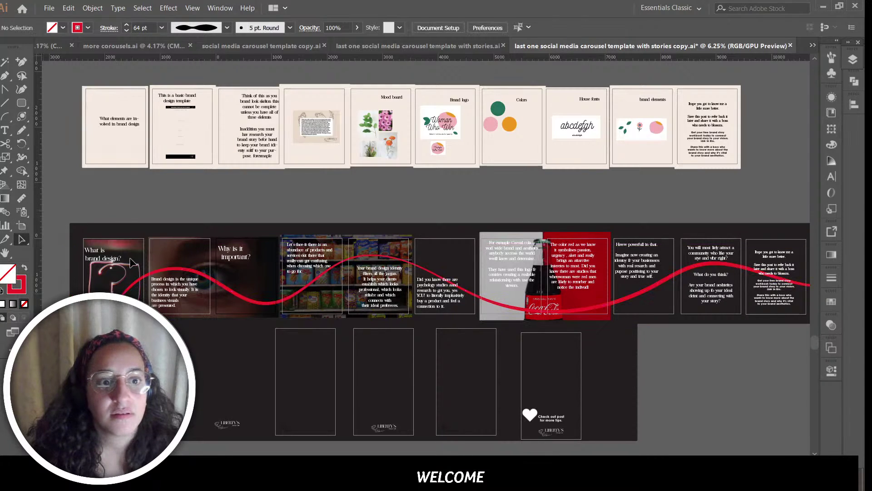
Step: Preview the slides with the new curve in Presentation Mode, then return to the editing view
click(192, 8)
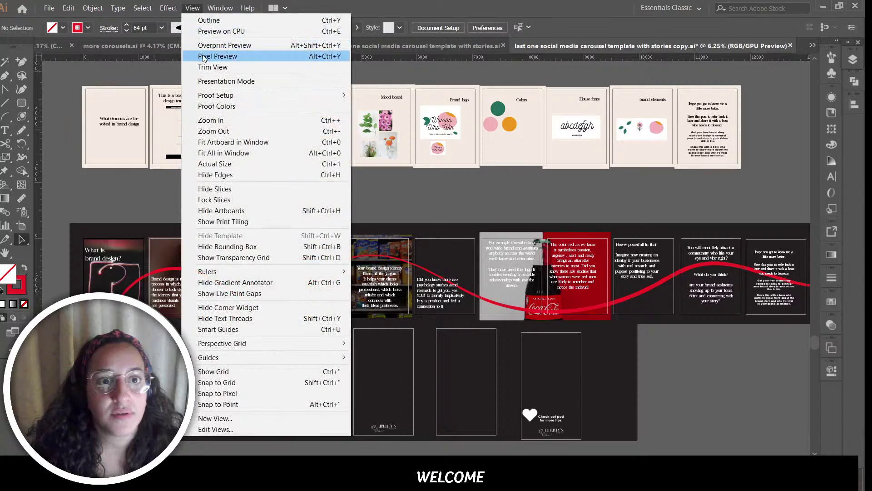
click(207, 82)
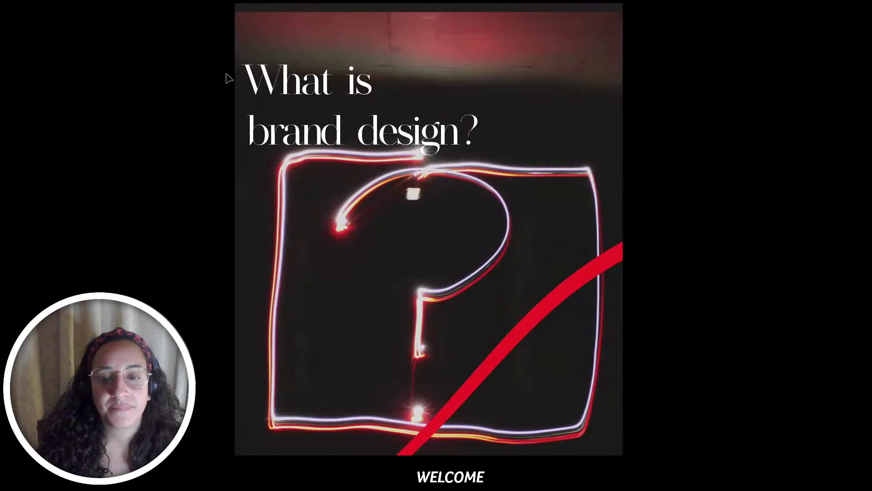
key(Right)
key(Right)
key(Right)
key(Right)
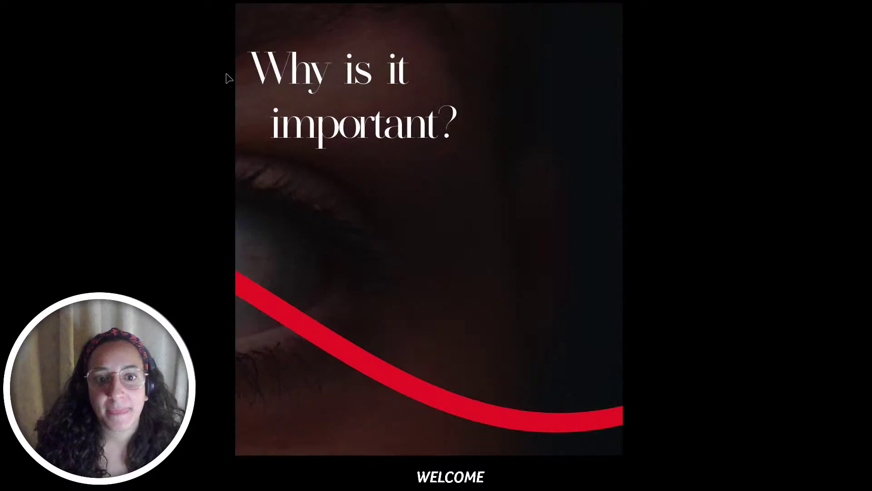
key(Right)
key(Right)
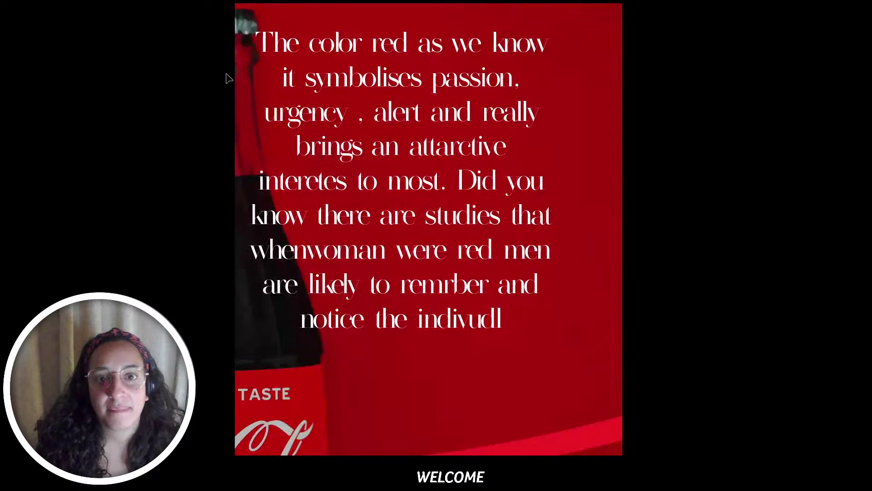
key(Right)
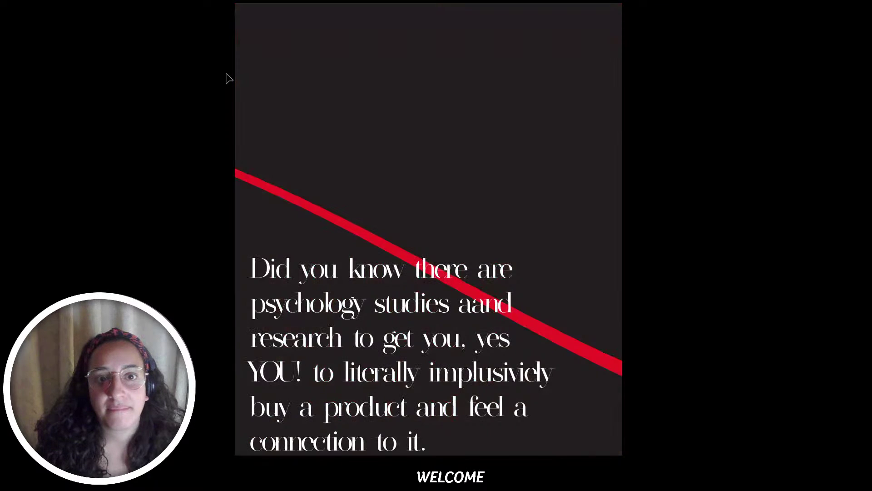
key(Right)
key(Right)
key(Right)
key(Right)
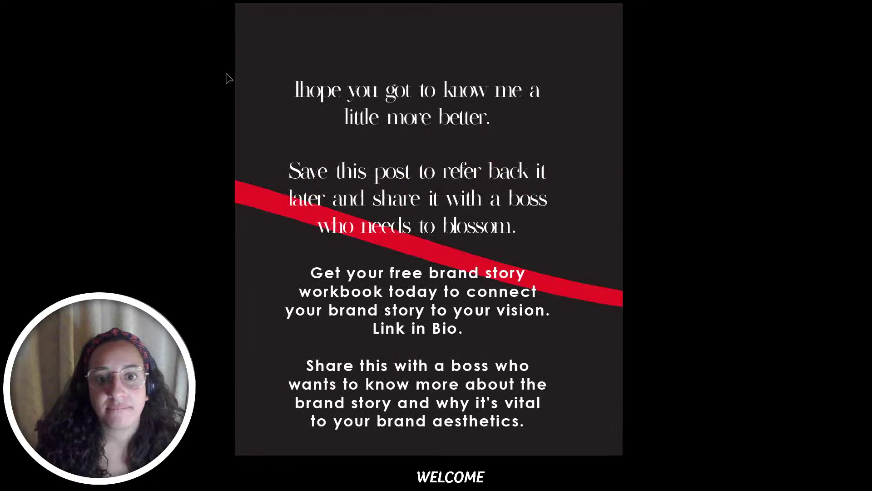
key(Escape)
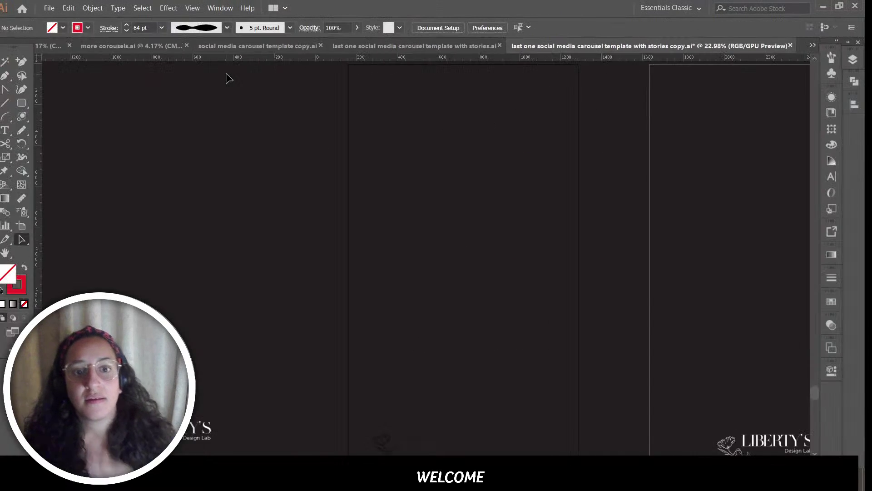
Step: Select the red curve near the first two slides and thicken its stroke to 105 pt
scroll(372, 357, left, 10)
scroll(372, 355, up, 4)
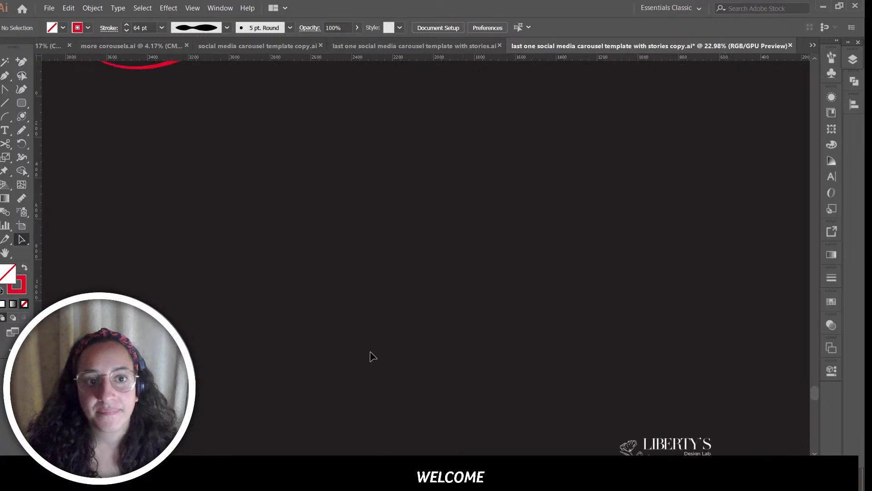
scroll(377, 344, up, 5)
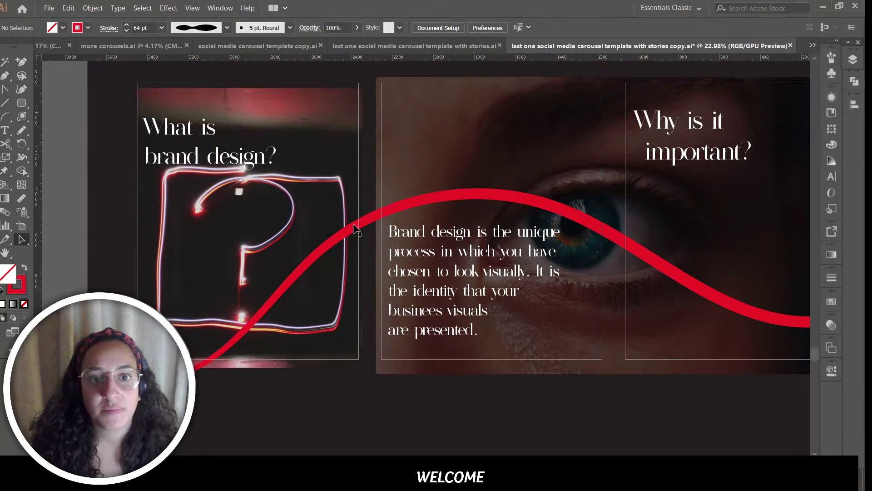
click(366, 227)
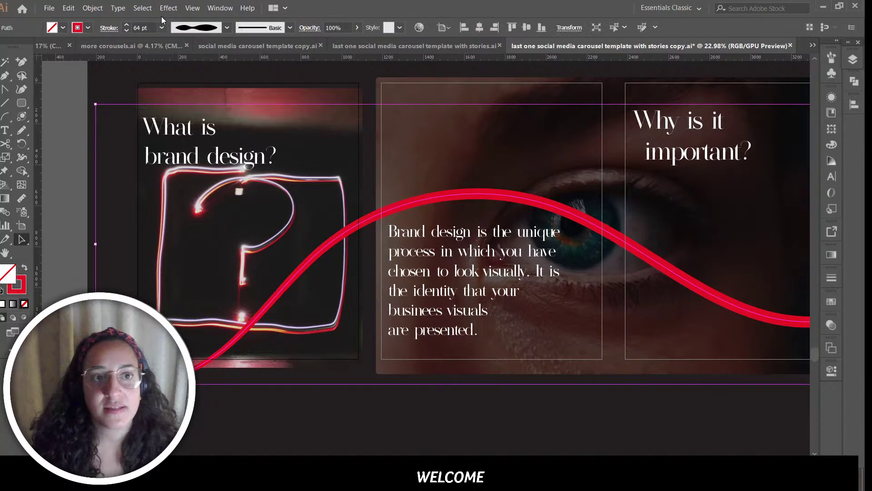
click(126, 26)
click(126, 25)
click(126, 26)
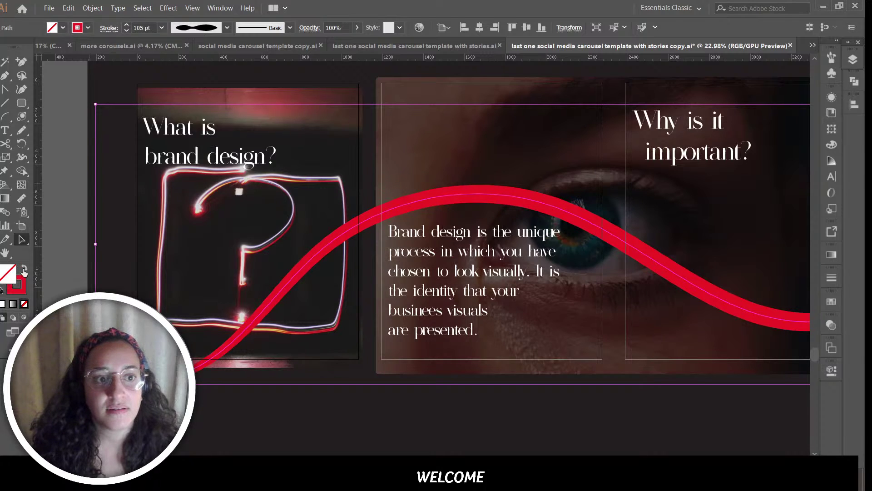
Step: Convert the red curve's stroke into a filled shape with Outline Stroke
click(24, 271)
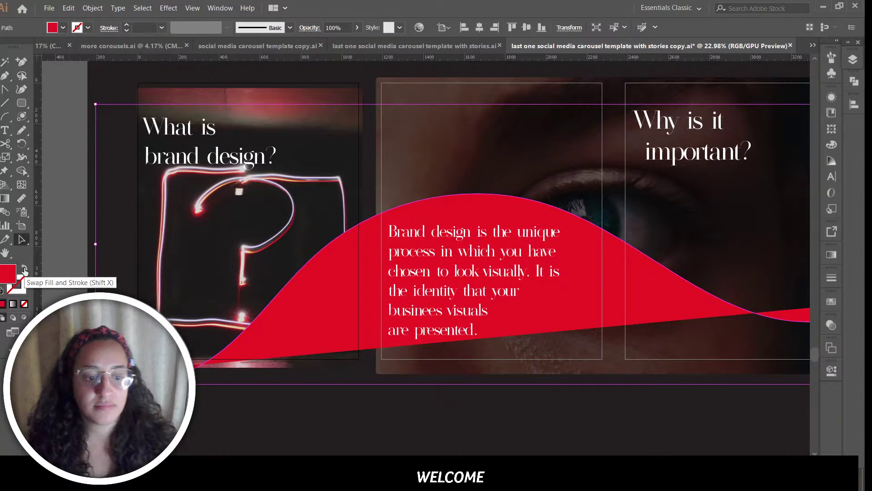
click(24, 271)
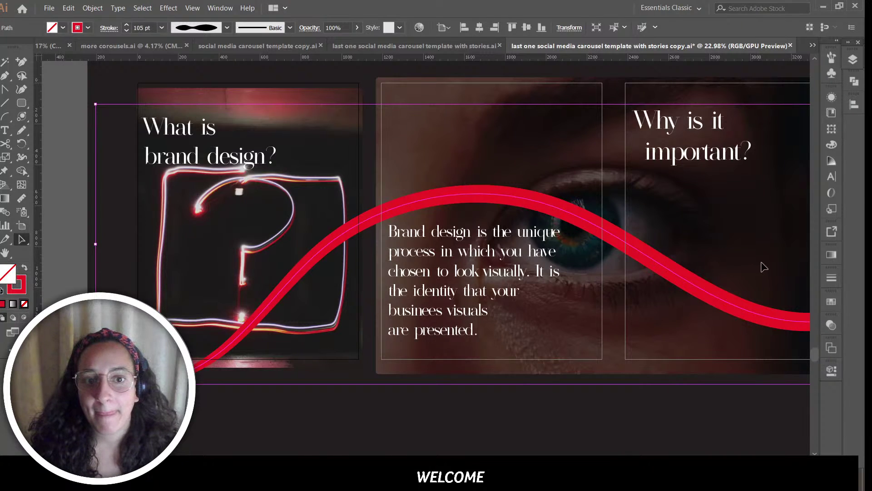
click(92, 8)
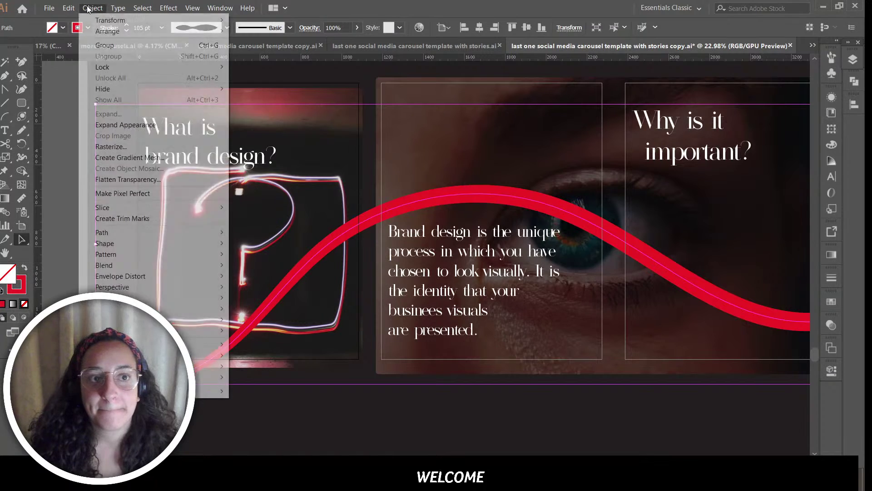
mouse_move(169, 229)
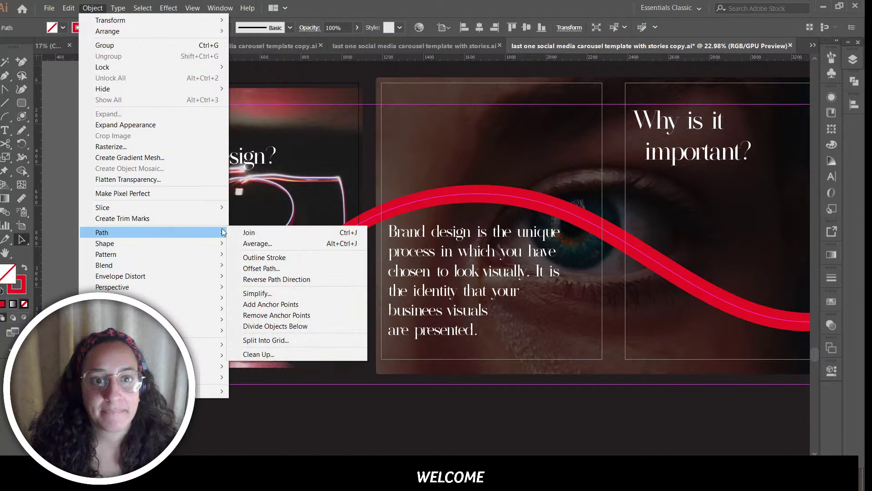
click(275, 255)
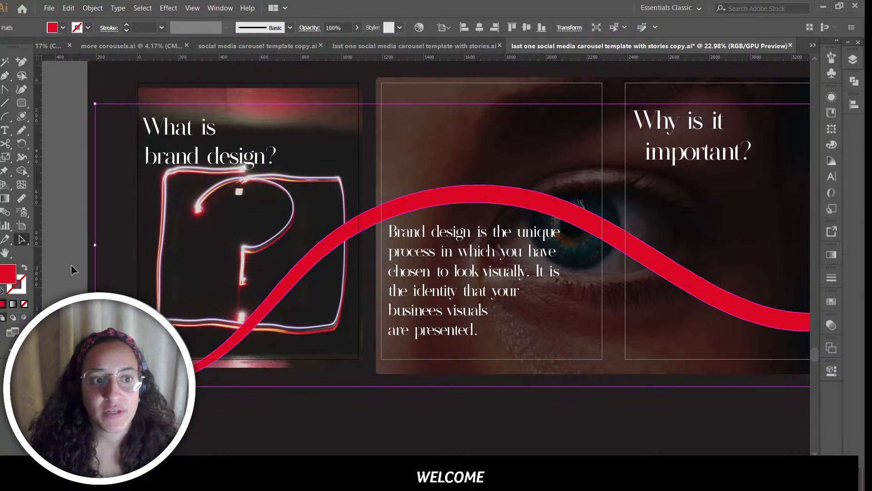
Step: Give the outlined red curve a white stroke
click(25, 289)
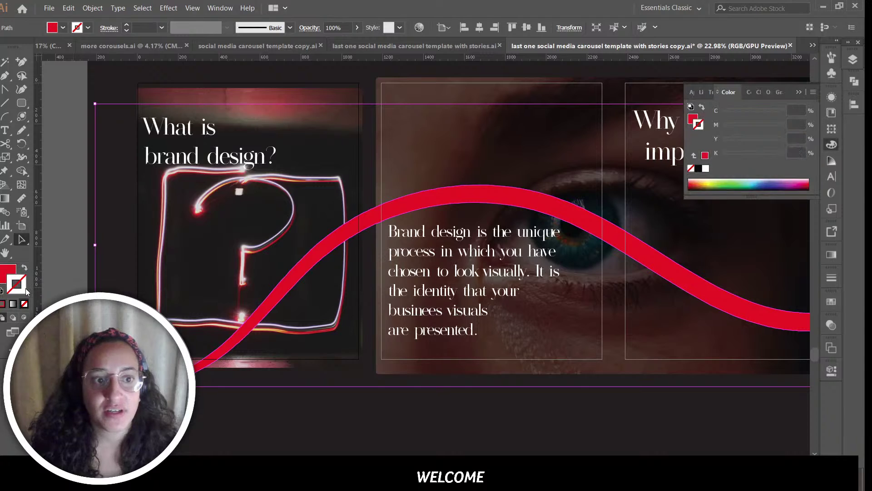
click(88, 30)
click(16, 55)
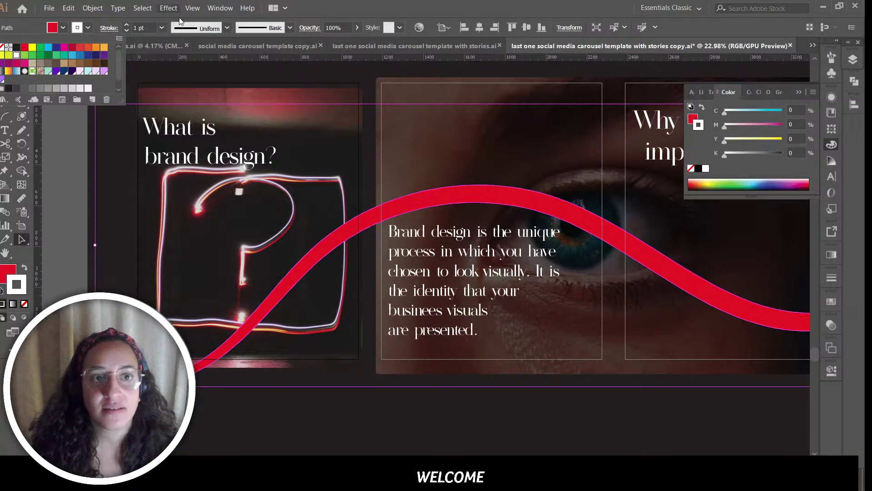
Step: Set the white outline of the red wave path to a 20 pt stroke weight
click(125, 25)
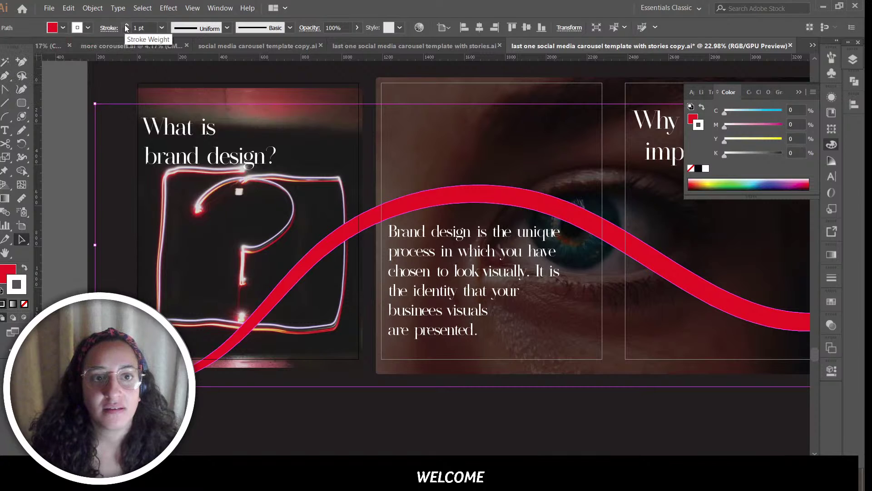
click(129, 26)
click(129, 25)
click(129, 25)
click(129, 26)
click(129, 25)
click(129, 26)
click(129, 26)
click(129, 25)
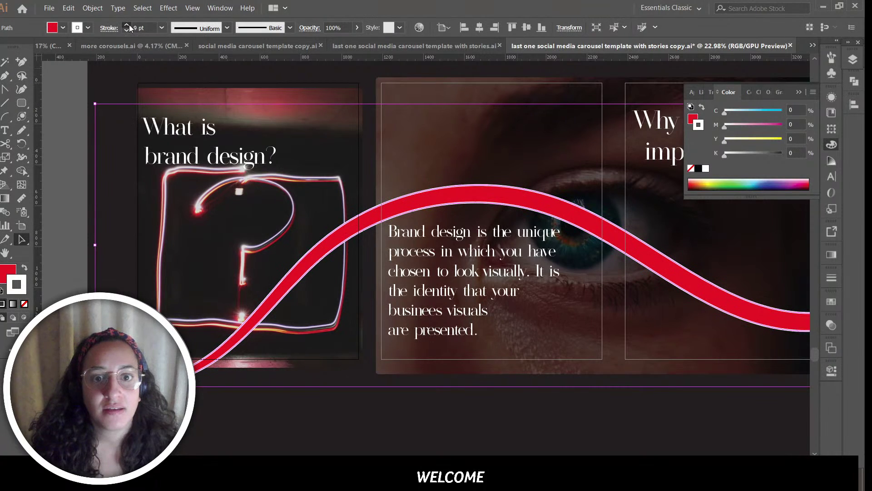
click(129, 25)
click(129, 25)
click(129, 26)
click(129, 25)
click(129, 25)
click(129, 25)
click(129, 25)
click(129, 26)
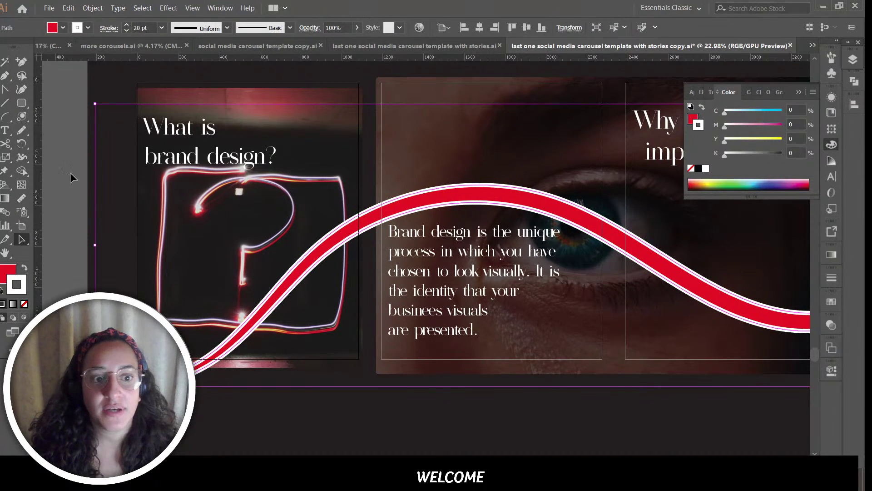
click(64, 223)
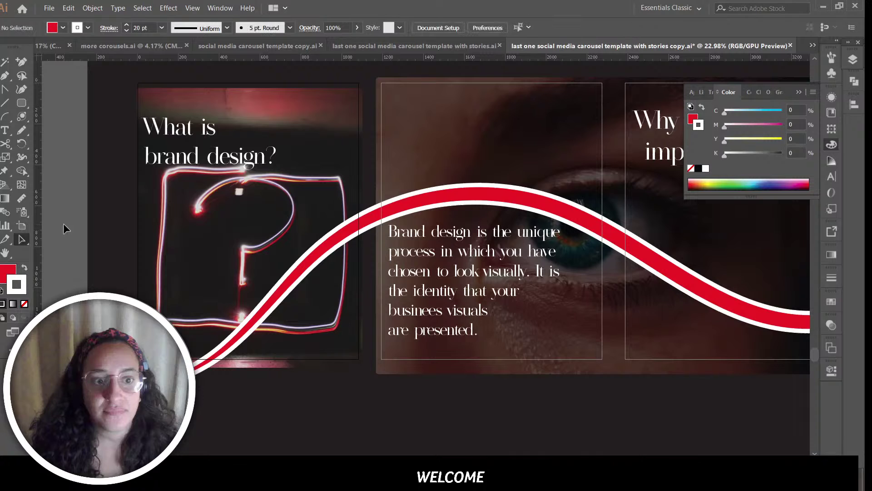
Step: Preview the artboards in Presentation Mode, paging through the carousel slides from the first one to the blank story artboard
click(192, 8)
click(205, 82)
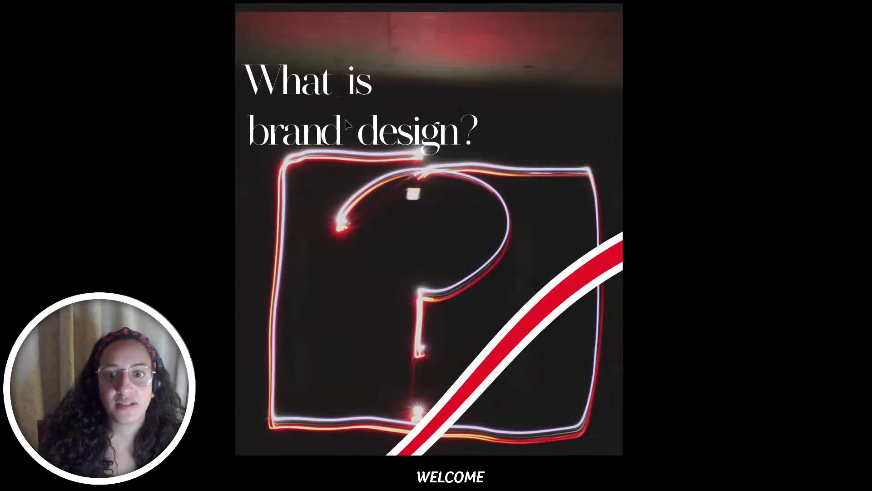
key(Right)
key(Right)
key(Right)
key(Right)
key(Right)
key(Right)
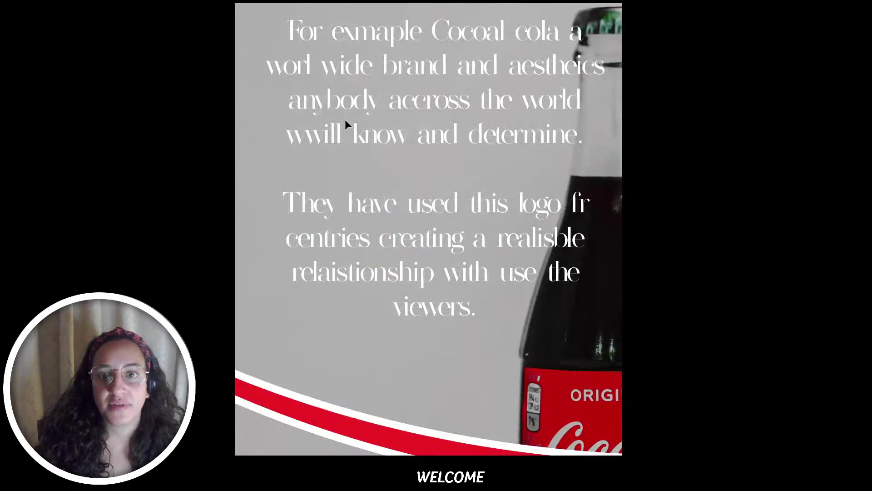
key(Right)
key(Right)
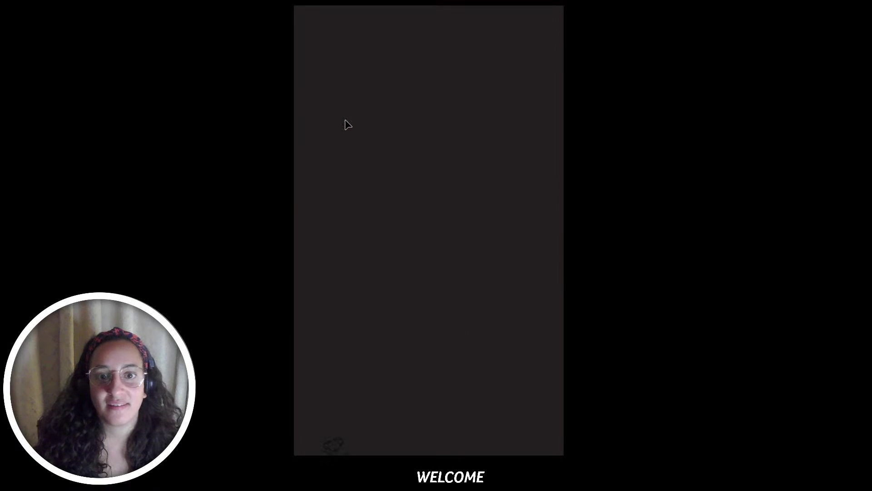
key(Escape)
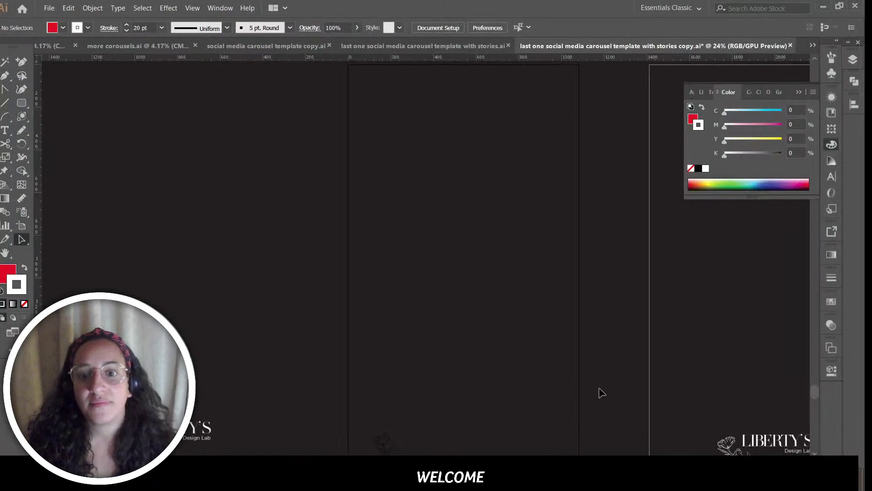
Step: Lock Layer 5 and unlock the designs layer so the slide text can be edited
key(ctrl+0)
scroll(426, 258, left, 8)
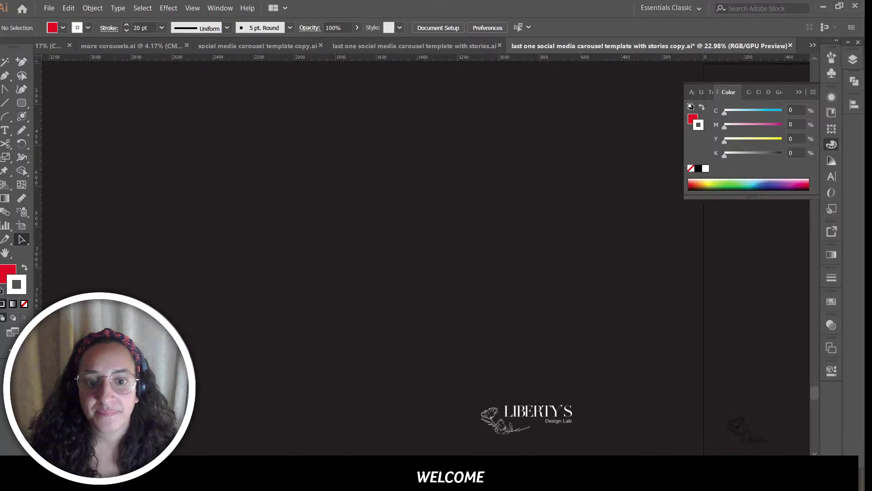
scroll(456, 352, left, 5)
scroll(455, 353, up, 10)
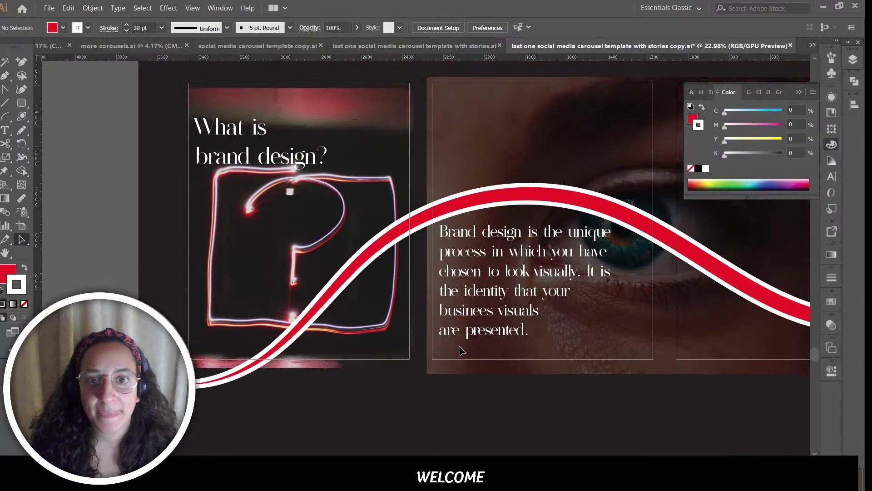
scroll(461, 350, up, 3)
scroll(492, 453, right, 15)
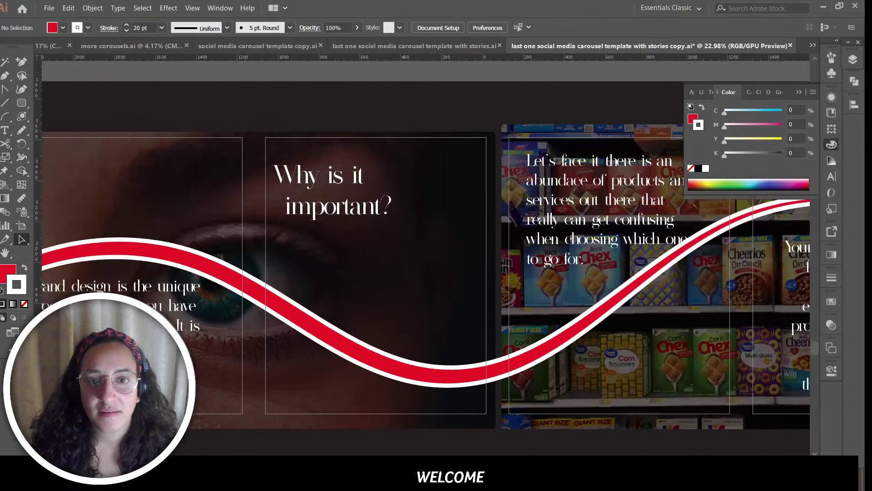
scroll(492, 453, right, 8)
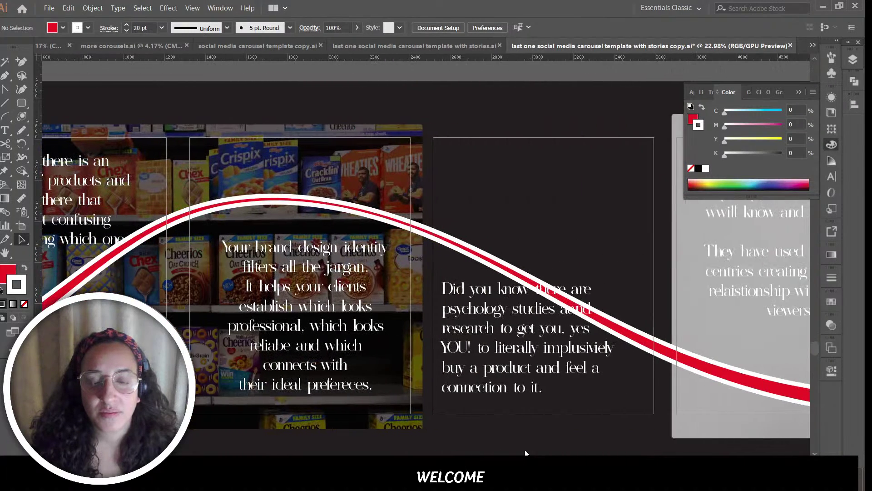
click(853, 60)
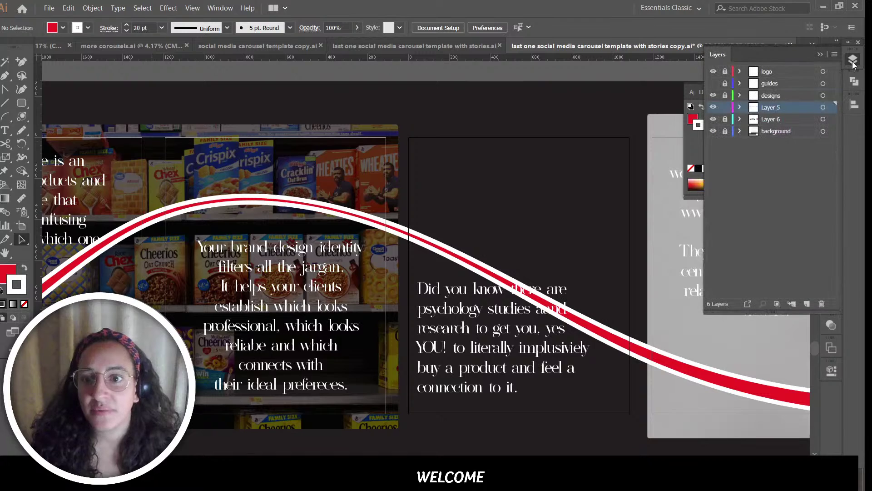
click(725, 107)
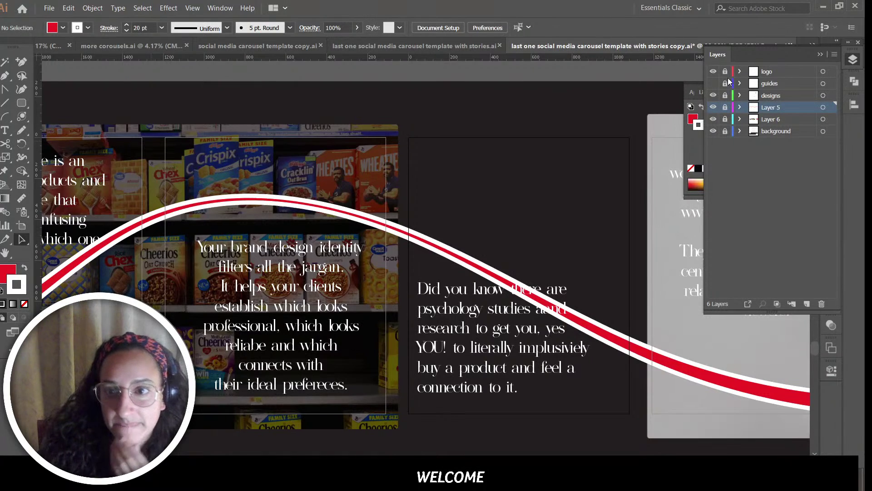
click(726, 96)
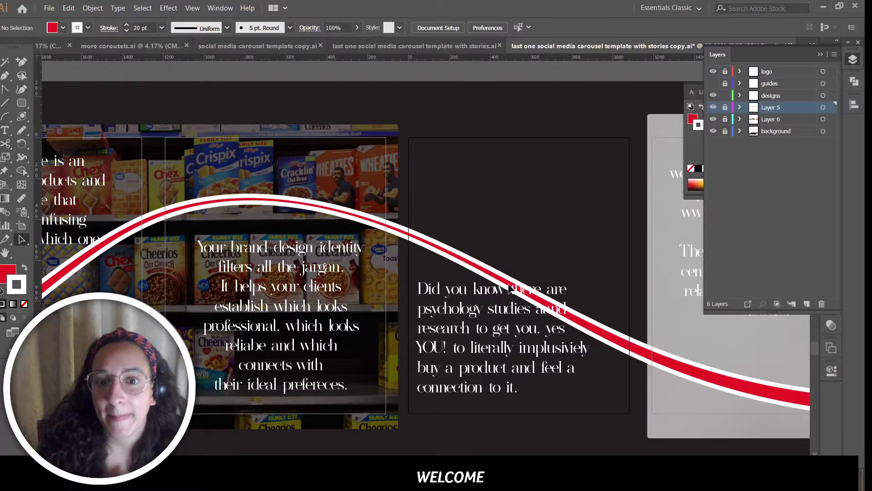
Step: Move the "Did you know" text above the wave on its slide, widen its text box and align the paragraph right
click(449, 344)
drag(449, 344, 451, 210)
drag(594, 212, 623, 210)
drag(521, 223, 521, 219)
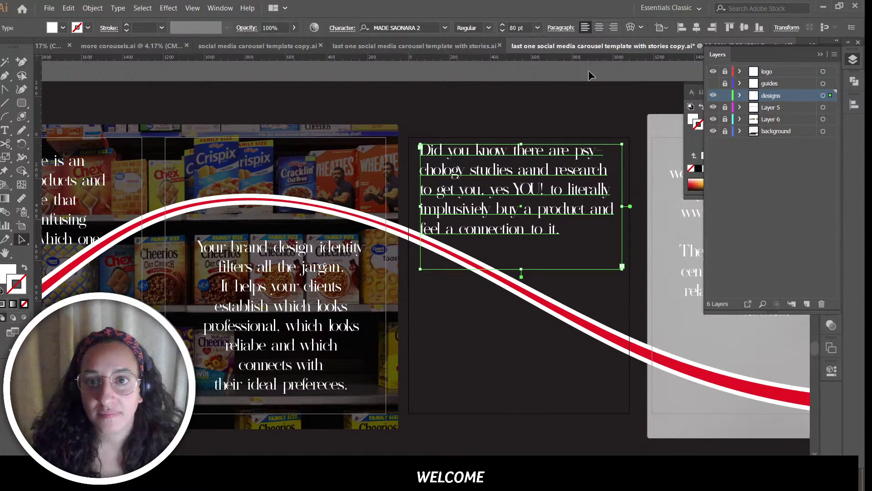
click(616, 29)
drag(583, 213, 585, 224)
click(532, 389)
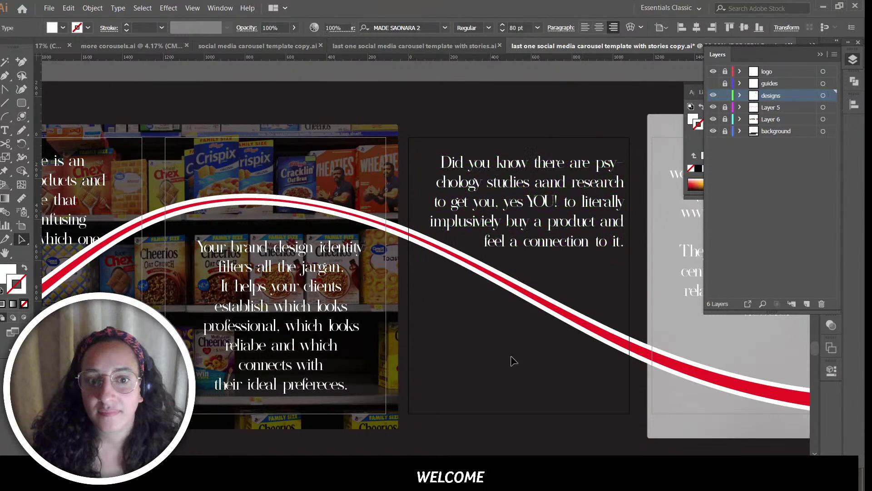
Step: Place the arrow beside the "What is brand design?" heading on the first slide and reflect it across the vertical axis
scroll(425, 273, right, 5)
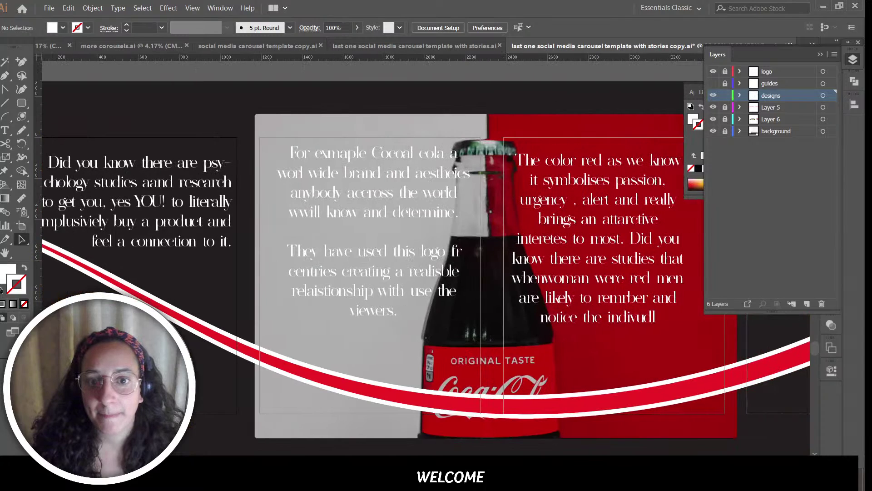
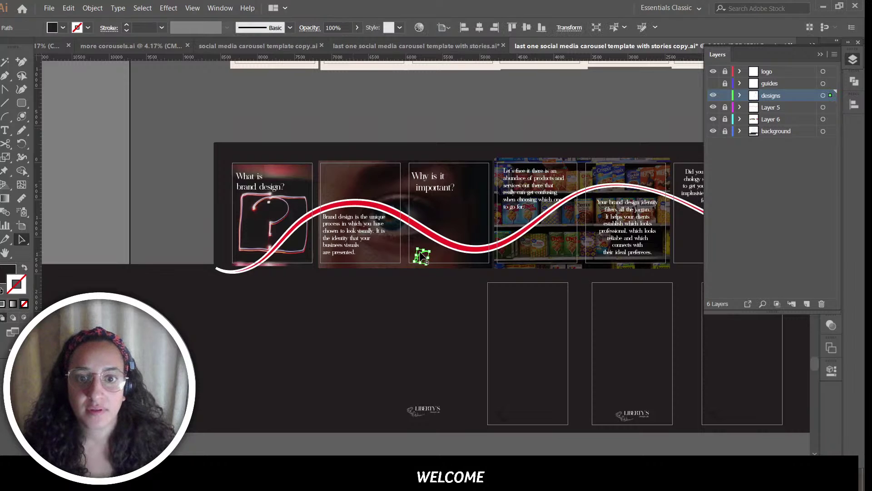
drag(426, 260, 314, 184)
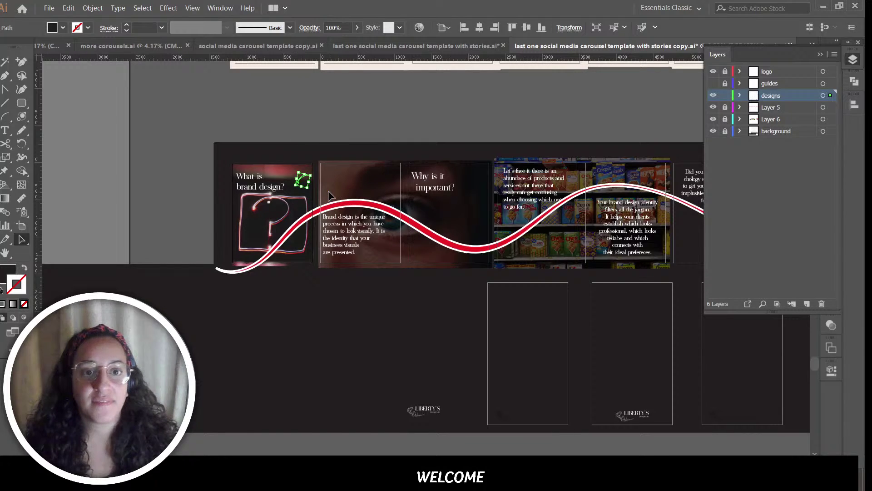
click(93, 8)
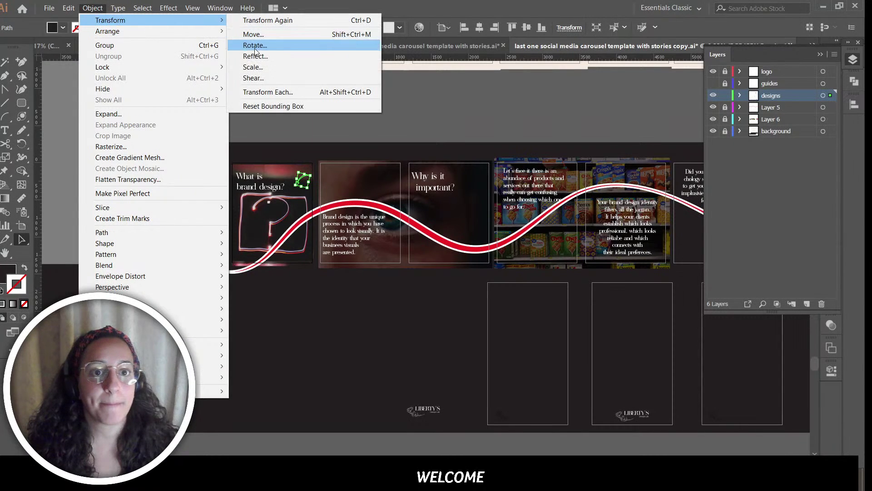
click(257, 53)
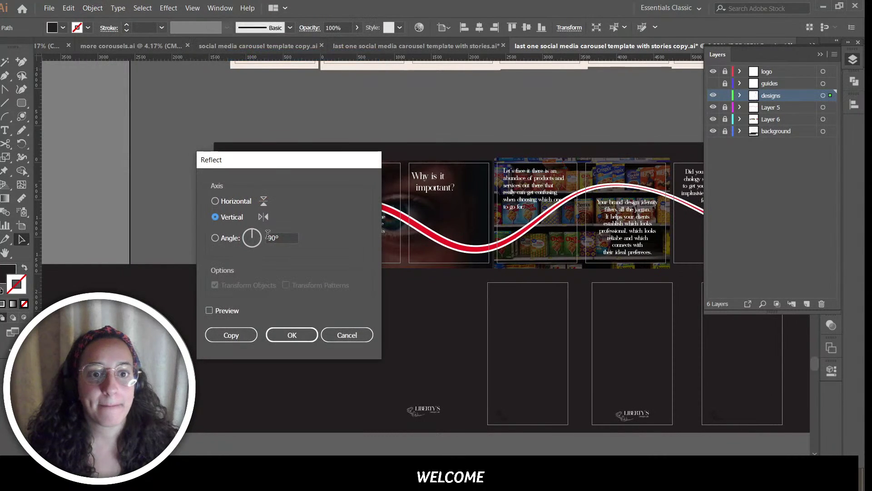
click(295, 337)
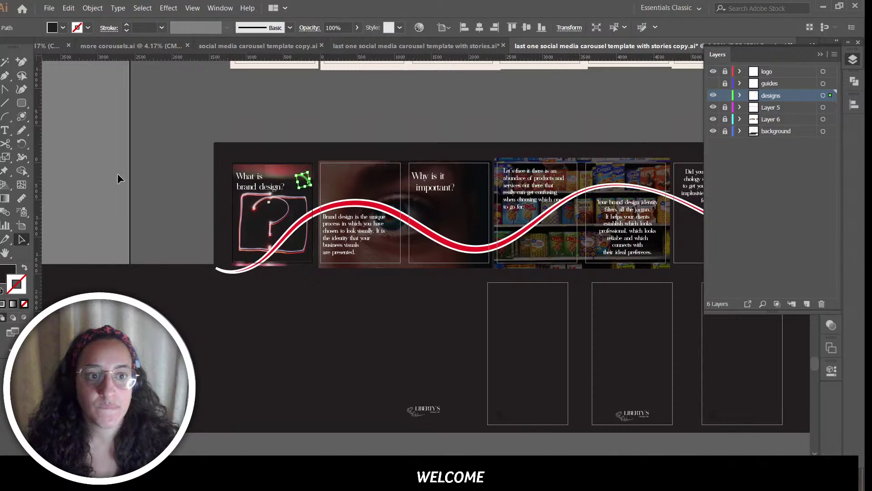
Step: Change the arrow's fill colour to white
click(8, 271)
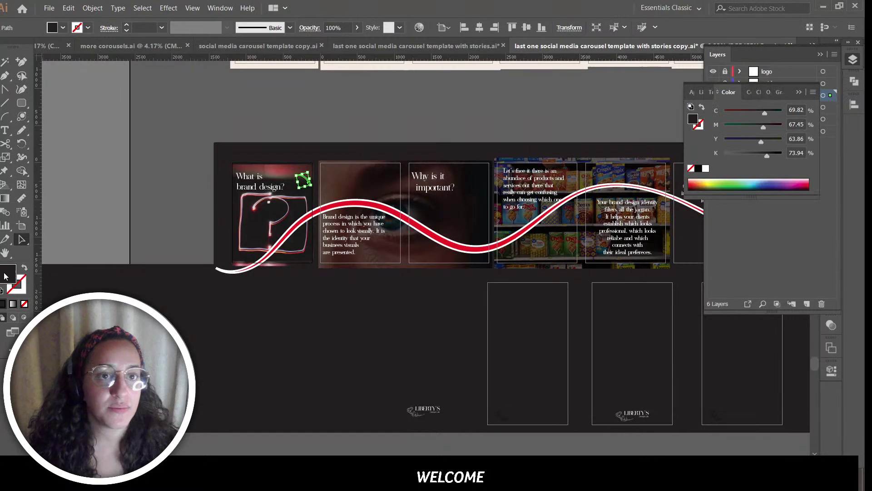
click(63, 29)
click(16, 55)
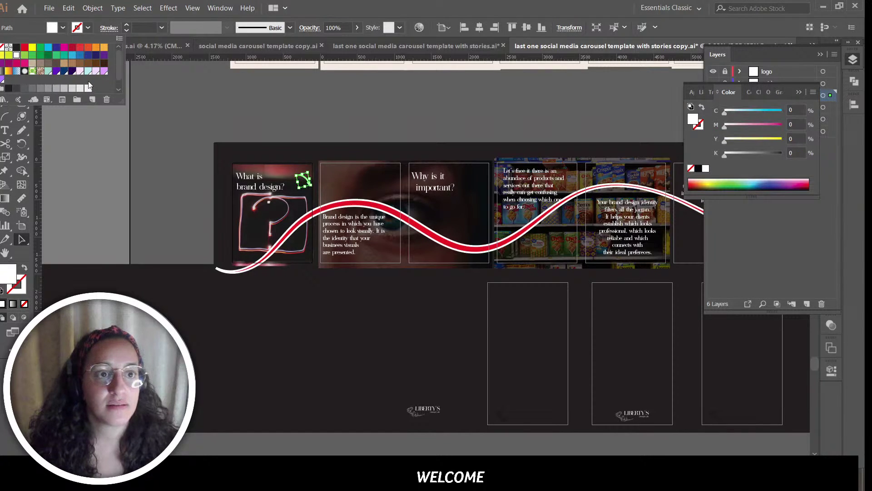
click(164, 110)
click(261, 102)
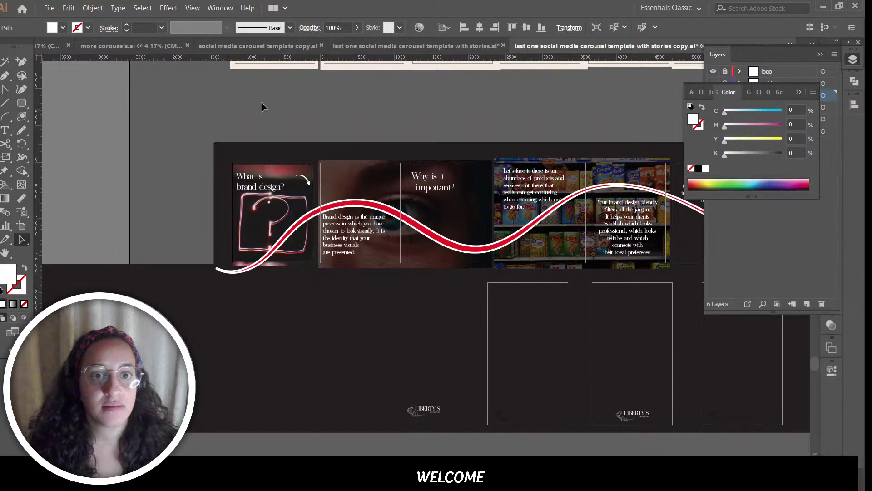
Step: Rotate the white arrow to point toward the second slide and shift it slightly down and inward from the first slide's edge
click(305, 181)
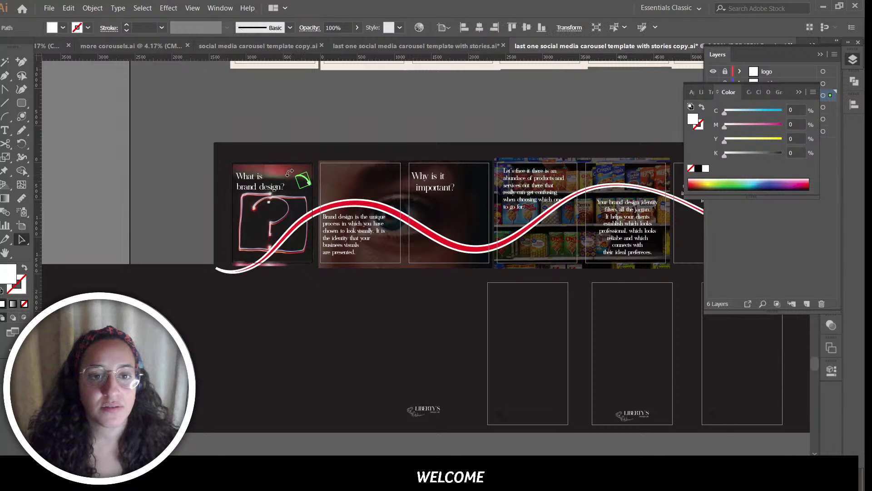
drag(290, 173, 287, 180)
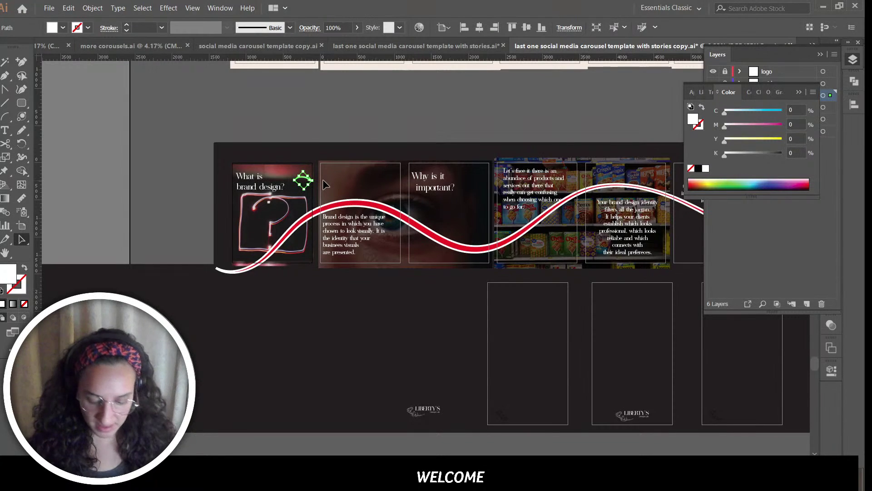
key(ctrl+plus)
key(ctrl+plus)
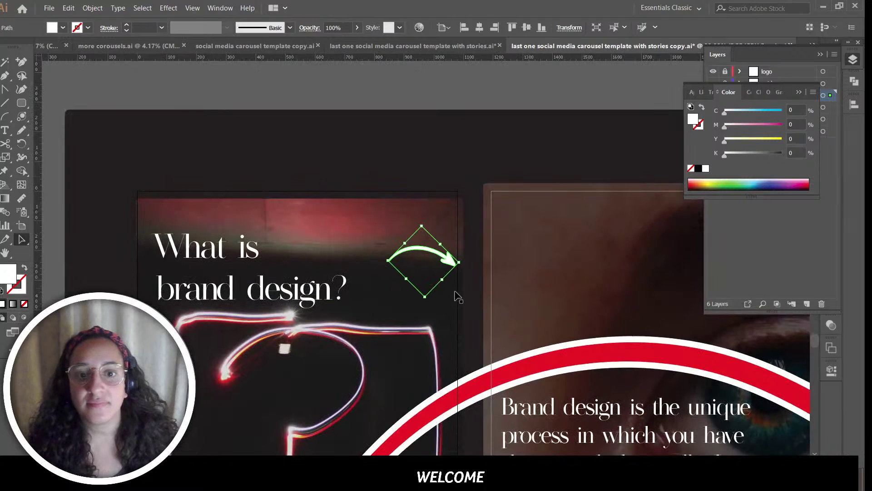
drag(427, 252, 417, 277)
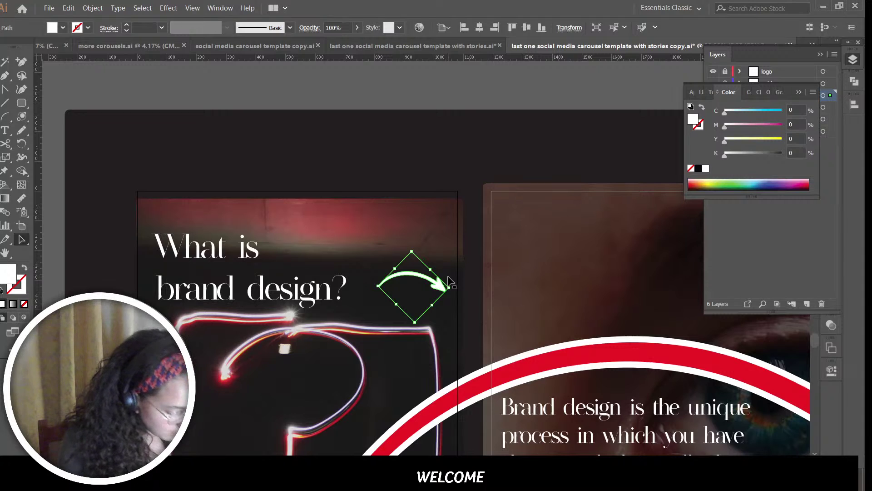
click(468, 130)
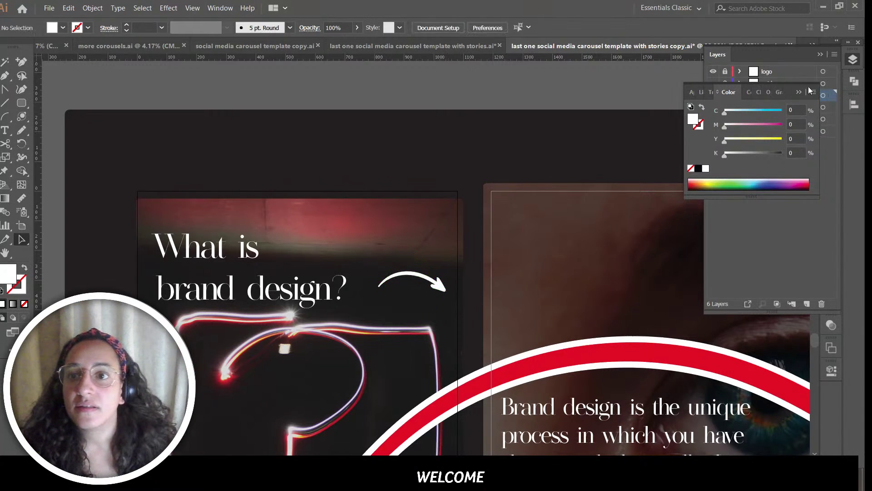
Step: Collapse the Color and Layers panels and examine the wave, arrow and text across the first three slides
click(810, 91)
click(821, 55)
scroll(543, 295, down, 3)
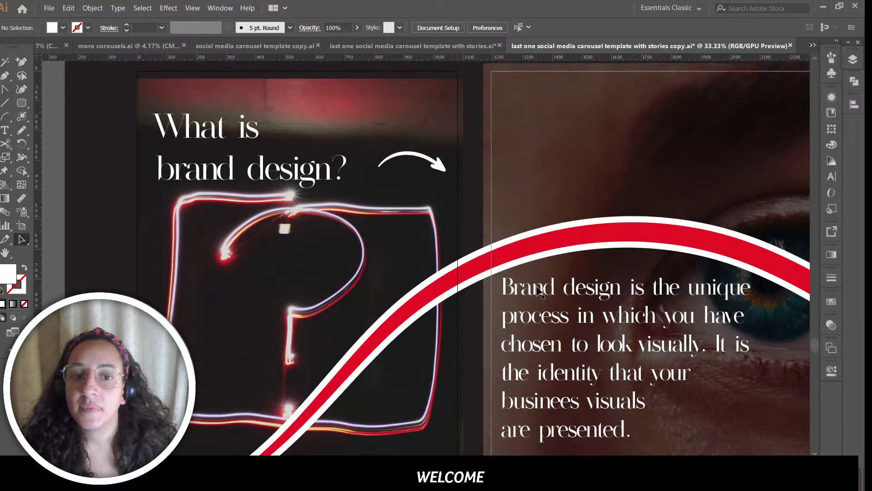
scroll(538, 291, down, 1)
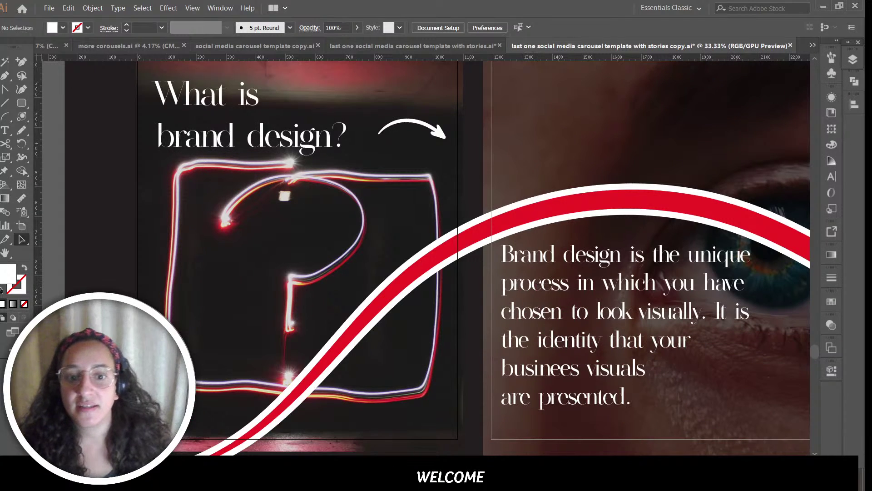
scroll(509, 290, right, 15)
scroll(509, 291, left, 6)
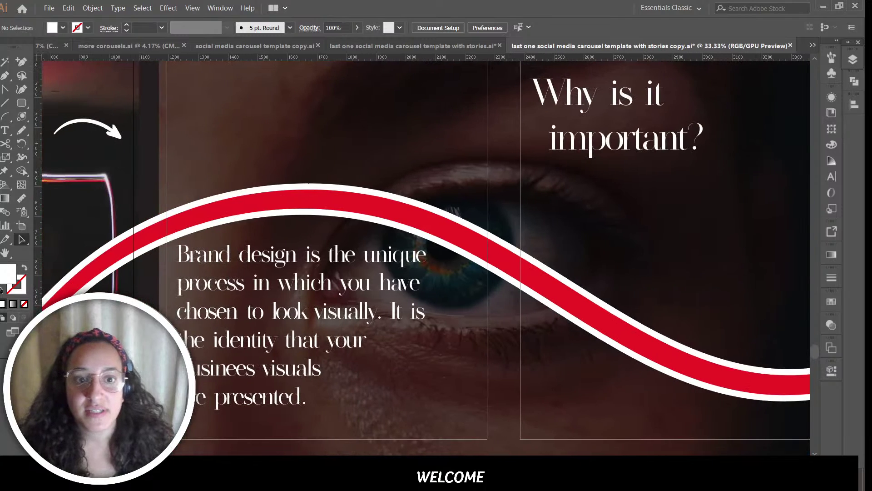
scroll(509, 290, left, 2)
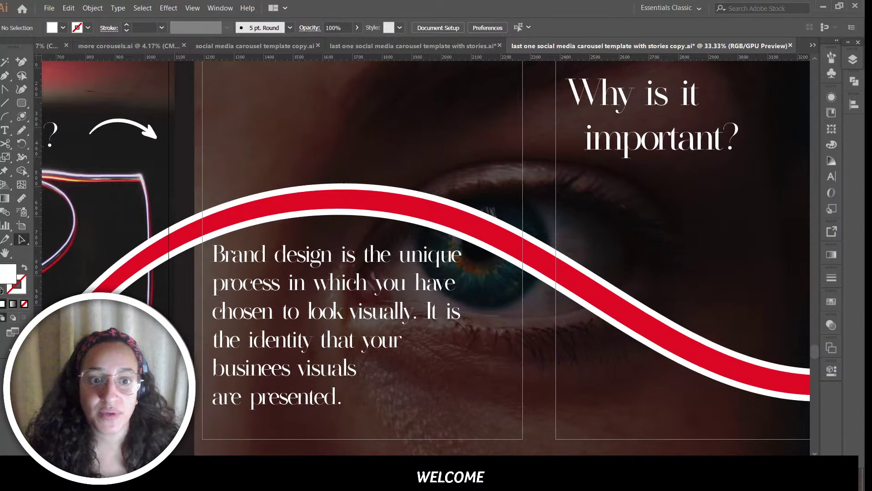
Step: In the second slide's paragraph, start a new line before "It is" and join "are presented" to the line above
double_click(430, 314)
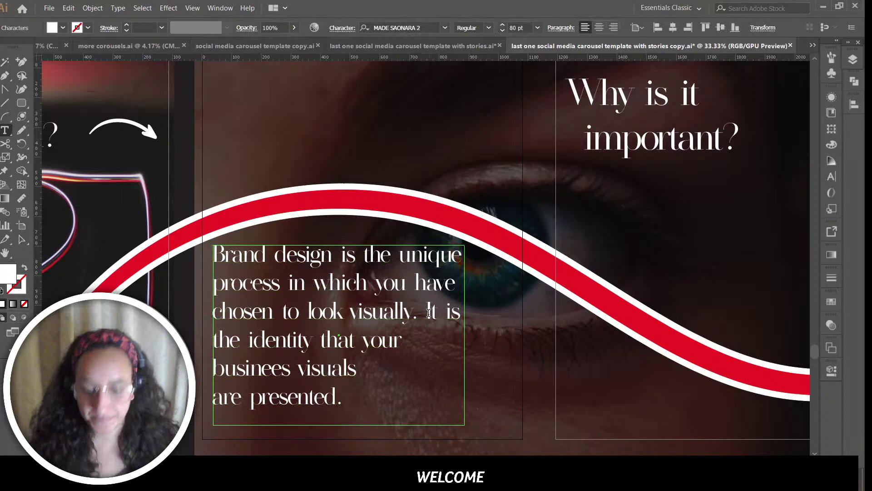
key(Return)
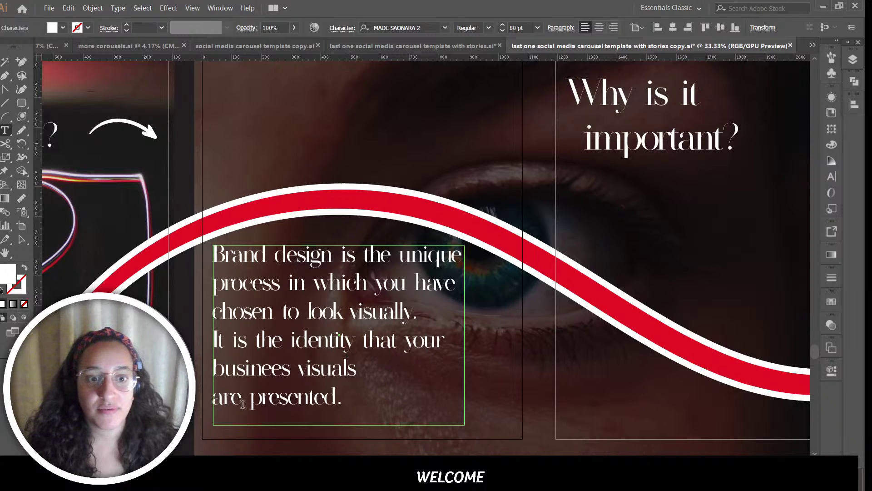
key(BackSpace)
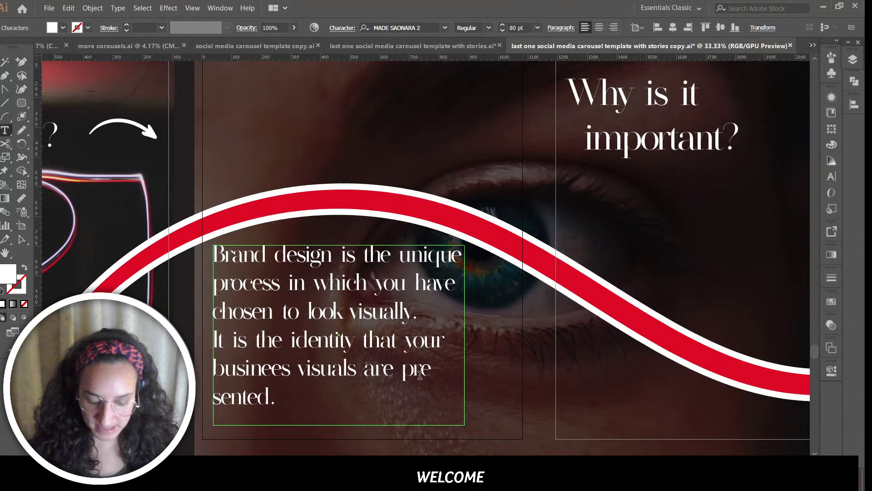
Step: Insert "purposelly" before "presented" in the second slide's paragraph and start a new line with it
key(Right)
key(Right)
key(Right)
key(Right)
text(purpose)
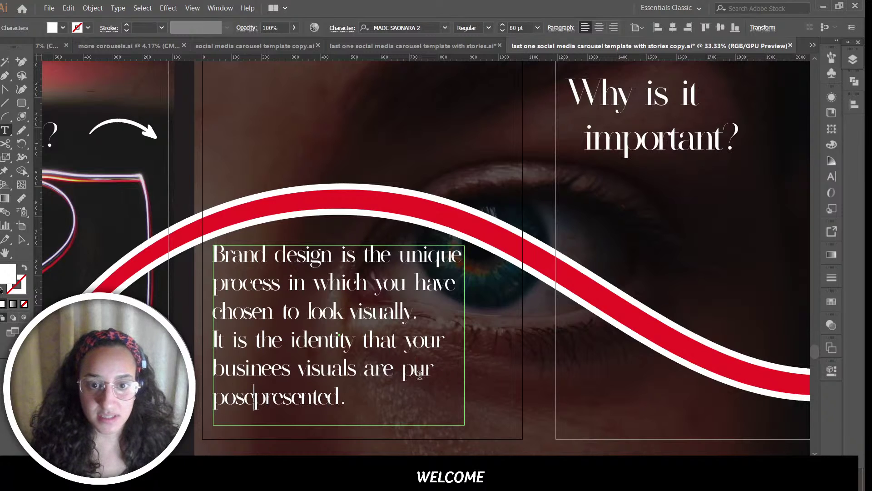
text(lly)
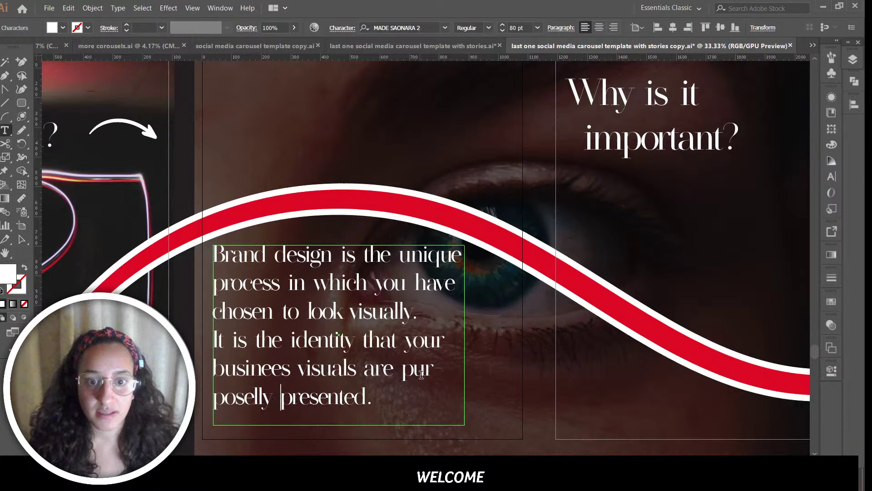
click(402, 369)
key(Return)
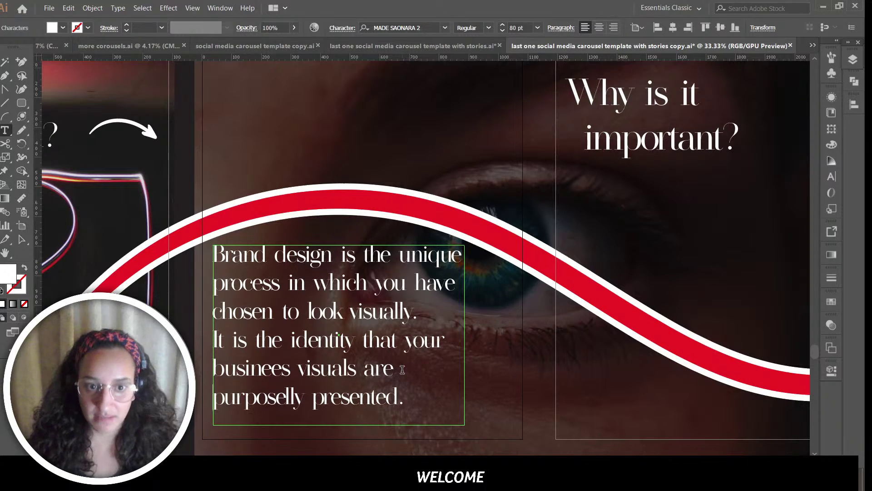
click(22, 239)
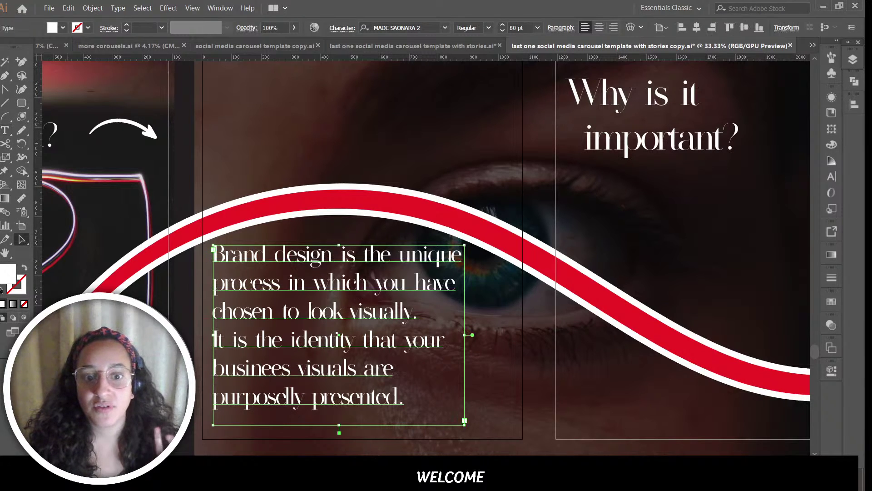
Step: Remove the indent before "important?" in the third slide's "Why is it important?" heading
scroll(425, 254, right, 5)
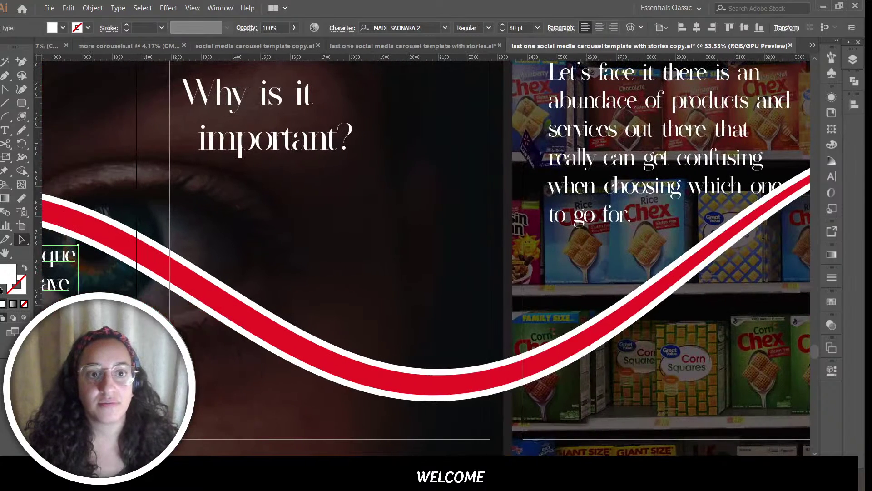
click(274, 144)
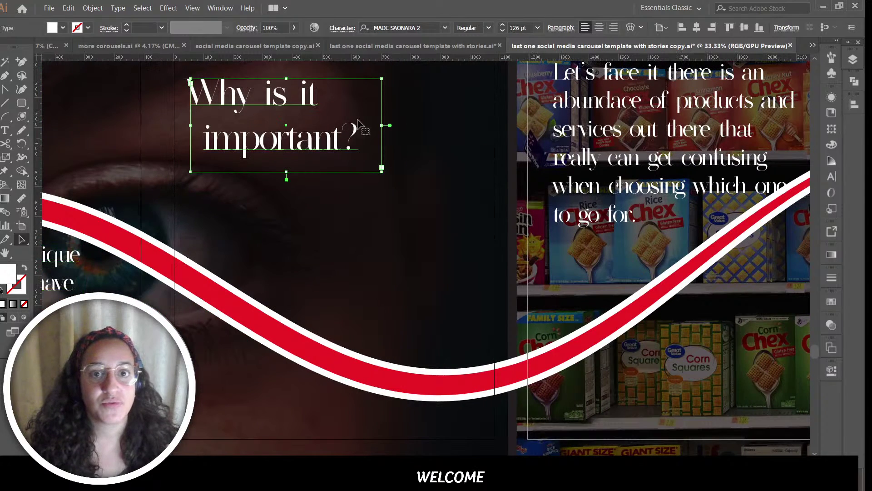
double_click(207, 141)
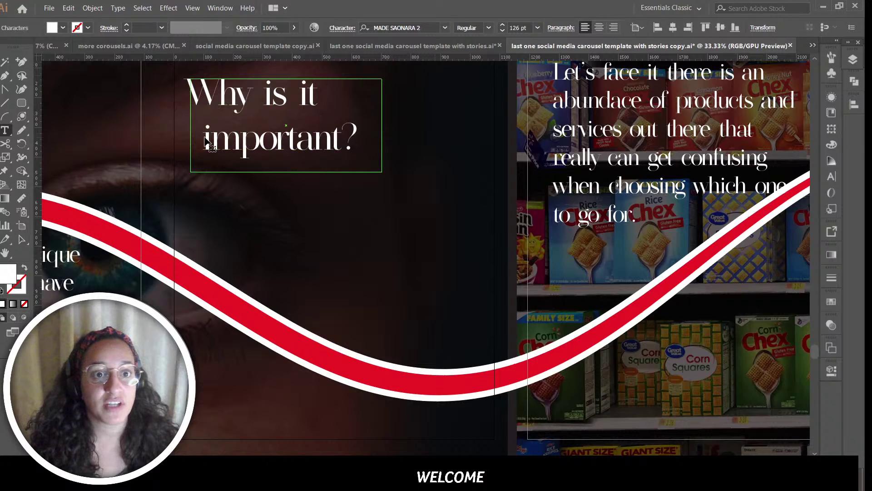
key(BackSpace)
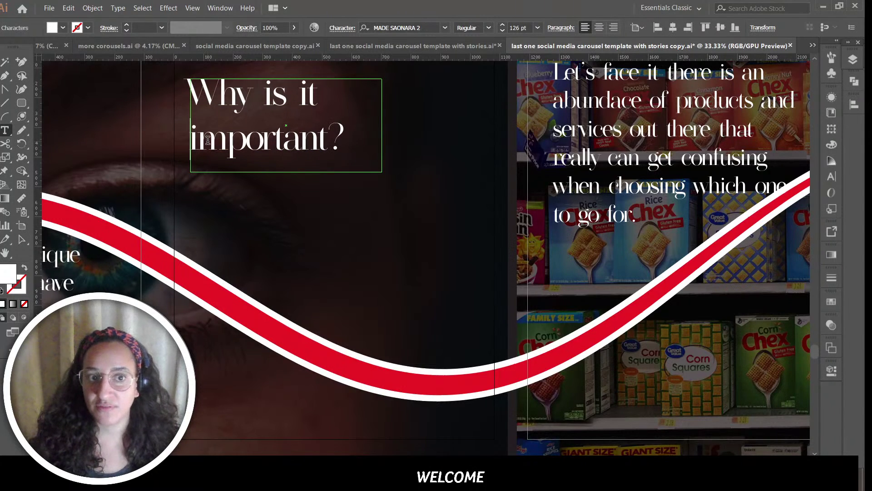
click(22, 239)
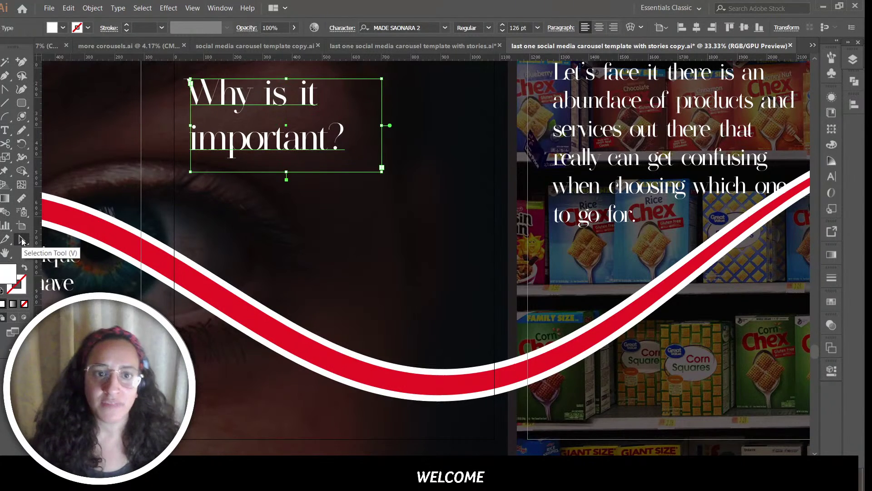
click(209, 396)
Step: Move the "Let's face it" paragraph up toward the slide's outer corner and widen its text frame so the text clears the wave
scroll(464, 402, right, 6)
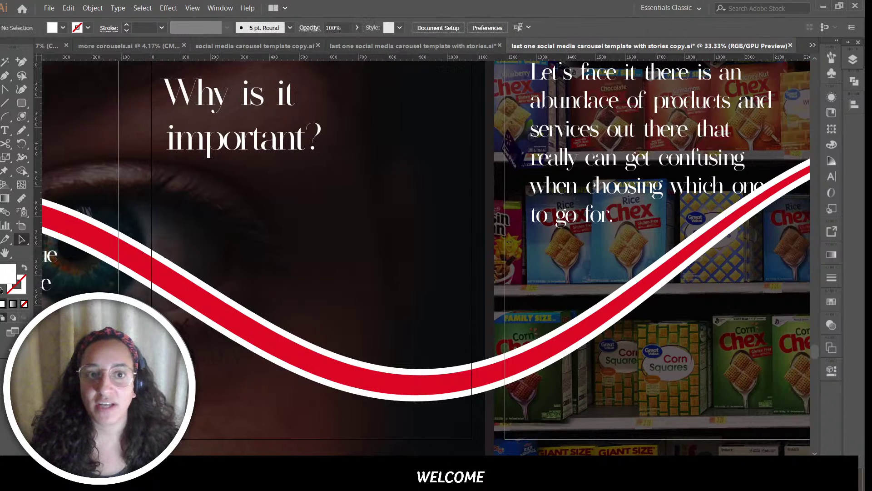
scroll(464, 402, up, 1)
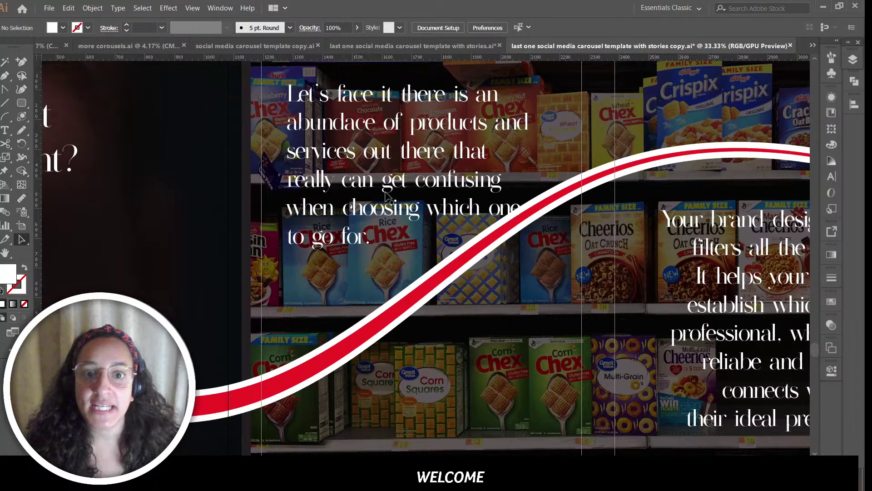
drag(444, 205, 423, 194)
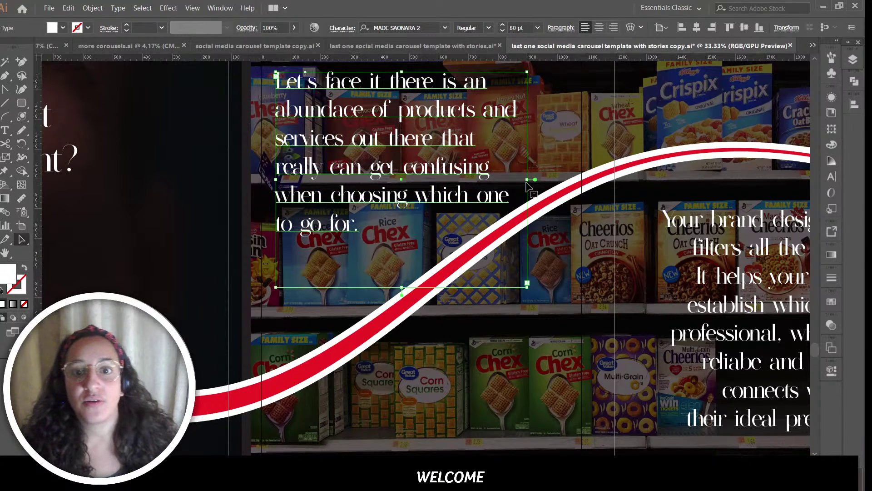
drag(527, 180, 555, 175)
drag(437, 193, 431, 192)
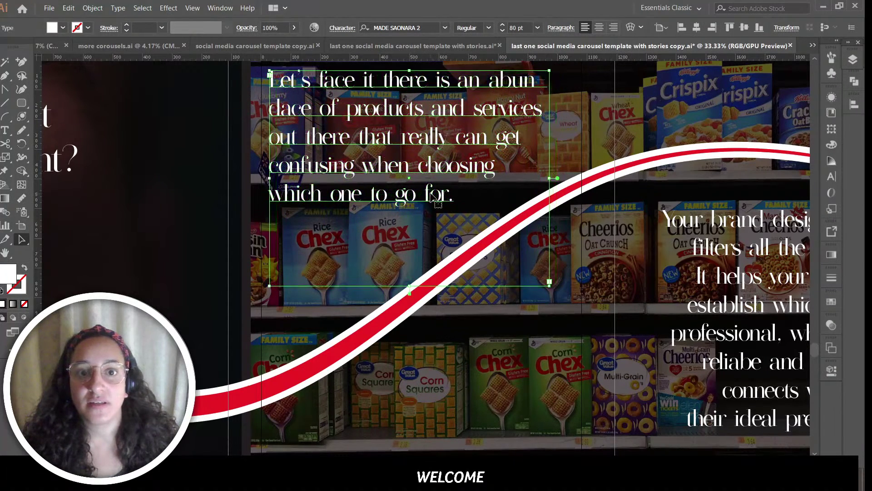
click(582, 328)
Step: Turn off hyphenation for the "Did you know" paragraph on the dark slide
scroll(408, 324, right, 10)
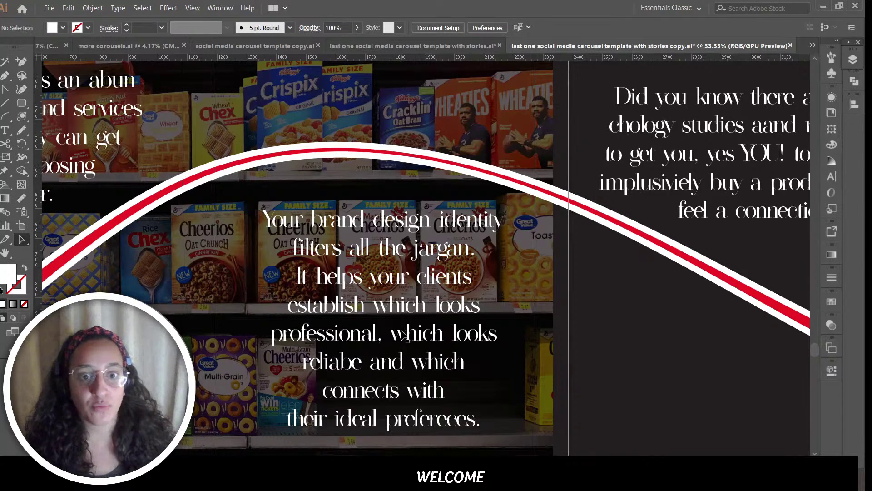
scroll(425, 254, right, 8)
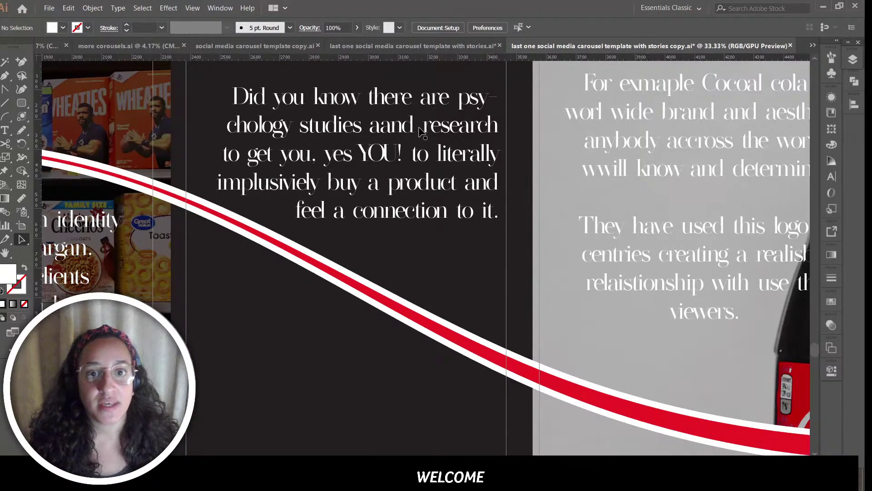
click(470, 125)
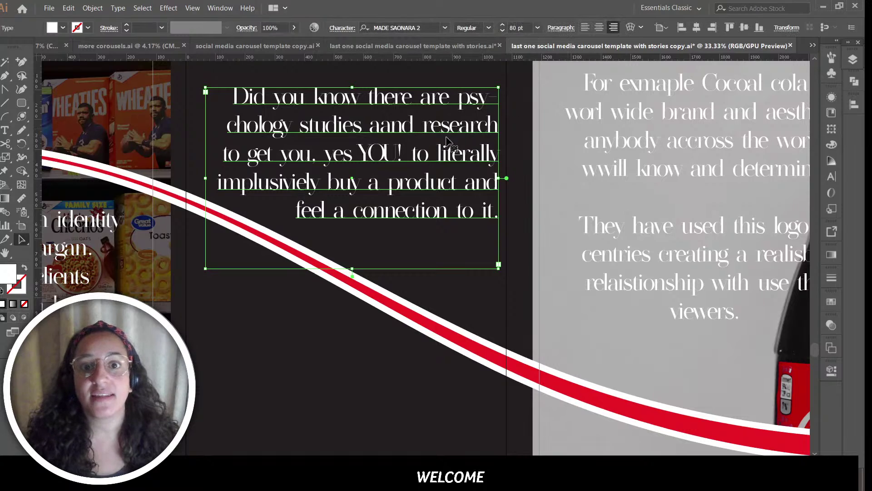
click(558, 28)
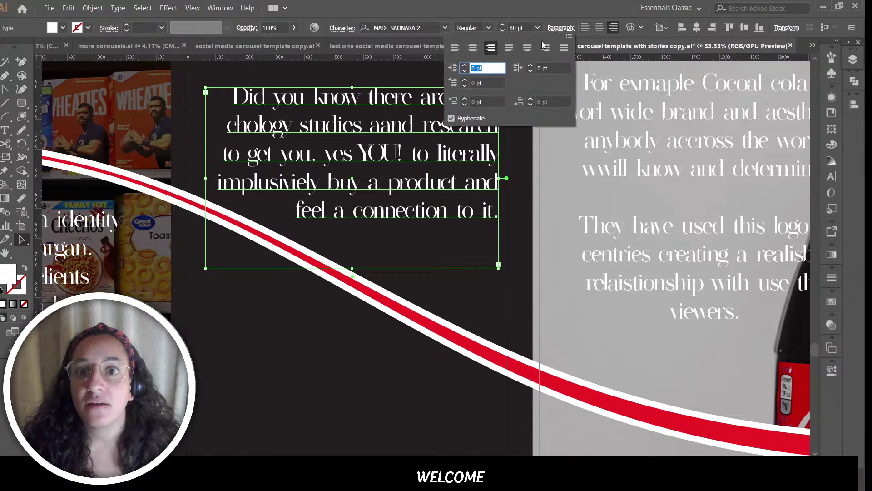
click(451, 118)
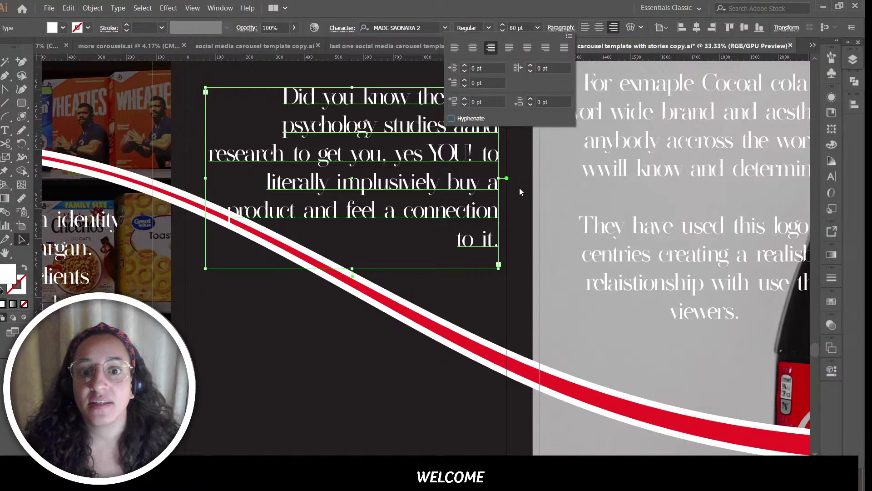
Step: Break the line before "connection to it." in the "Did you know" paragraph to keep the text off the wave
double_click(404, 217)
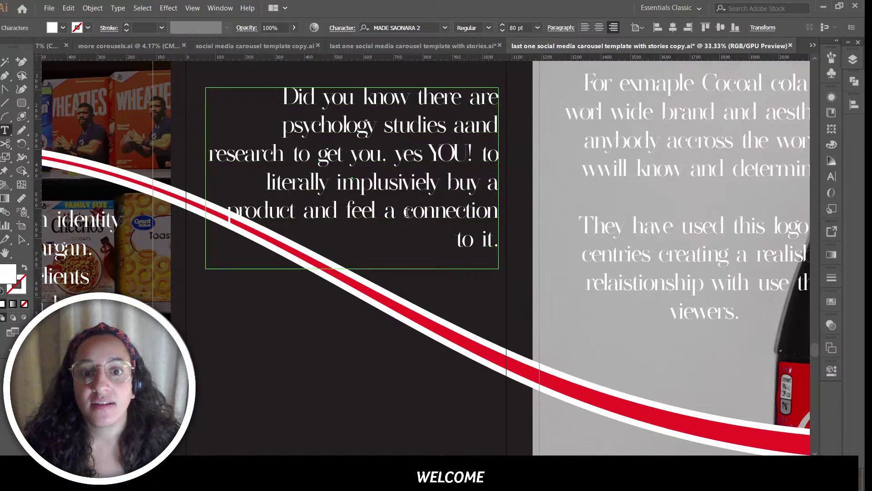
key(Return)
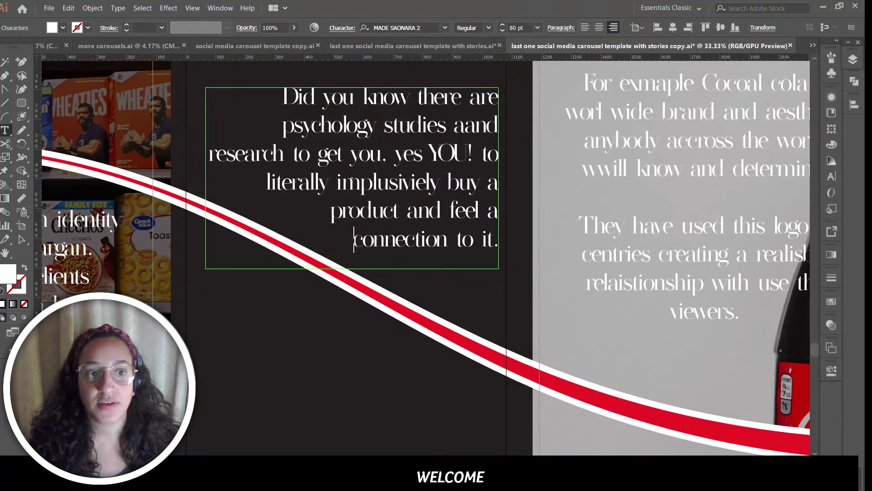
click(22, 240)
click(357, 346)
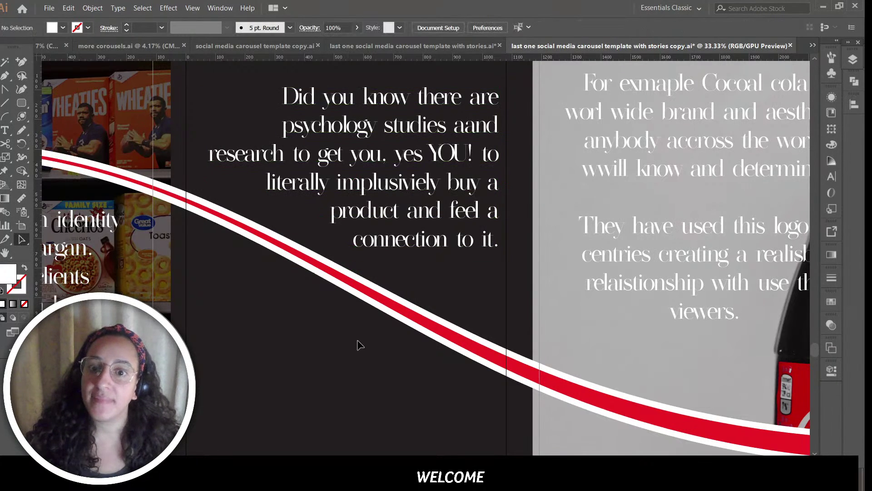
Step: Nudge the cola bottle slide's "For exmaple" text block slightly upward and correct "exmaple" to "example"
scroll(583, 454, right, 10)
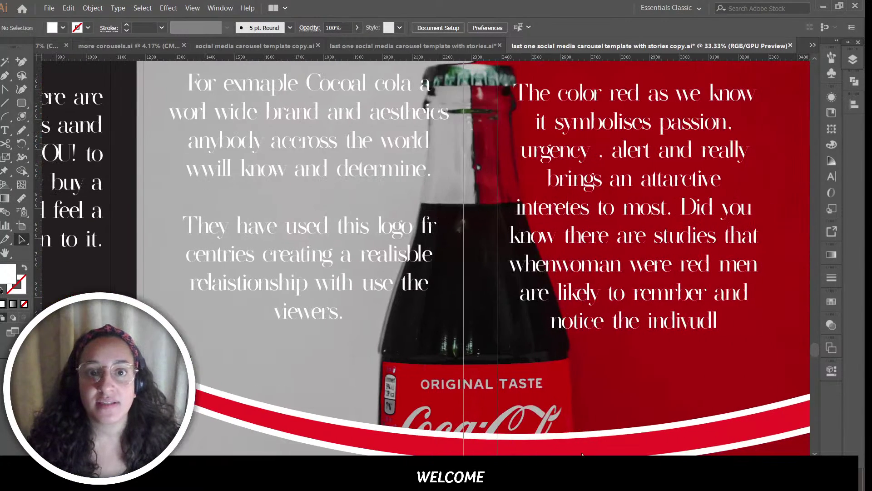
click(257, 87)
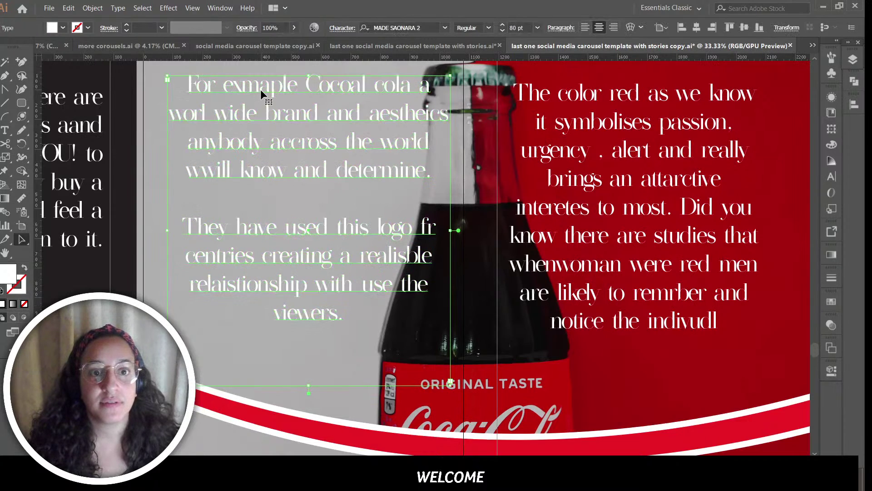
drag(261, 88, 259, 83)
double_click(260, 84)
triple_click(261, 82)
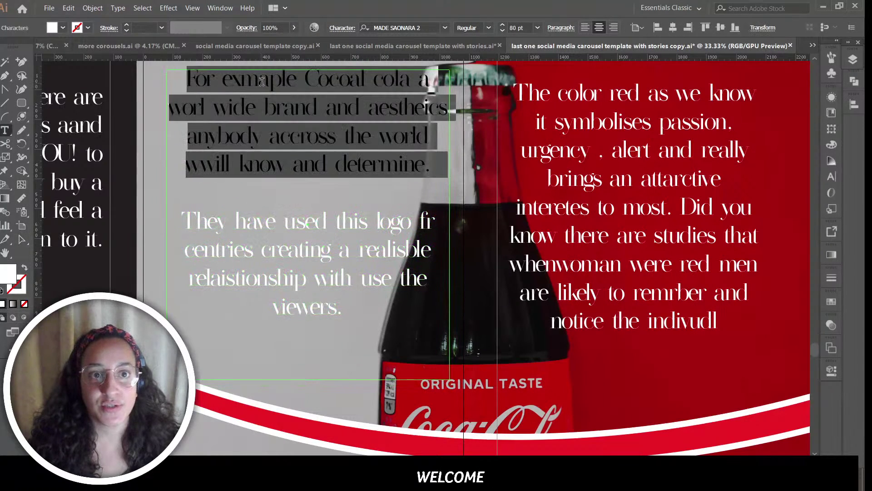
double_click(262, 80)
triple_click(262, 81)
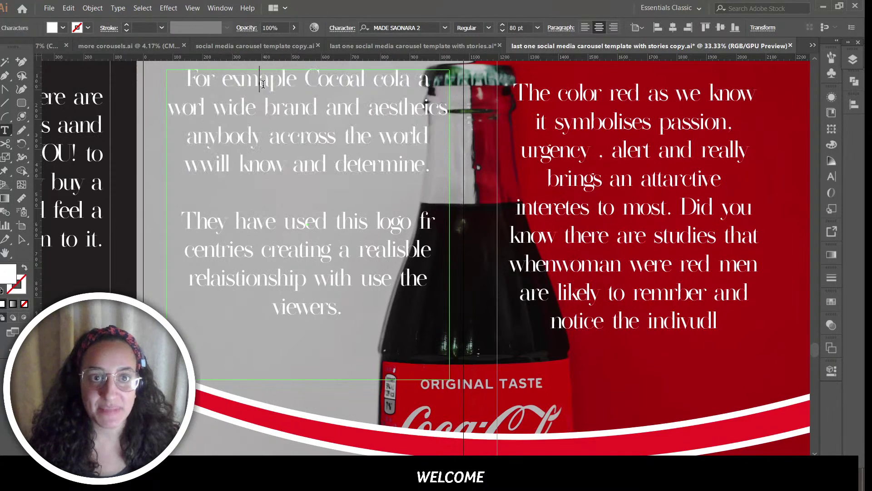
double_click(262, 83)
text(example)
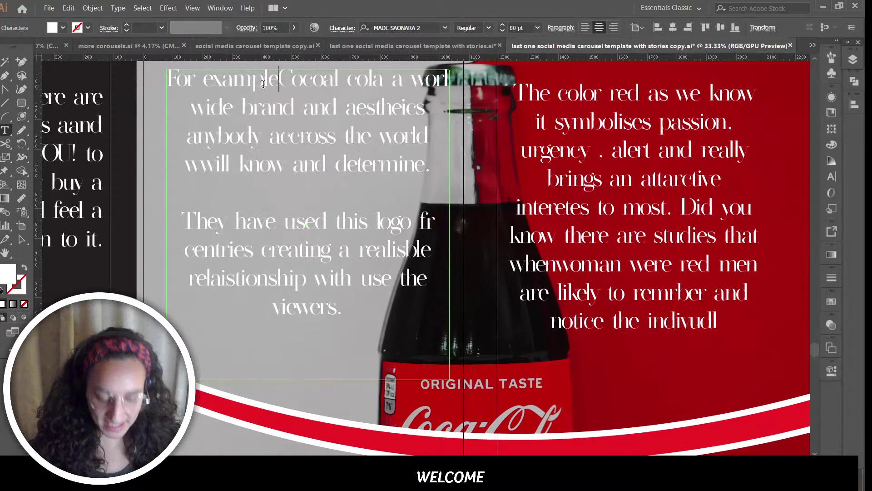
Step: Replace "Cocoal cola" with "Coca- Cola" and correct "worl" to "world" in the bottle slide's first paragraph
double_click(330, 84)
text(C)
key(Caps_Lock)
text(orl)
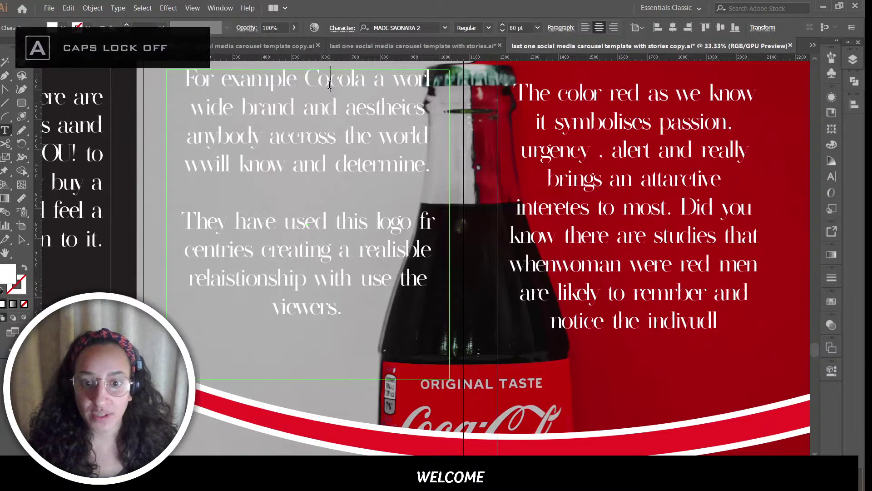
text(ca- c)
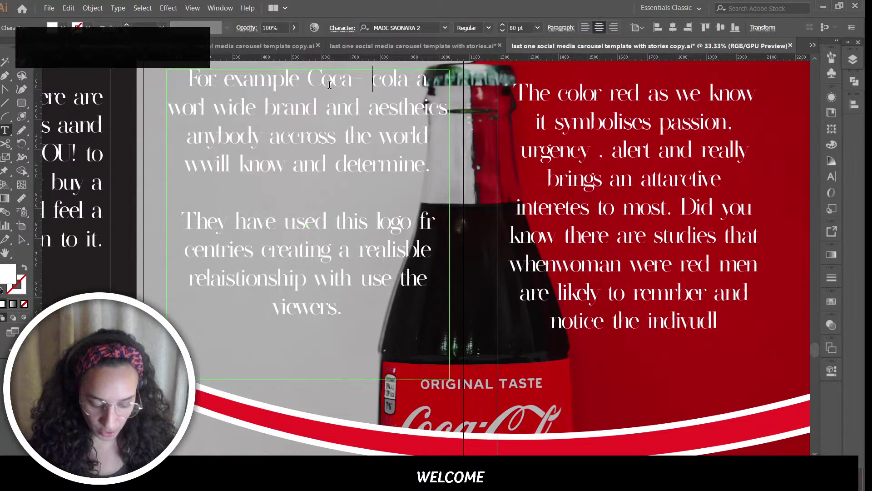
key(Caps_Lock)
text(C)
key(Caps_Lock)
text(ola)
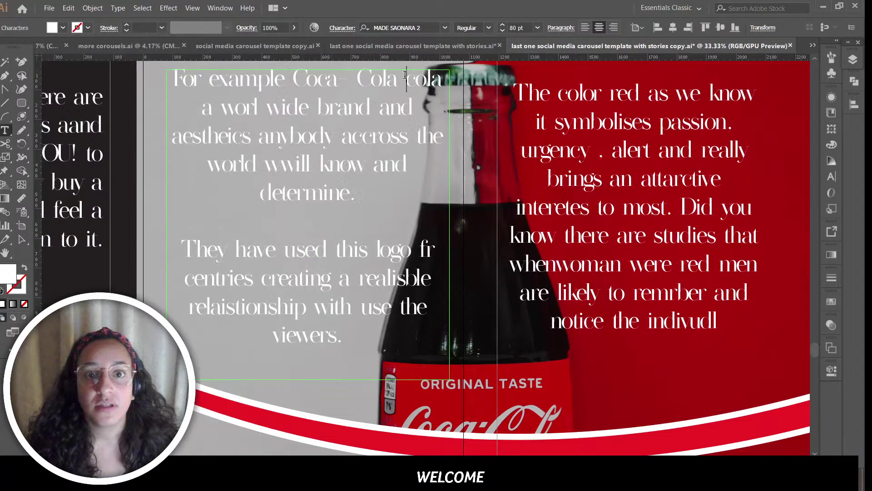
drag(407, 83, 454, 85)
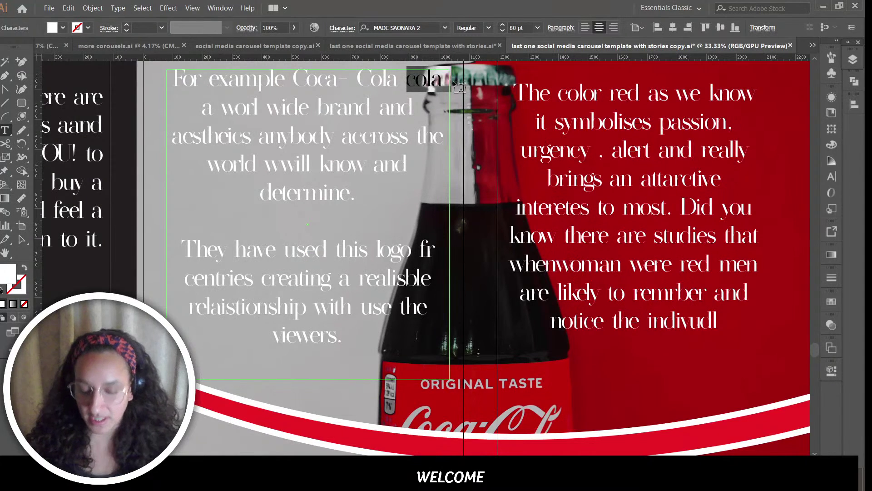
key(BackSpace)
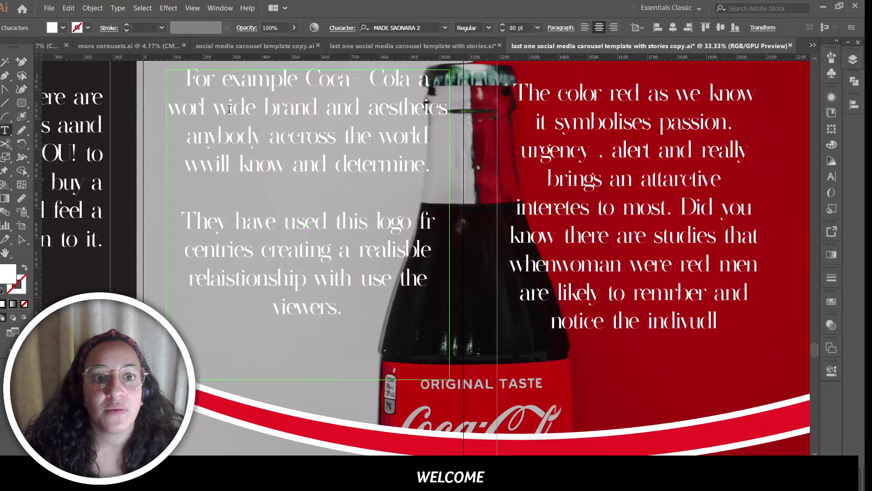
click(208, 107)
text(d)
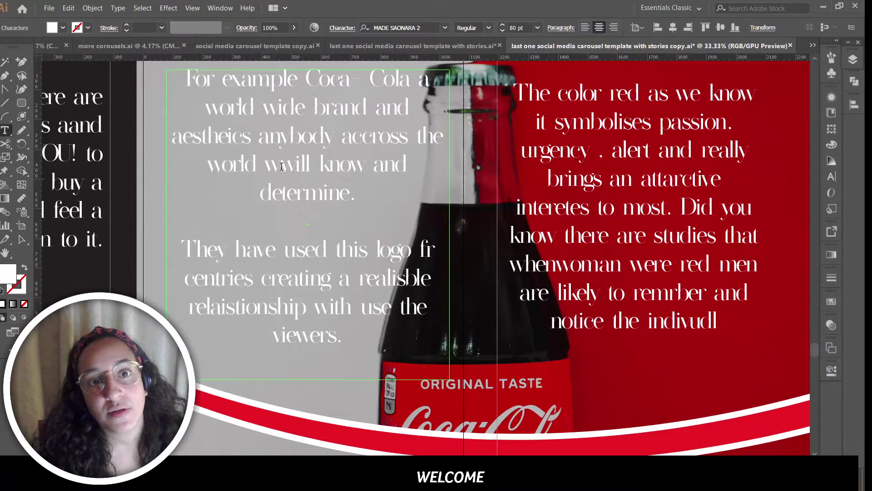
Step: End the bottle slide's first paragraph with "world will know about it." and correct "fr" to "for" in the second paragraph
key(BackSpace)
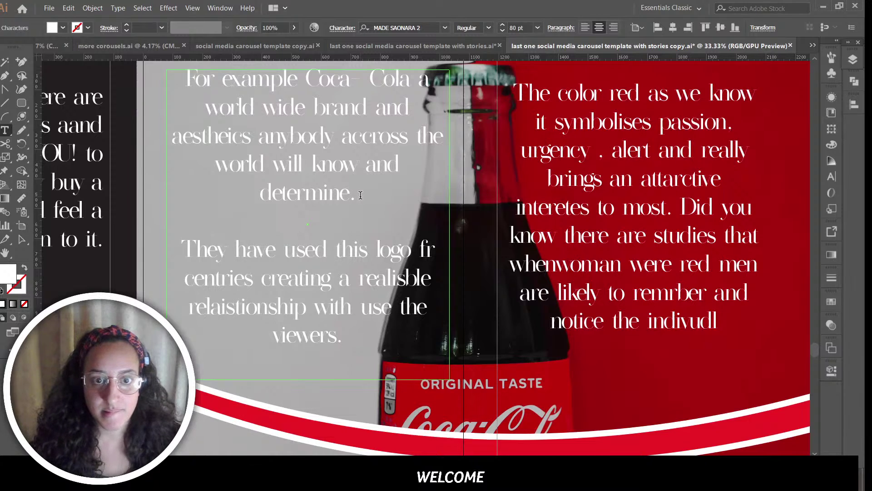
key(BackSpace)
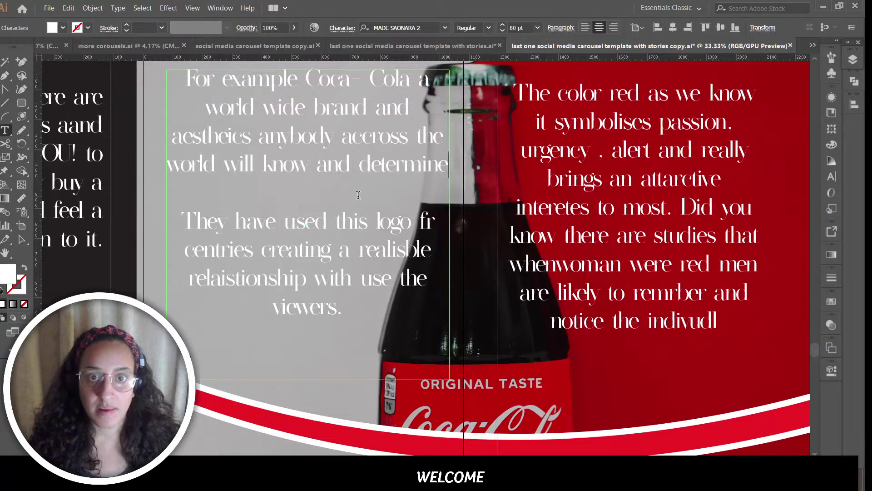
key(BackSpace)
key(BackSpace)
key(BackSpace)
key(BackSpace)
key(BackSpace)
key(BackSpace)
key(BackSpace)
key(BackSpace)
key(BackSpace)
key(BackSpace)
key(BackSpace)
key(BackSpace)
key(BackSpace)
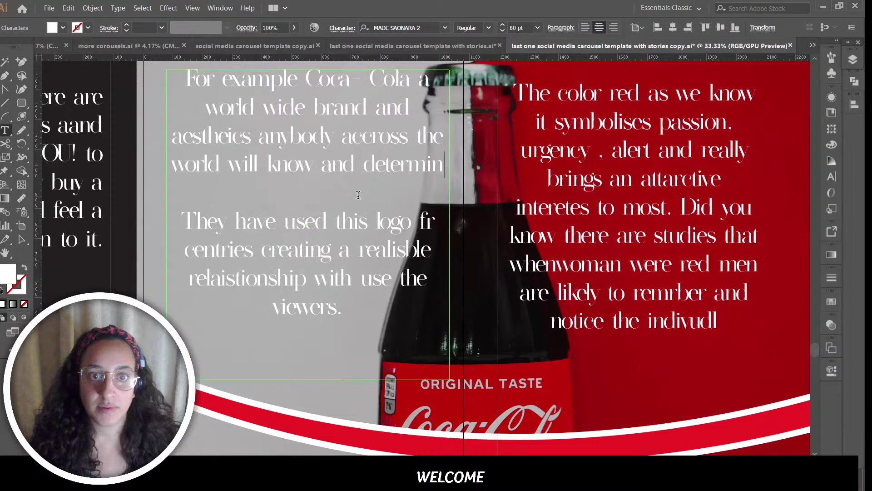
text(abo)
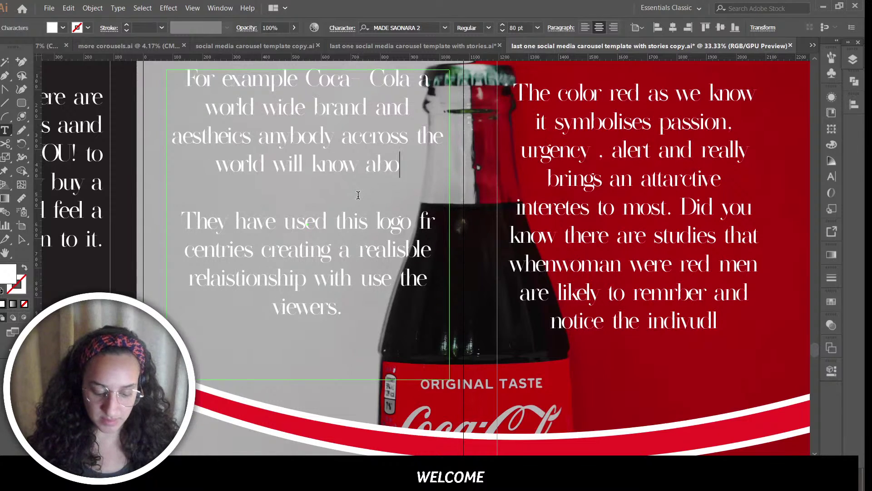
text(ut it. )
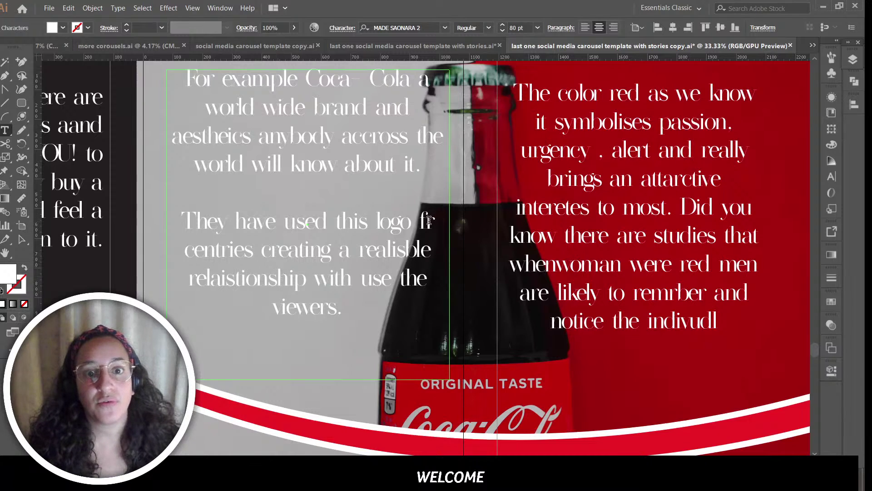
text(o)
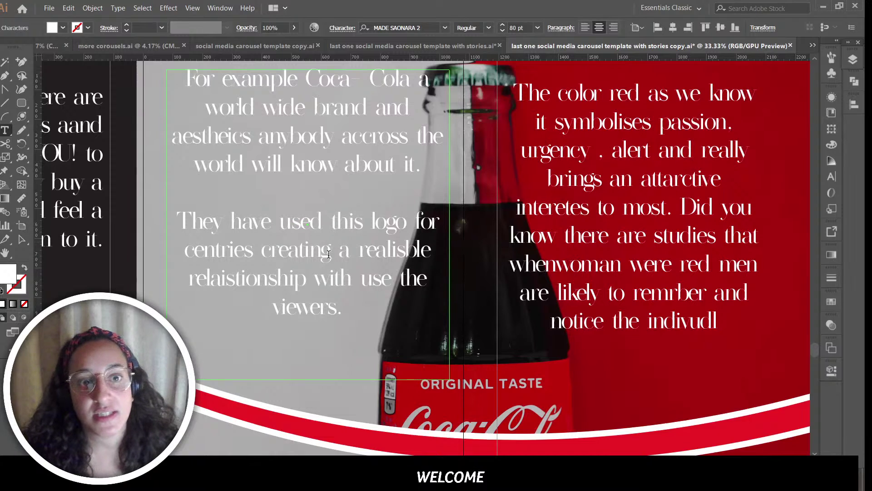
key(Escape)
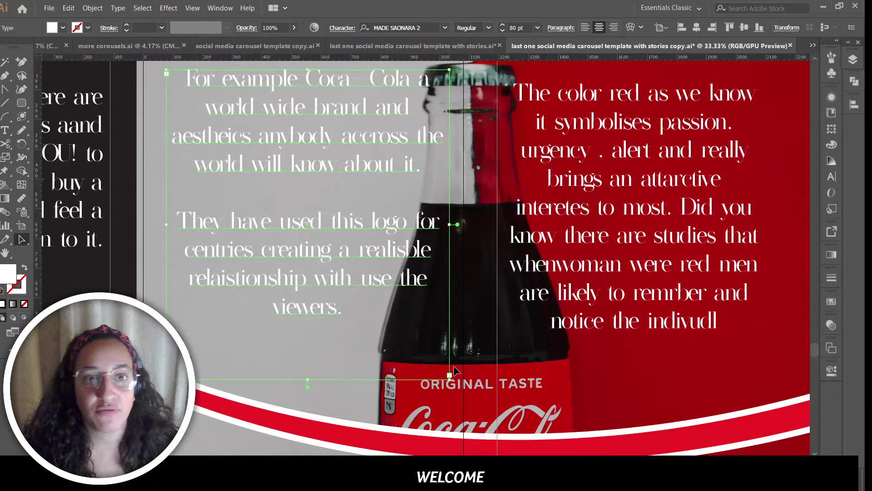
Step: Move the red slide's "The color red" text block slightly upward and split "whenwoman" into "when woman"
scroll(506, 295, right, 3)
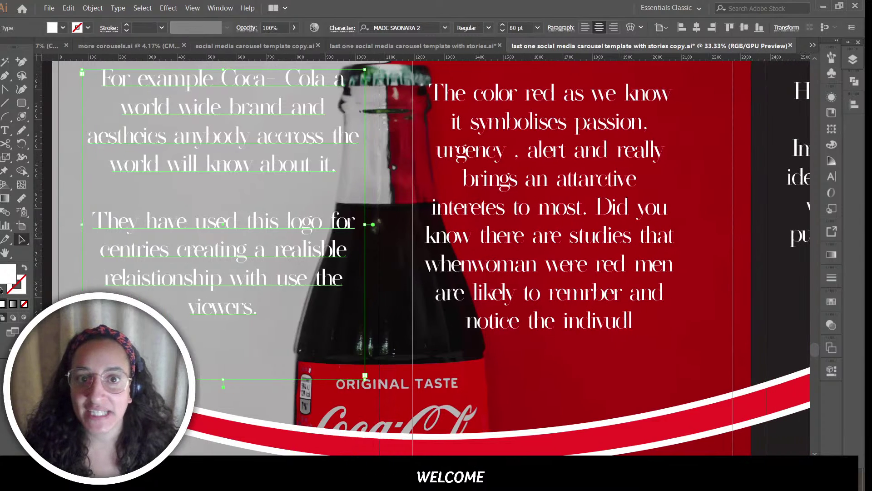
drag(515, 138, 516, 127)
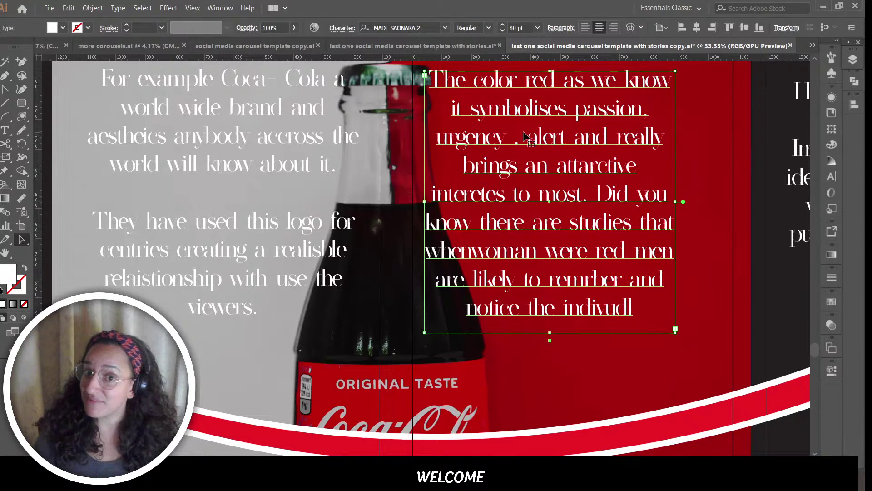
double_click(473, 257)
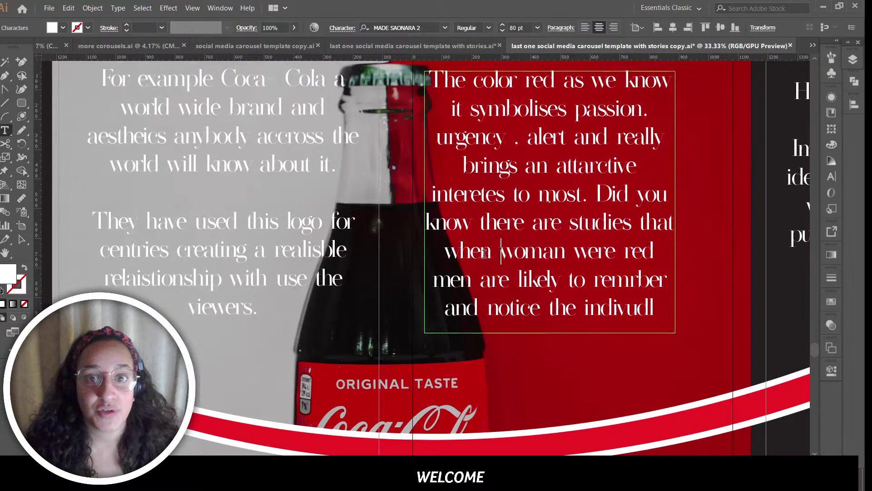
key(Escape)
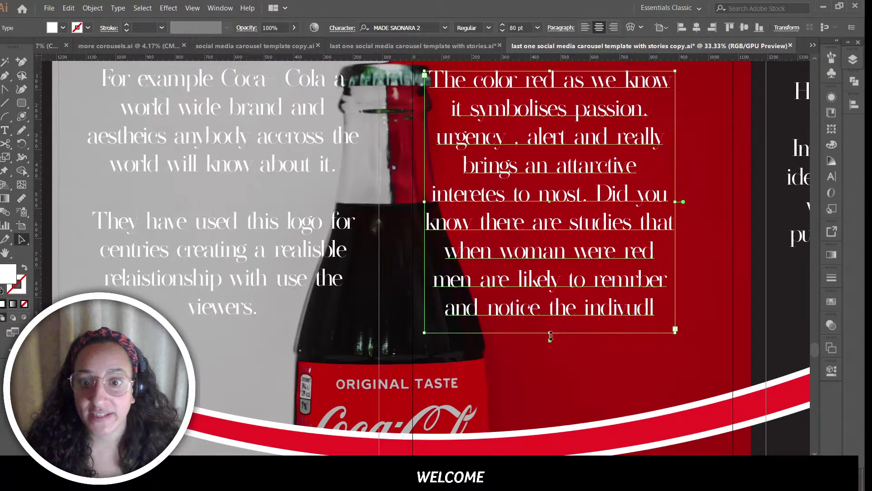
Step: Extend the red slide's text frame slightly downward and add a period at the end of its paragraph
drag(550, 336, 550, 355)
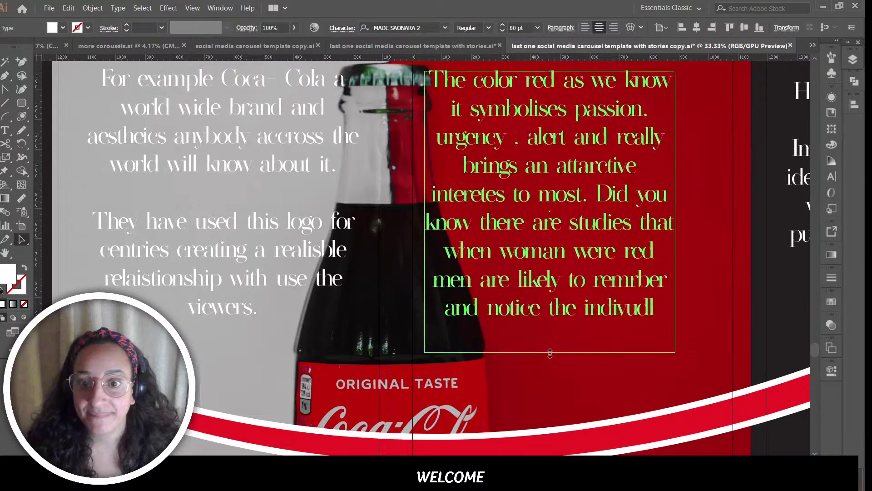
double_click(656, 312)
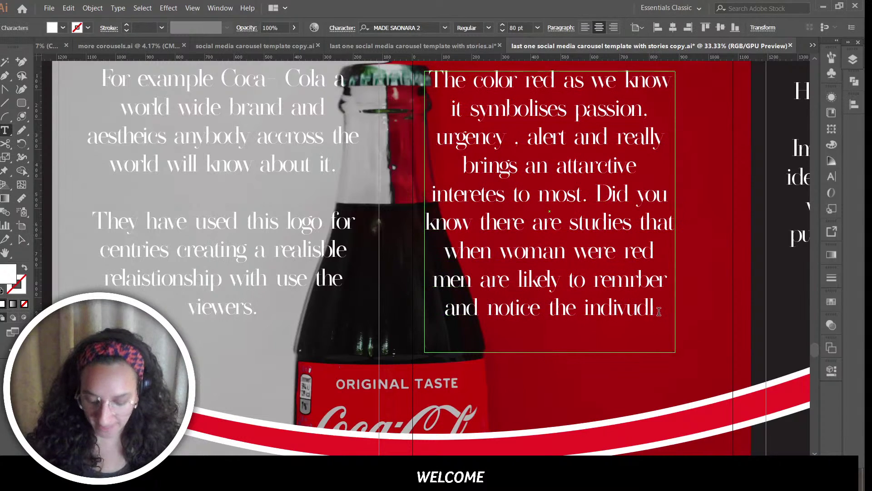
text(.)
key(Escape)
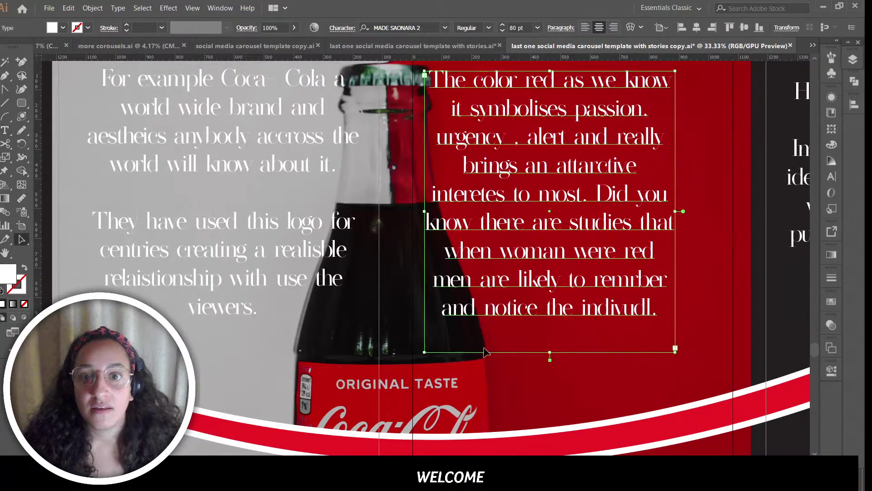
click(528, 389)
Step: Nudge the "You will most liely attract" text block on the dark slide upward so its third line clears the red wave
scroll(425, 254, right, 5)
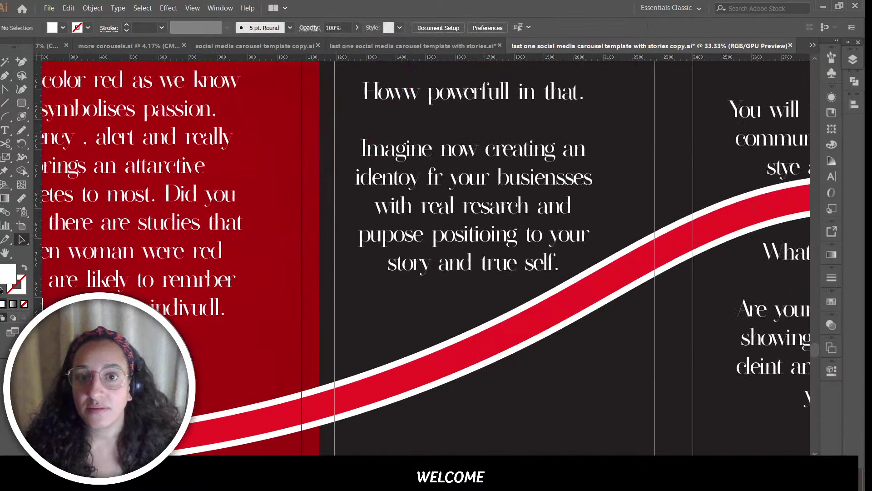
scroll(426, 254, right, 4)
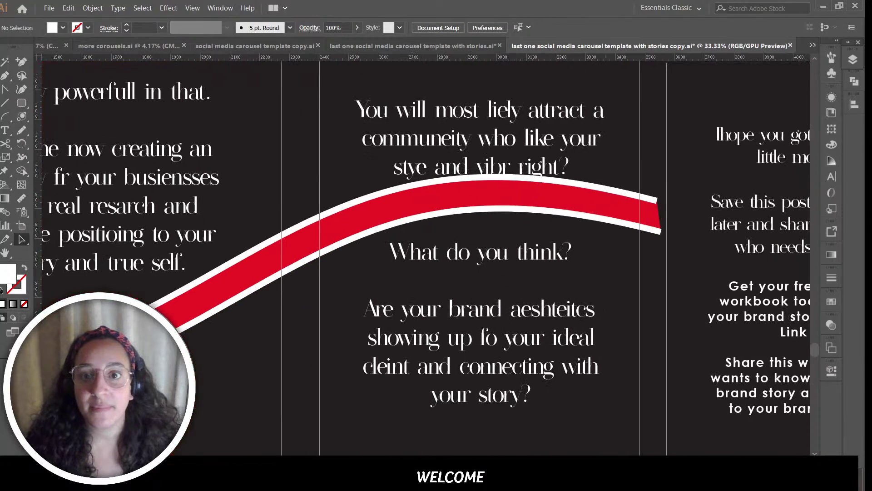
click(536, 147)
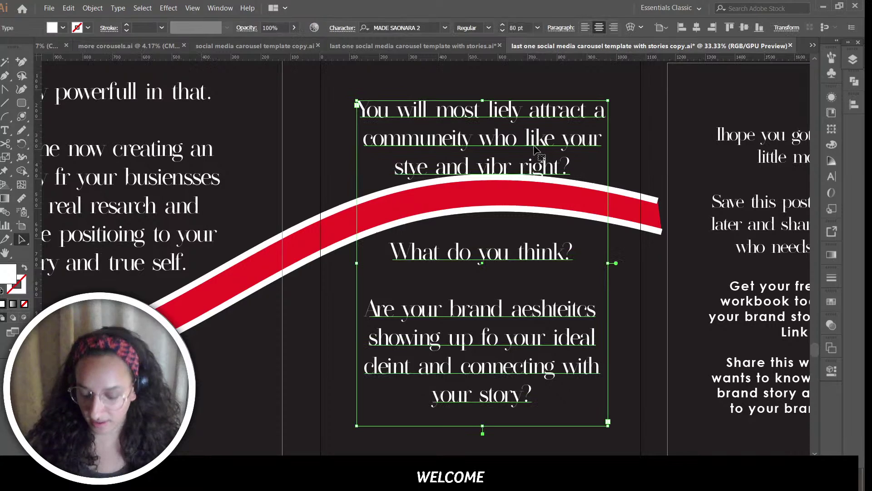
key(Up)
key(Up)
key(Up)
key(Up)
key(Up)
key(Up)
key(Up)
key(Up)
key(Up)
key(Up)
key(Up)
key(Up)
key(Up)
key(Up)
key(Up)
key(Up)
key(Up)
key(Up)
key(Up)
key(Up)
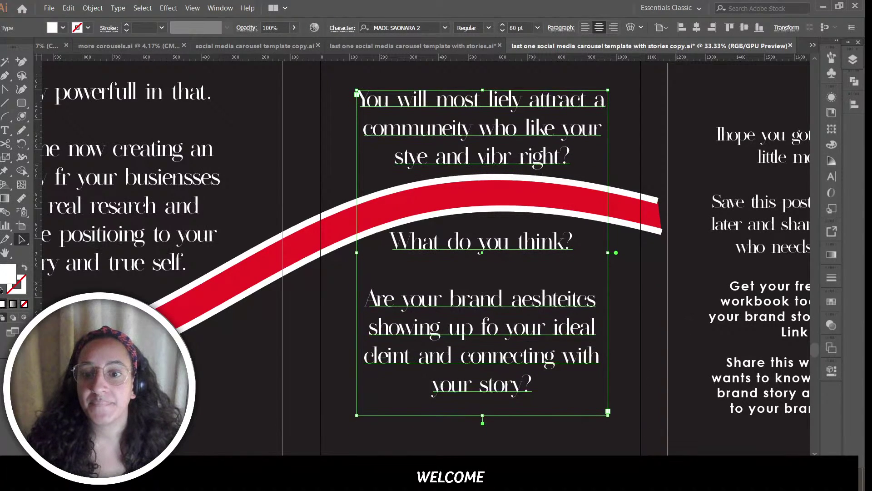
Step: Shift the closing slide's text block slightly right and replace its opening sentence with "I hope you understood the concept of brand identity?"
scroll(495, 241, right, 6)
click(474, 169)
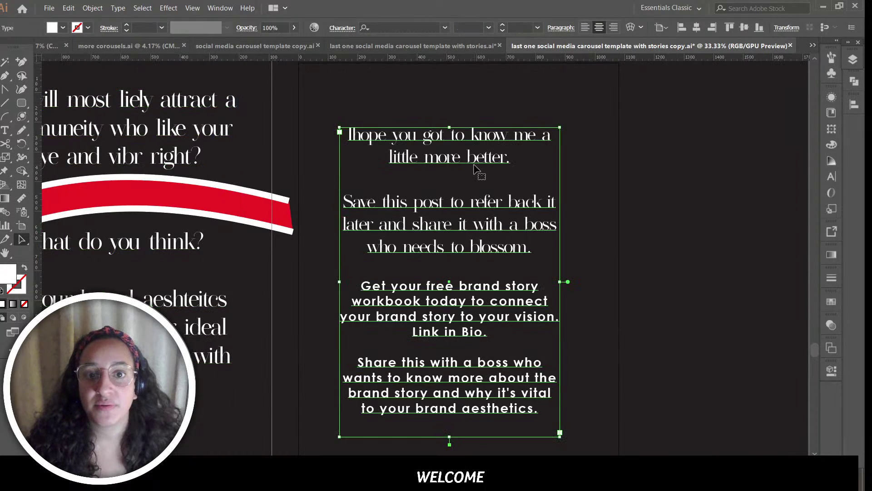
double_click(475, 167)
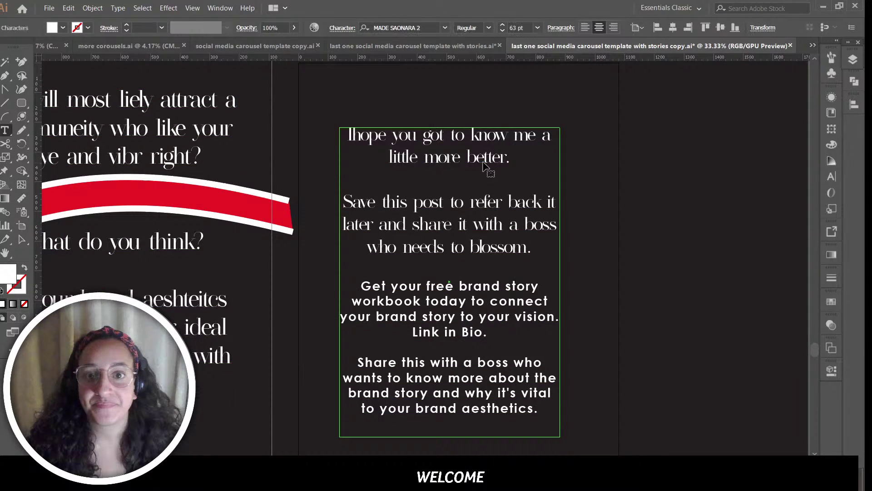
click(22, 241)
drag(489, 167, 312, 127)
double_click(495, 164)
triple_click(502, 161)
click(528, 160)
key(Caps_Lock)
text(I hop)
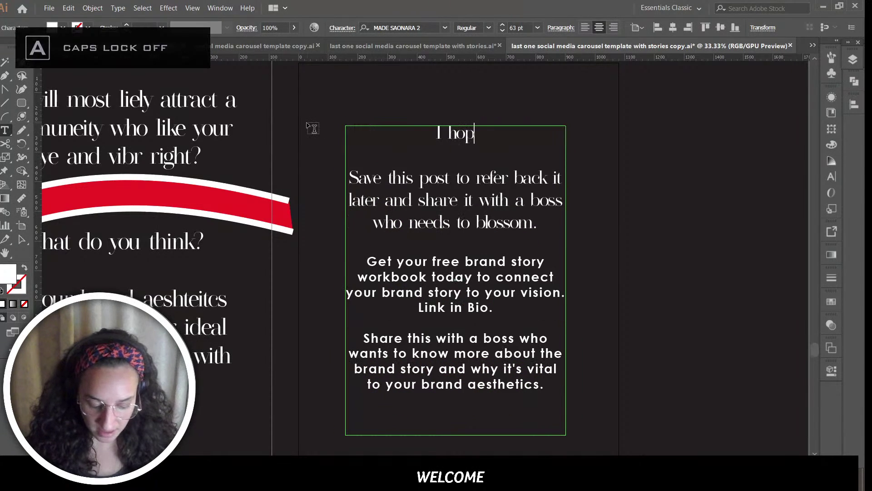
text(e you understood )
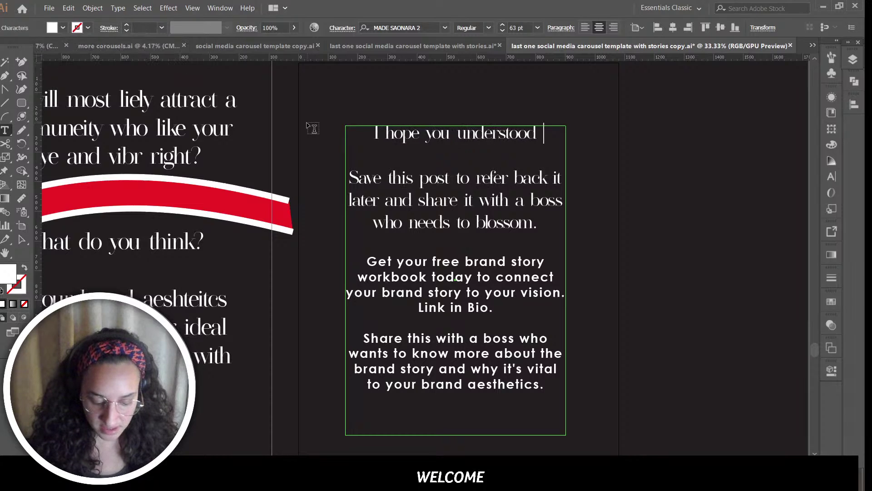
text(the value)
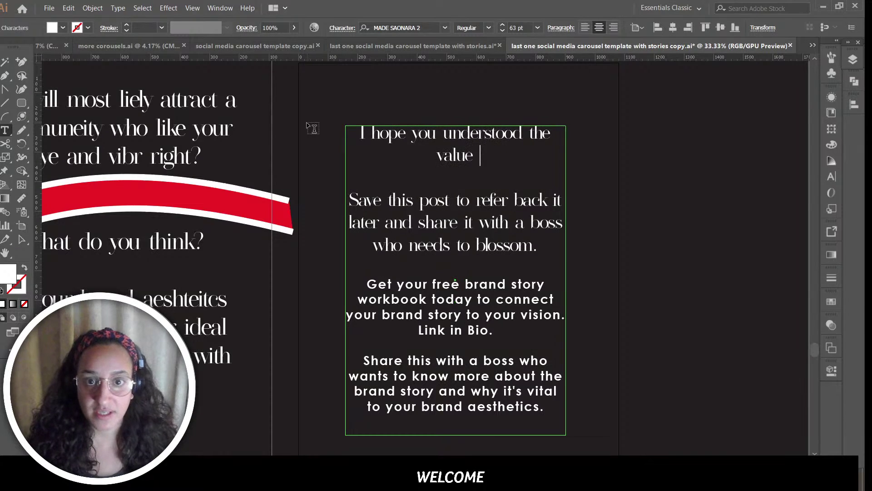
key(BackSpace)
key(BackSpace)
key(BackSpace)
key(BackSpace)
key(BackSpace)
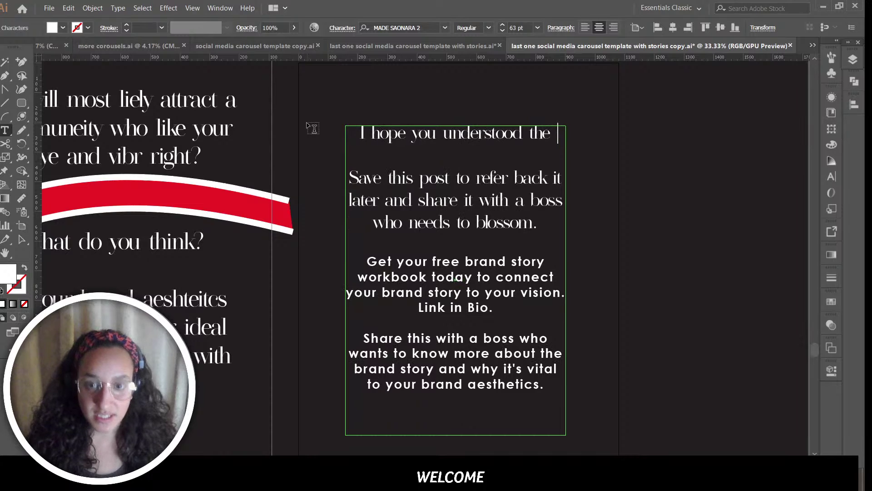
text(concept of brand iden)
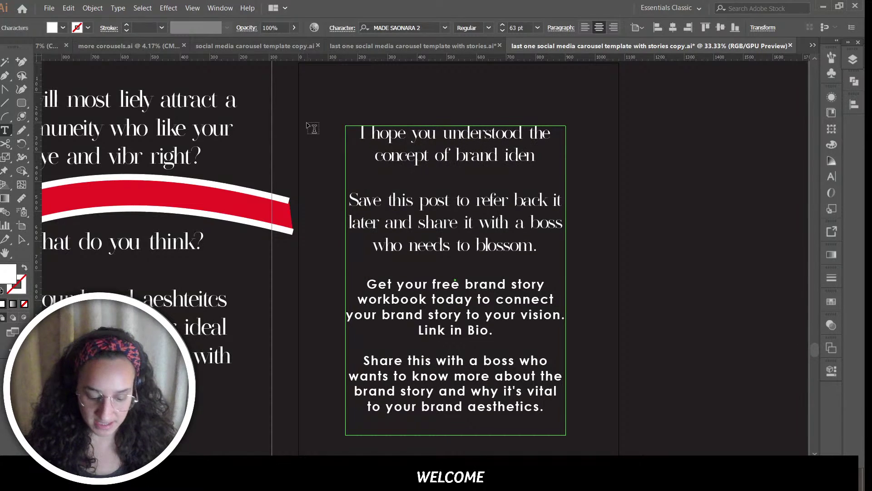
text(tiy)
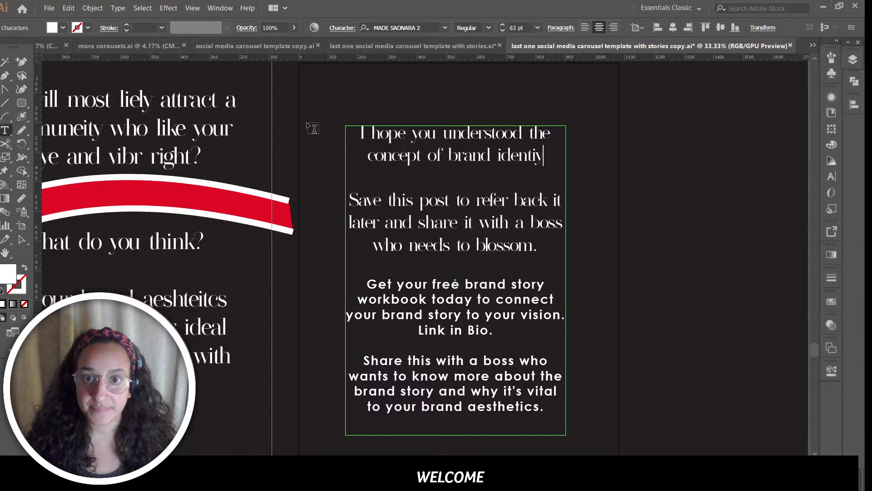
key(BackSpace)
text(ty)
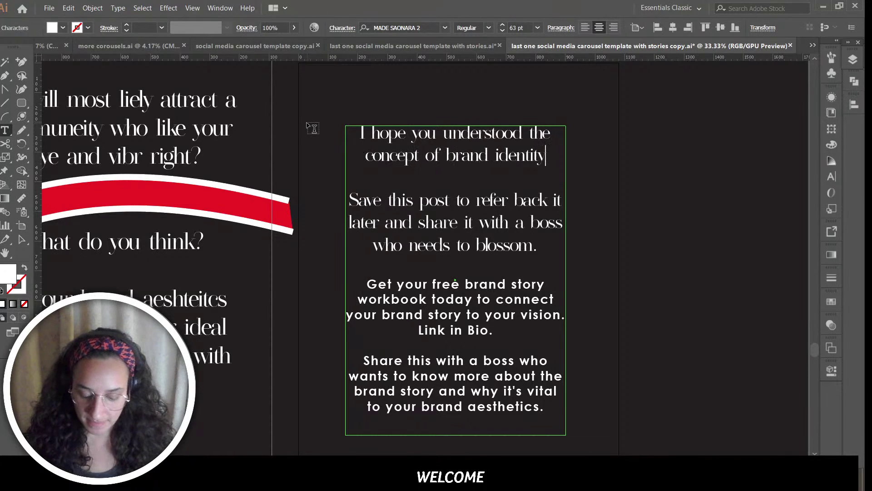
text(?)
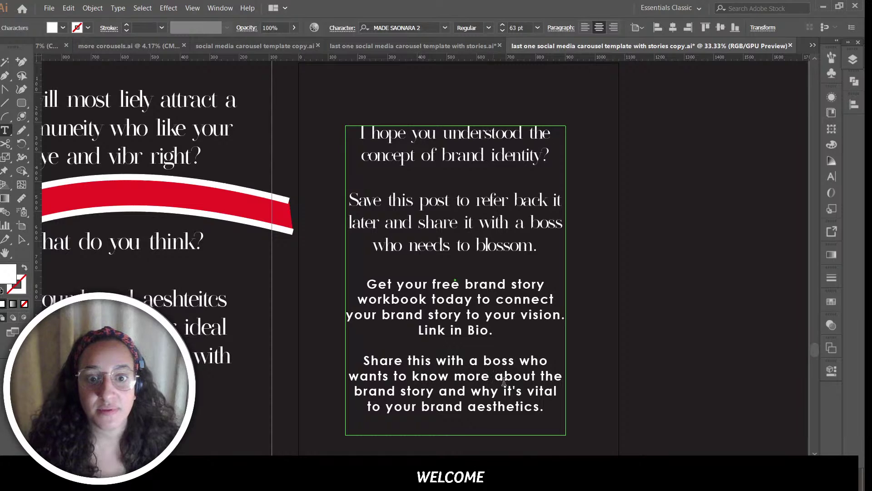
Step: Replace the closing slide's last paragraph with "What is your brand identity let me know in the comments."
drag(551, 411, 344, 364)
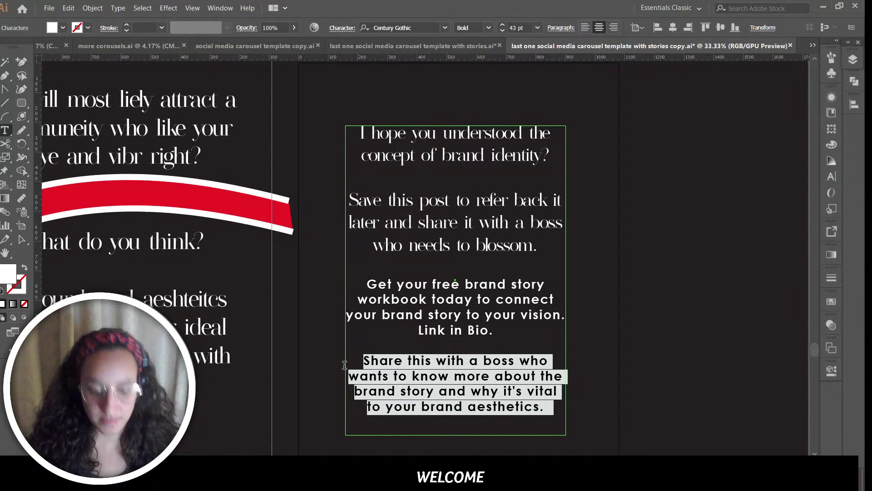
key(Caps_Lock)
text(W)
key(Caps_Lock)
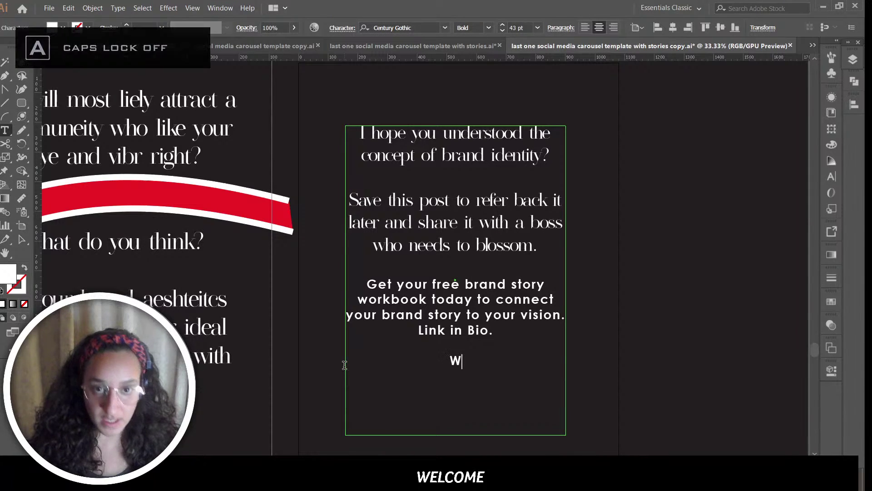
key(BackSpace)
key(Caps_Lock)
text(W)
key(Caps_Lock)
text(hat is )
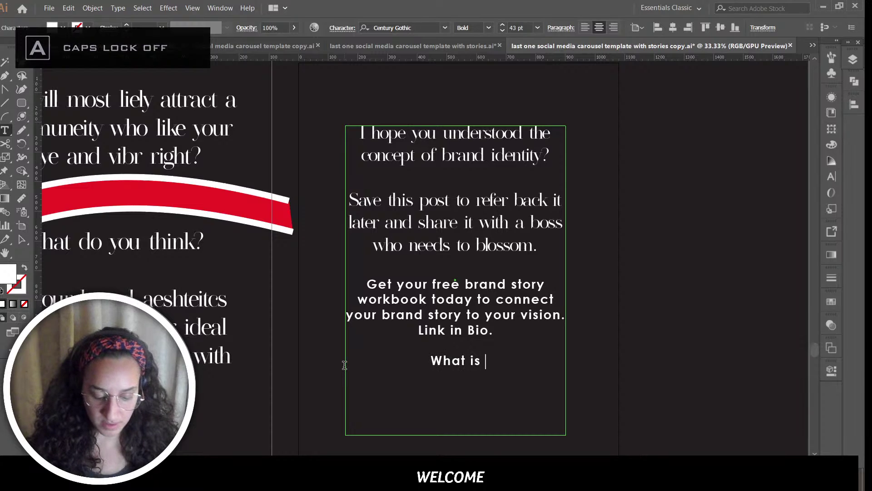
text(your brand ide)
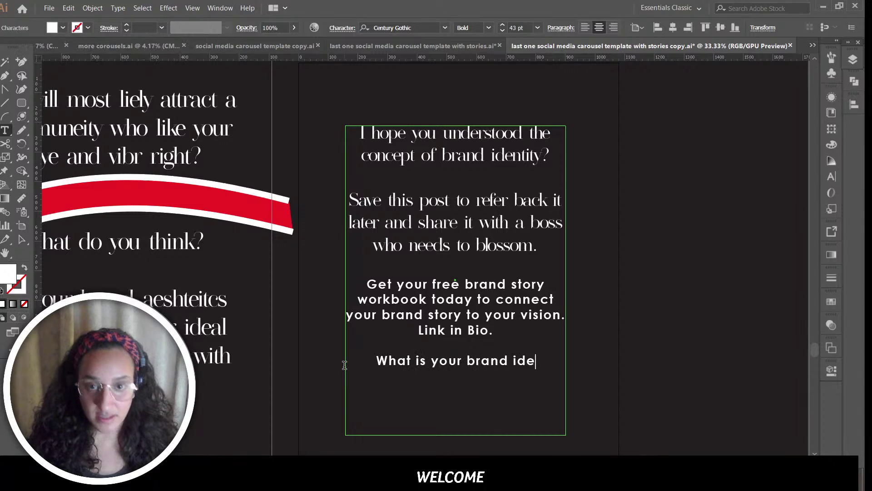
text(ntity )
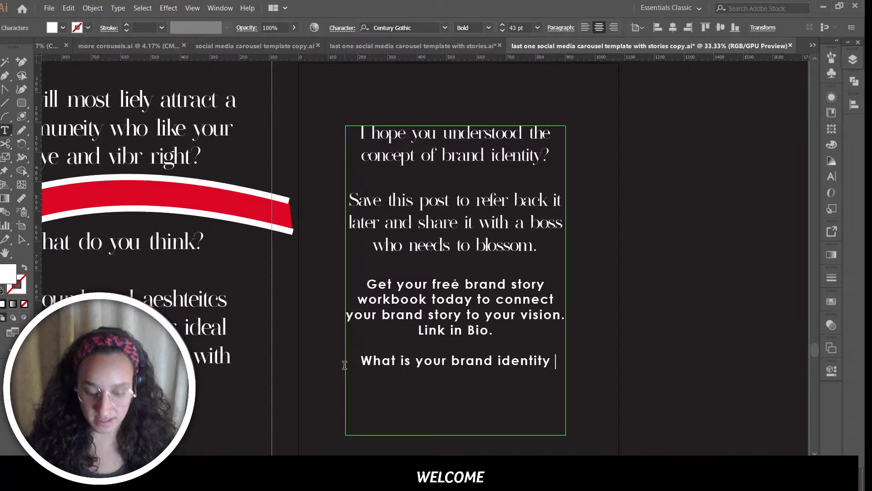
text(let me knwo in)
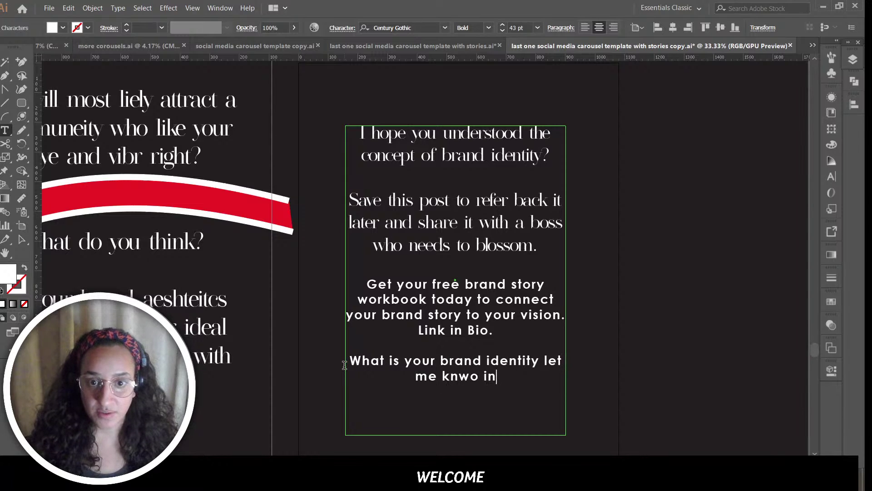
key(BackSpace)
key(BackSpace)
key(BackSpace)
key(BackSpace)
key(BackSpace)
text(ow in)
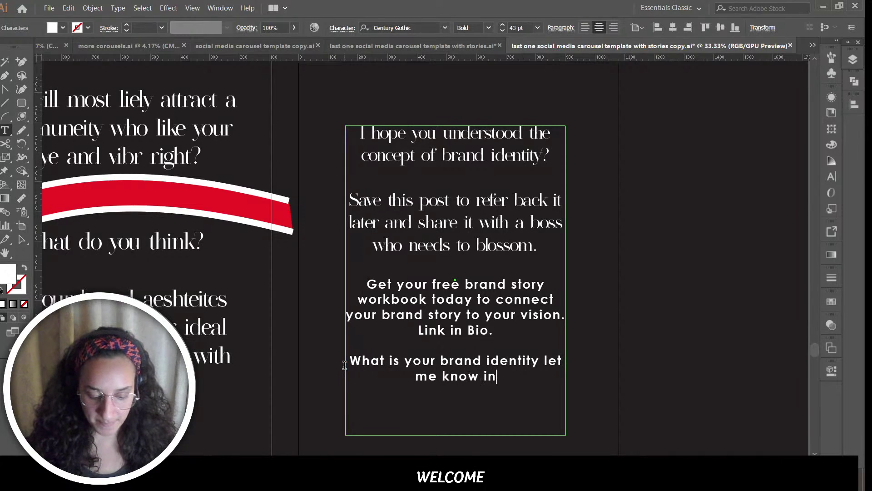
text( the comme)
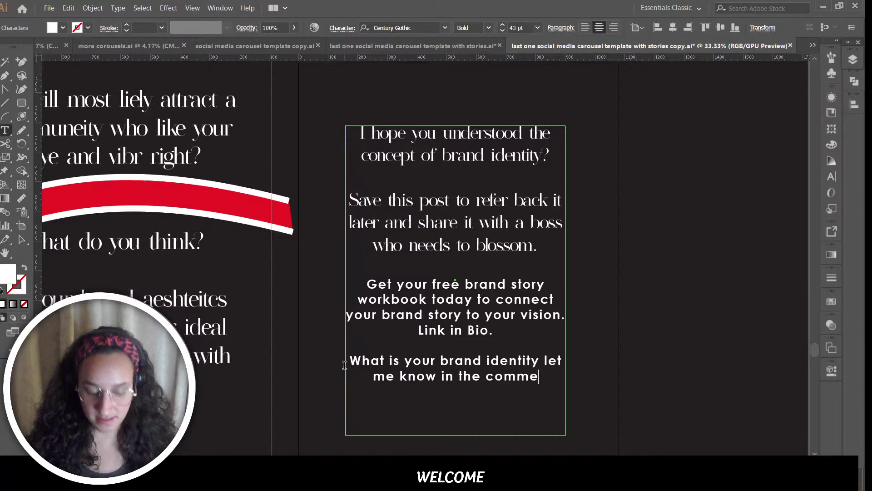
text(nts.)
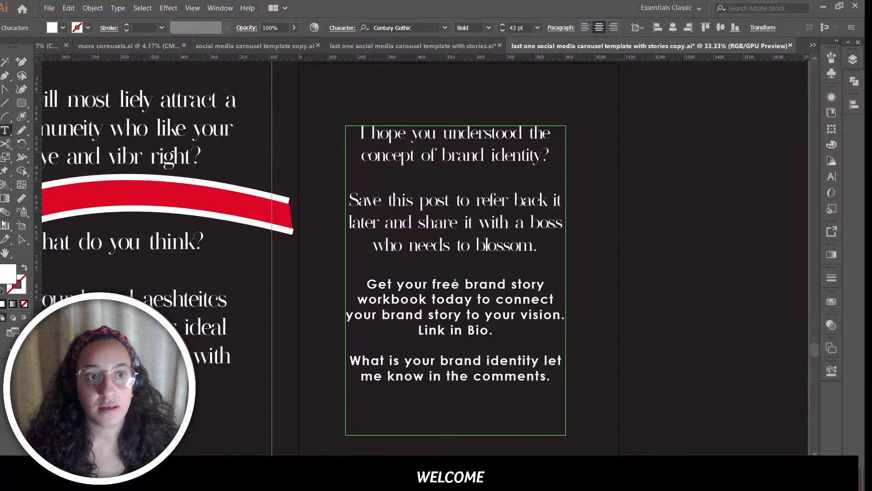
Step: Shorten the closing slide's text frame from below so it ends just under the last line
click(21, 240)
click(652, 313)
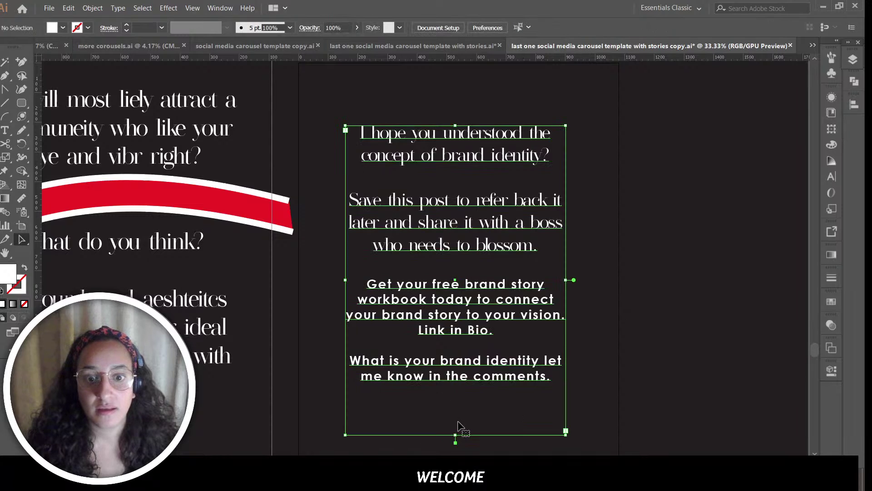
drag(455, 434, 456, 387)
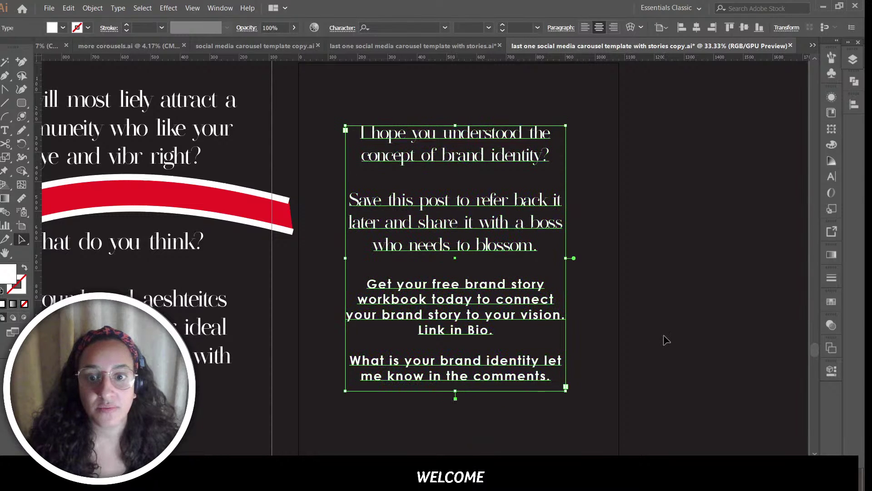
Step: Move the circular portrait from beneath the carousel onto the closing slide, at the lower end of its text block
click(610, 353)
key(ctrl+minus)
key(ctrl+minus)
key(ctrl+minus)
key(ctrl+minus)
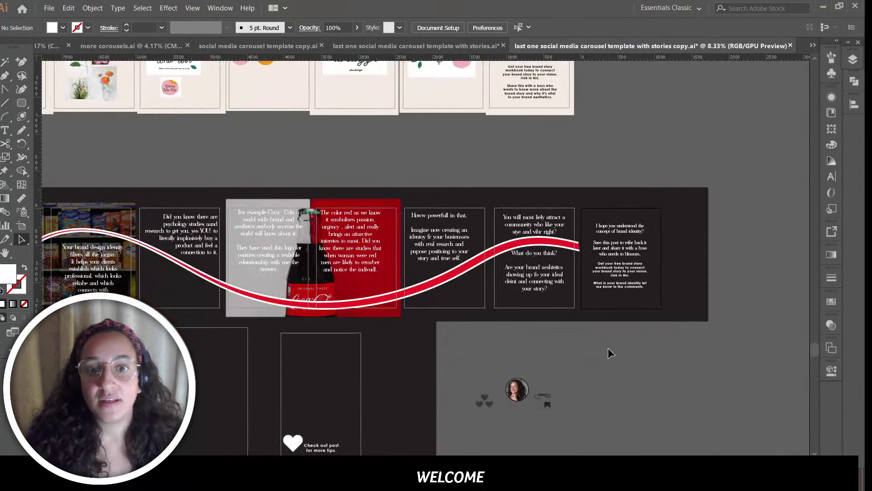
drag(517, 398, 620, 294)
double_click(628, 264)
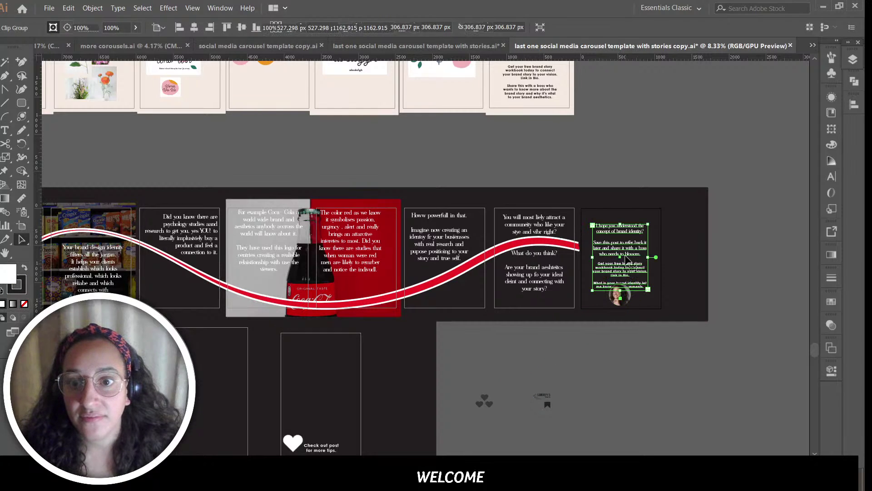
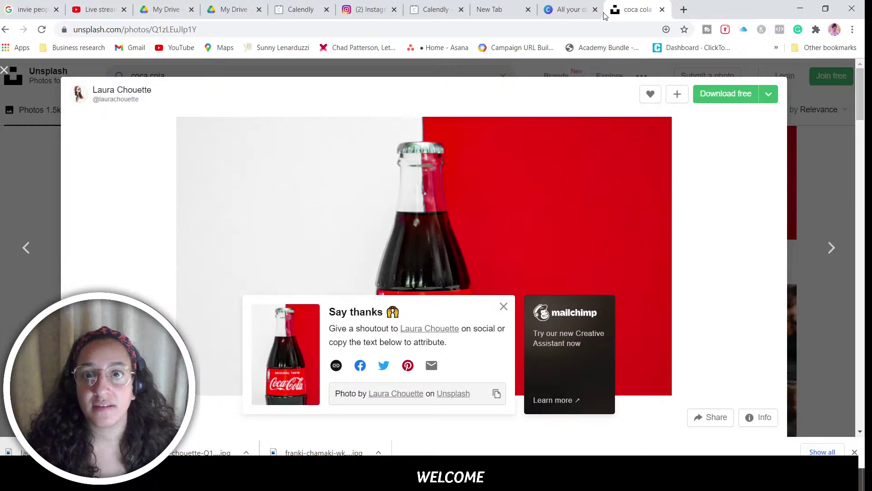
Step: In the browser, close the Canva page and start a new blank document in Grammarly
click(595, 9)
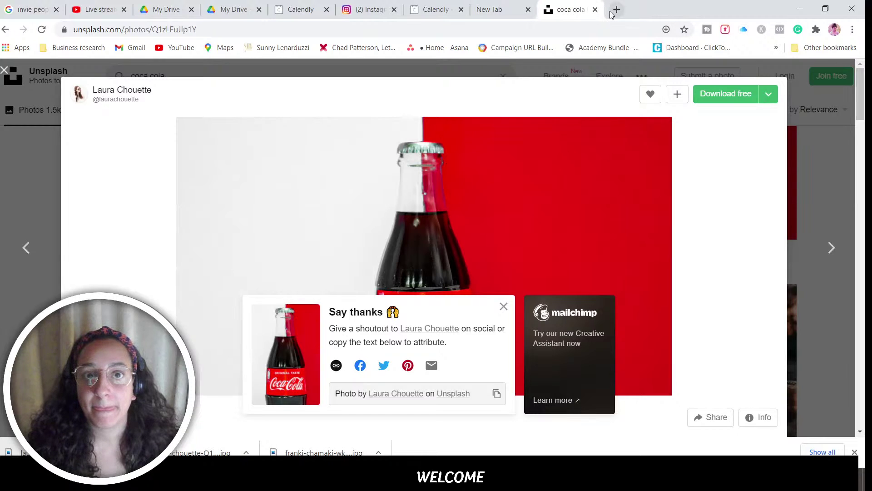
click(615, 10)
text(gramm)
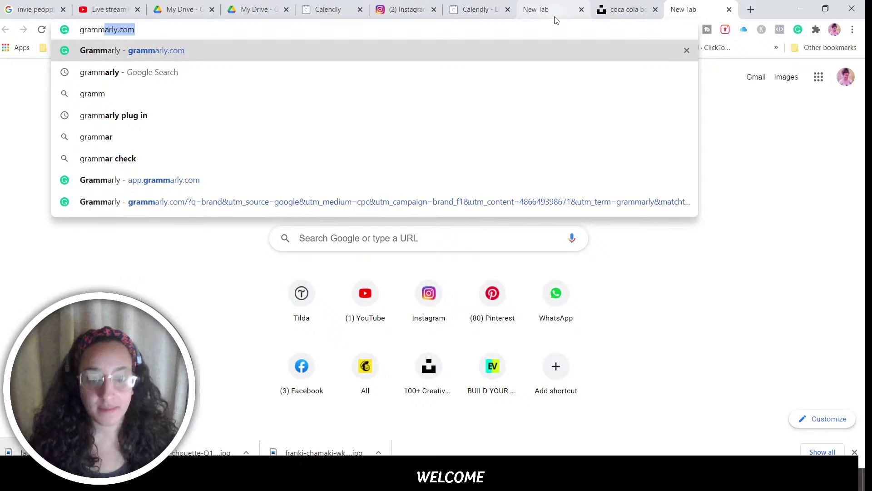
key(Return)
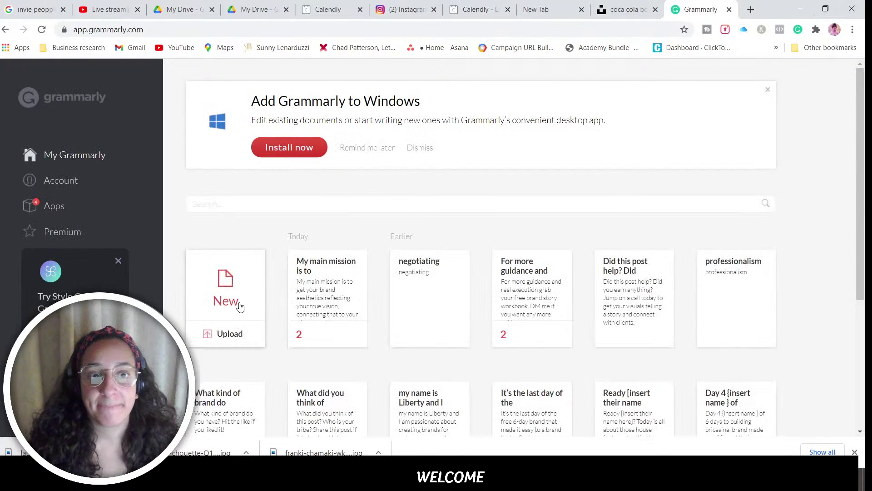
click(238, 304)
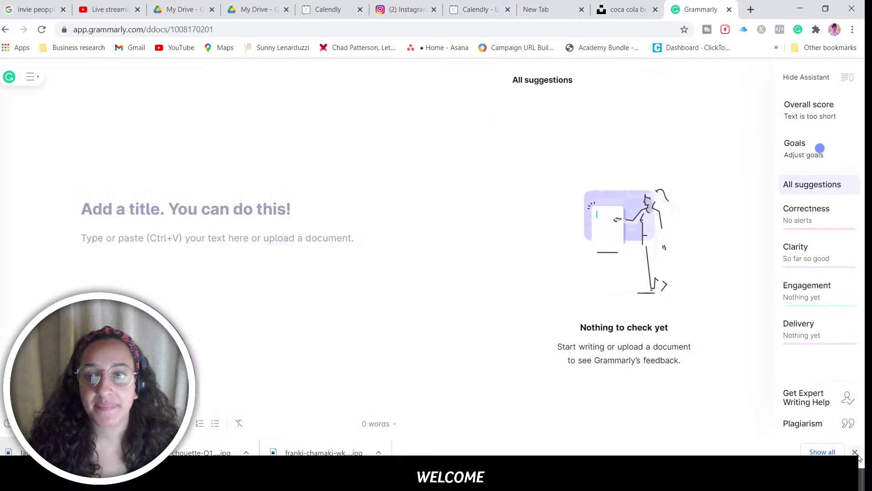
Step: Arrange the Illustrator and Grammarly windows side by side so both the carousel and the blank document can be used together
click(825, 9)
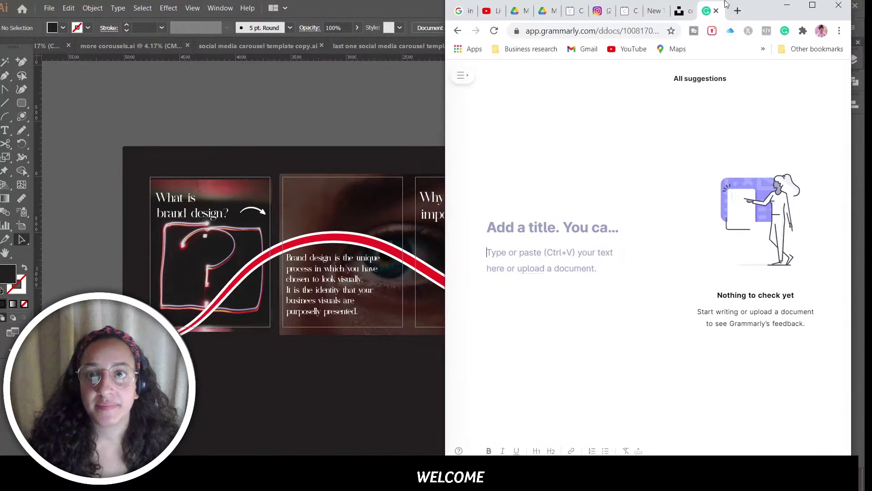
click(786, 5)
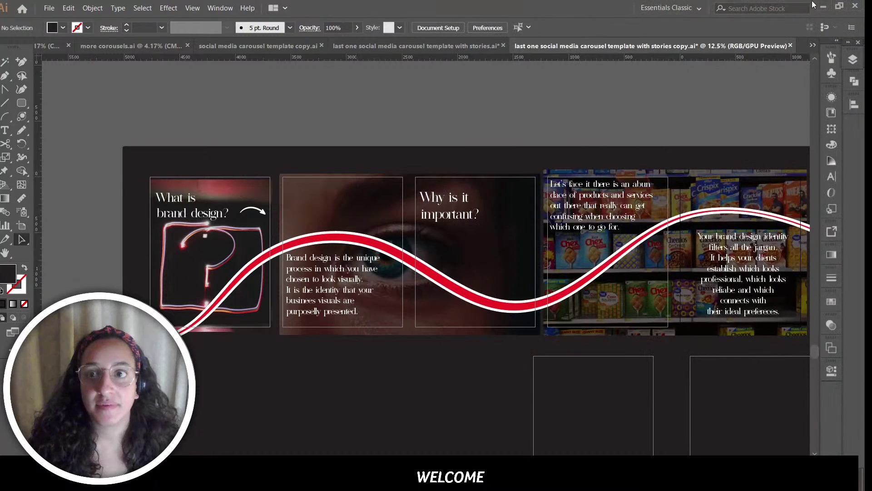
click(839, 8)
drag(863, 20, 484, 21)
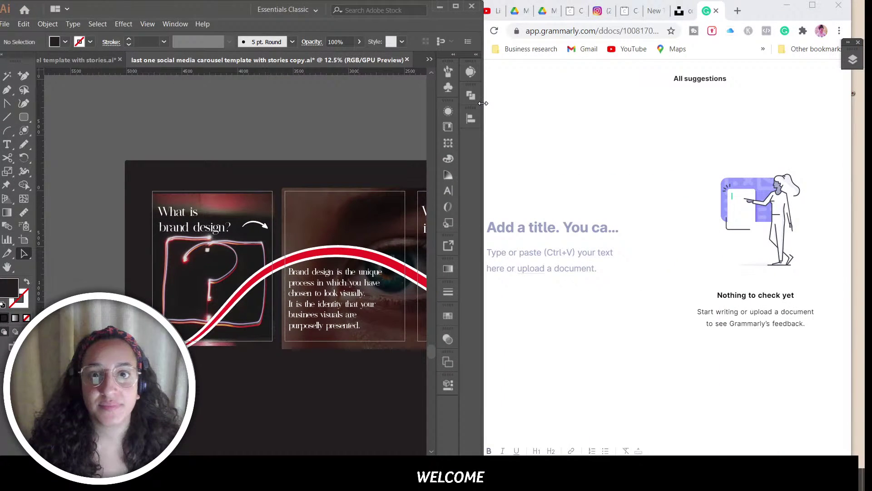
Step: Copy the second slide's "Brand design is the unique process" paragraph into the blank Grammarly document
double_click(326, 295)
drag(361, 326, 263, 268)
key(ctrl+c)
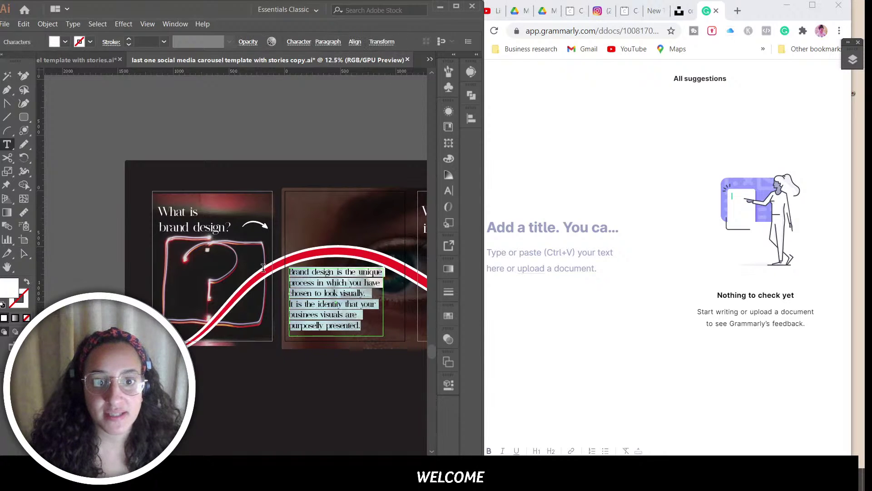
click(543, 269)
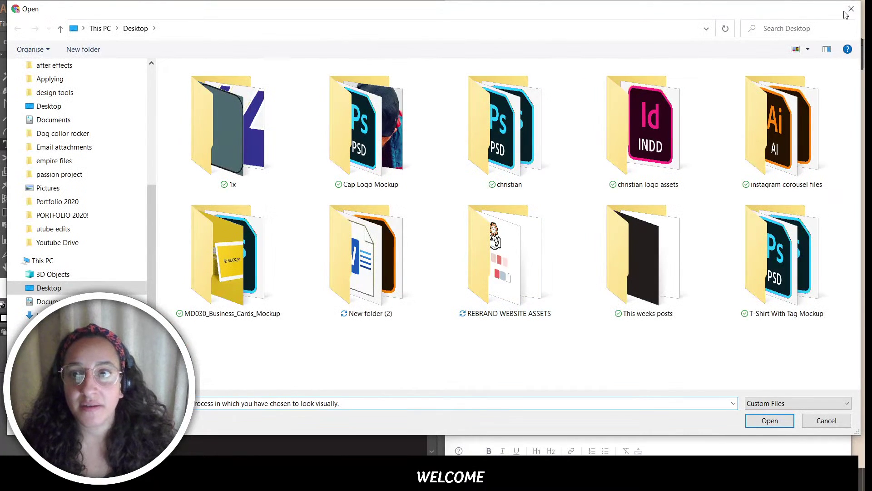
click(850, 9)
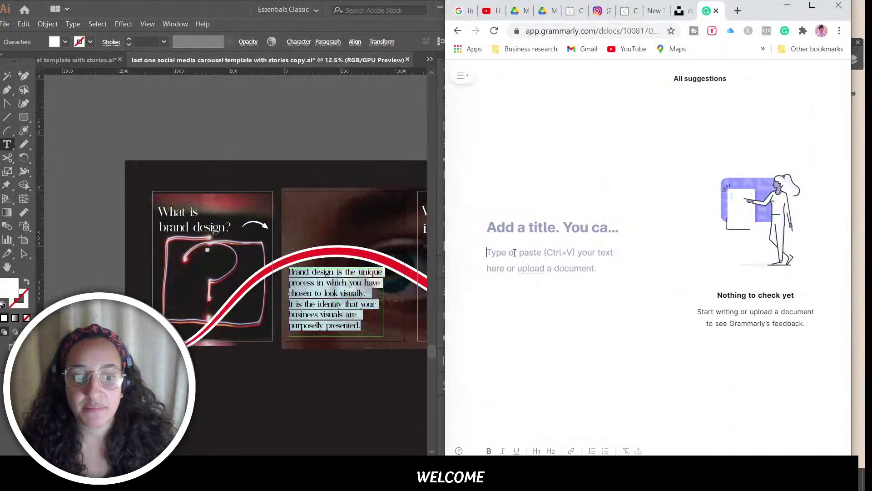
key(ctrl+v)
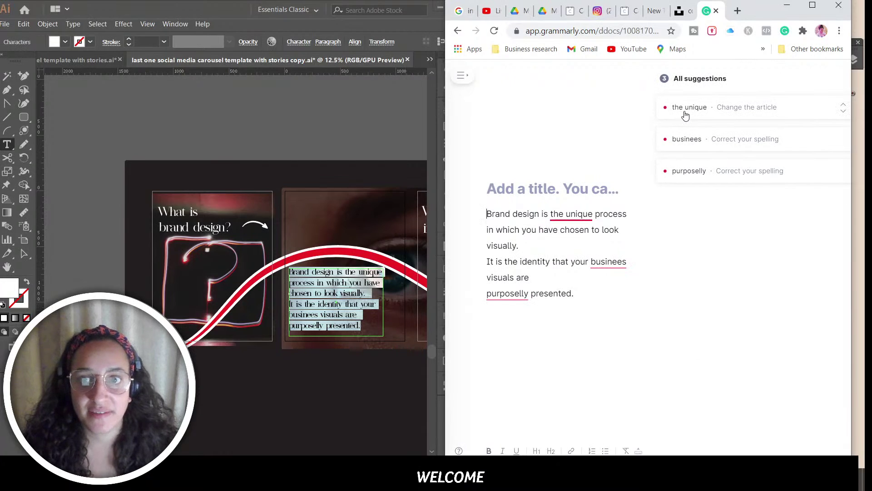
Step: Accept Grammarly's corrections "a unique", "business" and "purposefully" in the pasted paragraph
click(685, 115)
click(752, 207)
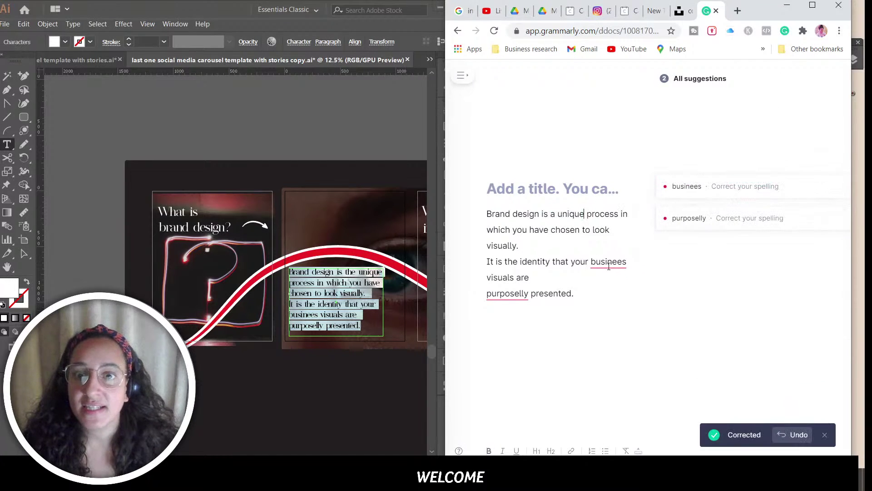
click(612, 262)
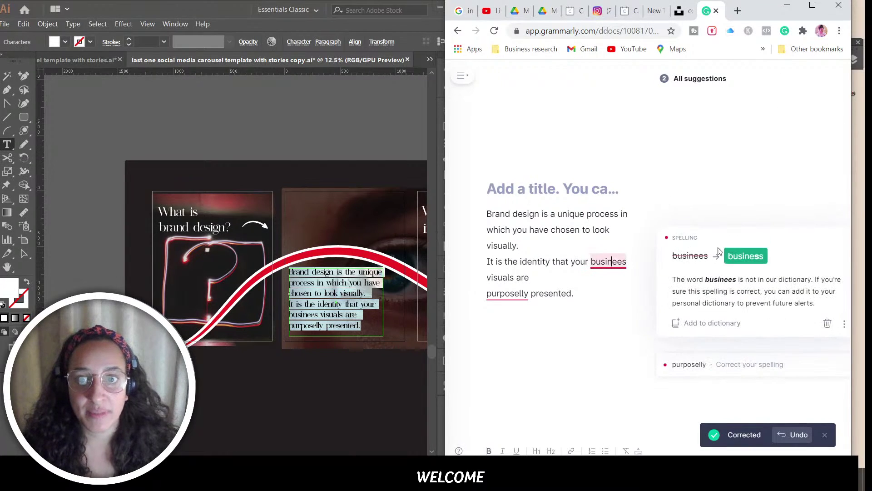
click(746, 255)
click(525, 294)
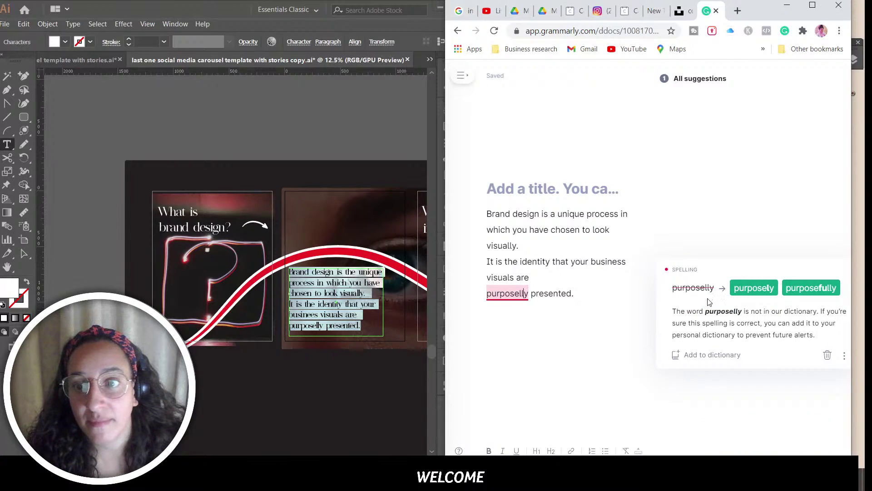
click(804, 287)
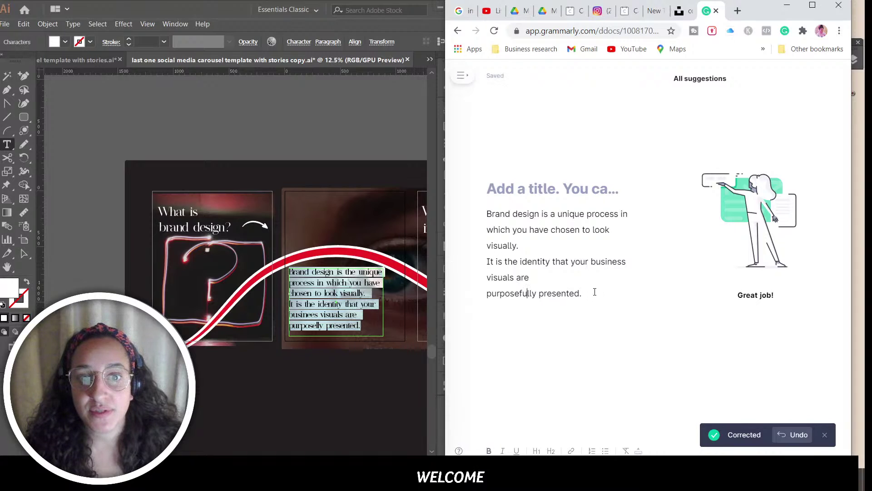
Step: Replace the second slide's paragraph in Illustrator with the corrected text copied from Grammarly
drag(594, 291, 457, 206)
key(ctrl+c)
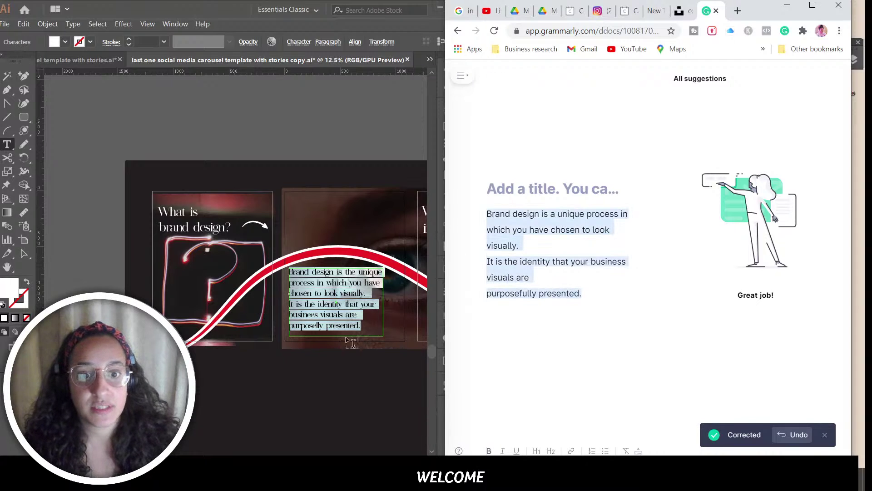
click(353, 320)
drag(371, 325, 275, 269)
key(ctrl+v)
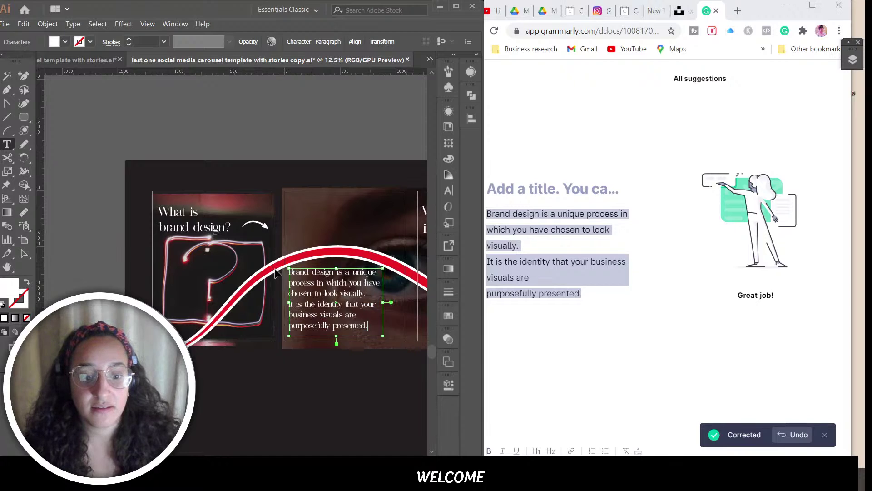
Step: Replace the Grammarly text with the "Let's face it there is an abundace" paragraph from the cereal-shelf slide
scroll(336, 303, right, 10)
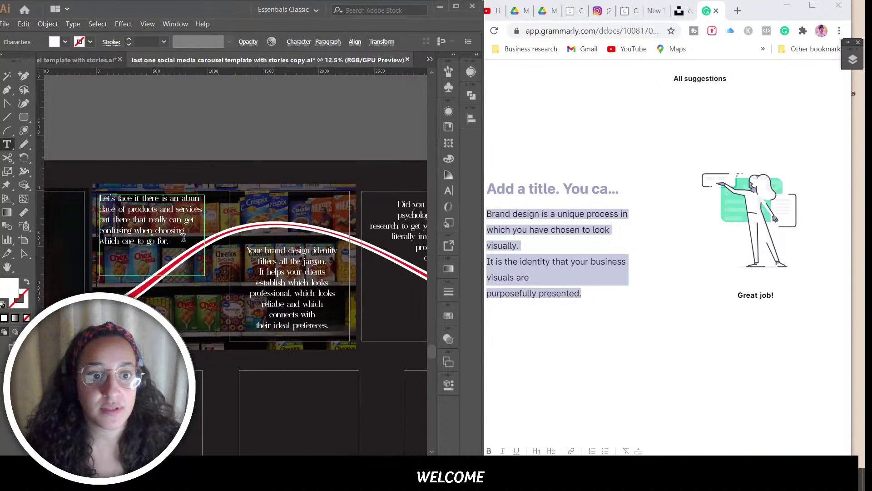
drag(184, 240, 79, 190)
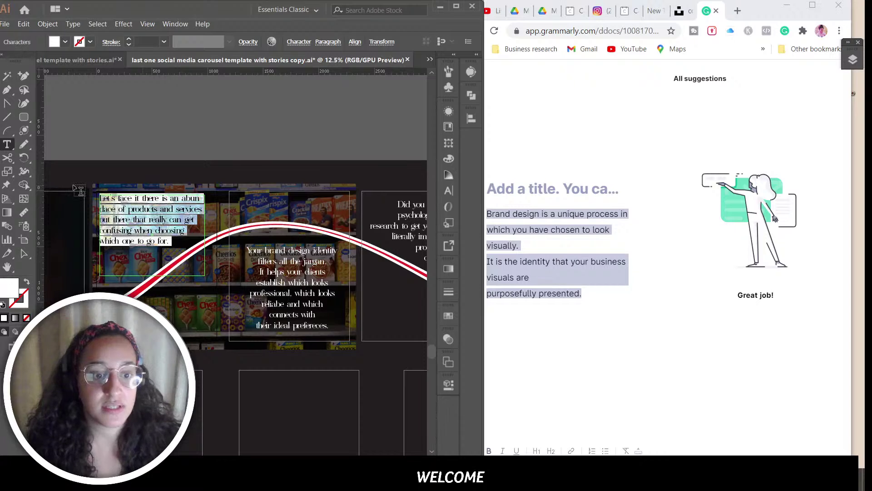
click(545, 290)
drag(588, 294, 461, 200)
text(Let’s face it there is an abundace of products and services out there that really can get confusing when choosing which one to go for.)
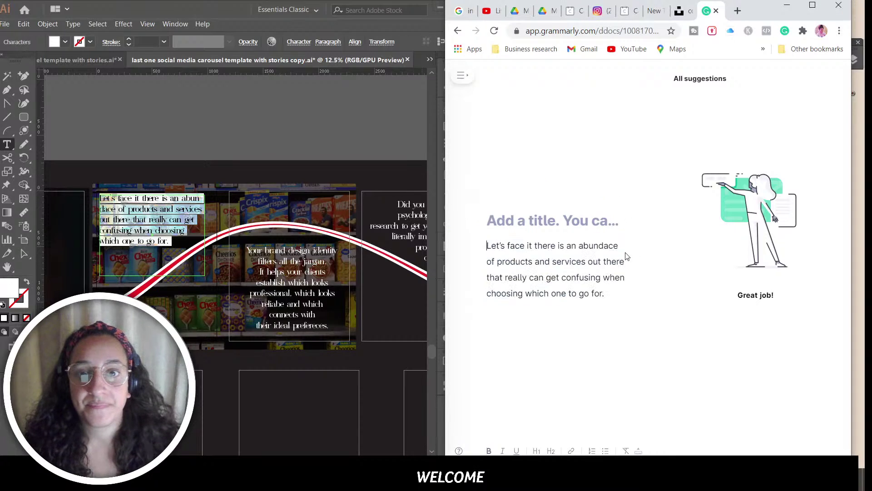
Step: Accept Grammarly's correction "abundance" and replace the cereal-shelf slide's "Let's face it" paragraph in Illustrator with the corrected text
click(604, 245)
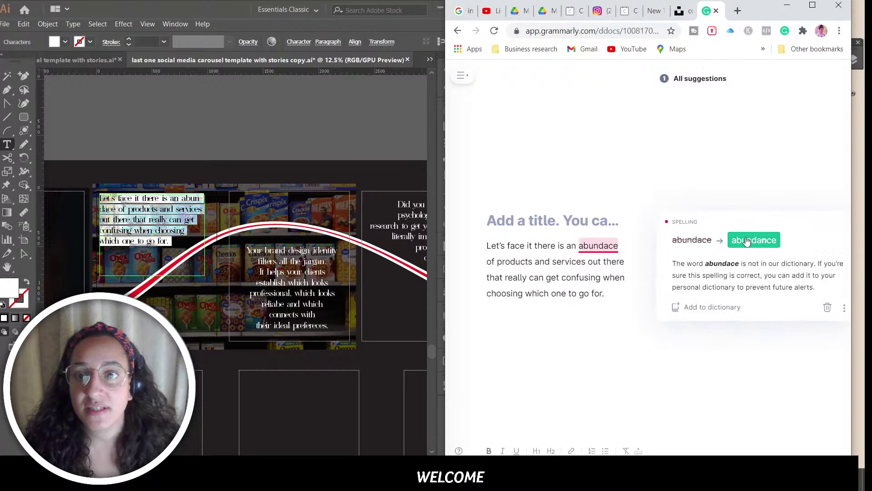
click(752, 240)
click(149, 239)
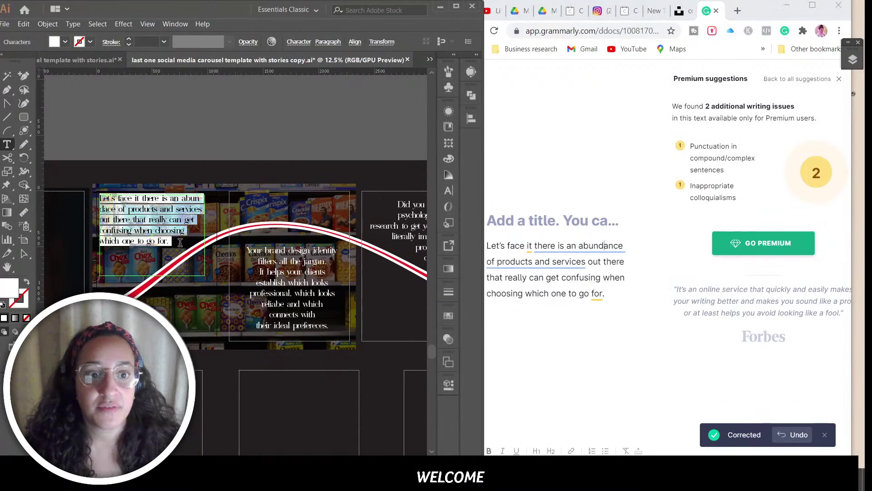
click(610, 295)
drag(611, 294, 499, 249)
key(ctrl+c)
click(165, 239)
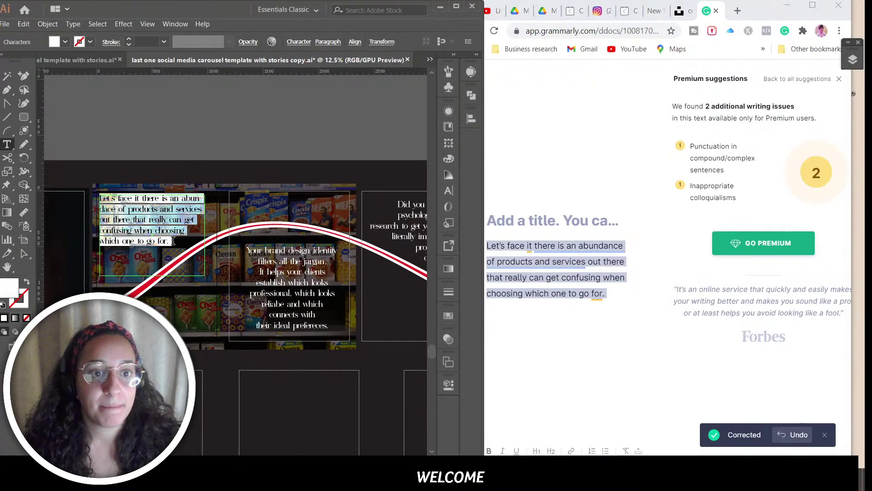
key(ctrl+v)
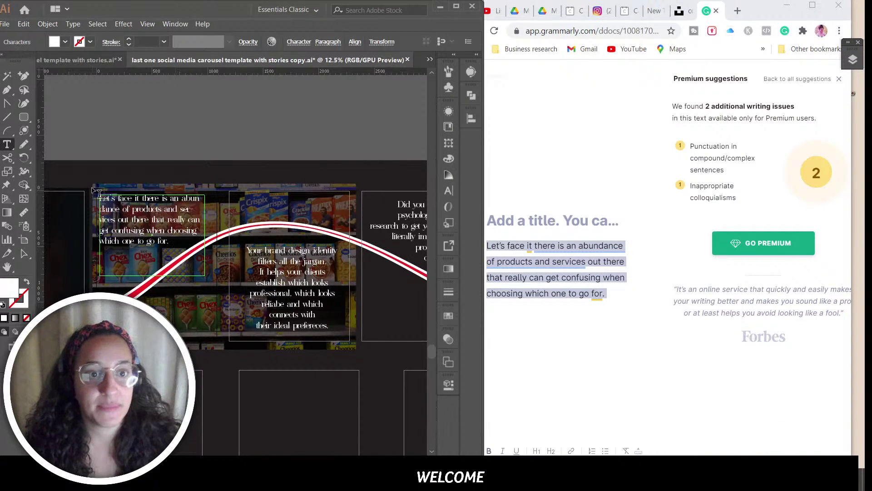
Step: Replace the Grammarly text with the "Your brand design identity filters all the jargan" paragraph from the Illustrator carousel
click(299, 301)
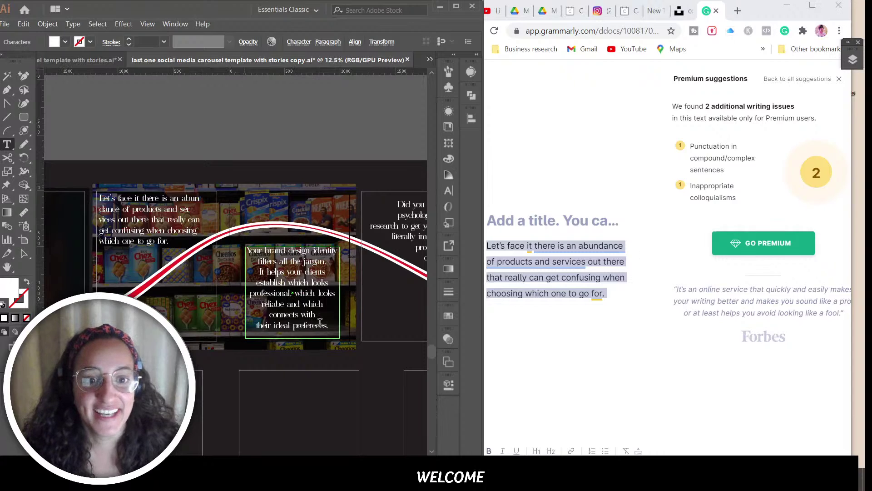
drag(331, 326, 231, 242)
key(ctrl+c)
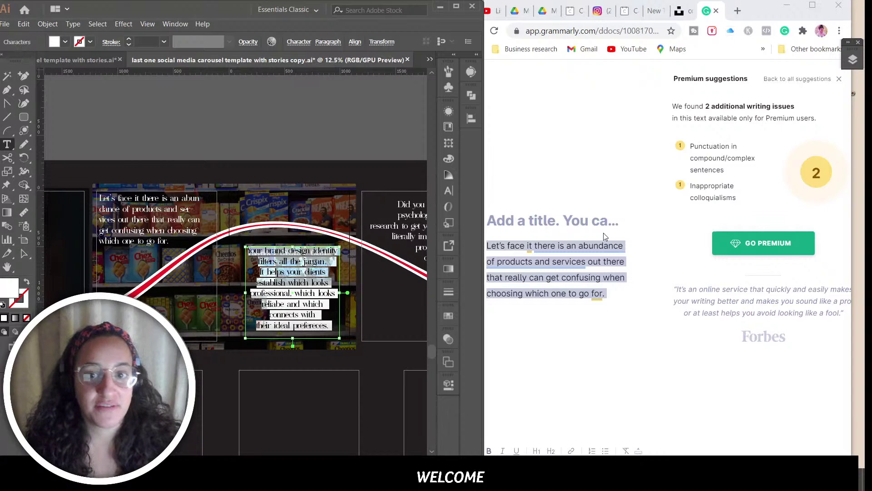
click(573, 296)
drag(619, 294, 420, 215)
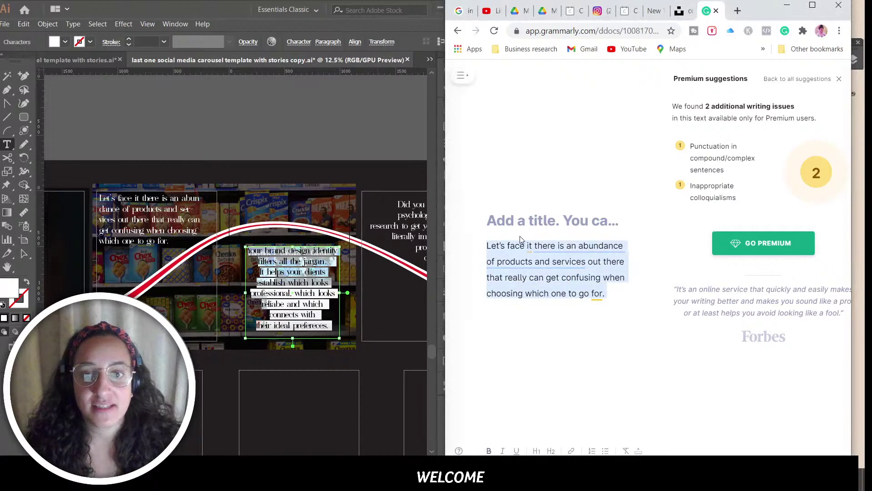
key(ctrl+v)
click(779, 426)
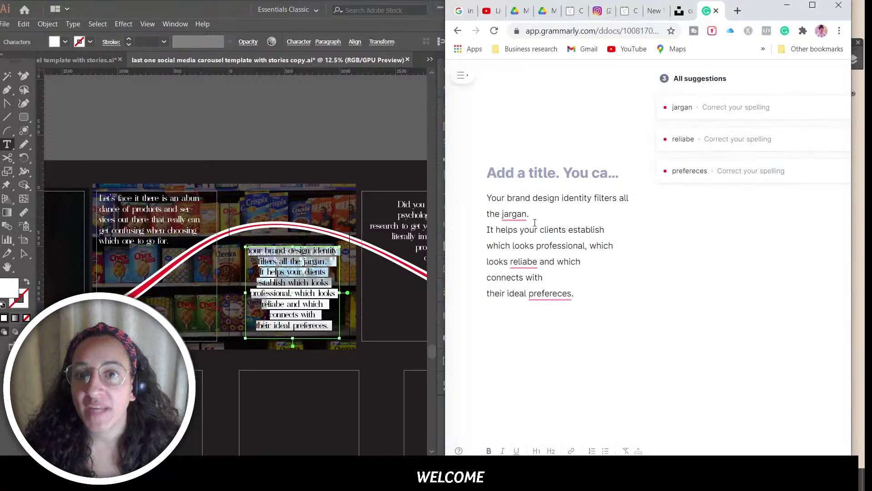
Step: Accept Grammarly's corrections "jargon", "reliable" and "preferences" in the brand design identity paragraph
click(504, 213)
click(731, 205)
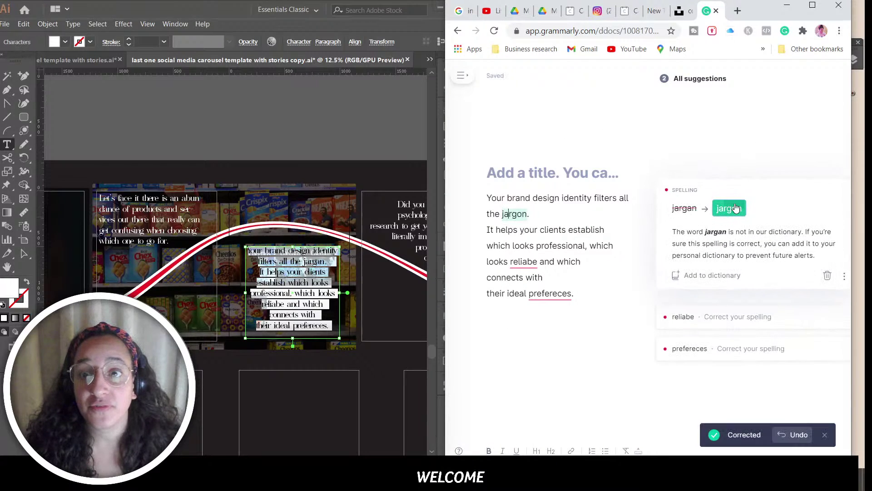
click(523, 261)
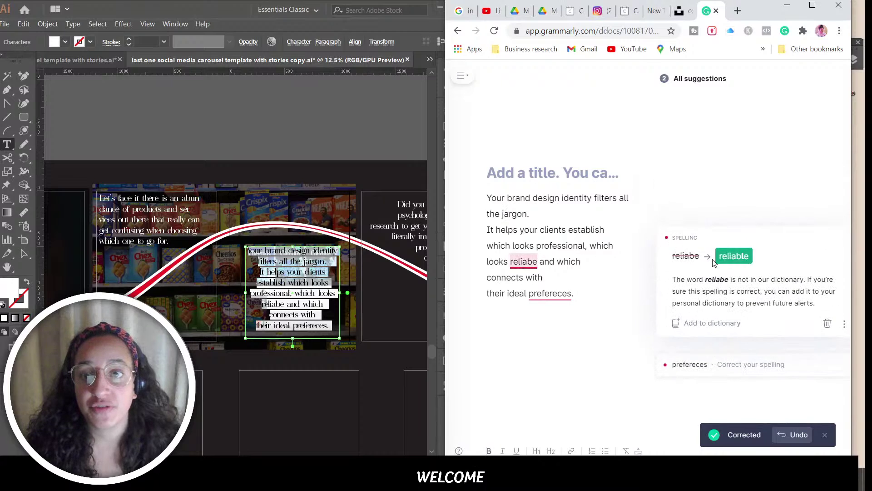
click(735, 256)
click(549, 294)
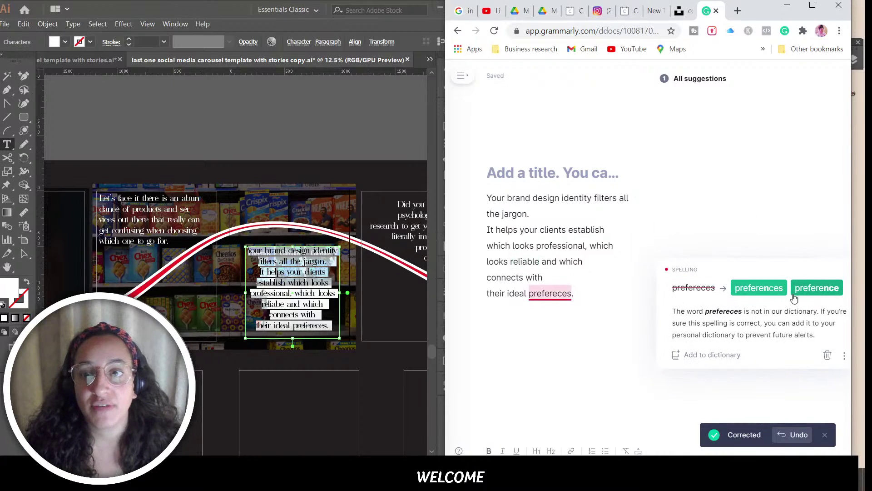
click(777, 296)
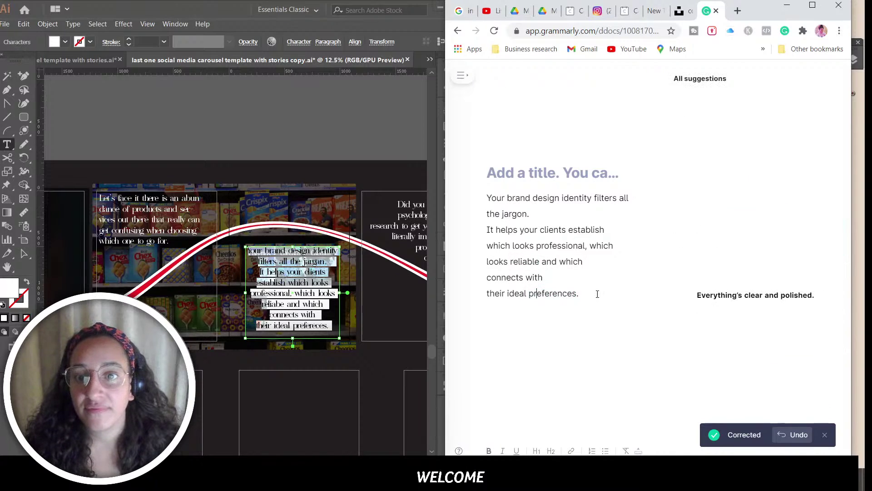
Step: Replace the "Your brand design identity" paragraph in Illustrator with the corrected text copied from Grammarly
drag(597, 293, 448, 189)
key(ctrl+c)
click(274, 223)
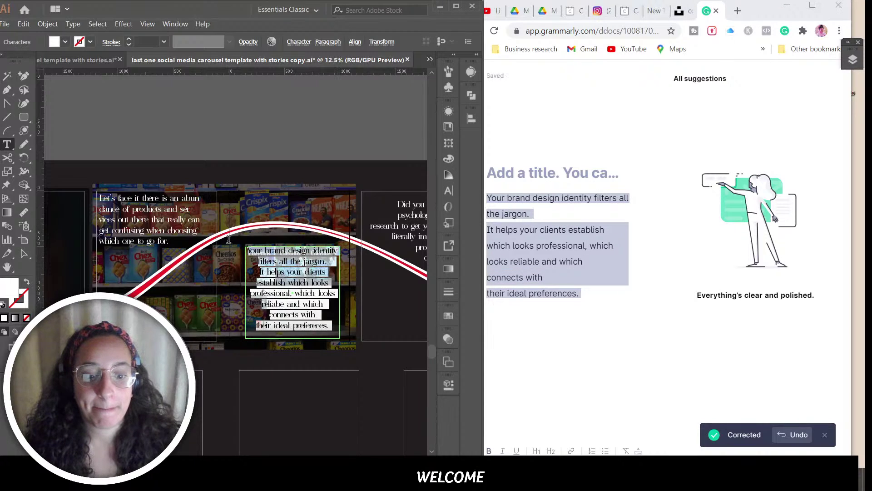
key(ctrl+v)
Step: Replace the Grammarly text with the "Did you know there are psychology studies" paragraph from the Illustrator carousel
scroll(292, 293, right, 5)
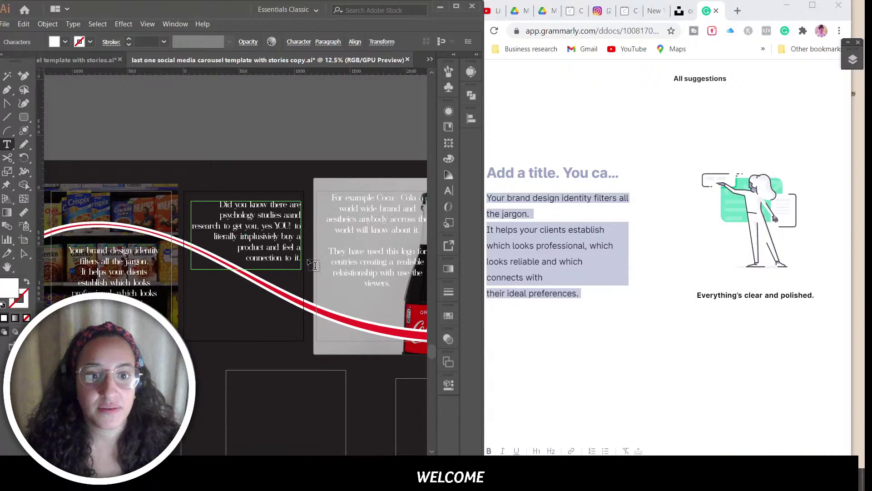
drag(300, 259, 196, 202)
key(ctrl+c)
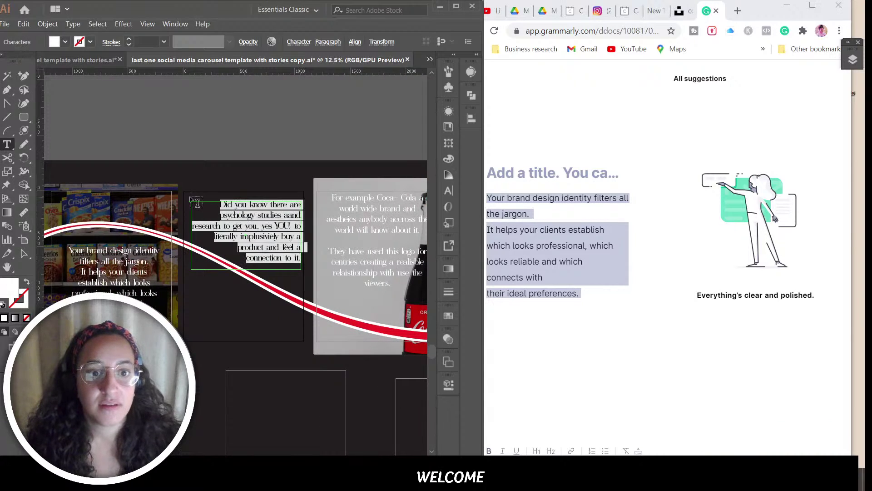
click(542, 277)
drag(580, 295, 469, 202)
key(ctrl+v)
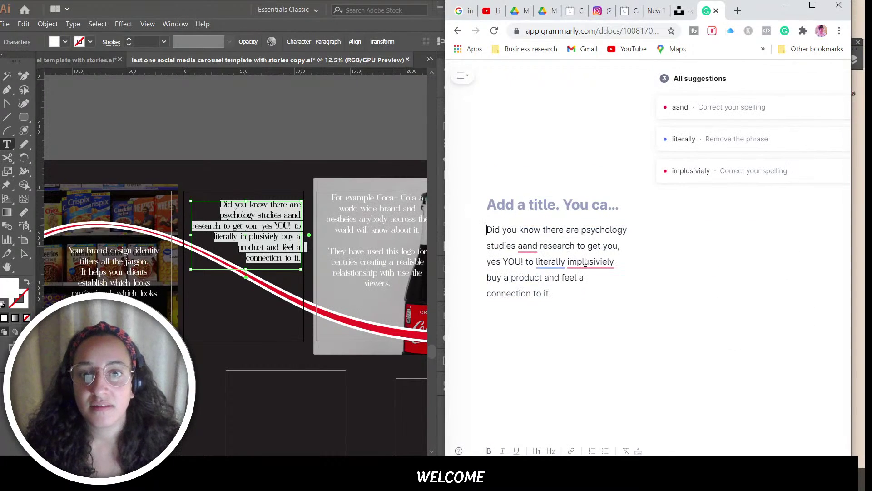
Step: Accept Grammarly's corrections "and" and "impulsively", remove "literally", and capitalize "To" after "yes YOU!"
click(682, 111)
click(718, 240)
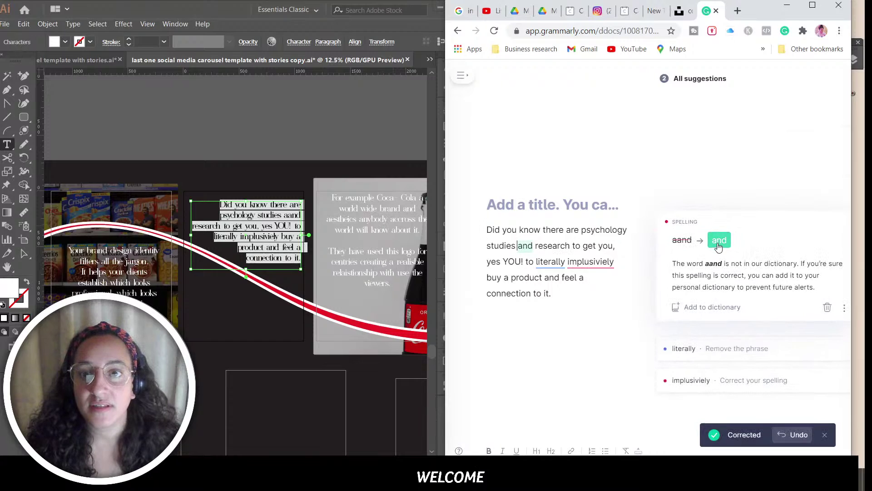
click(714, 219)
click(691, 256)
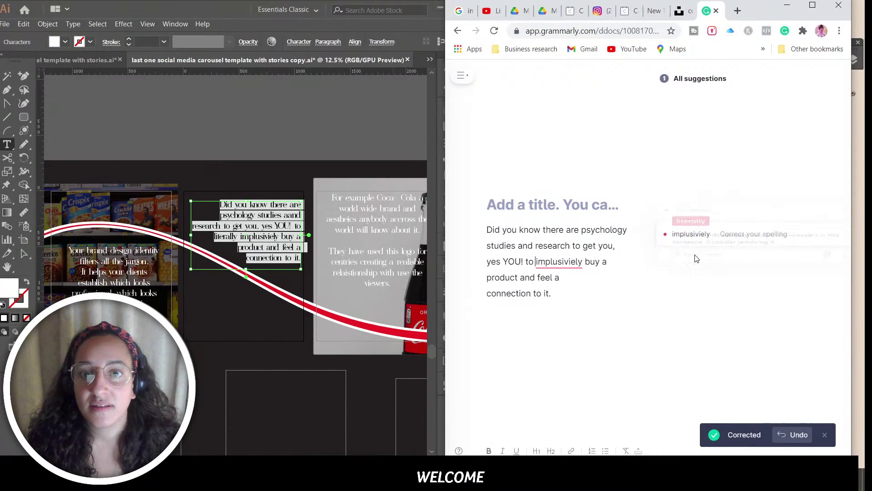
click(759, 255)
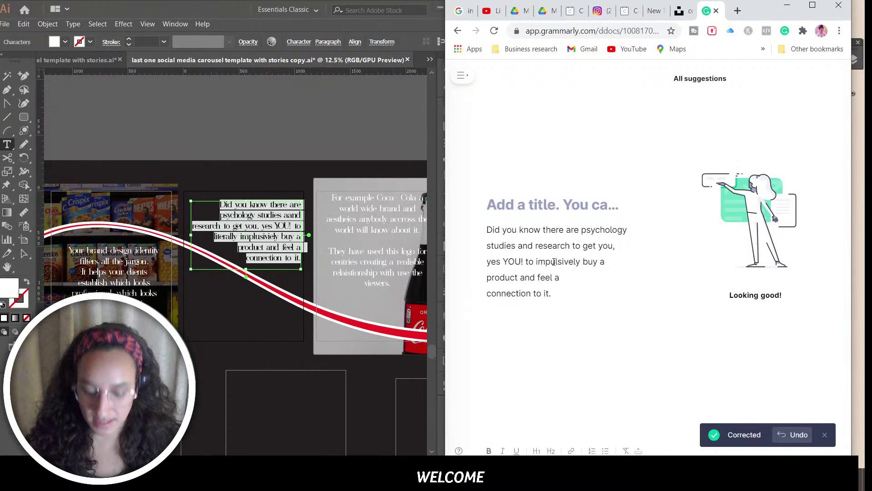
key(BackSpace)
text(T)
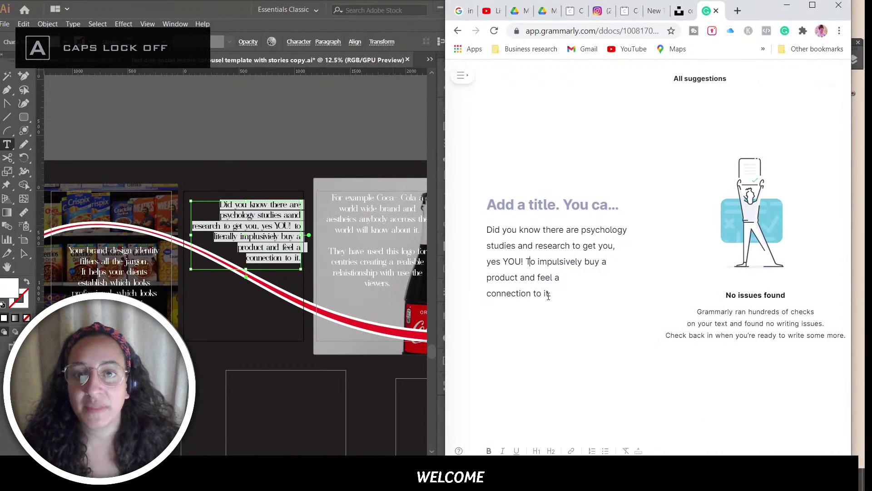
Step: Replace the "Did you know there are" paragraph in Illustrator with the corrected Grammarly text, removing the line break before "connection"
drag(549, 295, 458, 228)
key(ctrl+c)
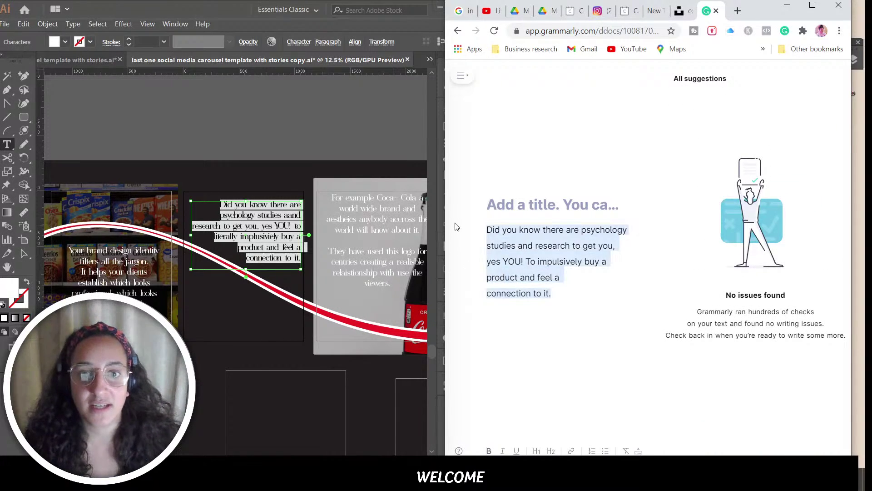
click(296, 262)
click(296, 260)
drag(302, 259, 206, 195)
key(ctrl+v)
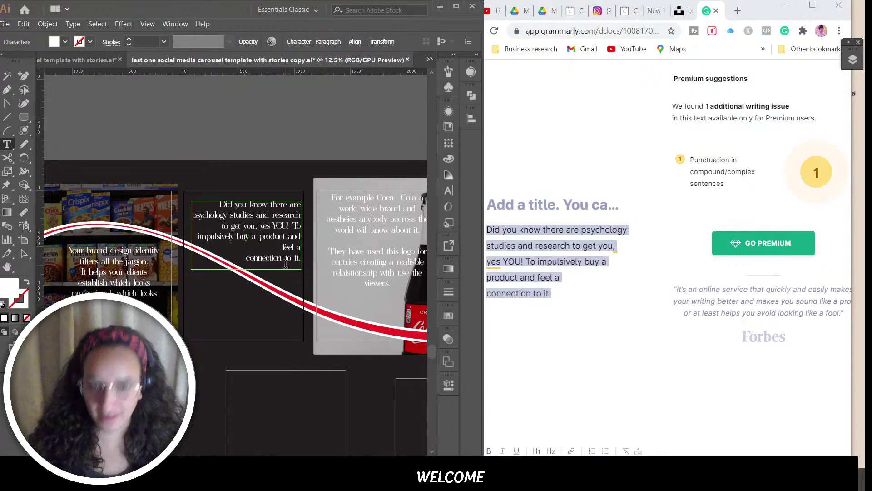
key(BackSpace)
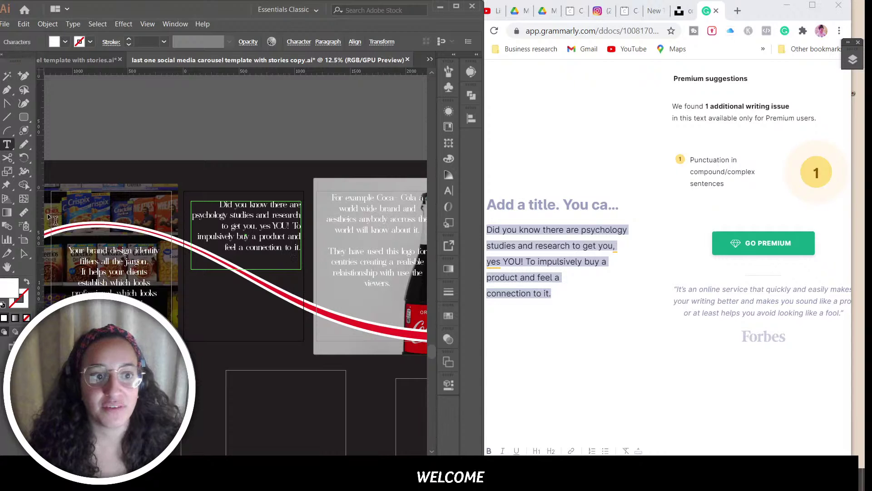
Step: Replace the Grammarly text with the "For example Coca- Cola" text from the grey bottle slide in Illustrator
click(24, 253)
scroll(234, 368, right, 6)
scroll(234, 368, left, 2)
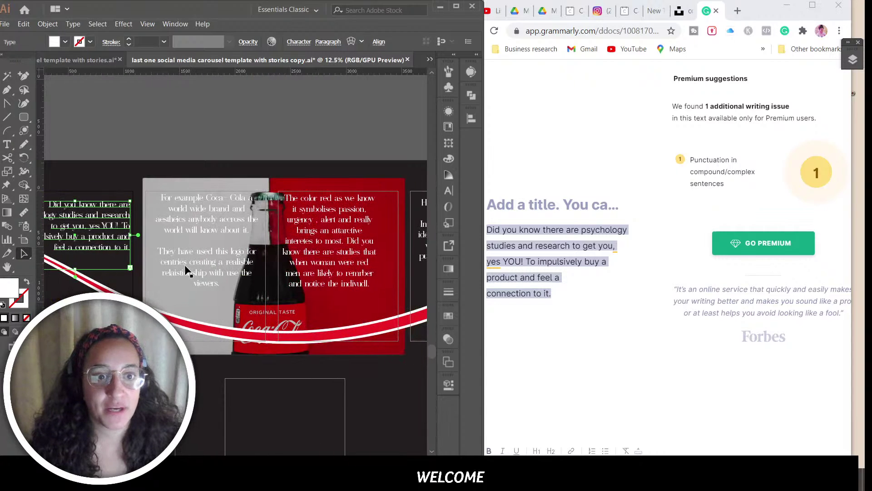
click(185, 267)
double_click(217, 286)
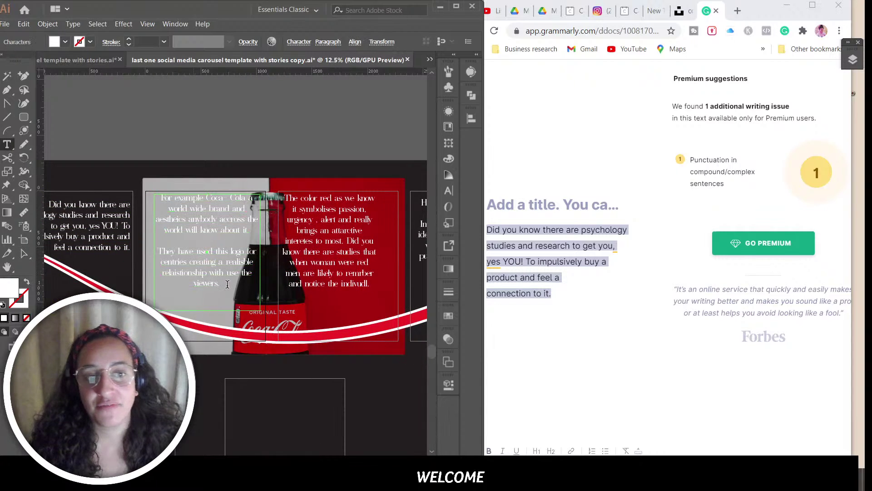
drag(217, 286, 131, 188)
key(ctrl+c)
click(526, 278)
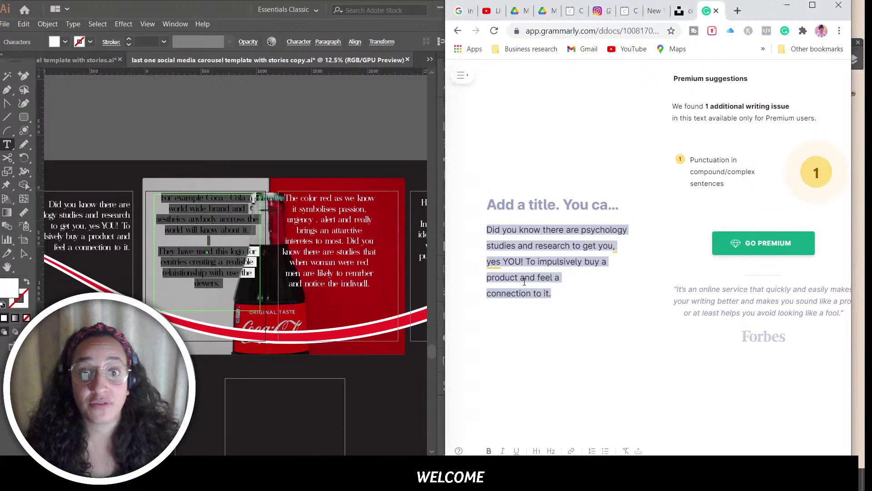
drag(568, 292, 474, 231)
key(ctrl+v)
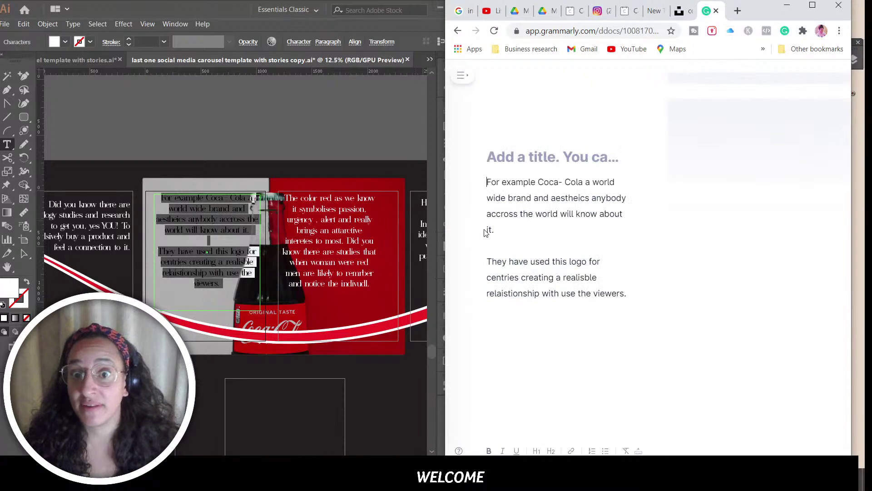
Step: Accept Grammarly's corrections "worldwide", "aesthetics" and "across" in the first Coca-Cola paragraph
click(683, 113)
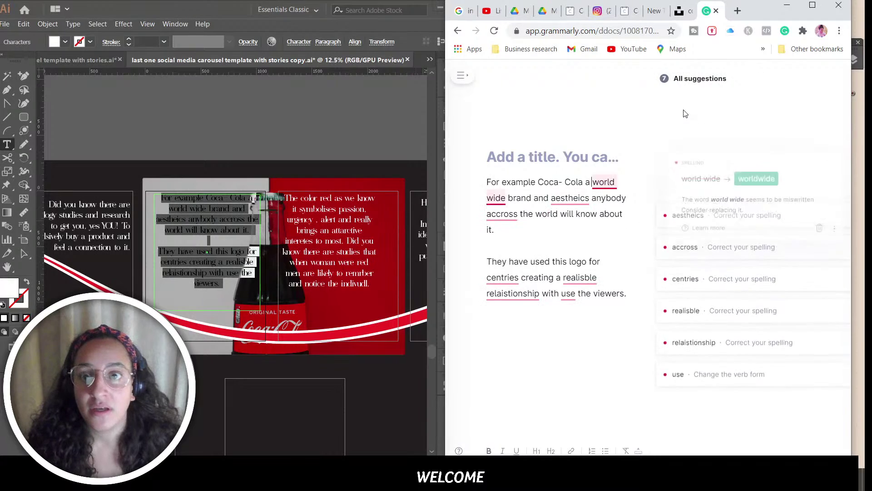
click(746, 177)
click(733, 160)
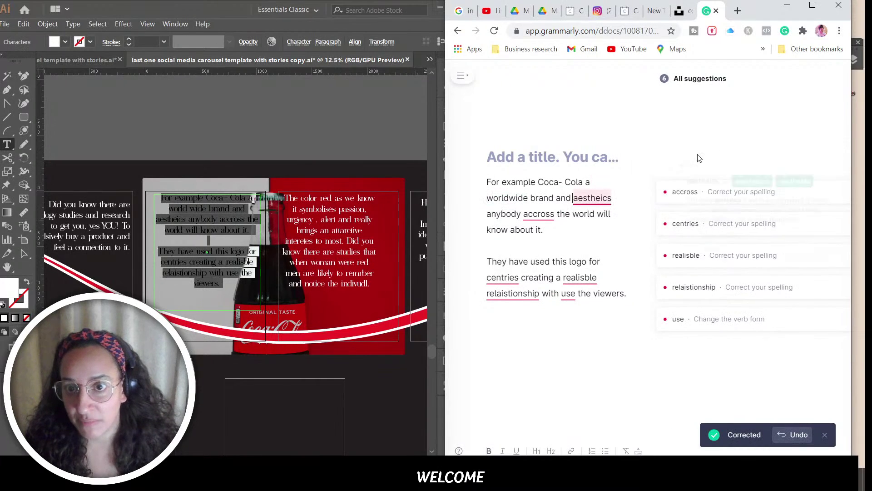
click(750, 190)
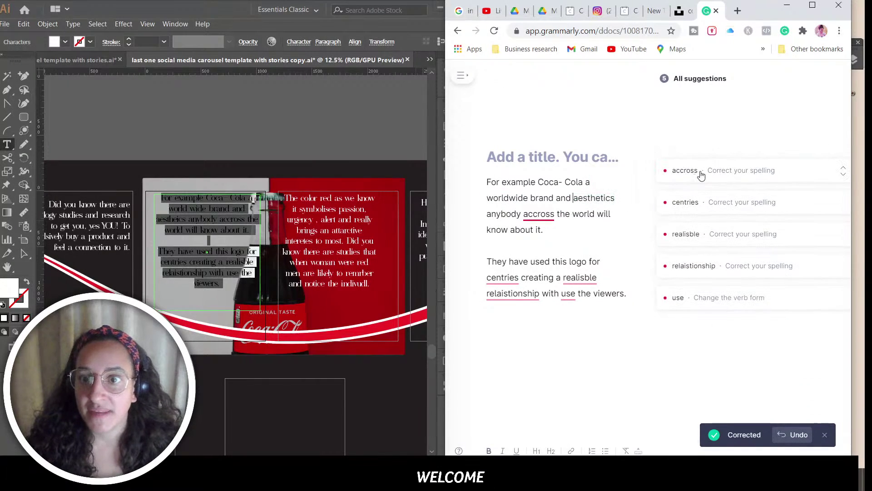
click(702, 173)
click(736, 205)
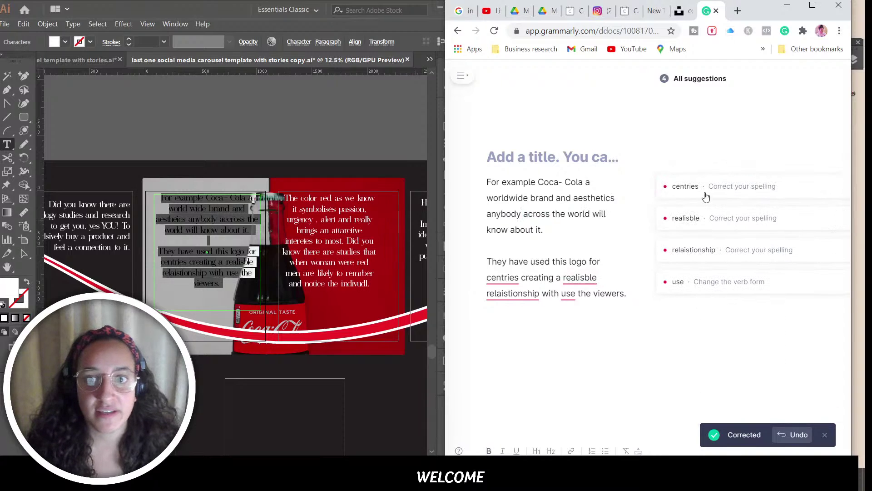
Step: Accept Grammarly's corrections "centuries", "reliable" and "relationship" in the second Coca-Cola paragraph
click(704, 191)
click(748, 272)
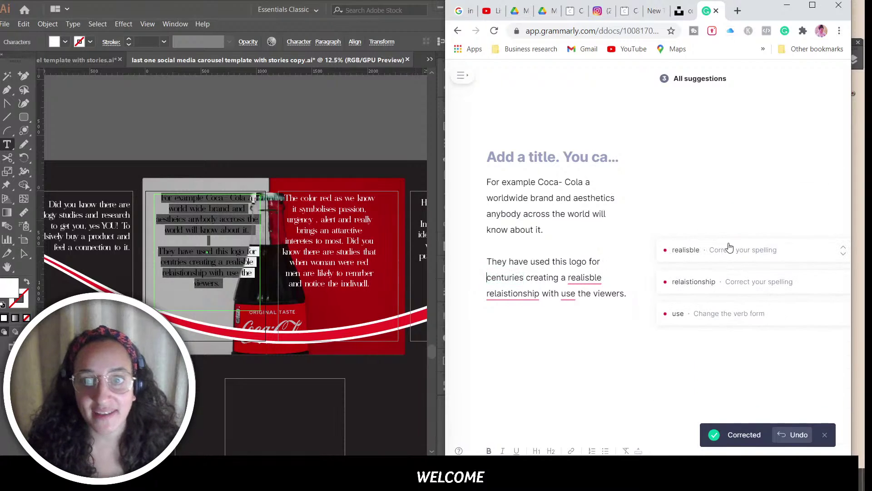
click(726, 247)
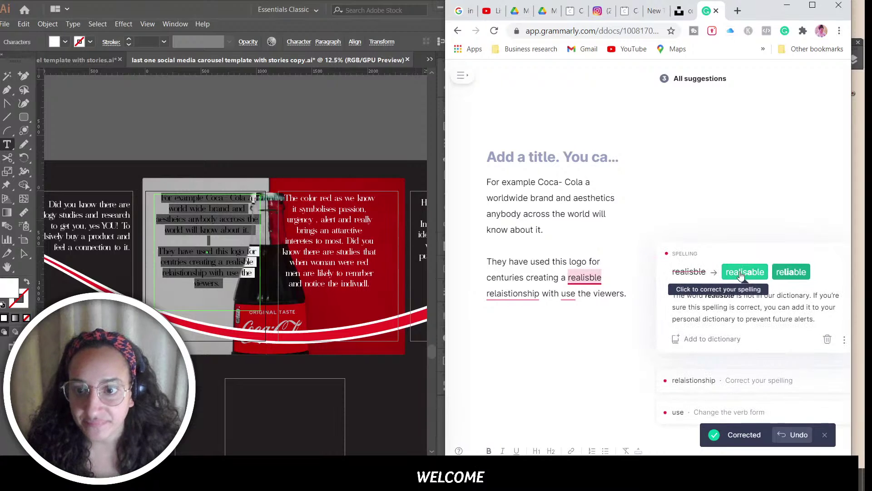
click(793, 272)
click(707, 250)
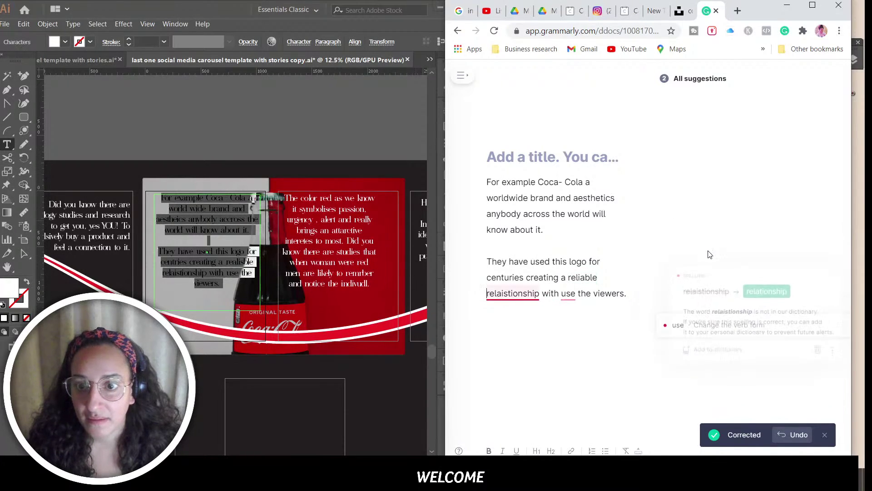
click(749, 289)
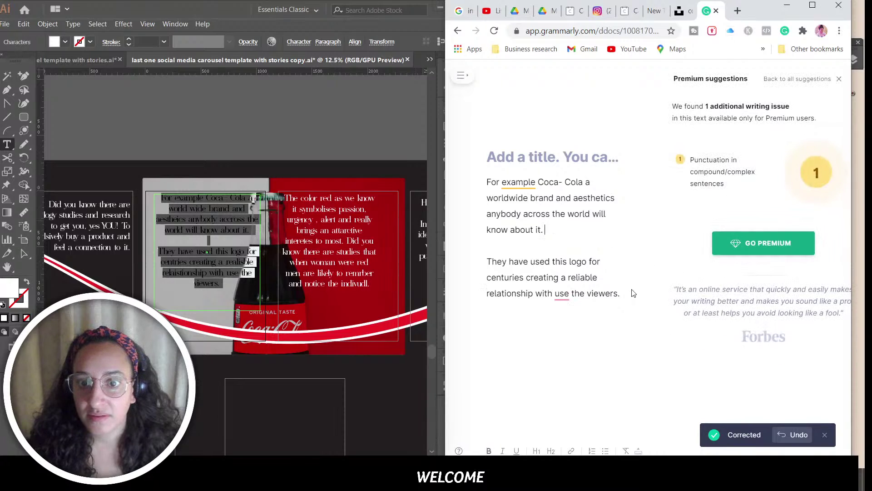
Step: Accept Grammarly's correction "using" in the second Coca-Cola paragraph, and delete that word so the ending reads "relationship with the viewers"
click(562, 297)
click(719, 287)
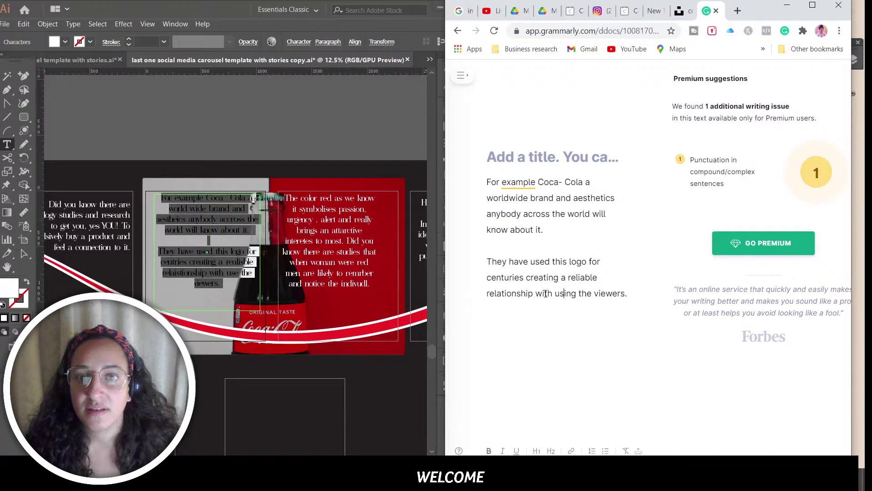
drag(592, 293, 549, 294)
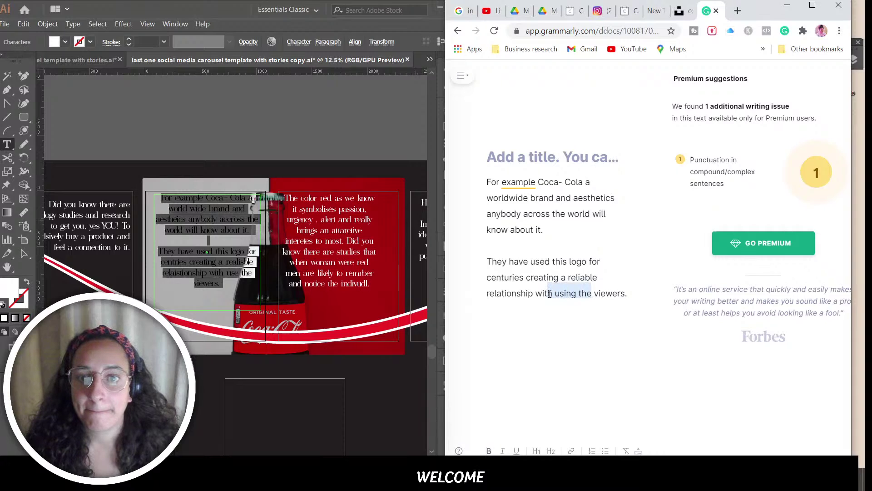
double_click(562, 294)
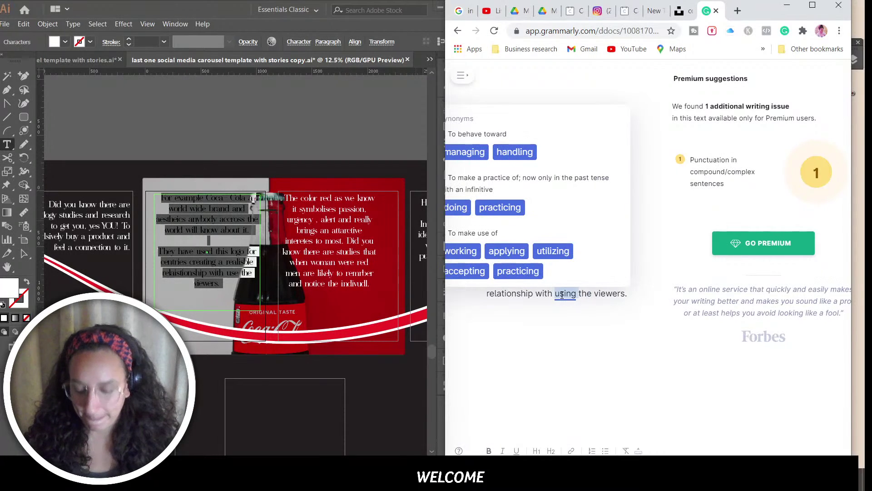
key(BackSpace)
Step: Replace the "For example Coca- Cola" text in Illustrator with the corrected Grammarly text
drag(604, 294, 477, 182)
key(ctrl+c)
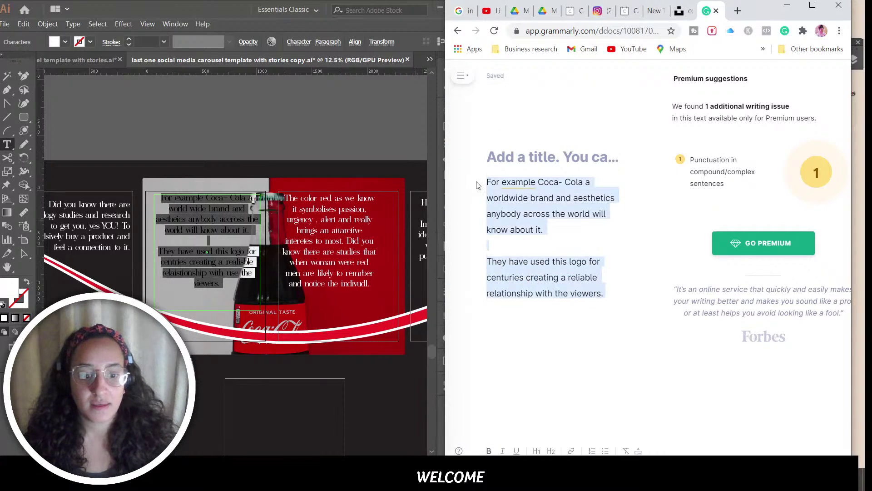
click(248, 291)
drag(234, 288, 138, 178)
key(ctrl+v)
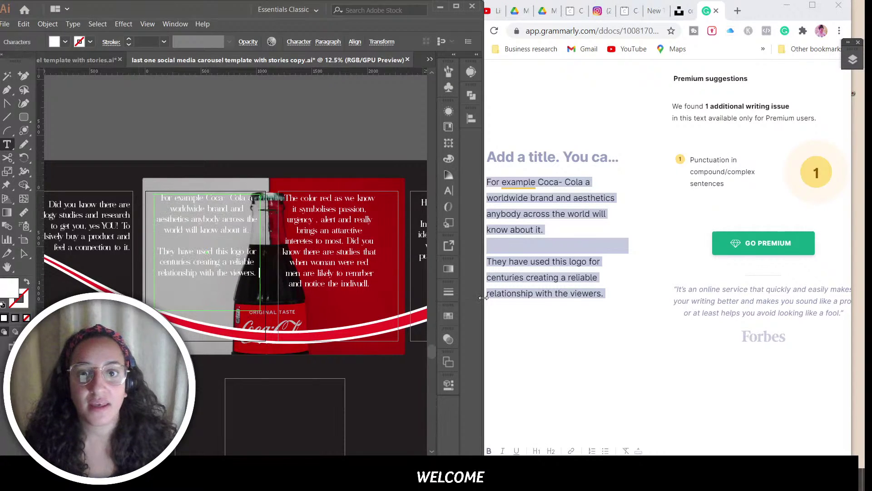
Step: Replace the Grammarly text with the "The color red as we know" paragraph from the red bottle slide in Illustrator
drag(371, 284, 254, 186)
key(ctrl+c)
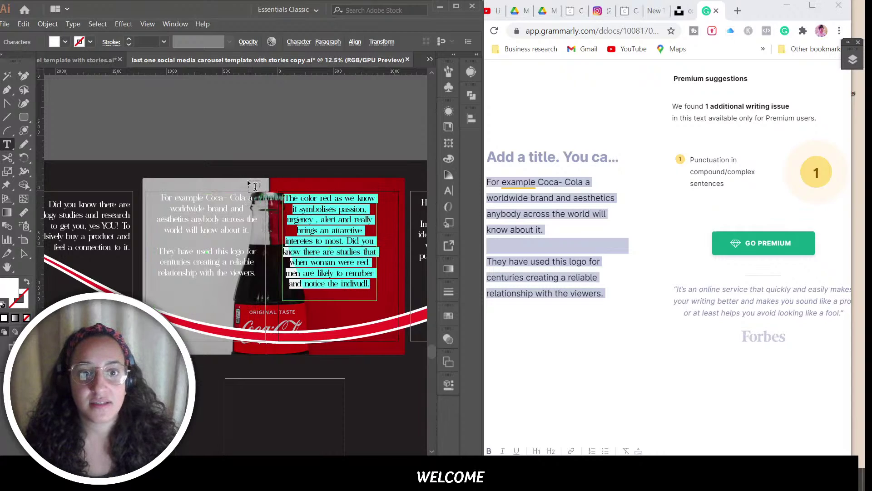
click(577, 278)
drag(624, 294, 481, 173)
key(ctrl+v)
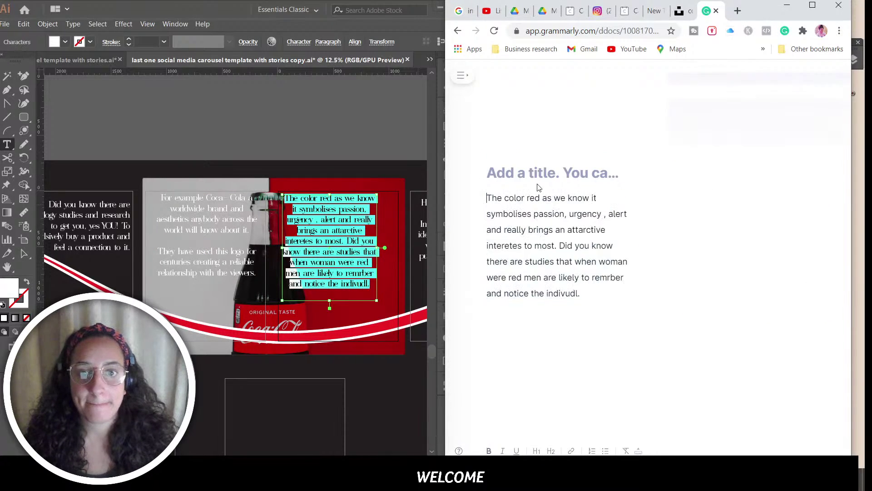
Step: Accept Grammarly's suggestions to correct "symbolizes", remove the space before the comma after "urgency", and remove "really"
click(704, 113)
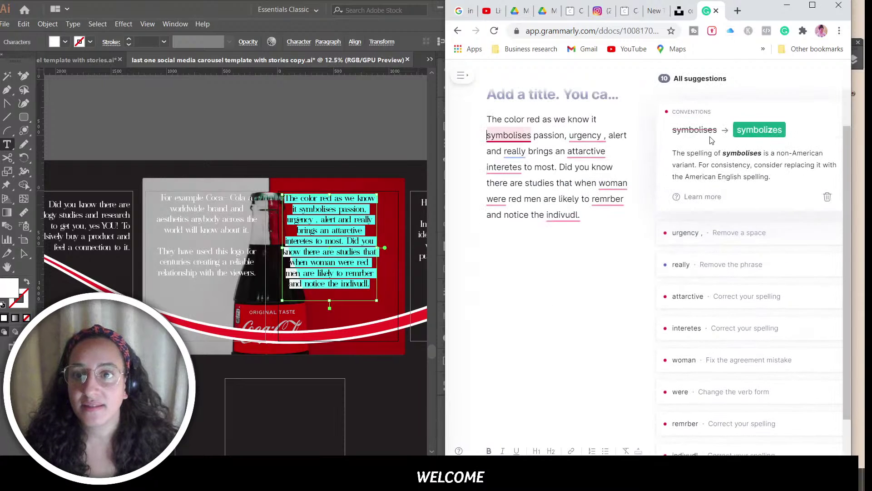
click(757, 130)
click(704, 187)
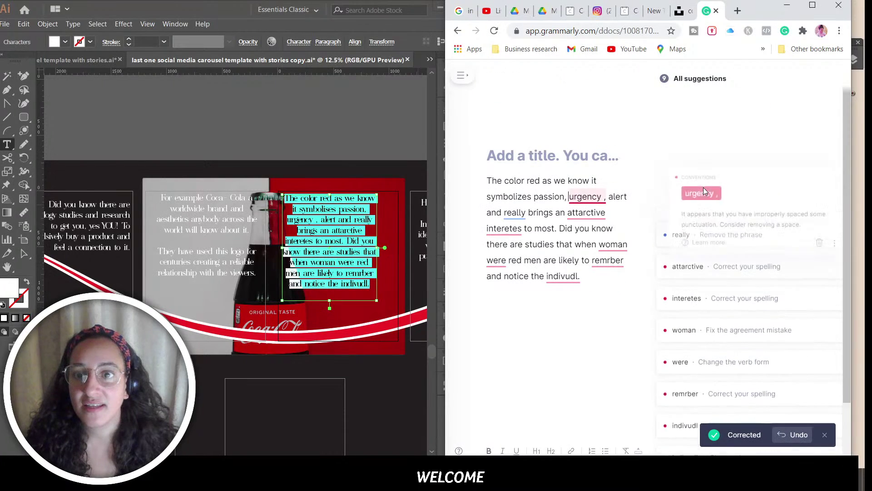
click(702, 193)
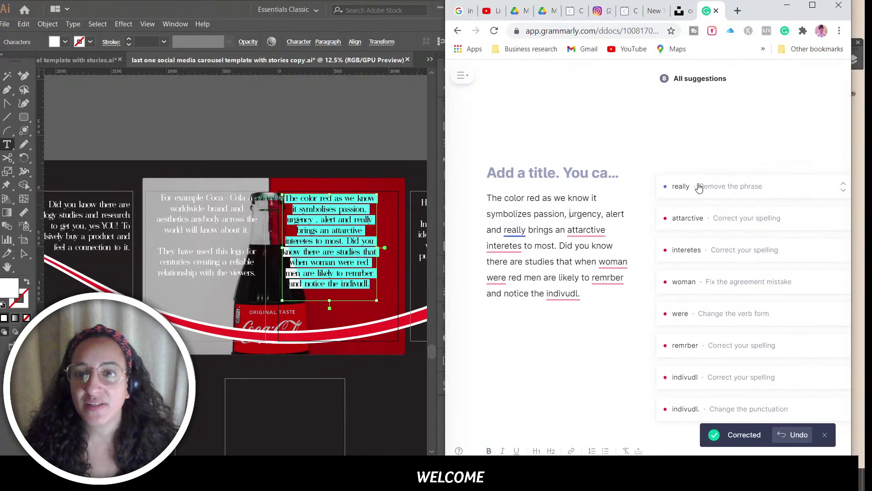
click(699, 187)
click(695, 184)
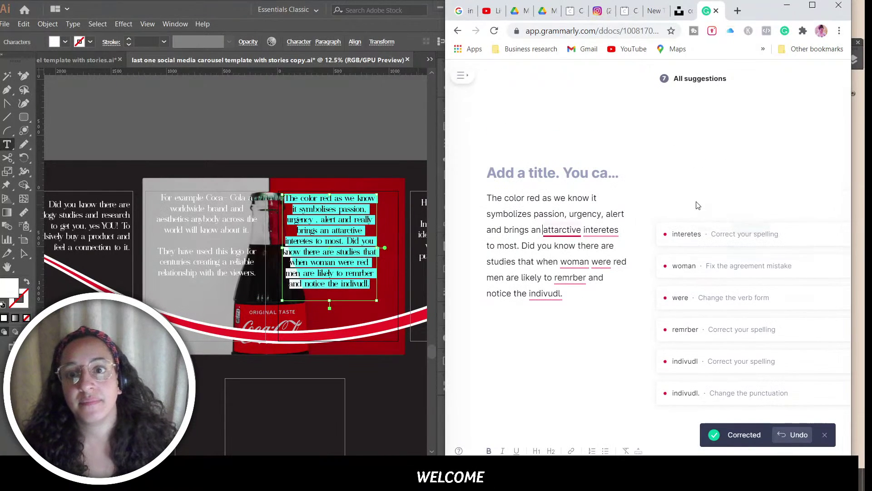
Step: Accept Grammarly's corrections "attractive", "interests" and "an attractive interest" in the color red paragraph
click(736, 206)
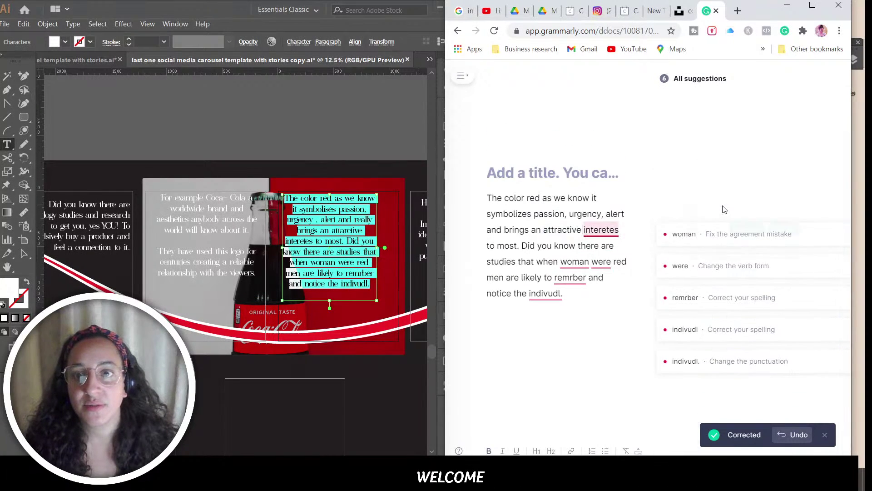
click(723, 210)
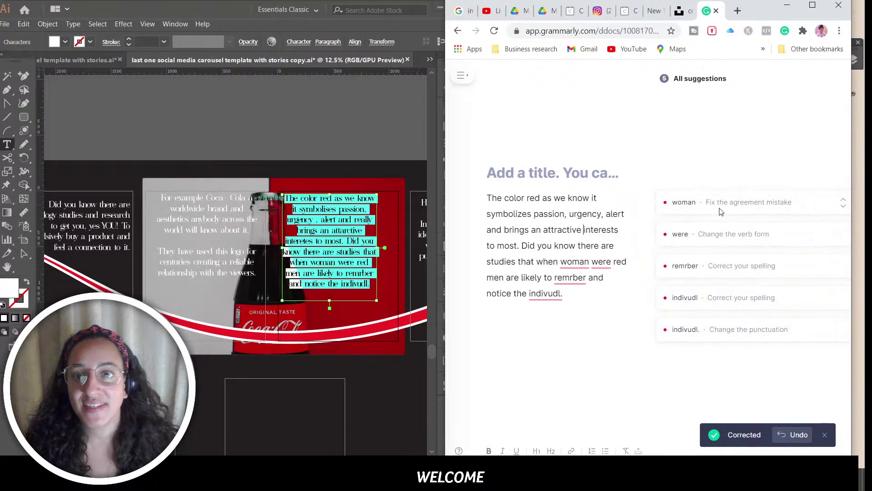
click(718, 207)
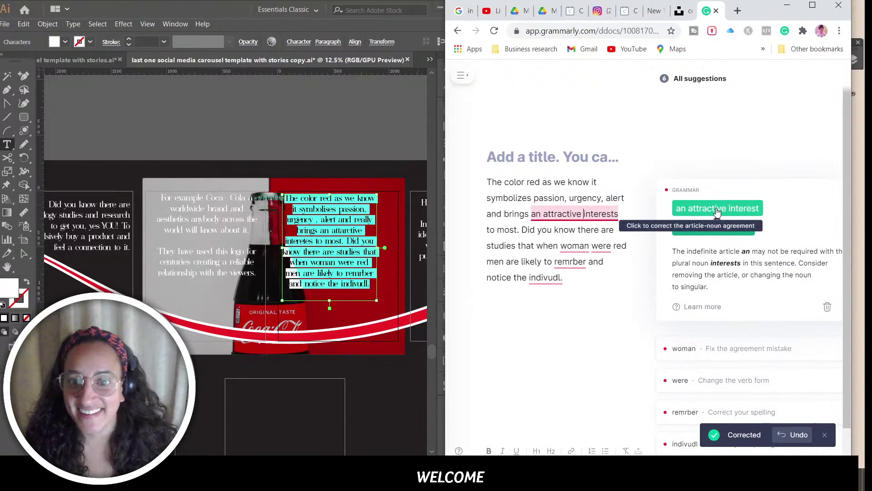
click(717, 209)
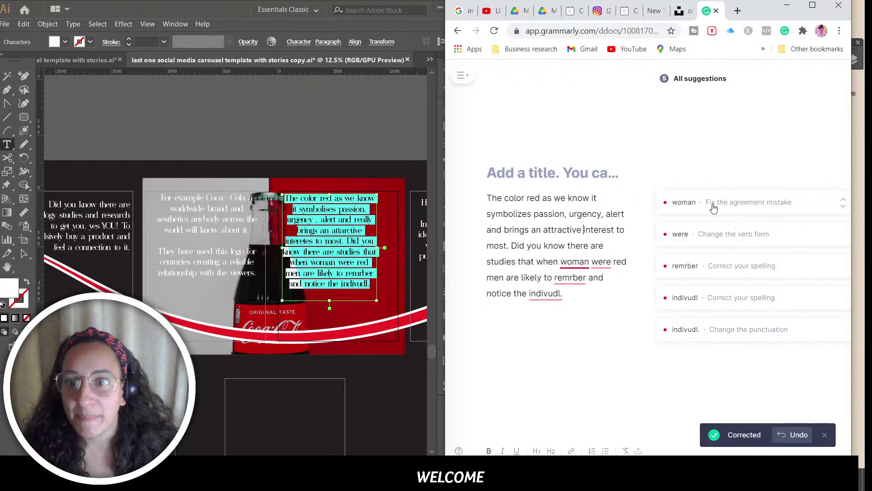
Step: Accept Grammarly's corrections "women", "remember", "individual" and the closing question mark in the color red paragraph
click(736, 255)
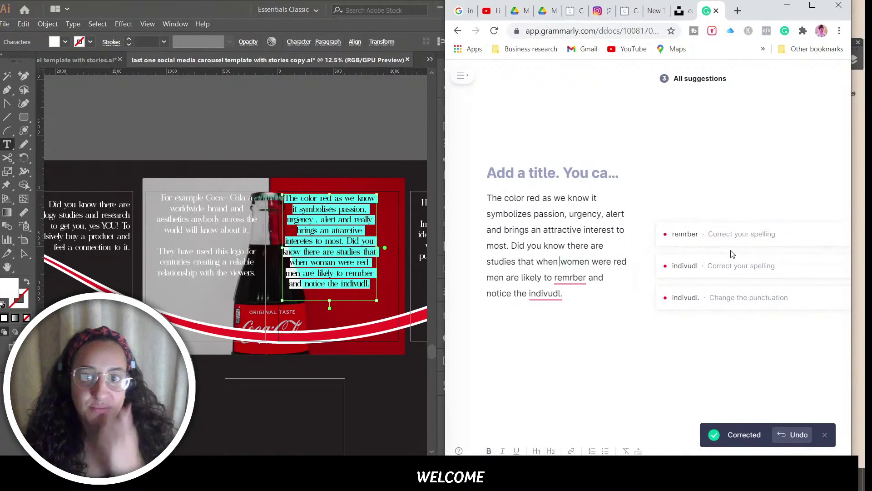
click(720, 236)
click(742, 273)
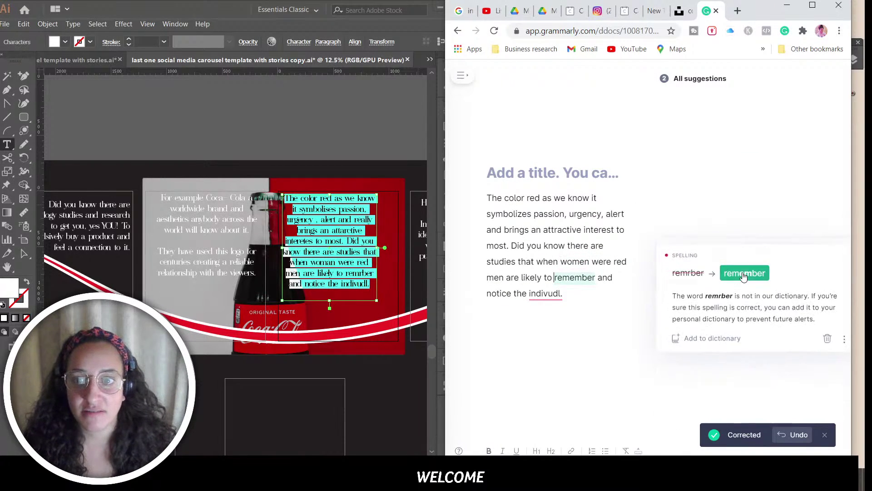
click(736, 254)
click(740, 288)
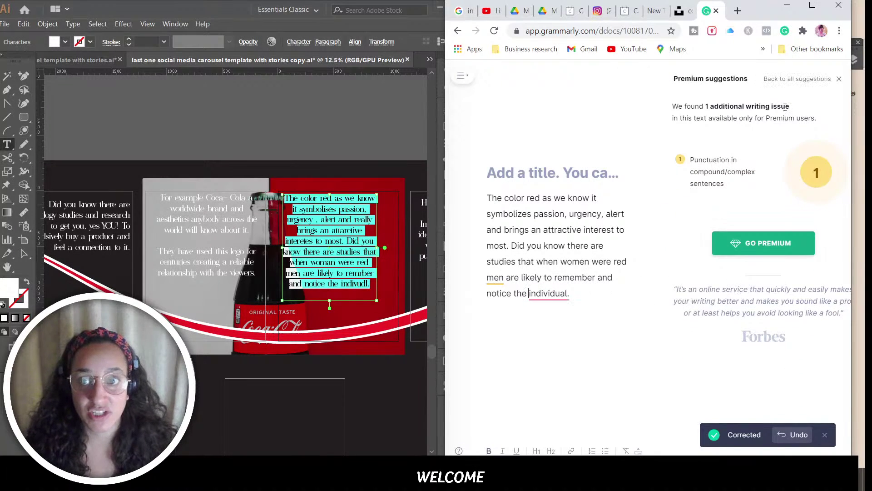
click(786, 79)
click(715, 114)
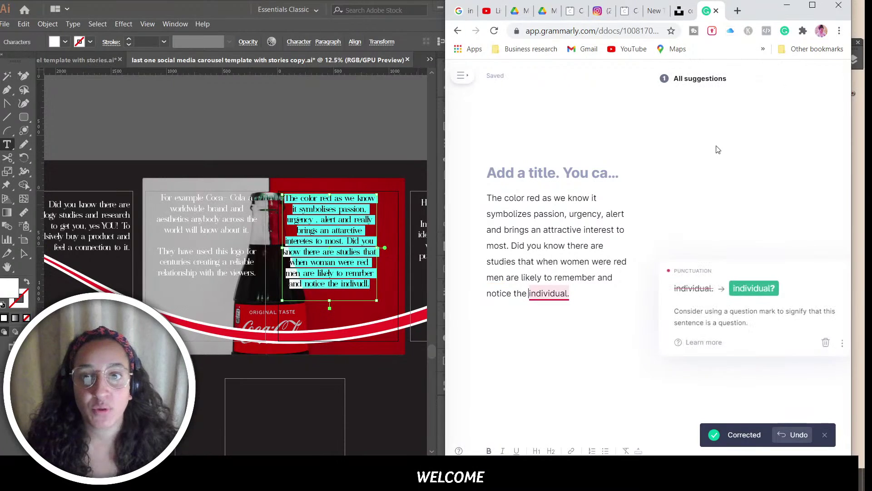
click(754, 287)
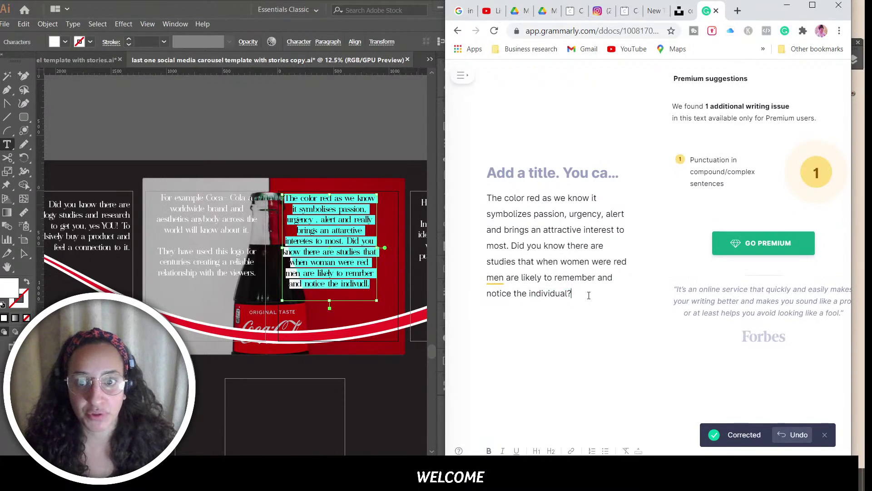
Step: Replace the color red paragraph in Illustrator with the corrected Grammarly text, and change its closing question mark to a period
drag(589, 295, 464, 203)
key(ctrl+c)
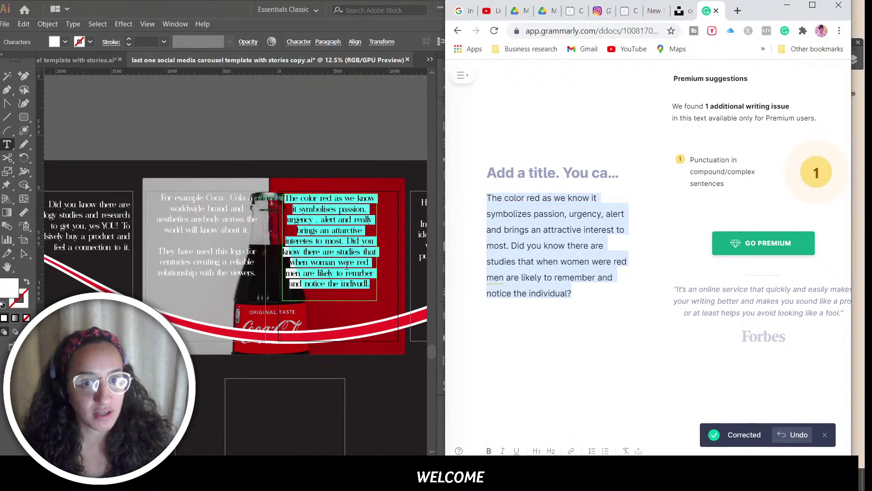
click(354, 280)
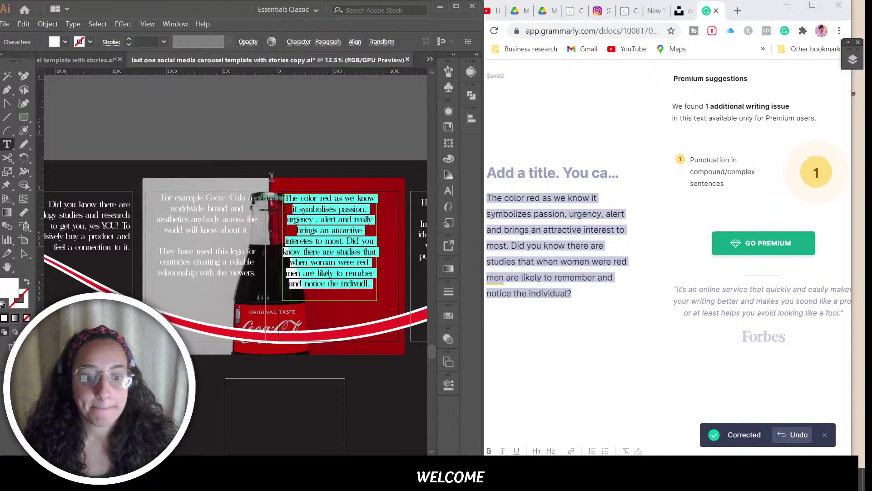
key(ctrl+v)
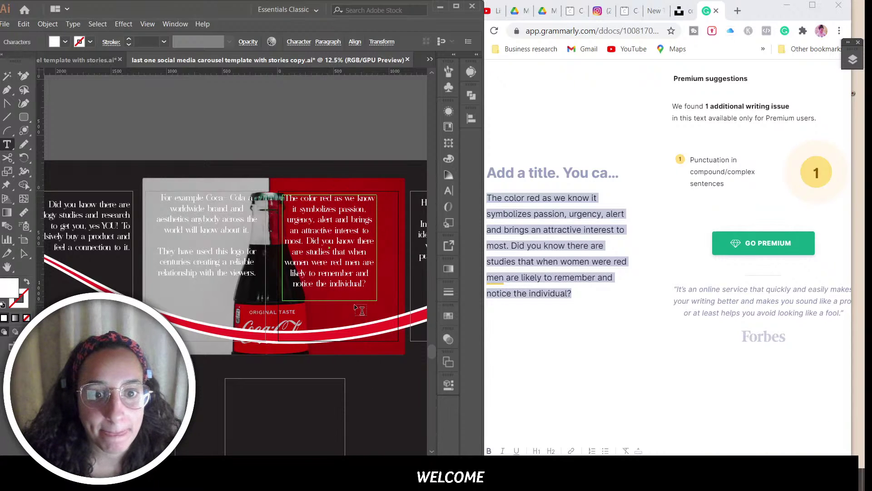
click(371, 287)
key(BackSpace)
text(.)
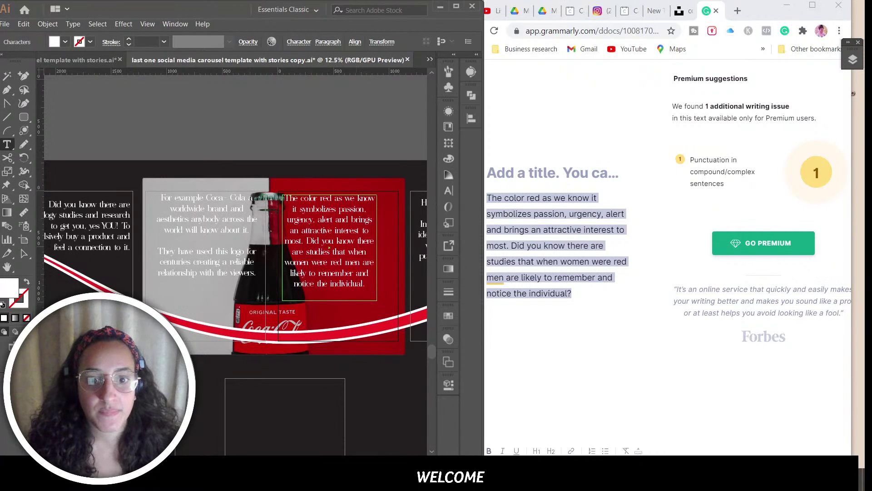
Step: Replace the Grammarly text with the "Howw powerfull in that." text from the slide after the red one in Illustrator
scroll(236, 266, right, 6)
click(232, 259)
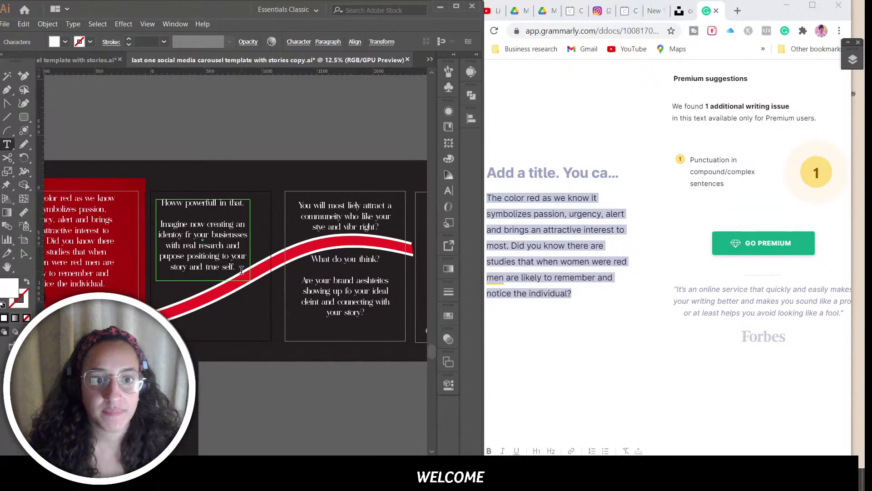
drag(241, 270, 159, 200)
click(594, 293)
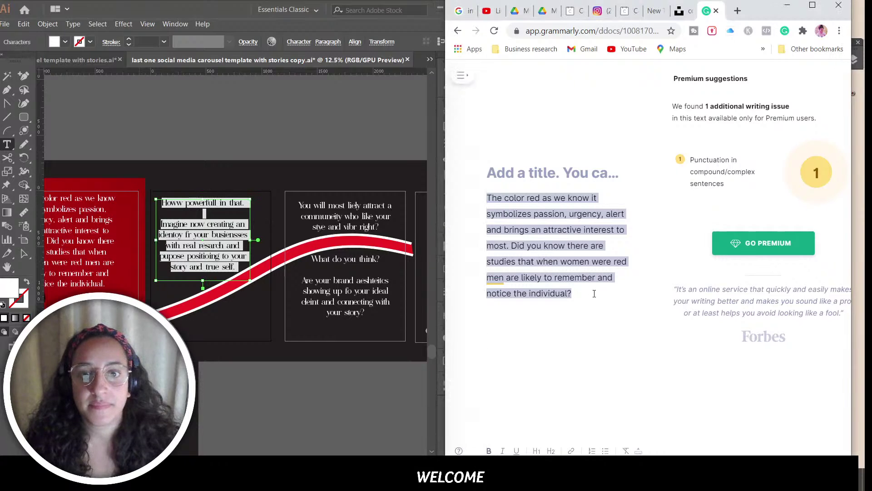
drag(595, 293, 465, 195)
text(Howw powerfull in that.  Imagine now creating an identoy fr your busiensses with real resarch and pupose positioing to your story and true self.)
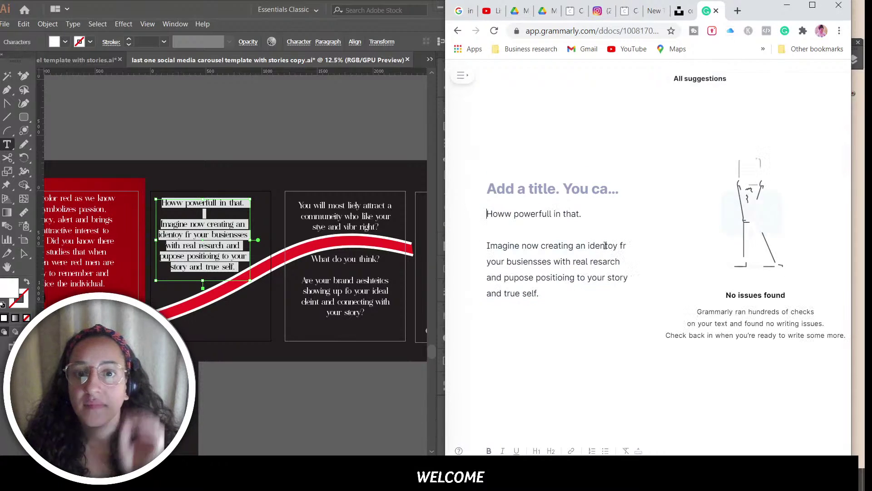
Step: Accept Grammarly's spelling corrections "How", "powerful" and "identity"
click(706, 114)
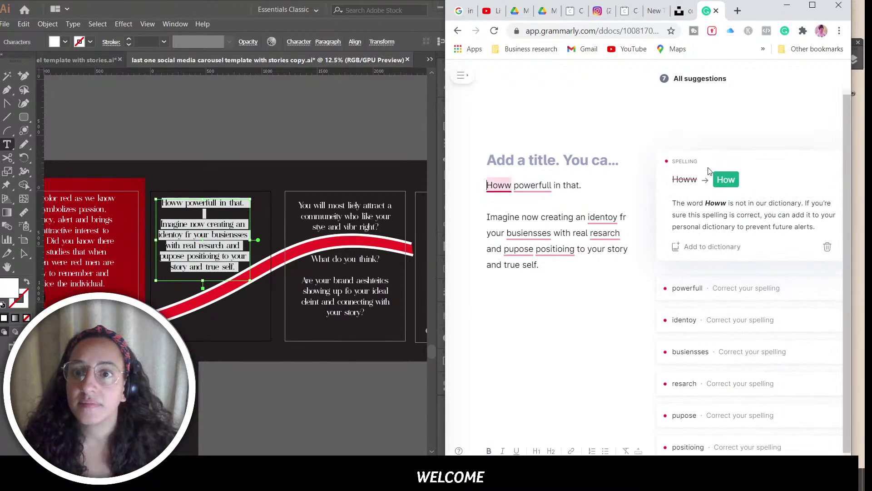
click(724, 122)
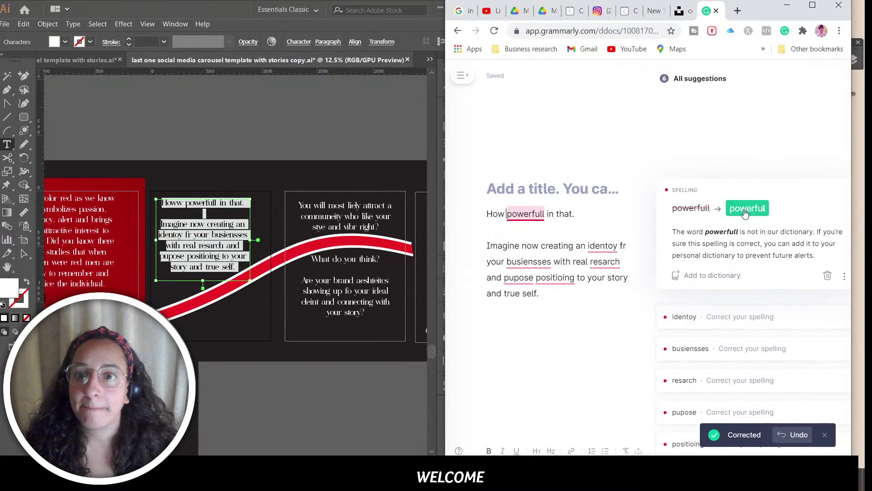
click(745, 212)
click(739, 194)
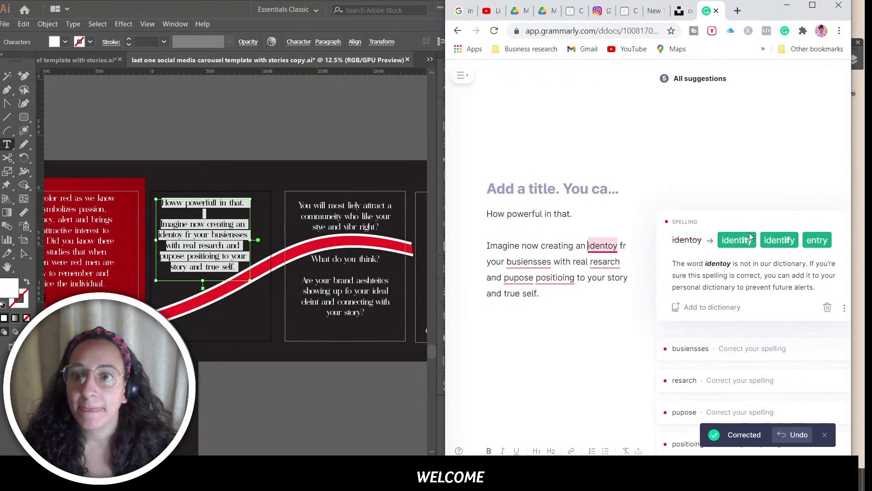
click(737, 240)
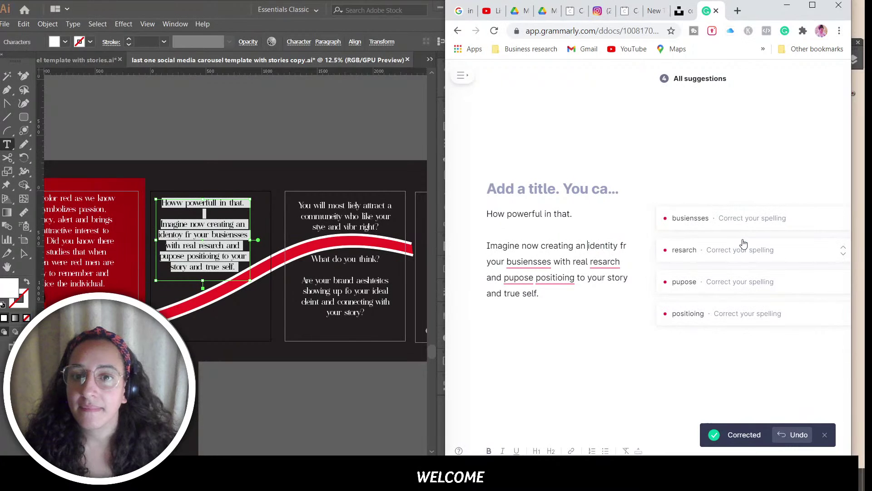
Step: Accept Grammarly's spelling corrections "businesses", "research", "purpose" and "positioning" in the "Imagine now" paragraph
click(723, 223)
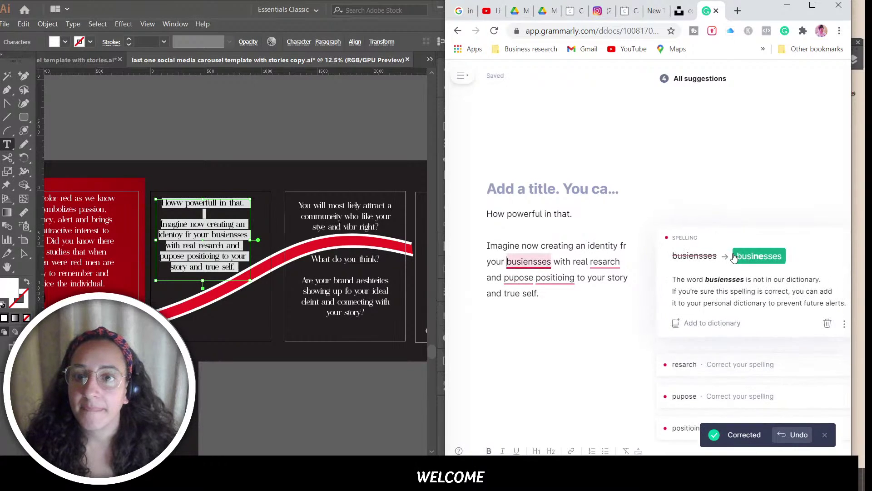
click(747, 255)
click(744, 245)
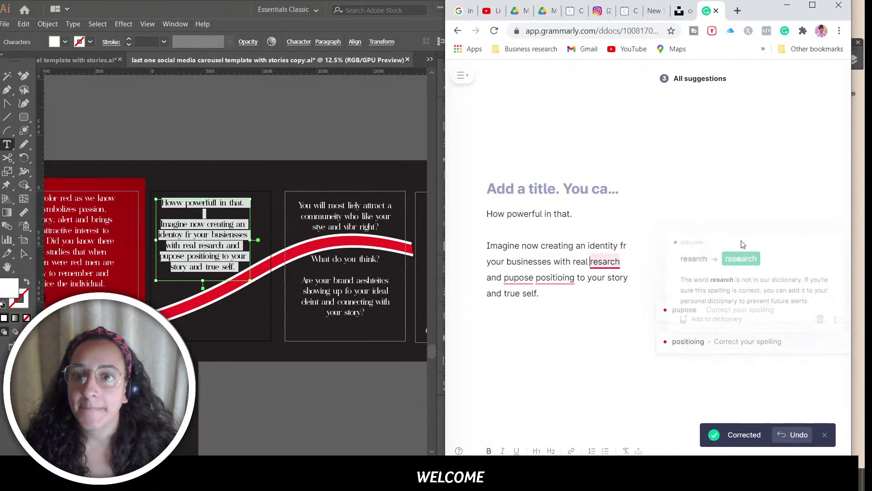
click(741, 255)
click(741, 243)
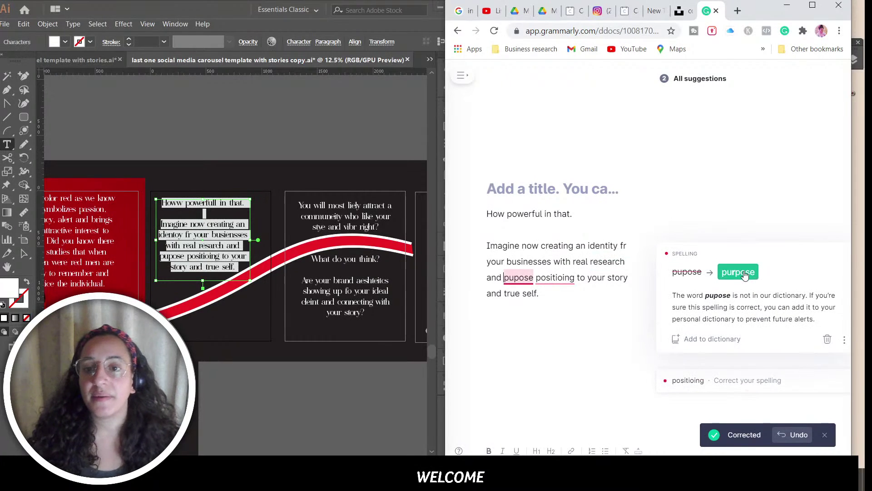
click(743, 271)
click(740, 257)
click(743, 274)
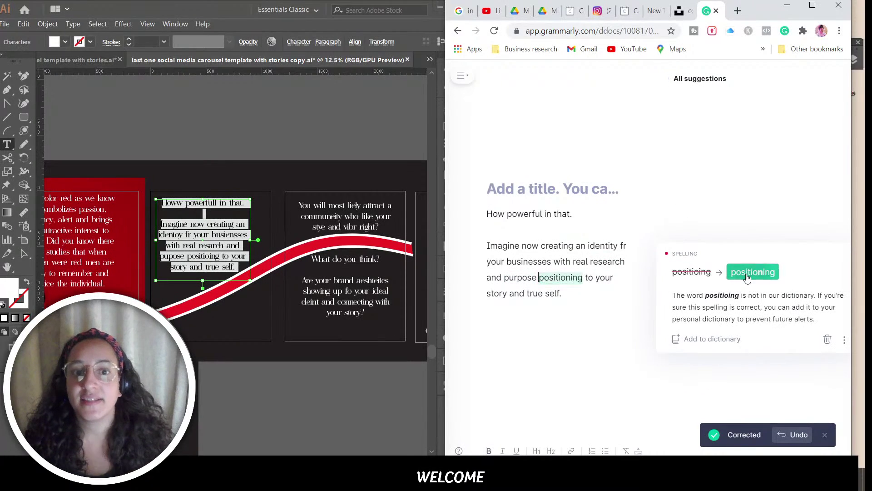
Step: Replace the "Howw powerfull in that." slide text in Illustrator with the corrected Grammarly text
drag(575, 296, 435, 223)
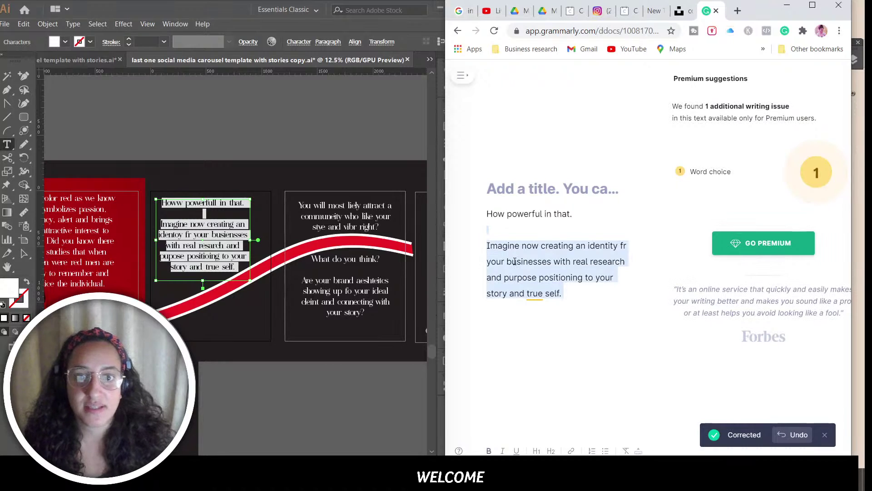
drag(576, 296, 463, 207)
key(ctrl+c)
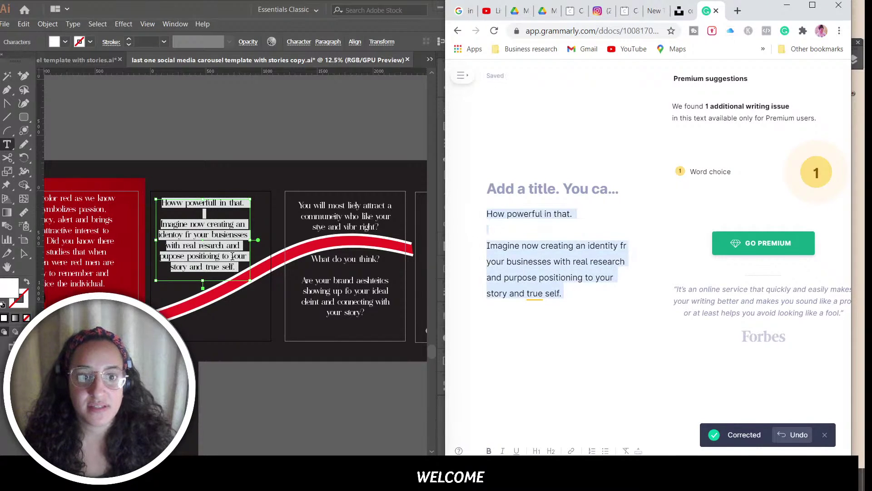
click(250, 267)
drag(246, 272, 154, 195)
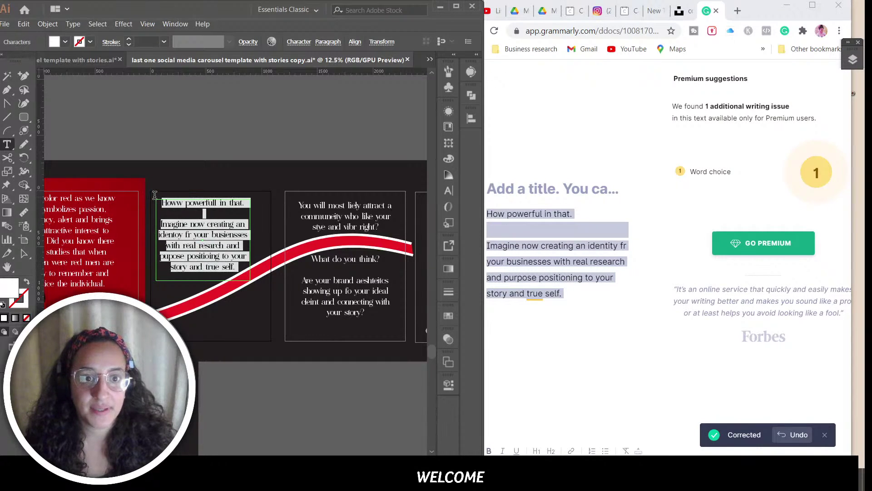
key(ctrl+v)
Step: Replace the Grammarly text with the "You will most liely attract" text from the following slide in Illustrator
click(369, 313)
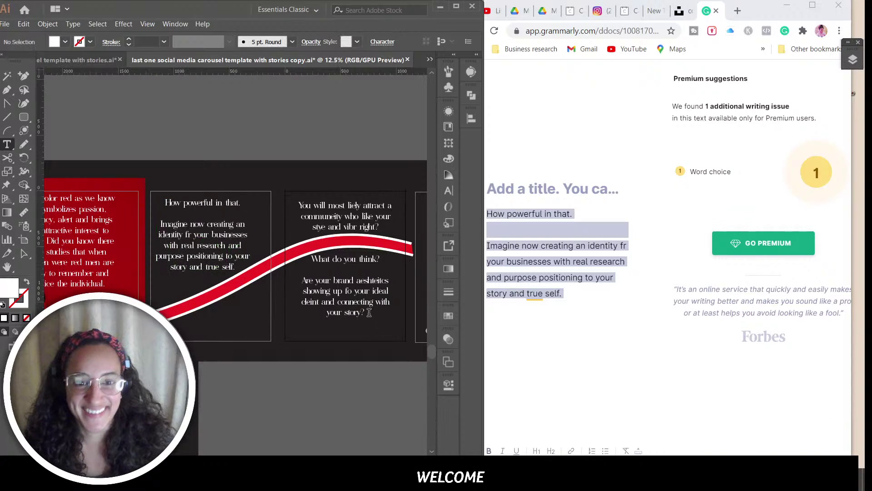
drag(369, 313, 265, 179)
key(ctrl+c)
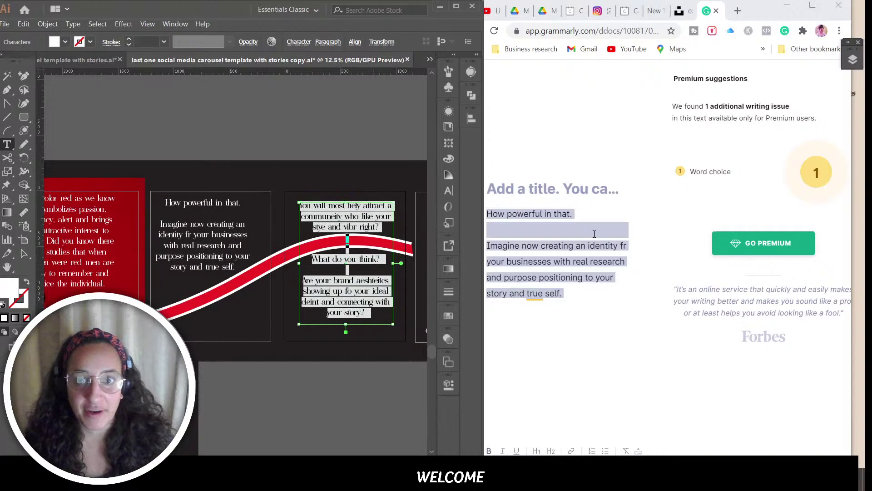
click(594, 233)
drag(564, 294, 461, 179)
key(ctrl+v)
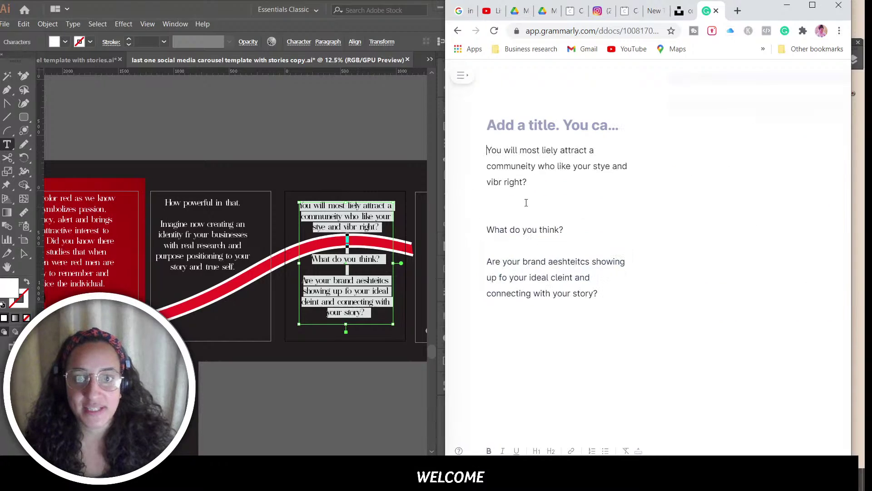
Step: Accept Grammarly's spelling corrections "likely", "community" and "vibe" in the first paragraph
click(701, 111)
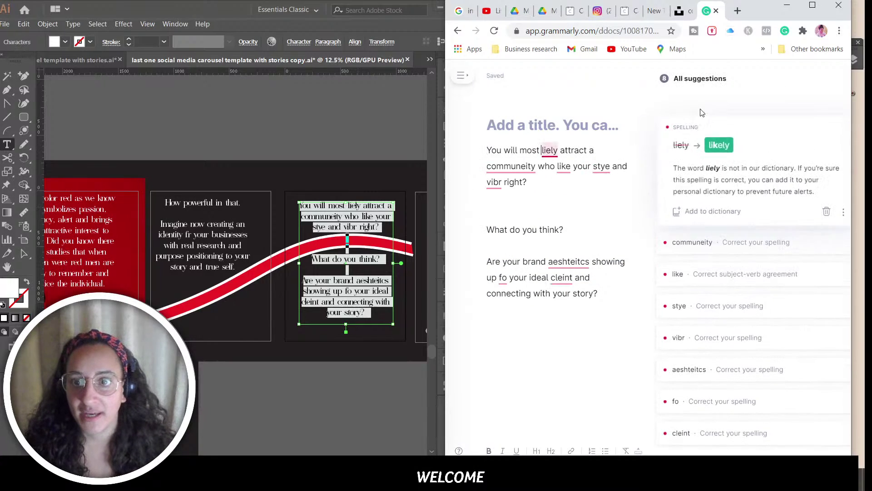
click(719, 145)
click(716, 128)
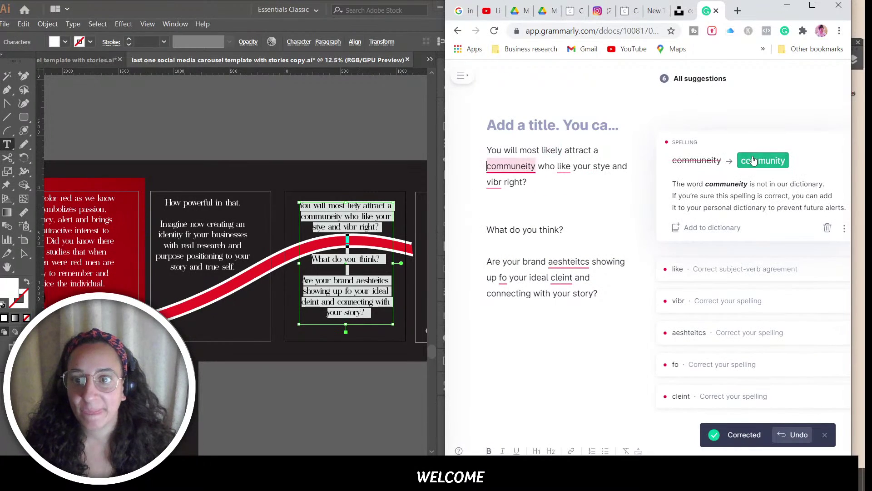
click(753, 161)
click(725, 139)
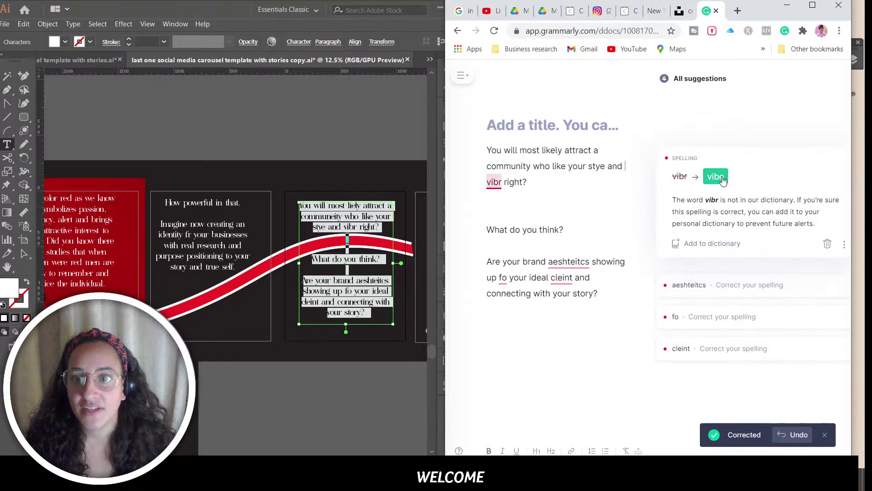
click(722, 180)
click(729, 153)
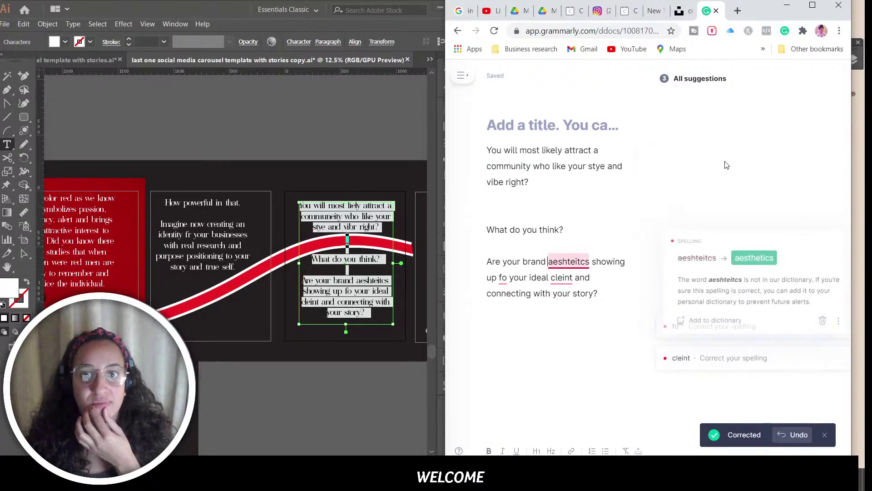
Step: Accept Grammarly's corrections "aesthetics", "for" and "clients" in the last paragraph and "style" in the first
click(755, 257)
click(731, 235)
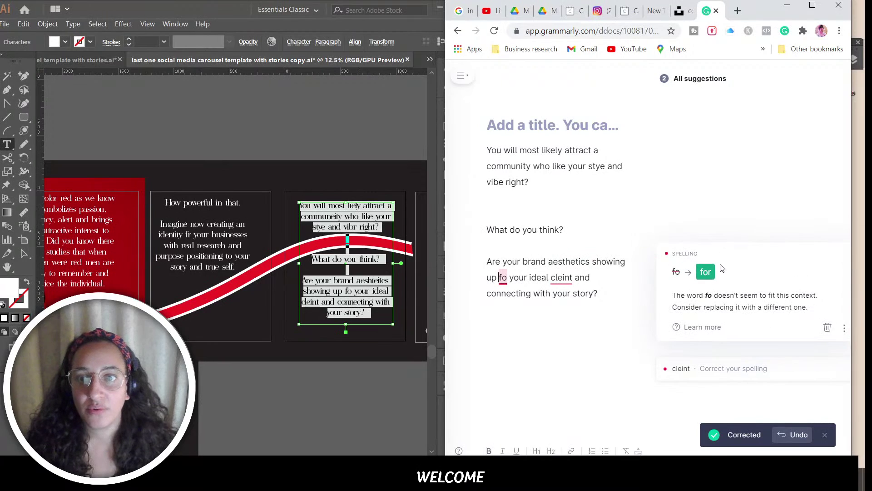
click(706, 272)
click(710, 252)
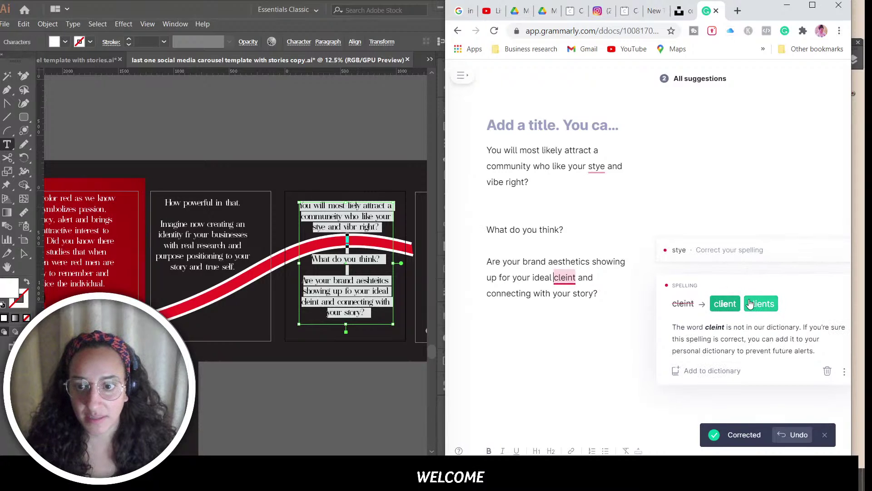
click(758, 304)
click(719, 258)
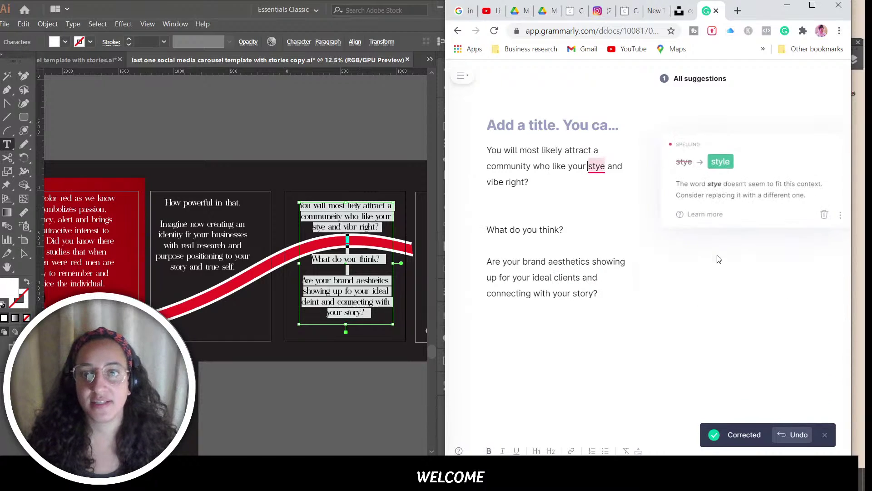
click(720, 161)
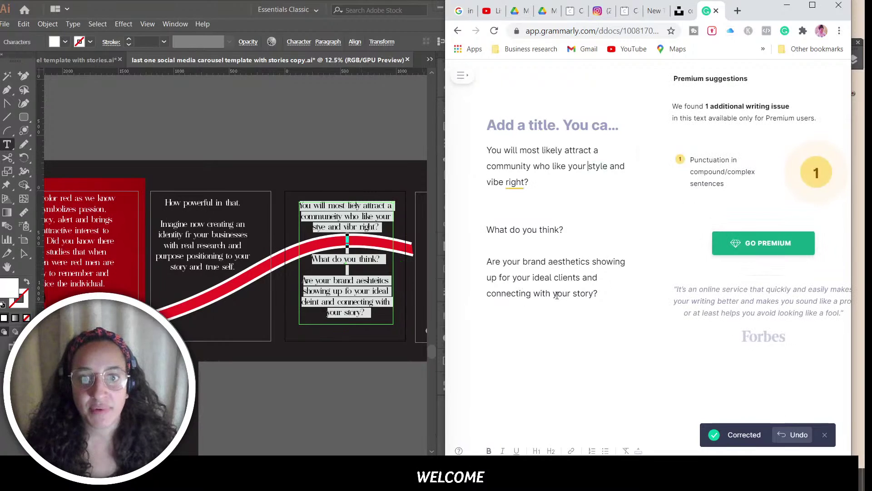
Step: Replace the "You will most liely attract" slide text in Illustrator with the corrected Grammarly text
drag(604, 294, 472, 151)
key(ctrl+c)
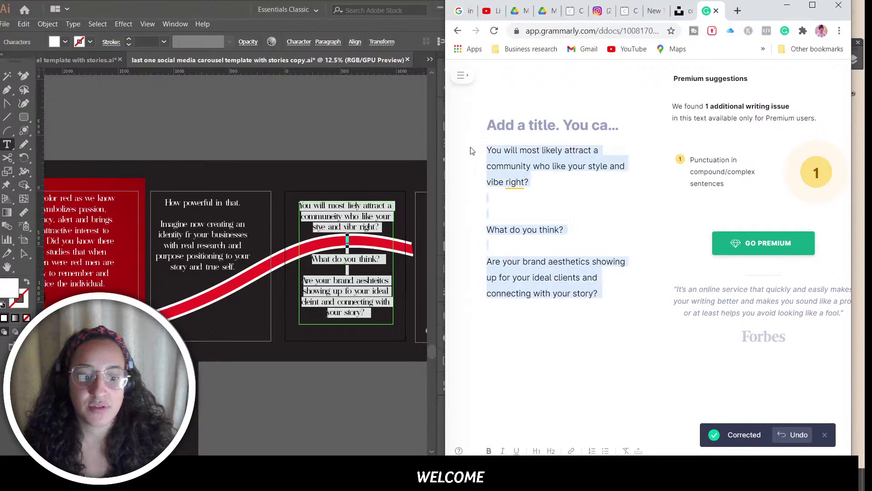
click(378, 306)
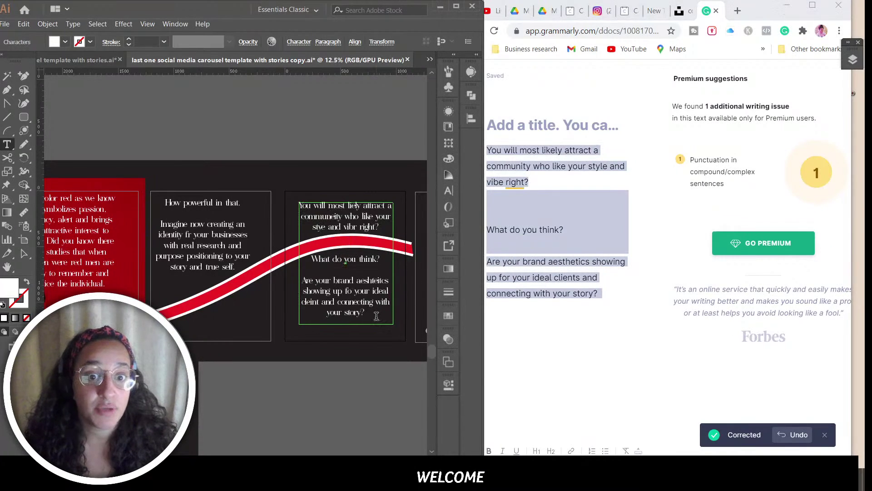
key(ctrl+v)
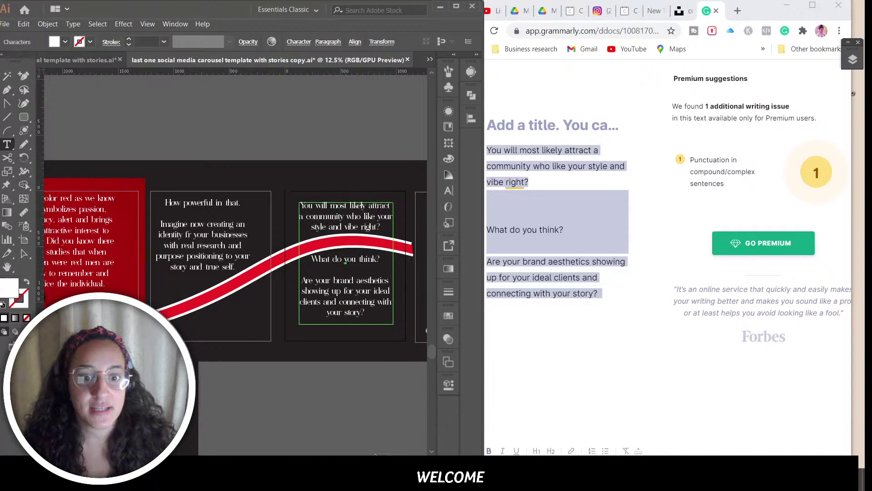
scroll(236, 261, right, 5)
scroll(236, 214, left, 10)
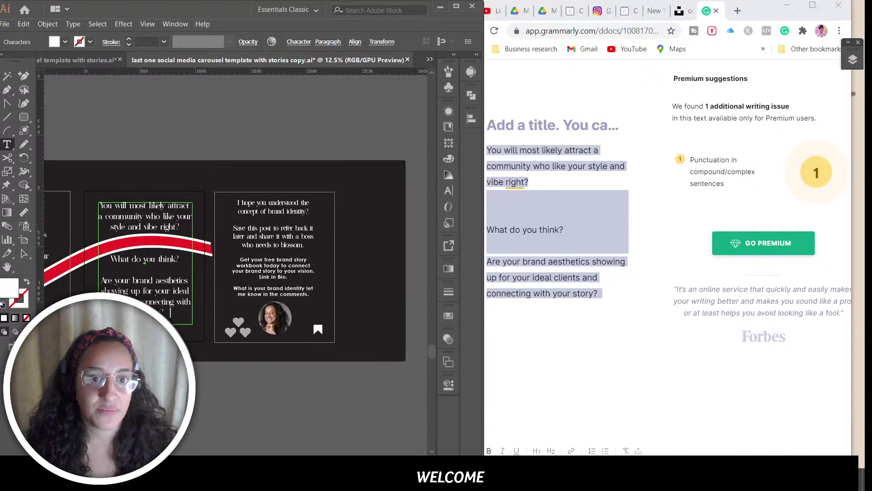
Step: Maximize the Illustrator window and set the words "you have chosen to look visually." on the second slide in Bodoni MT Bold Italic
click(455, 8)
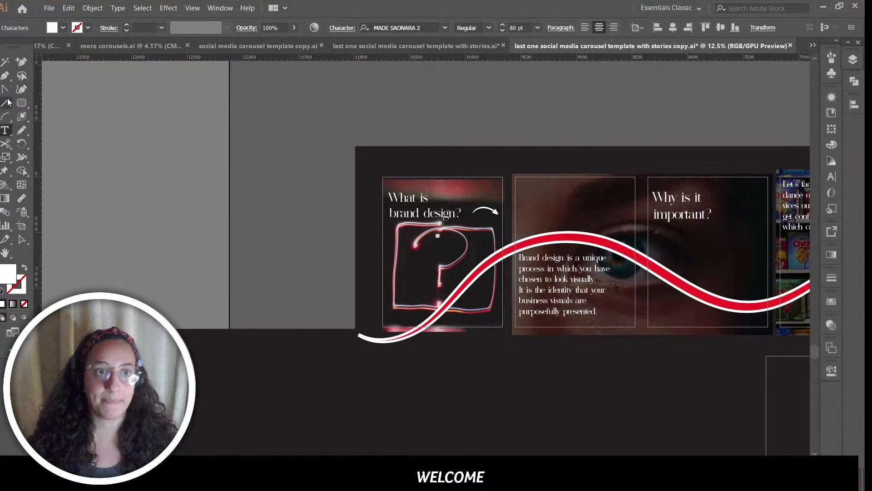
click(21, 240)
click(545, 283)
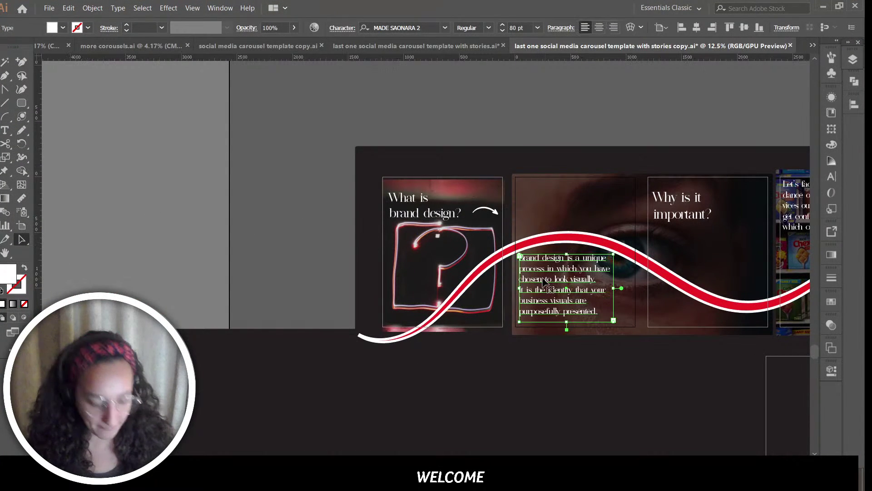
key(ctrl+plus)
key(ctrl+plus)
key(ctrl+plus)
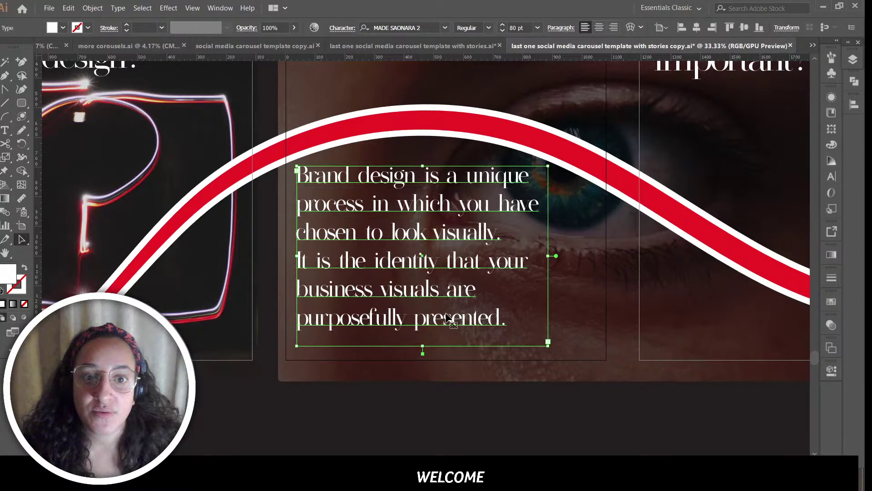
double_click(475, 236)
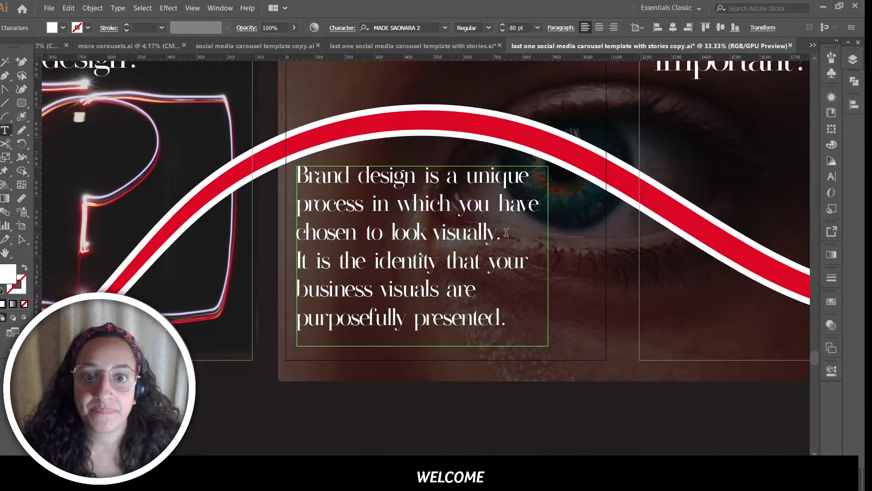
drag(506, 232, 460, 205)
click(397, 25)
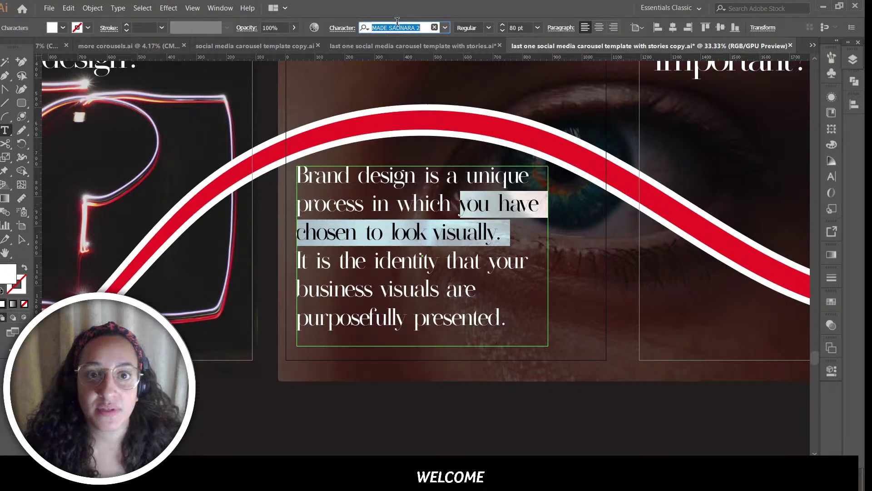
text(bod)
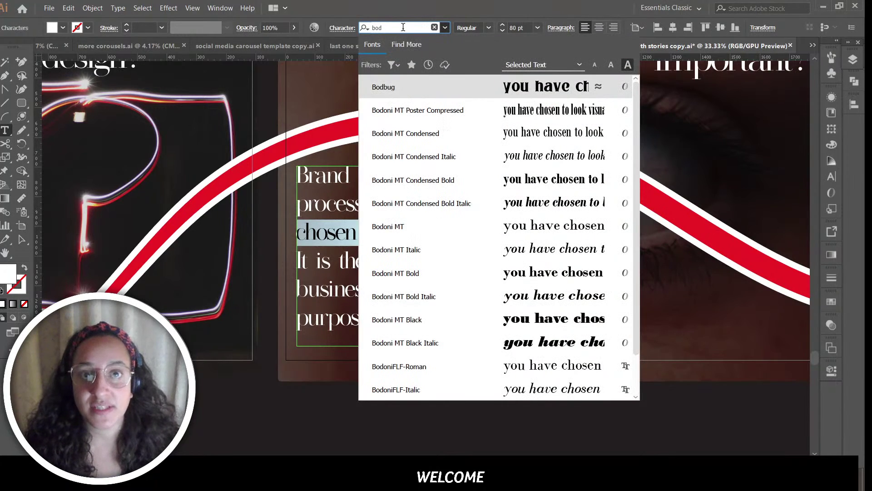
click(534, 295)
click(470, 243)
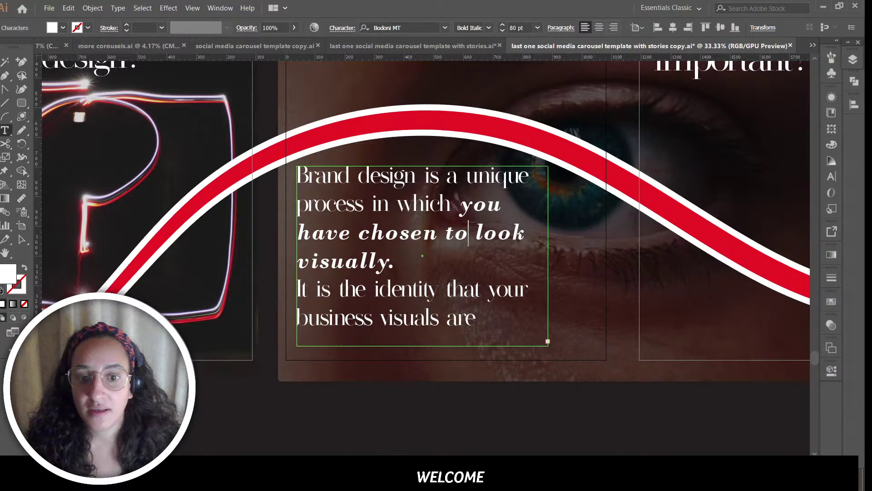
Step: Turn off hyphenation for the "Let's face it" paragraph on the cereal shelf slide
scroll(371, 307, right, 10)
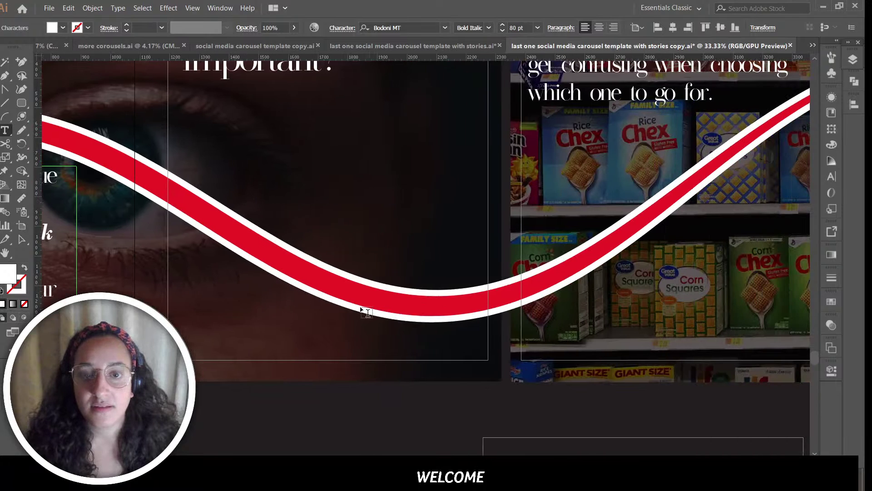
scroll(371, 308, up, 1)
scroll(425, 254, right, 8)
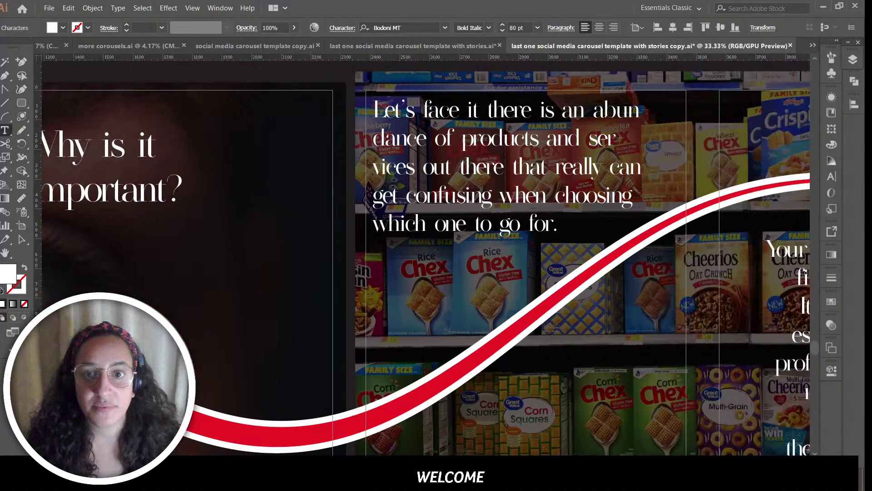
scroll(426, 255, right, 1)
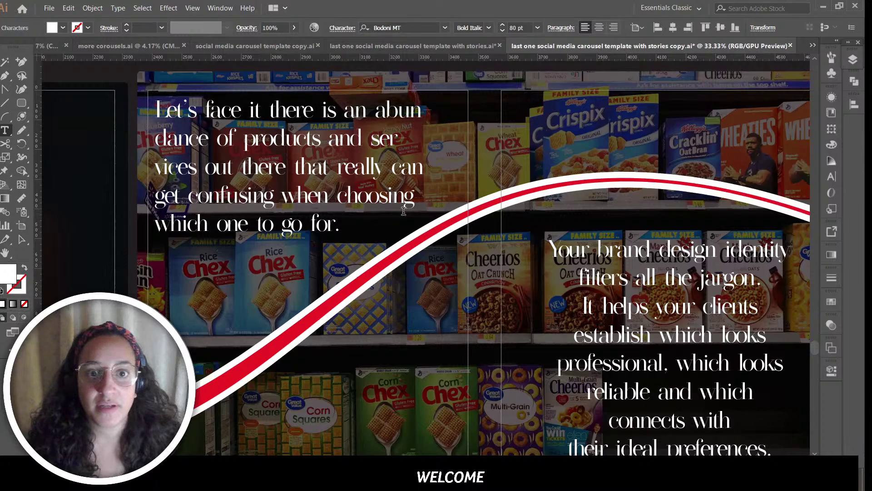
drag(403, 211, 156, 109)
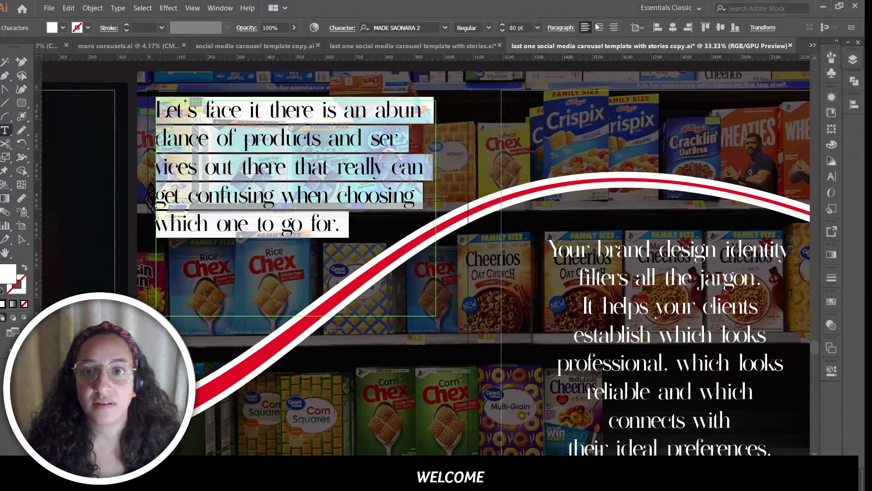
click(565, 28)
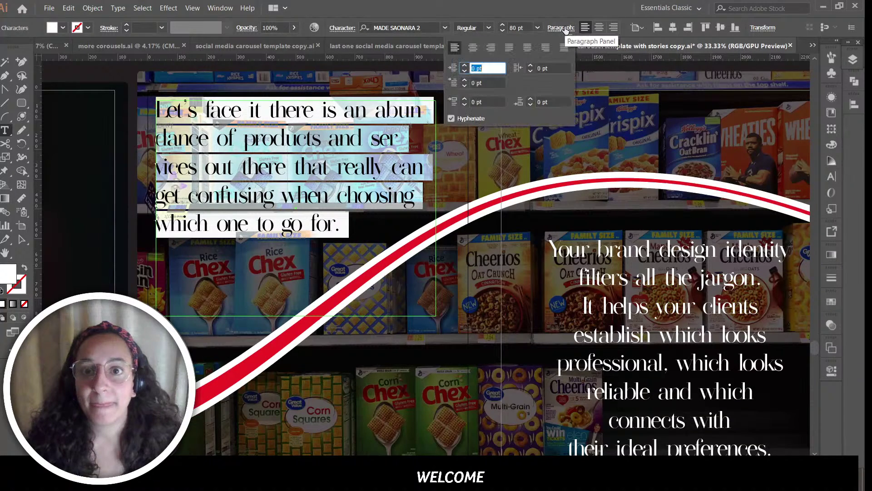
click(452, 118)
click(221, 146)
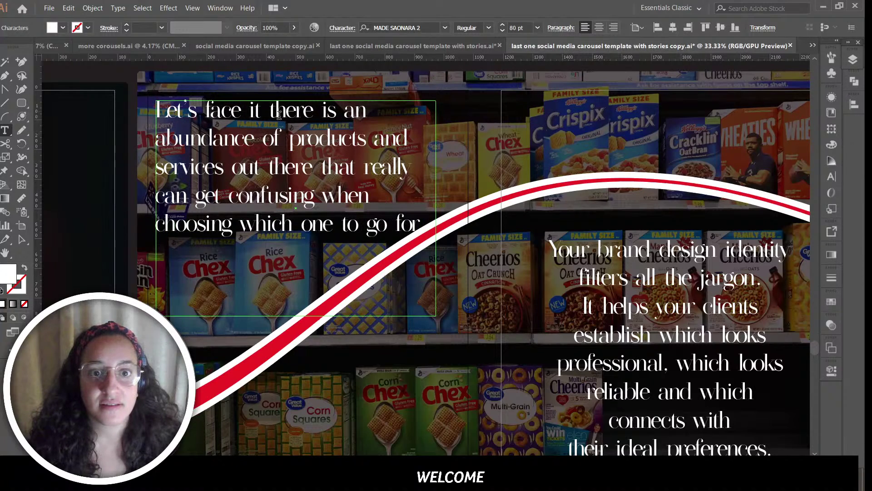
Step: Set the words "there is an abundance of products and services" in the "Let's face it" paragraph in Bodoni MT Bold Italic
drag(279, 116, 230, 175)
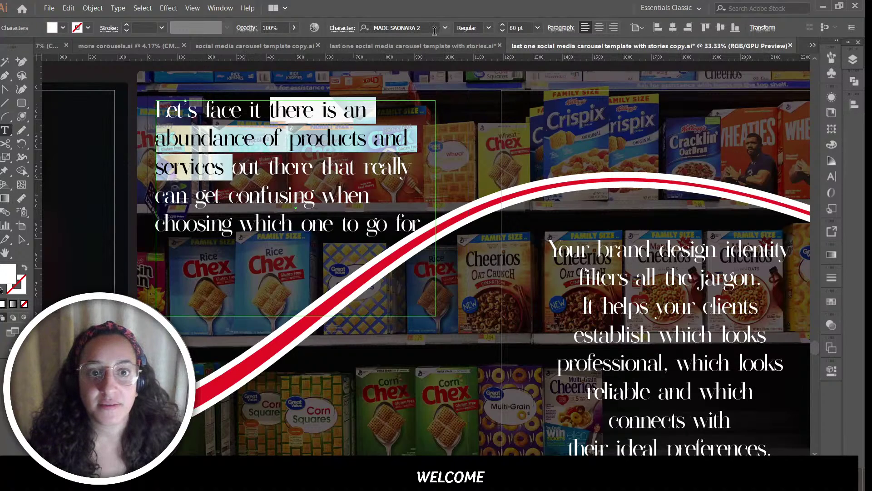
click(428, 28)
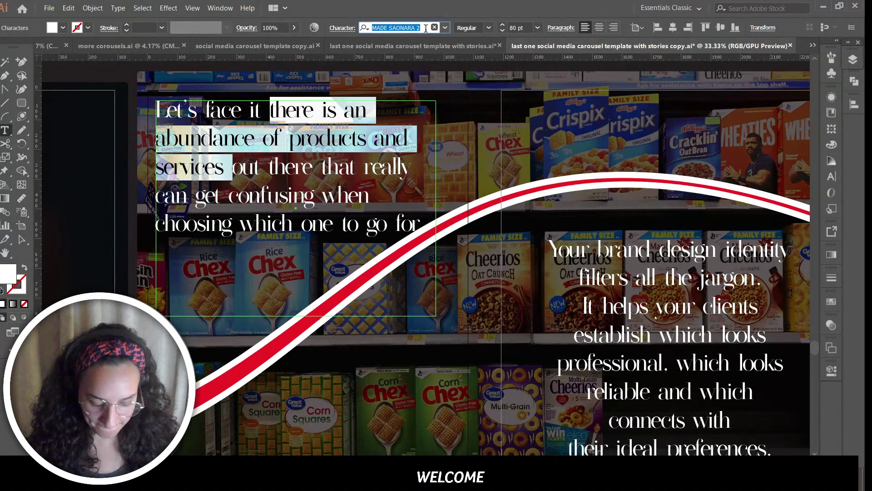
text(bod)
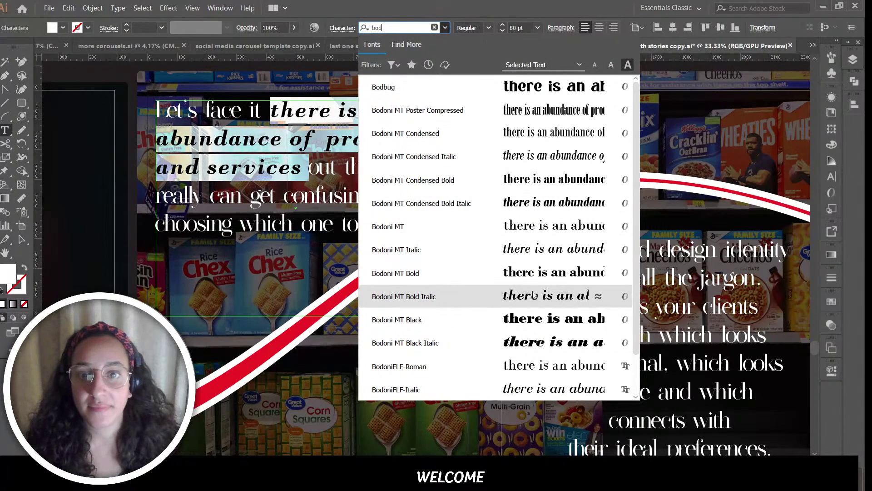
click(404, 296)
click(333, 161)
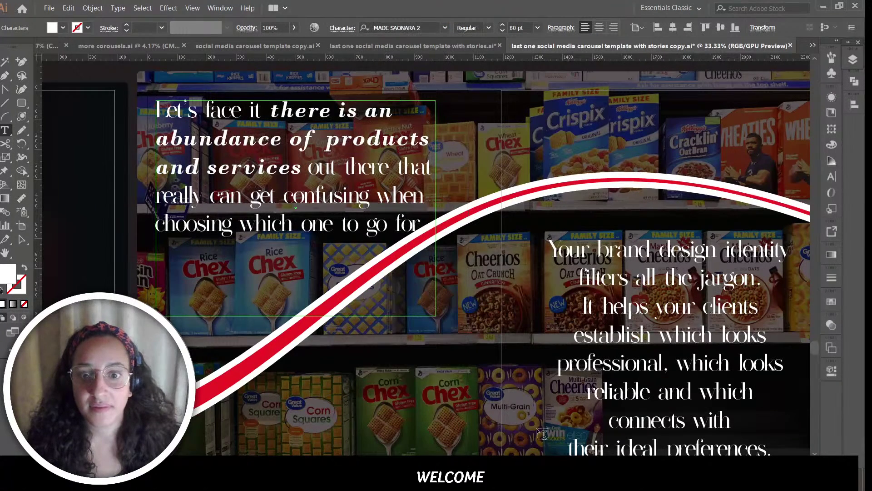
Step: Set the sentence "Your brand design identity filters all the jargon." on the cereal shelf slide in Bodoni MT Bold Italic
scroll(410, 342, right, 10)
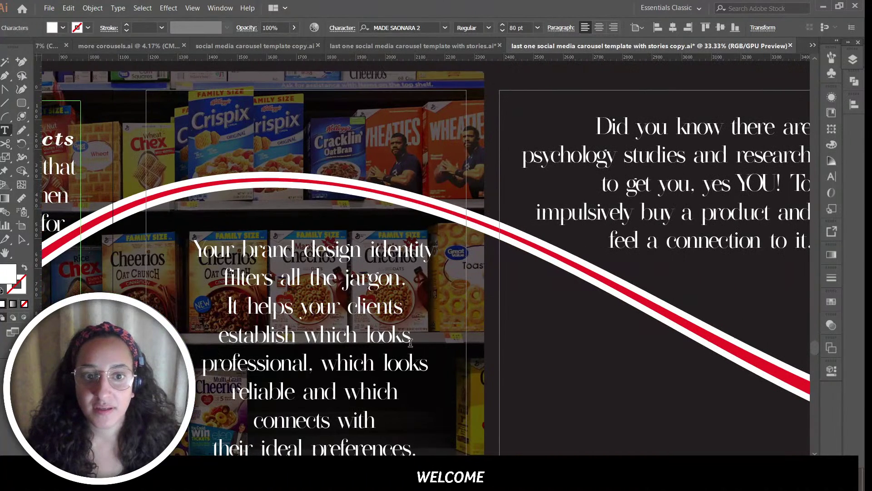
scroll(410, 342, down, 3)
scroll(410, 342, down, 1)
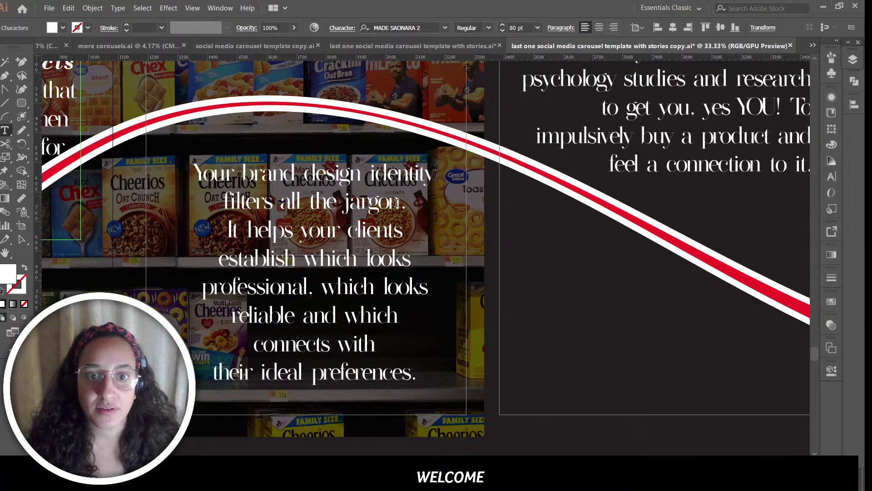
drag(410, 202, 154, 157)
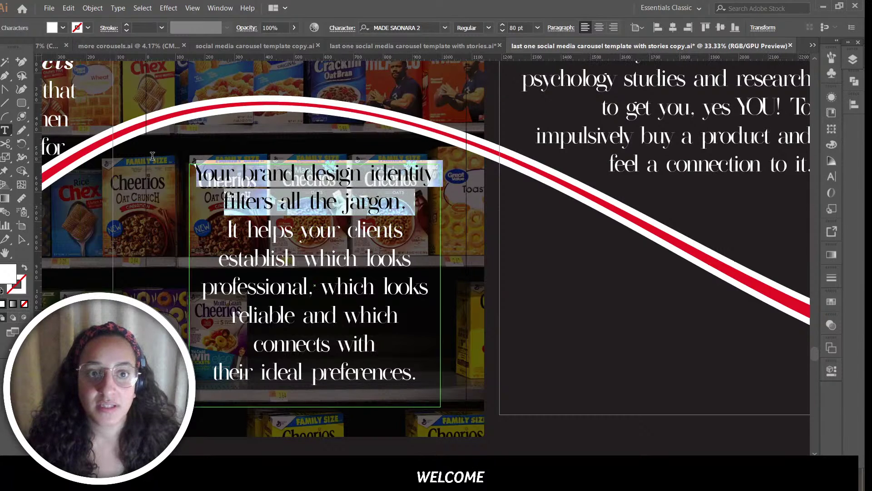
click(387, 27)
text(bod)
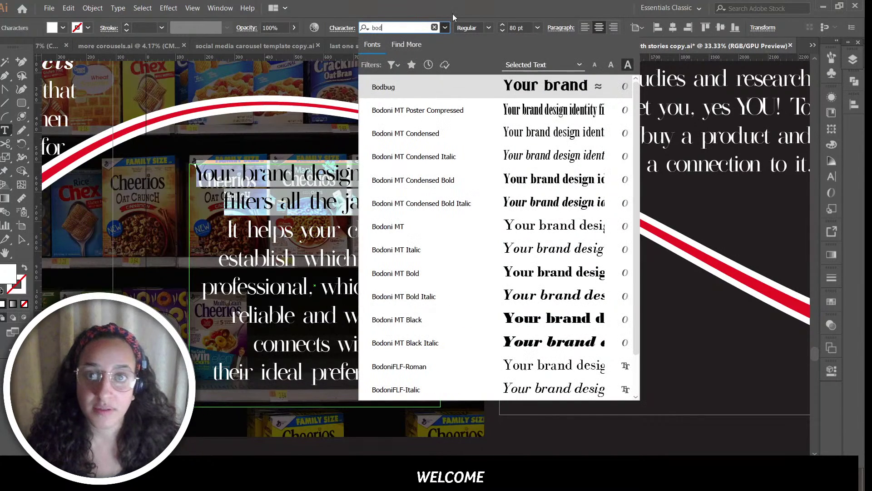
click(535, 296)
click(340, 262)
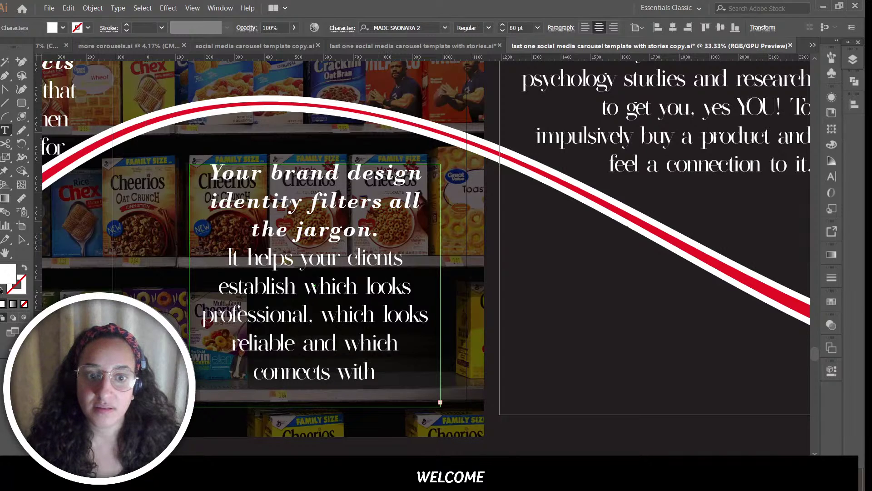
Step: Extend the "Your brand design identity" text frame downward to fit its last line, and move the paragraph slightly up
click(21, 240)
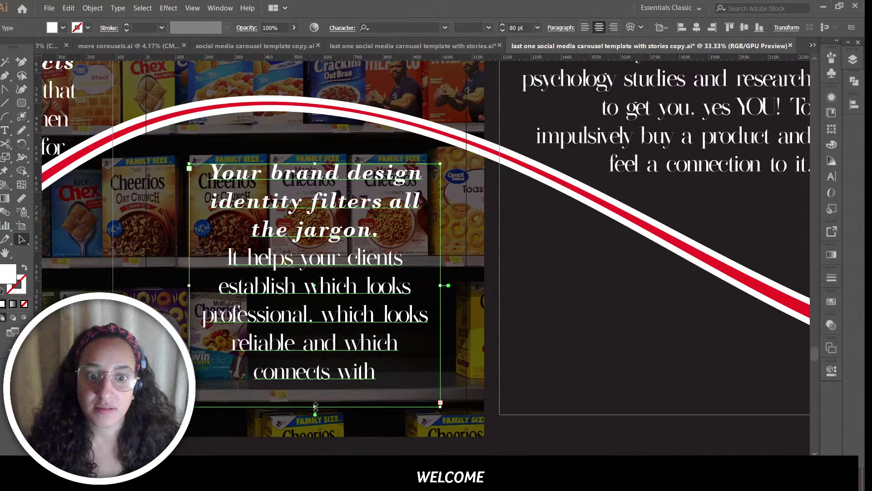
drag(315, 406, 316, 427)
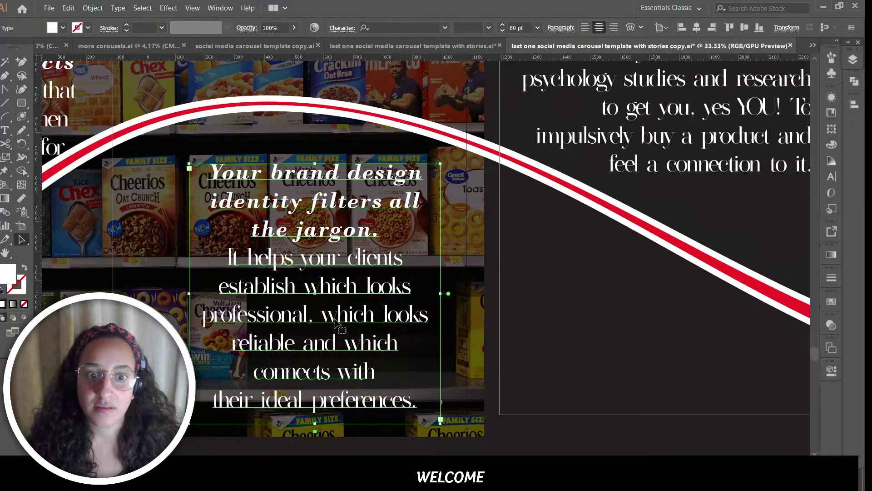
drag(334, 319, 331, 295)
click(604, 320)
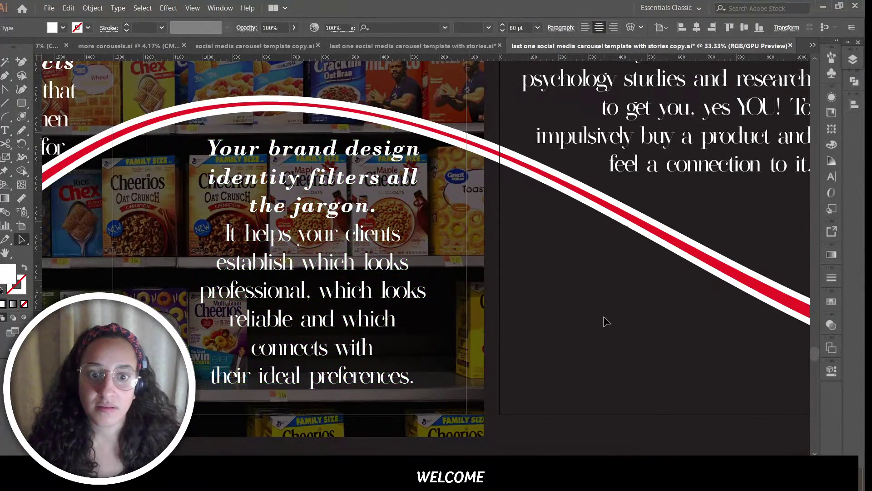
click(355, 288)
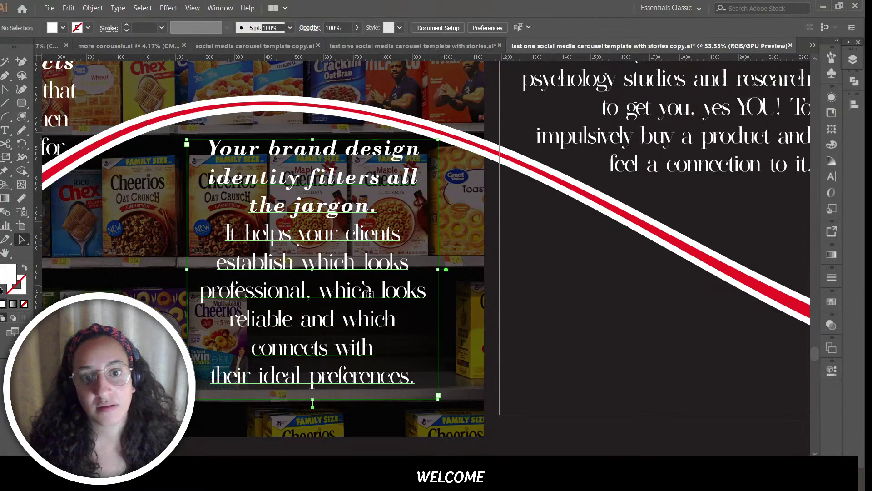
click(447, 279)
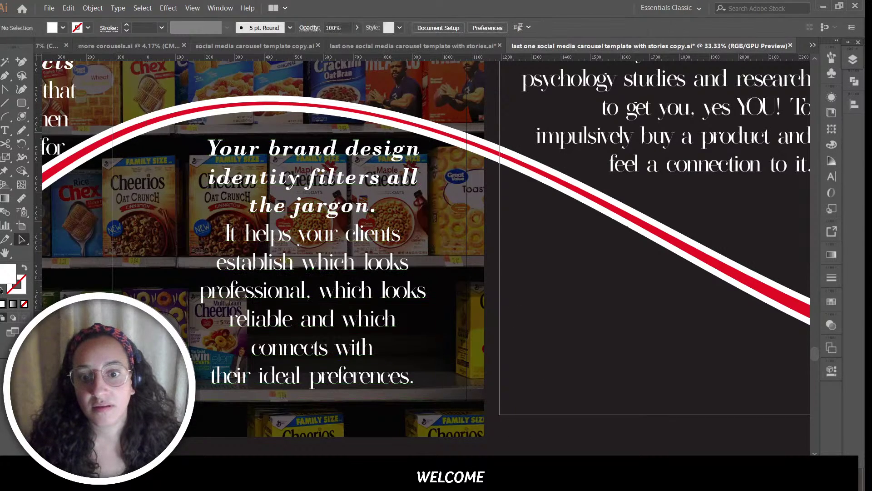
Step: Set the words "to get you, yes YOU!" in the "Did you know" paragraph in Bodoni MT Bold Italic
scroll(467, 354, right, 6)
scroll(466, 355, up, 3)
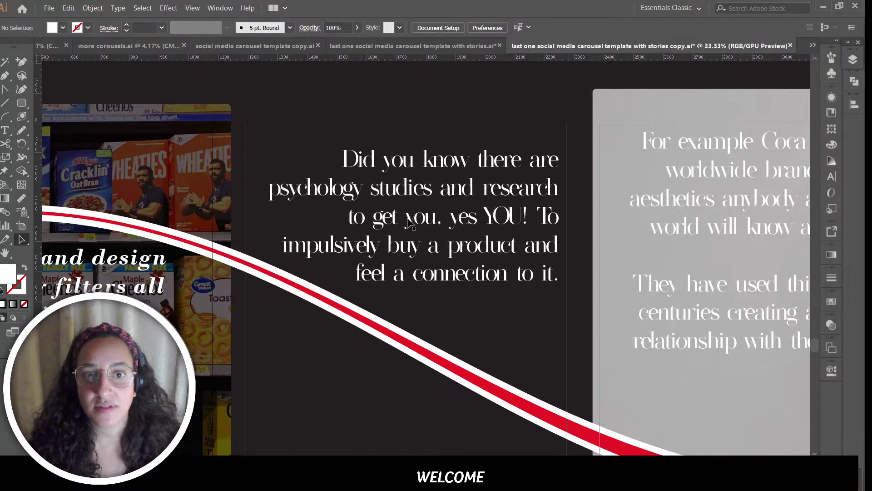
double_click(464, 223)
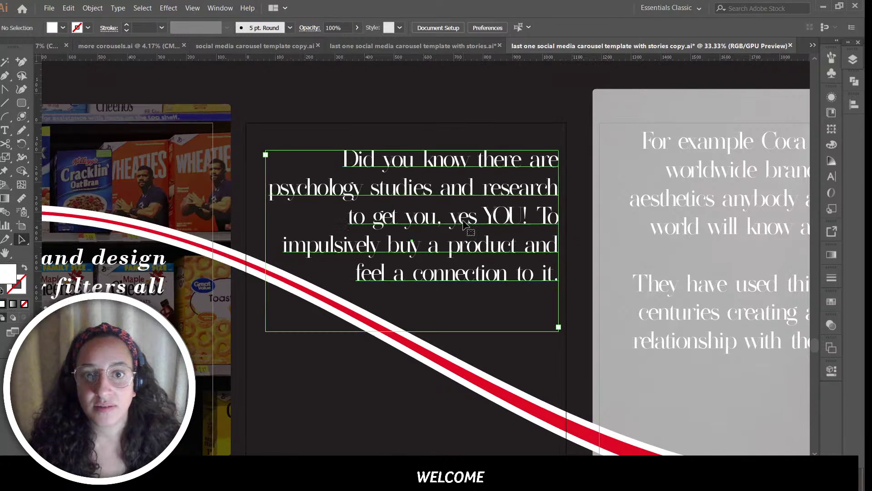
drag(342, 215, 528, 220)
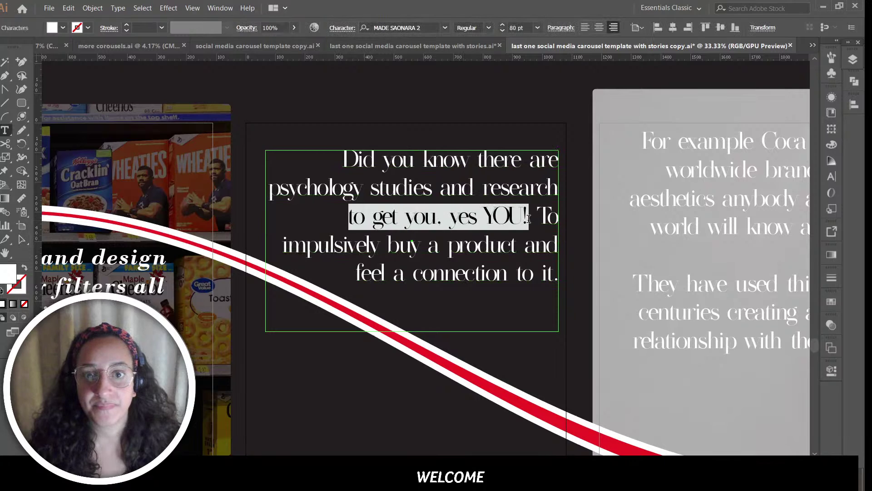
click(394, 27)
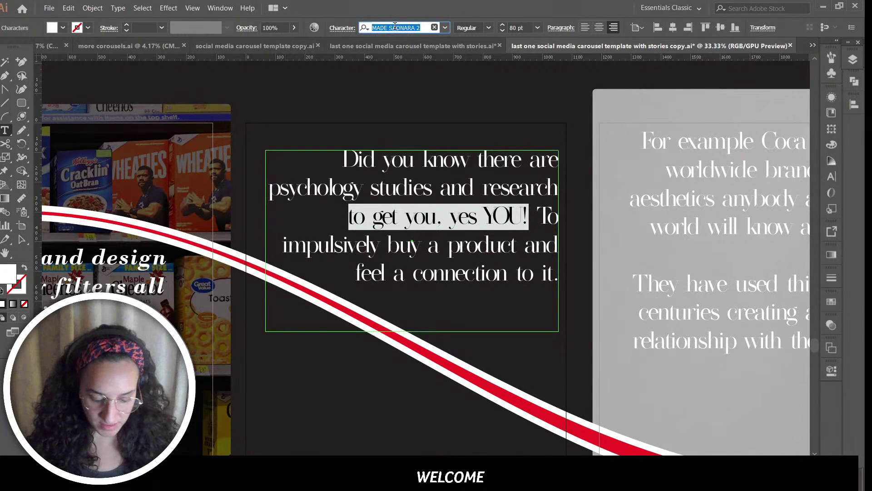
text(bod)
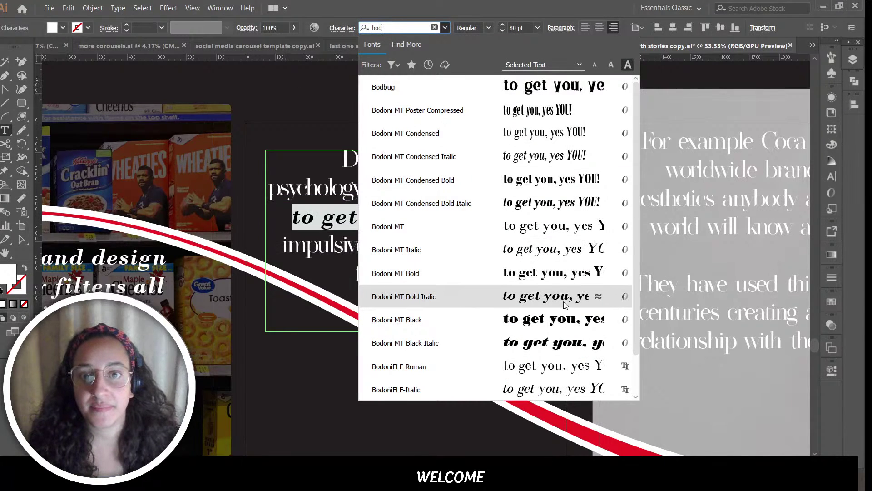
click(579, 295)
click(480, 261)
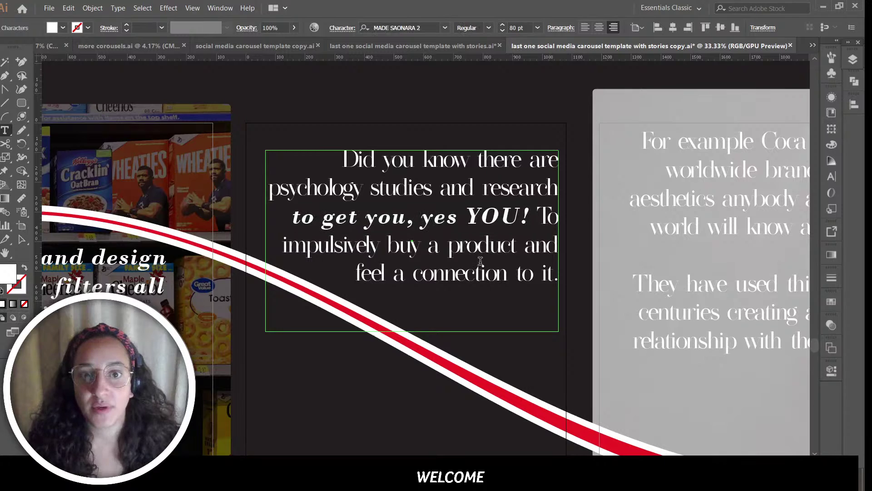
Step: Start a new line before "To impulsively" in the "Did you know" paragraph and set the word "impulsively" in Bodoni MT Black
click(539, 217)
key(Return)
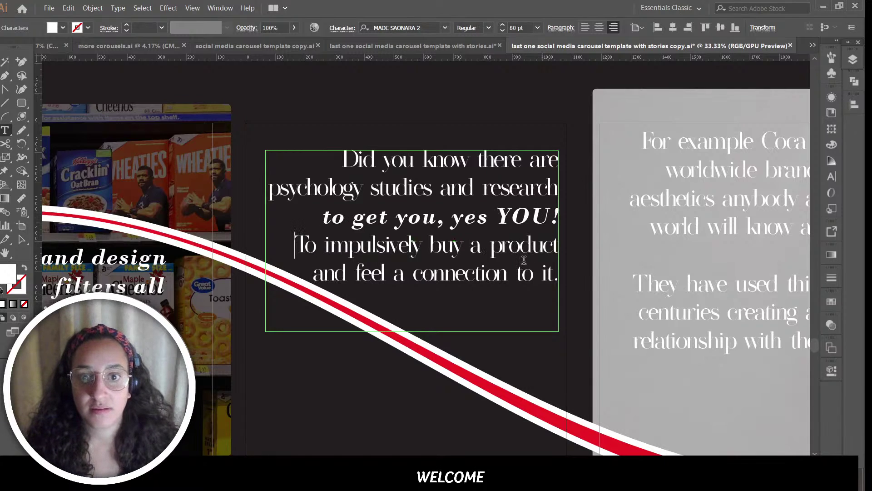
double_click(388, 247)
click(396, 27)
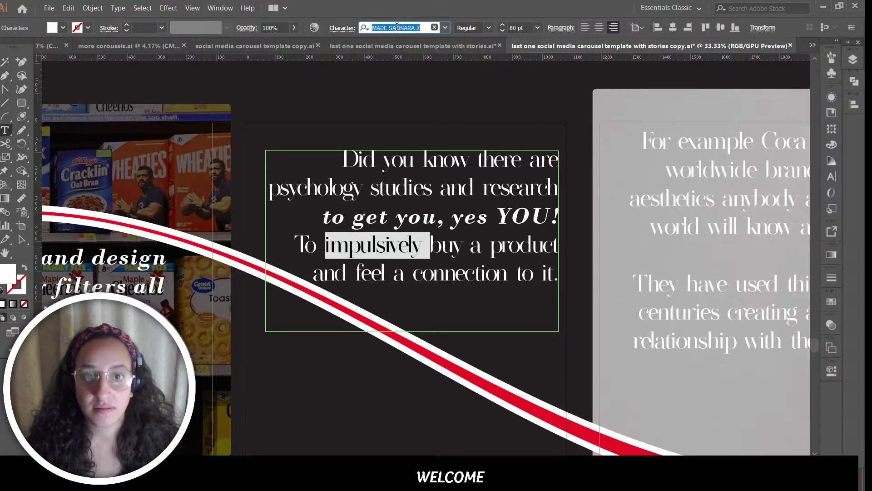
text(bod)
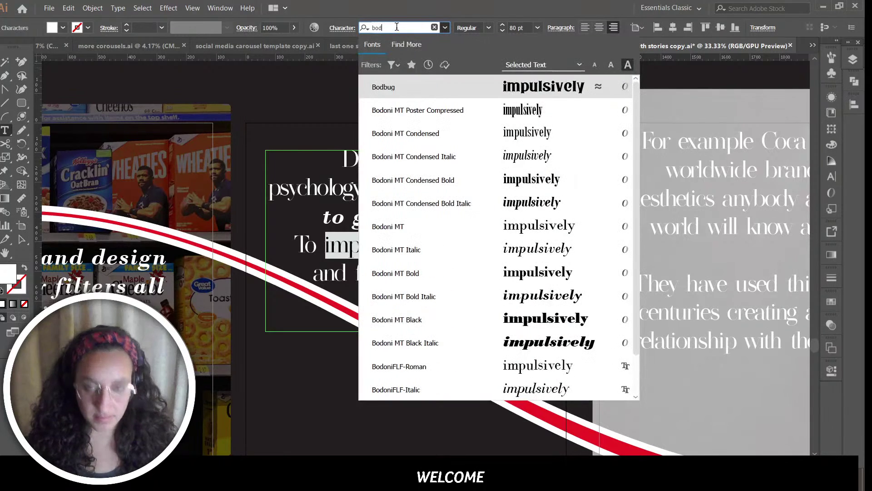
click(511, 318)
click(498, 323)
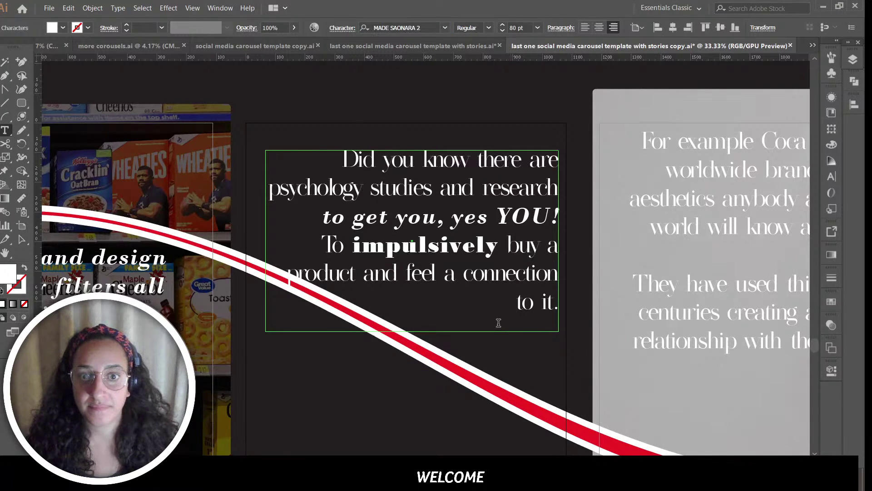
Step: Set "used this logo for centuries creating a reliable relationship with the viewers." on the Coca-Cola slide in Bodoni MT Bold Italic
scroll(425, 255, right, 8)
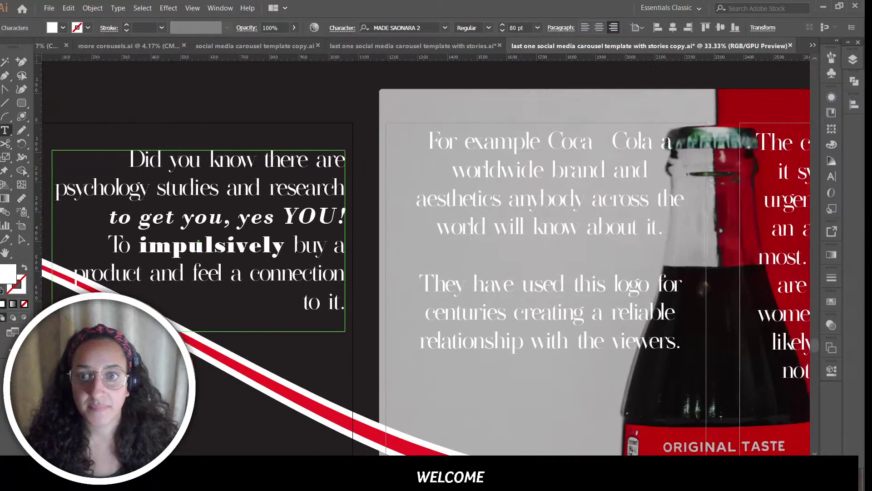
click(371, 177)
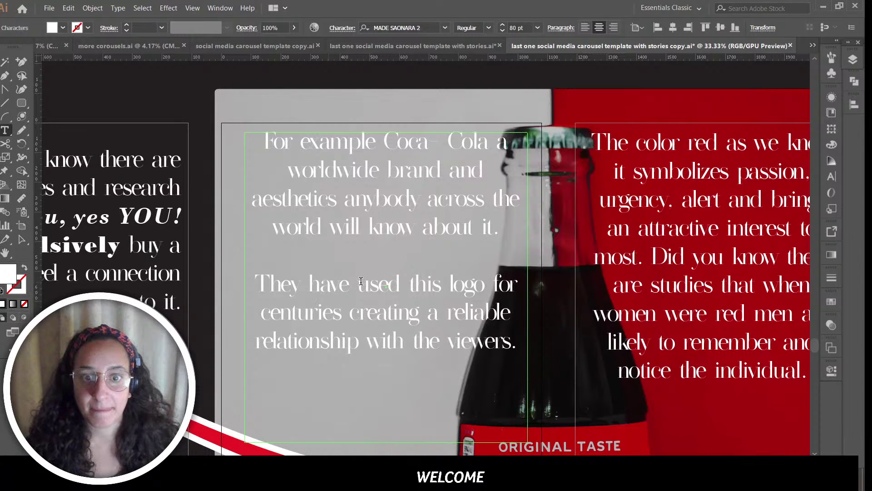
drag(360, 281, 526, 343)
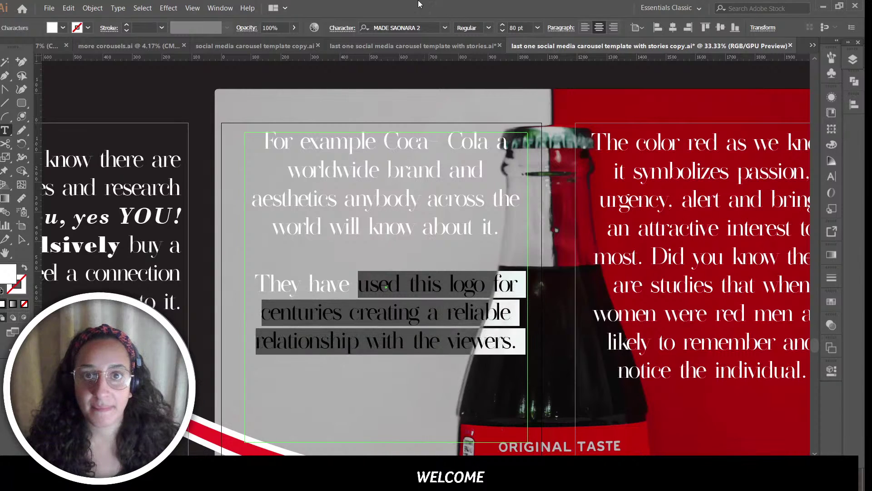
click(402, 28)
text(bod)
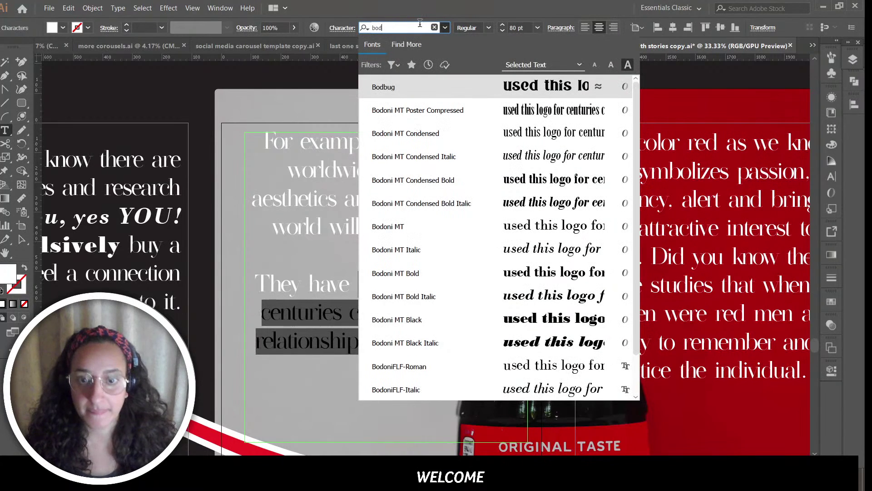
click(565, 299)
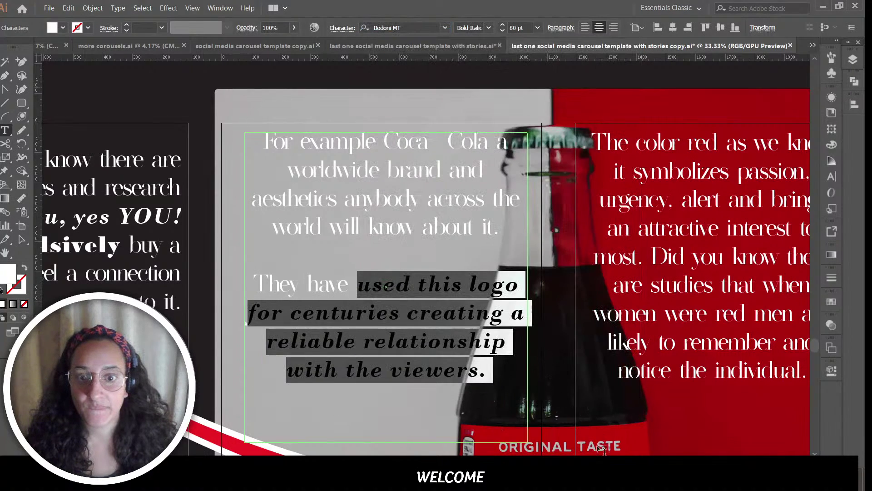
Step: Set "symbolizes passion, urgency, alert and brings an attractive interest to most." on the red slide in Bodoni MT Bold Italic
scroll(426, 254, right, 8)
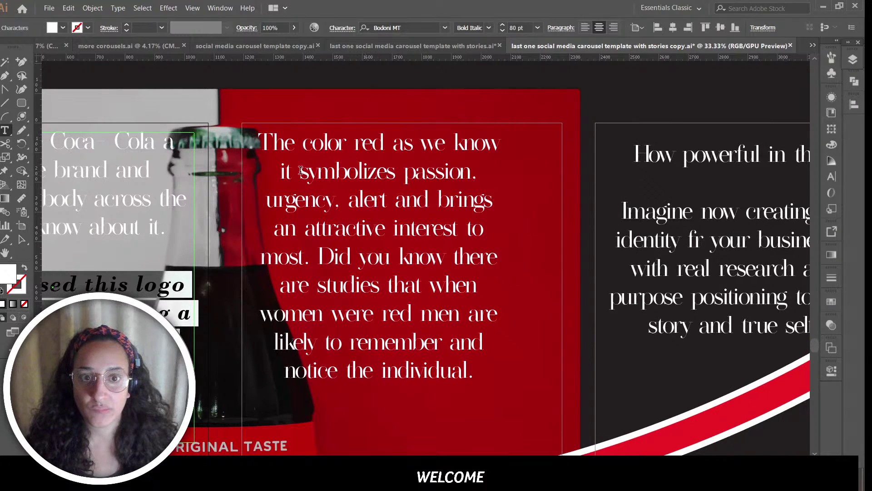
drag(300, 171, 310, 260)
click(395, 28)
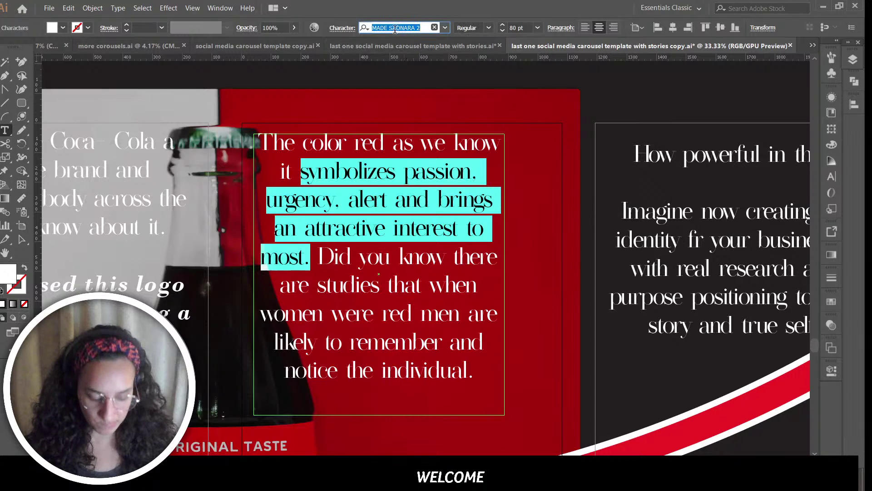
text(bod)
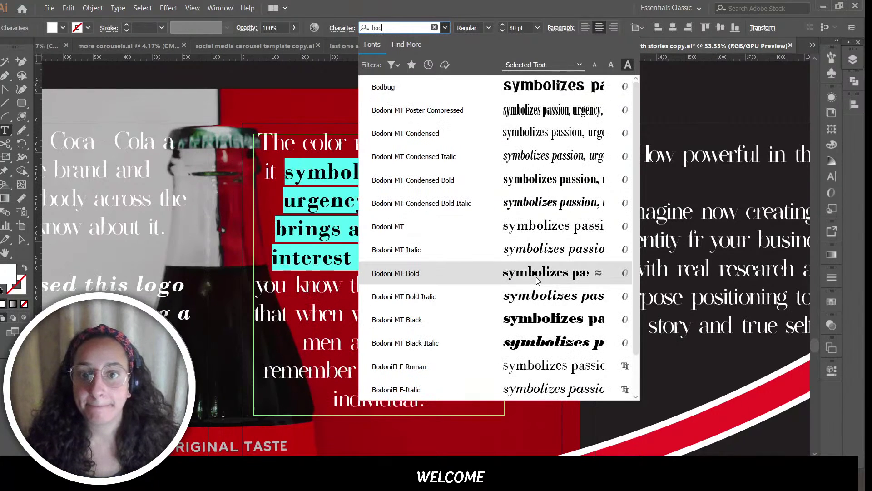
click(528, 287)
click(510, 336)
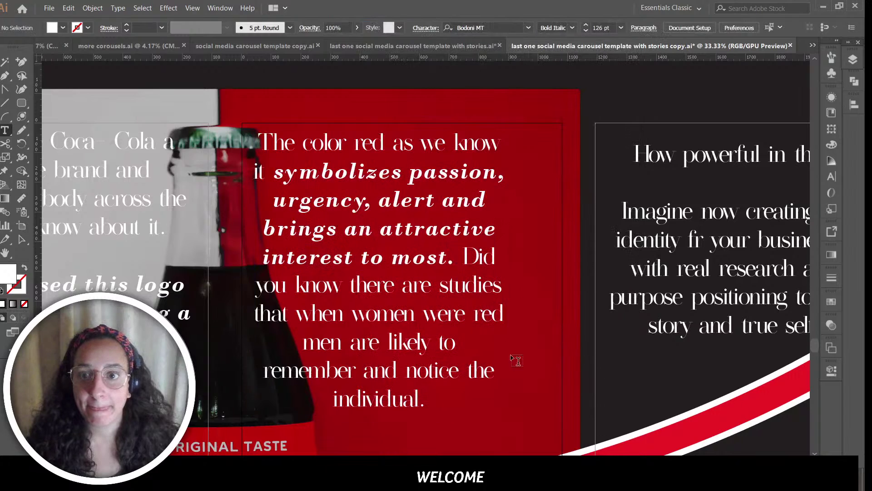
Step: Correct "How powerful in that." to "How powerful is that." on the slide after the red one
scroll(425, 272, right, 5)
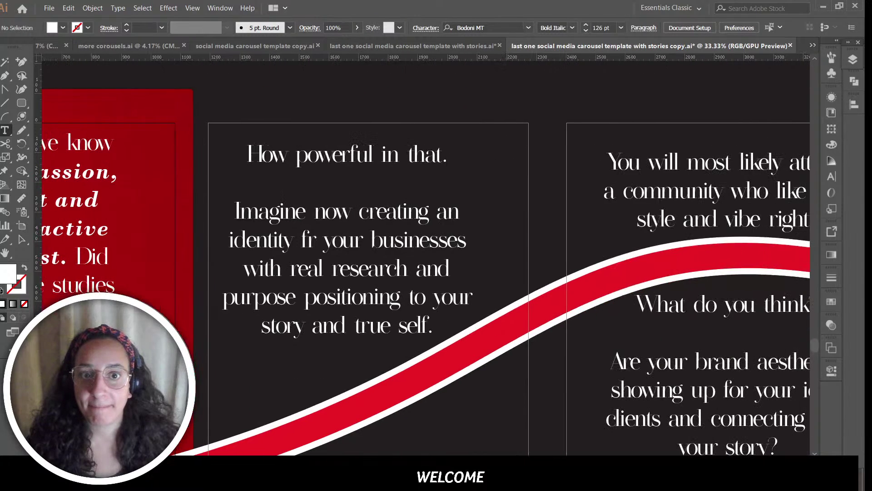
click(402, 165)
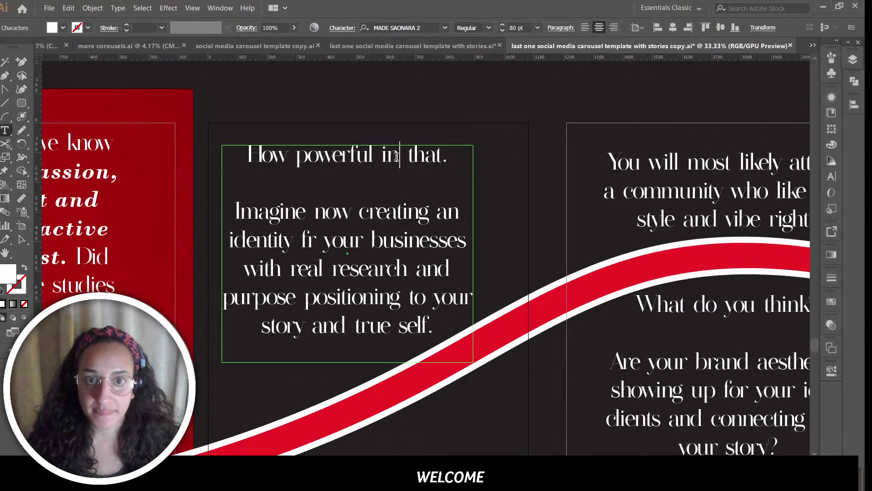
key(BackSpace)
text(s)
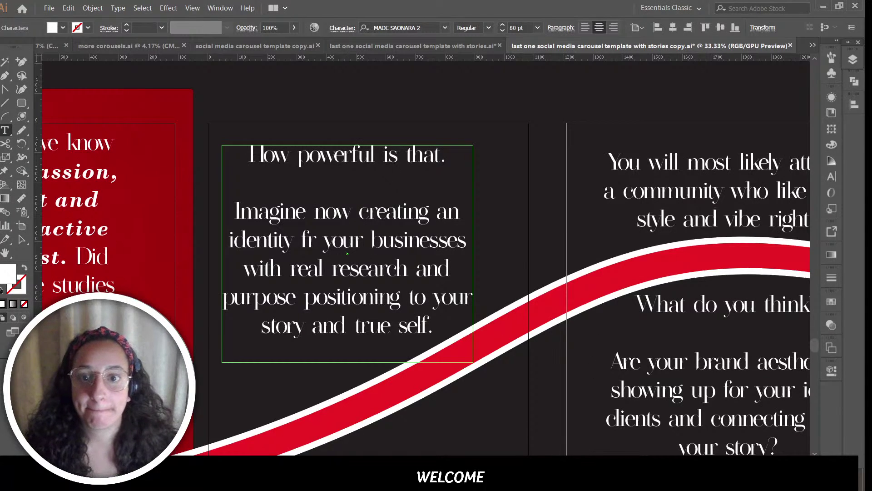
Step: Set the line "What do you think?" in Bodoni MT Bold Italic on the "You will most likely attract" slide
scroll(347, 253, right, 5)
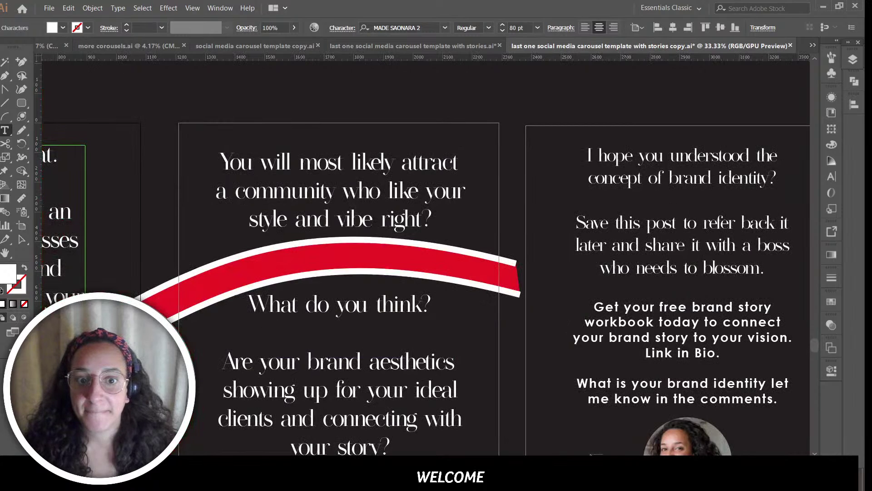
triple_click(344, 309)
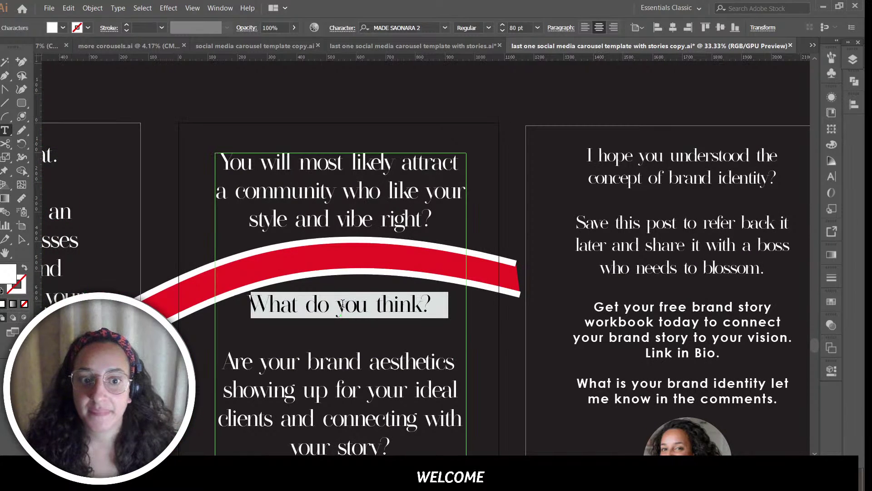
click(393, 27)
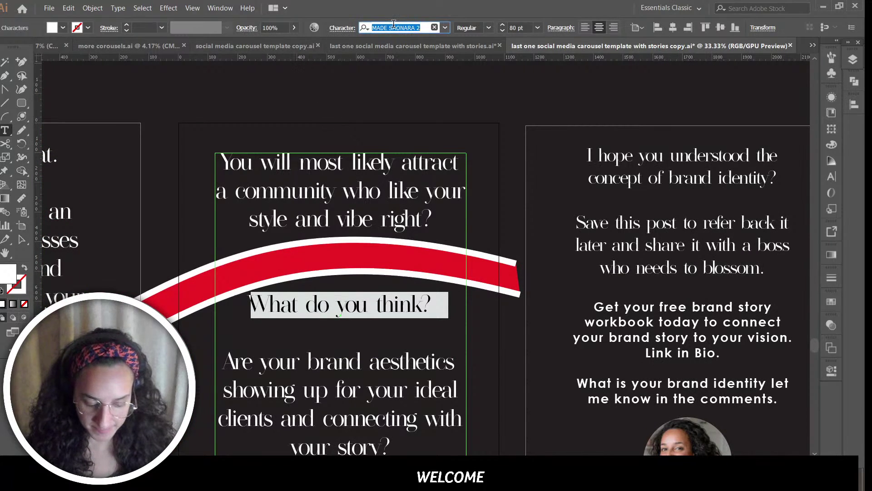
text(bod)
click(557, 297)
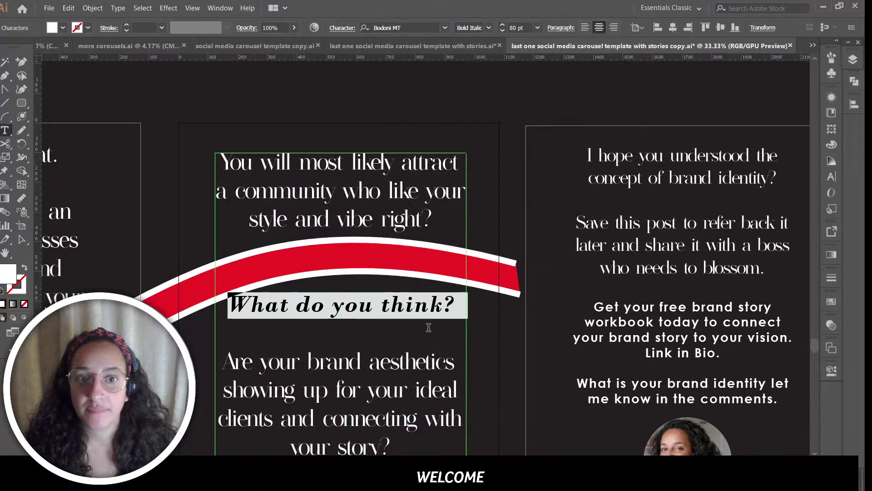
scroll(392, 367, down, 3)
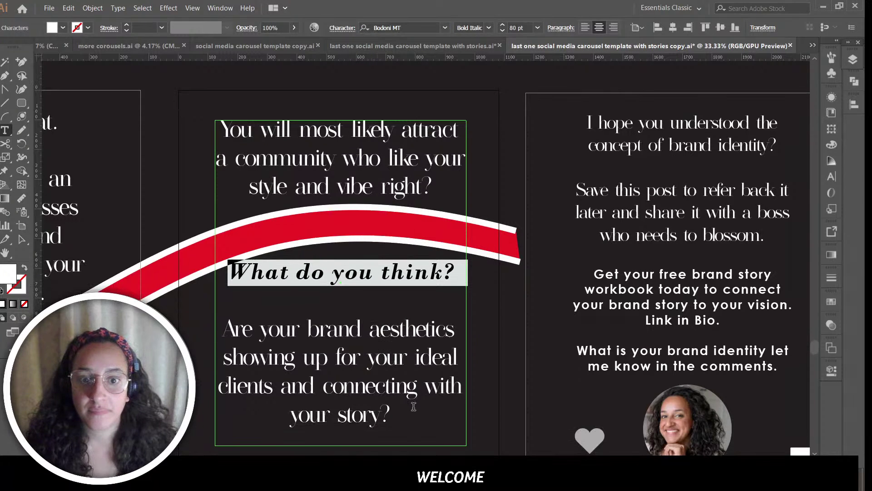
click(395, 372)
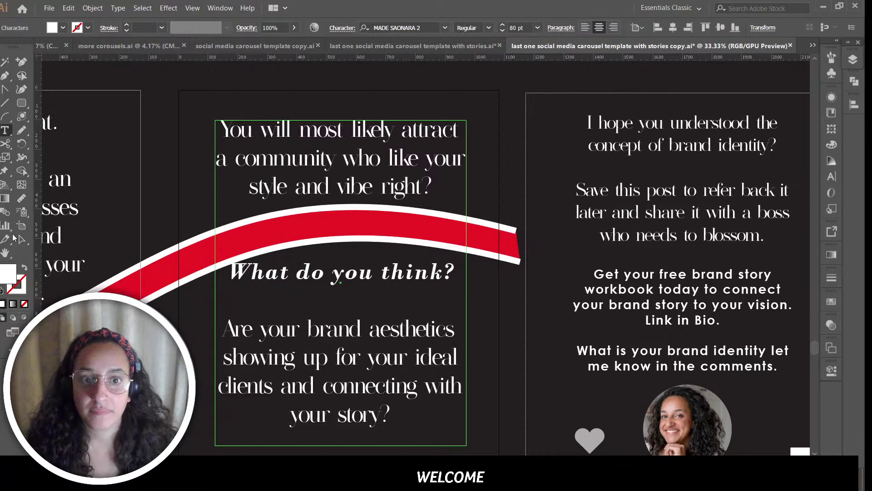
Step: Move the "You will most likely attract" text block slightly down on its slide
click(21, 239)
drag(362, 359, 364, 367)
click(495, 148)
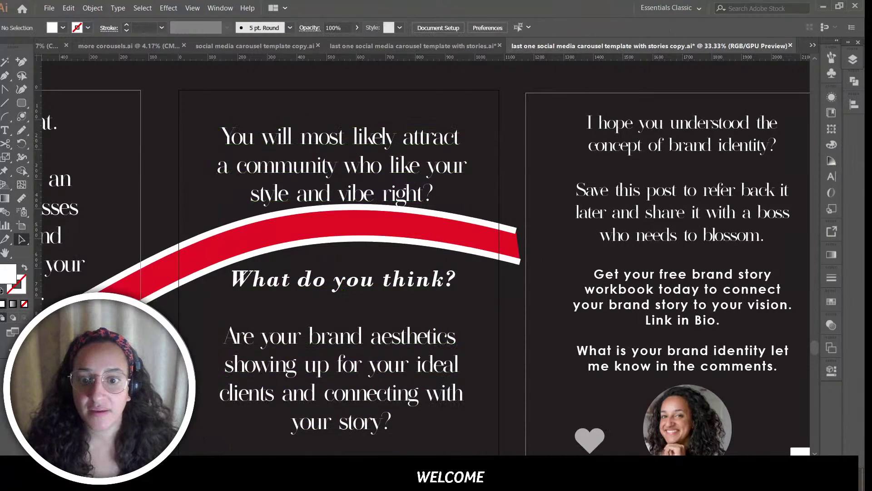
Step: Draw a rectangle covering the "Let's face it" paragraph on the cereal shelf slide, with a dark fill and no stroke
scroll(424, 255, left, 15)
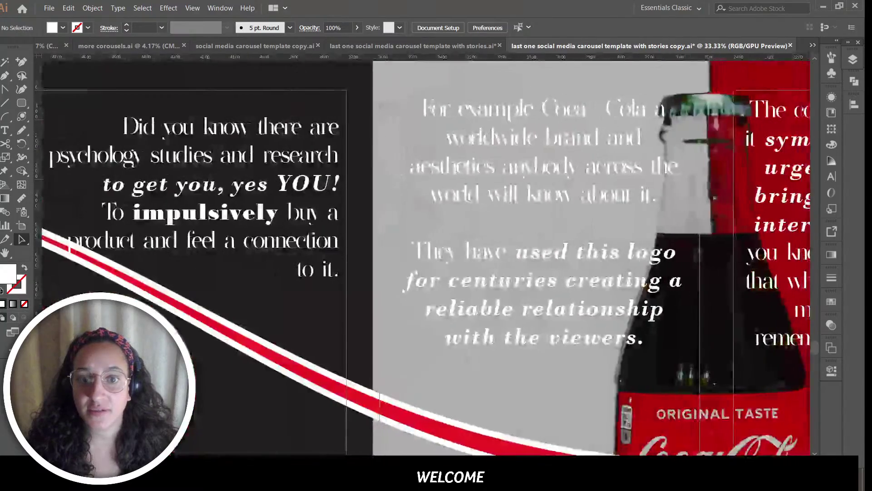
scroll(425, 254, left, 12)
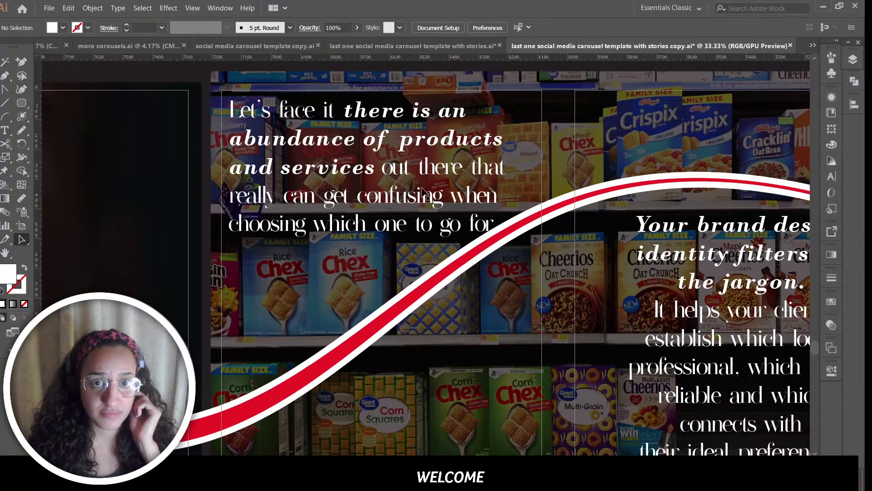
key(m)
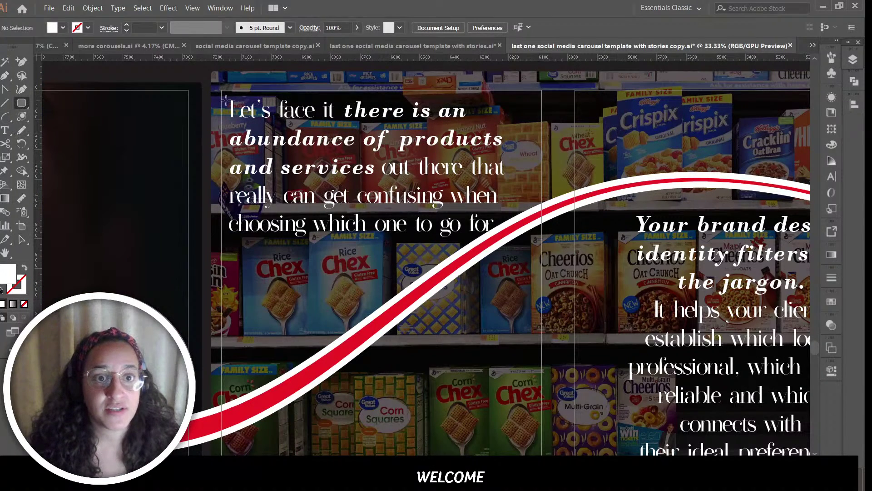
drag(223, 98, 510, 245)
click(3, 290)
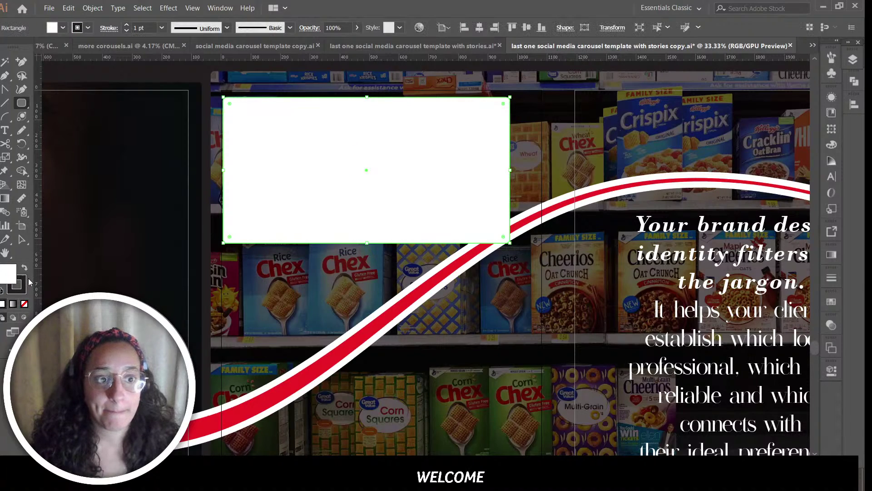
click(24, 269)
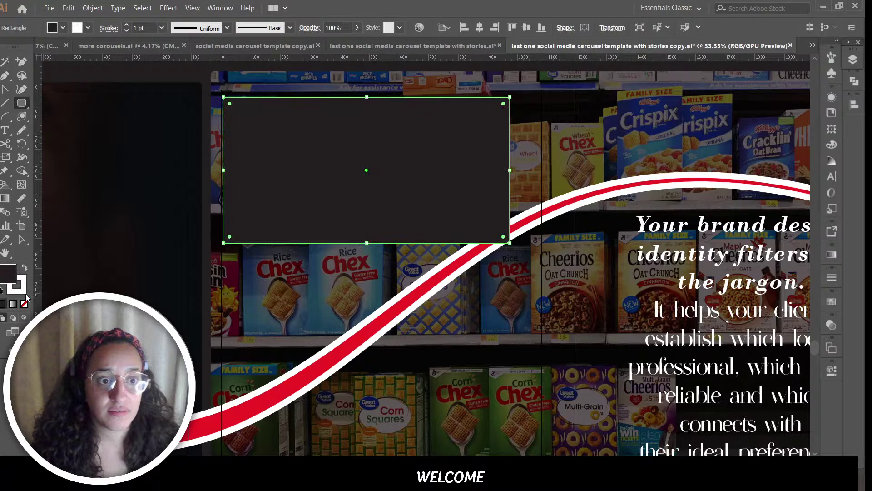
click(25, 291)
click(24, 304)
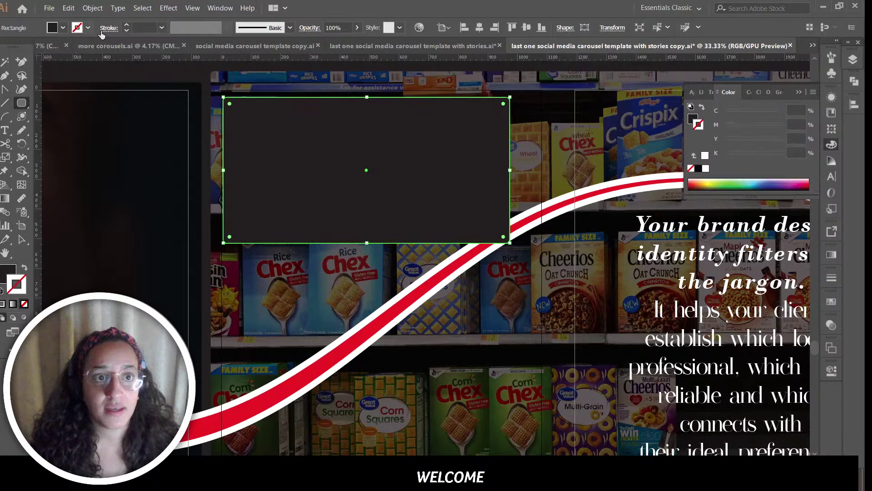
Step: Reduce the dark rectangle's opacity to 55% and send it to the back, behind the "Let's face it" paragraph
click(357, 29)
drag(339, 42, 331, 42)
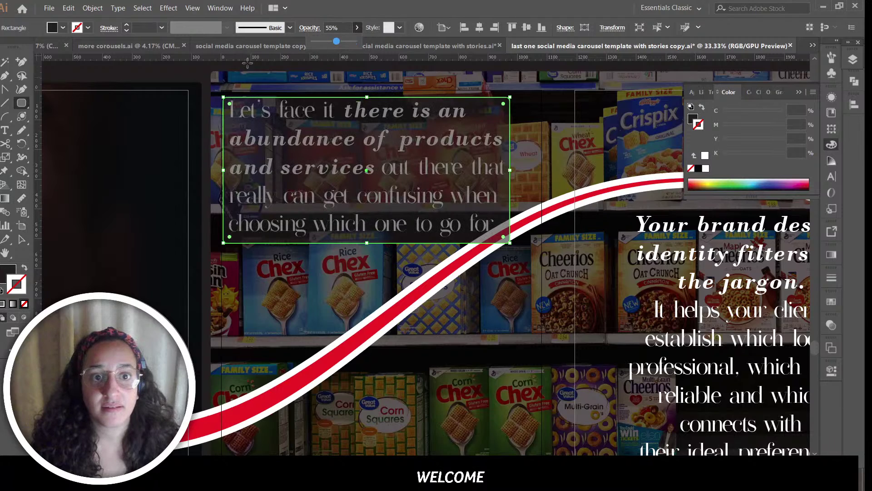
click(93, 8)
mouse_move(113, 32)
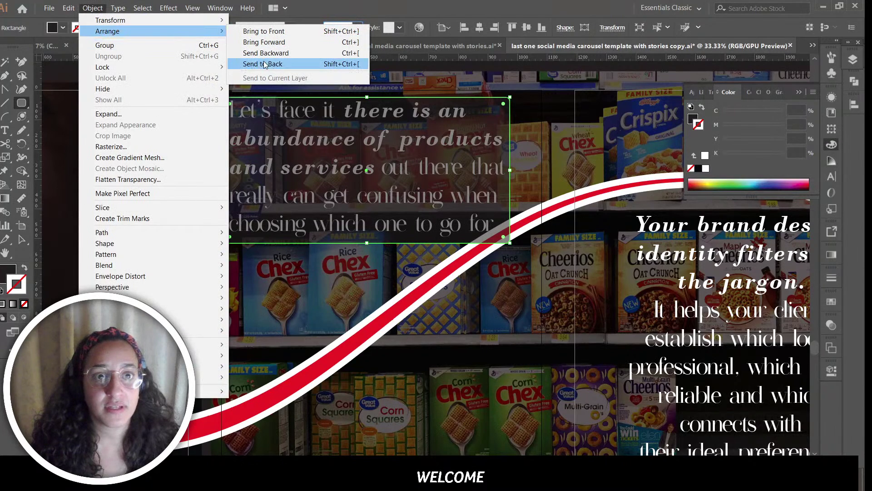
click(278, 64)
click(22, 241)
click(103, 242)
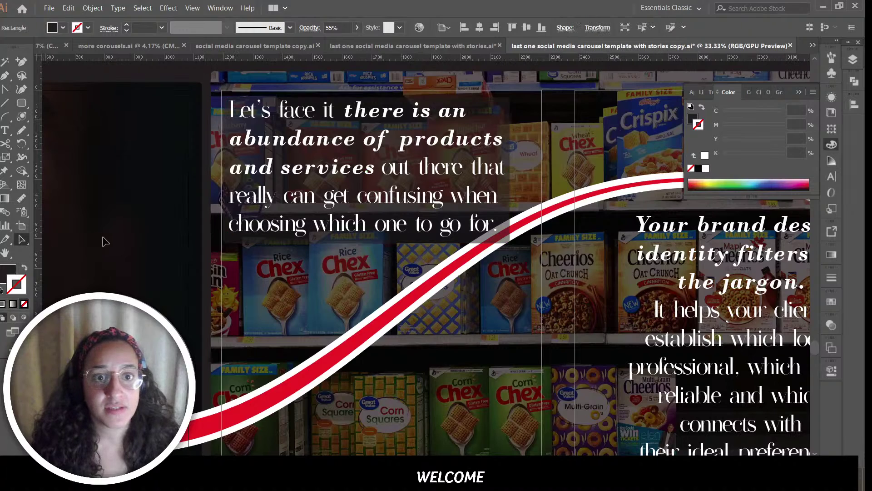
Step: Duplicate the translucent rectangle and position the copy over the start of the "Your brand design identity" text
click(496, 107)
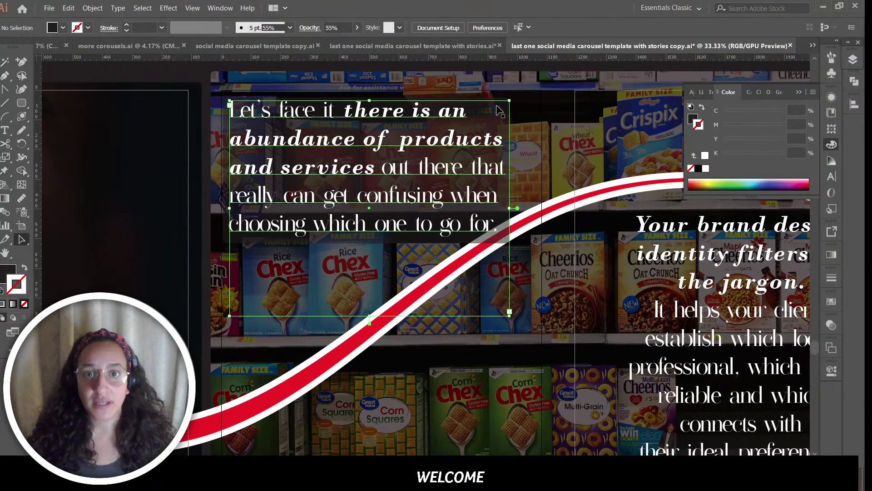
click(445, 290)
click(425, 226)
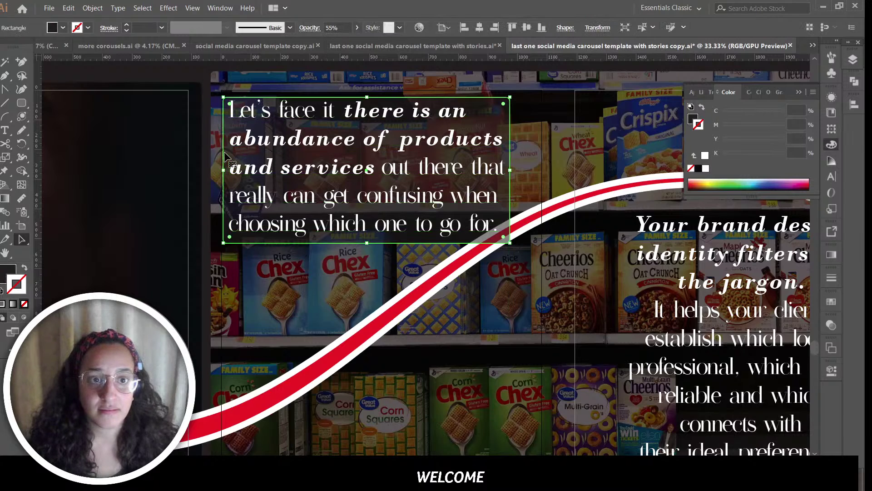
key(ctrl+v)
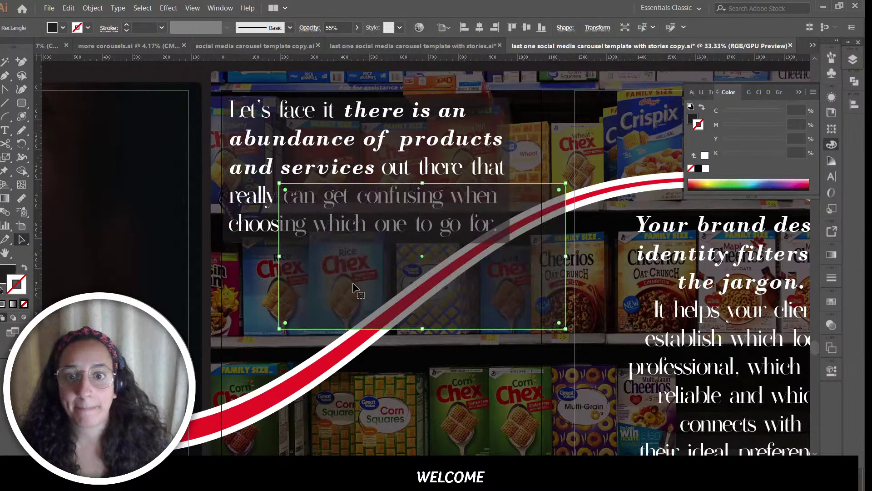
drag(320, 197, 645, 225)
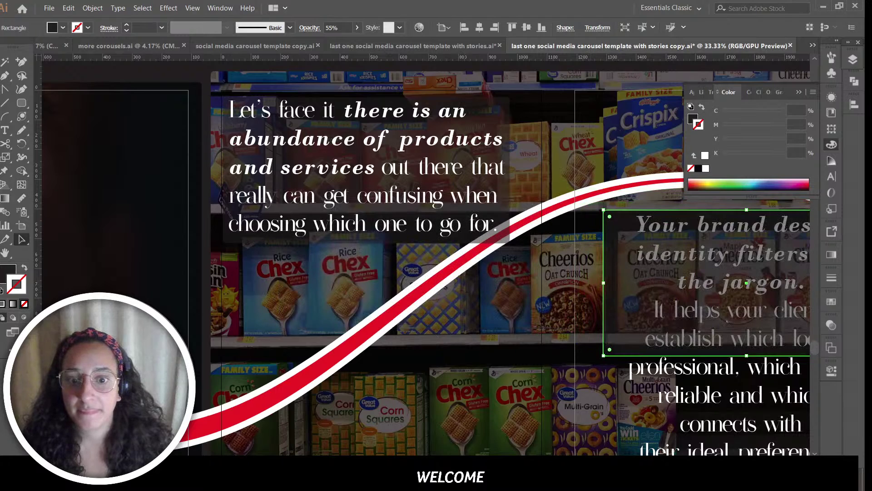
scroll(488, 202, right, 5)
scroll(489, 202, down, 3)
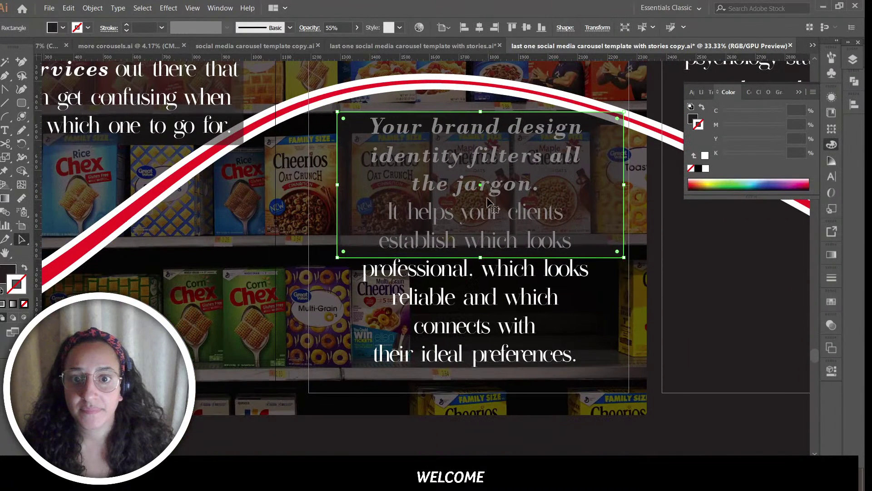
drag(487, 200, 483, 203)
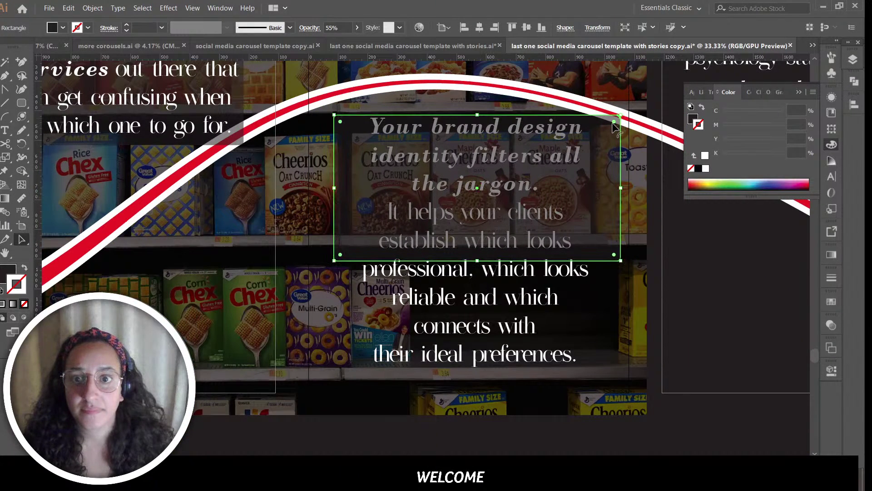
Step: Round the copied rectangle's corners to the maximum and stretch it vertically to cover the whole "Your brand design identity" text
drag(614, 123, 541, 160)
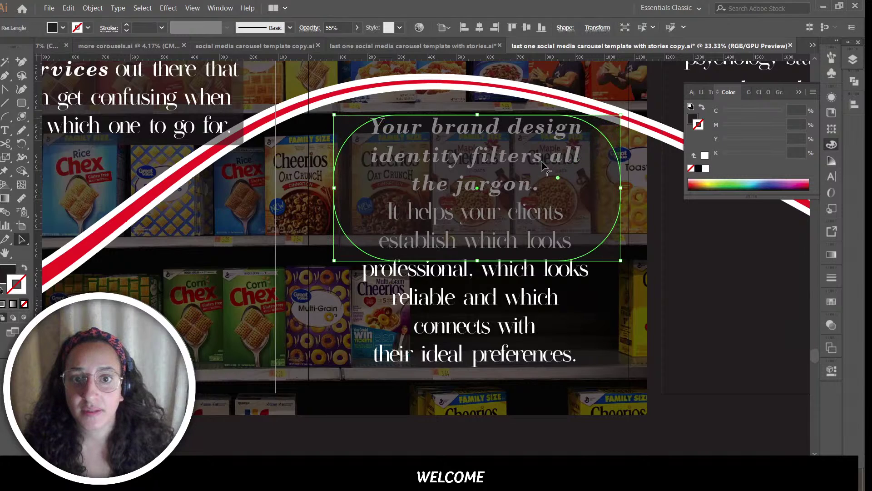
drag(477, 260, 468, 381)
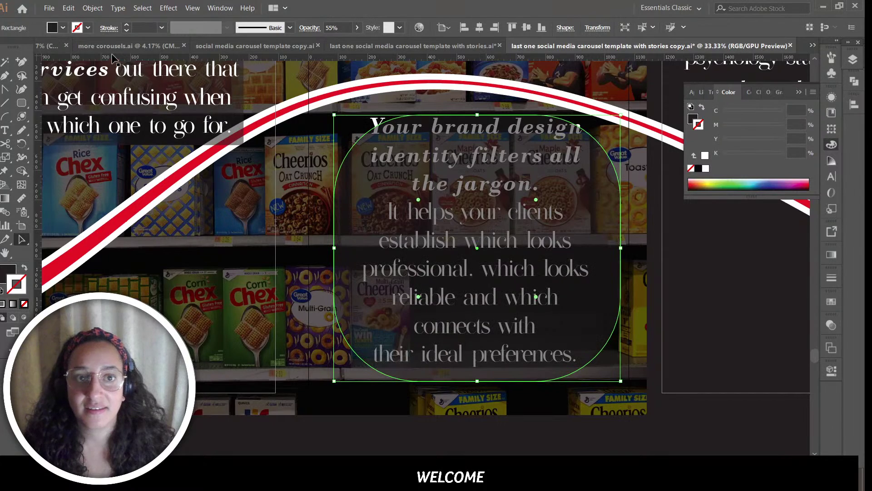
drag(478, 115, 472, 103)
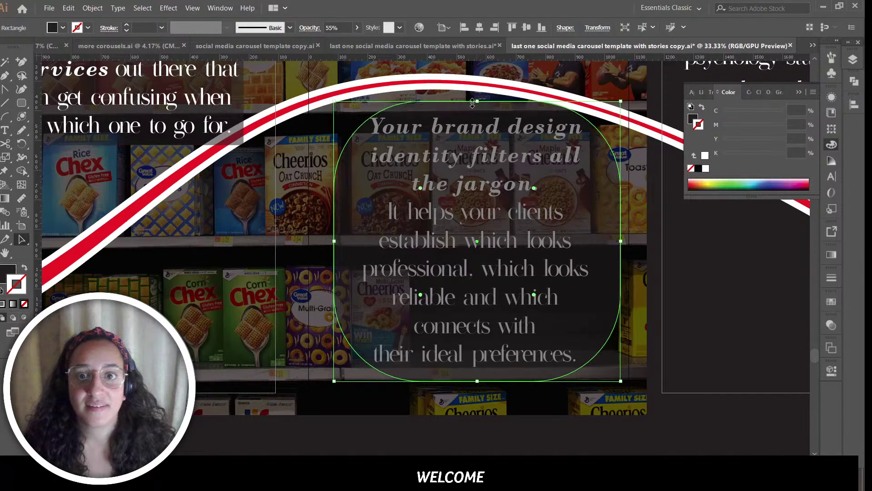
Step: Send the rounded panel to the back, behind the "Your brand design identity" text
click(92, 8)
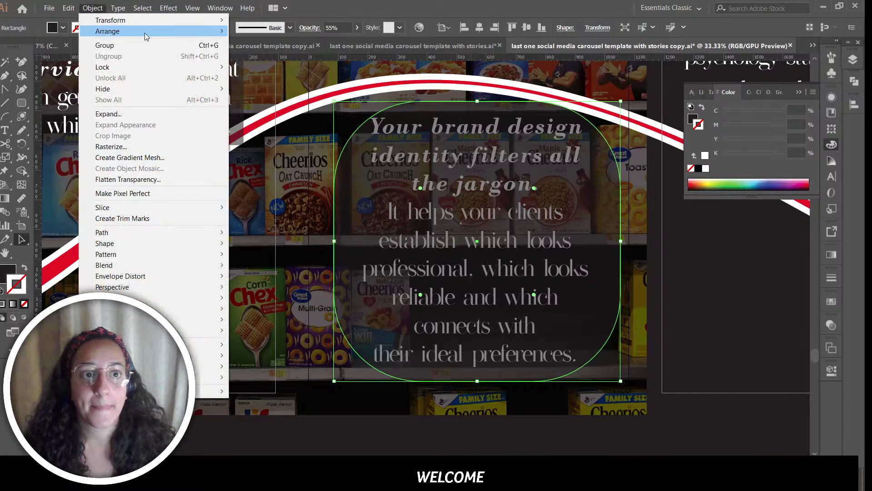
mouse_move(137, 33)
click(290, 65)
click(701, 321)
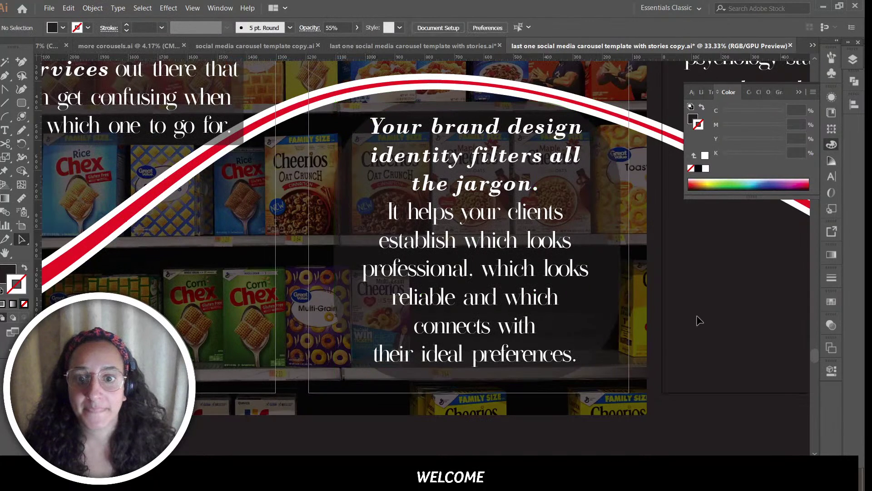
Step: Paste a copy of the translucent rectangle on the Coca-Cola slide and stretch it downward to cover both paragraphs
scroll(589, 356, right, 15)
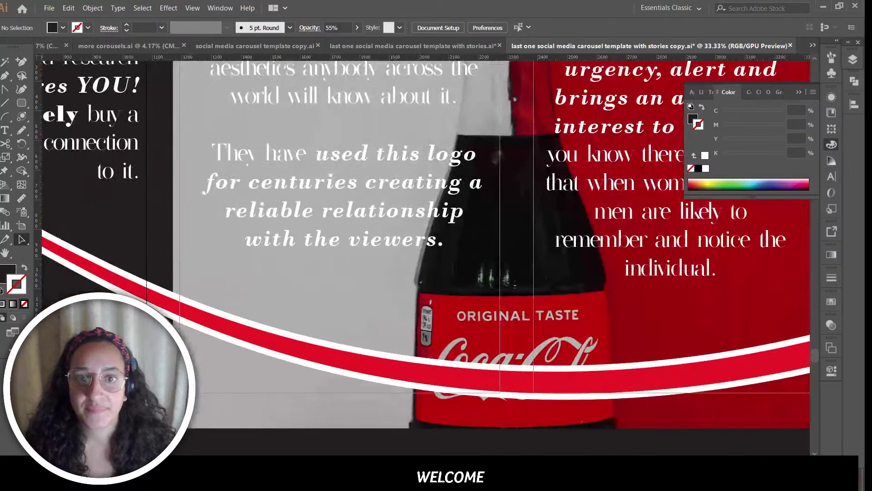
scroll(589, 355, up, 3)
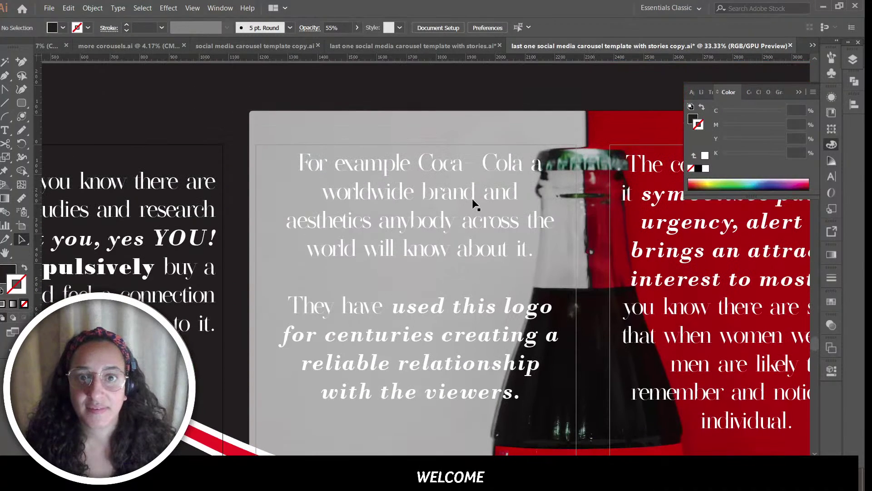
key(ctrl+v)
drag(408, 271, 411, 246)
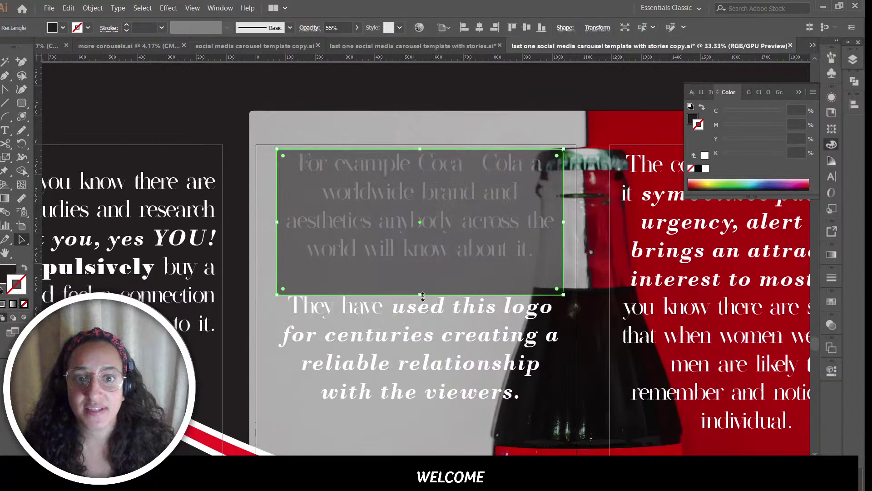
drag(422, 296, 443, 417)
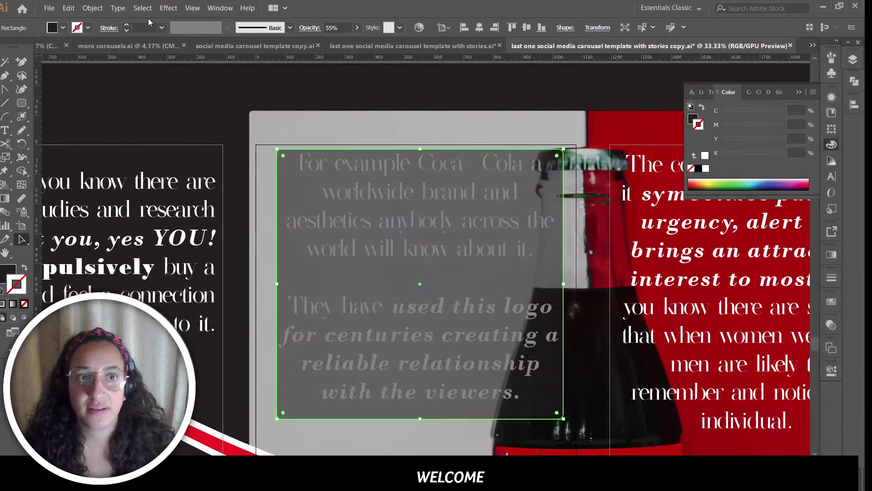
Step: Send the Coca-Cola slide's translucent rectangle to the back, behind its text
click(98, 9)
mouse_move(109, 32)
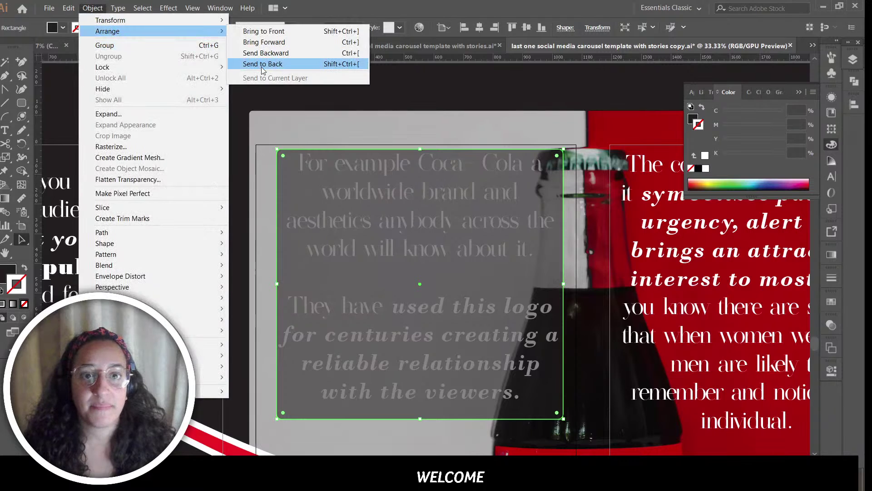
click(260, 67)
click(437, 130)
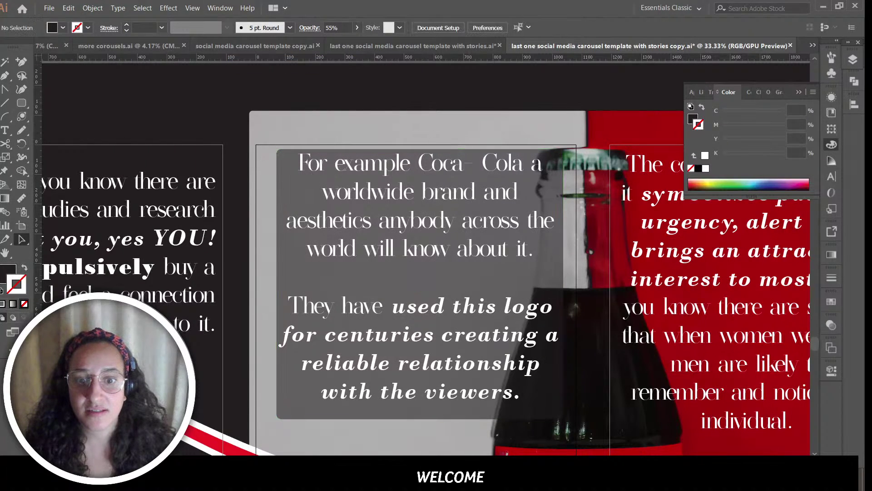
Step: Paste another copy of the translucent rectangle on the red slide and stretch it to cover the whole "The color red" paragraph
scroll(425, 254, right, 5)
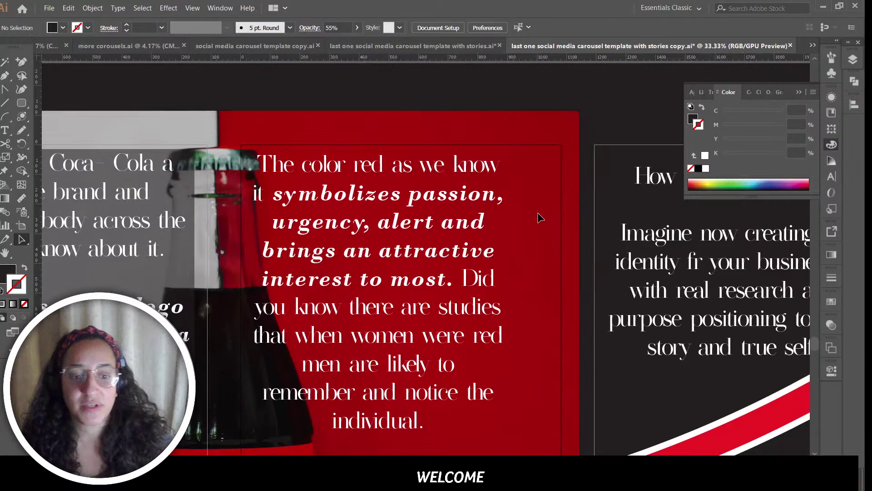
key(ctrl+v)
drag(400, 241, 375, 212)
drag(390, 295, 391, 434)
Step: Send the red slide's translucent rectangle behind its text and stretch it further down past the paragraph
click(93, 7)
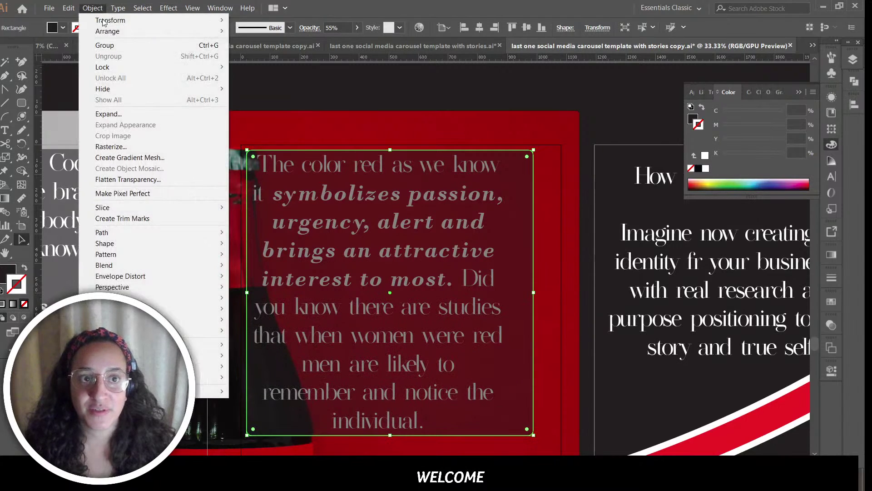
mouse_move(116, 32)
click(253, 66)
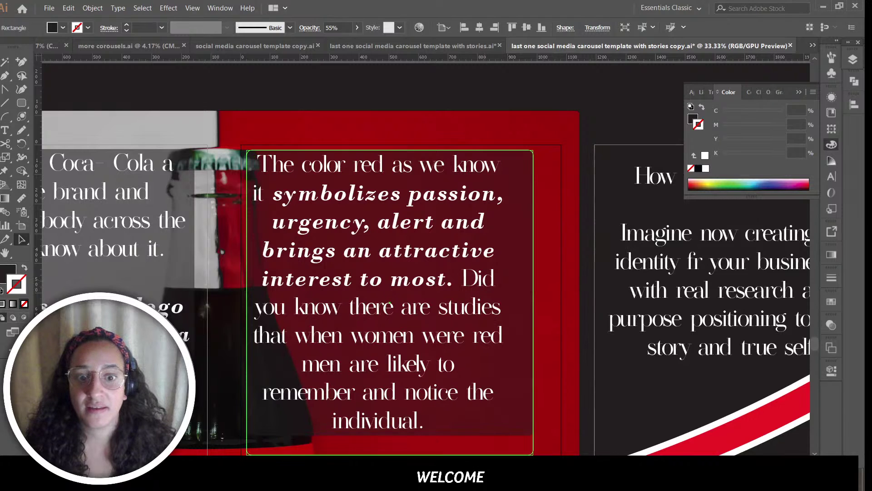
scroll(459, 324, down, 1)
Step: Insert a line break before "Did you know" in the red slide's paragraph so that the sentence starts on its own line
double_click(467, 268)
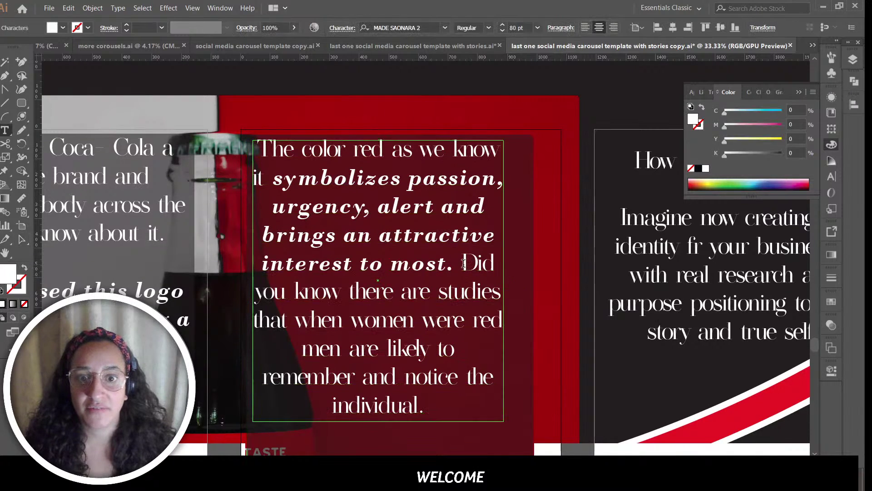
key(Return)
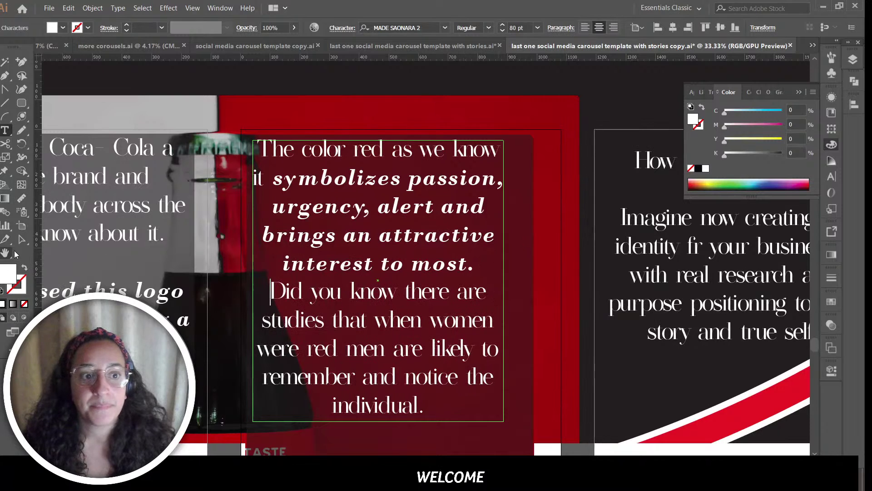
key(Escape)
click(551, 366)
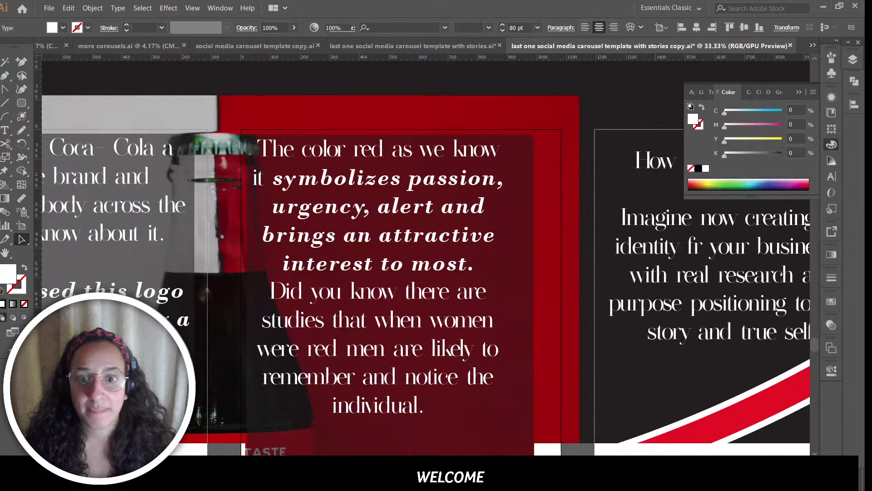
Step: Preview the carousel in Presentation Mode, checking every slide from the cover through to the closing brand identity slide
scroll(685, 447, right, 10)
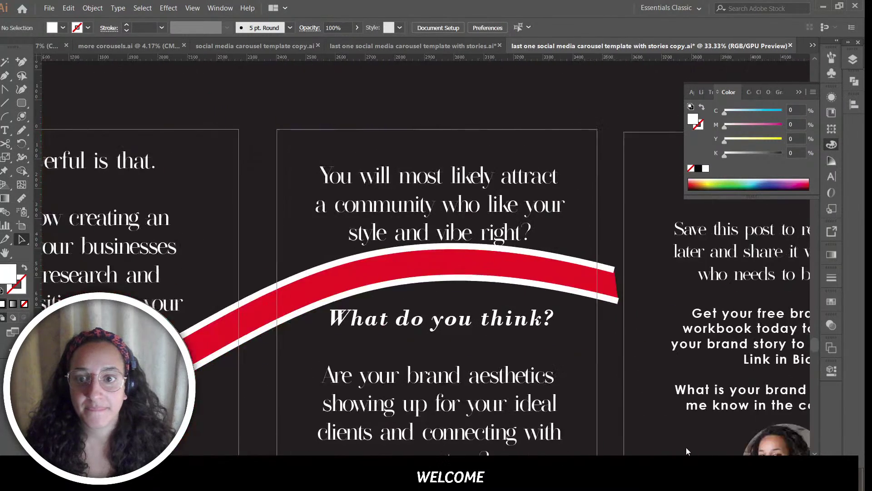
scroll(690, 450, left, 15)
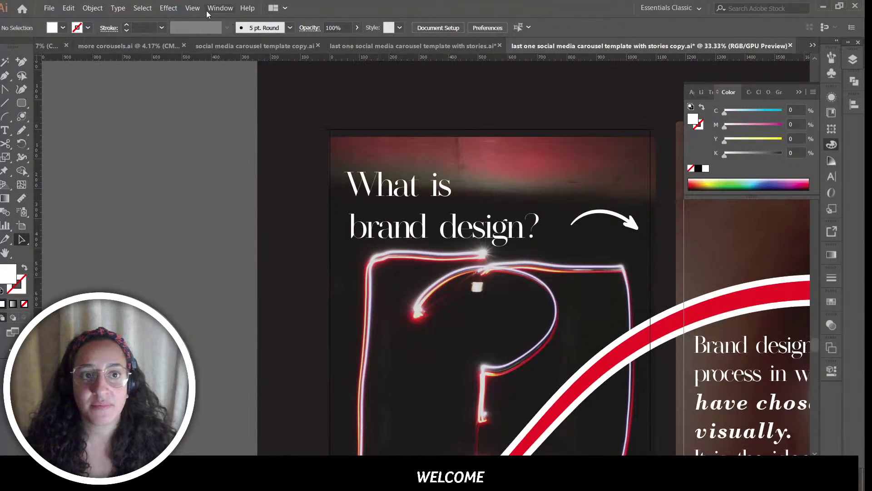
click(193, 8)
click(215, 81)
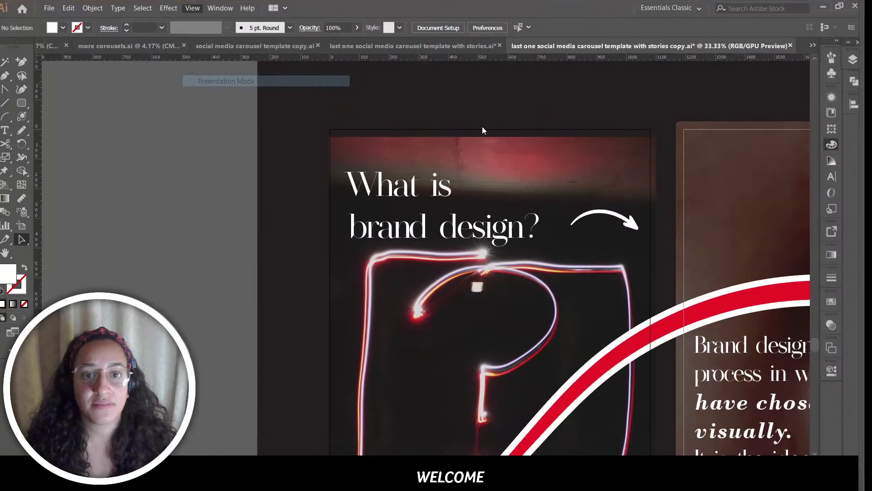
key(Right)
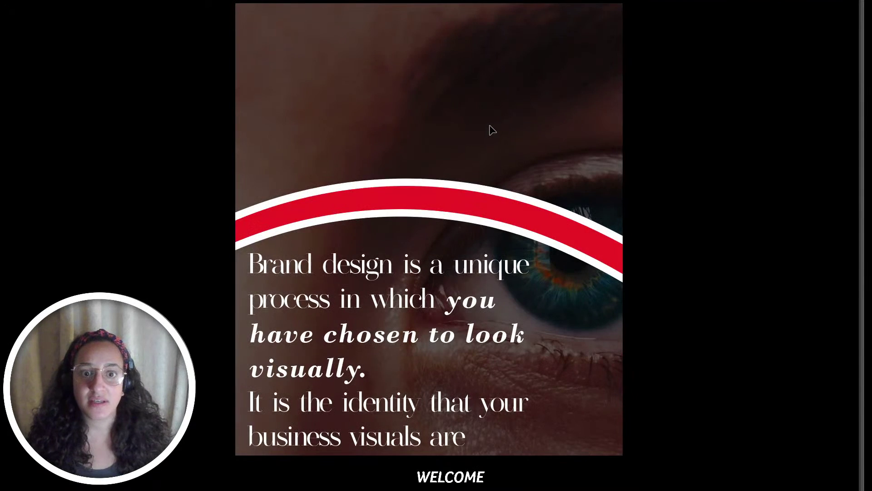
key(Right)
key(Right)
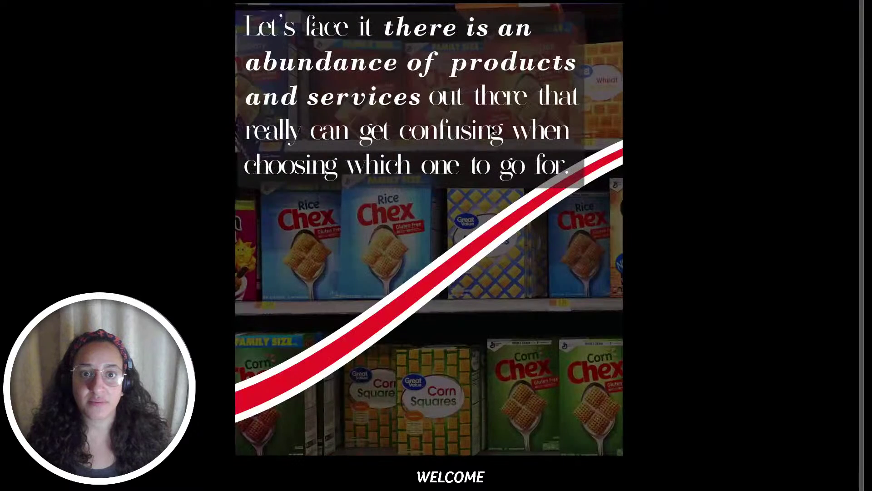
key(Right)
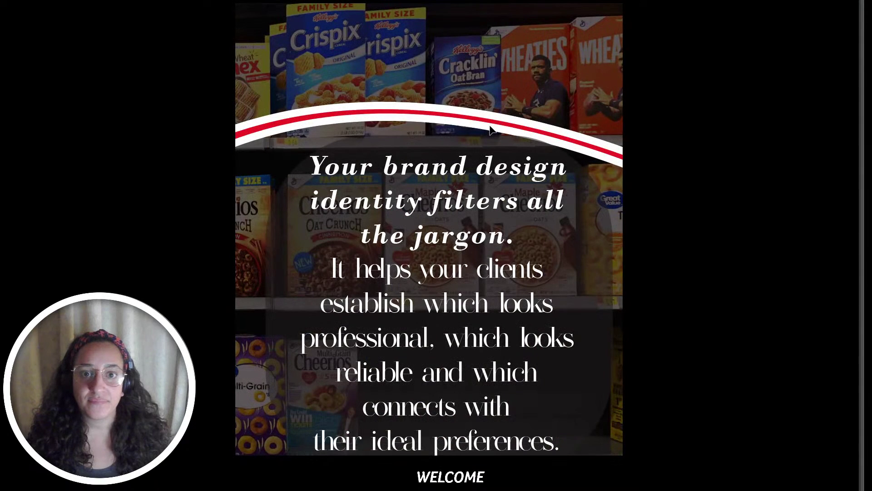
key(Right)
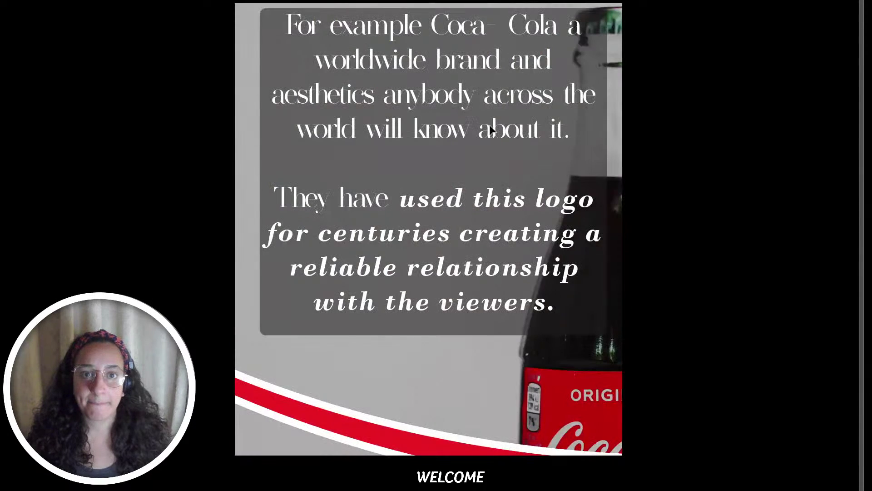
key(Right)
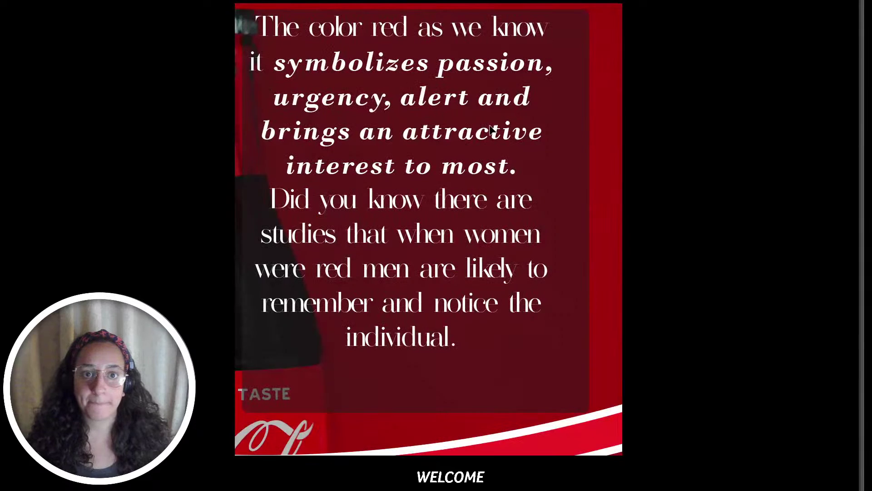
key(Right)
key(Right)
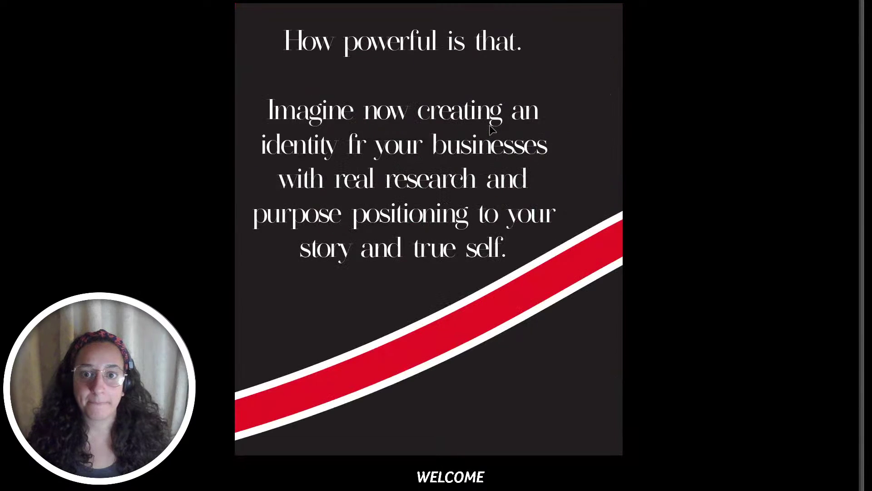
key(Right)
key(Right)
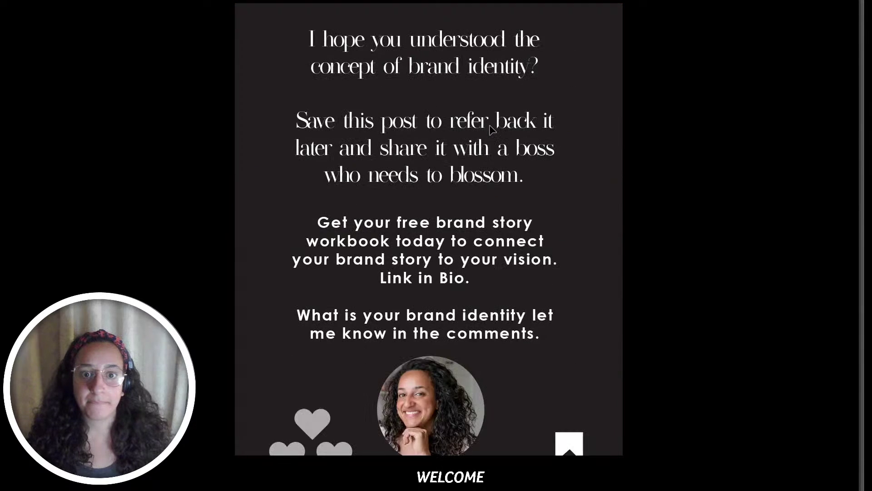
key(Escape)
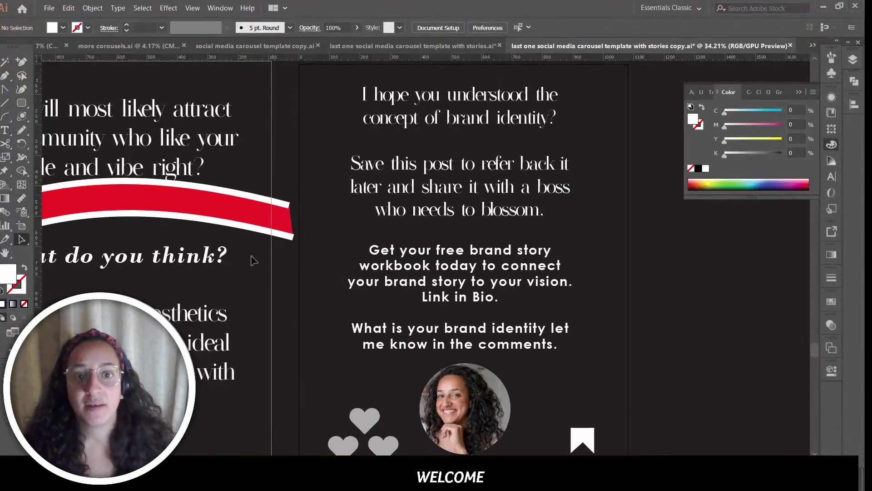
Step: Shorten the "Let's face it" text frame on the cereal shelf slide to end just below its last line
drag(700, 460, 545, 460)
scroll(614, 448, up, 3)
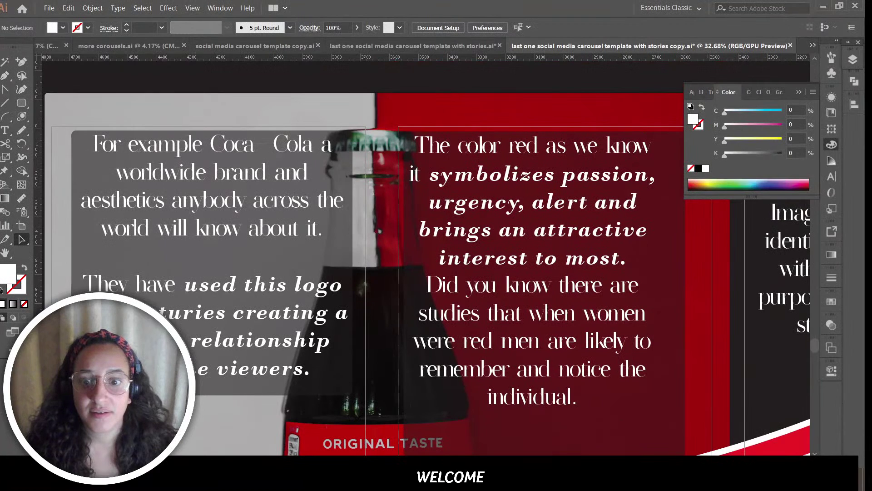
scroll(380, 231, left, 20)
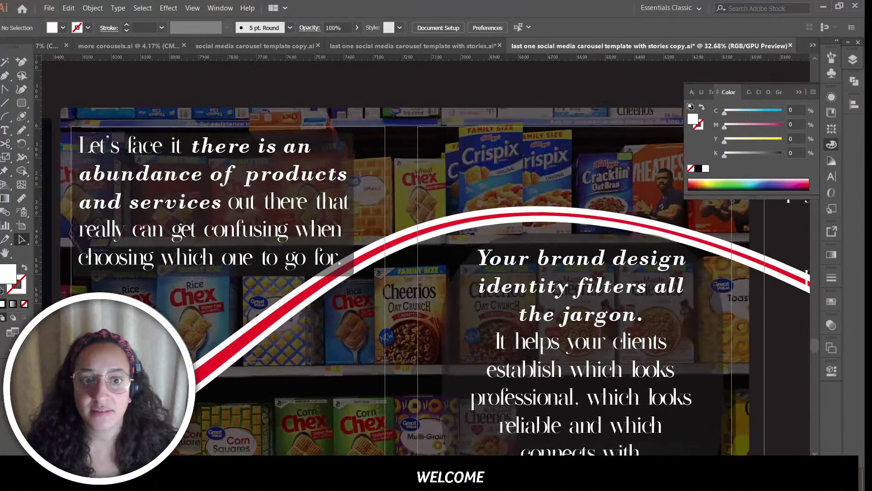
scroll(344, 265, left, 1)
click(370, 157)
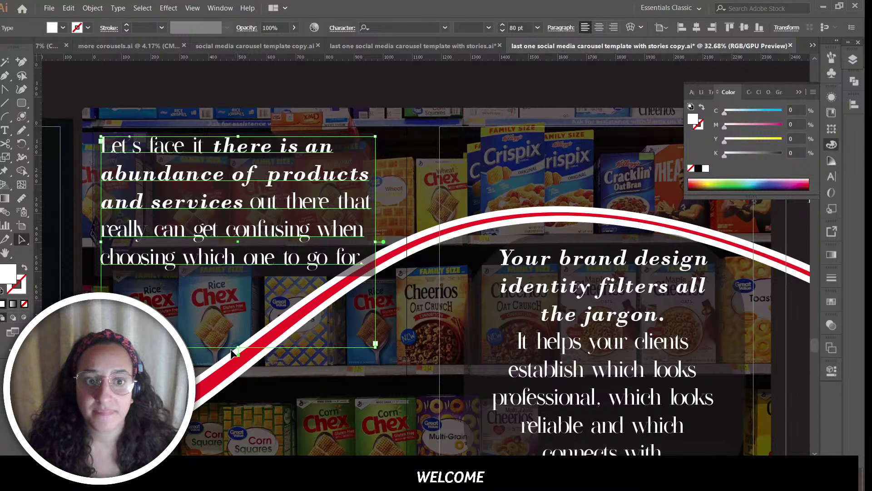
drag(238, 349, 238, 275)
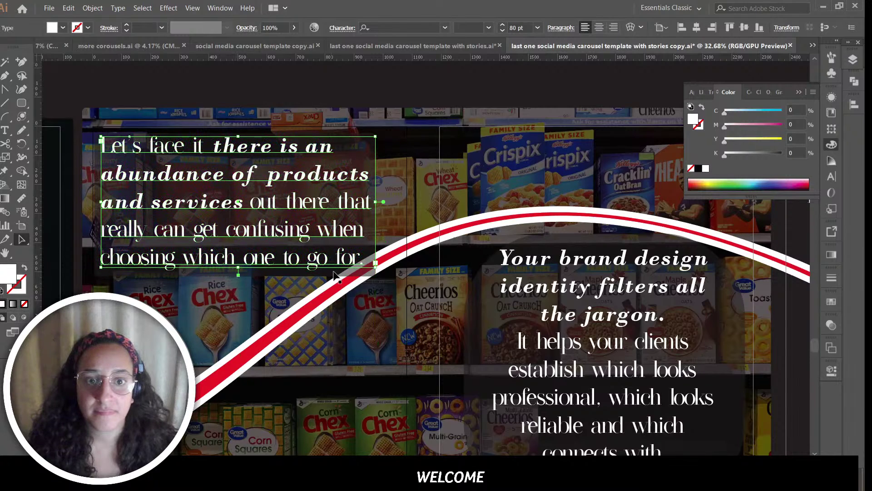
Step: Round only the lower-right corner of the translucent rectangle behind "Let's face it" to about 177 px, clearing the red wave
click(368, 273)
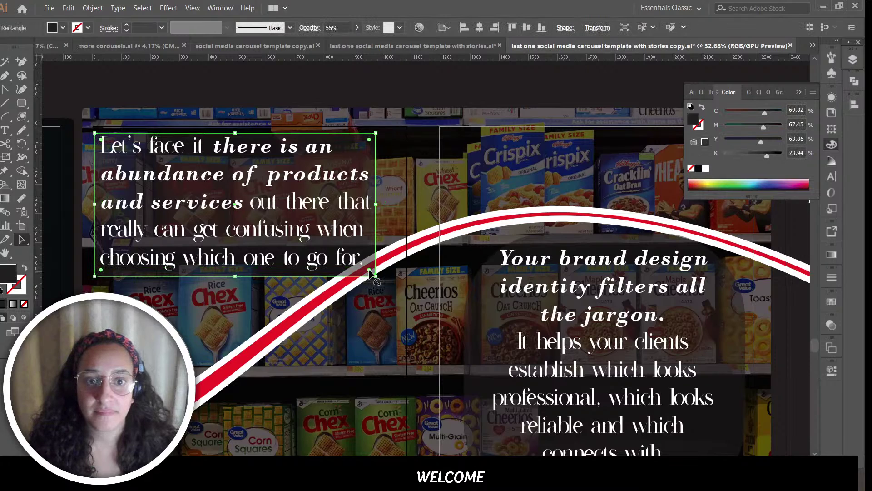
drag(370, 269, 324, 226)
click(435, 364)
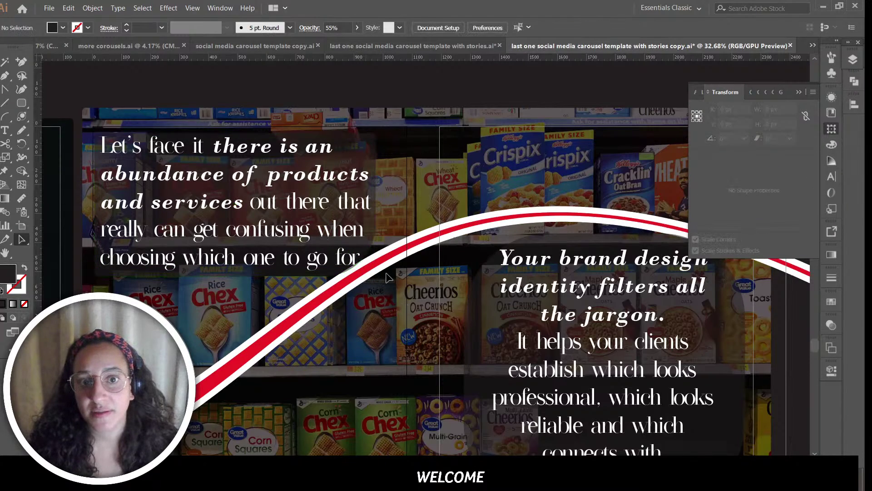
Step: Shift the "Let's face it" paragraph and its translucent panel together slightly to the left
click(358, 145)
click(362, 135)
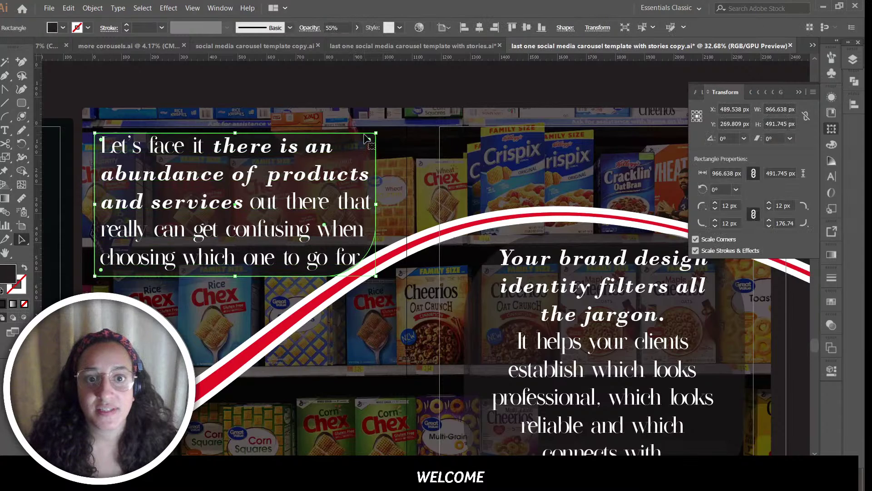
drag(303, 191, 299, 190)
click(397, 186)
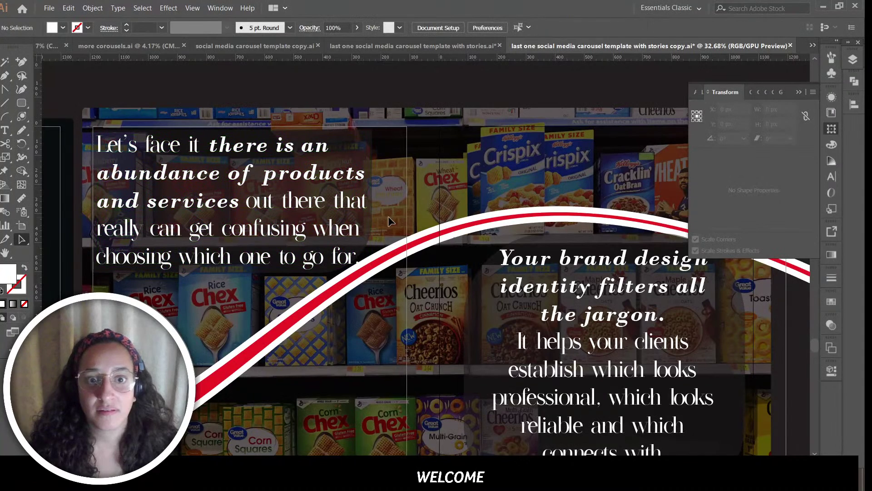
Step: Preview the cereal shelf slides in Presentation Mode and reduce the "Let's face it" paragraph's font size to 77 pt
click(192, 9)
click(221, 81)
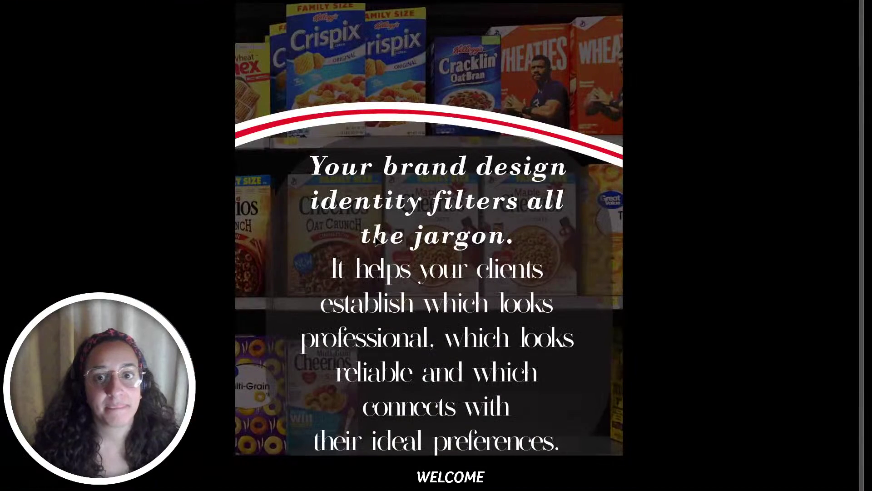
key(Left)
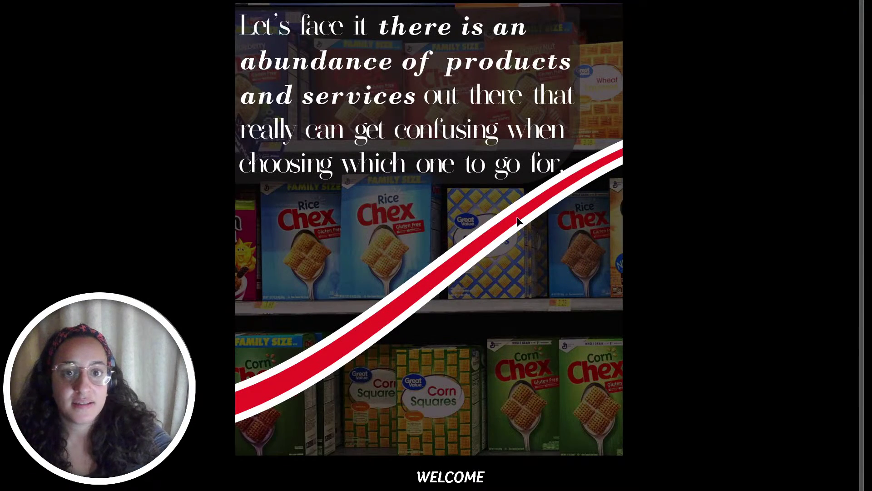
key(Escape)
click(545, 180)
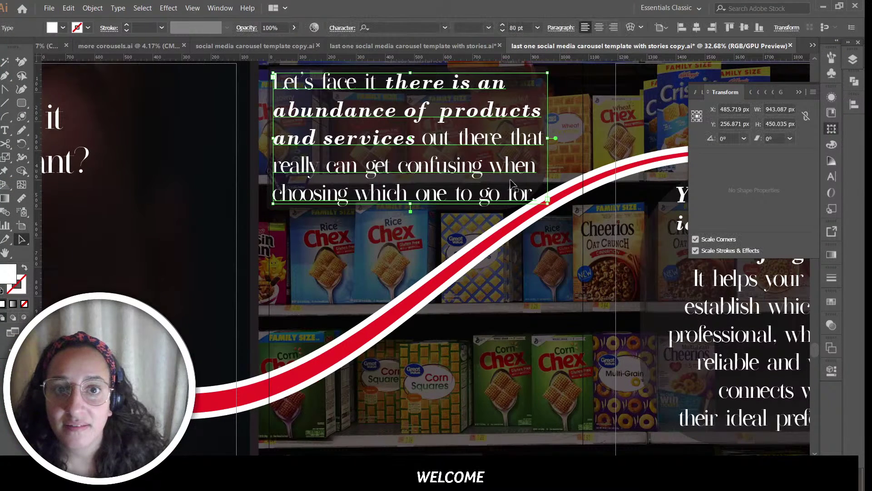
click(502, 31)
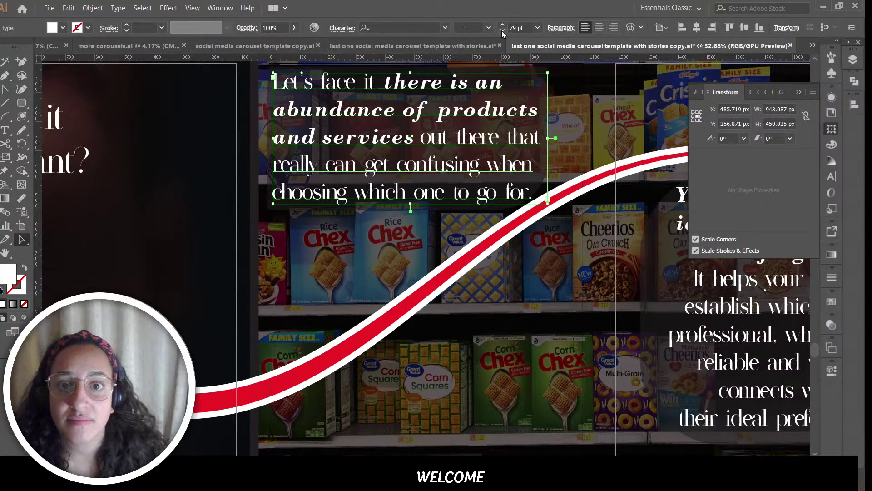
click(502, 31)
click(501, 31)
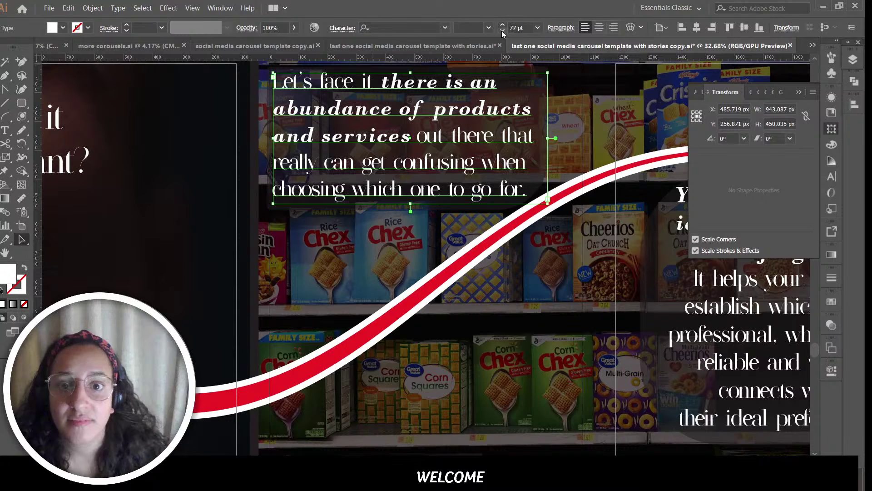
click(590, 135)
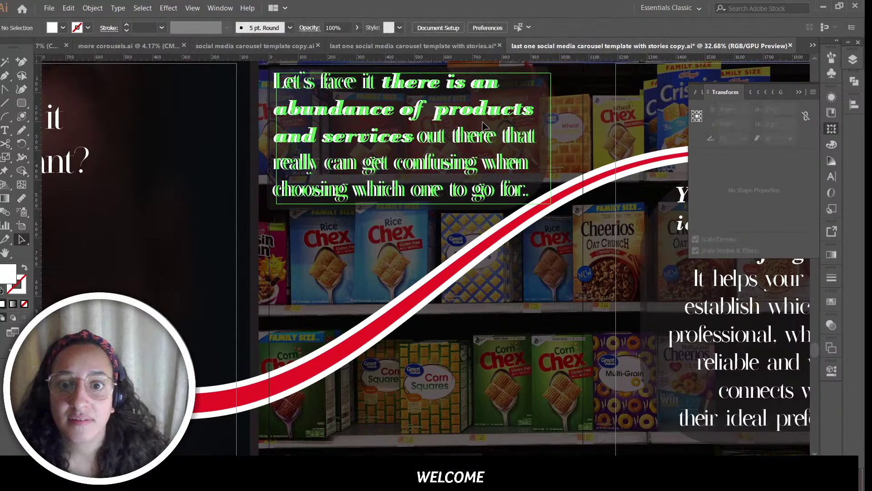
Step: Nudge the "Let's face it" paragraph slightly right and down to sit more evenly within its translucent panel
drag(482, 127, 485, 130)
click(530, 74)
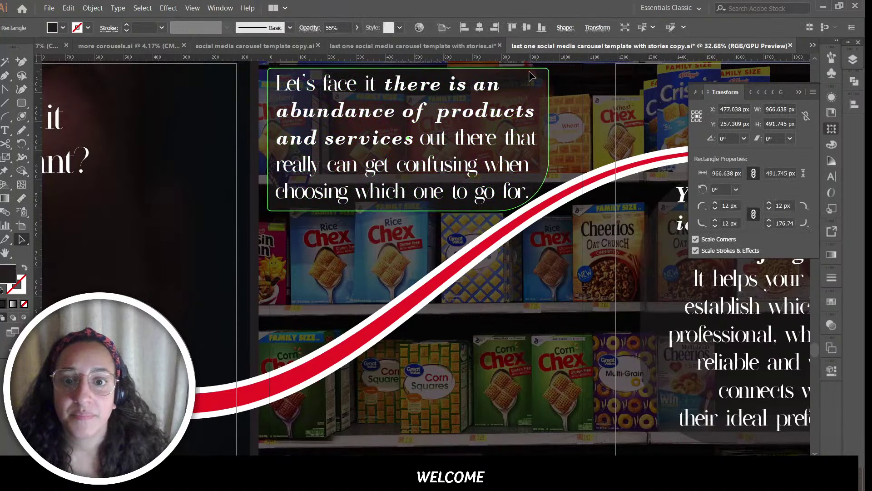
click(592, 105)
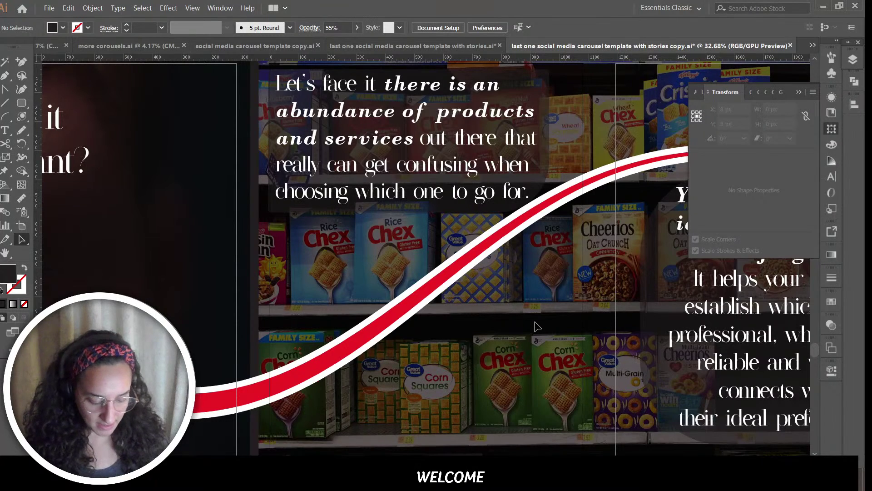
Step: Review the whole carousel at 8.33% zoom, examining how the red wave and text panels run across all slides
key(ctrl+minus)
key(ctrl+minus)
key(ctrl+minus)
key(ctrl+minus)
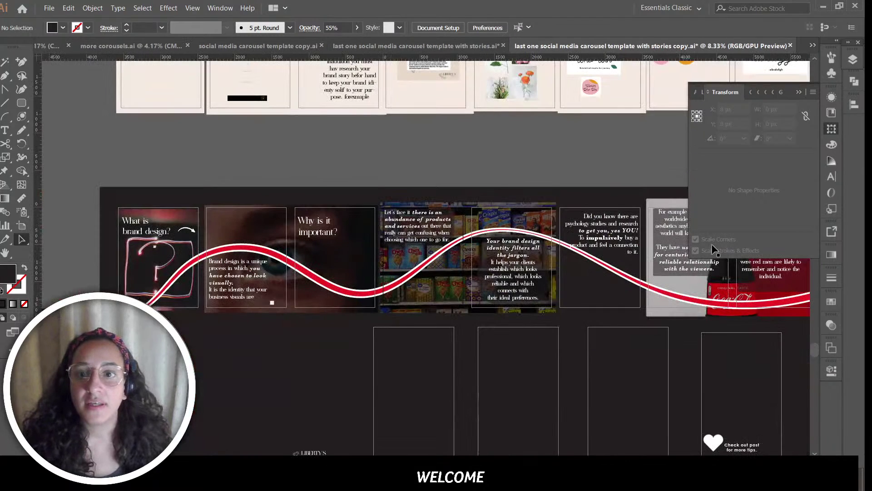
click(797, 93)
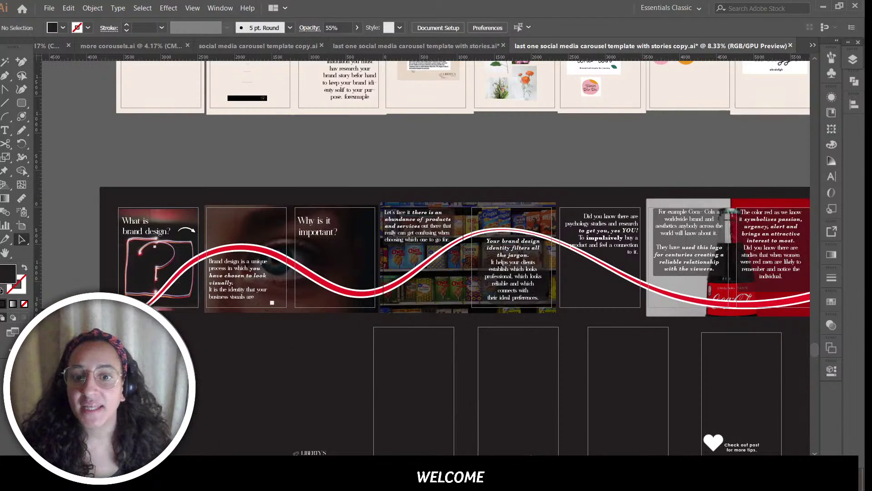
scroll(426, 254, right, 10)
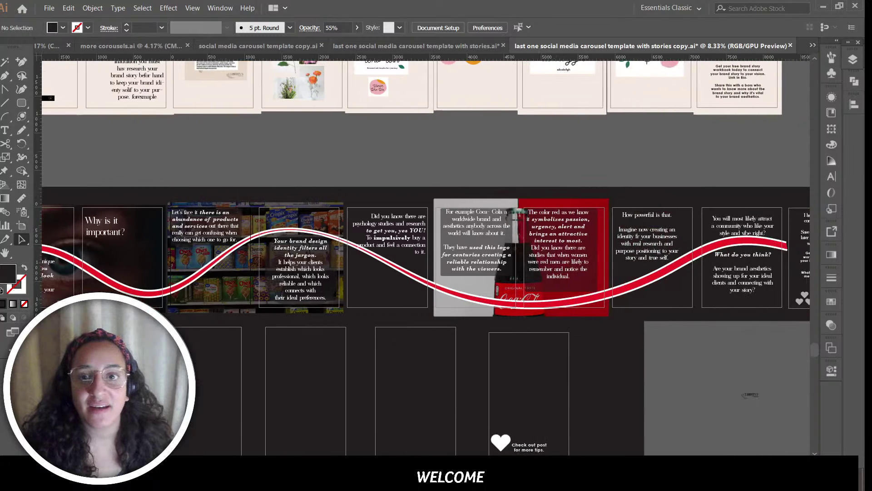
scroll(425, 254, left, 9)
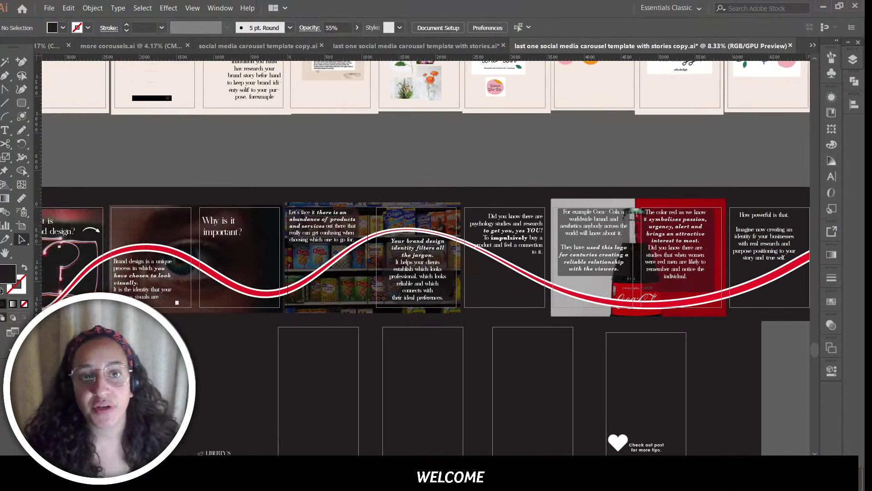
scroll(586, 372, right, 4)
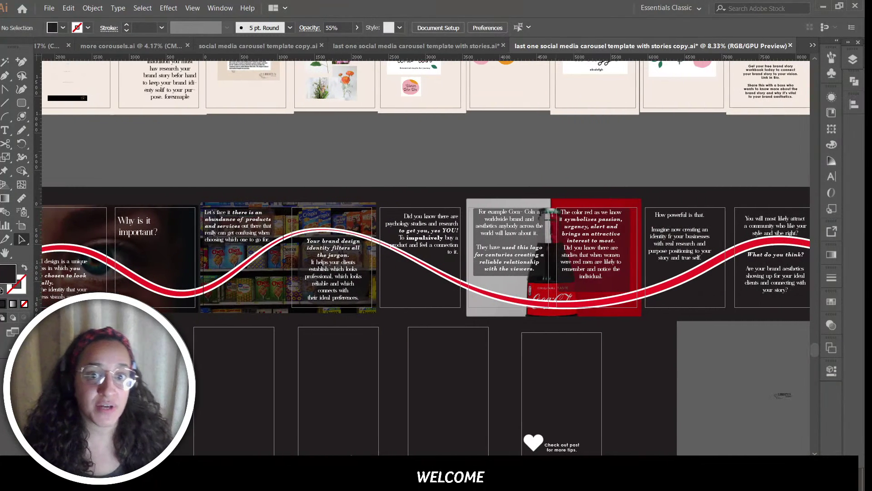
scroll(680, 342, up, 2)
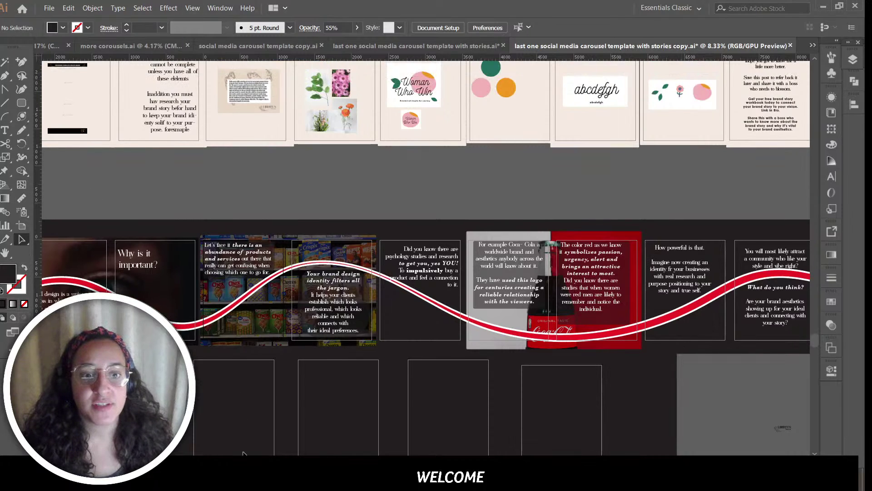
Step: Switch to the browser and open the design lab's own Instagram profile to look over its grid of published posts
key(alt+Tab)
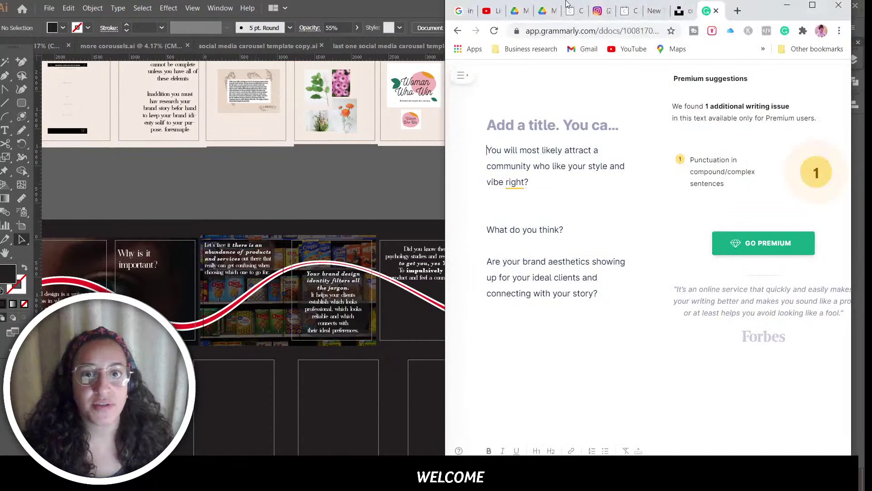
click(599, 14)
click(748, 72)
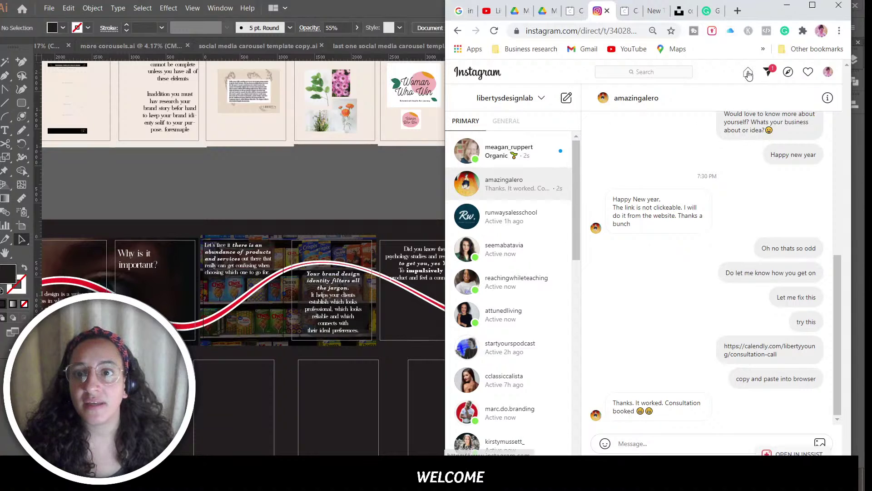
click(828, 74)
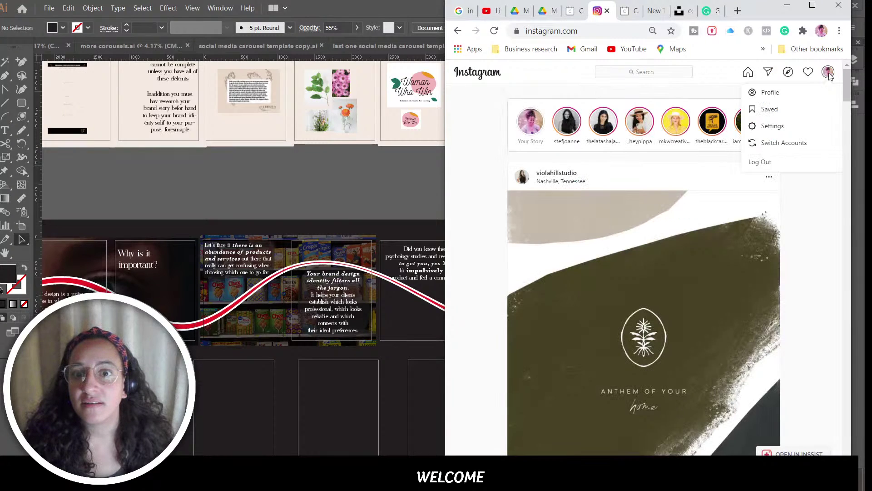
click(770, 92)
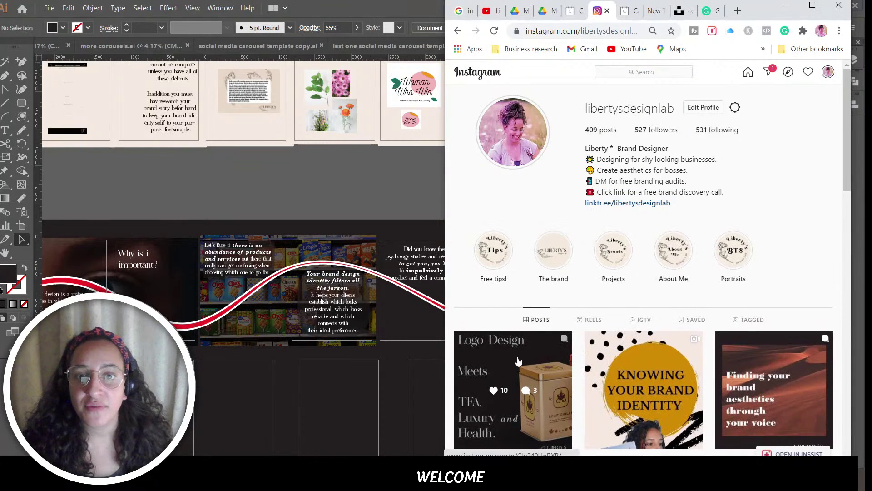
scroll(518, 360, down, 6)
scroll(518, 360, up, 3)
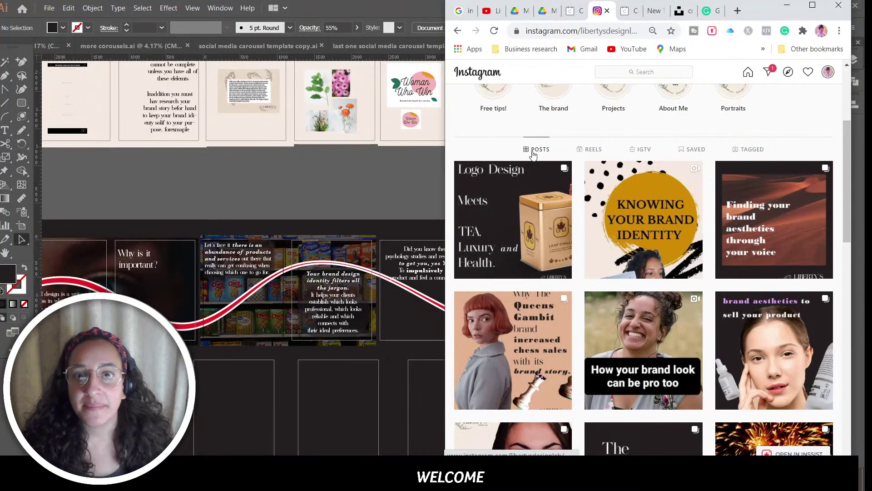
Step: Open the tea logo design post and page through its carousel to the last slide, examining how the slides connect
click(522, 219)
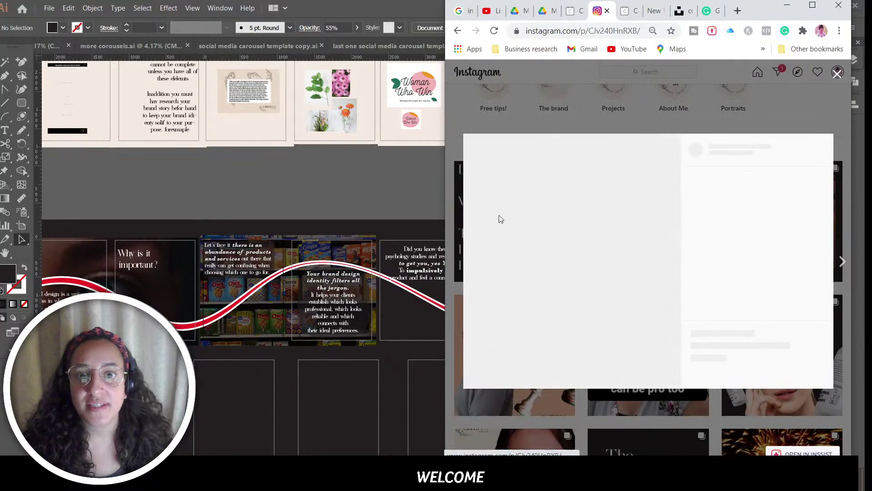
click(671, 263)
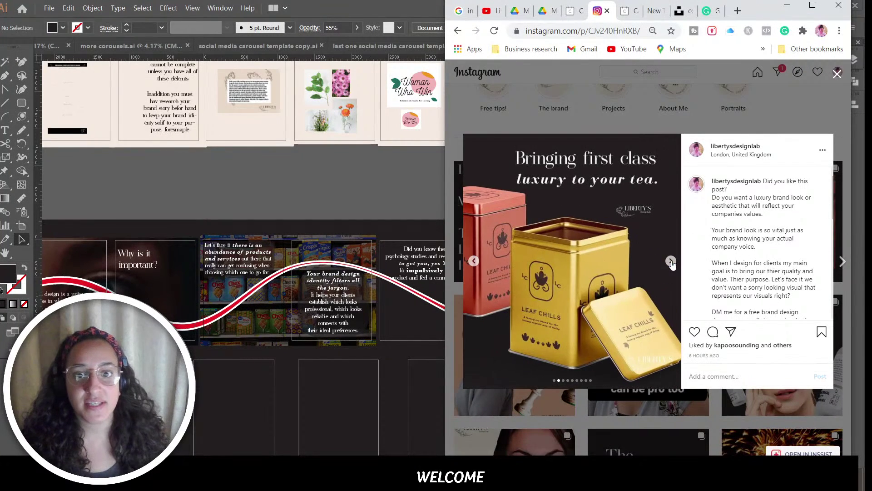
click(671, 262)
click(672, 263)
click(671, 262)
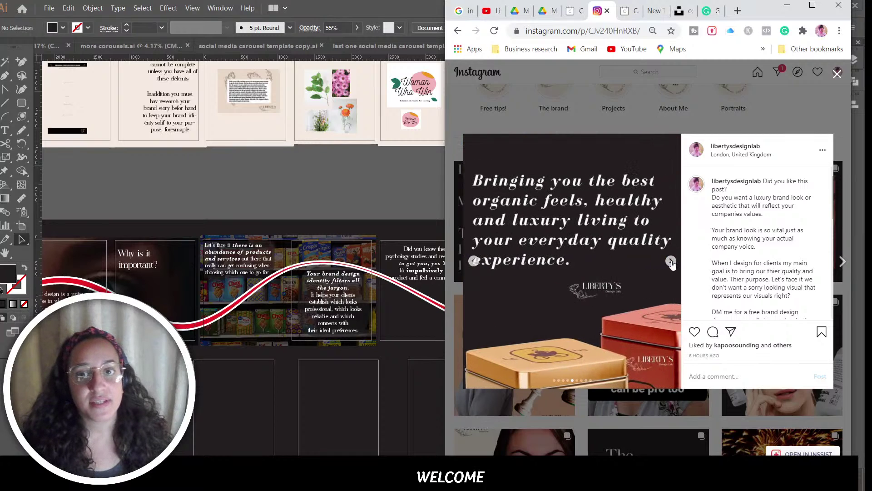
click(671, 263)
click(671, 263)
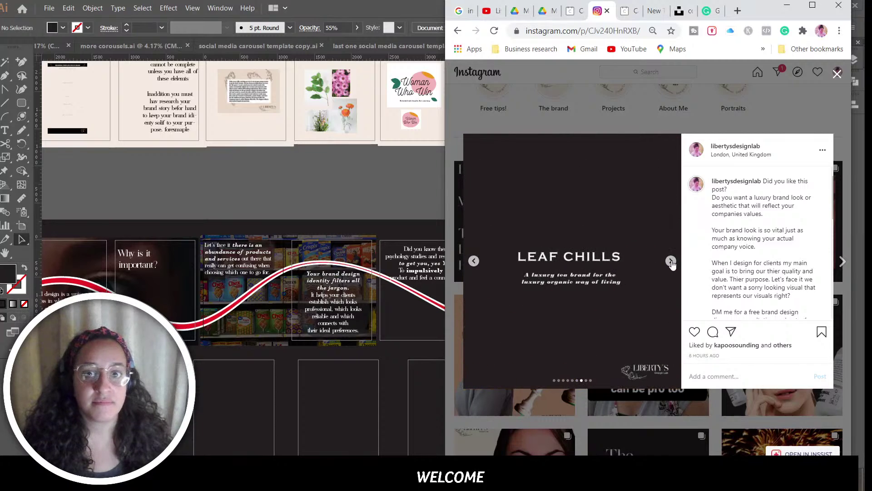
click(671, 263)
click(671, 262)
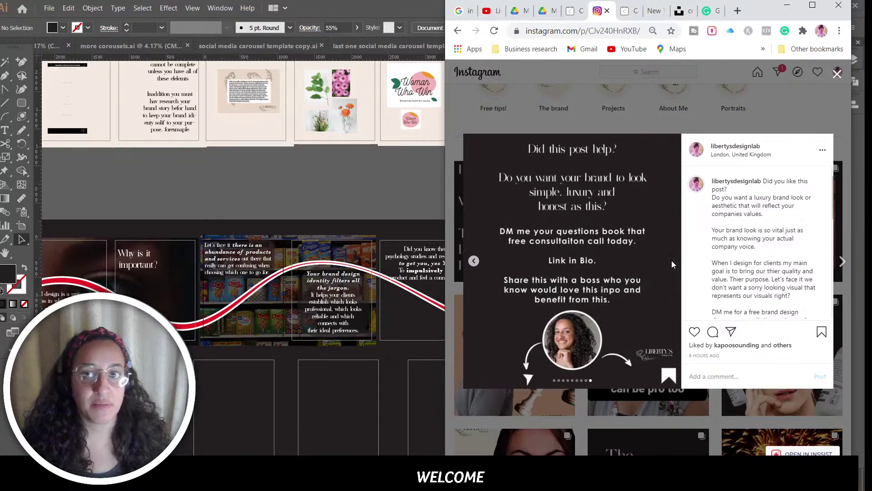
click(836, 72)
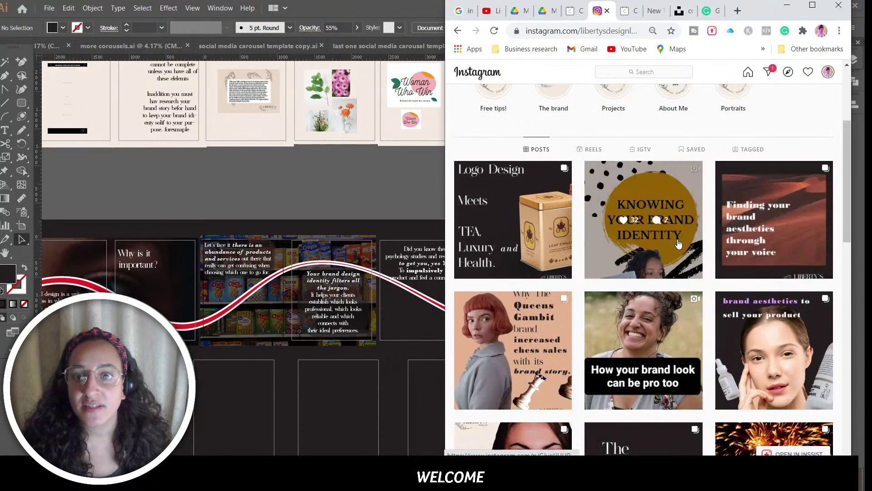
Step: Page through the "Finding your brand aesthetics through your voice" carousel post, examining its continuous outline, and return to Illustrator
click(762, 238)
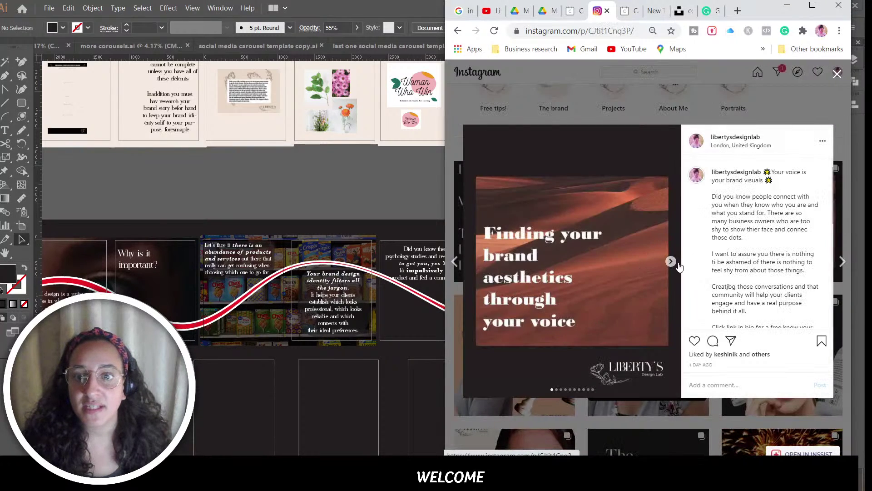
click(671, 262)
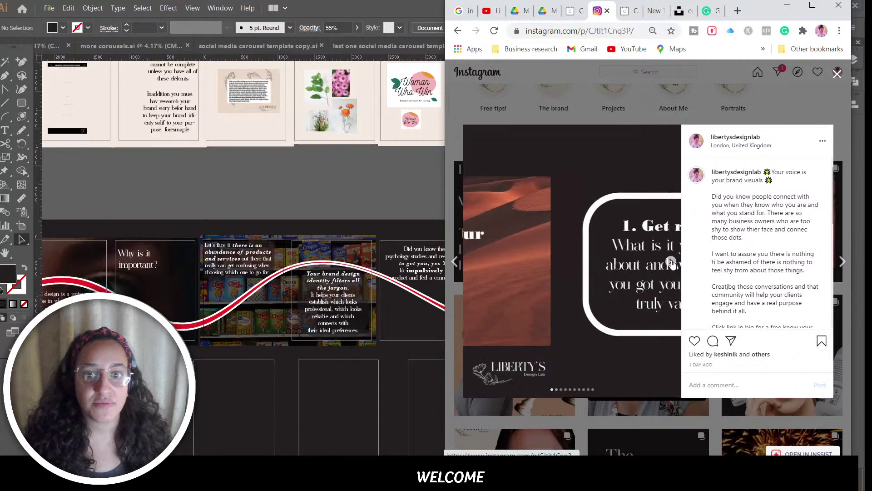
click(671, 262)
click(671, 262)
click(671, 263)
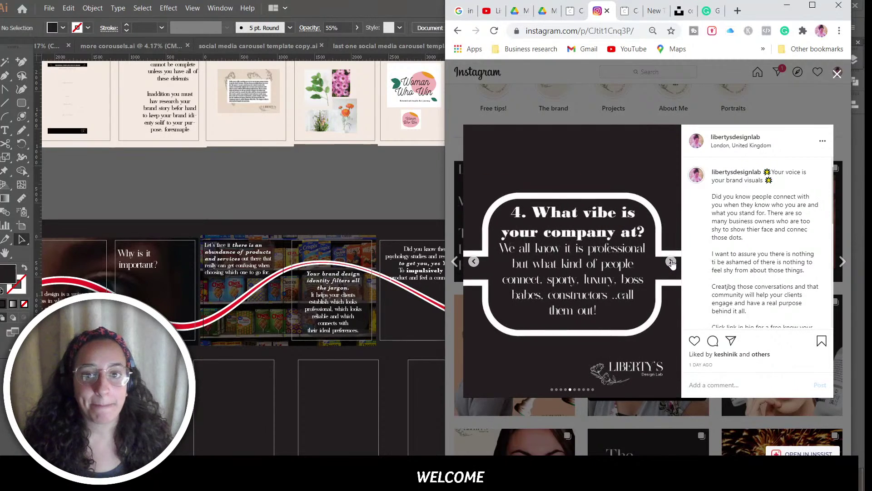
click(671, 262)
click(671, 262)
click(672, 262)
click(671, 262)
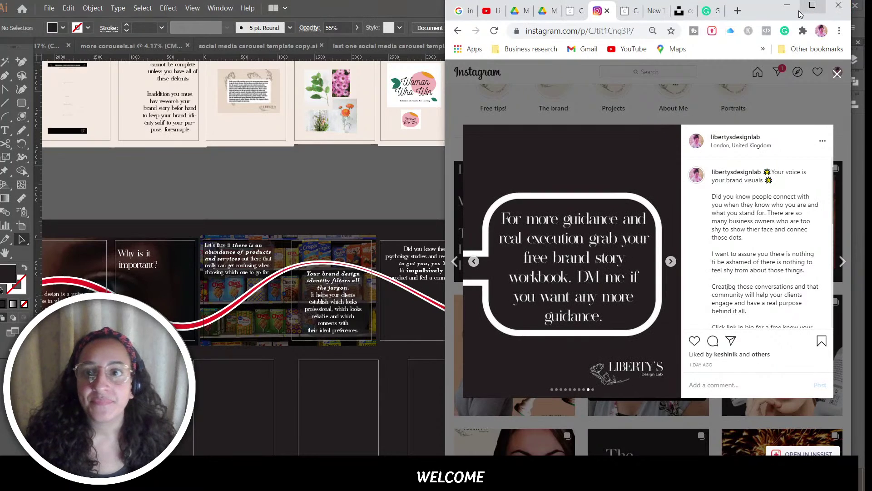
click(787, 6)
Step: Look over the beige carousel slides, story artboards and blank seamless template above the red wave carousel
scroll(634, 335, down, 2)
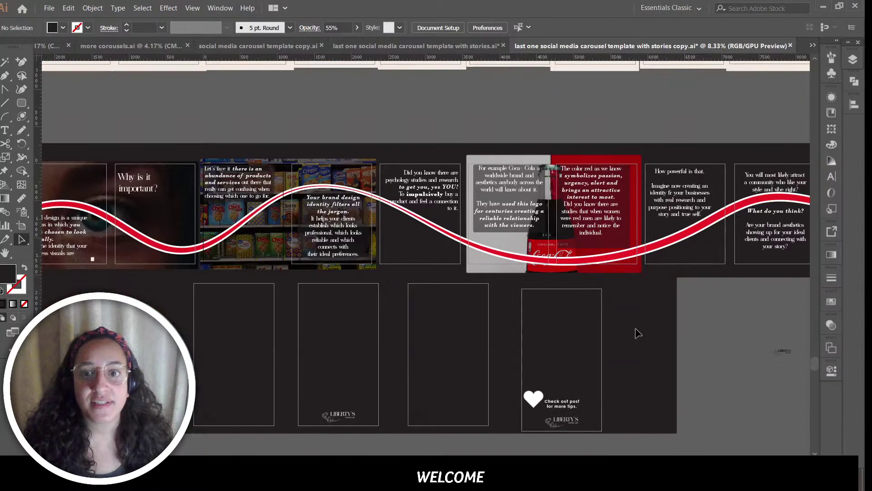
scroll(638, 334, up, 5)
scroll(639, 314, up, 5)
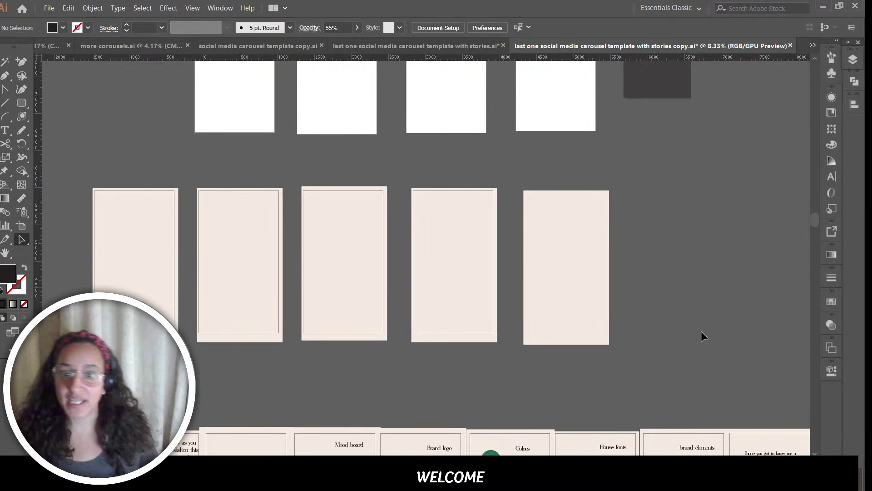
scroll(701, 330, down, 3)
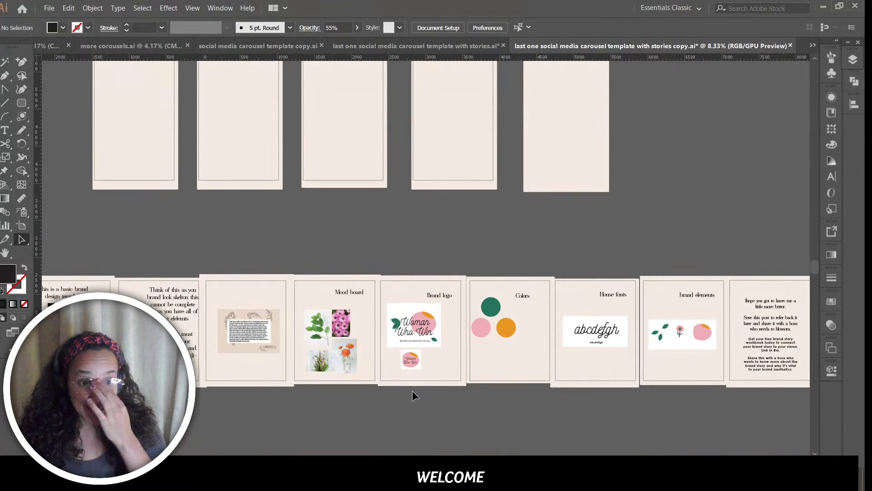
scroll(508, 415, left, 6)
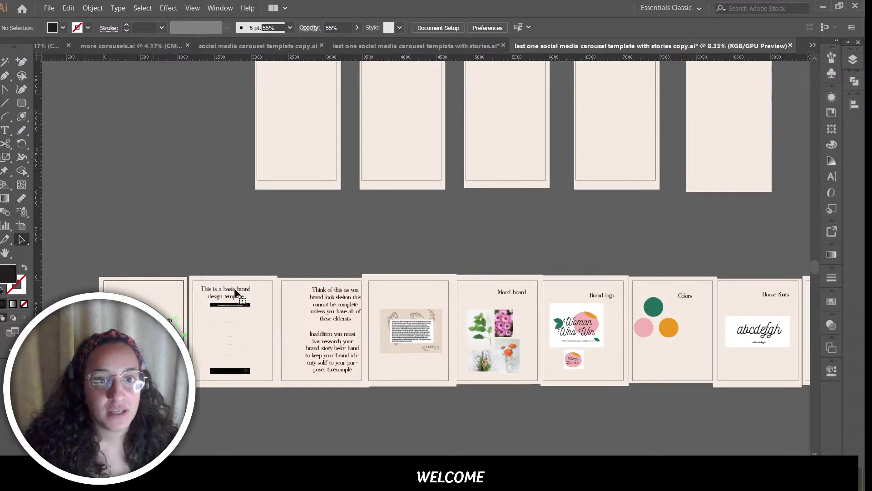
scroll(252, 307, up, 8)
scroll(286, 325, up, 4)
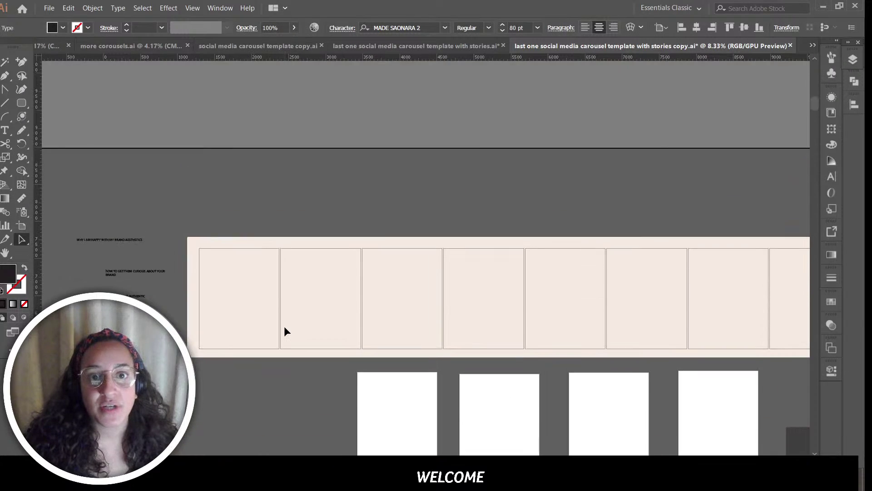
scroll(291, 318, down, 1)
Step: Switch to the "last one social media carousel template with stories.ai" document, clear the selection and look at its opening portrait slides
click(413, 48)
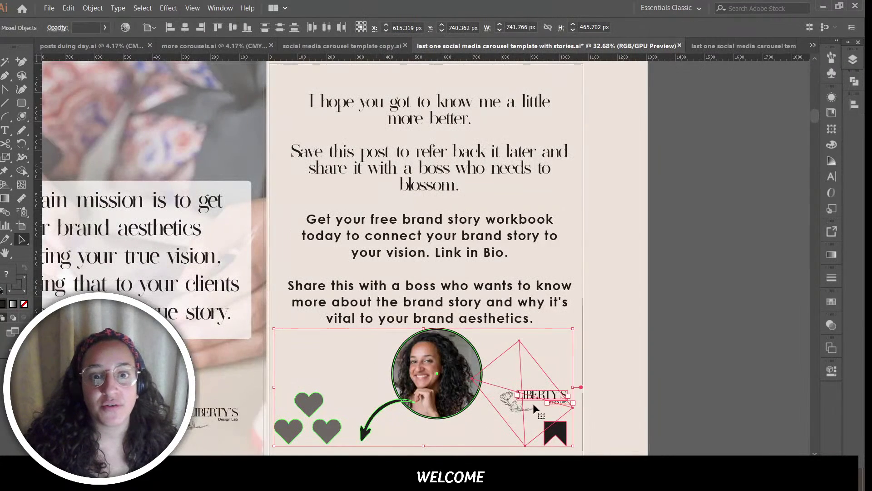
scroll(535, 409, left, 15)
scroll(331, 409, left, 19)
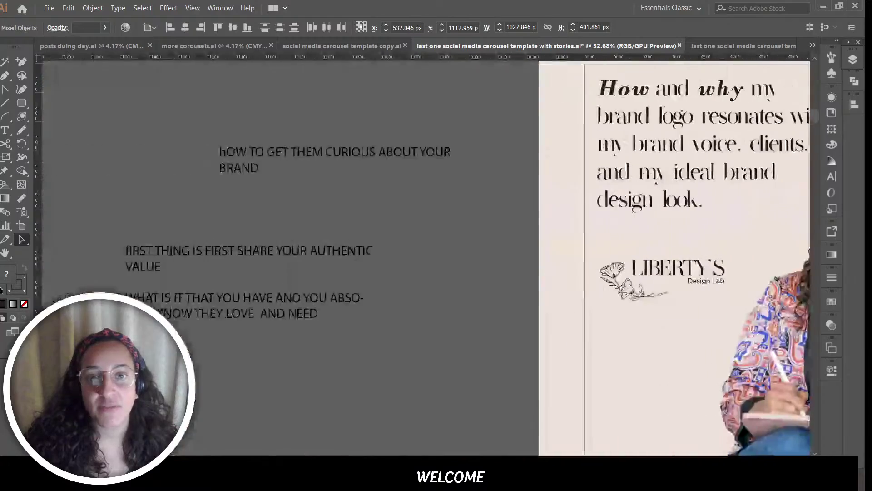
scroll(331, 409, right, 8)
click(308, 389)
click(199, 6)
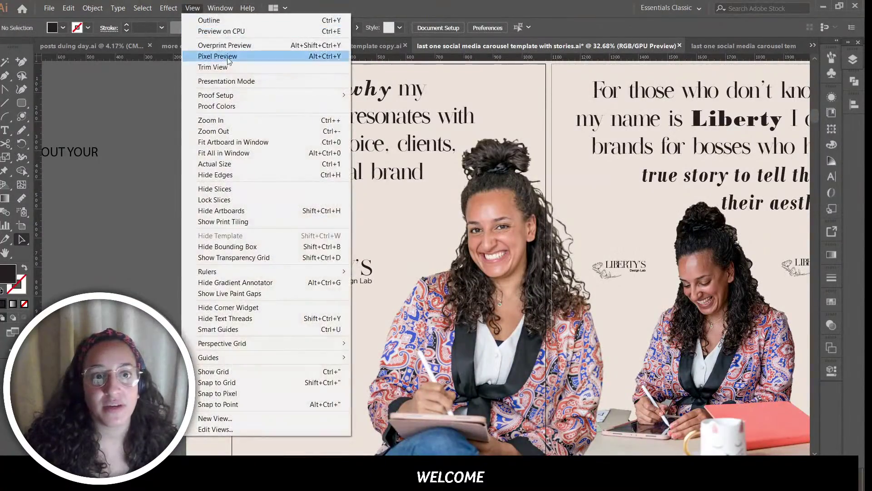
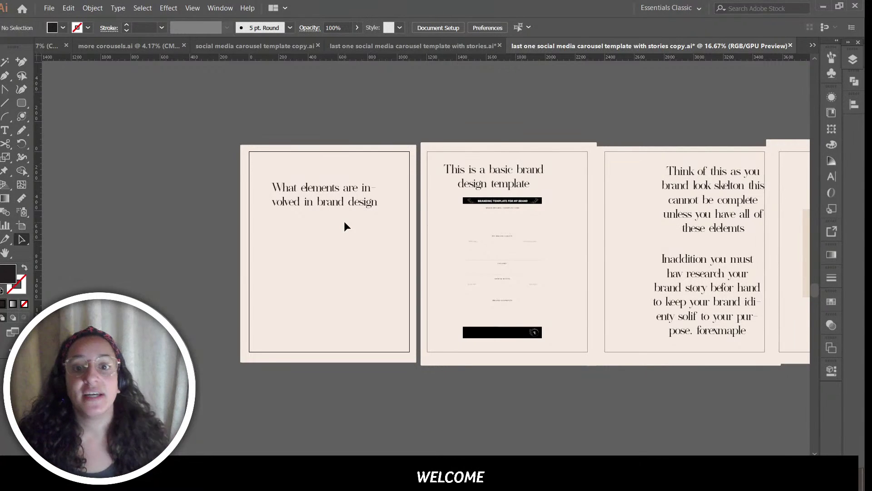
Step: Preview the "What elements are involved in brand design" carousel in Presentation Mode and return to an overview of its slides at 12.5% zoom
click(192, 8)
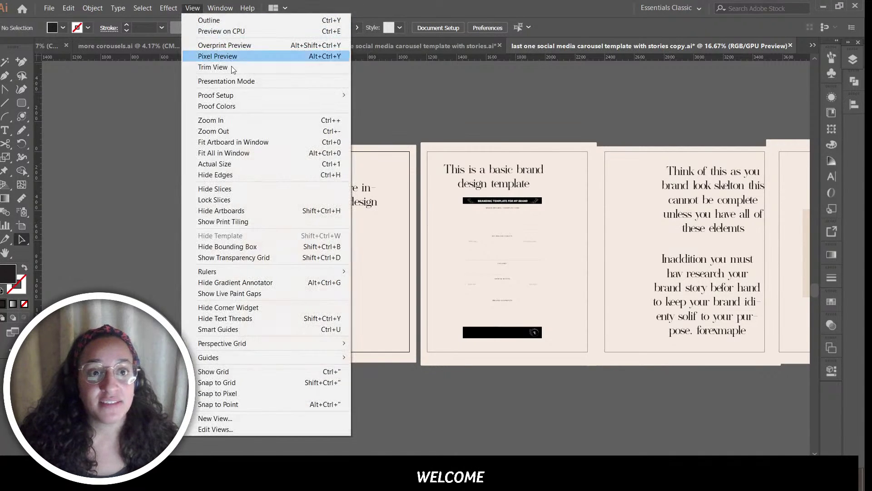
click(230, 81)
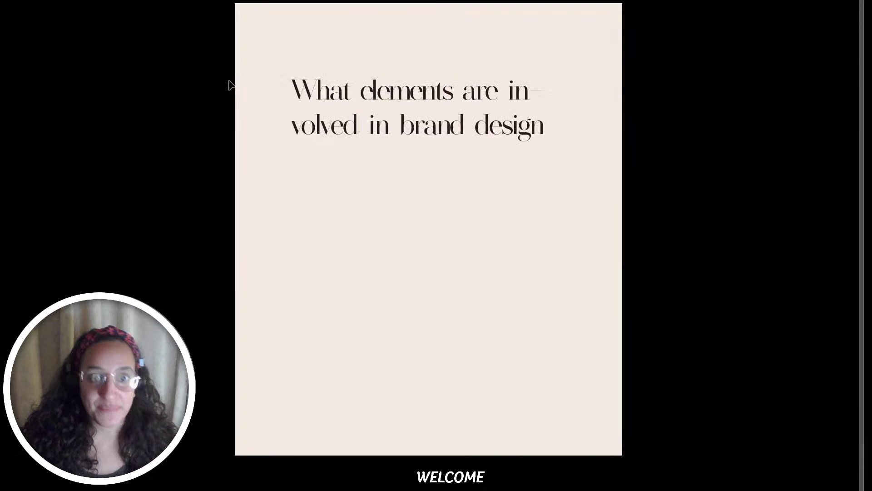
key(Right)
key(Right)
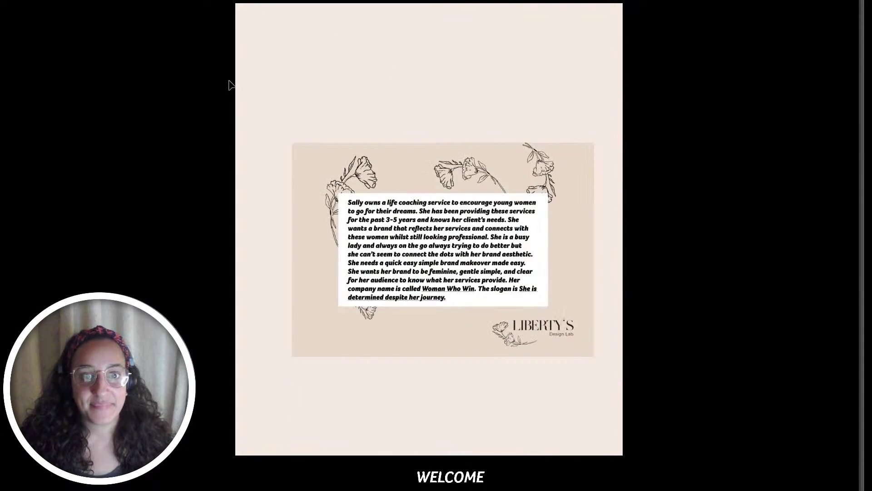
key(Right)
key(Right)
key(Right)
key(Right)
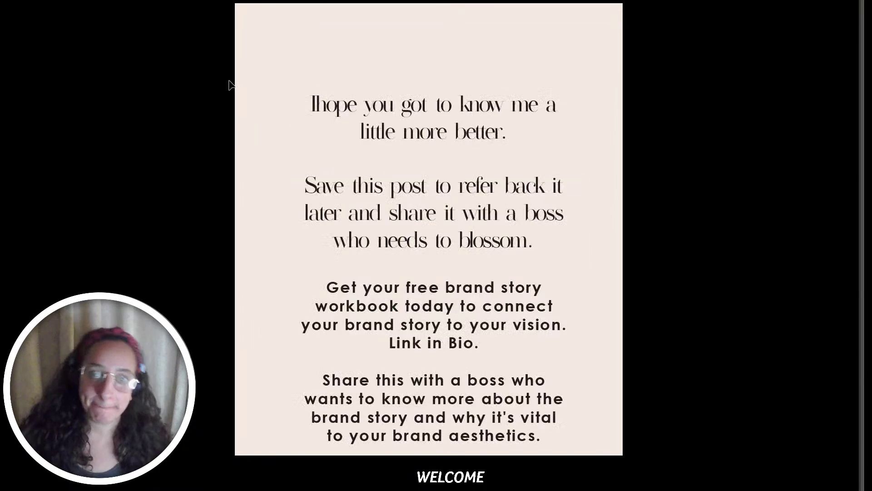
key(Right)
key(Right)
key(Right)
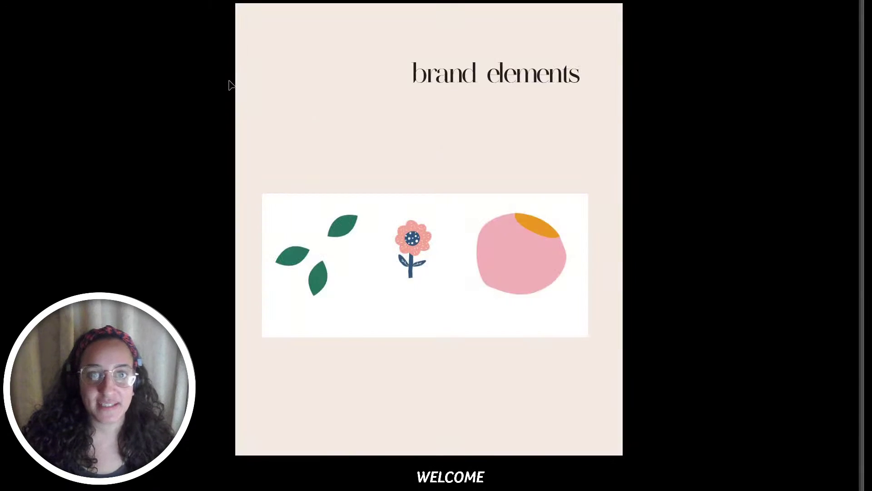
key(Right)
key(Right)
key(Right)
key(Right)
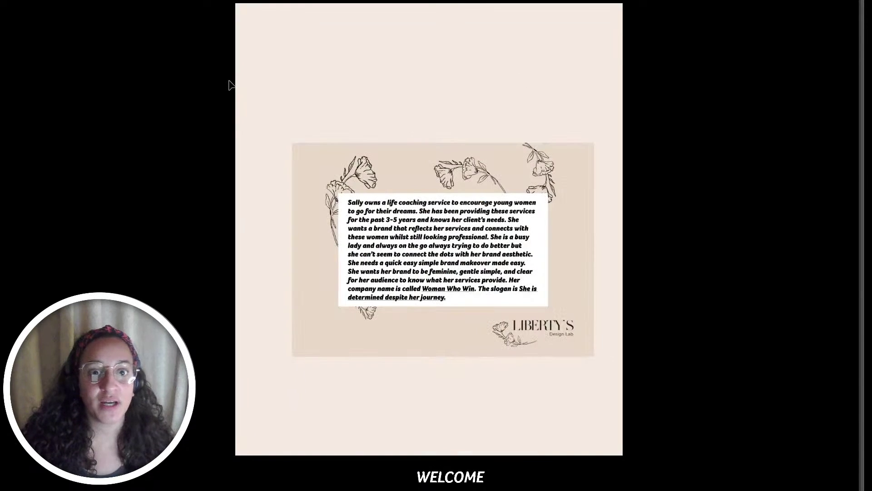
key(Escape)
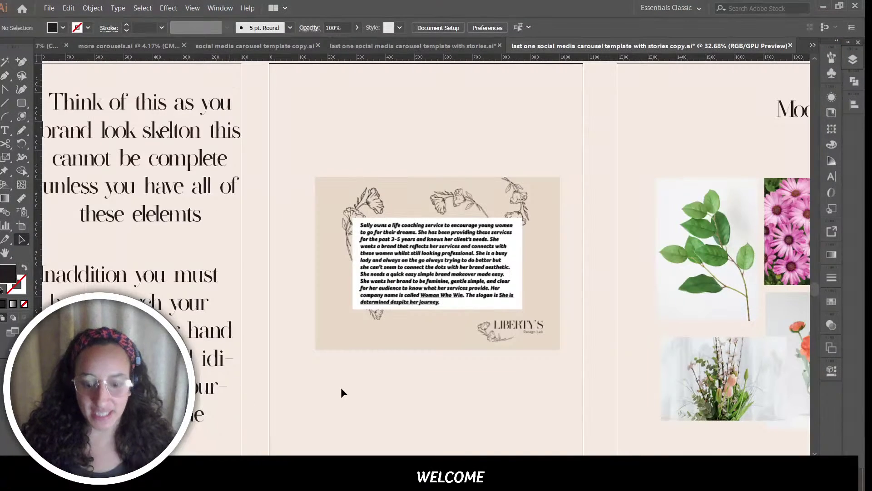
key(ctrl+minus)
key(ctrl+minus)
key(ctrl+minus)
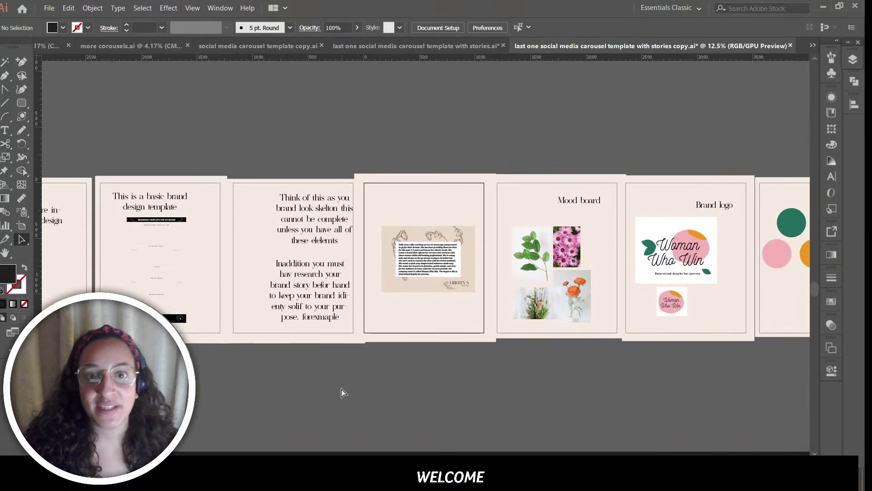
Step: Turn off hyphenation for the "What elements are involved in brand design" heading on the opening carousel slide
key(ctrl+minus)
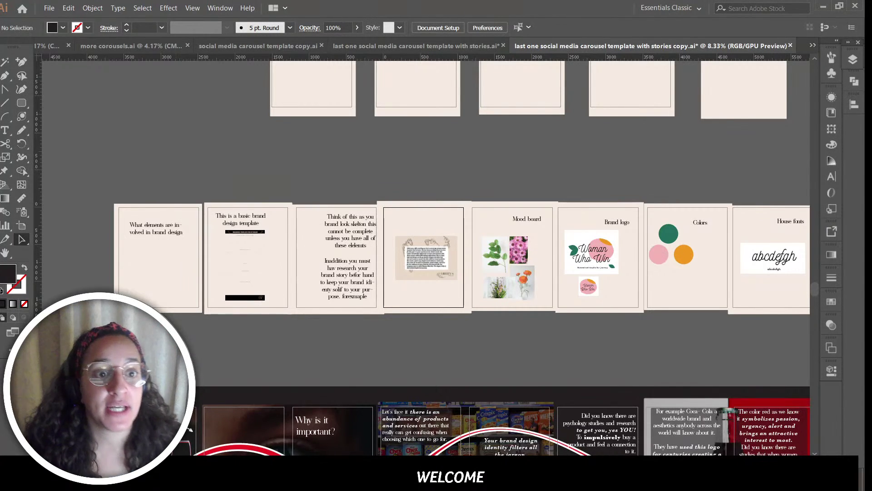
click(172, 264)
click(166, 231)
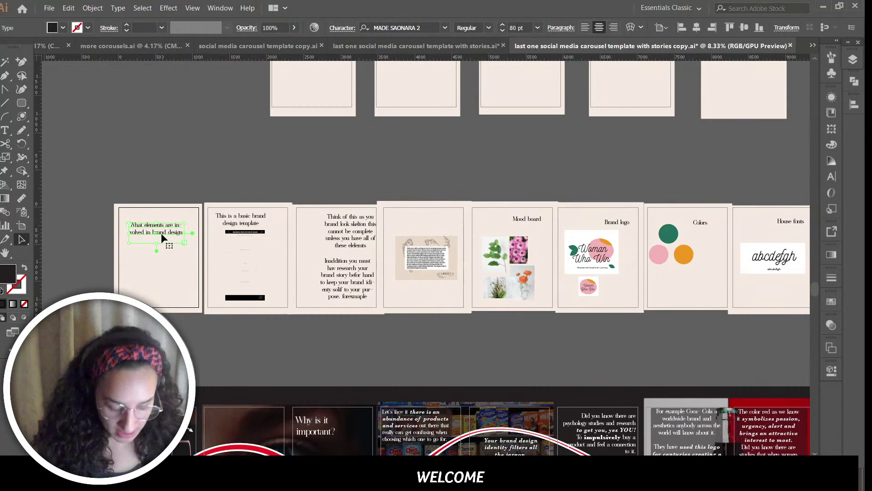
key(ctrl+equal)
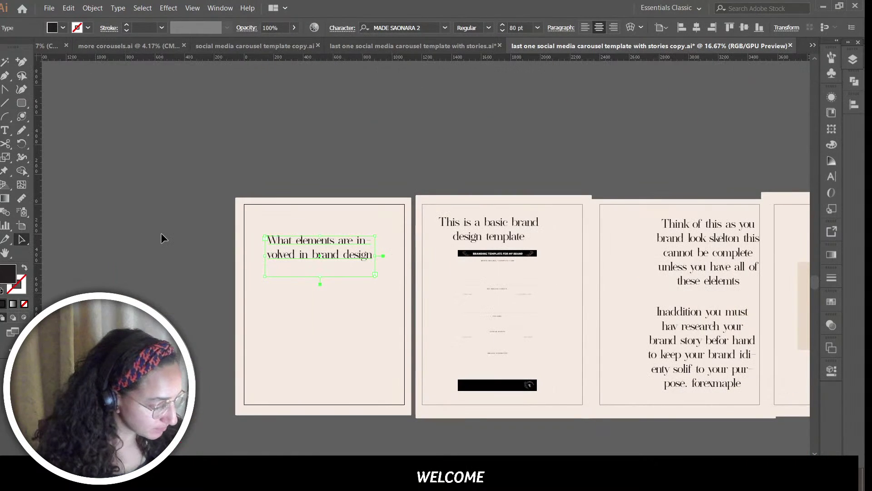
key(ctrl+equal)
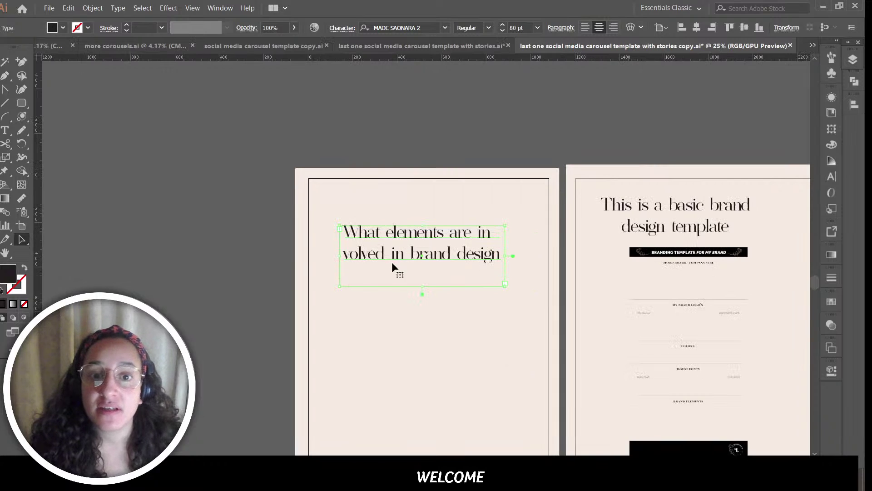
double_click(479, 231)
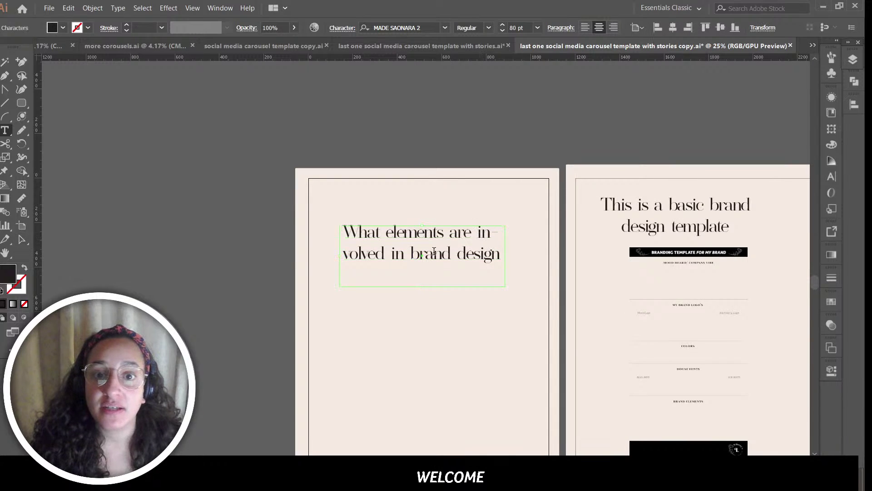
click(21, 242)
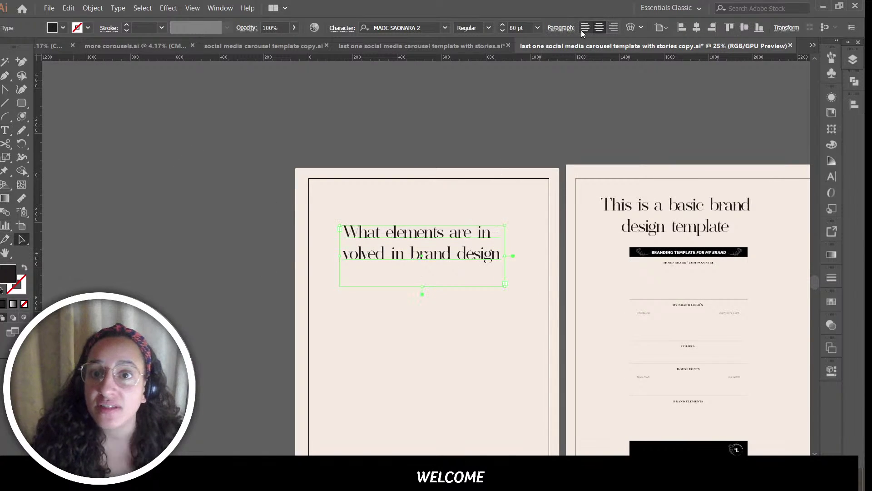
click(560, 27)
click(451, 119)
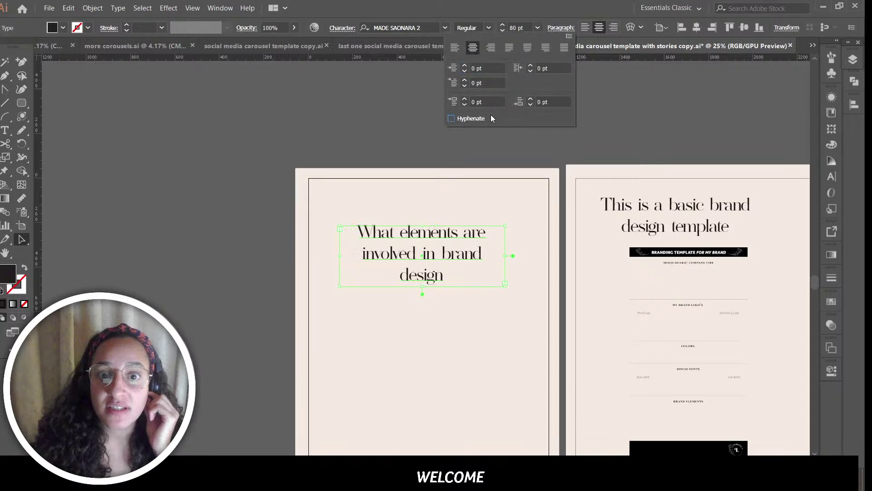
Step: Complete the first slide's heading with a line break before "brand" and a closing question mark, and shift it slightly down
double_click(443, 253)
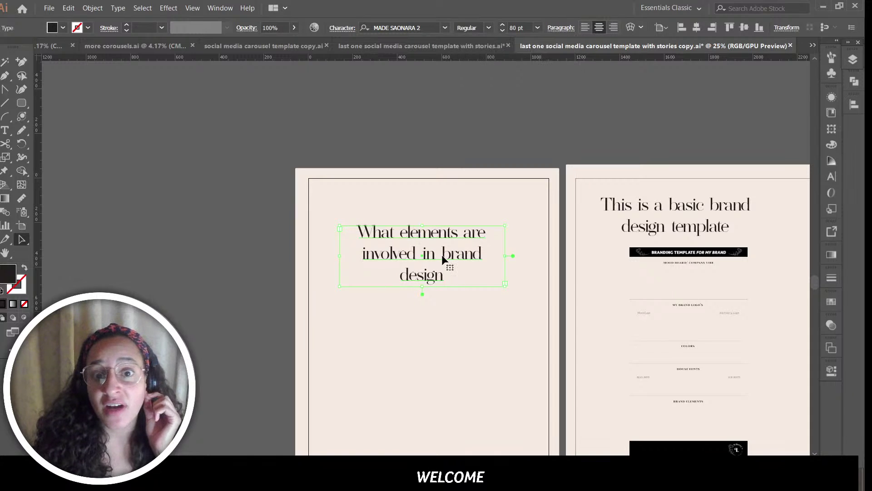
key(Return)
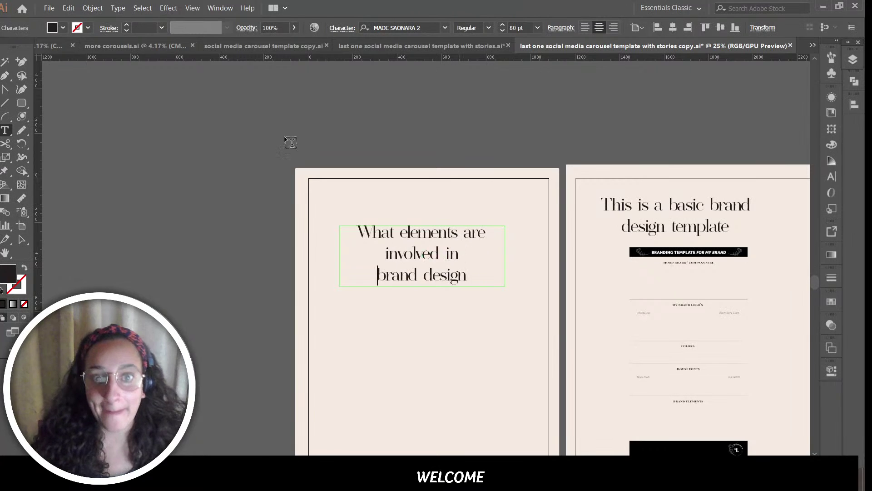
click(21, 241)
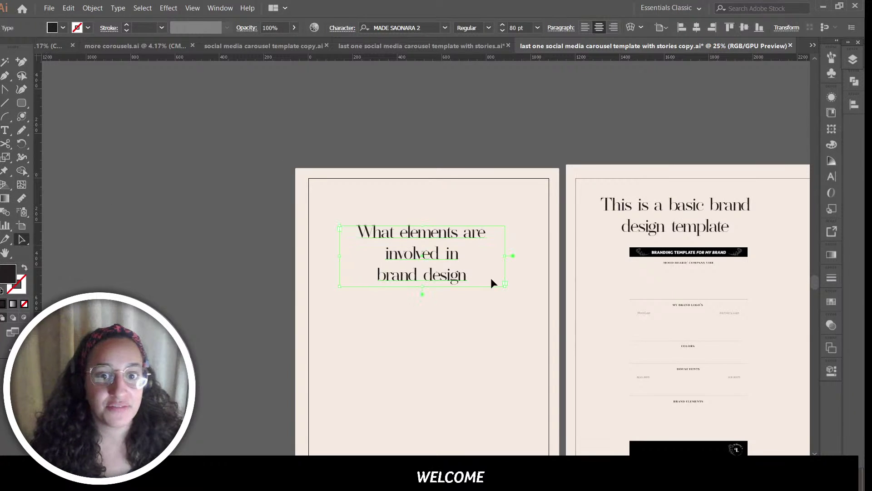
double_click(466, 275)
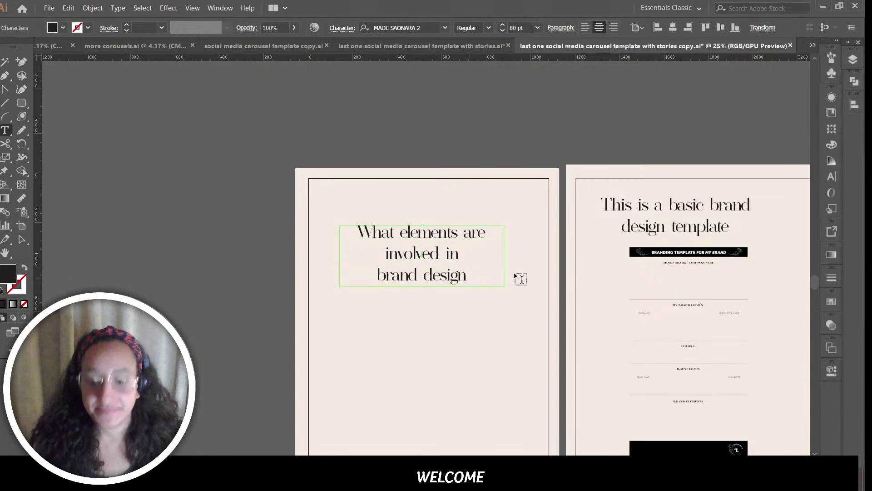
text(?)
click(22, 241)
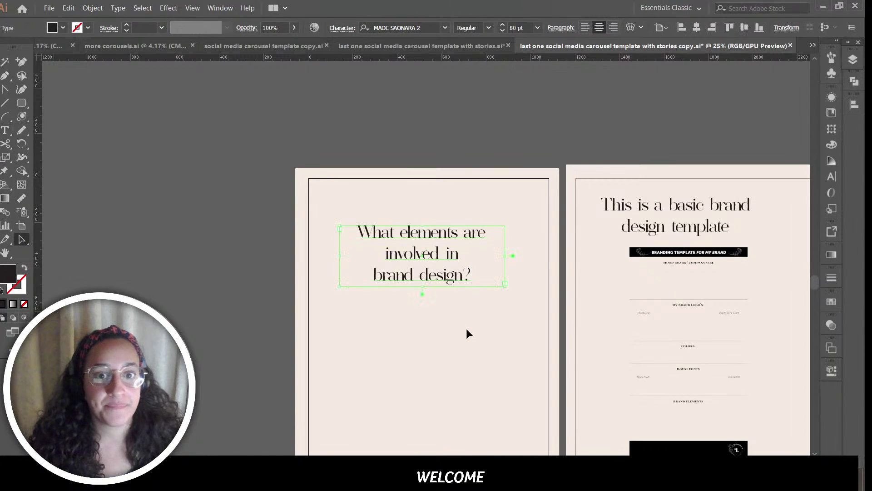
mouse_move(429, 261)
mouse_down()
mouse_move(428, 285)
mouse_move(428, 273)
mouse_up()
click(266, 282)
Step: Set the first slide's heading to 105 pt and extend its text frame downward to fit all the text
click(436, 271)
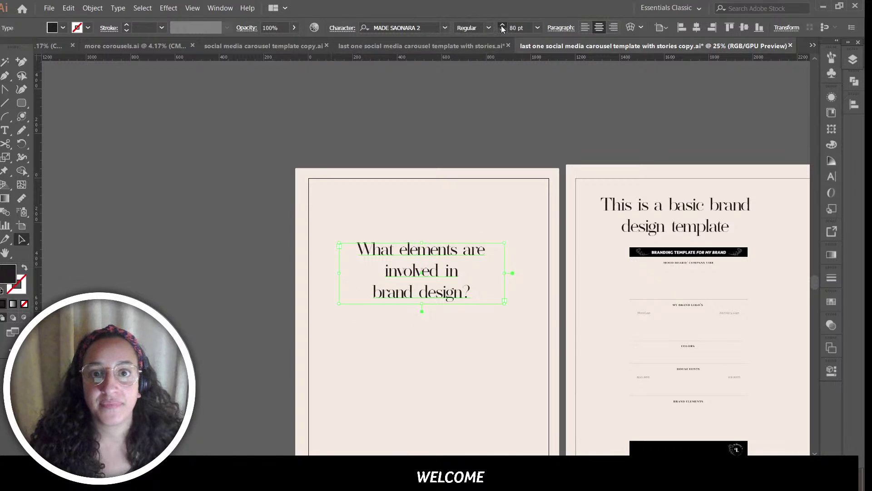
click(502, 28)
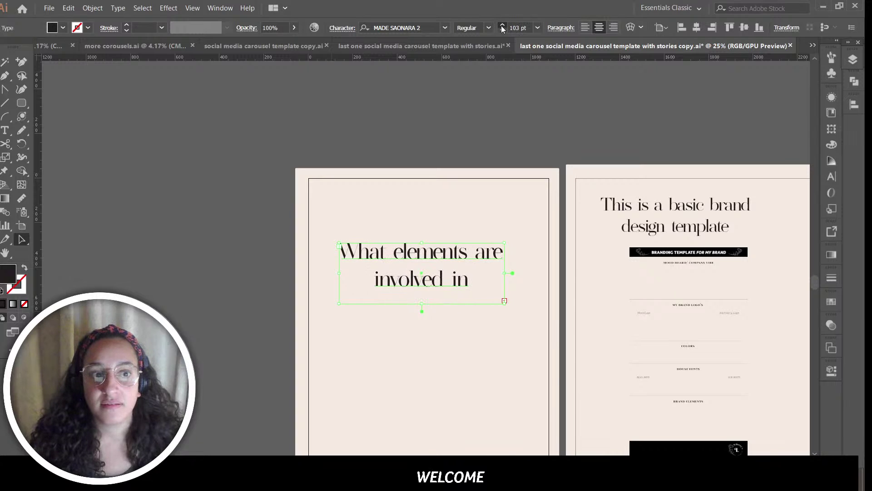
click(502, 28)
click(501, 28)
drag(417, 301, 422, 357)
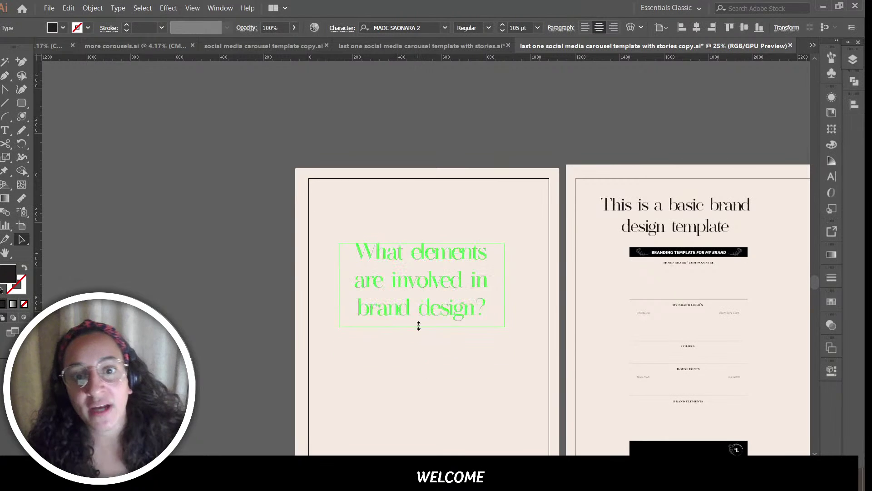
click(503, 418)
Step: Draw a rectangle covering the branding template on the second slide and fill it with white
scroll(316, 312, right, 10)
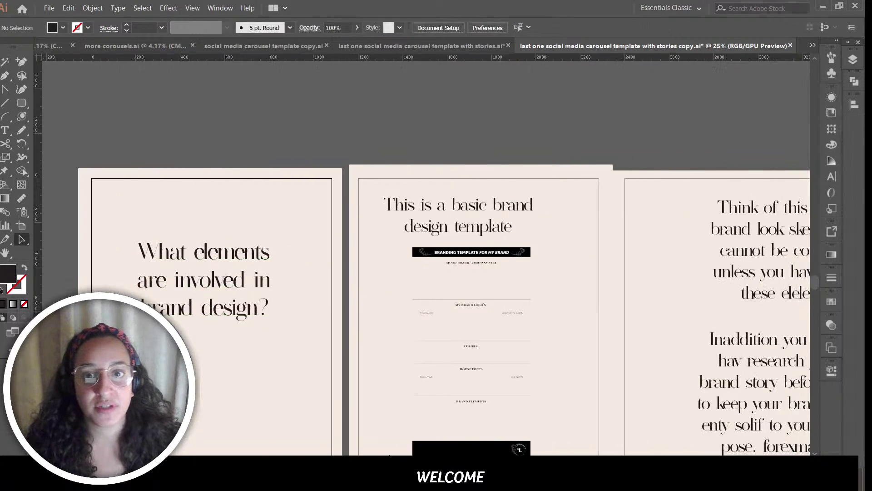
scroll(315, 311, down, 3)
click(270, 249)
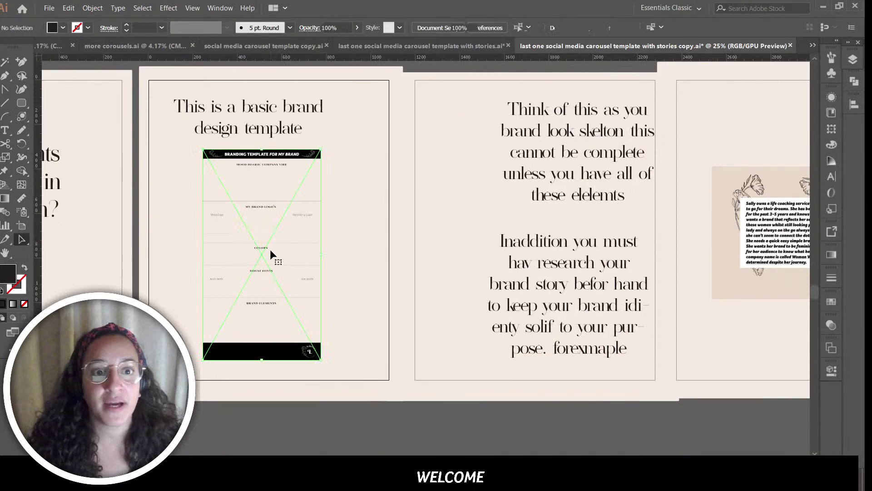
click(292, 399)
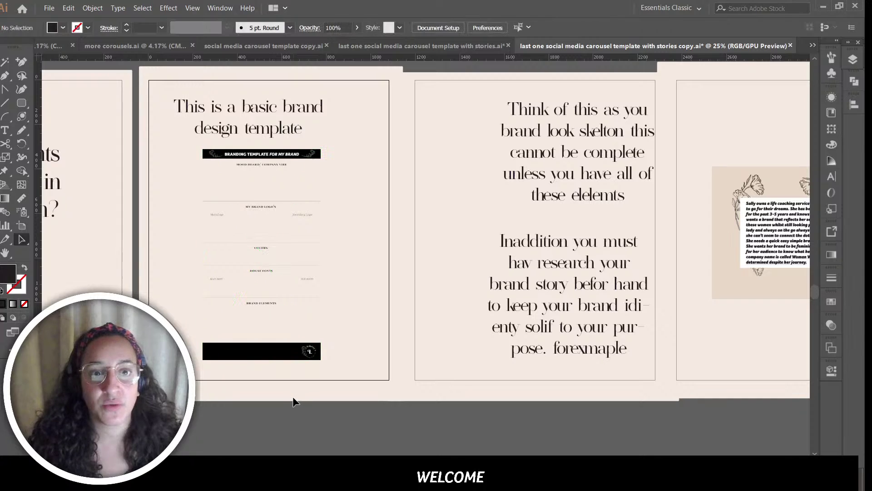
click(21, 103)
drag(203, 150, 320, 360)
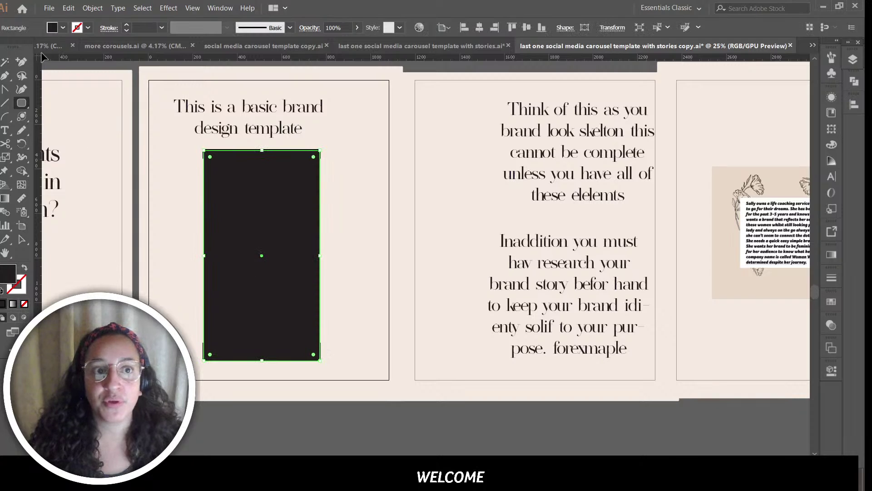
click(62, 27)
click(16, 55)
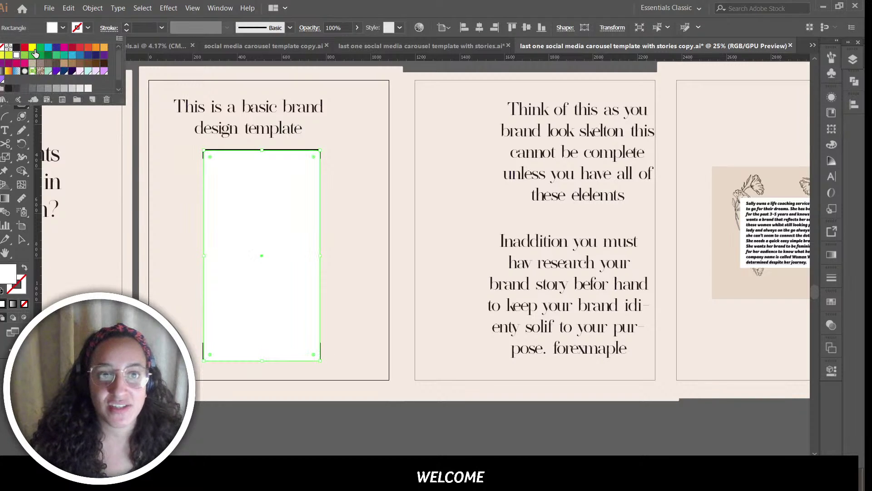
Step: Arrange the white rectangle behind the branding template artwork
click(92, 8)
mouse_move(121, 34)
click(263, 63)
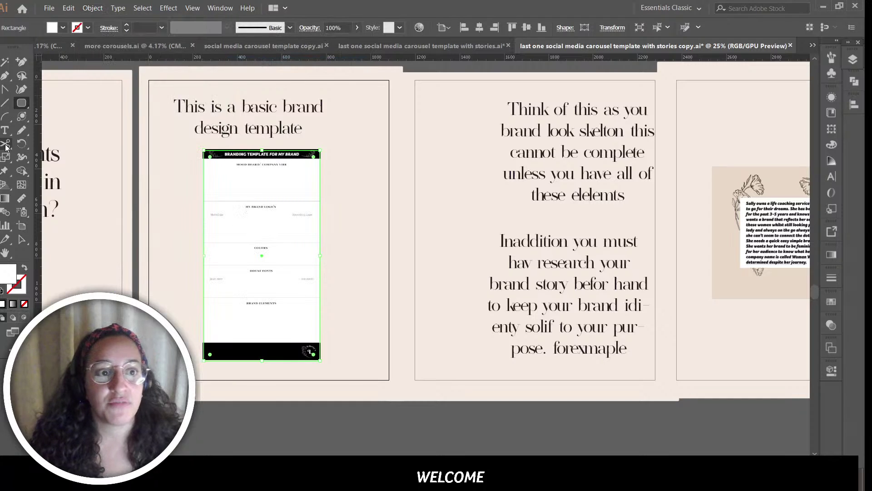
Step: Group the white rectangle with the branding template on the second slide
click(22, 239)
click(166, 238)
drag(173, 200, 248, 253)
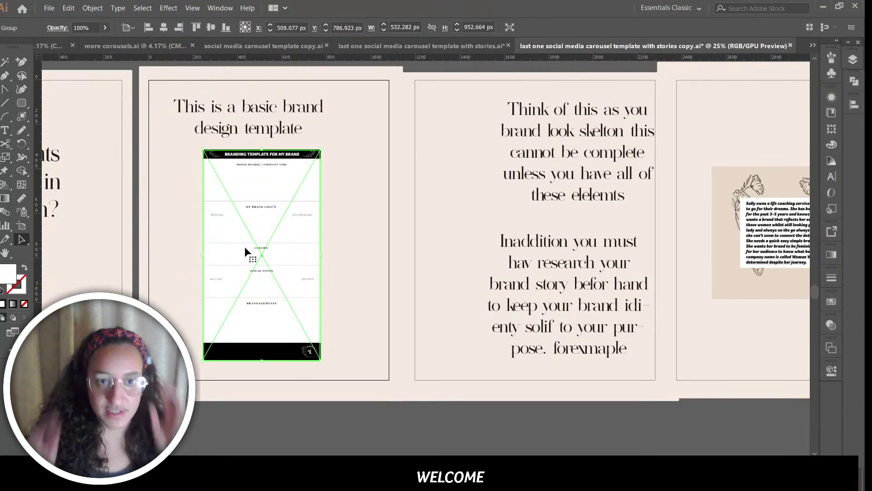
click(323, 211)
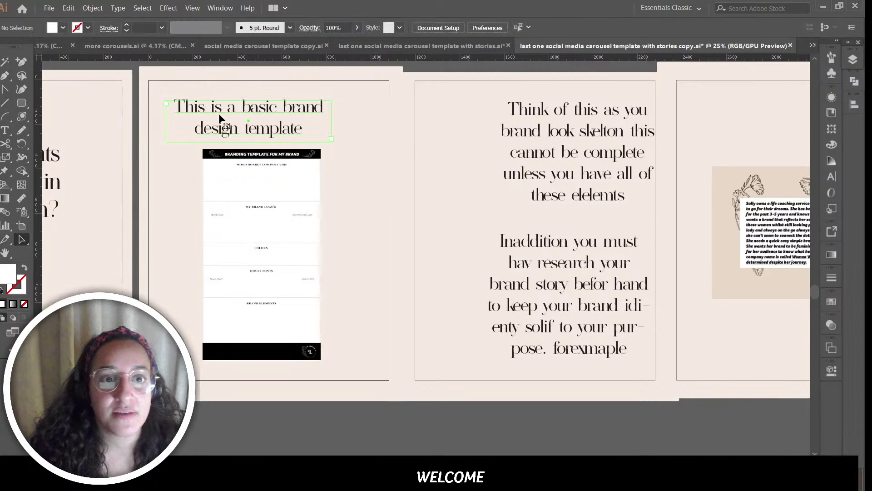
Step: Centre the second slide's heading above the branding template and change its font to Bodoni MT Black
drag(219, 114, 232, 113)
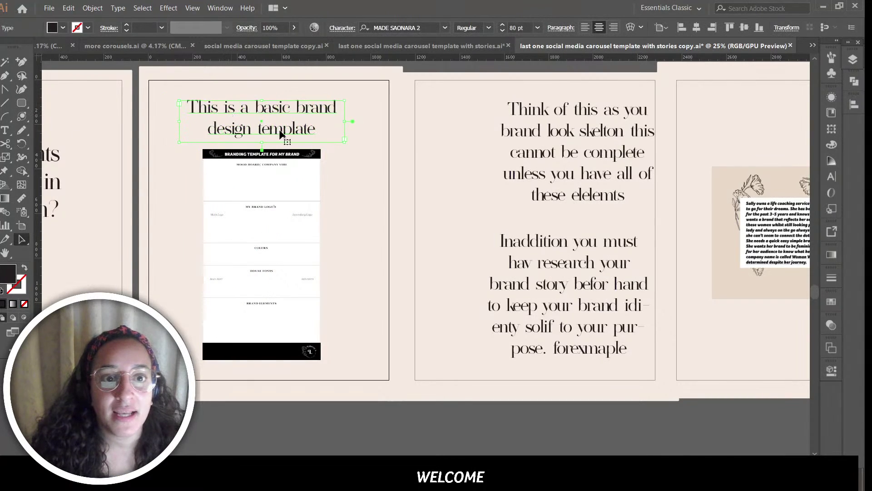
double_click(311, 132)
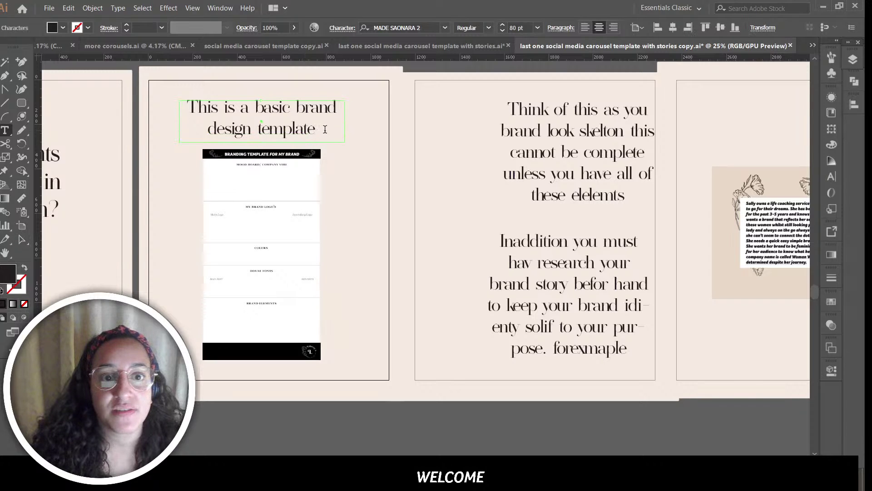
key(ctrl+a)
click(389, 27)
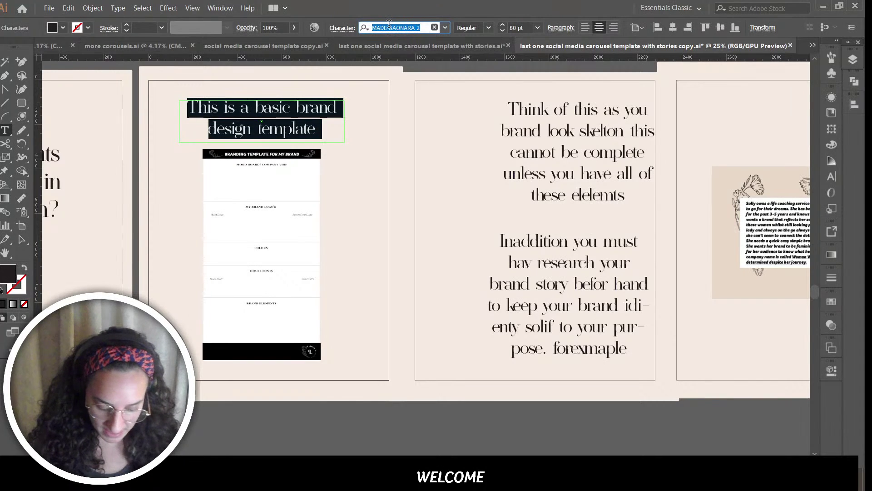
text(bodl)
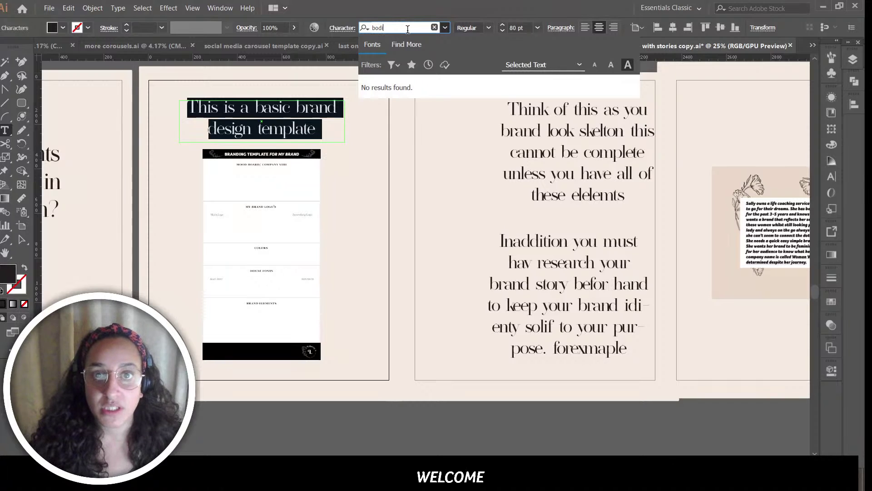
key(BackSpace)
key(BackSpace)
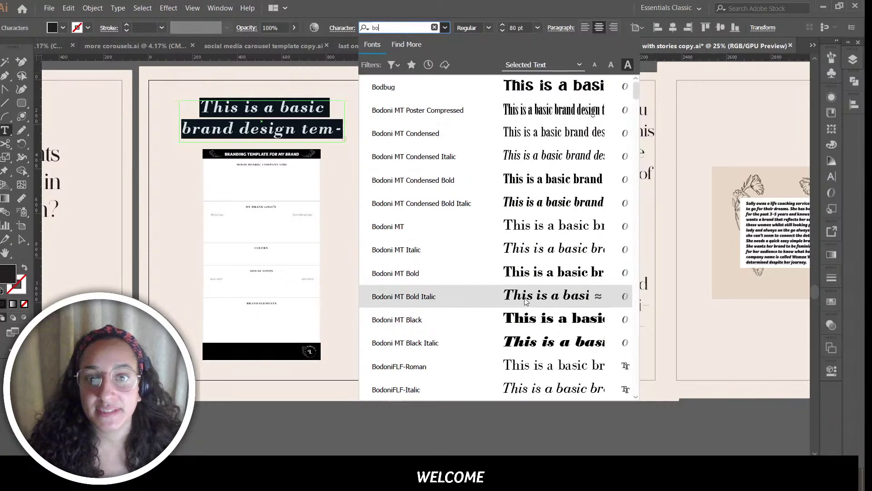
click(525, 322)
click(21, 239)
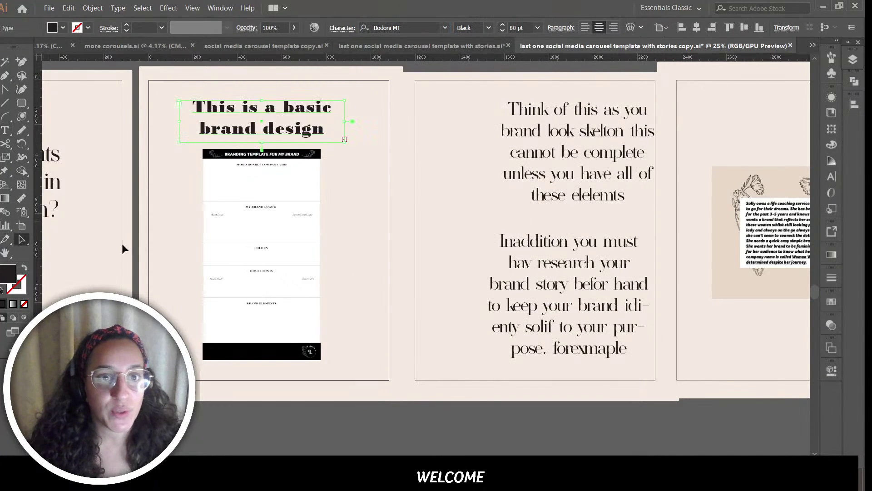
click(355, 204)
click(312, 133)
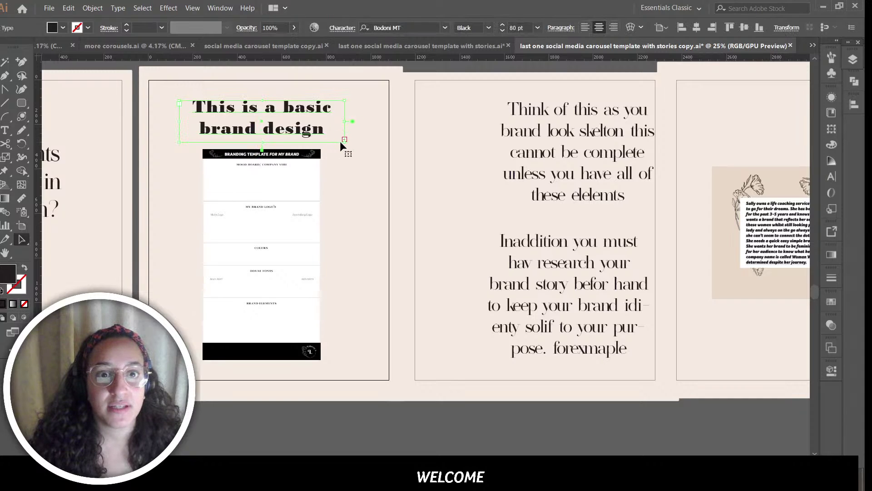
click(358, 211)
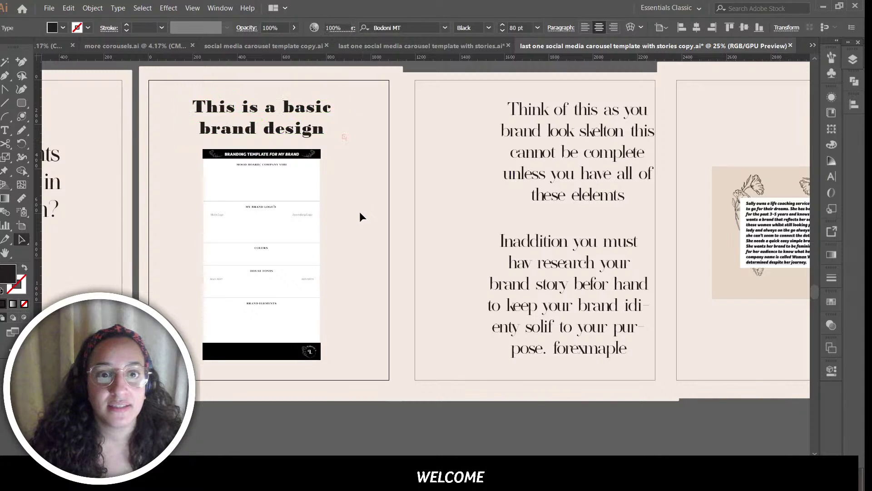
Step: Centre both paragraphs within the third slide's border and move the lower paragraph slightly closer to the upper one
scroll(312, 150, right, 5)
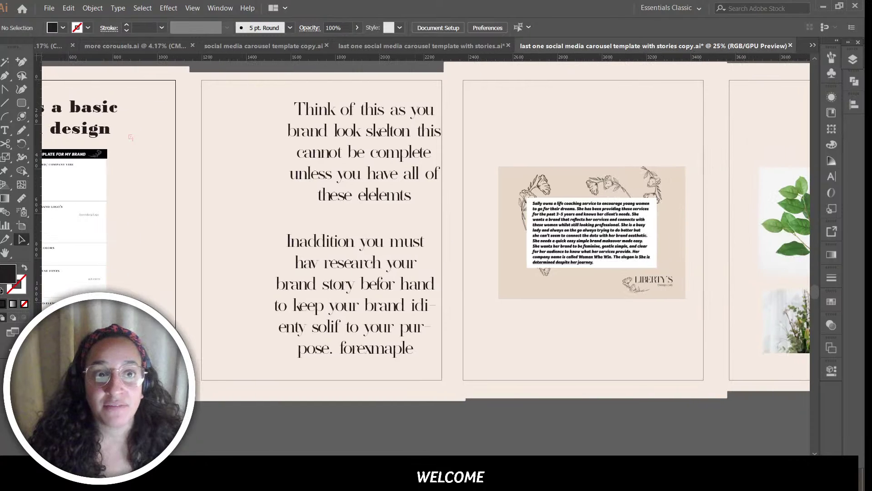
click(312, 150)
drag(272, 144, 378, 336)
drag(365, 156, 344, 177)
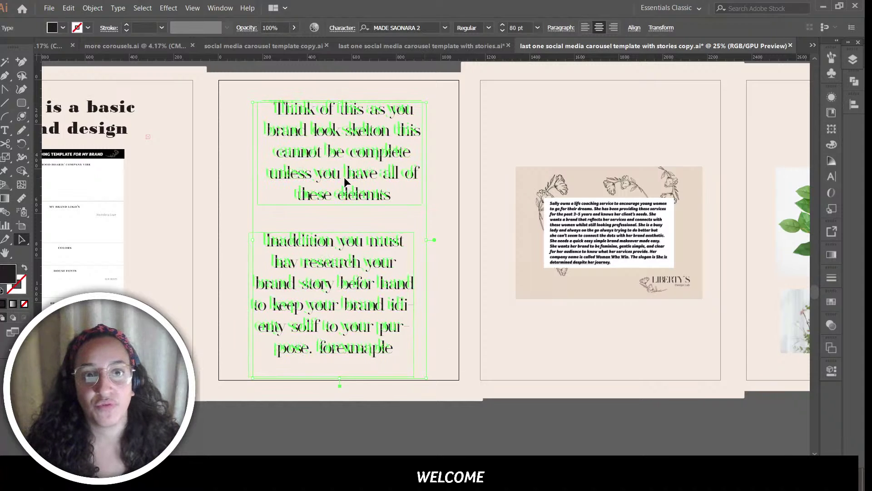
click(480, 406)
drag(325, 269, 327, 267)
click(442, 329)
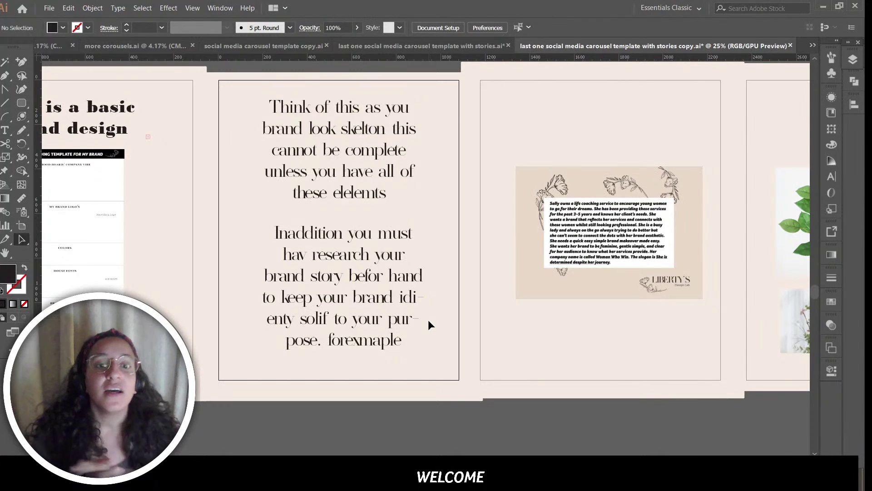
Step: Examine the client brief image on the fourth slide up close, and return to the third slide's text
click(585, 188)
key(ctrl+plus)
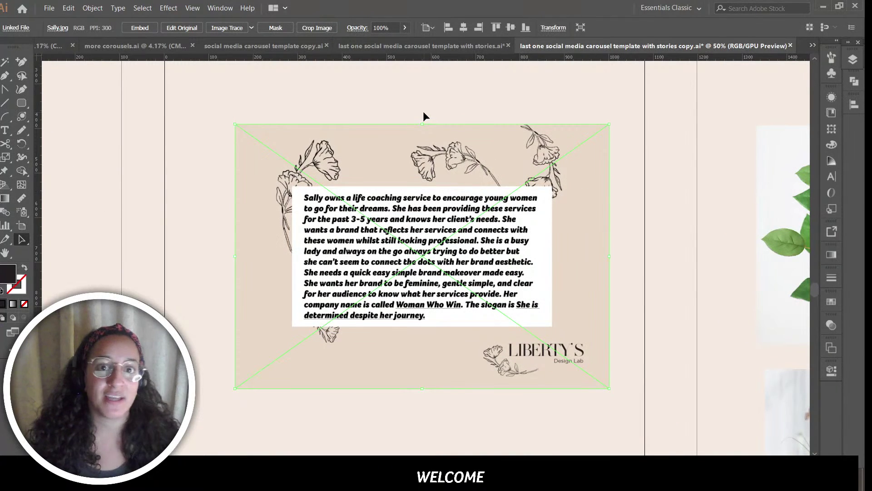
key(ctrl+shift+a)
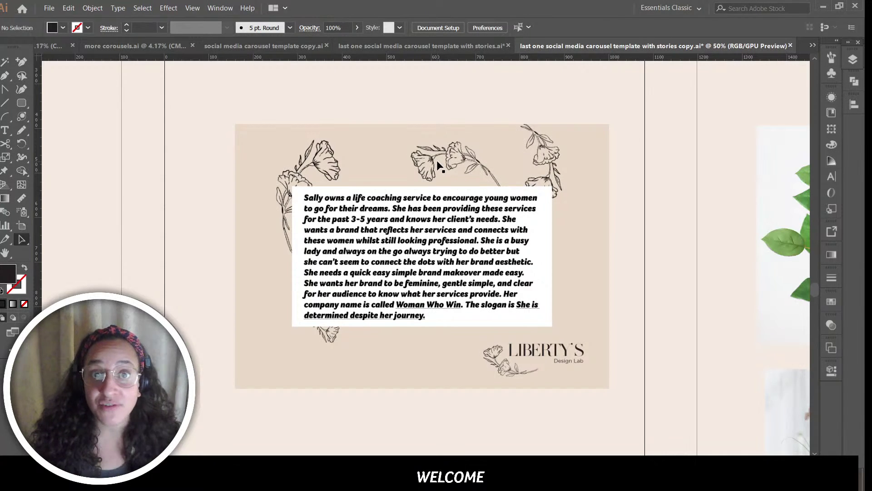
scroll(427, 254, left, 5)
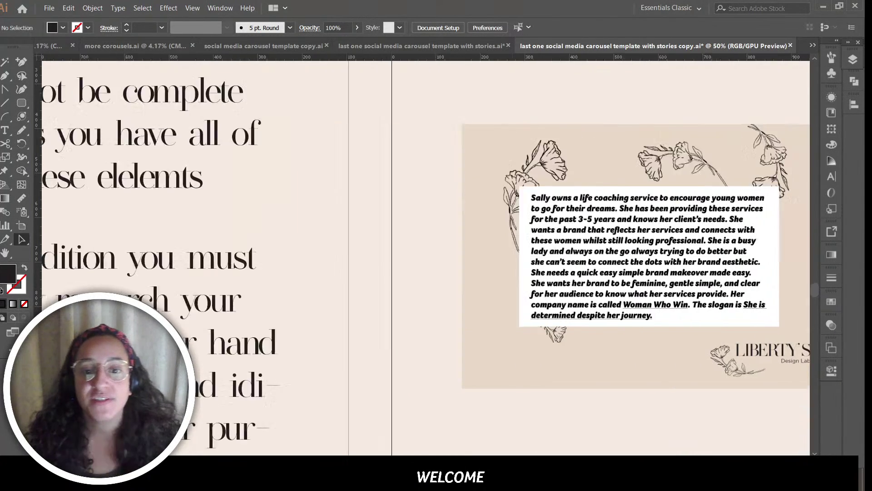
scroll(550, 254, left, 5)
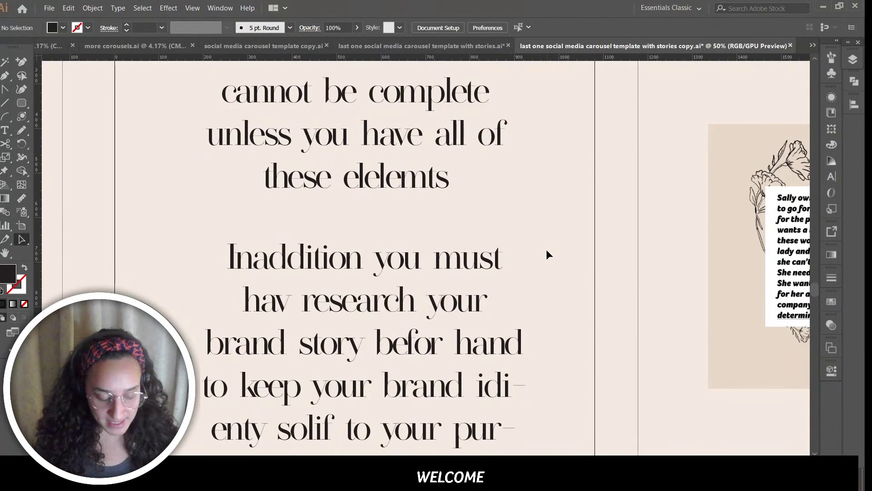
key(ctrl+minus)
key(ctrl+minus)
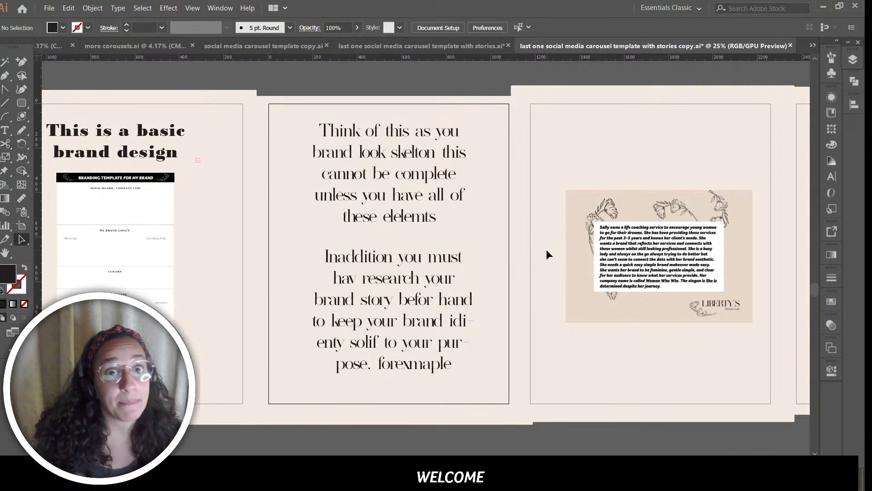
Step: Correct "you" to "your" in the opening line of the third slide's upper paragraph
click(404, 174)
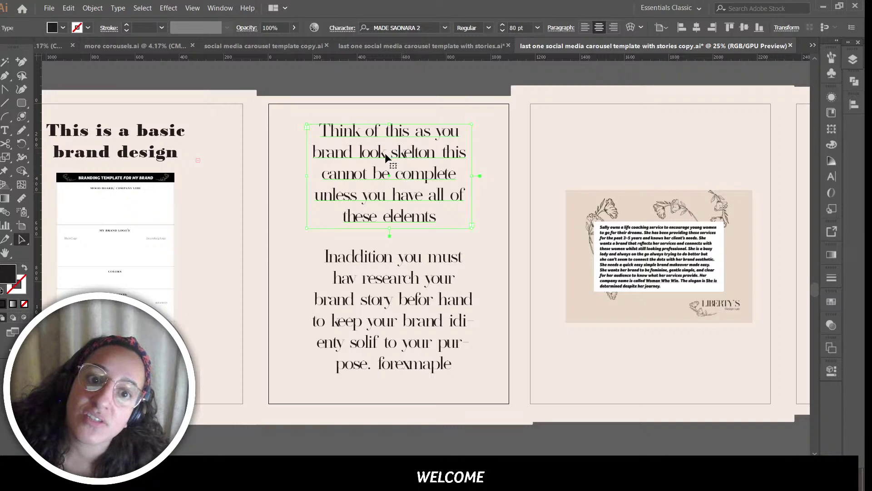
text(t)
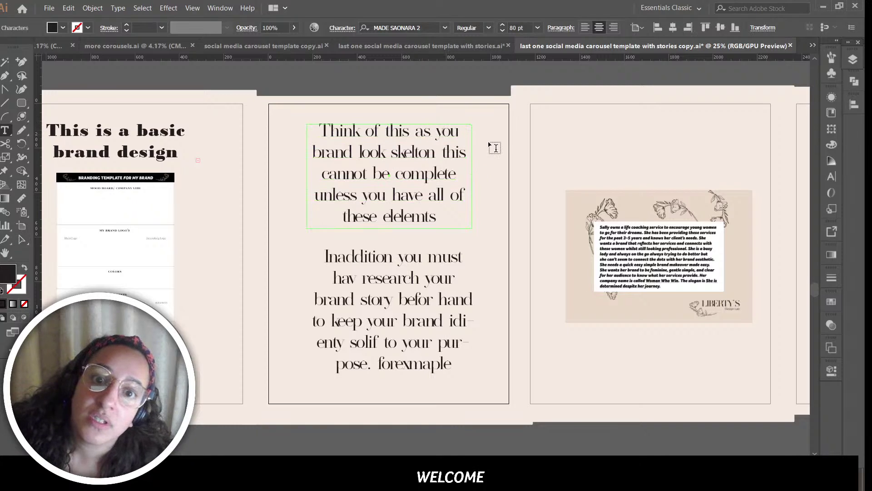
text(r)
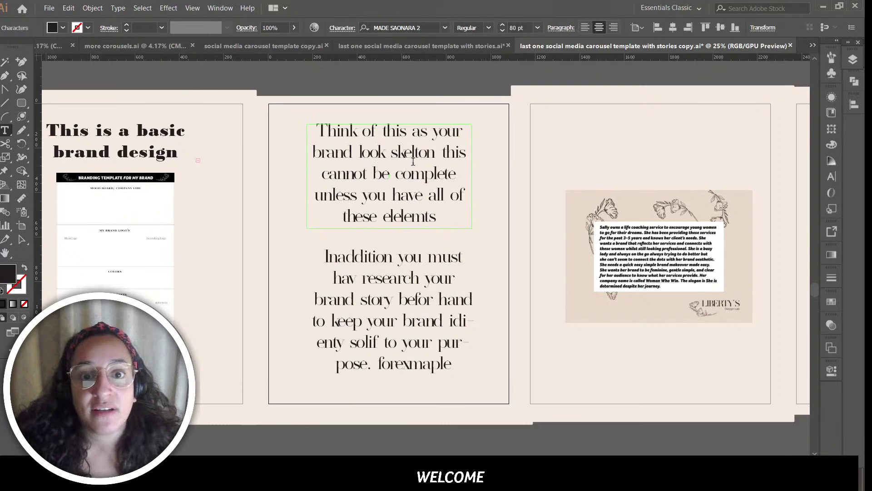
Step: Correct "skelton" to "skeleton" in the third slide's upper paragraph and replace "these elelemts" with "the branding template elemants"
click(415, 155)
text(e)
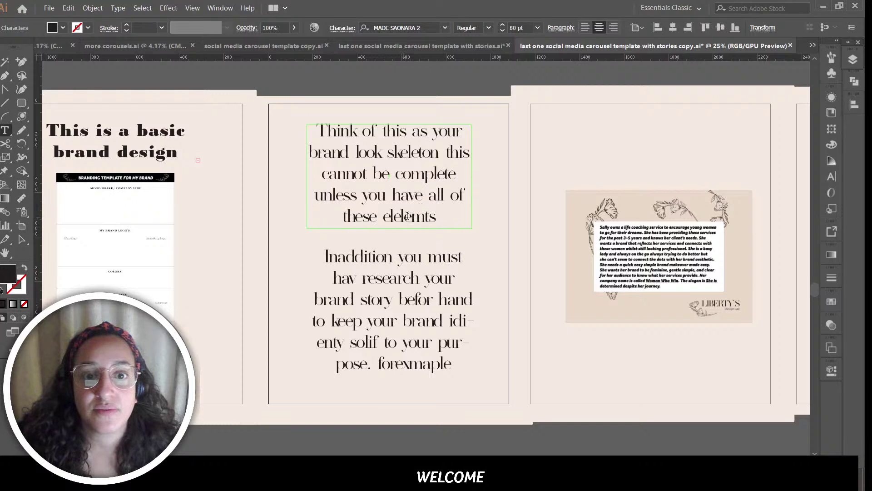
drag(448, 217, 343, 216)
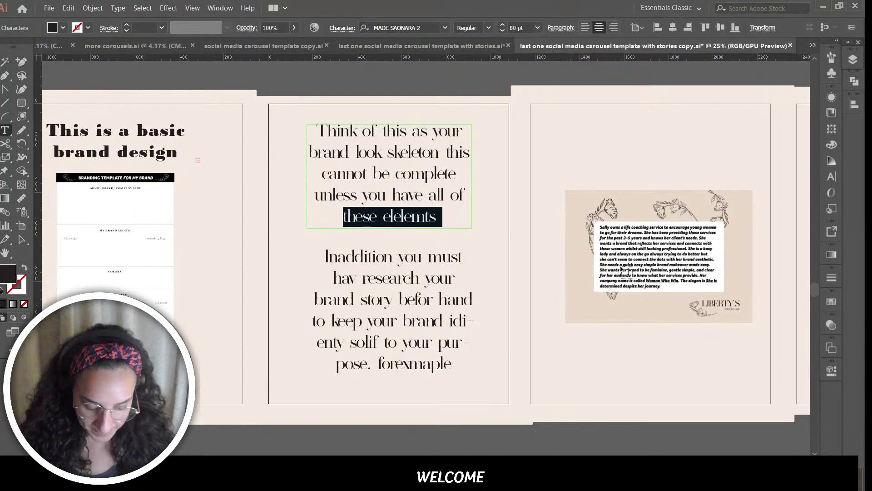
text(the branding t)
text(empl)
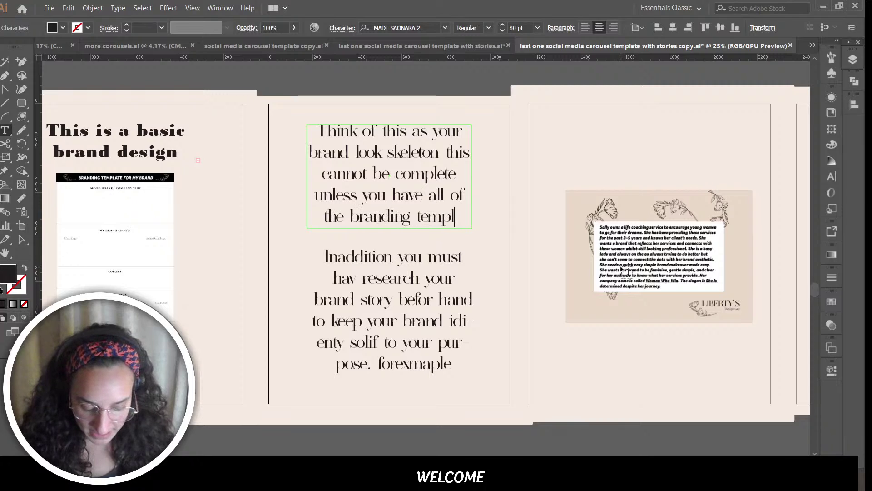
text(ate)
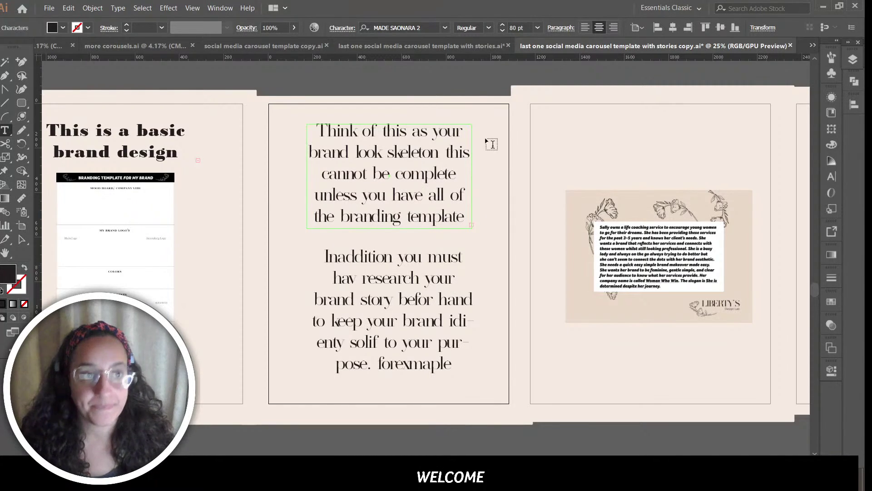
Step: Enlarge the upper paragraph's text frame downward and sideways so that all of its text fits
click(21, 240)
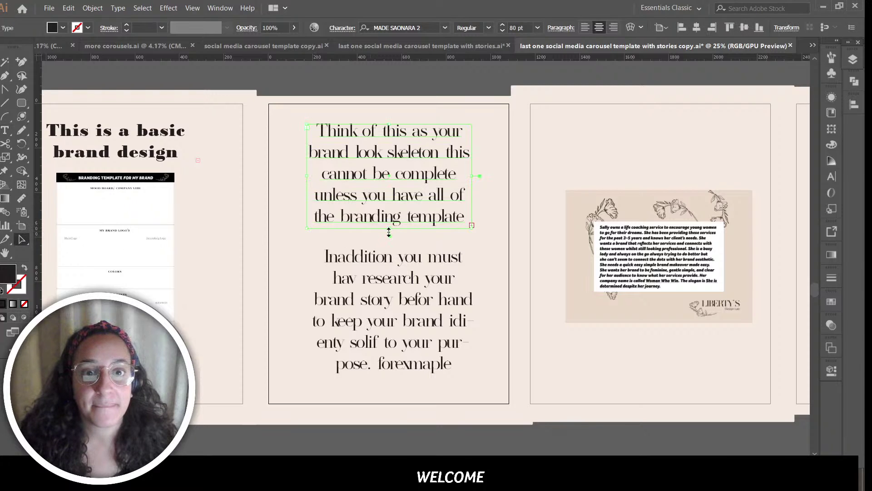
drag(389, 233, 388, 254)
drag(462, 197, 488, 187)
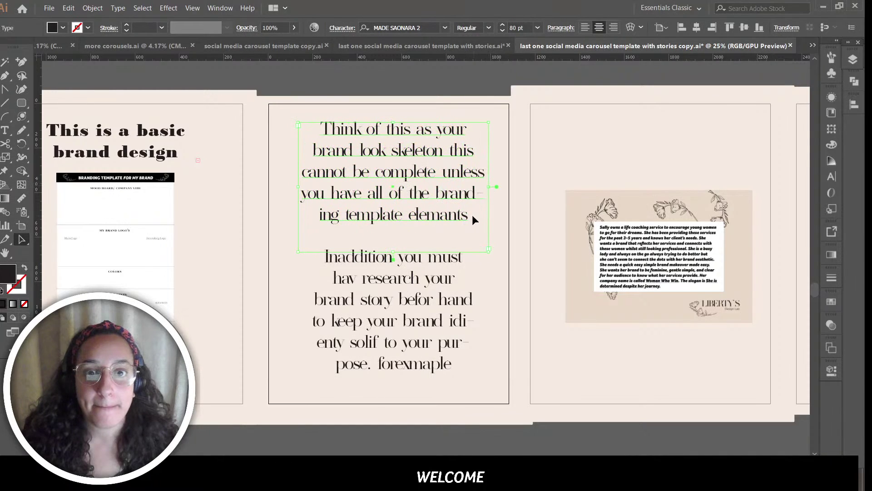
Step: Correct "elemants" to "elements" and end the upper paragraph with a full stop
double_click(445, 216)
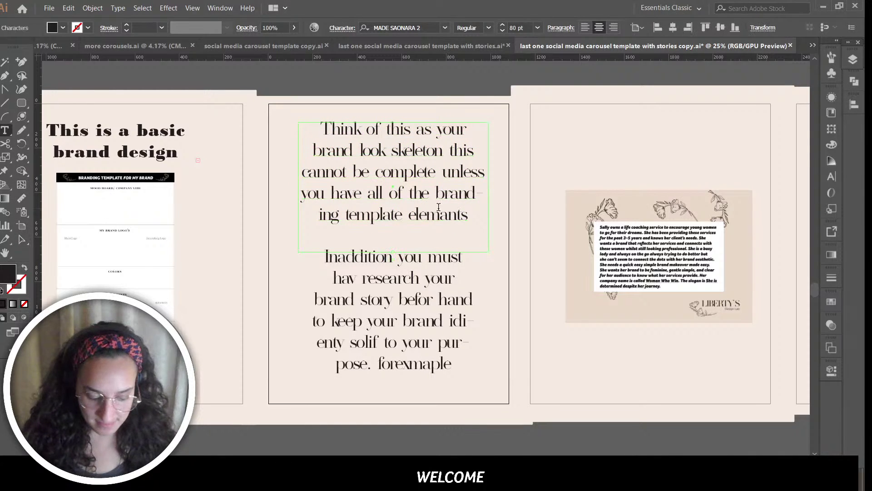
key(BackSpace)
text(e)
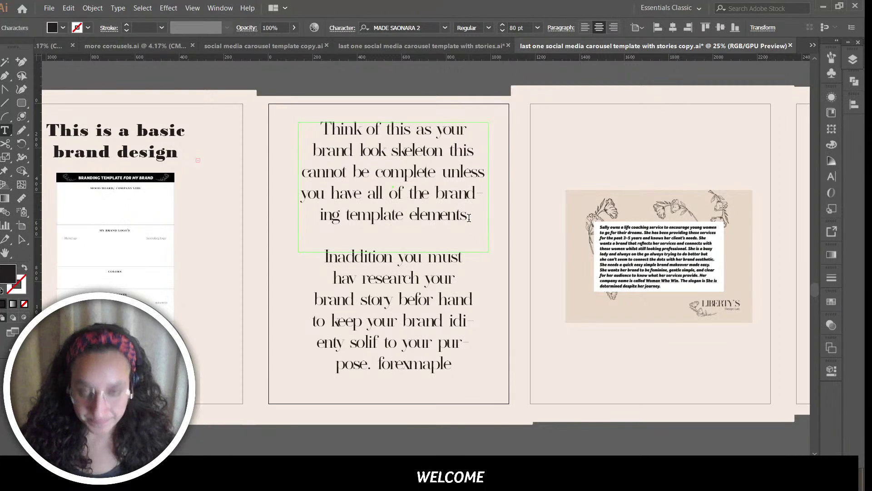
text(.)
Step: Turn off hyphenation for the whole upper paragraph on the third slide
drag(475, 217, 293, 128)
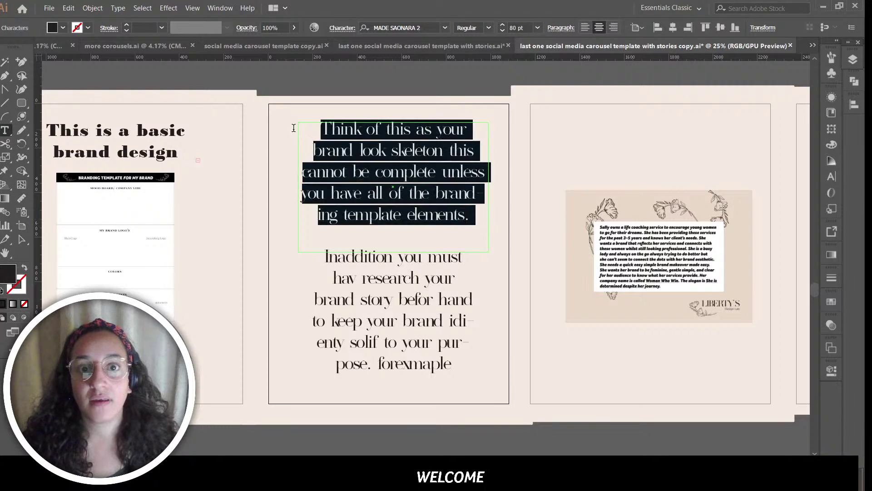
click(559, 28)
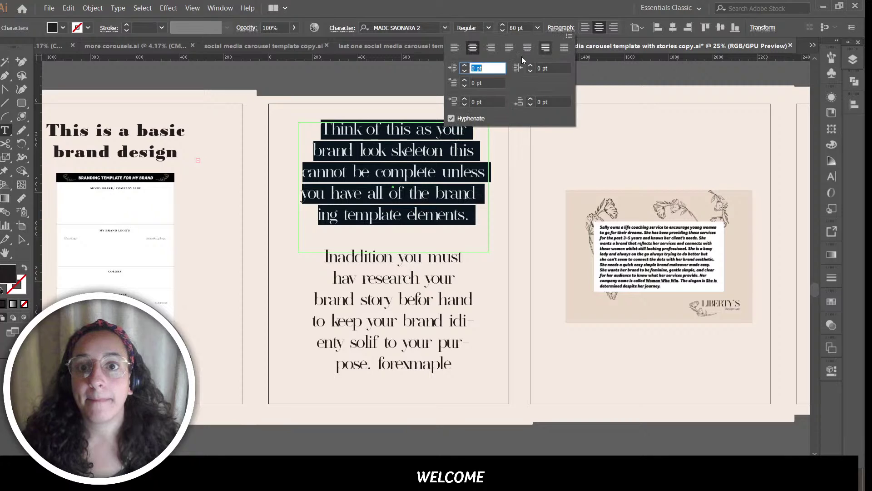
click(451, 118)
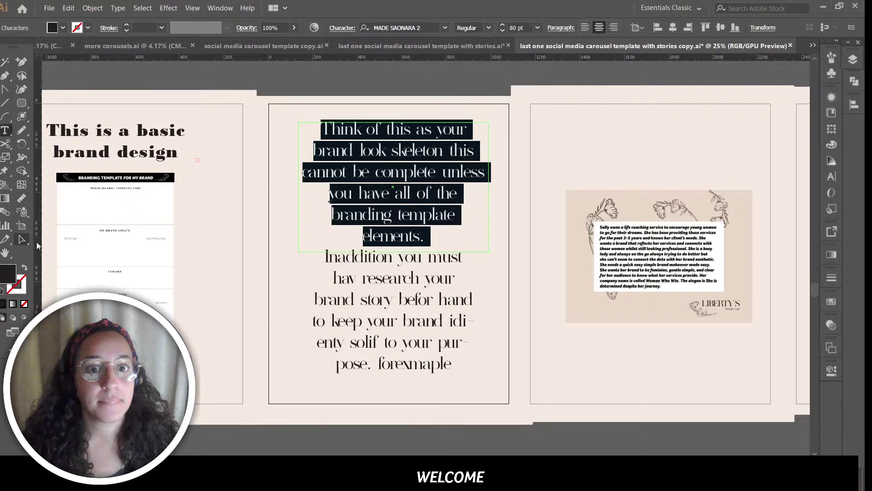
Step: Insert a line break before "template" in the upper paragraph
click(21, 240)
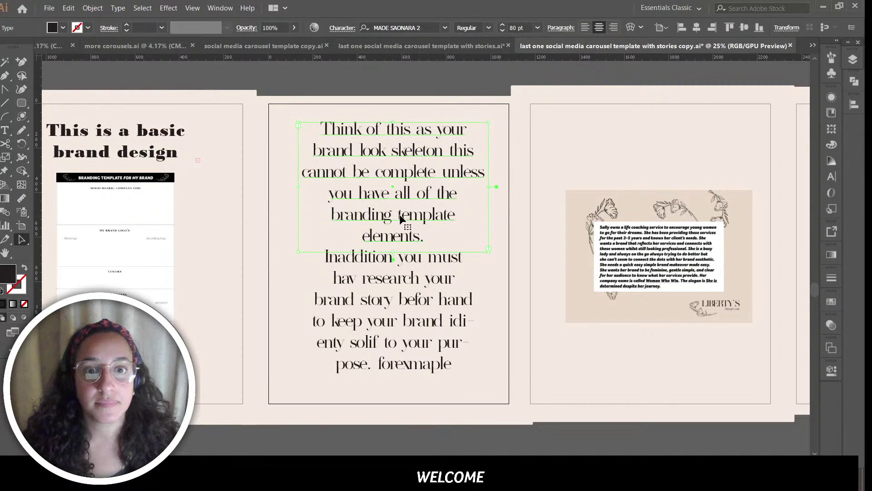
key(t)
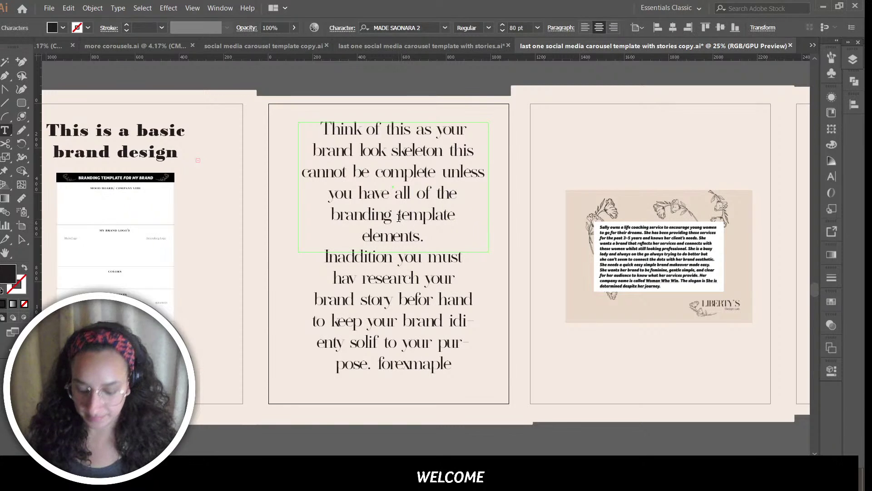
click(399, 217)
key(Return)
click(22, 240)
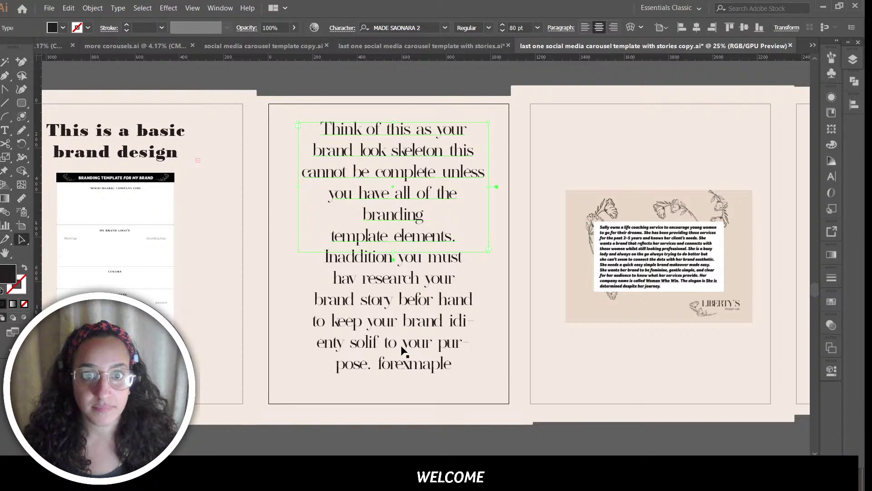
Step: Shift the lower paragraph slightly down and widen the upper paragraph's frame to nearly the full width of the slide's border
click(401, 346)
mouse_move(398, 310)
mouse_down()
mouse_move(399, 321)
mouse_move(399, 310)
mouse_up()
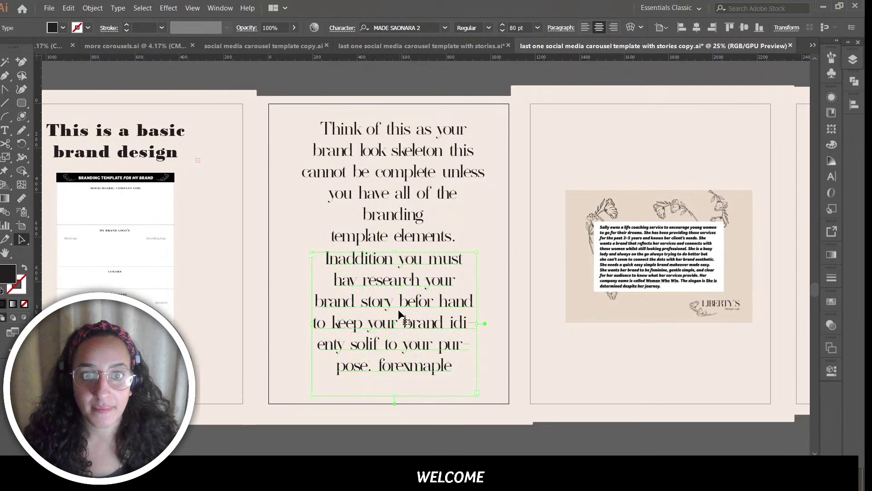
drag(383, 178, 363, 176)
drag(473, 183, 504, 184)
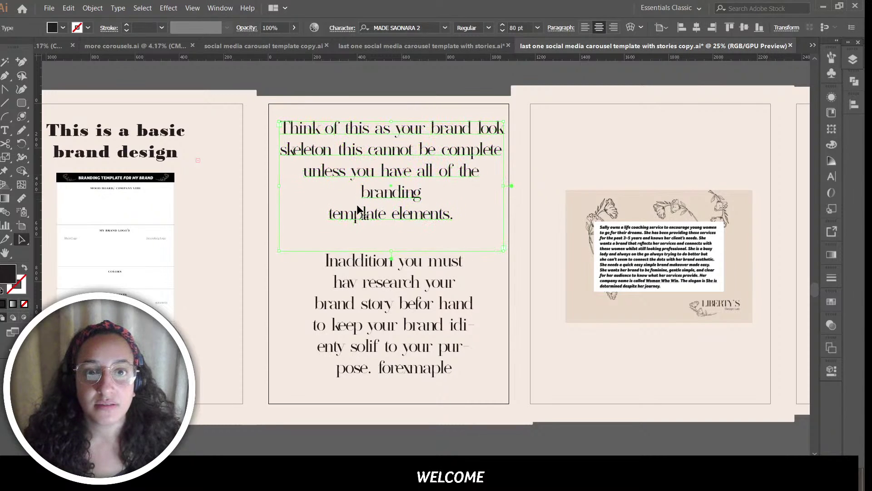
Step: Remove the line break before "template" so the upper paragraph's last line reads "branding template elements."
double_click(335, 221)
click(362, 215)
key(BackSpace)
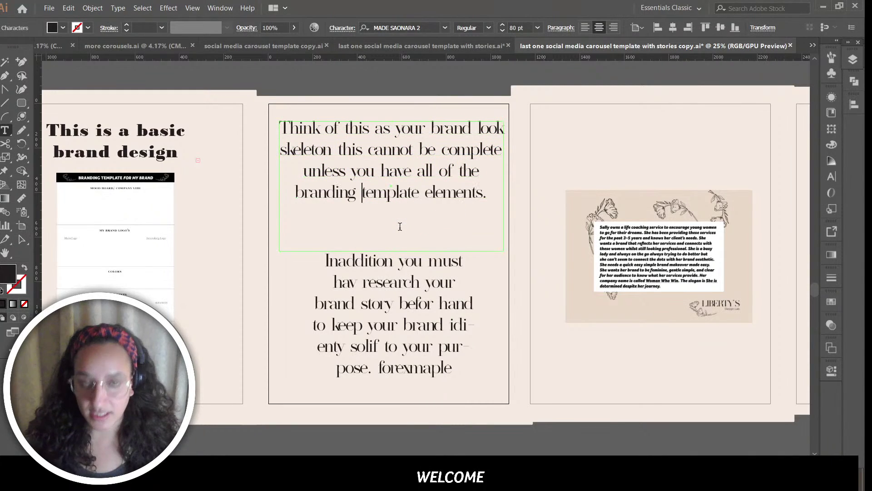
Step: Shorten the upper paragraph's frame to fit its four lines and move the lower paragraph slightly farther down
click(22, 239)
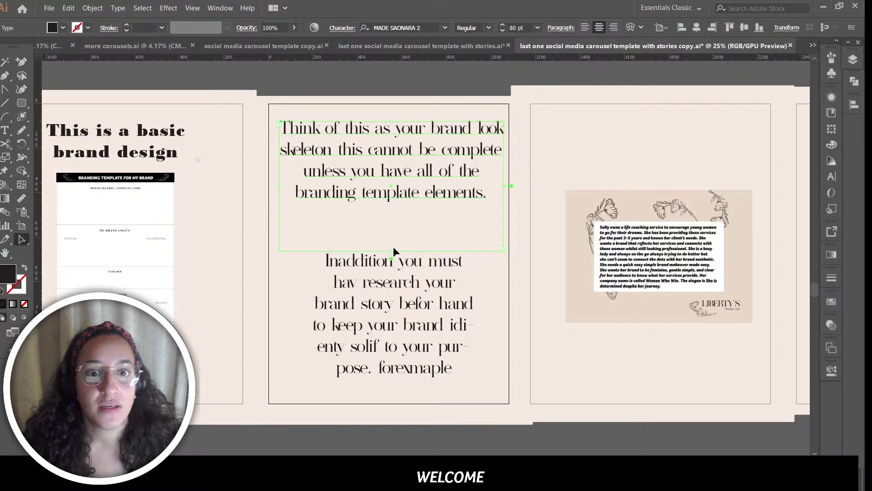
drag(393, 251, 396, 210)
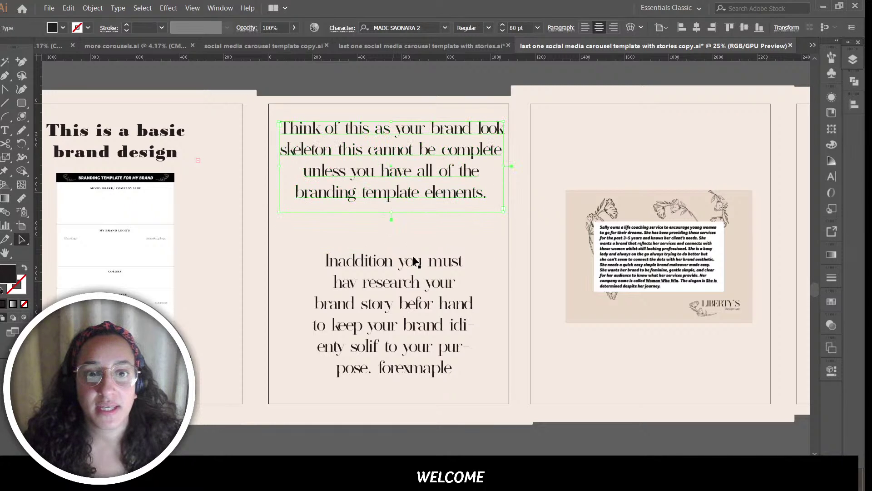
click(388, 292)
drag(383, 301, 379, 311)
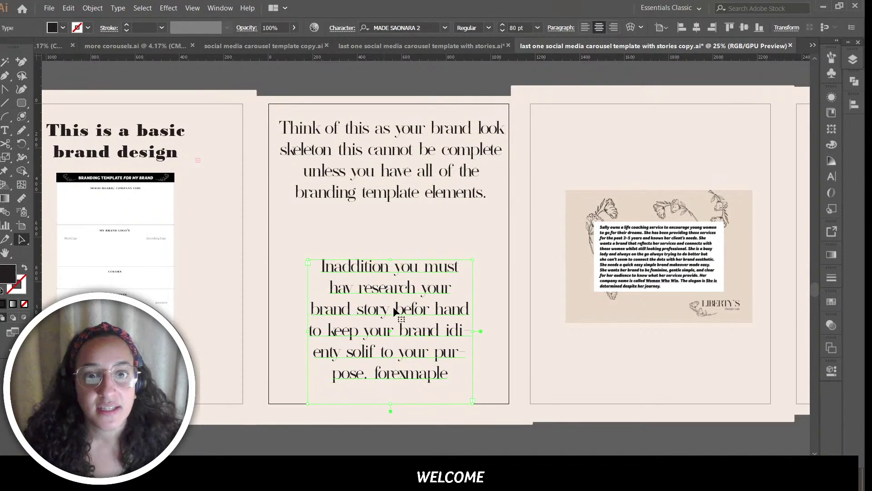
Step: In the lower paragraph, correct "hav" to "have", "research" to "researched" and "befor" to "before"
double_click(353, 289)
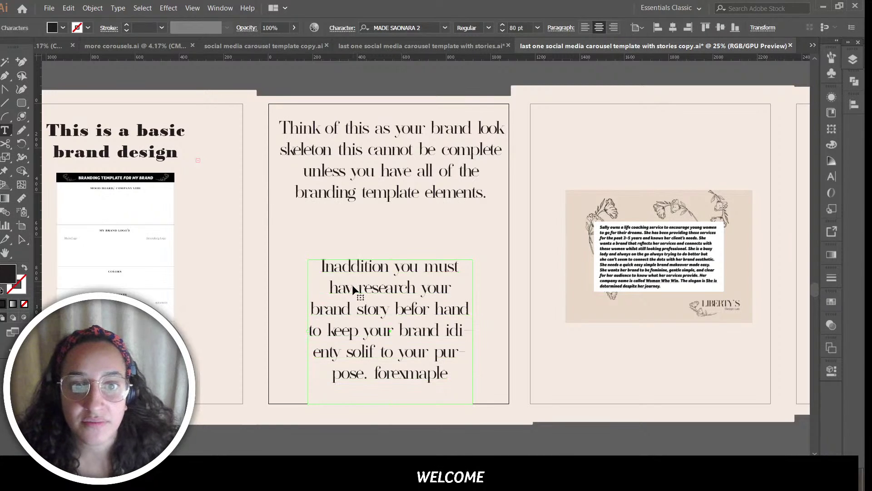
text(e)
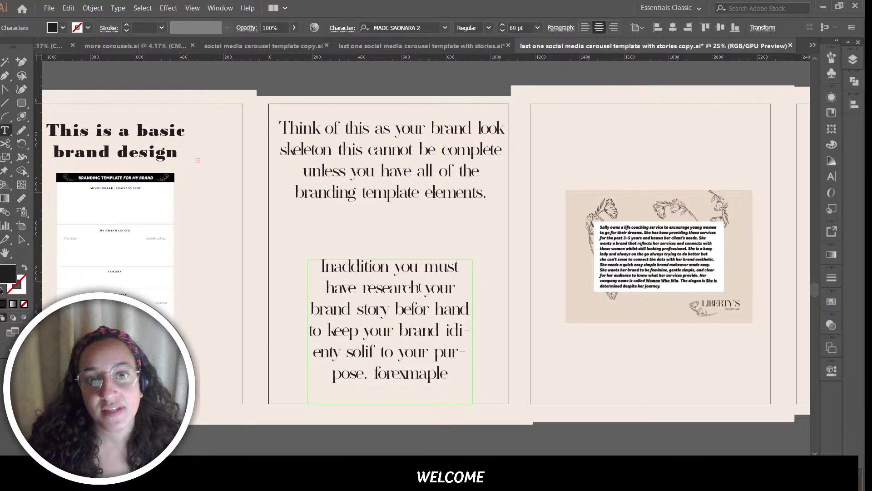
click(419, 288)
text(ed)
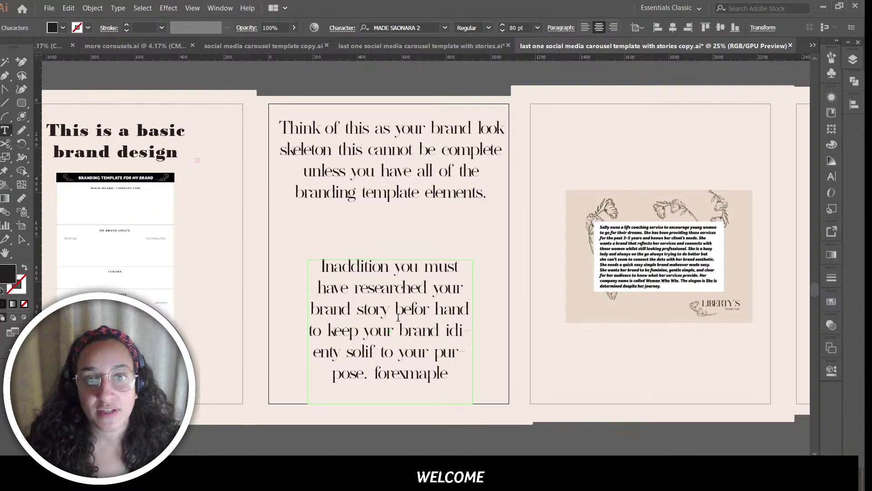
text(d)
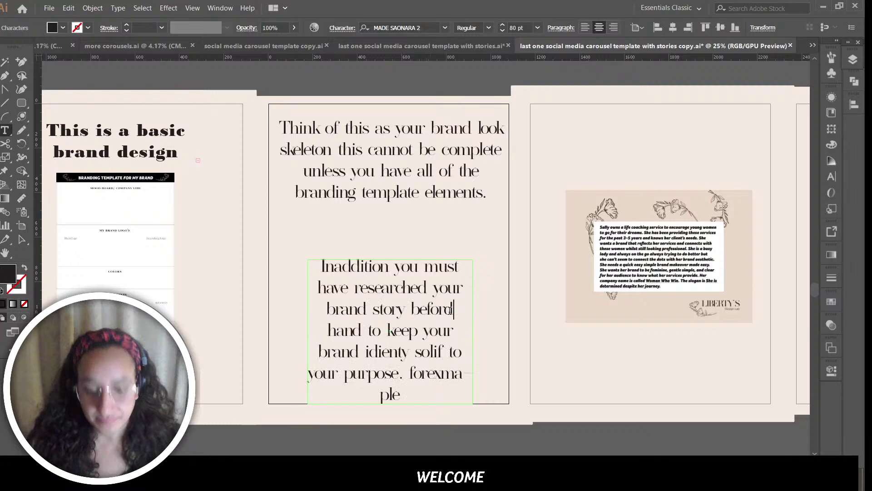
key(BackSpace)
text(e)
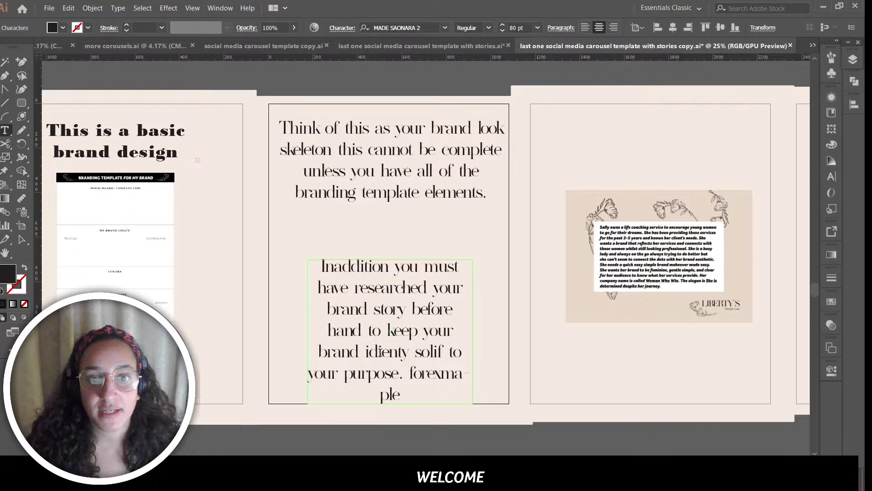
Step: Correct "idienty" to "identity" and "solif" to "solid" in the lower paragraph
double_click(381, 350)
text(ident)
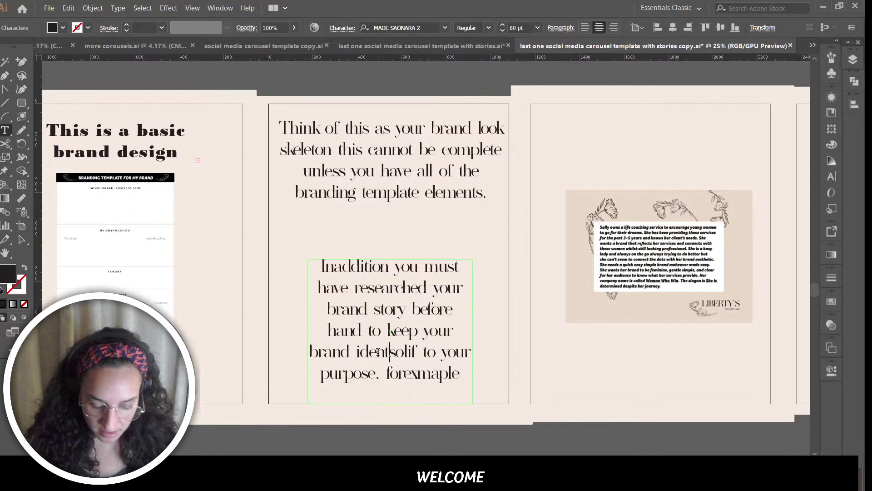
text(ity)
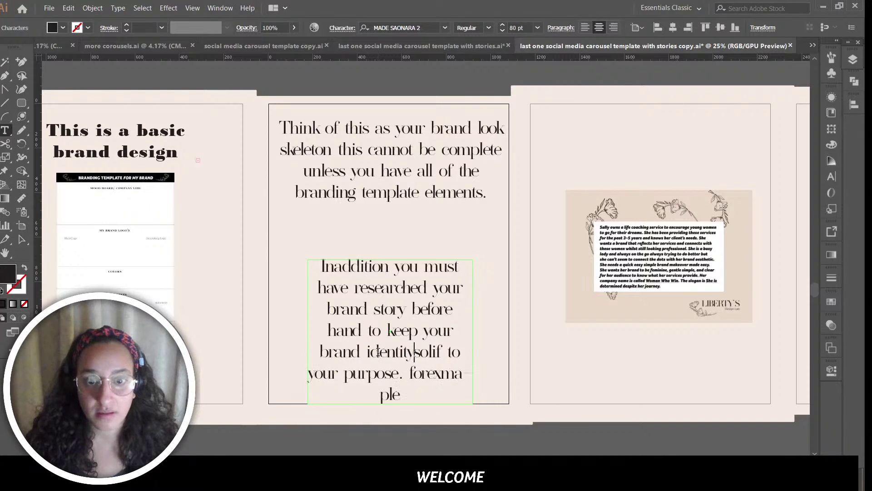
double_click(430, 352)
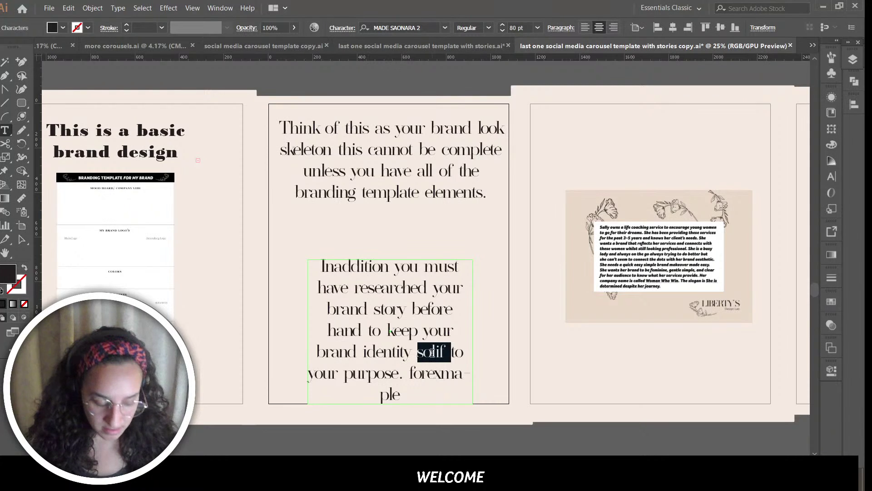
text(solid to)
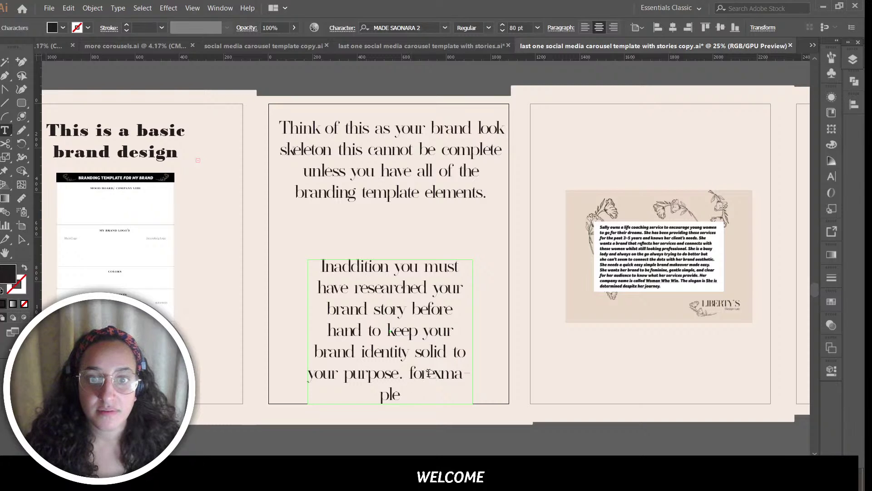
Step: Replace "forexmaple" at the end of the lower paragraph with a row of dots following "purpose"
drag(417, 373, 448, 410)
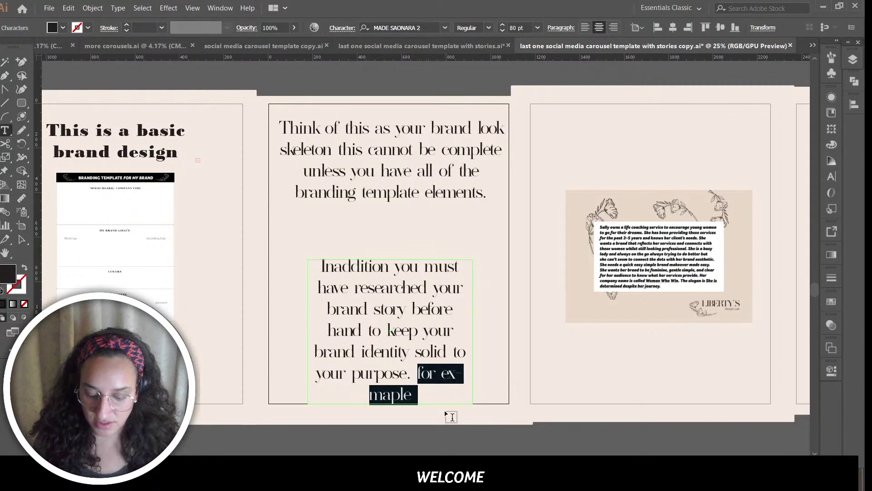
key(BackSpace)
text(..........)
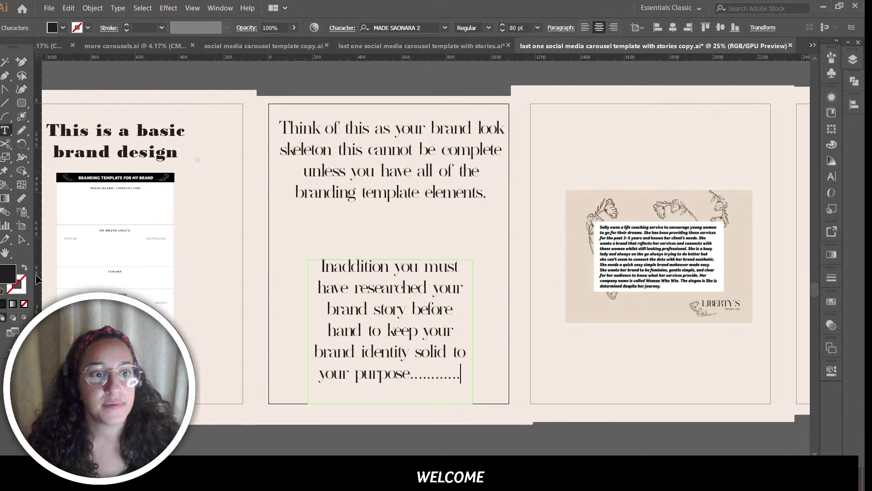
Step: Widen the lower paragraph's text frame on both sides to nearly match the width of the upper paragraph
click(21, 239)
click(366, 235)
click(373, 304)
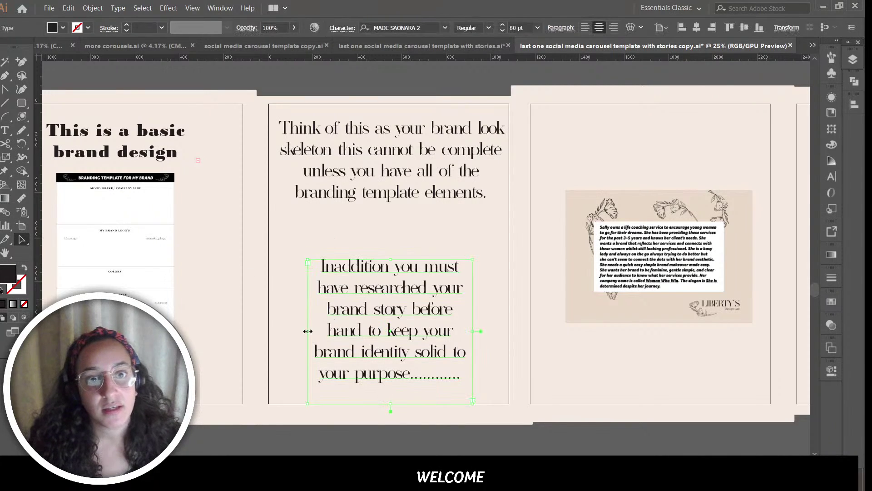
drag(307, 331, 281, 331)
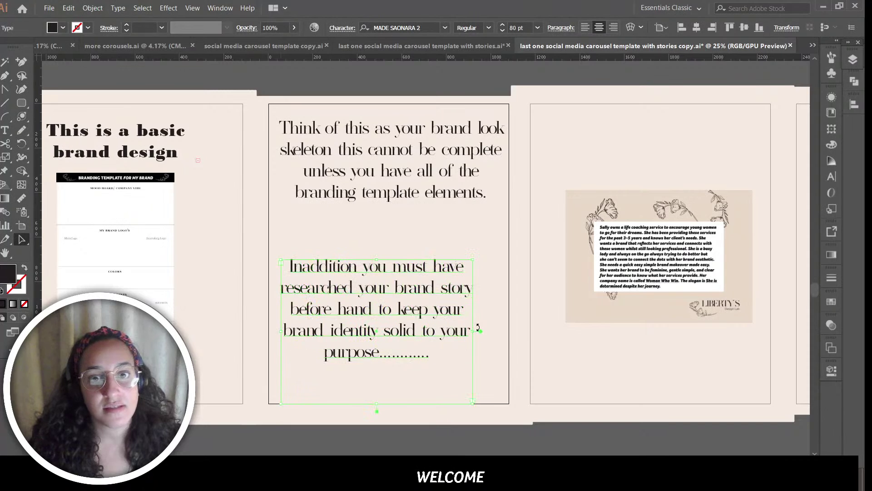
drag(477, 331, 500, 331)
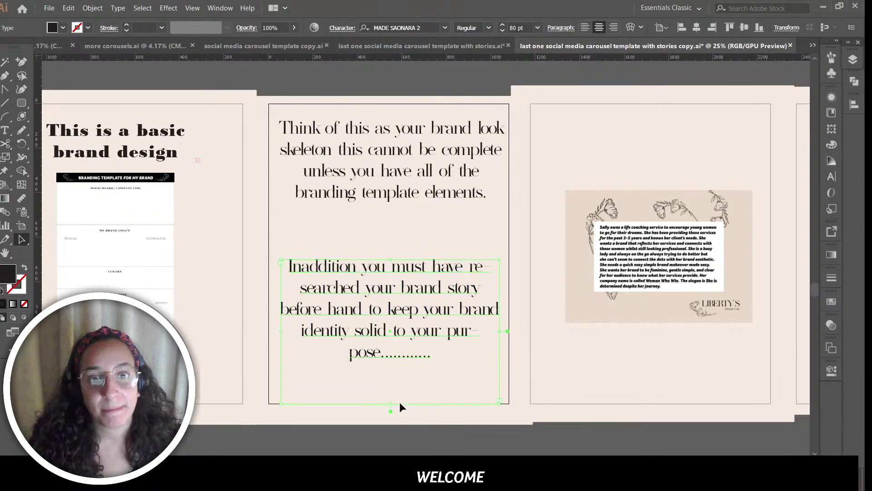
Step: Turn off hyphenation for the entire lower paragraph beginning "Inaddition you must have"
double_click(417, 351)
key(ctrl+a)
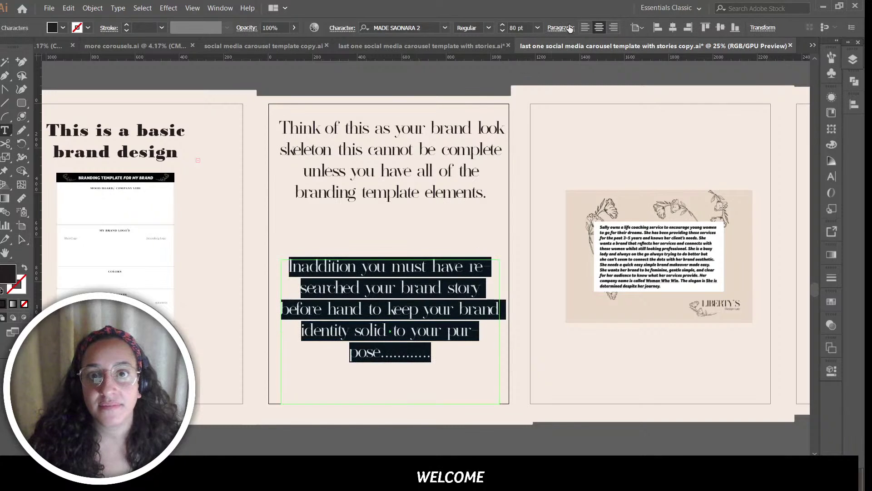
click(564, 27)
click(452, 118)
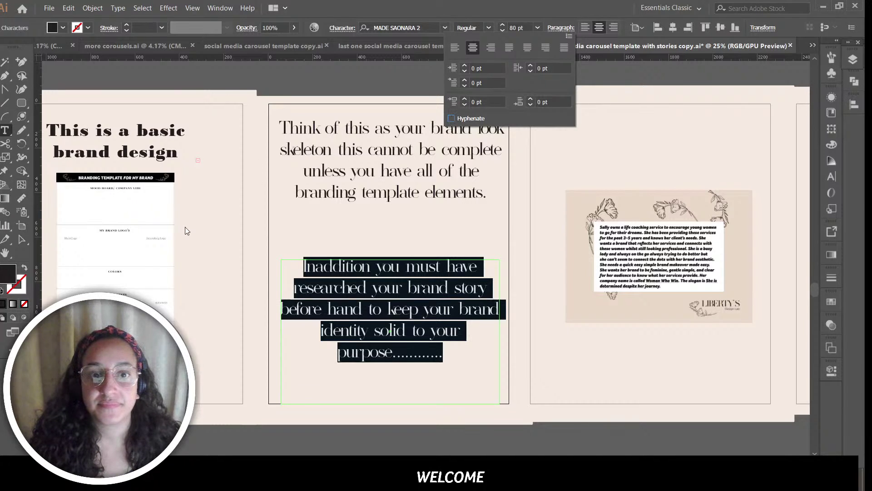
click(21, 239)
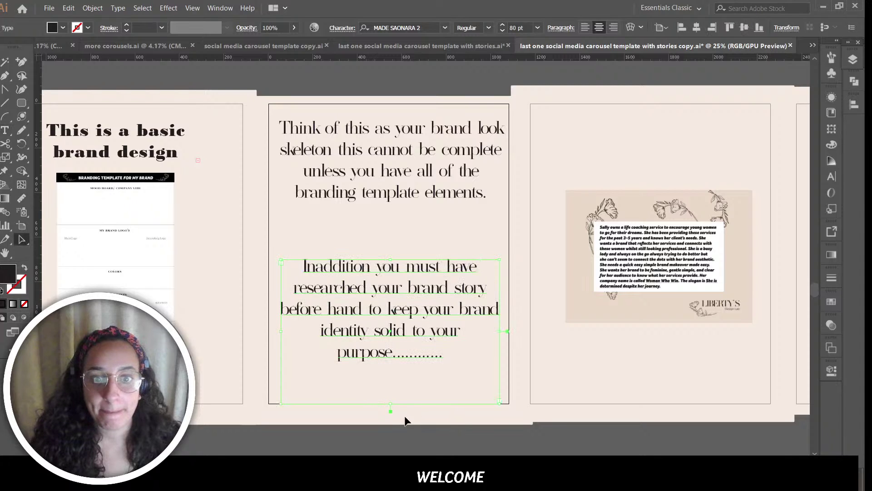
Step: Shorten the lower paragraph's text frame to fit its five lines and move the paragraph down towards the slide's lower edge
drag(393, 403, 395, 364)
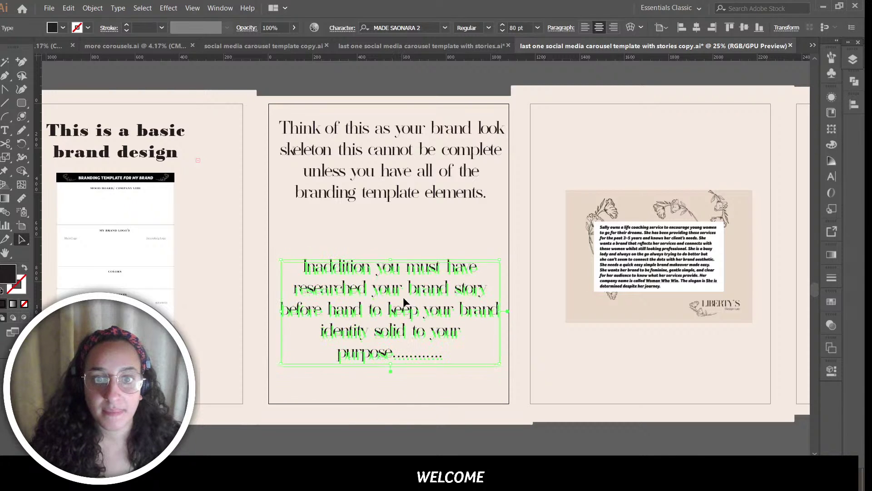
drag(403, 296, 405, 312)
click(413, 252)
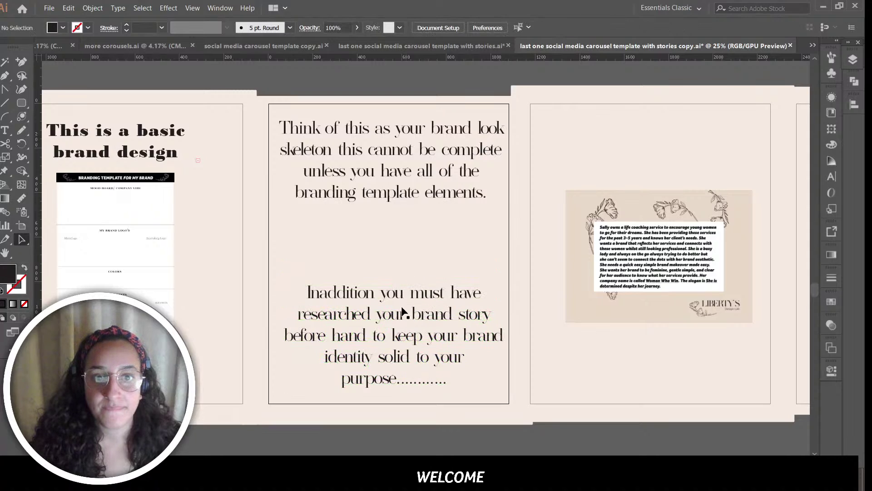
Step: Centre the upper and lower paragraphs horizontally on their slide
drag(408, 278, 407, 200)
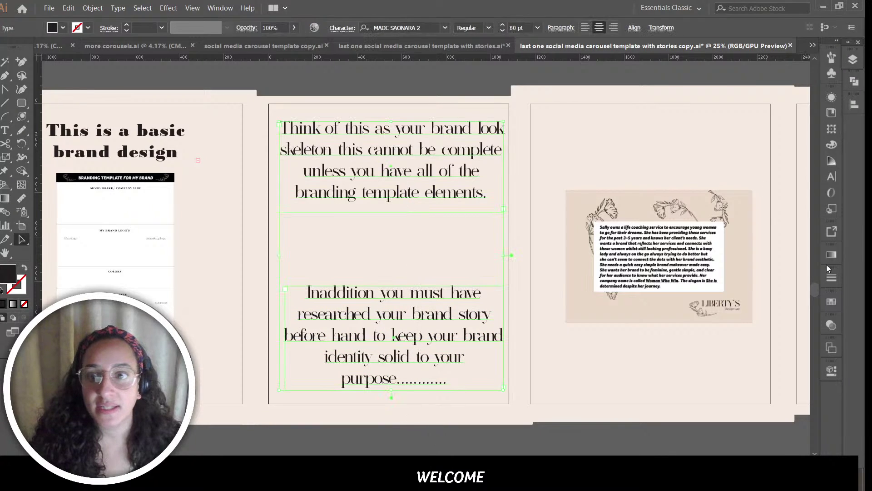
click(854, 105)
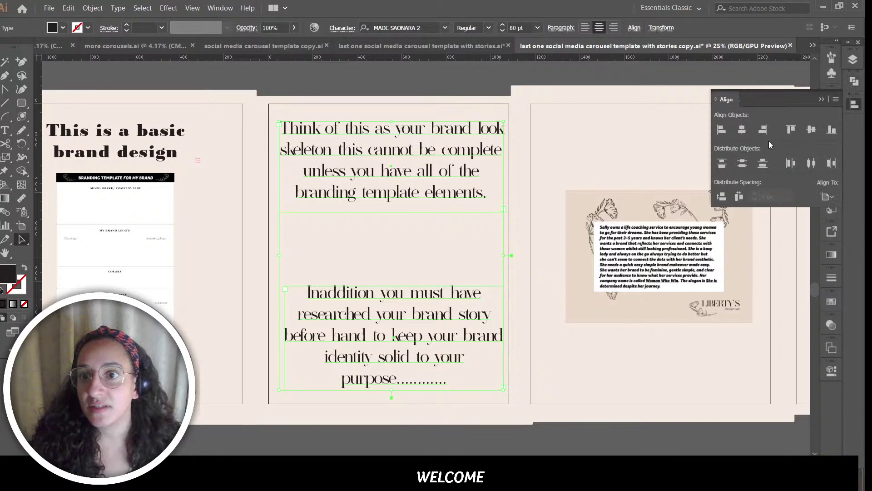
click(742, 132)
key(ctrl+shift+a)
Step: Enlarge the Sally brand story image to nearly the slide's width and reposition it in the middle of its slide
scroll(427, 255, right, 3)
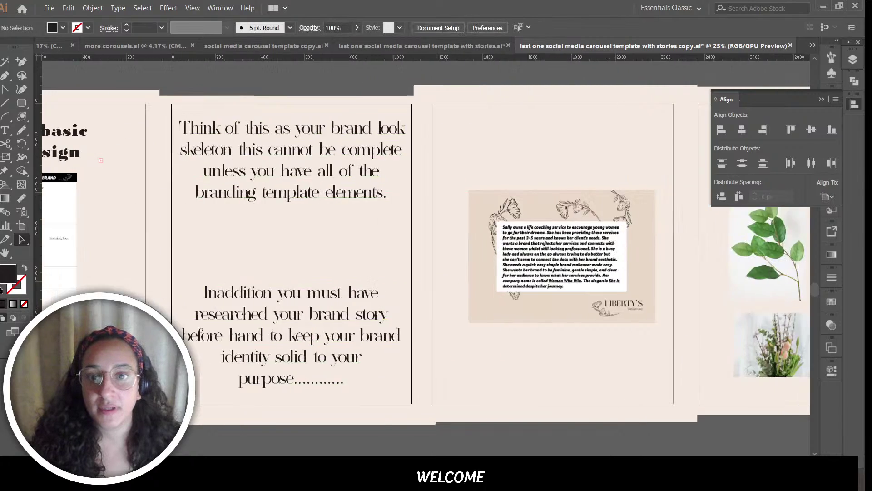
scroll(386, 295, right, 5)
click(350, 200)
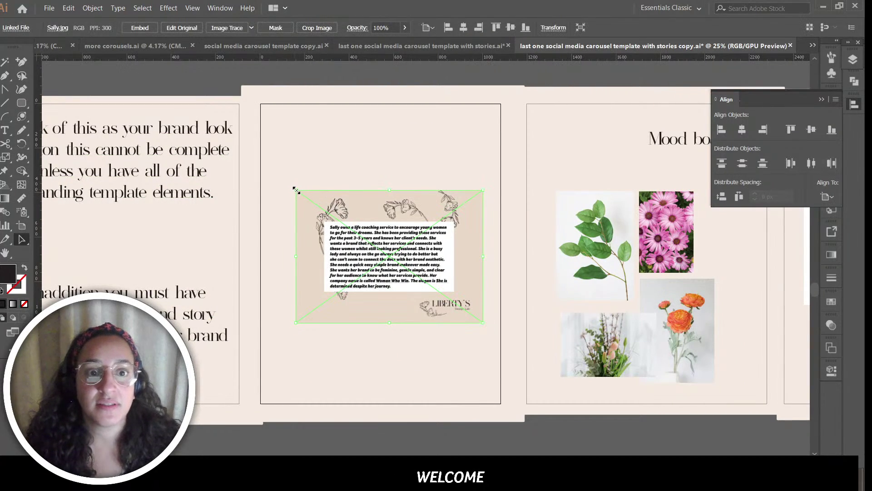
drag(295, 190, 254, 171)
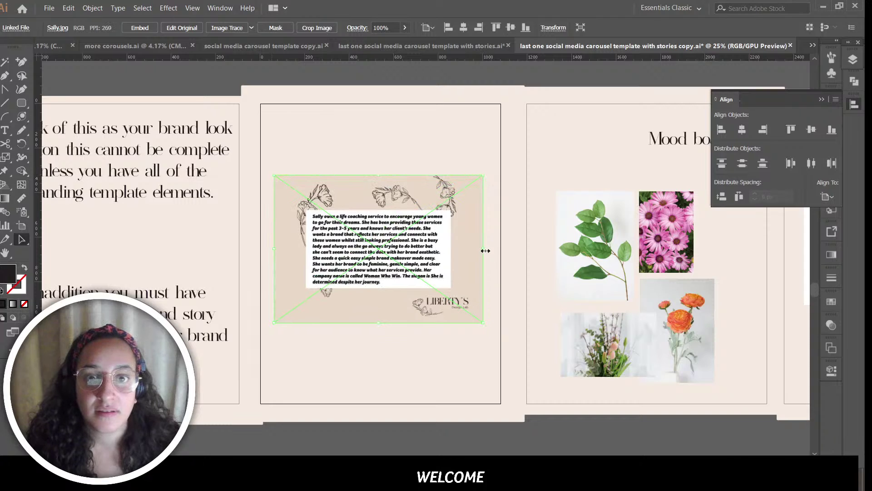
drag(485, 250, 497, 250)
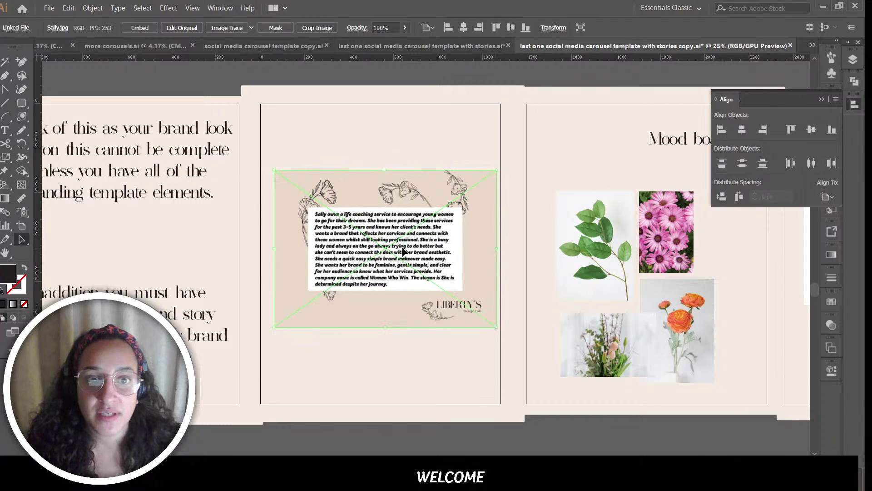
drag(403, 250, 397, 261)
click(372, 154)
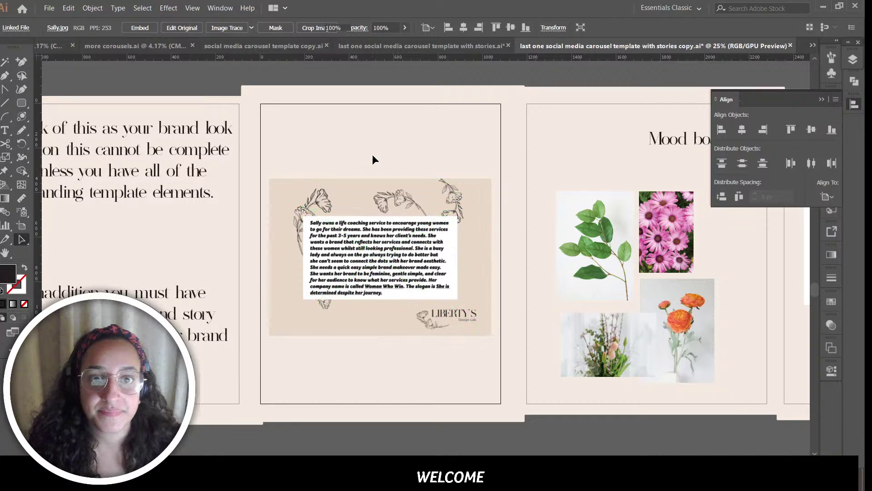
Step: Copy the white curved arrow from the dark opening slide and paste it onto the Sally brand story slide
drag(584, 458, 396, 446)
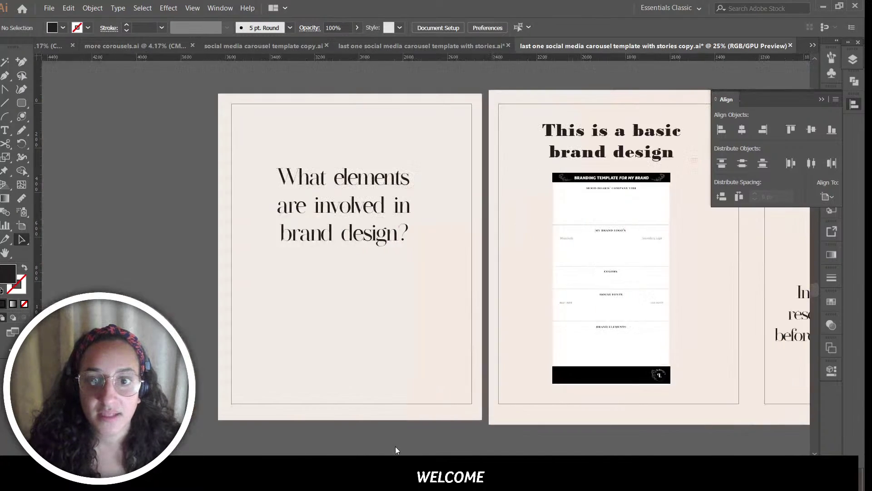
scroll(363, 436, right, 4)
scroll(335, 426, down, 10)
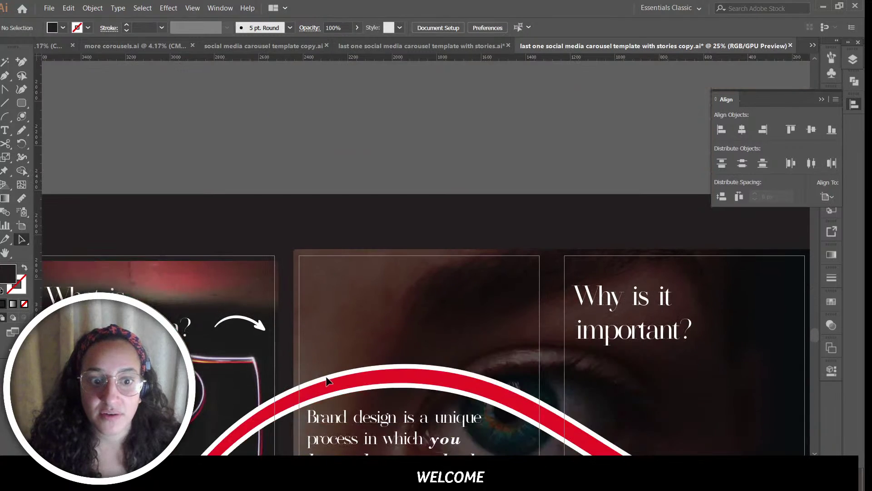
click(257, 323)
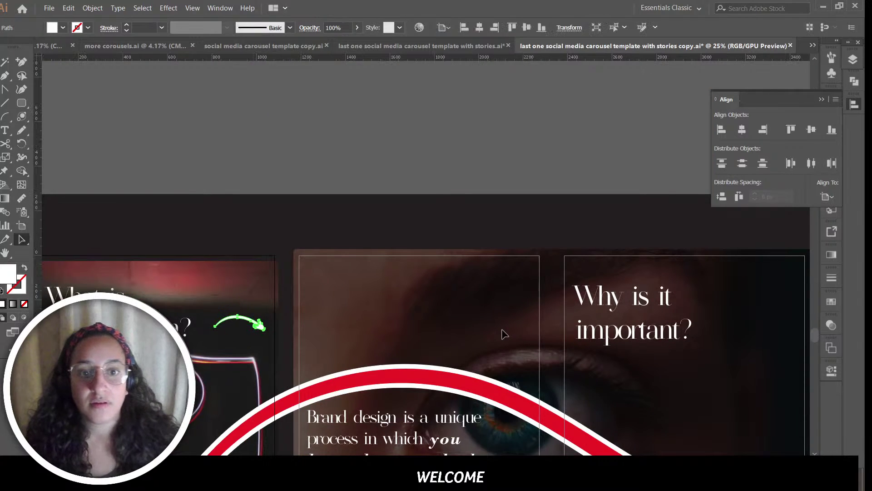
scroll(499, 335, up, 10)
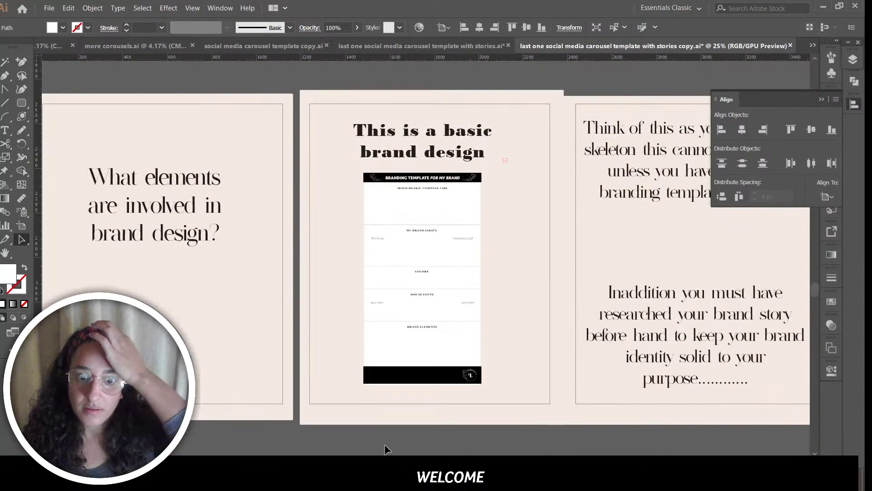
scroll(455, 227, right, 10)
click(501, 152)
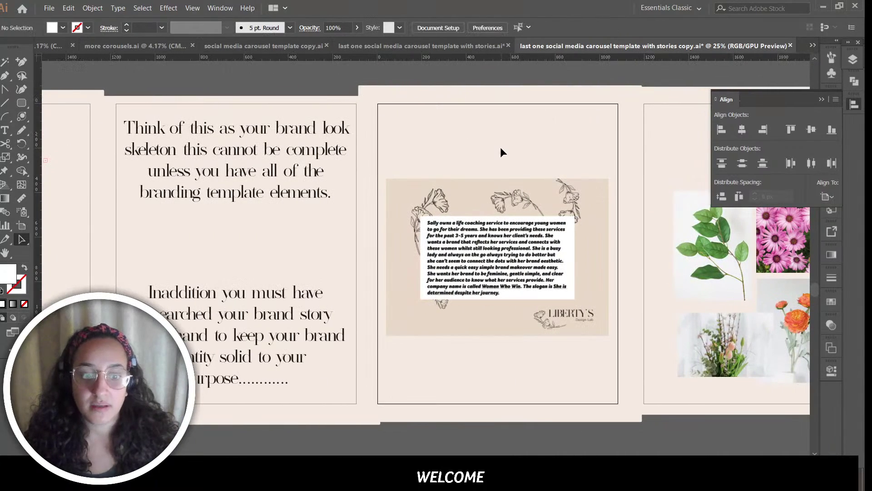
key(ctrl+v)
Step: Fill the pasted arrow with black and move it into the empty space above the Sally image
click(64, 27)
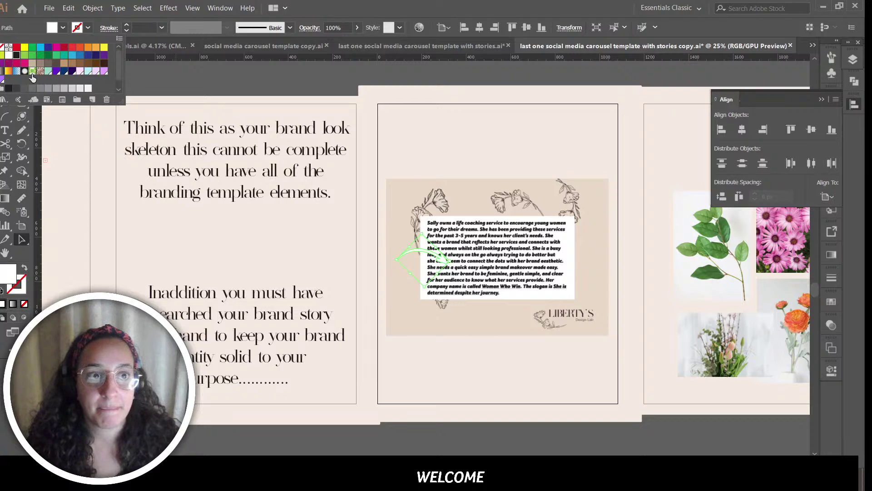
click(16, 57)
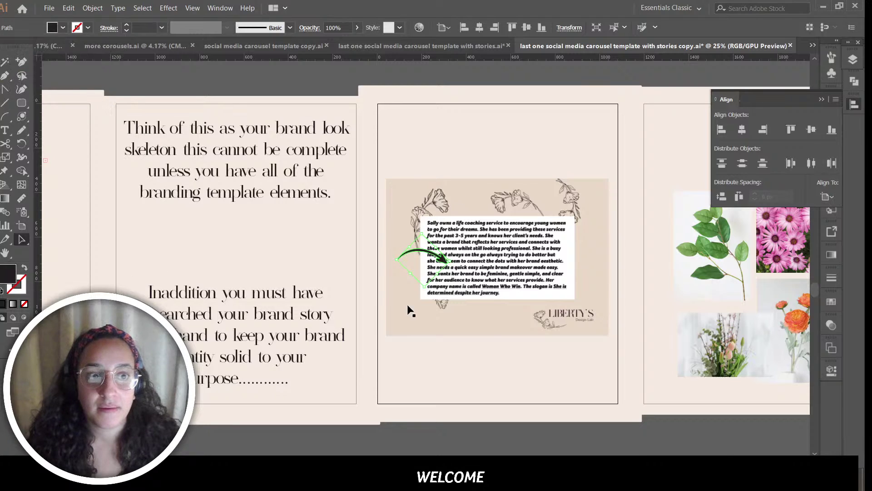
drag(447, 262, 487, 157)
click(511, 154)
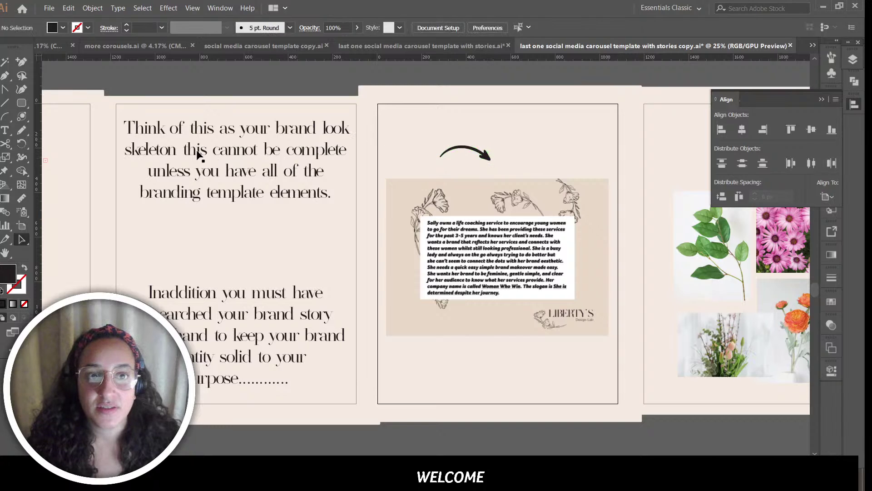
Step: Duplicate the "Think of this as your brand look" paragraph onto the Sally slide and replace its text with "Brand story example"
drag(269, 149, 507, 138)
double_click(549, 163)
key(ctrl+a)
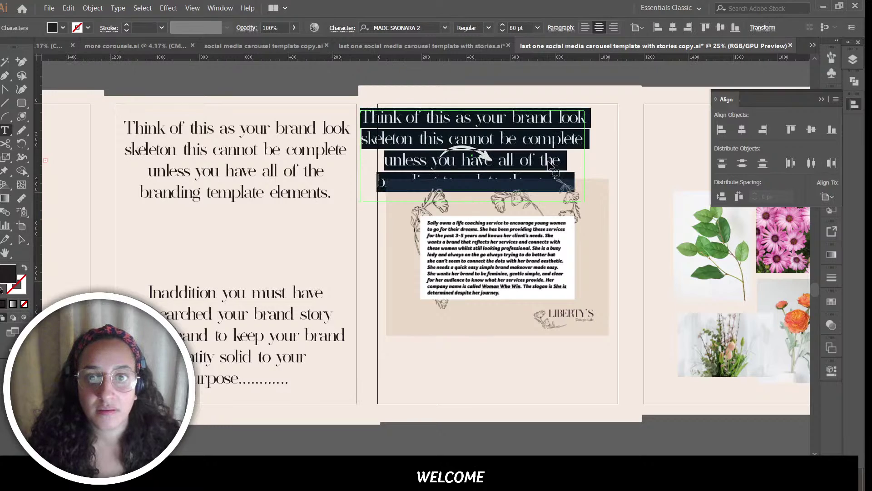
text(B)
key(Caps_Lock)
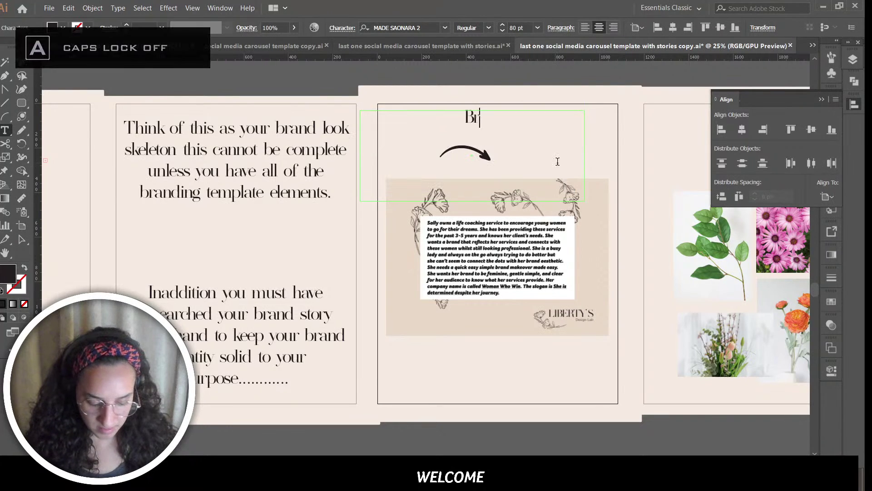
text(rand story ex)
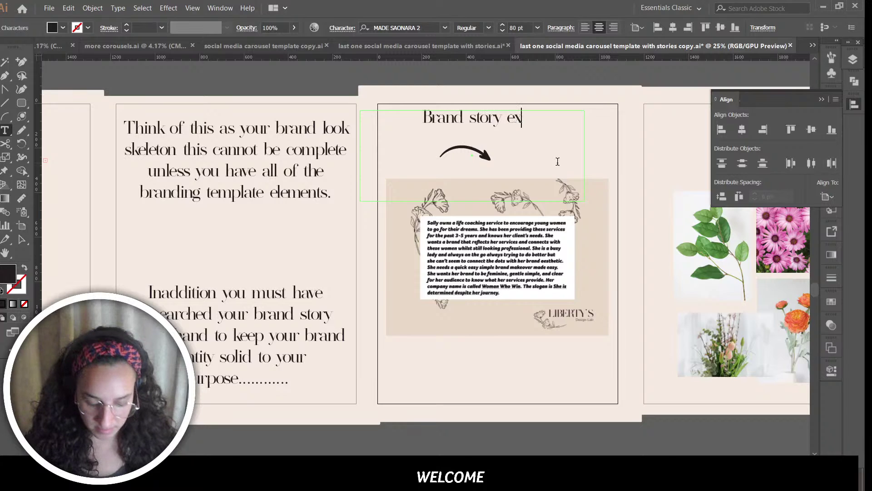
text(ample)
Step: Set the "Brand story example" heading in Bodoni MT Black and centre it above the Sally image
key(ctrl+shift+Left)
key(ctrl+shift+Left)
key(ctrl+shift+Left)
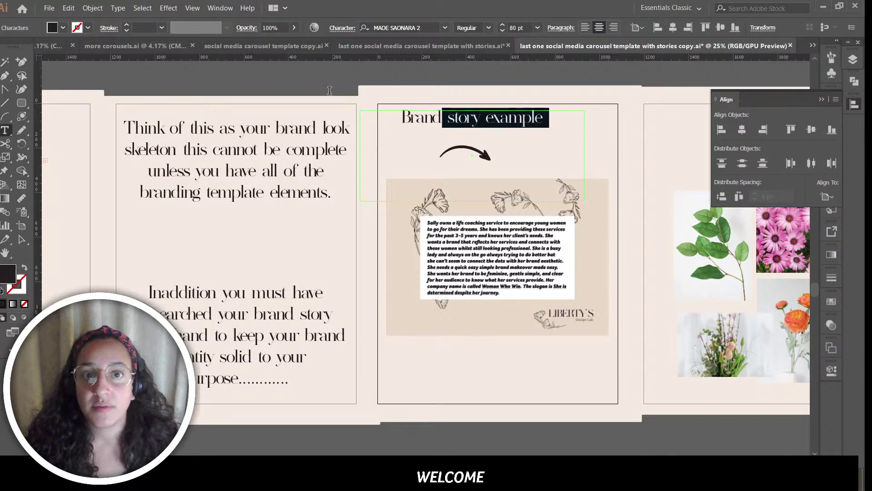
click(384, 27)
text(bod)
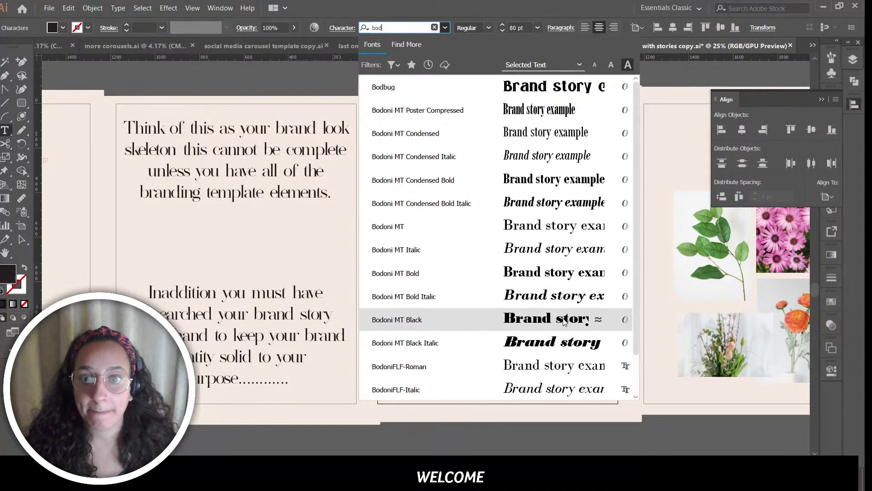
click(563, 319)
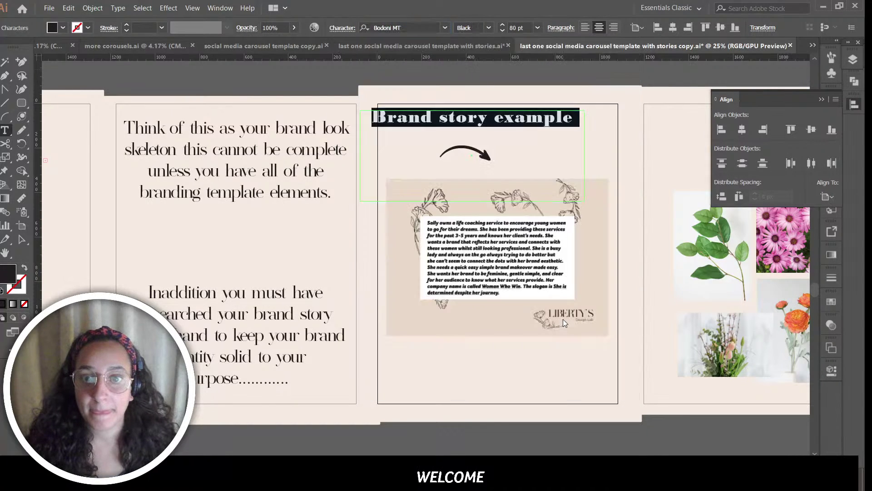
key(Escape)
drag(457, 120, 473, 133)
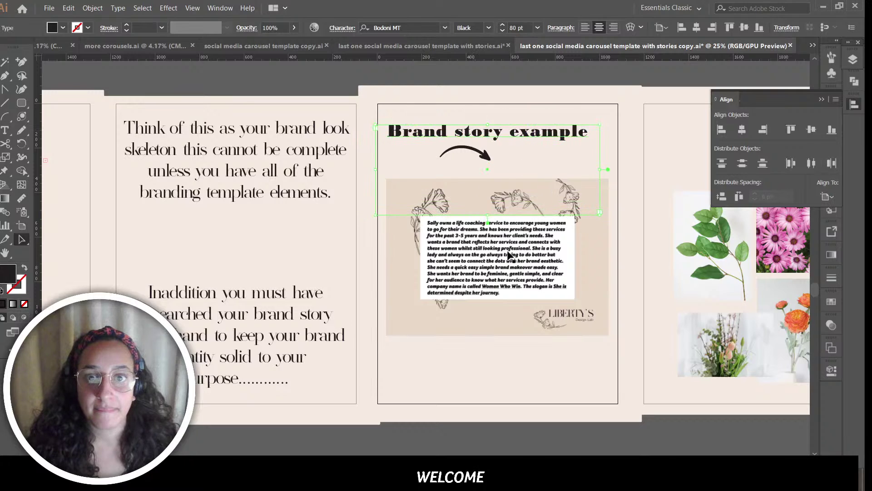
Step: Rotate the black arrow to point down from the "Brand story example" heading to the Sally image
click(485, 155)
drag(496, 158, 534, 172)
click(553, 159)
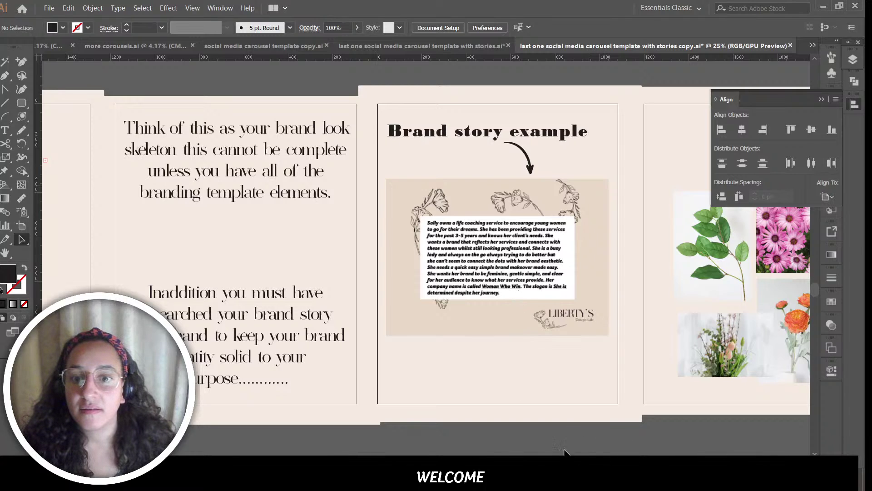
Step: Move the leaf, orange flower and bouquet photos up on the mood board slide and shift the pink flowers closer to the leaf
scroll(445, 325, right, 5)
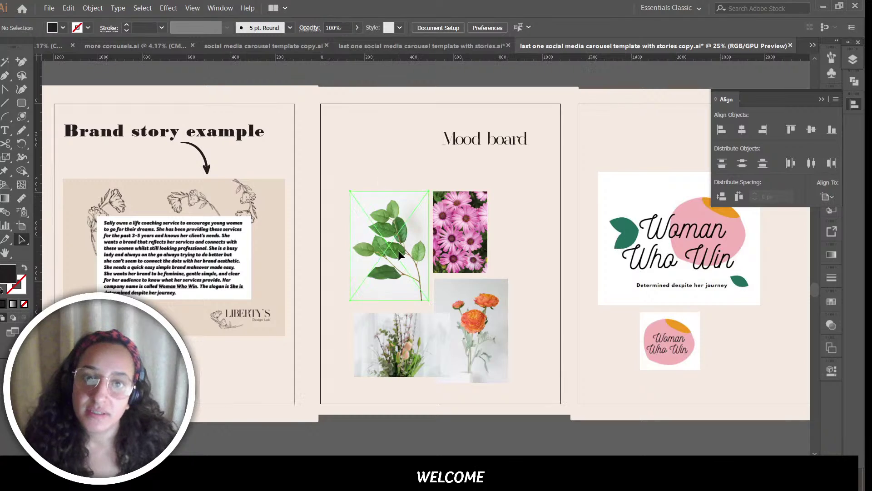
drag(401, 256, 403, 240)
mouse_move(468, 234)
mouse_down()
mouse_move(460, 226)
mouse_move(464, 231)
mouse_up()
drag(478, 302, 478, 297)
drag(407, 339, 408, 317)
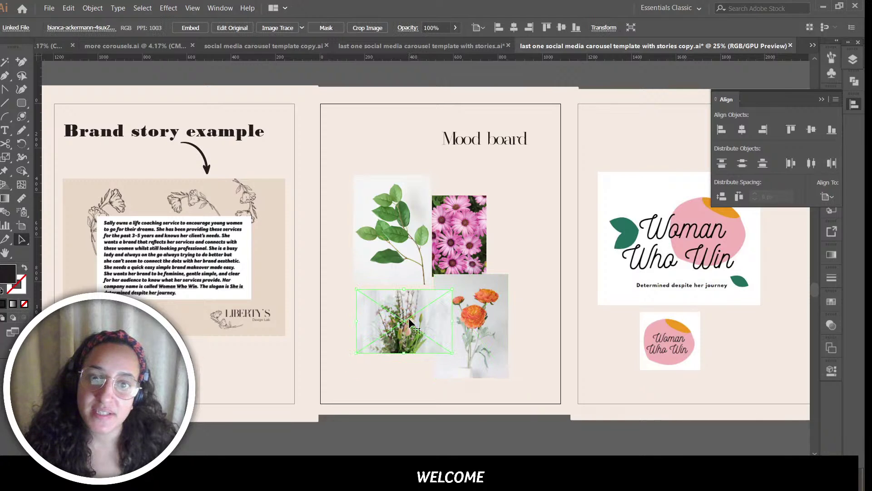
Step: Fine-tune the mood board spacing by nudging the pink flower, leaf and bouquet photos so small gaps separate them
drag(466, 246, 470, 235)
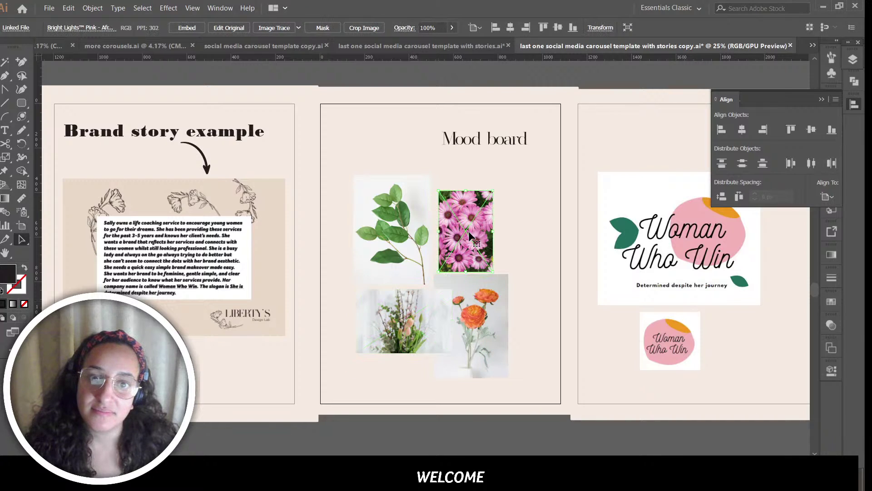
drag(415, 246, 416, 246)
click(416, 245)
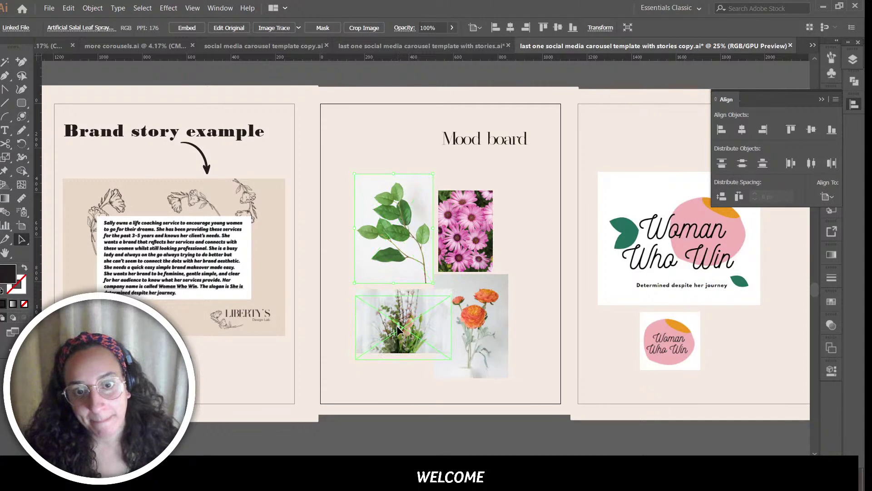
drag(398, 323, 399, 327)
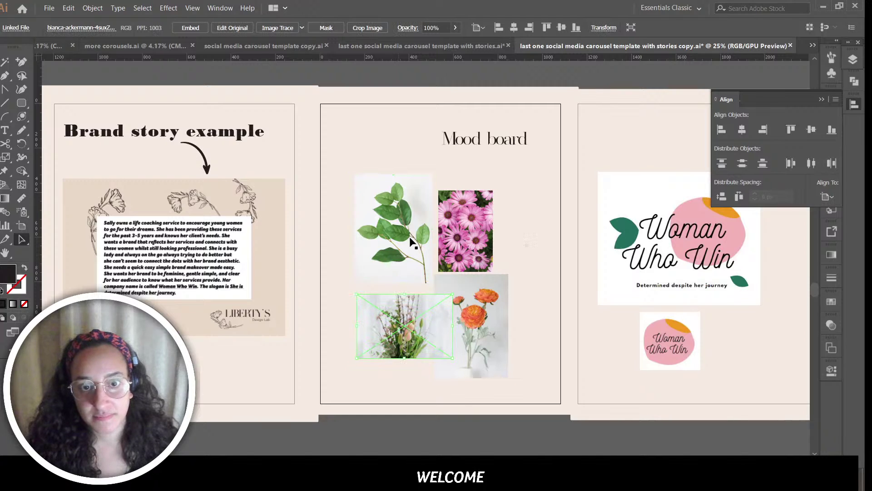
click(517, 379)
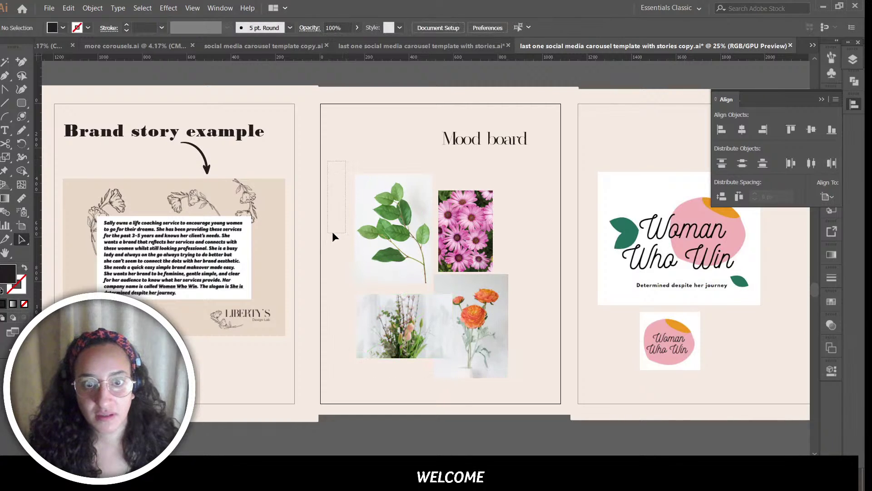
Step: Draw a rectangle over the four mood board photos and fill it with the green sampled from the logo's leaf
click(28, 105)
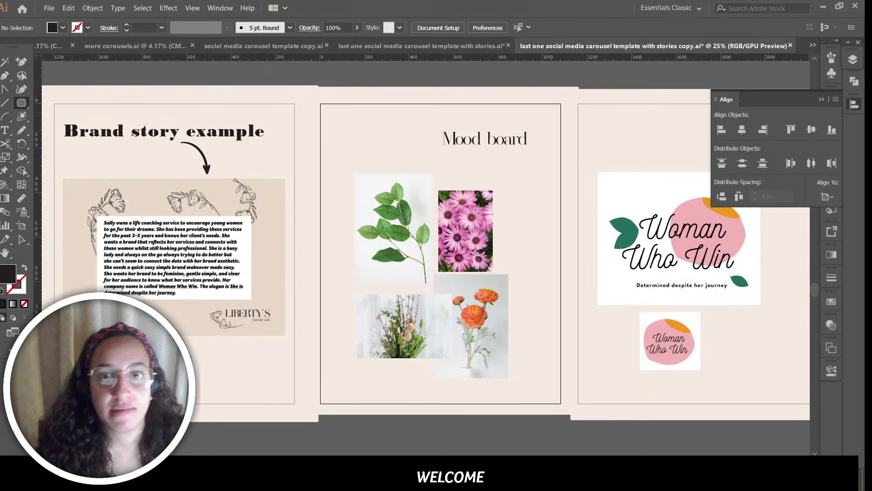
drag(347, 172, 517, 382)
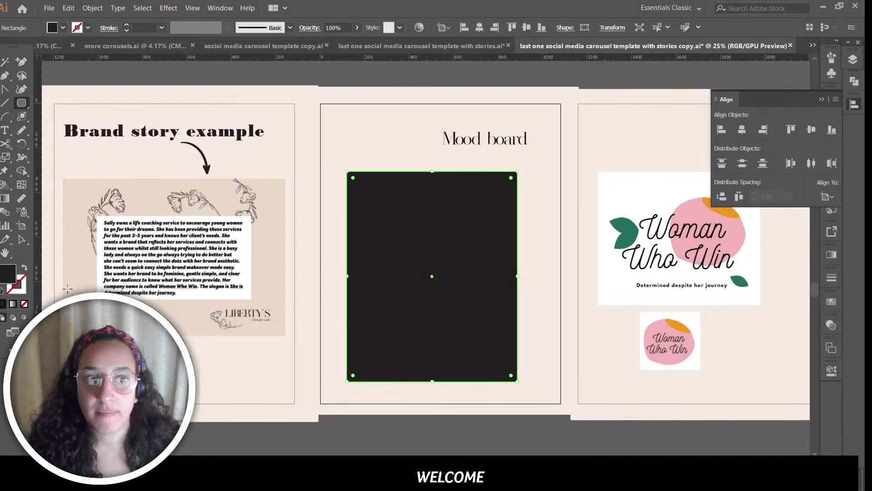
drag(20, 246, 41, 267)
click(630, 231)
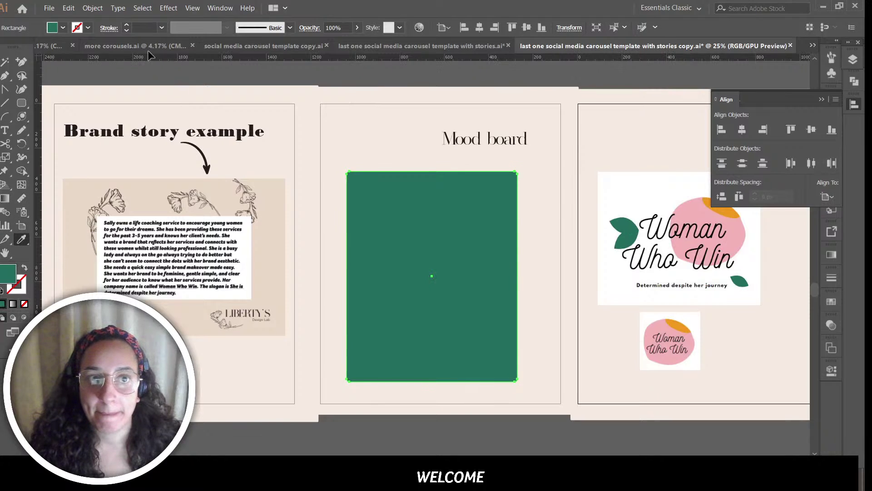
Step: Send the mood board rectangle to the back so it sits behind the photos
click(92, 7)
mouse_move(190, 29)
click(280, 63)
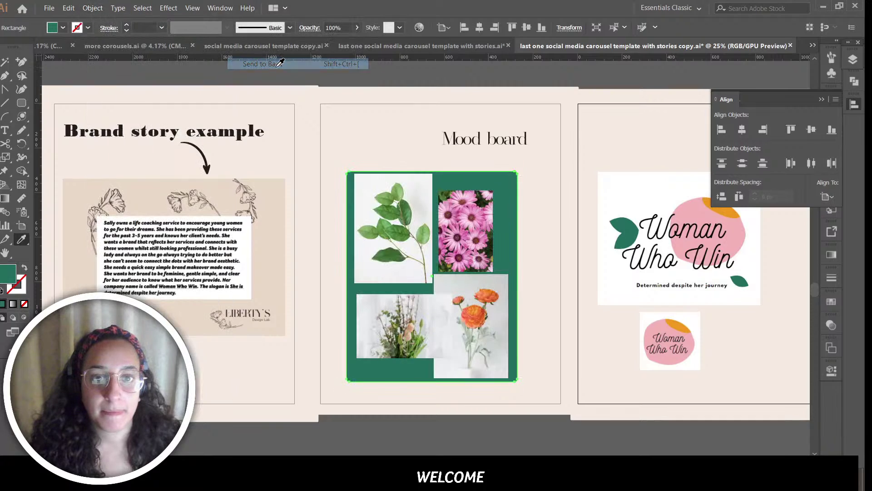
Step: Recolour the backing rectangle with the logo's pink and extend its upper edge slightly above the leaf photo
click(686, 221)
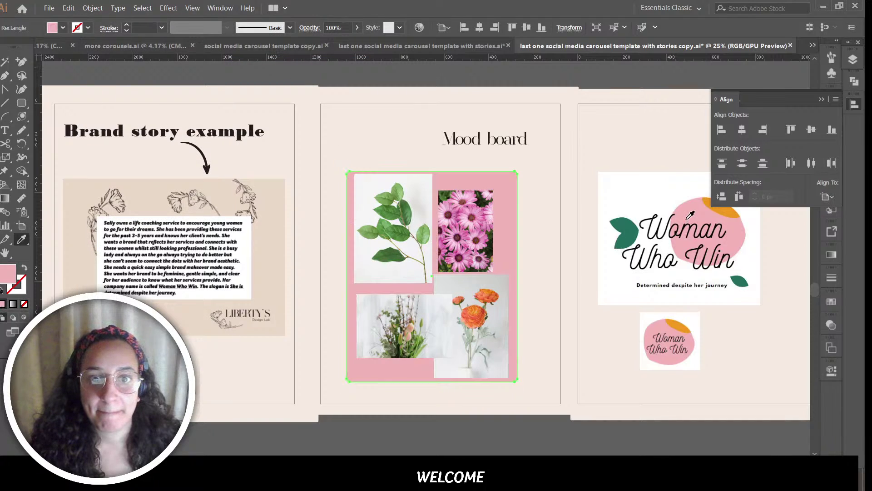
drag(23, 243, 62, 239)
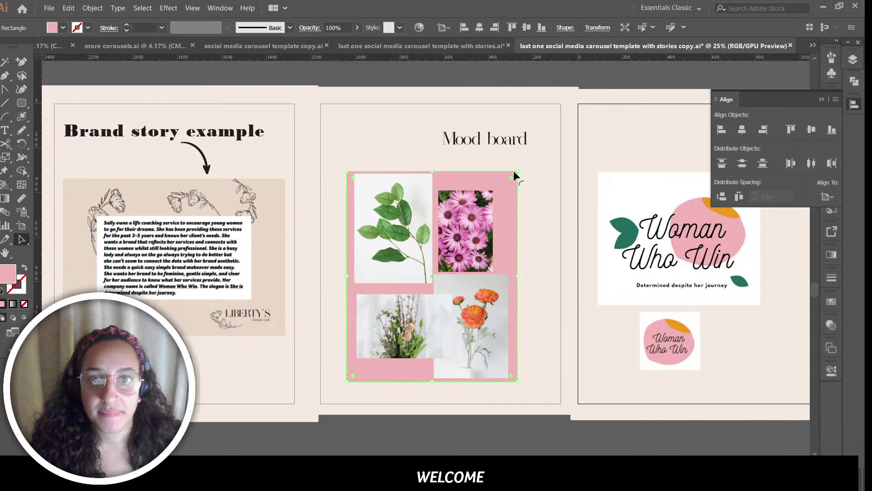
drag(435, 172, 435, 168)
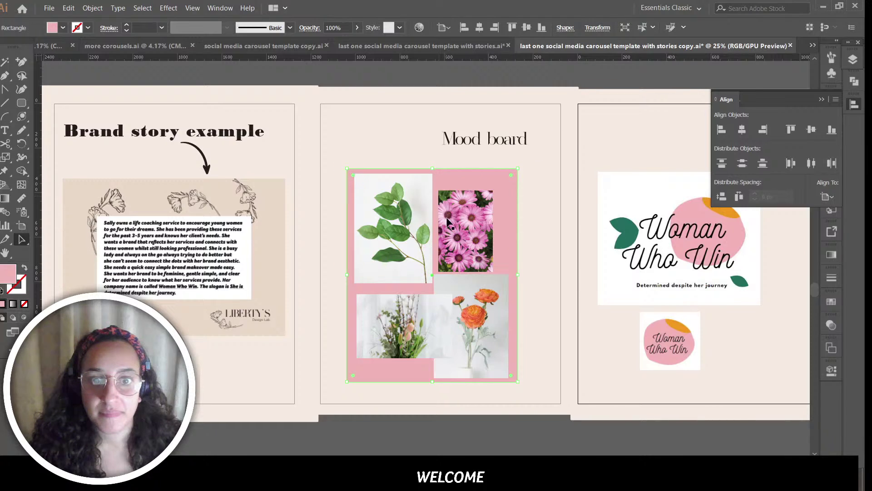
Step: Try to outline the bouquet photo with a 24 pt stroke in the logo's green
click(398, 346)
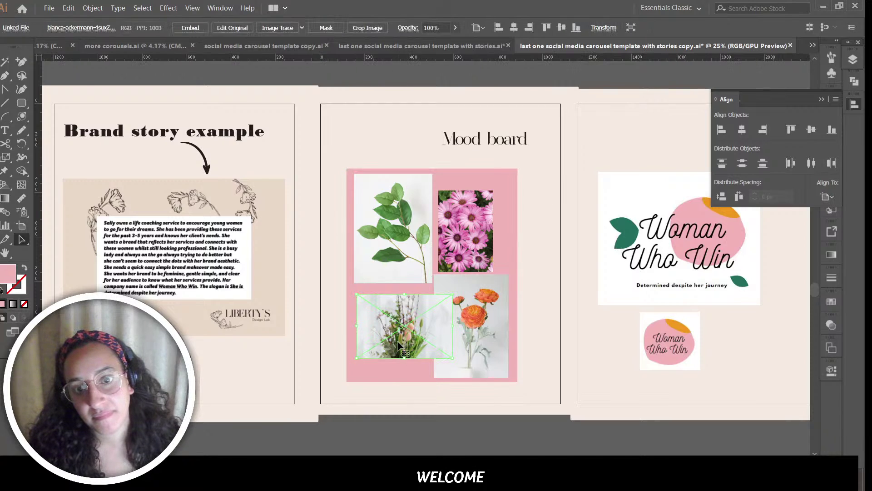
click(19, 289)
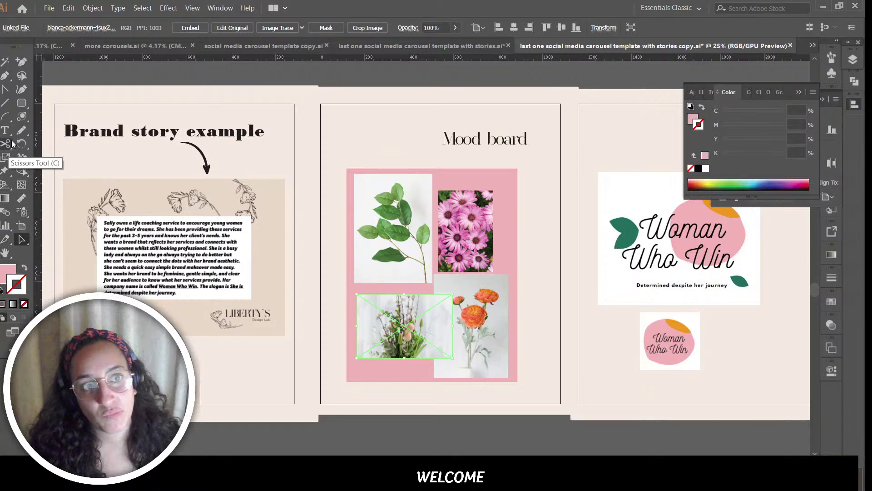
click(22, 240)
click(62, 266)
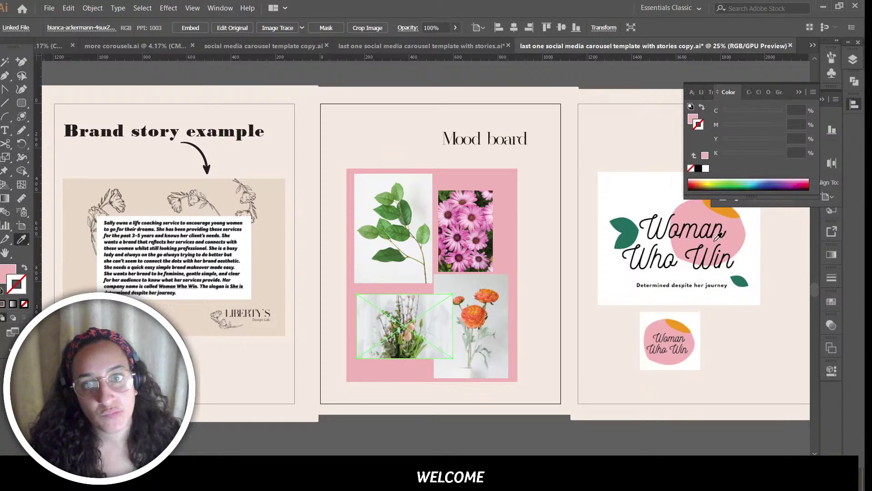
click(630, 232)
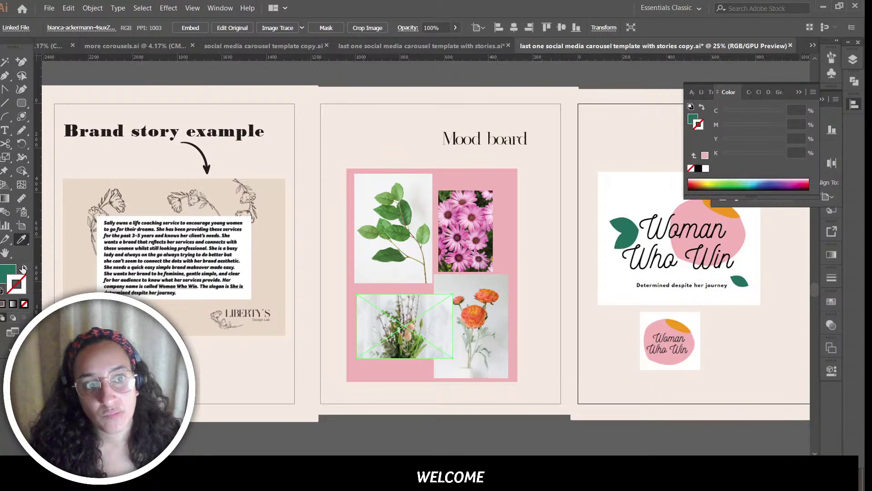
click(22, 268)
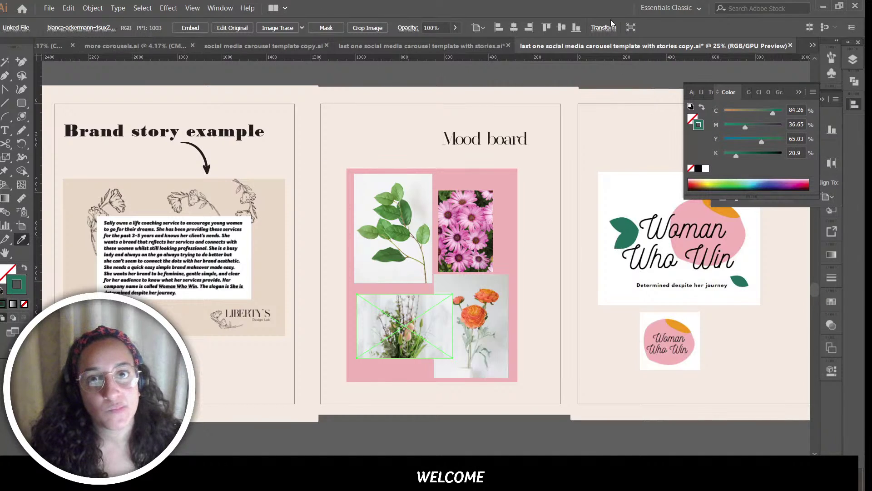
click(800, 93)
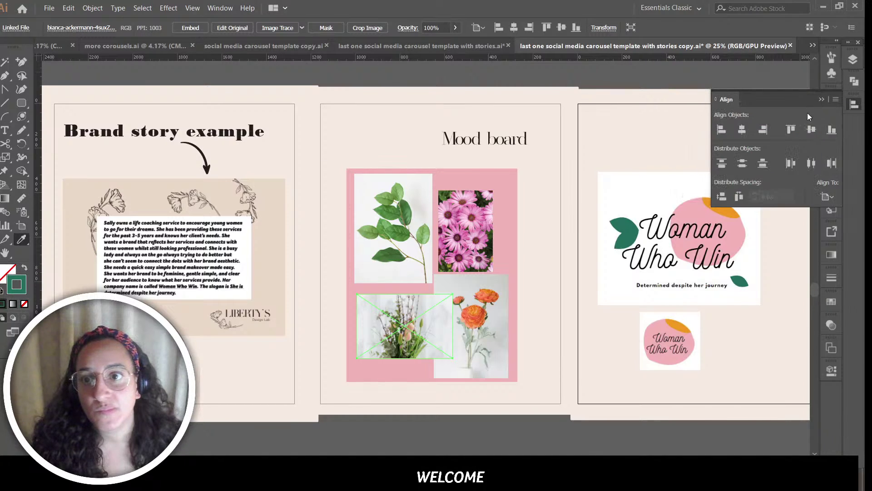
click(831, 278)
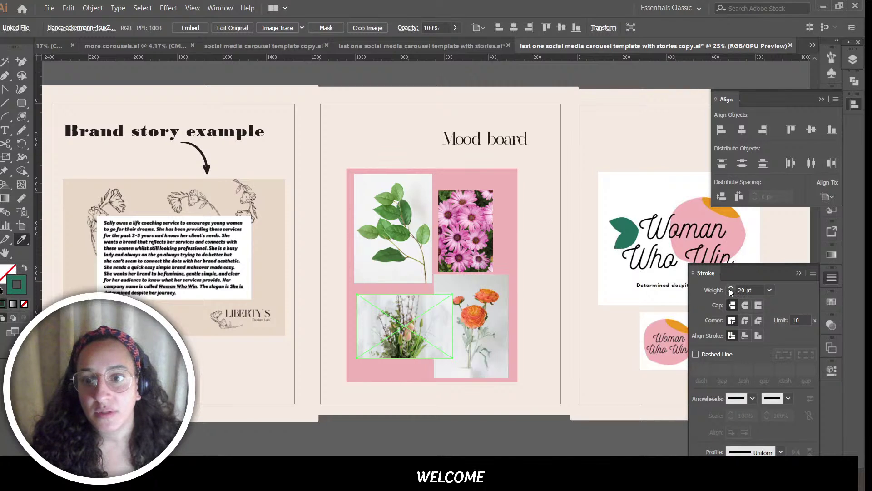
click(730, 289)
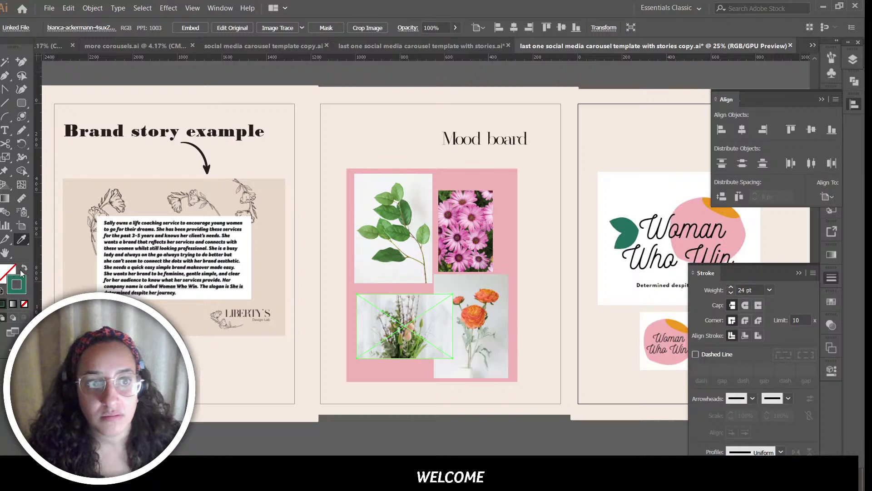
drag(15, 240, 60, 236)
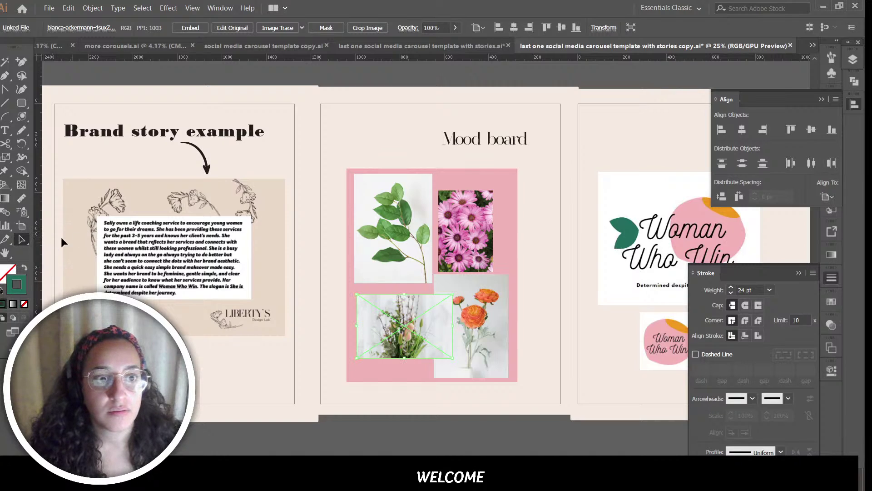
click(317, 140)
Step: Enlarge and reposition the pink flowers photo on the pink backing, and shift the bouquet photo slightly down and left
drag(476, 224, 481, 222)
drag(496, 189, 505, 182)
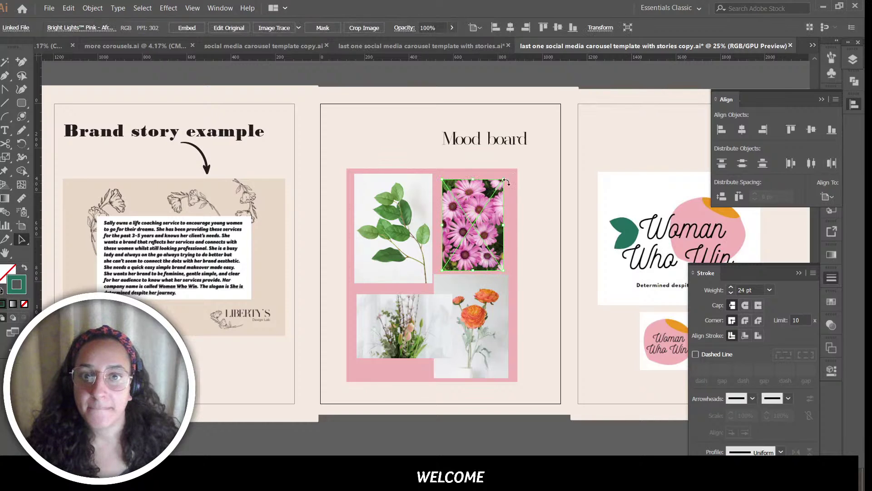
drag(482, 211, 484, 210)
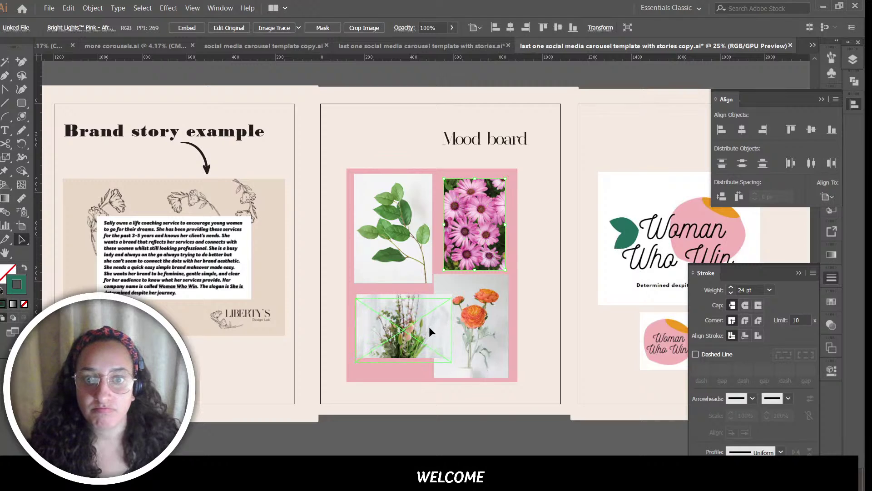
drag(430, 324, 429, 329)
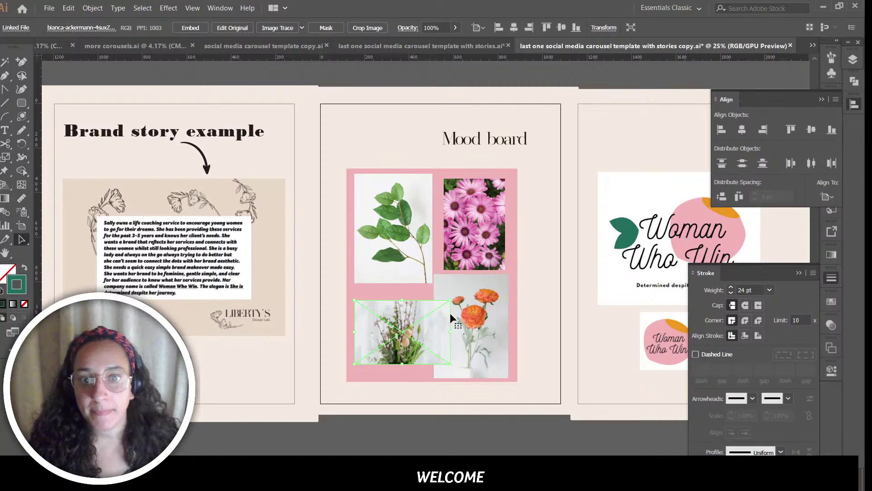
Step: Bring the orange flower photo to the front so it overlaps the bouquet photo
click(480, 324)
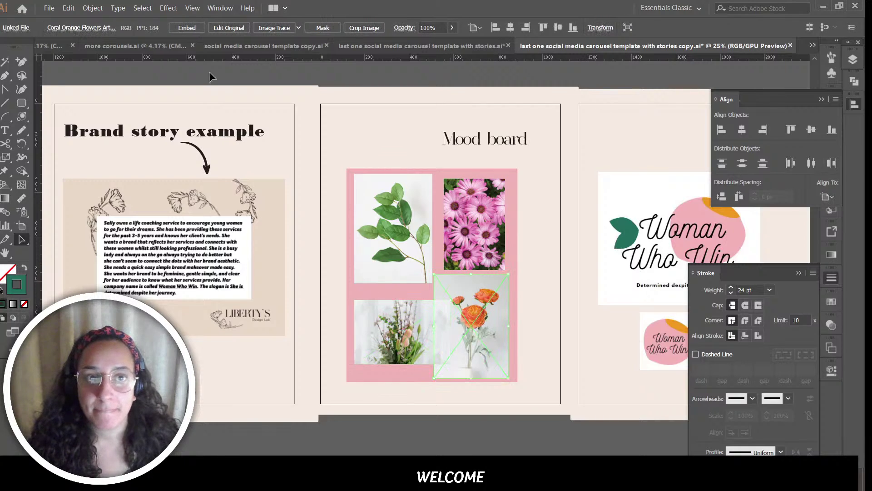
click(93, 8)
mouse_move(106, 29)
click(254, 29)
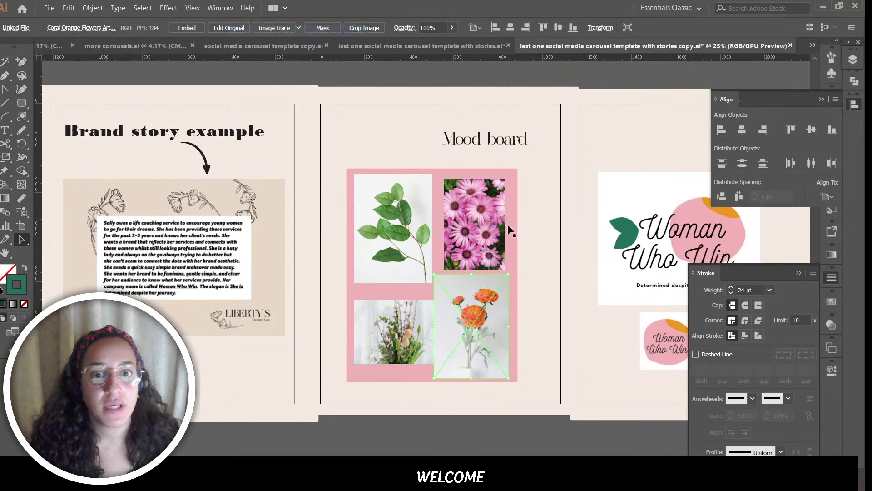
click(547, 304)
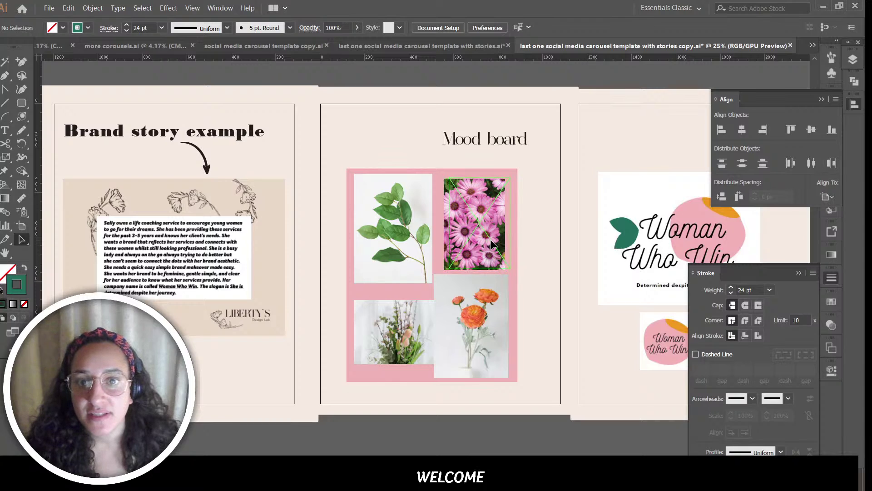
Step: Nudge the pink flowers and orange flower photos right towards the edge of the pink backing
drag(490, 239, 489, 238)
drag(496, 304, 499, 304)
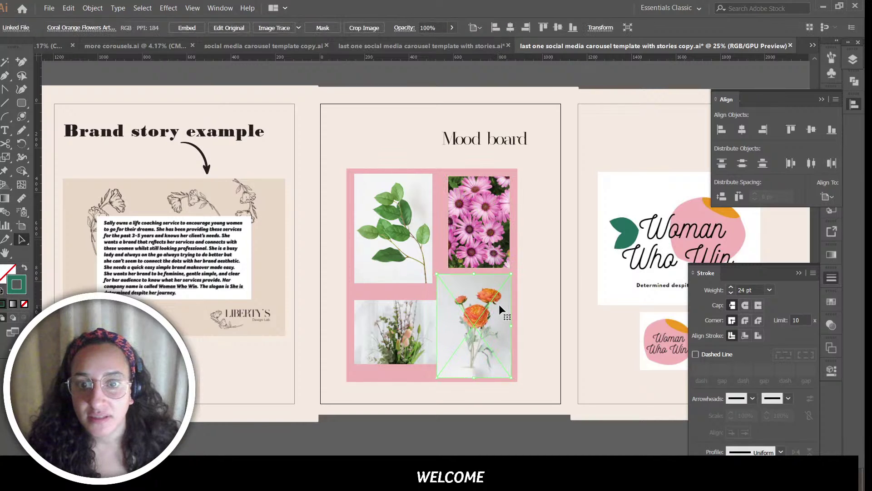
click(535, 287)
Step: Enlarge the bouquet photo proportionally, keeping it beside the orange flower photo on the pink backing
click(372, 302)
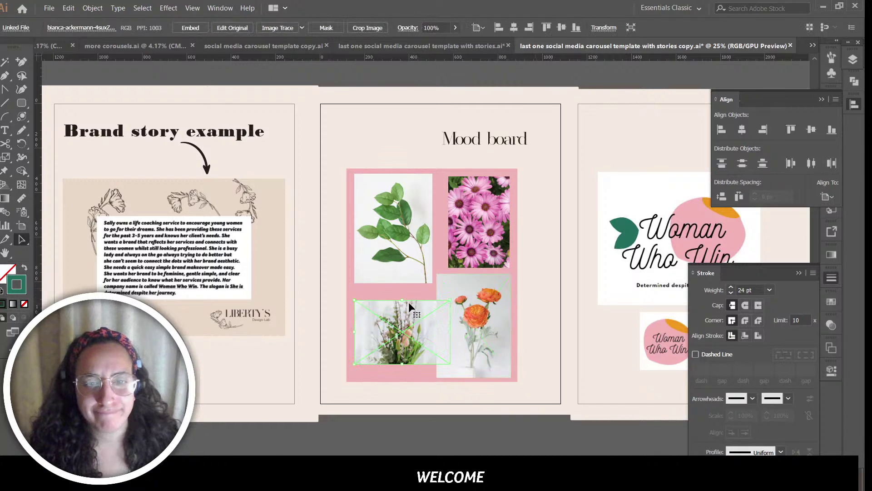
drag(406, 301, 436, 336)
key(ctrl+z)
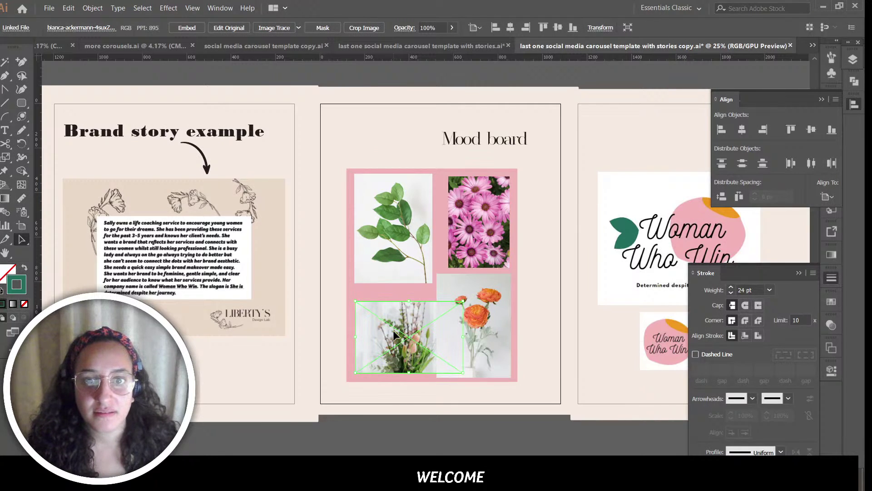
click(527, 321)
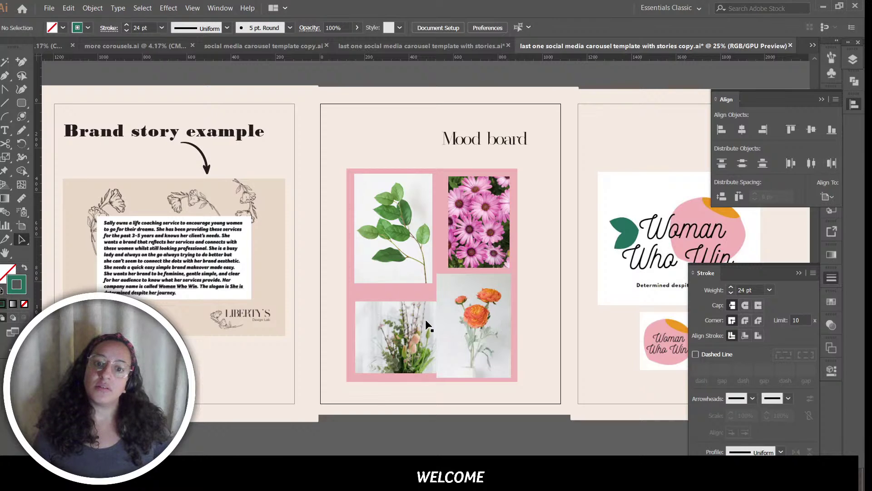
Step: Move the leaf photo right and down towards the pink flowers, and nudge the bouquet photo up slightly
click(414, 262)
drag(421, 259, 432, 257)
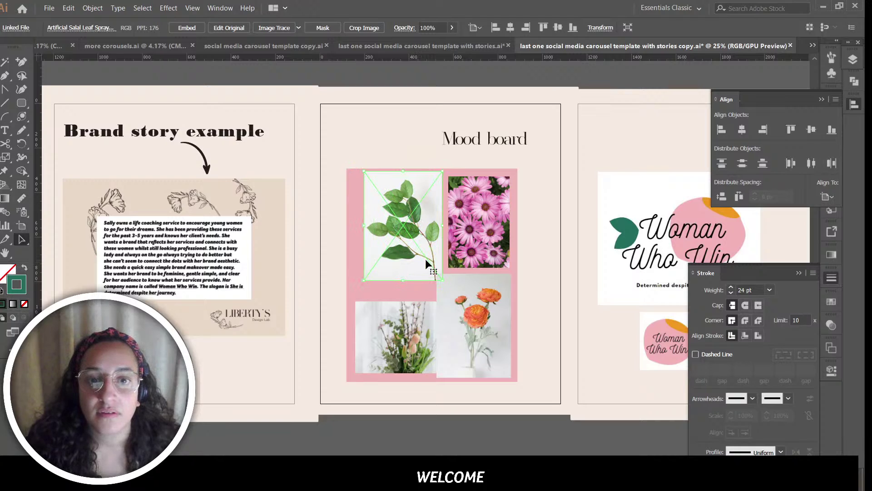
drag(405, 320, 405, 317)
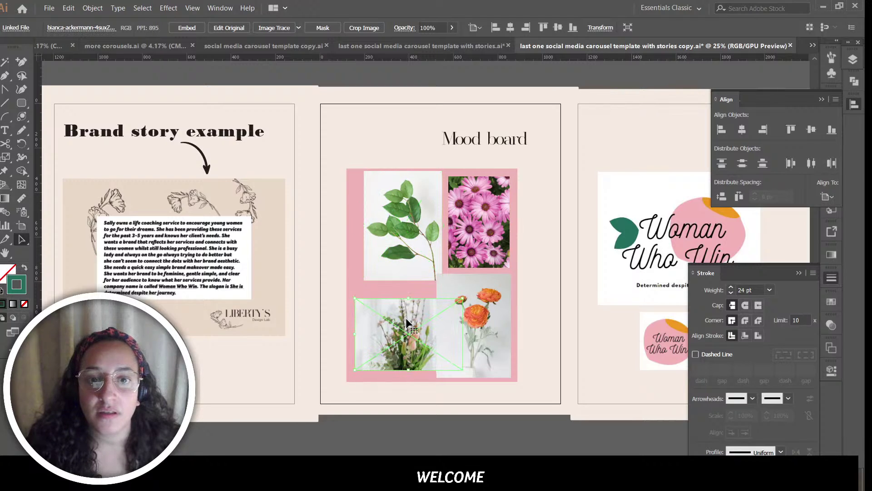
click(541, 269)
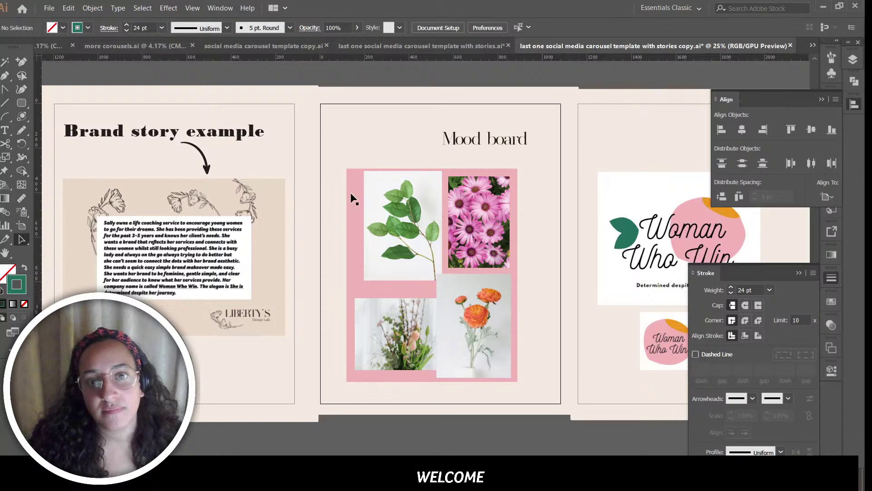
drag(399, 215, 399, 222)
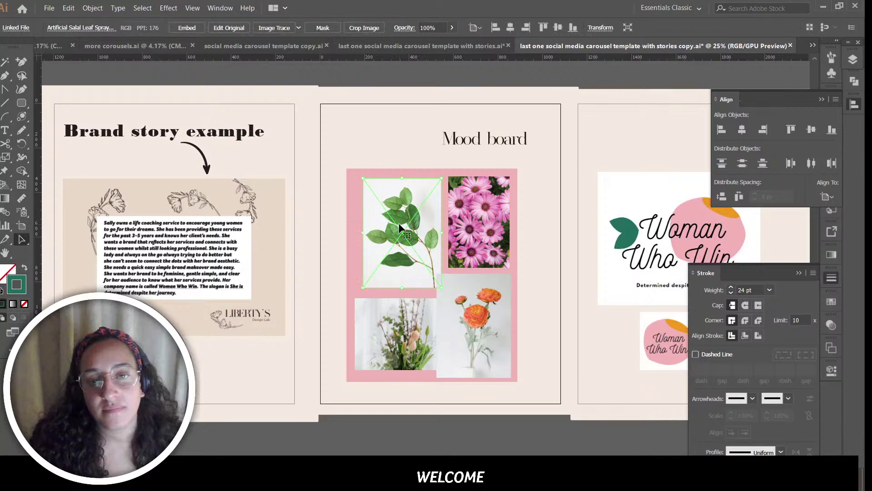
Step: Place a copy of the pink rectangle, offset up and right, behind the mood board and fill it with the logo's green
click(401, 169)
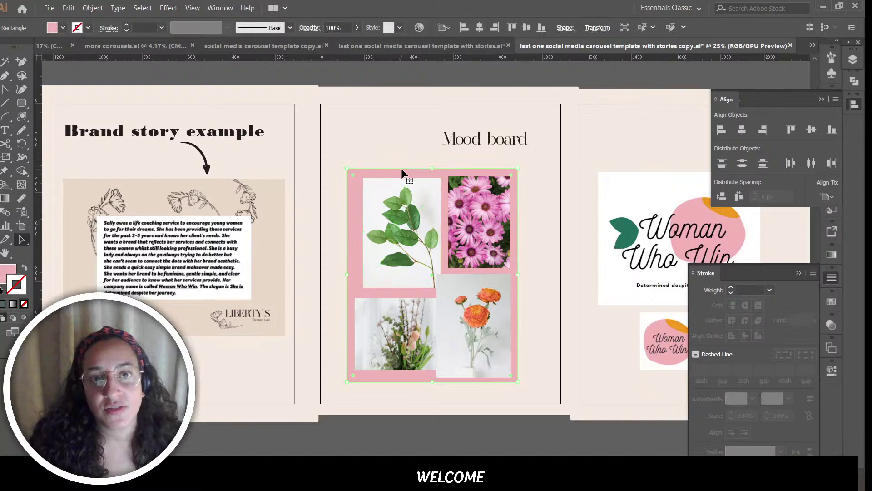
drag(400, 177, 428, 171)
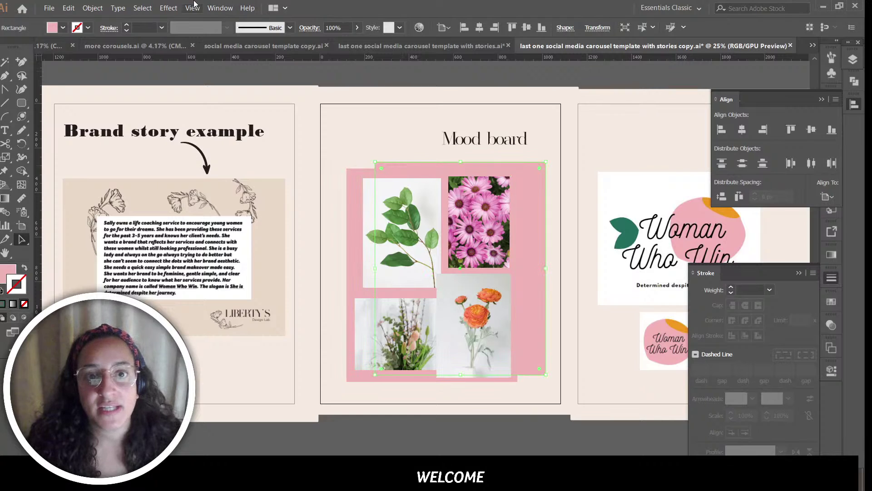
click(88, 11)
mouse_move(109, 30)
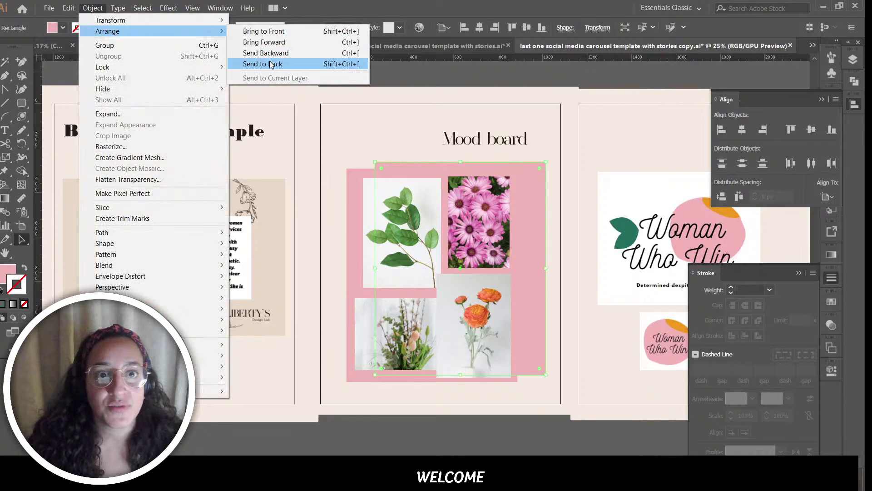
click(247, 64)
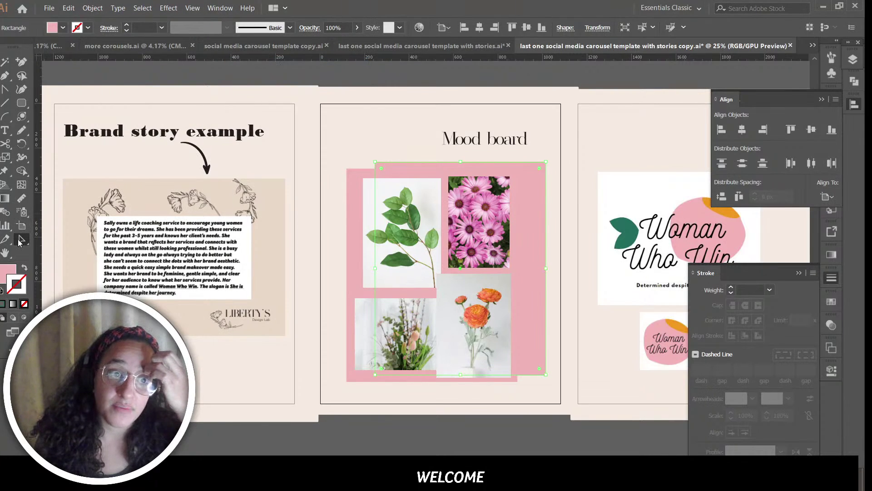
drag(20, 242, 54, 249)
click(635, 231)
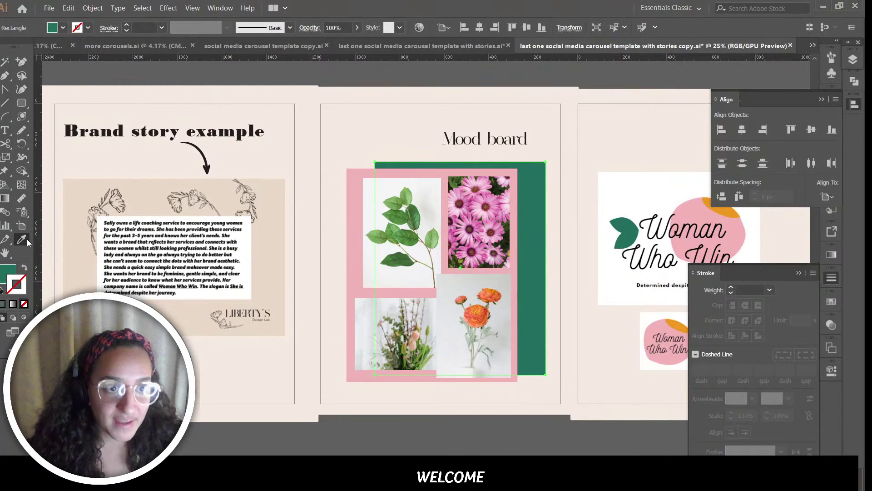
Step: Move the green rectangle left so it sits closer behind the pink mood board backing, offset slightly up and right
drag(26, 239, 50, 239)
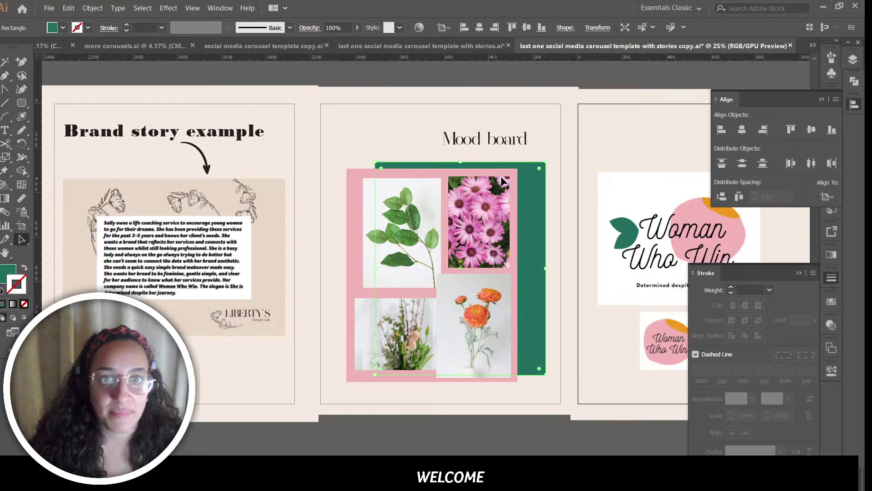
mouse_move(530, 186)
mouse_down()
mouse_move(520, 185)
mouse_move(521, 192)
mouse_up()
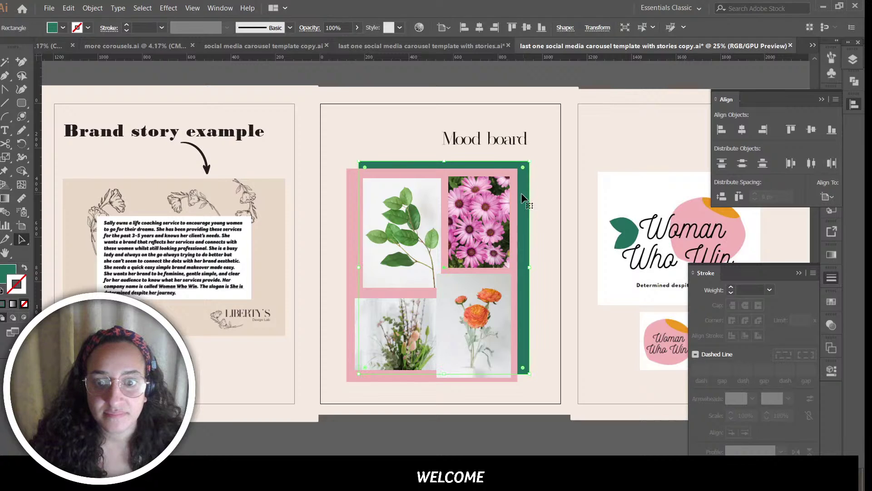
click(546, 257)
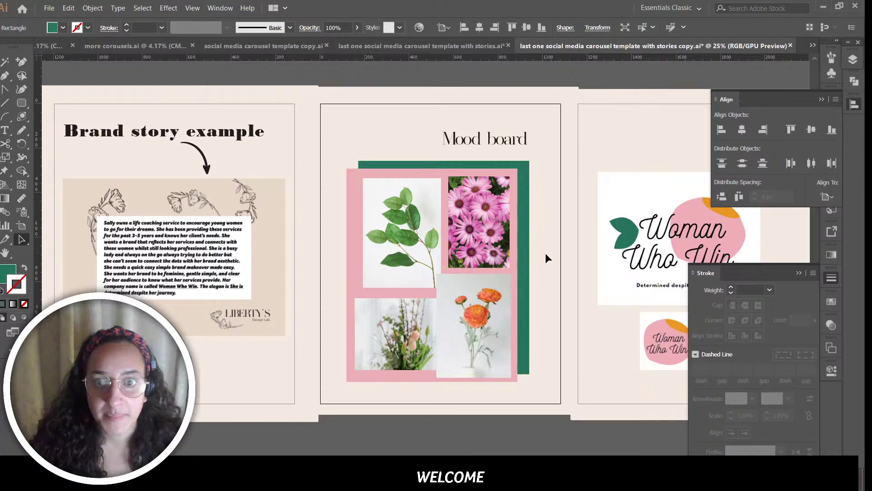
Step: Move the "Mood board" heading up above the photo collage and centre it horizontally on the slide
click(482, 141)
drag(480, 139, 439, 129)
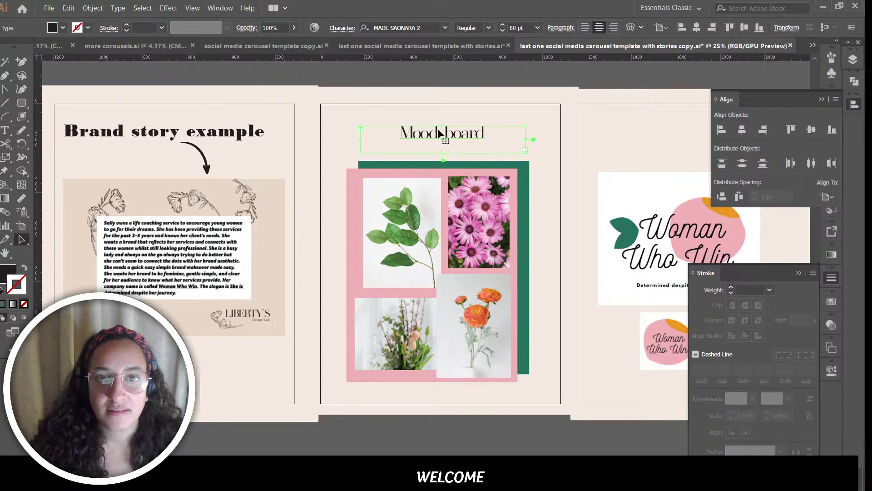
click(697, 28)
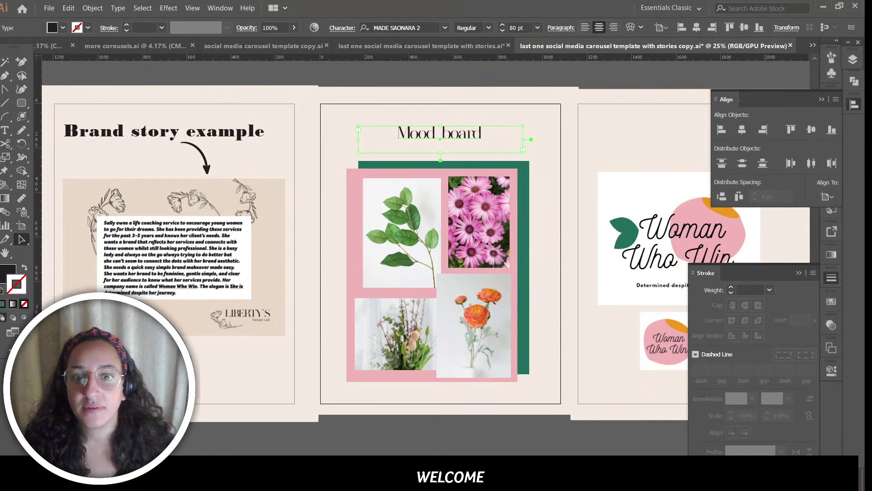
Step: Move the "Brand logo" heading up on its slide and centre it horizontally
scroll(562, 181, right, 5)
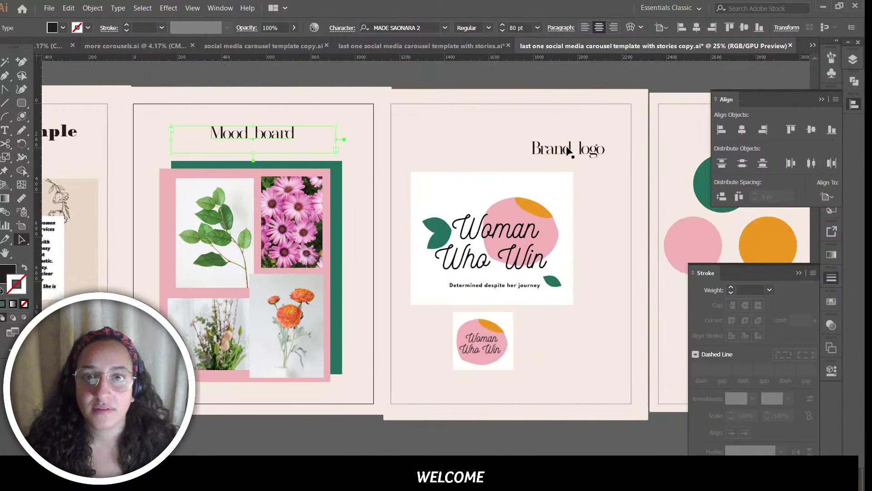
drag(568, 151, 507, 136)
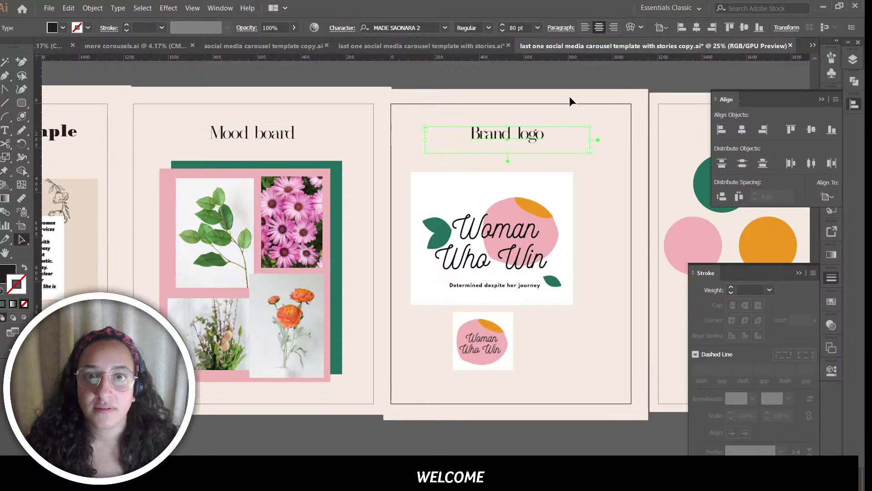
click(696, 27)
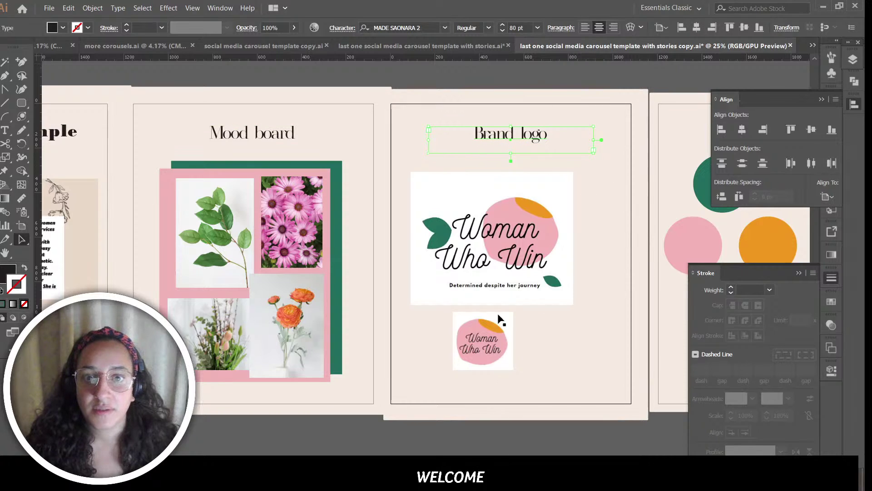
Step: Centre the large and small Woman Who Win logo images horizontally on the Brand logo slide
drag(400, 223, 473, 322)
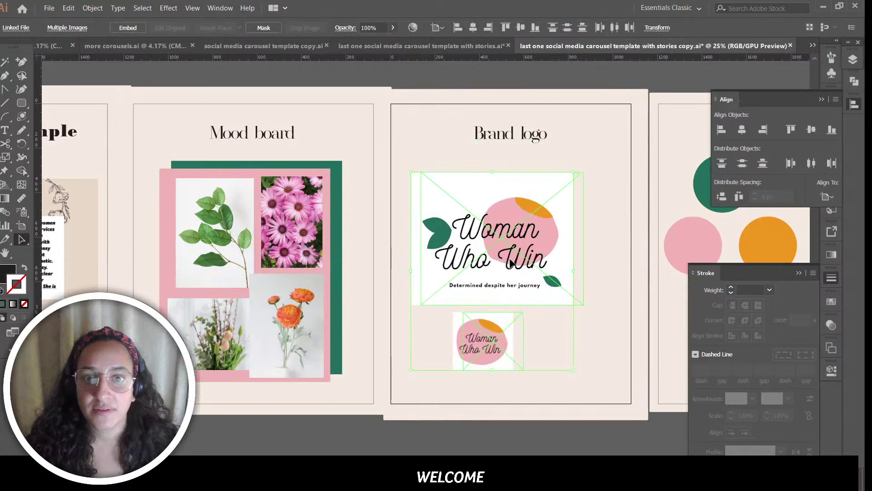
drag(510, 261, 518, 260)
click(743, 129)
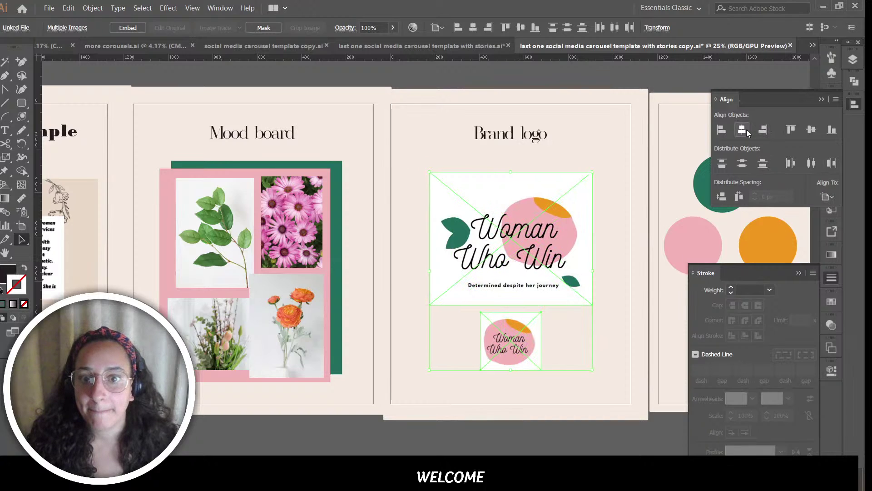
click(610, 299)
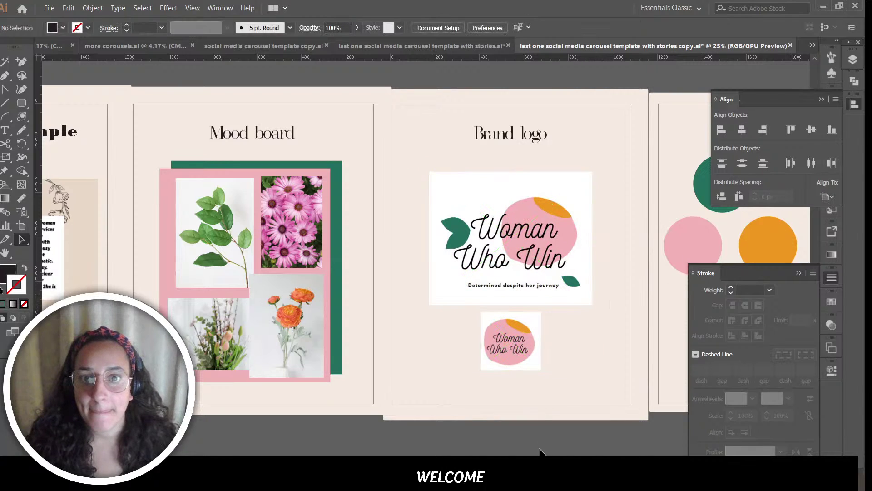
Step: Enlarge the orange, pink and green circles on the Colors slide proportionally to matching, overlapping large circles
drag(535, 474, 558, 474)
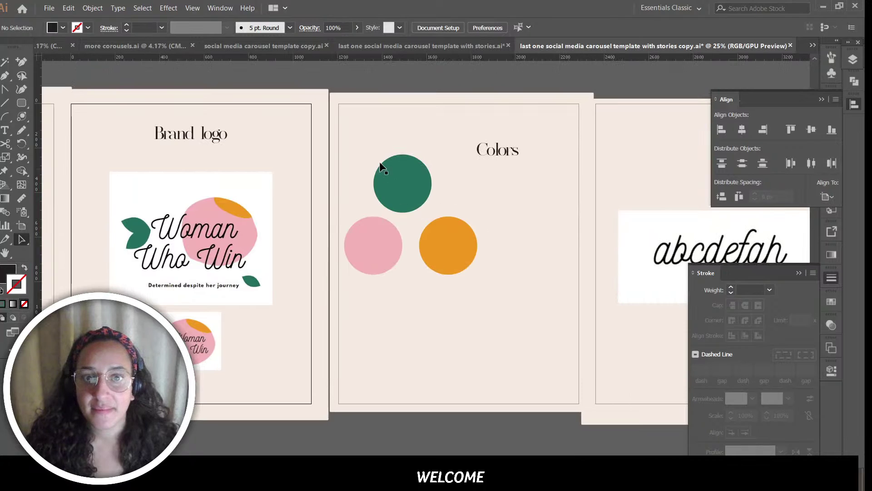
click(381, 250)
drag(443, 249, 548, 334)
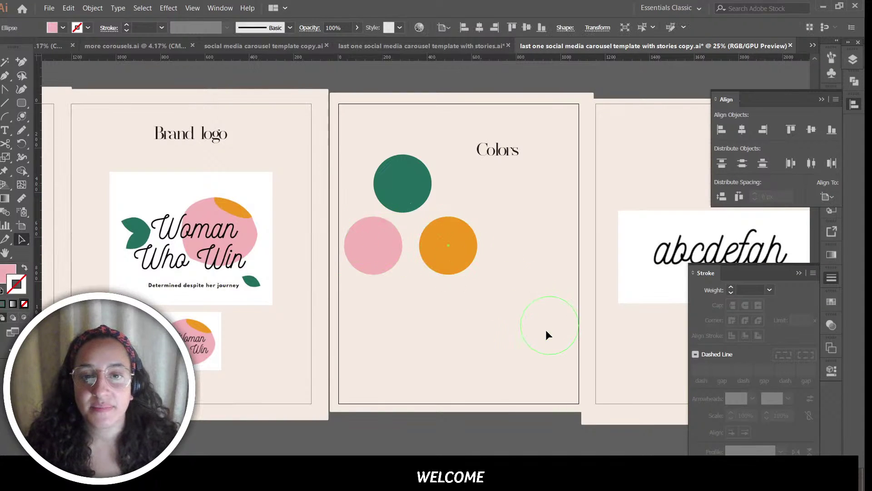
drag(521, 296, 445, 221)
click(387, 268)
drag(402, 273, 477, 349)
click(410, 183)
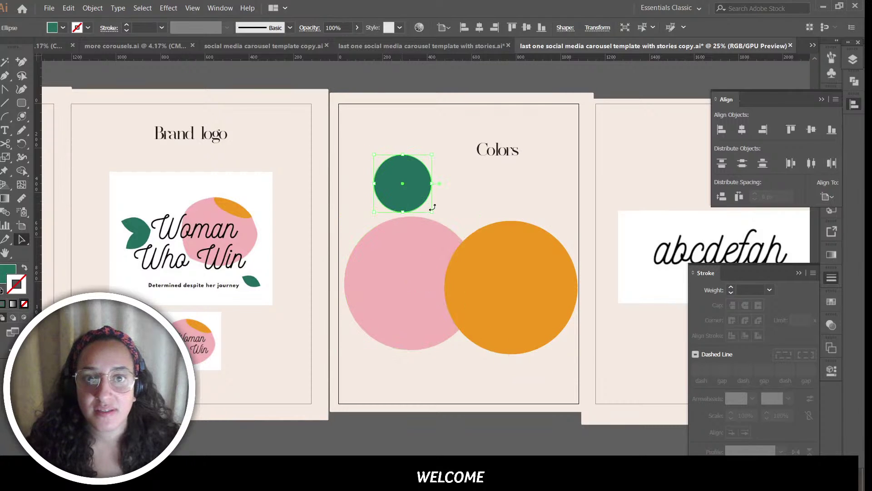
drag(432, 212, 506, 287)
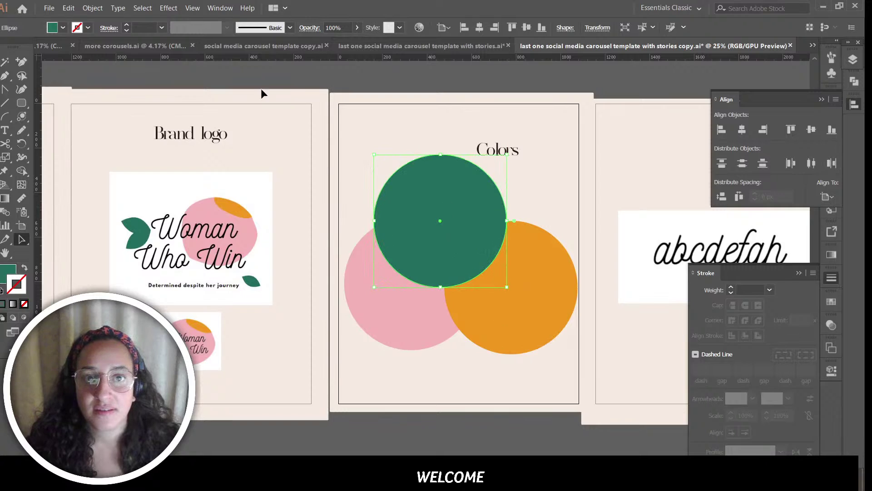
Step: Send the green circle behind the pink and orange circles and shift it slightly right and down
click(92, 7)
mouse_move(111, 30)
click(273, 64)
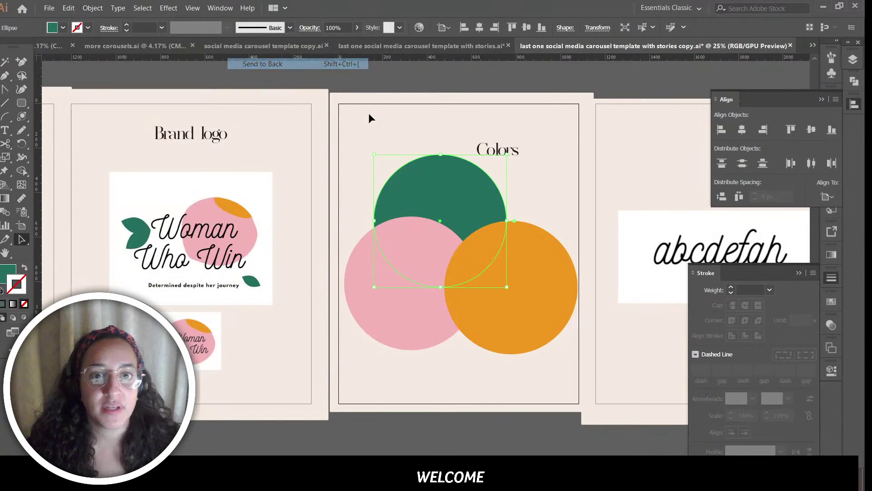
drag(455, 203, 474, 204)
key(ctrl+shift+a)
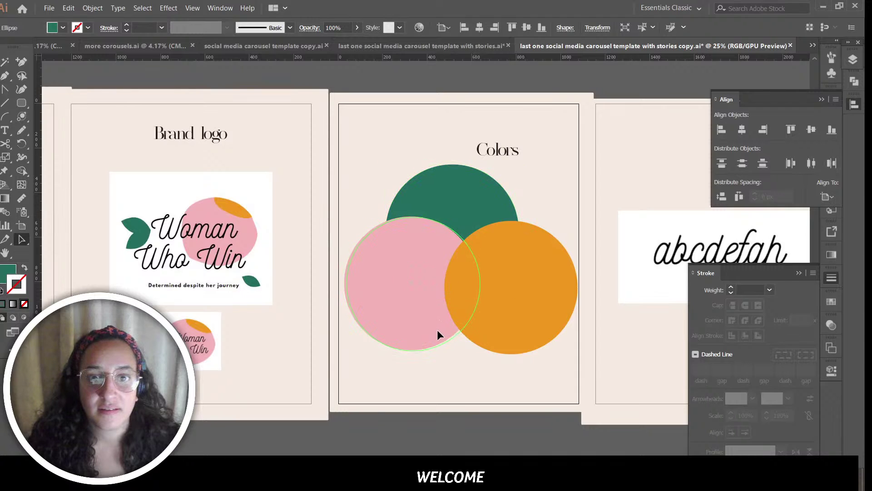
Step: Arrange the circles with green and orange above pink, and move the "Colors" heading up to the slide's centre above them
drag(437, 330, 440, 339)
drag(369, 201, 543, 259)
drag(494, 272, 492, 277)
click(600, 190)
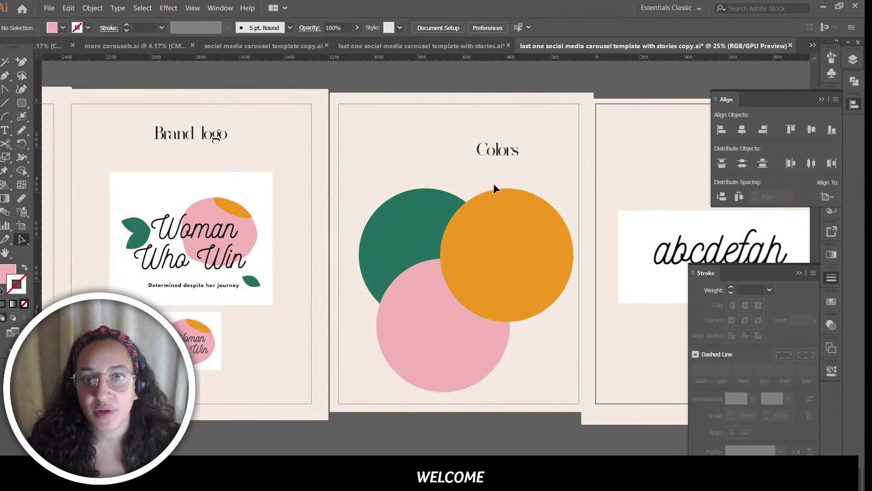
drag(492, 151, 459, 131)
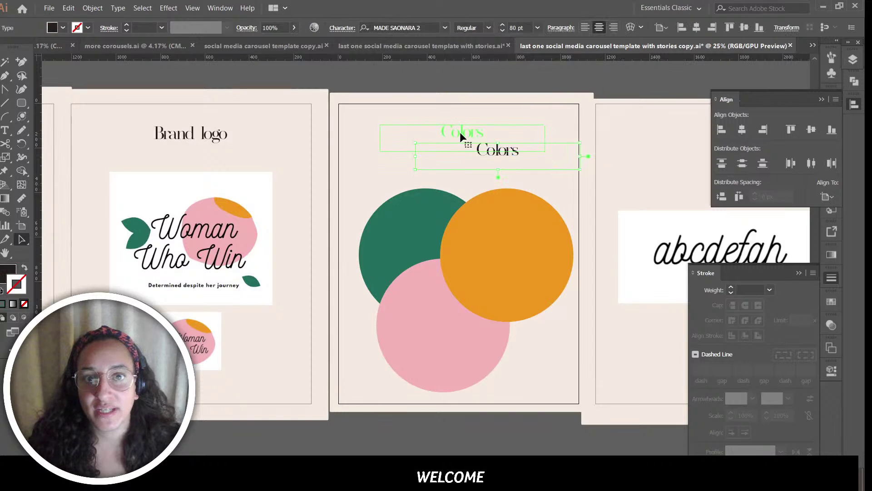
click(516, 173)
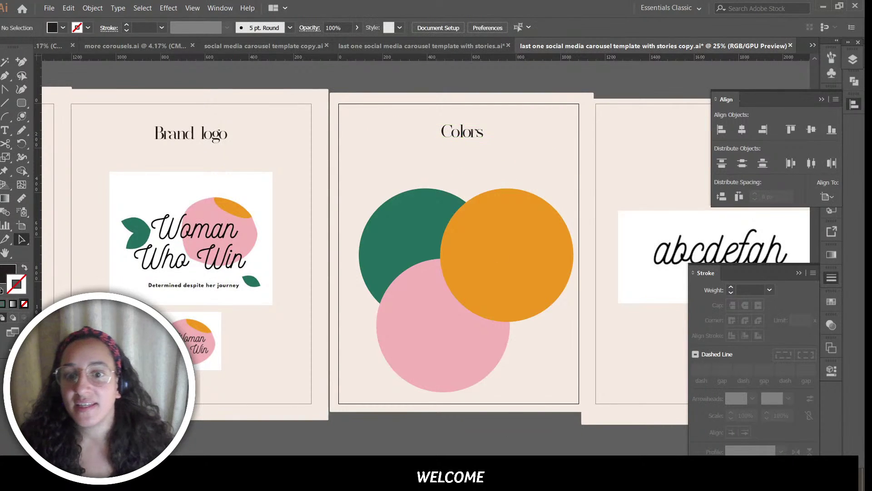
Step: On the House fonts slide, move the font sample image down slightly and the heading left and up above it
scroll(503, 436, right, 1)
scroll(436, 254, right, 5)
click(439, 231)
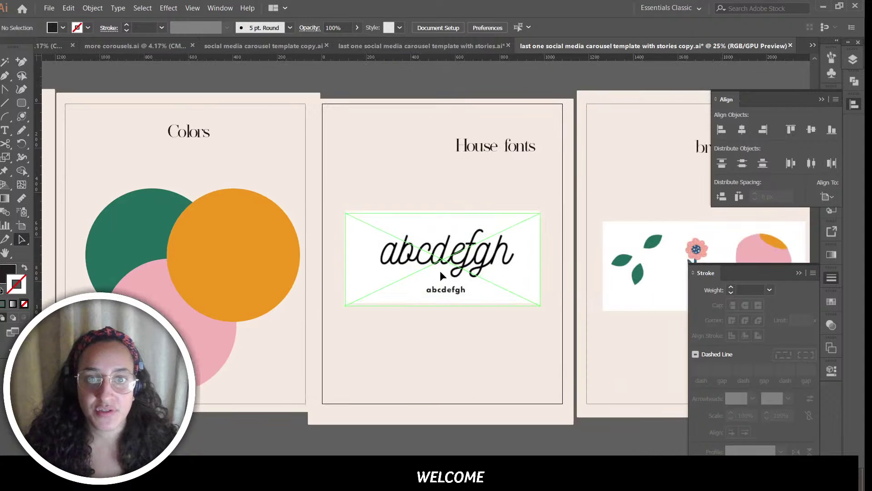
drag(438, 232, 439, 246)
drag(487, 144, 449, 133)
click(541, 363)
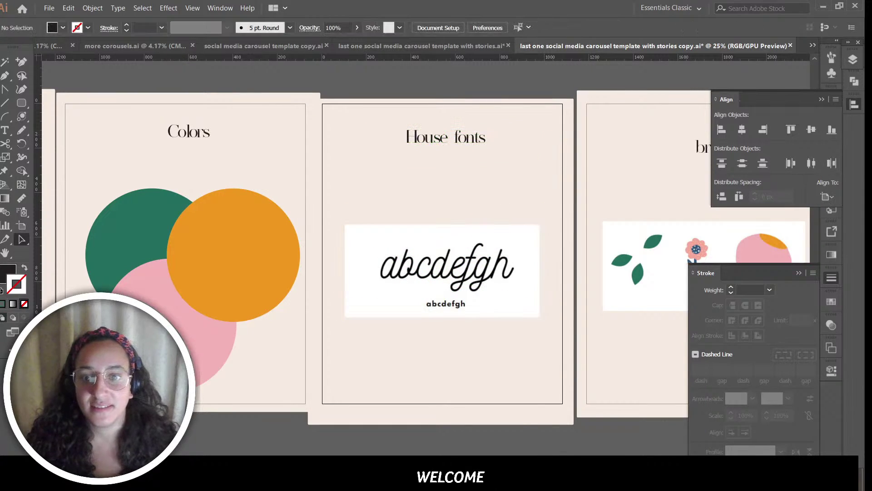
Step: Move the "brand elements" heading up and left above the illustrations and retype it as "Brand Elements"
scroll(544, 368, right, 6)
drag(464, 145, 431, 135)
double_click(398, 139)
key(ctrl+a)
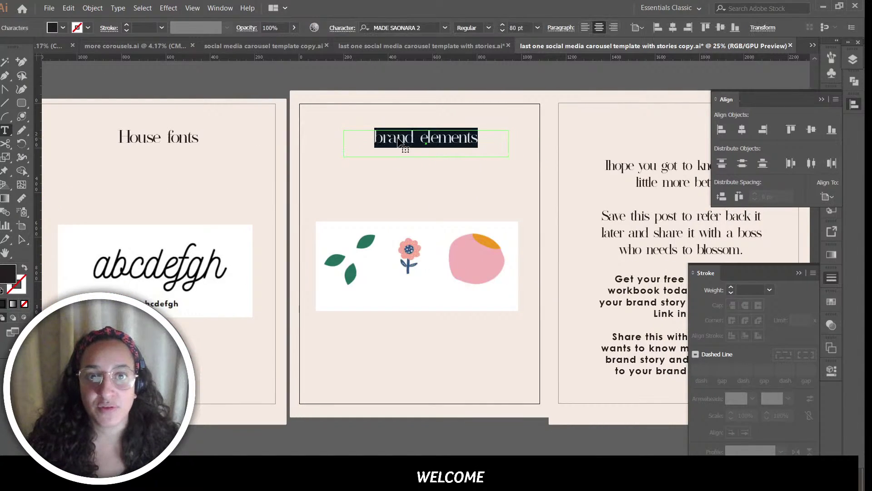
key(Caps_Lock)
text(Brand elements)
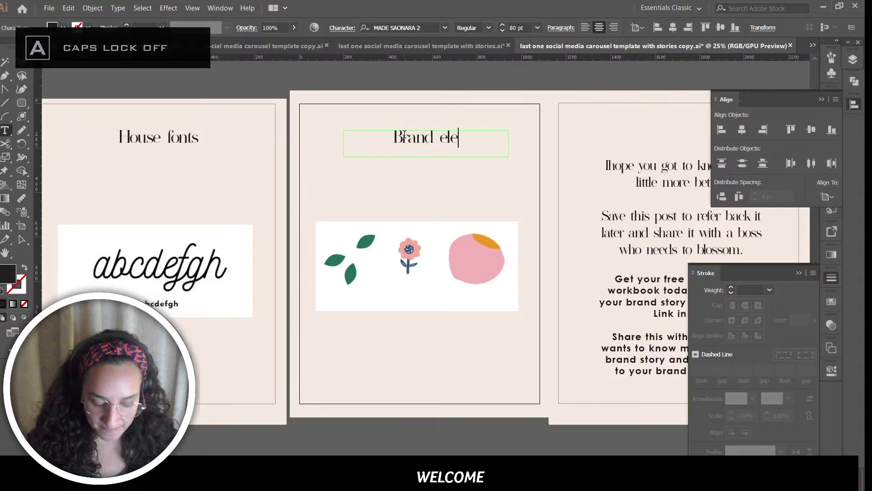
key(BackSpace)
key(BackSpace)
key(BackSpace)
key(BackSpace)
key(BackSpace)
key(BackSpace)
key(BackSpace)
key(BackSpace)
key(BackSpace)
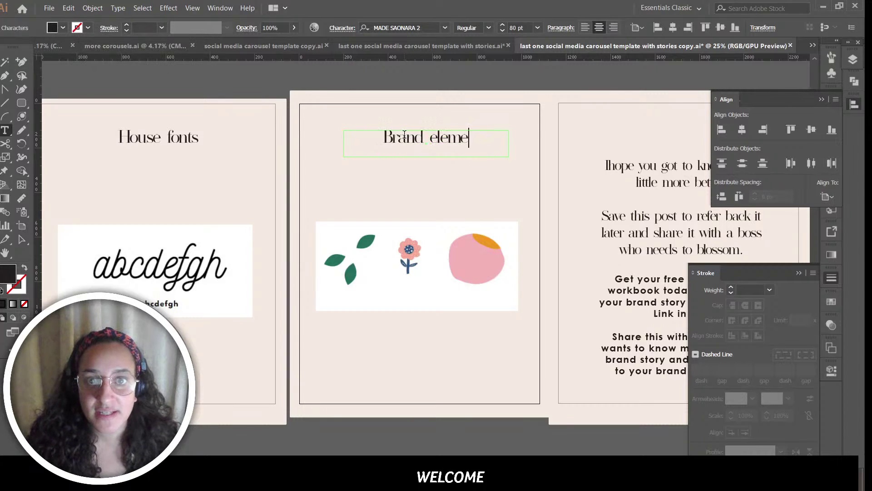
key(Caps_Lock)
text(E)
key(Caps_Lock)
text(le)
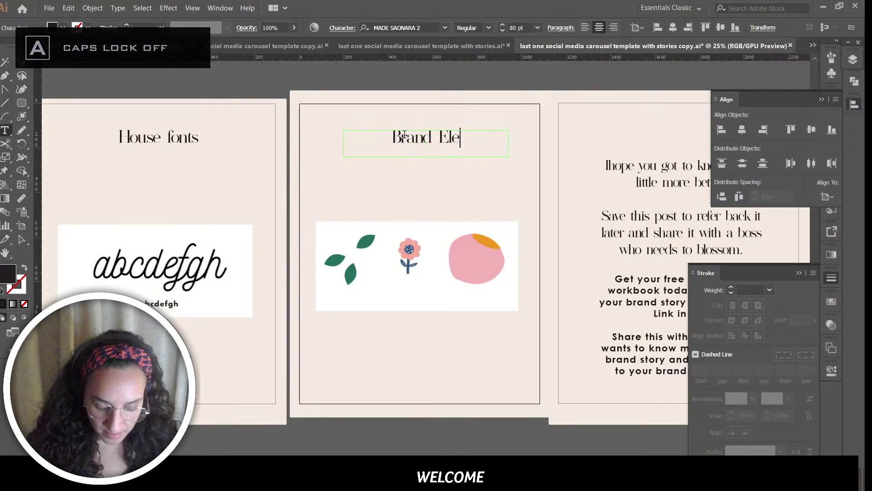
text(ments)
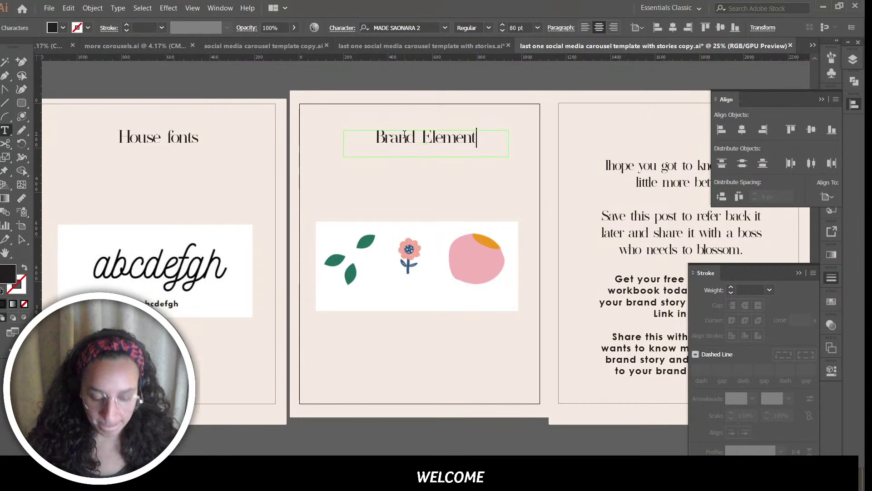
click(16, 240)
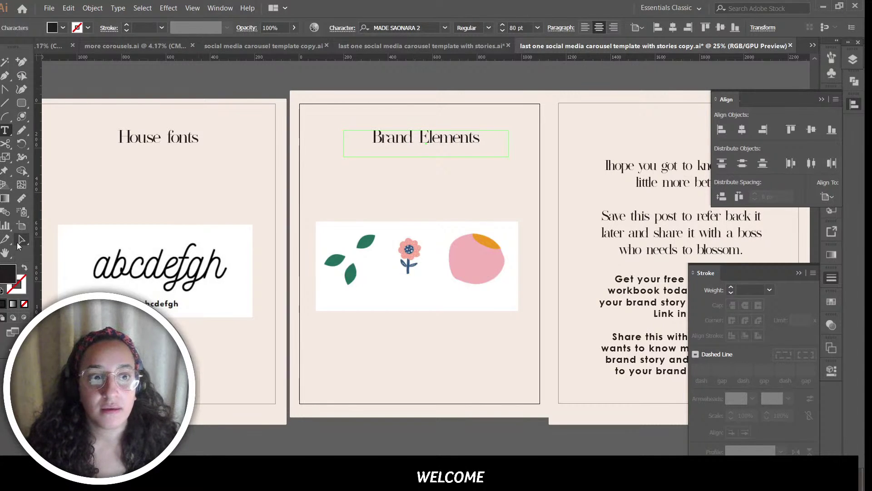
click(458, 358)
Step: Move the text block on the closing slide up towards the frame's upper edge
scroll(617, 391, right, 5)
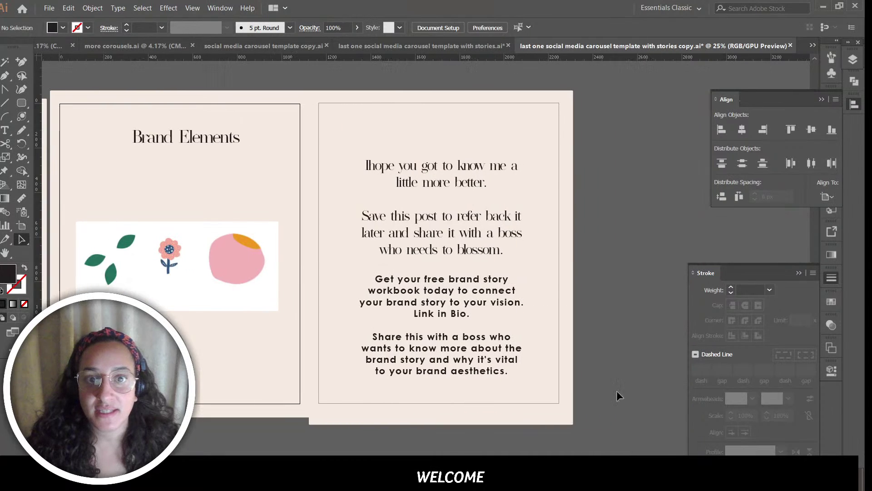
drag(460, 185, 455, 161)
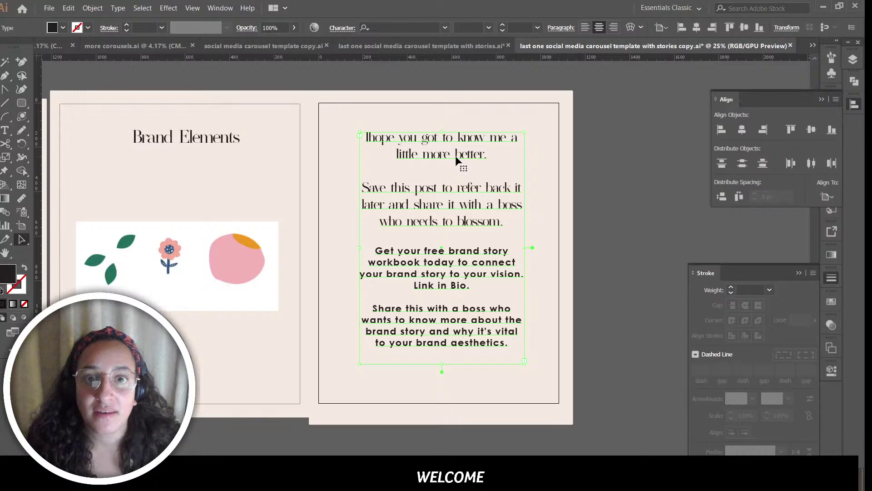
click(572, 168)
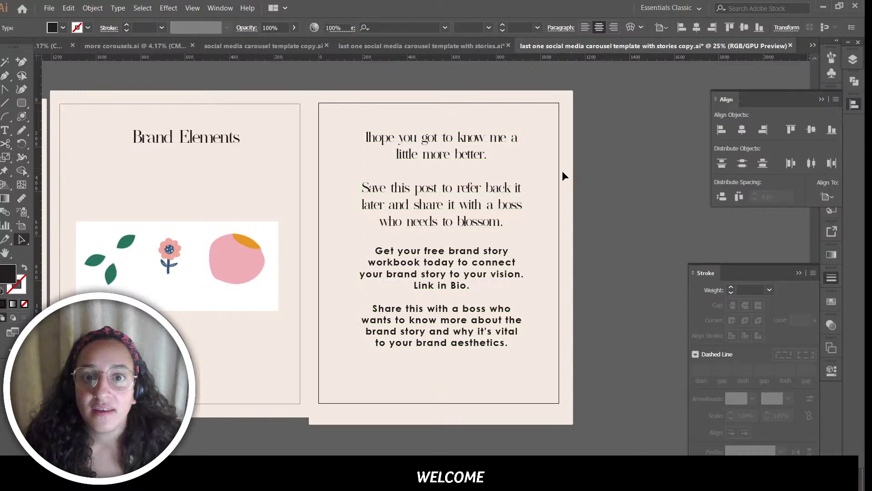
Step: Change the closing slide's first sentence to read "know me and my brand look a little more better"
double_click(503, 137)
triple_click(506, 137)
click(518, 138)
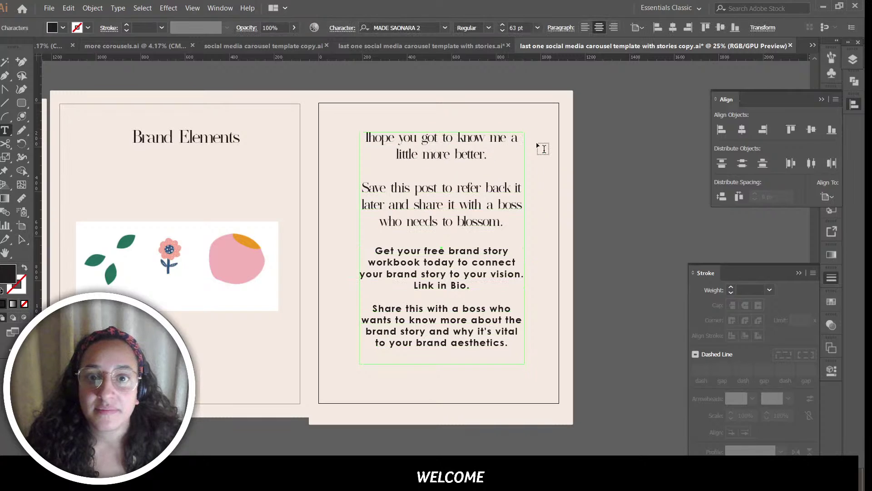
text(nd m)
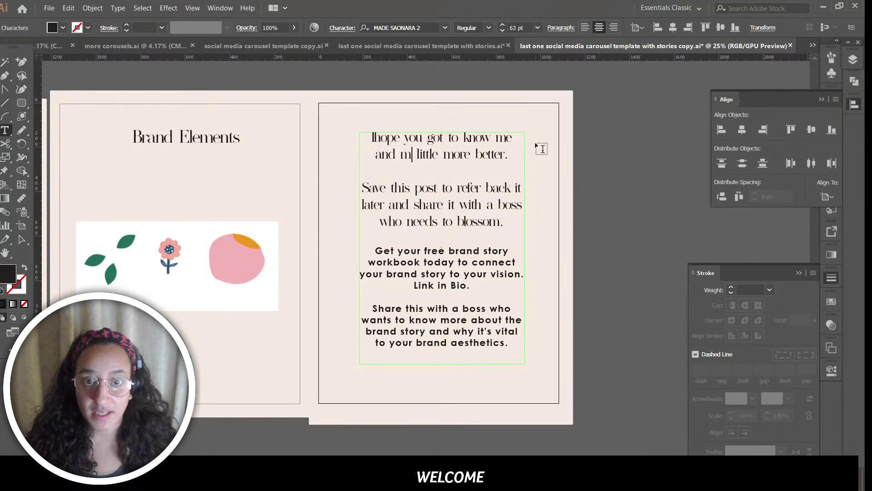
text(y brand look)
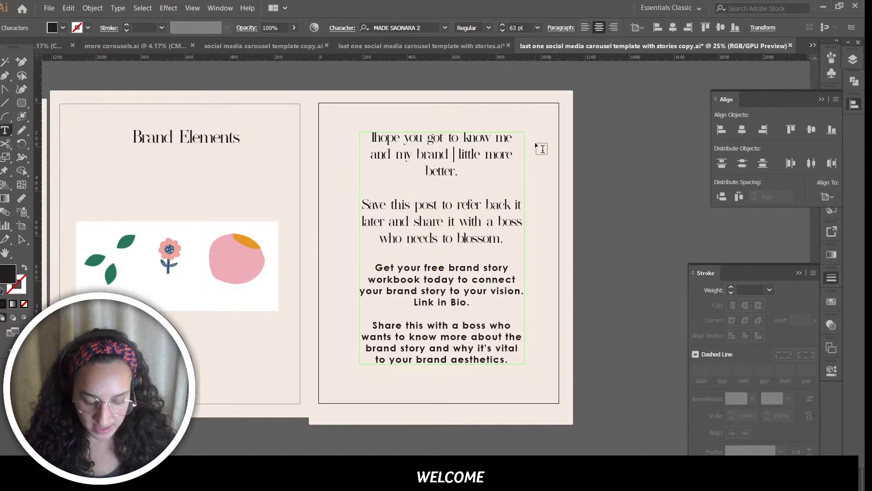
text( a l)
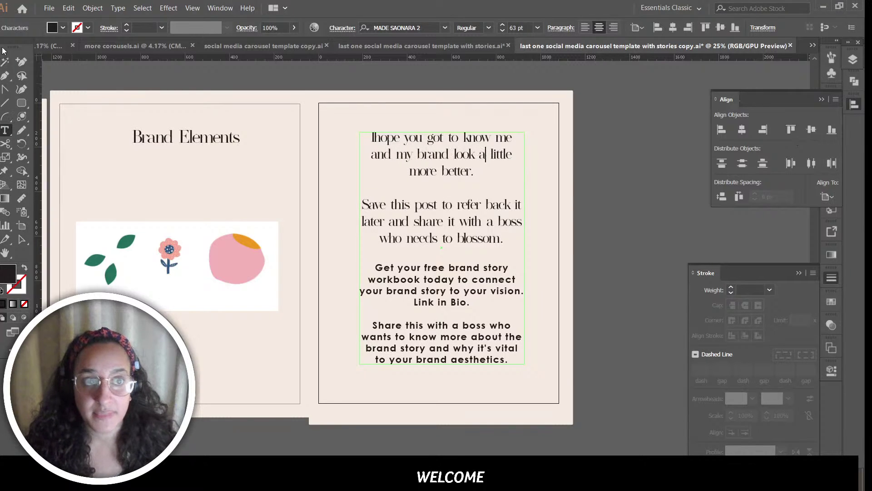
Step: Copy the hearts, circular portrait and bookmark from the black closing slide and paste them onto the beige closing slide's lower area
click(20, 240)
click(596, 232)
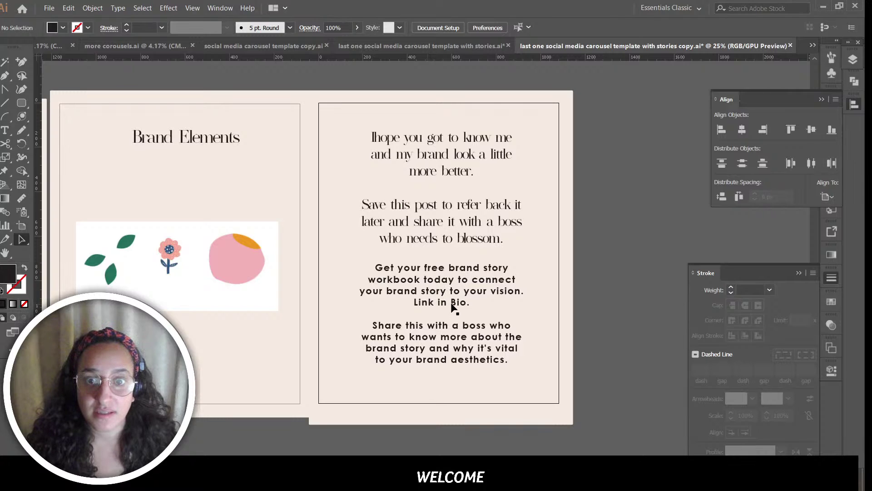
scroll(453, 305, down, 10)
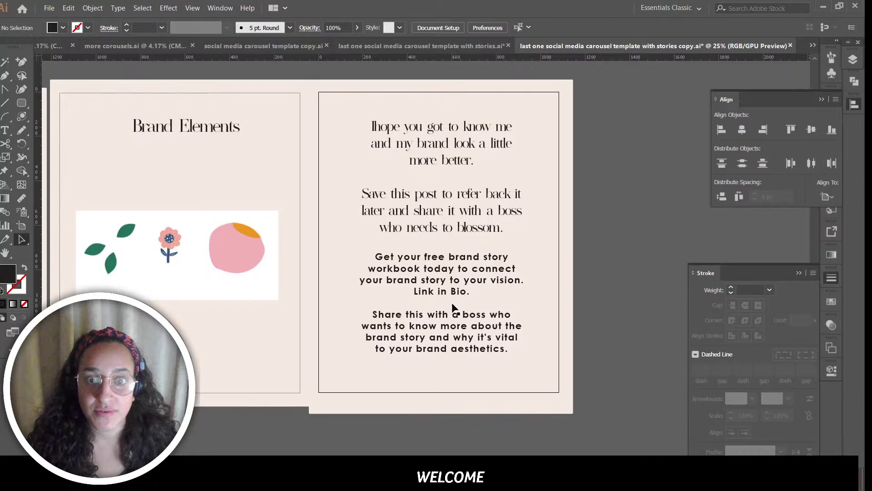
scroll(513, 321, down, 5)
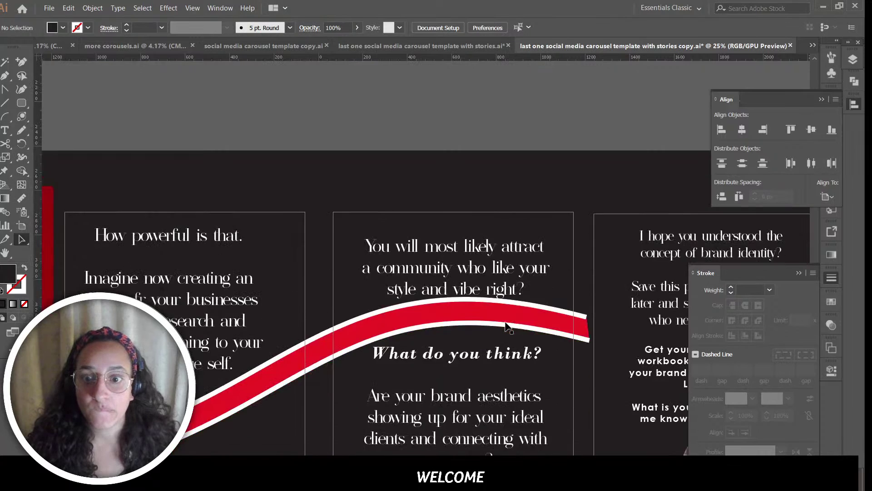
scroll(532, 383, right, 6)
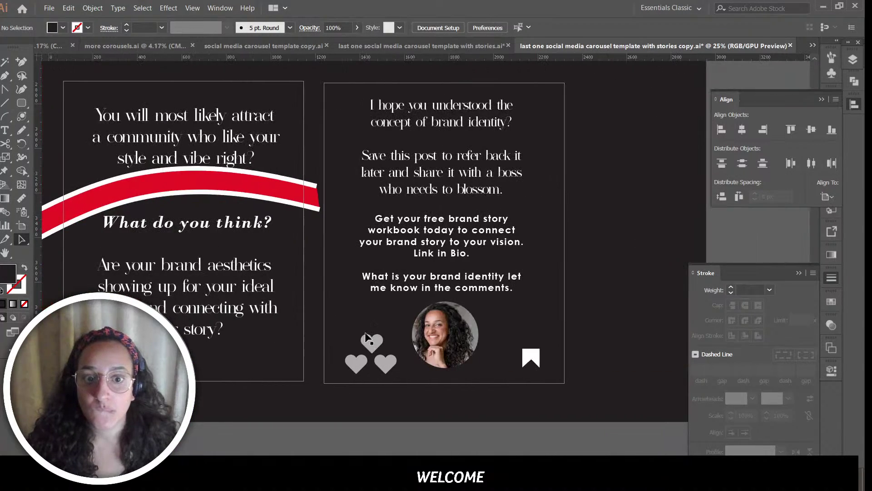
click(532, 383)
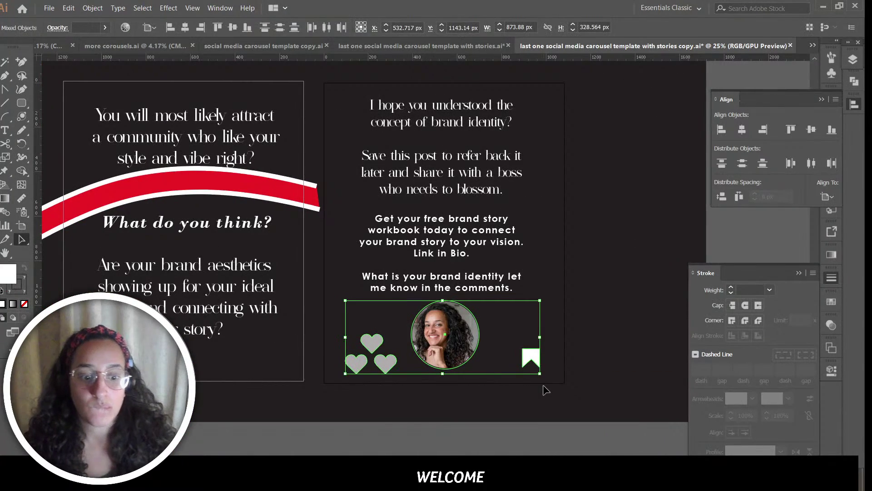
scroll(433, 322, up, 4)
scroll(434, 322, up, 7)
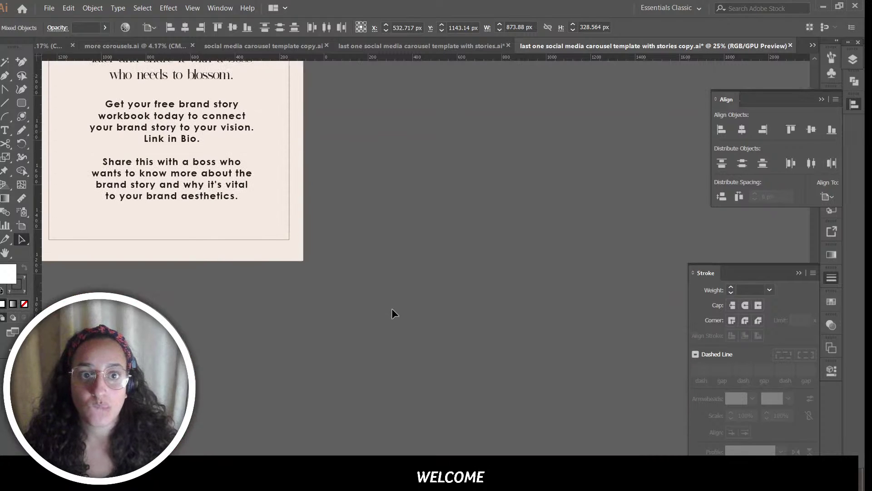
click(209, 218)
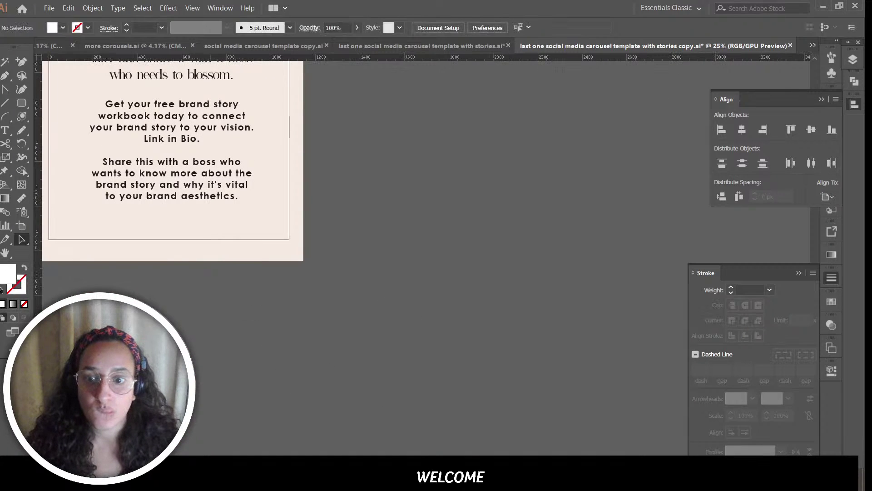
scroll(621, 294, left, 8)
scroll(621, 294, up, 2)
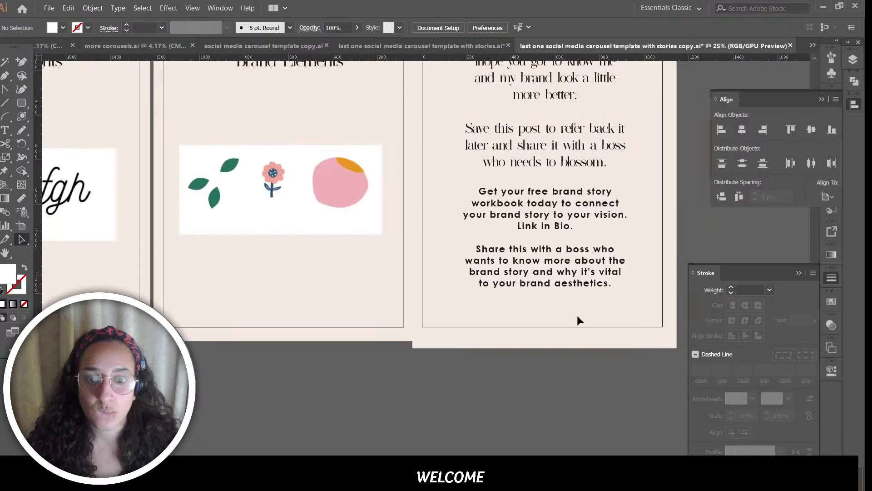
key(ctrl+v)
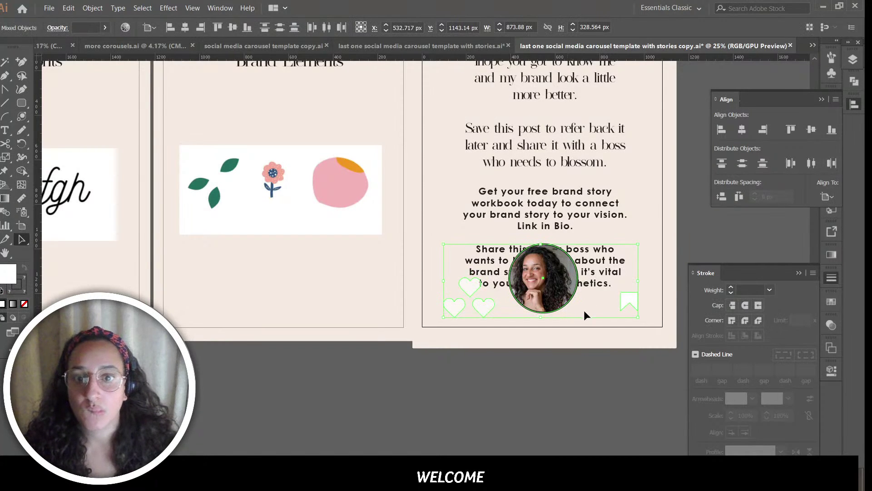
Step: Recolour the three hearts and the bookmark on the beige closing slide with a black fill
click(482, 333)
click(461, 305)
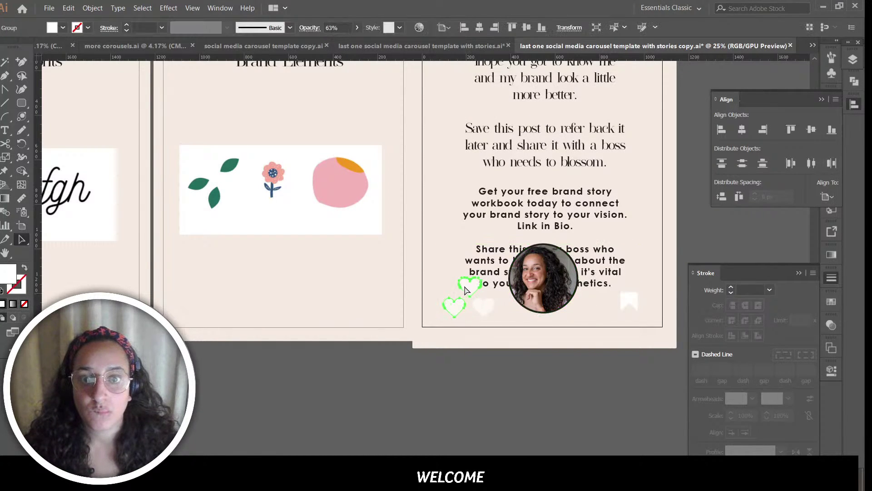
shift+click(631, 309)
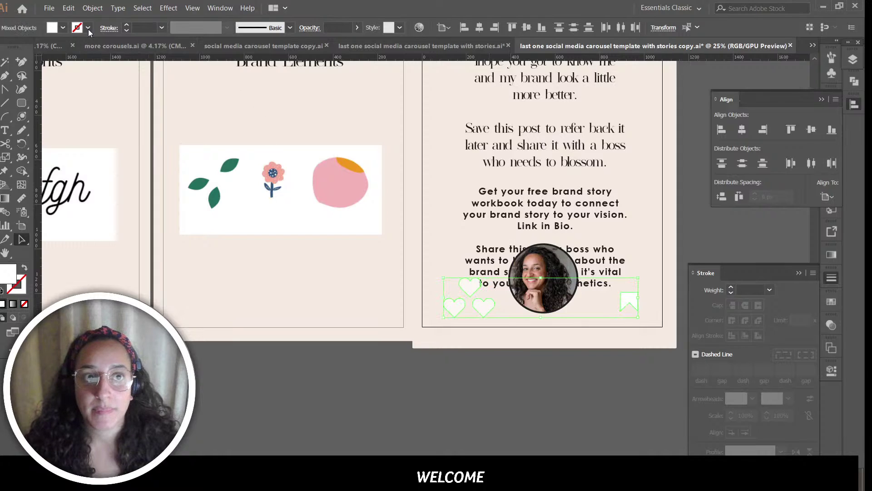
click(58, 30)
click(15, 55)
click(478, 363)
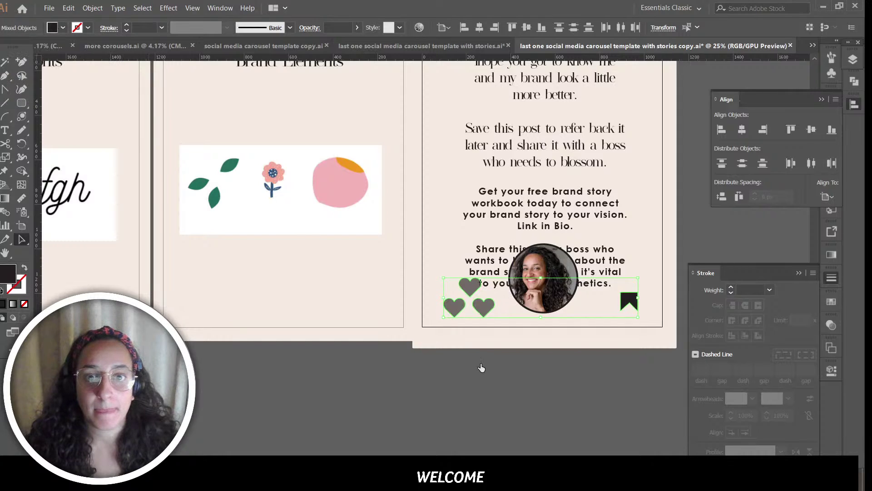
Step: Give all the text in the beige closing slide's text block one uniform line spacing of just over 56 pt
scroll(629, 399, up, 2)
scroll(629, 401, up, 2)
click(554, 309)
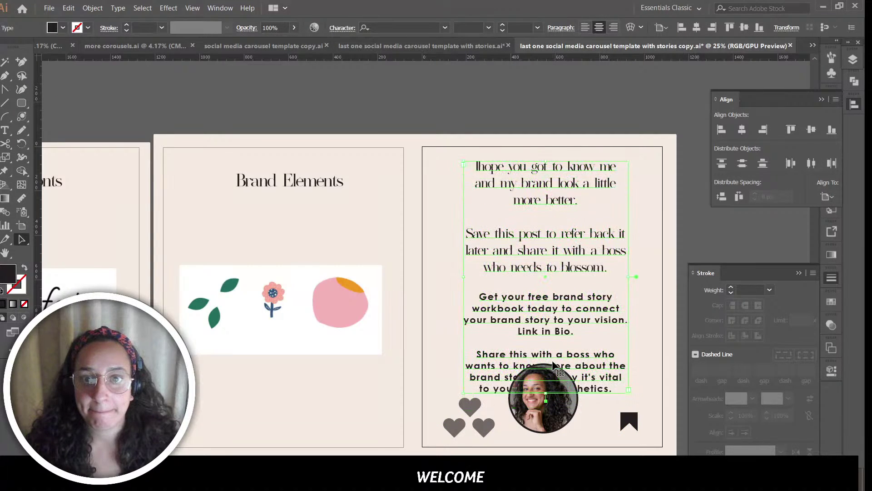
double_click(612, 390)
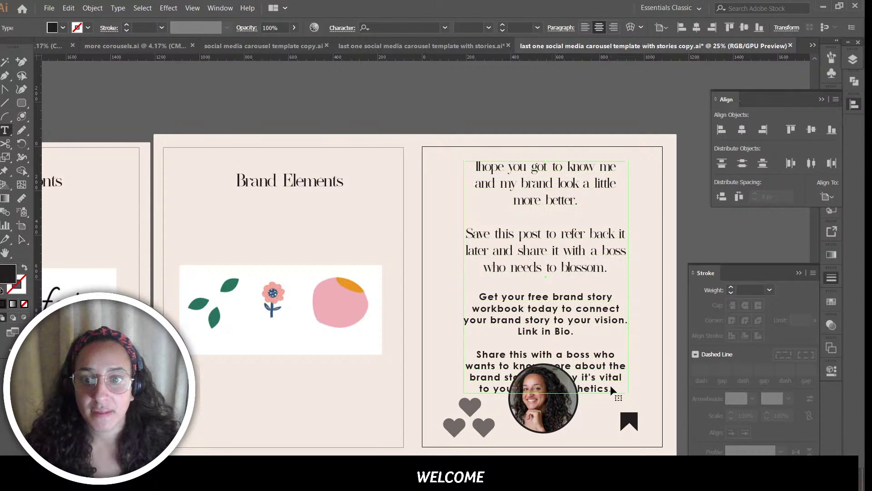
key(ctrl+a)
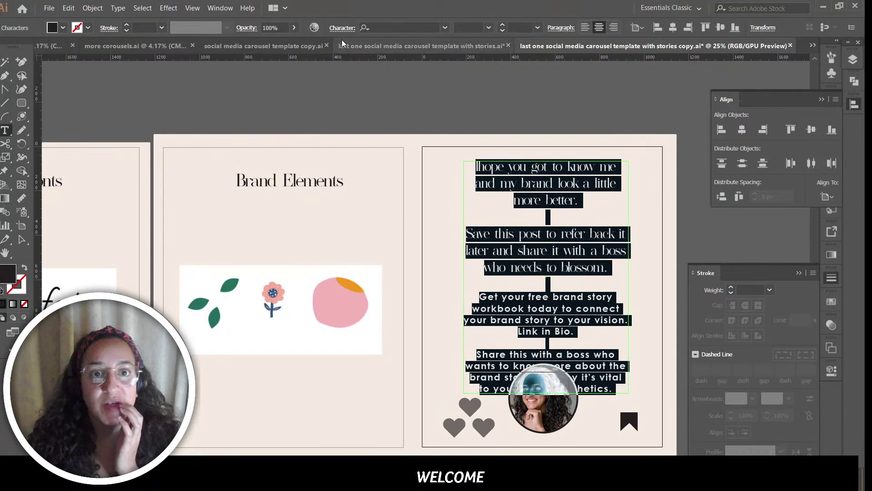
click(349, 25)
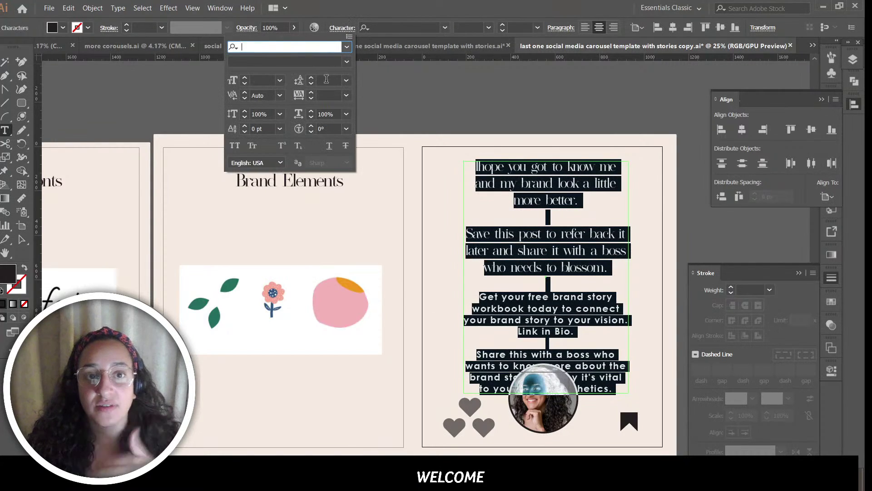
click(312, 84)
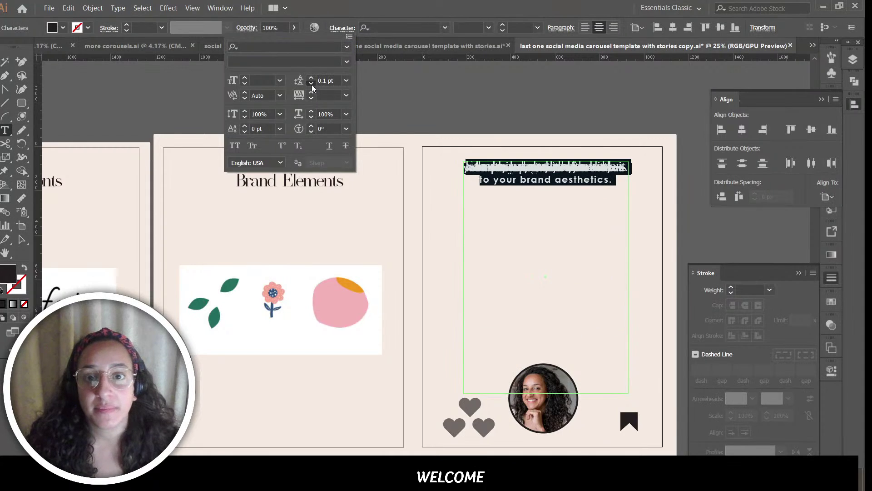
click(312, 77)
click(312, 78)
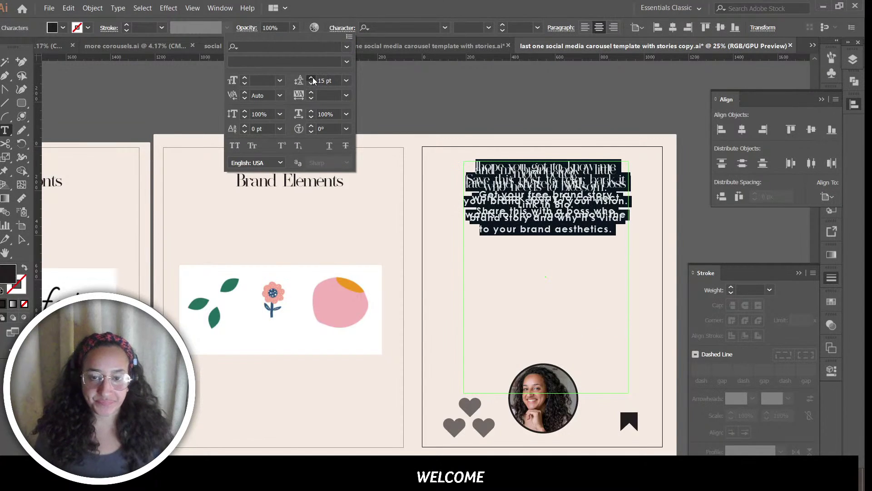
click(312, 78)
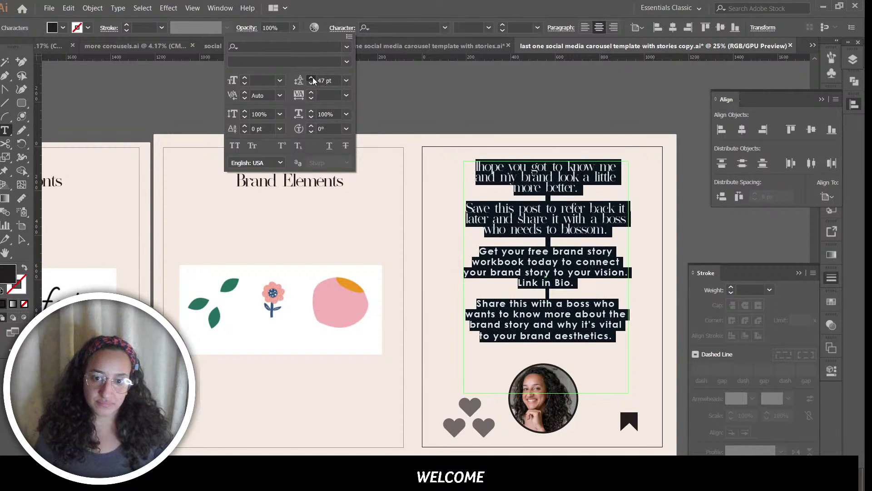
click(312, 78)
click(311, 79)
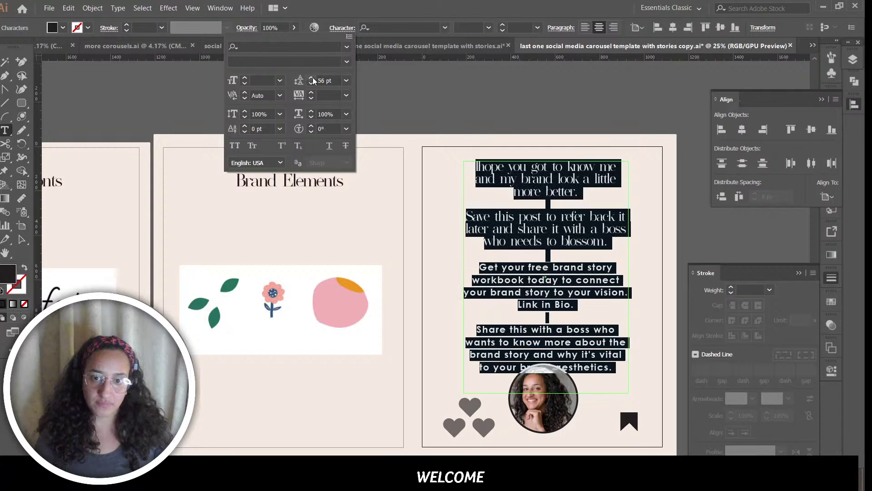
click(313, 80)
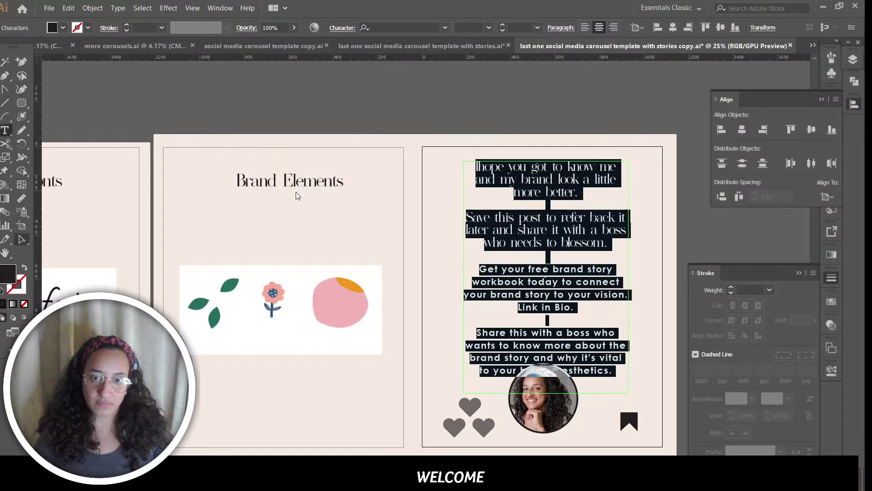
click(22, 240)
click(274, 178)
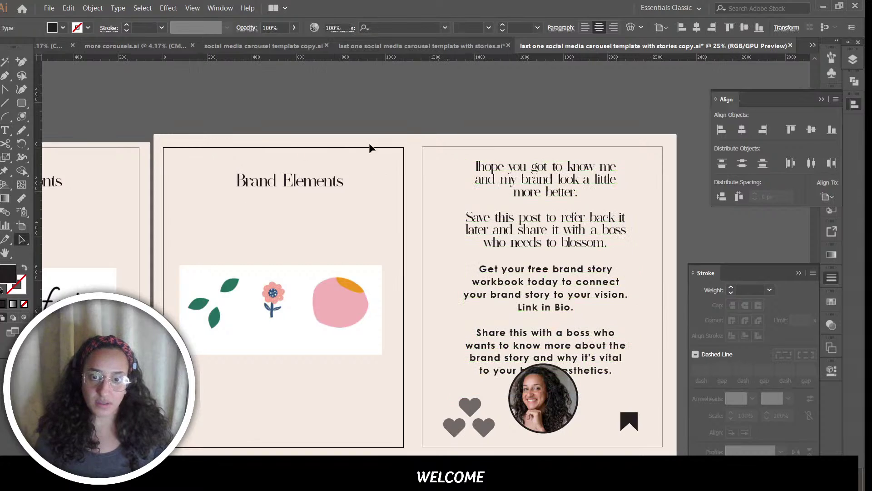
Step: Widen the closing slide's text box, centre it horizontally, and shorten it so it ends just above the portrait
click(568, 342)
drag(467, 281, 438, 280)
click(741, 129)
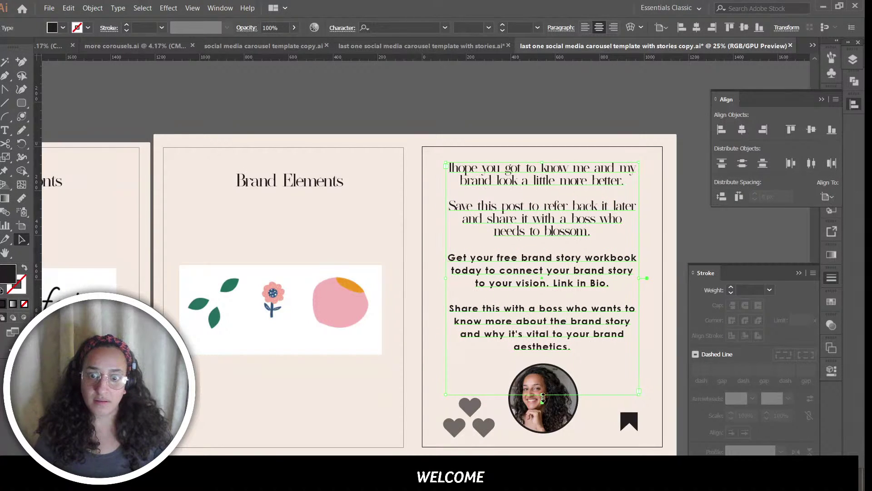
drag(543, 398, 543, 357)
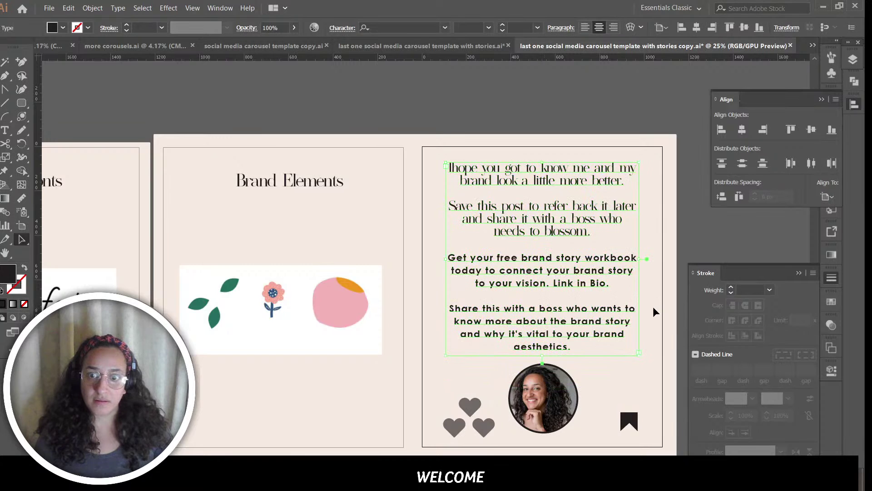
click(654, 312)
Step: Copy the curved arrow from the Brand story example slide and place it between the portrait and bookmark on the beige closing slide
scroll(575, 358, down, 5)
scroll(571, 356, up, 5)
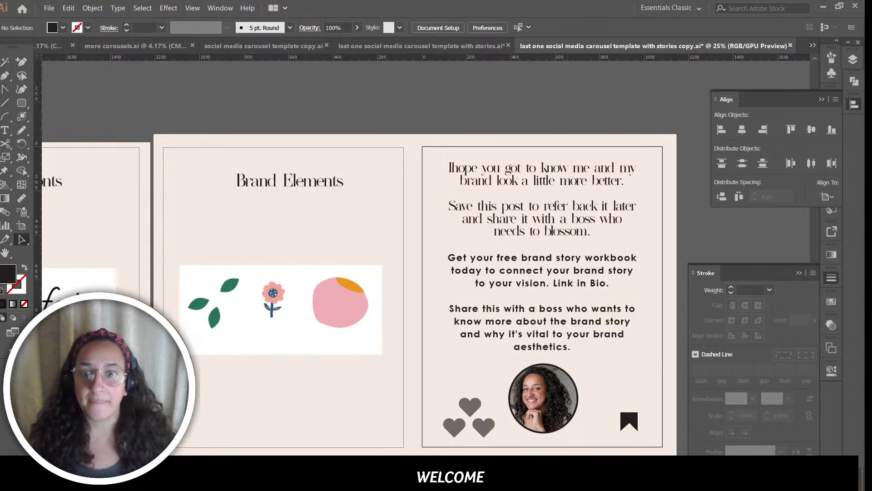
scroll(452, 452, left, 15)
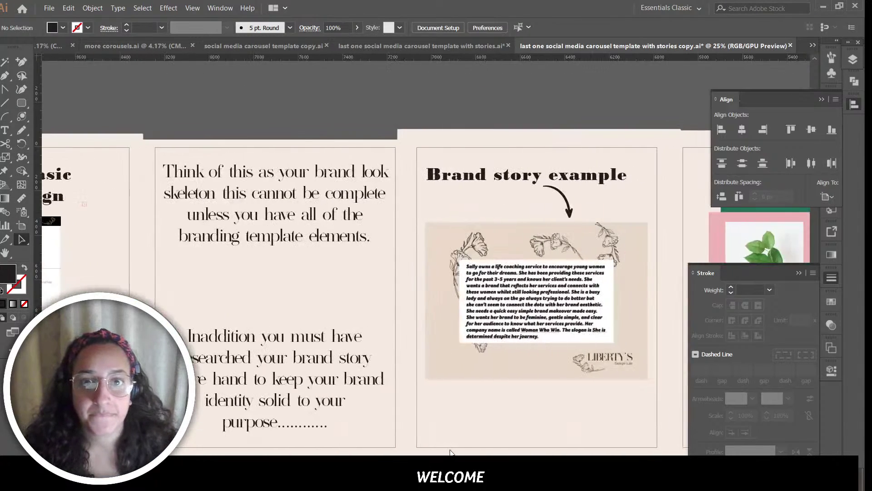
scroll(451, 453, right, 2)
click(529, 209)
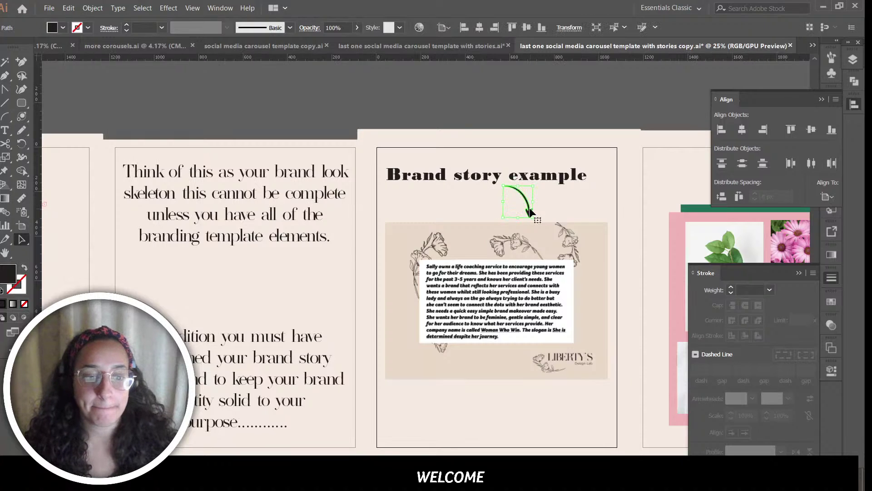
scroll(502, 452, right, 10)
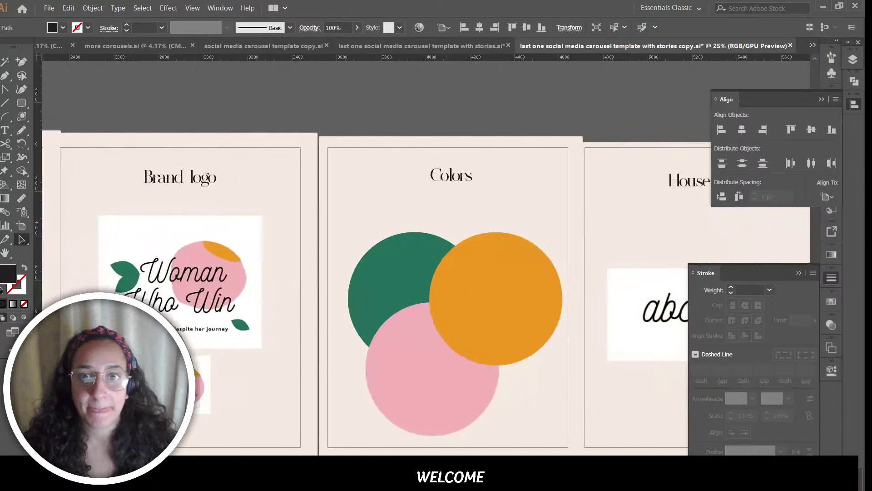
scroll(564, 356, right, 10)
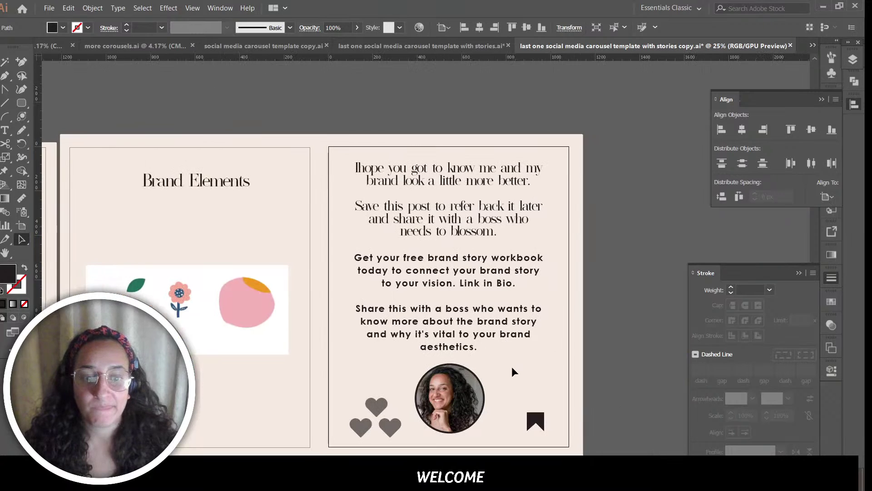
key(ctrl+v)
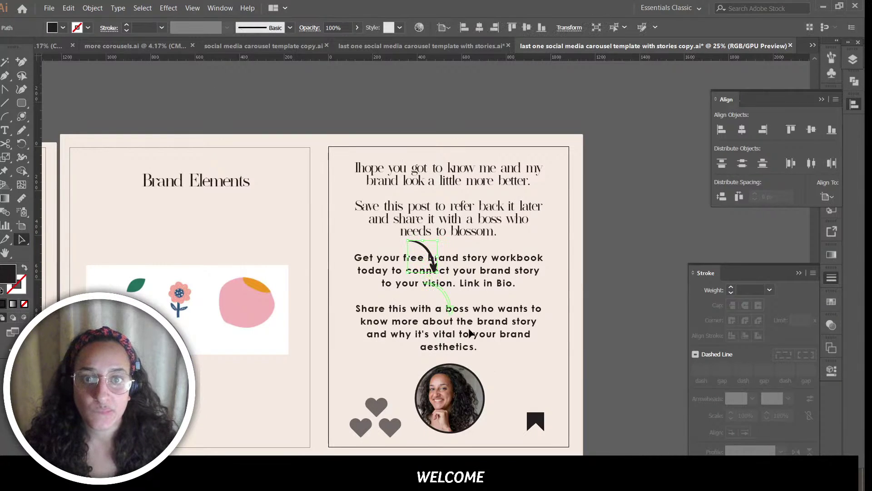
drag(470, 334, 519, 409)
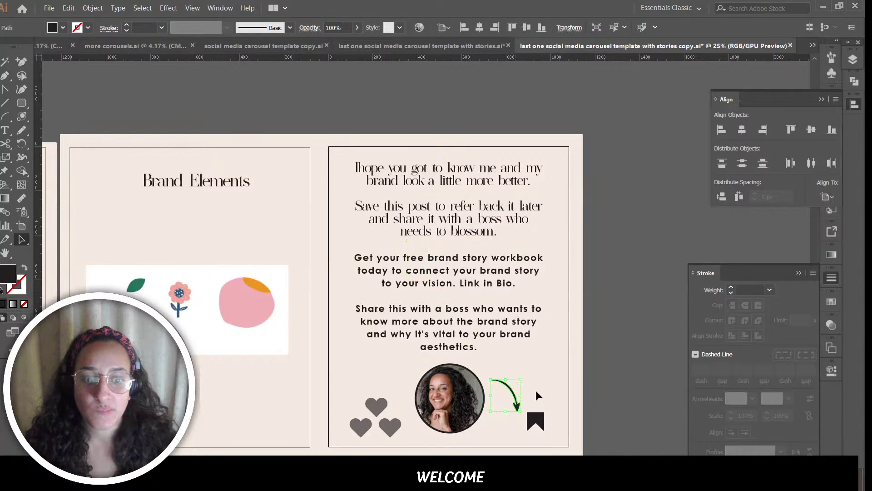
click(538, 396)
Step: Paste the curved arrow onto the black closing slide and place it between the portrait and the bookmark
scroll(536, 386, down, 10)
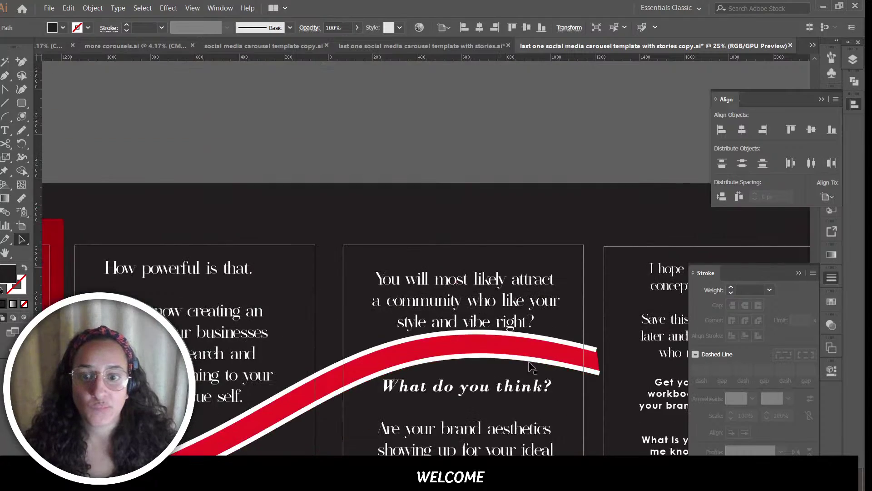
scroll(534, 370, down, 5)
drag(689, 461, 704, 446)
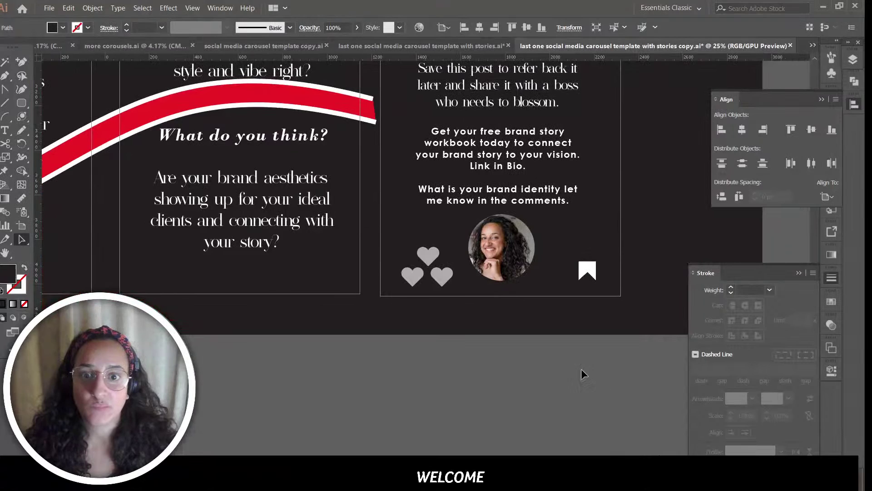
click(563, 232)
key(ctrl+v)
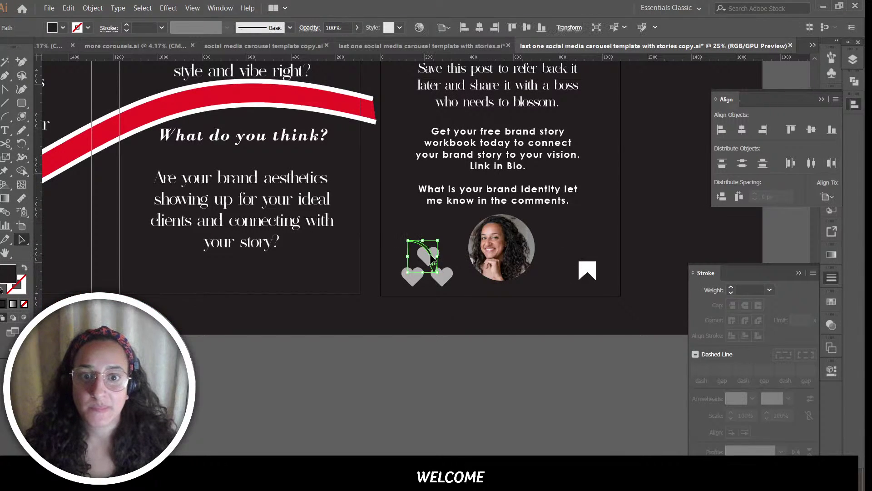
drag(433, 263, 569, 249)
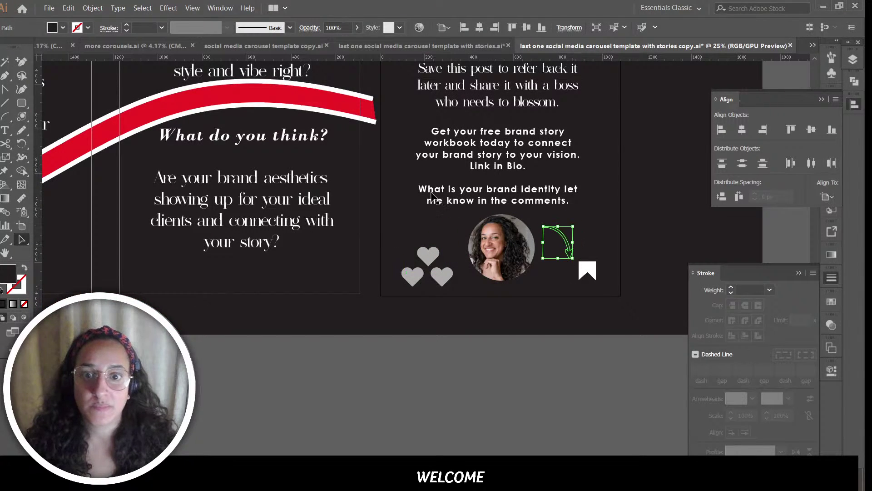
Step: Fill the curved arrow on the black closing slide with white and duplicate it to between the hearts and the portrait
click(76, 28)
click(8, 56)
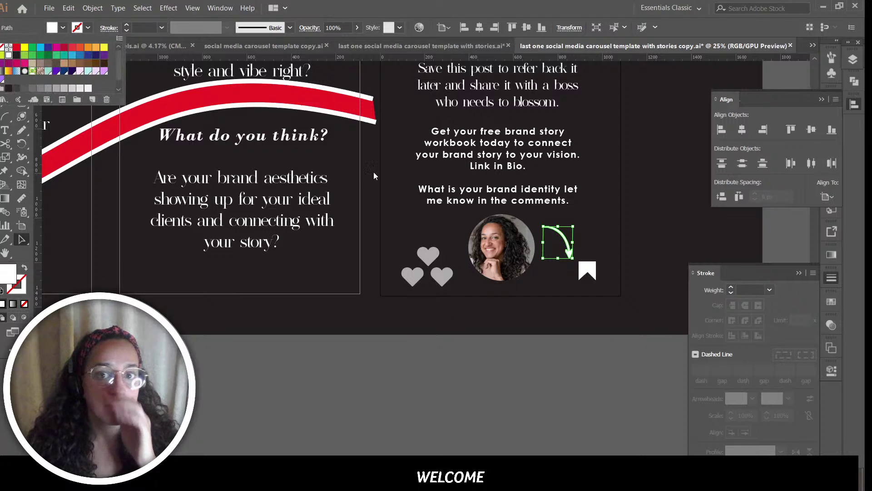
click(568, 253)
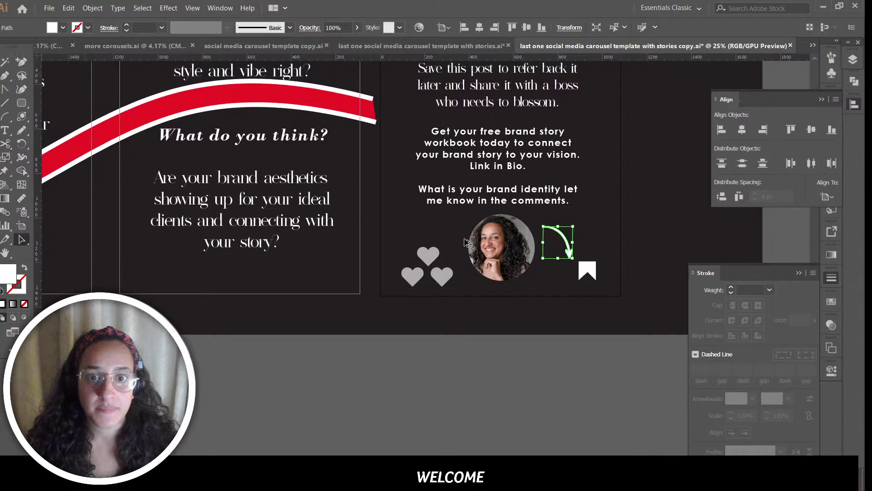
drag(568, 252, 457, 254)
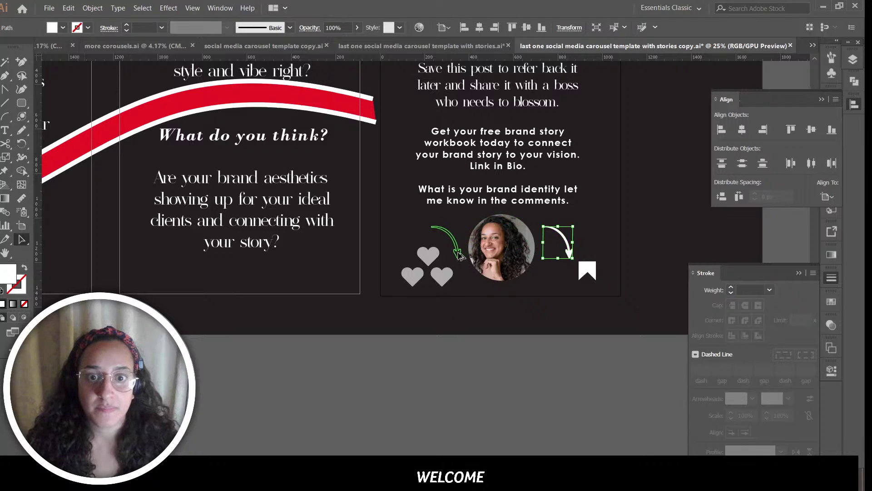
Step: Reflect the duplicated arrow across the vertical axis and position it so it curves from the portrait to the hearts
click(93, 8)
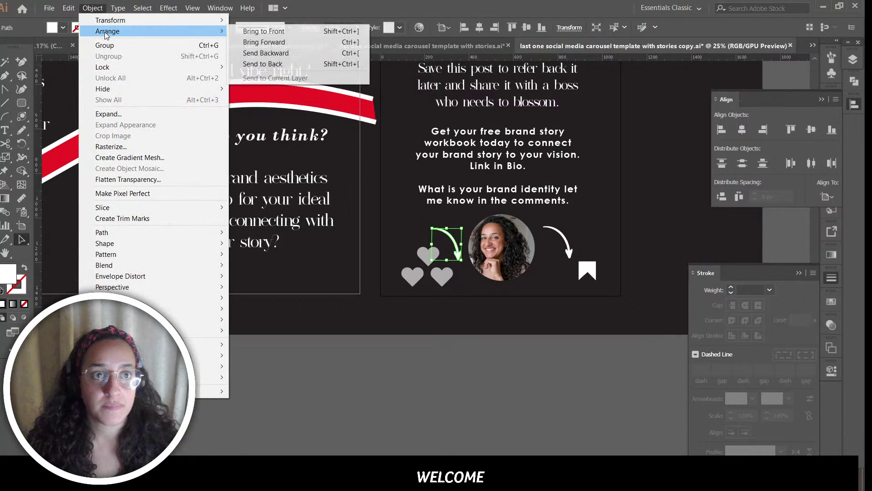
mouse_move(139, 24)
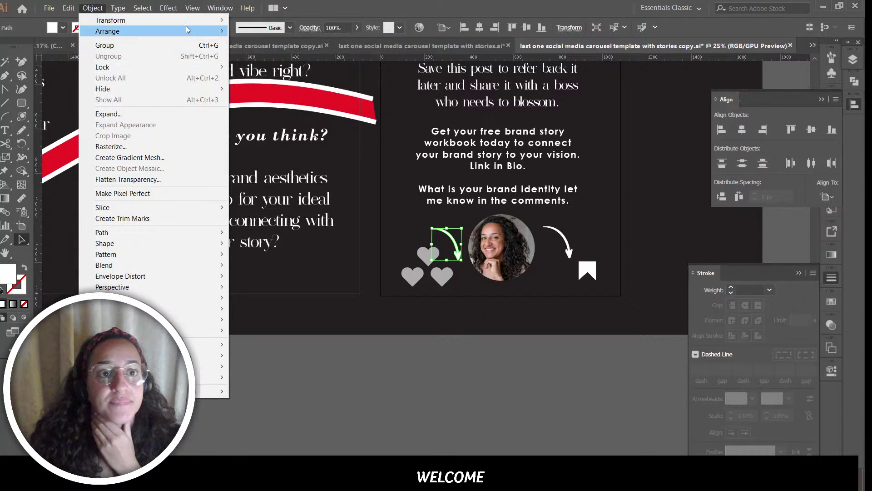
mouse_move(109, 21)
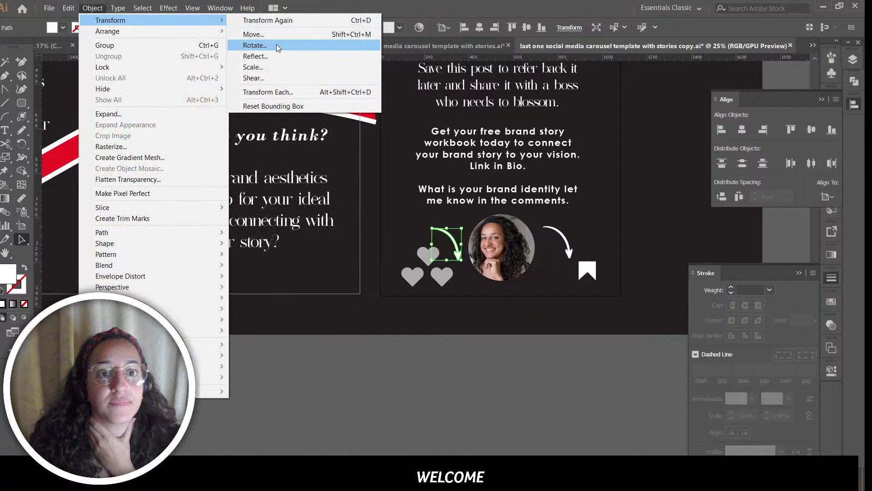
click(272, 53)
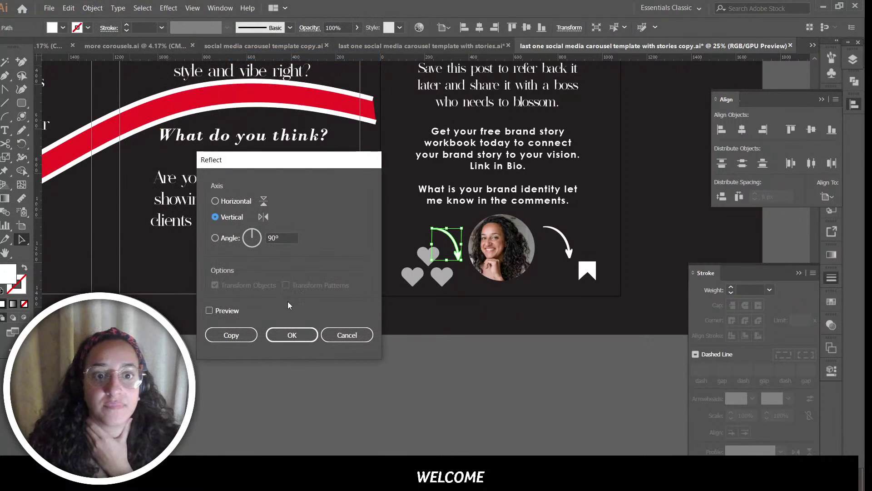
click(291, 335)
drag(445, 237, 453, 243)
click(563, 361)
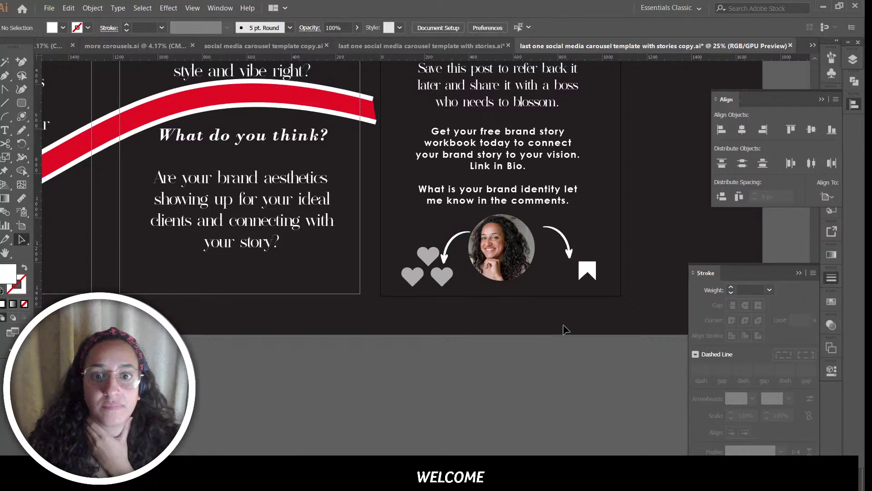
Step: Change the outline of the circular portrait on the black closing slide to white
scroll(564, 331, up, 6)
scroll(536, 311, down, 3)
scroll(537, 313, down, 1)
click(534, 314)
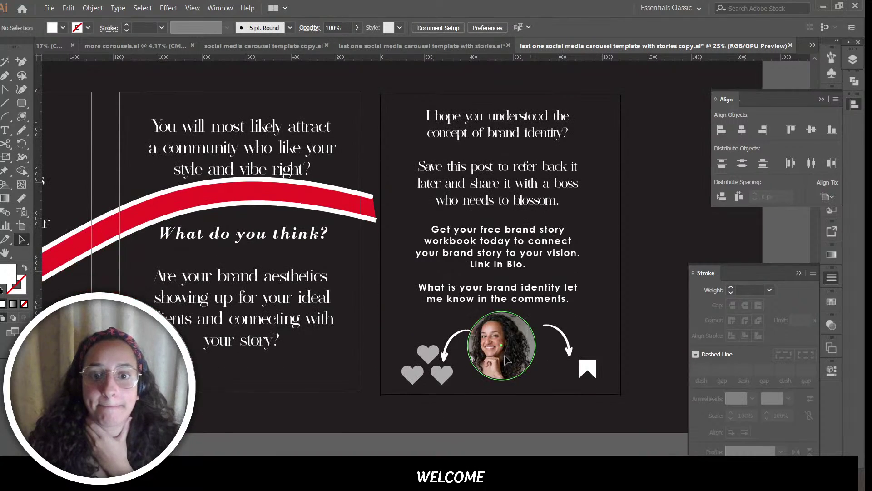
double_click(23, 292)
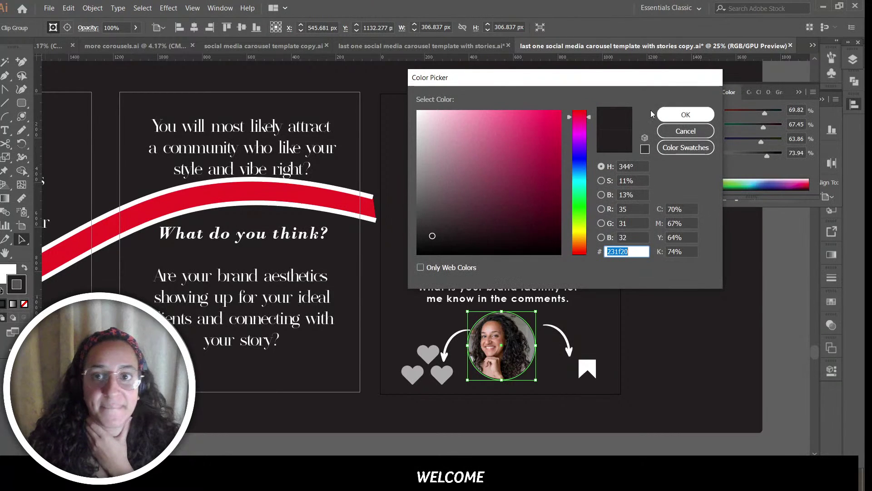
click(683, 126)
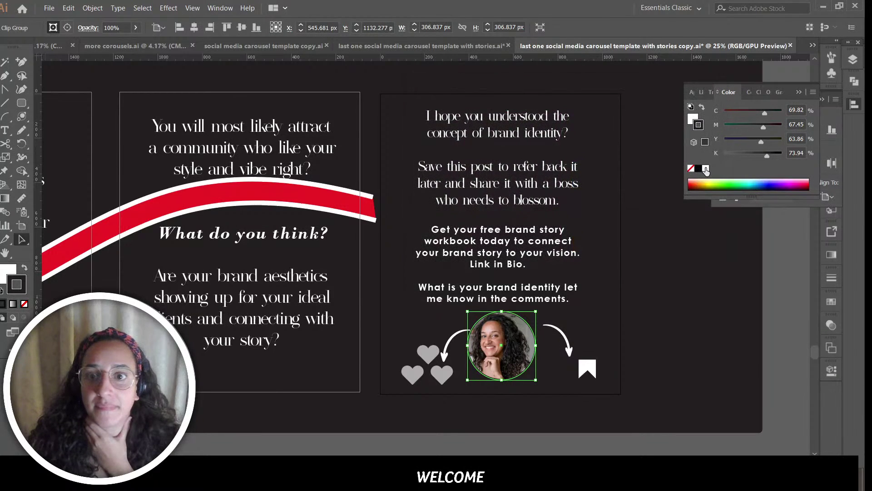
click(705, 169)
click(605, 278)
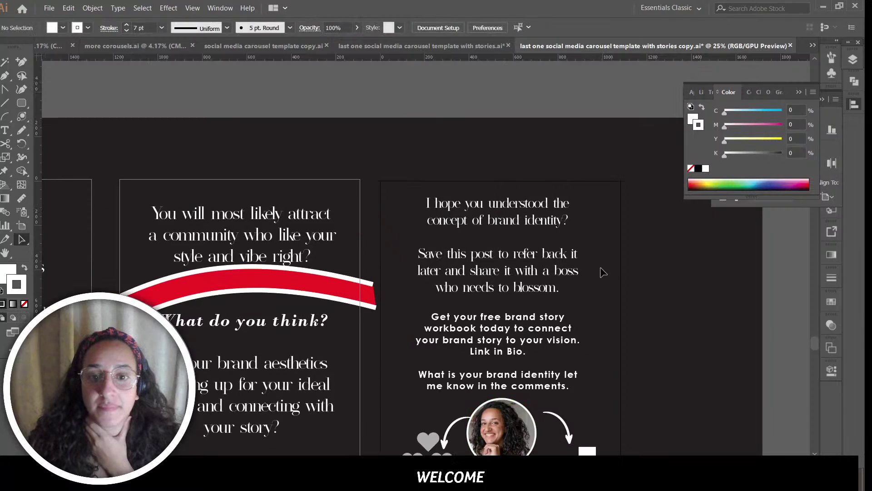
Step: Left-align the "What elements are involved in brand design?" heading near the beige slide's left border and extend its text box downward
scroll(598, 269, up, 10)
scroll(574, 243, up, 8)
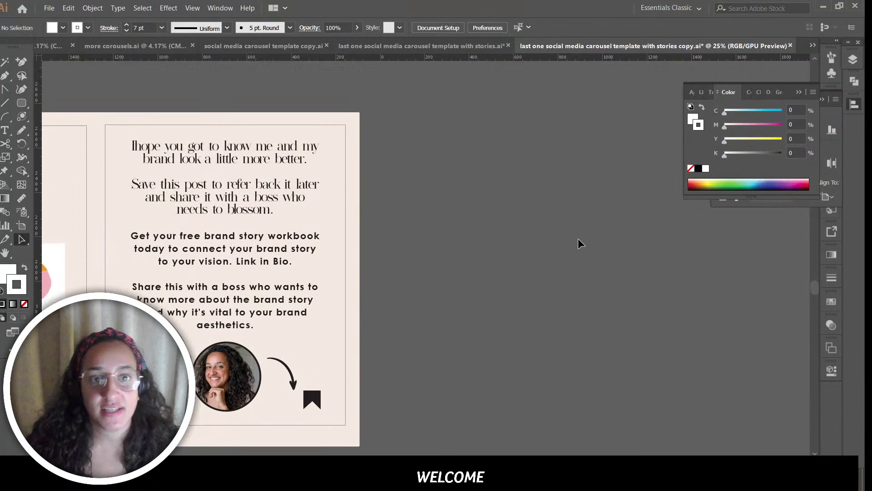
scroll(558, 273, down, 3)
scroll(411, 446, left, 20)
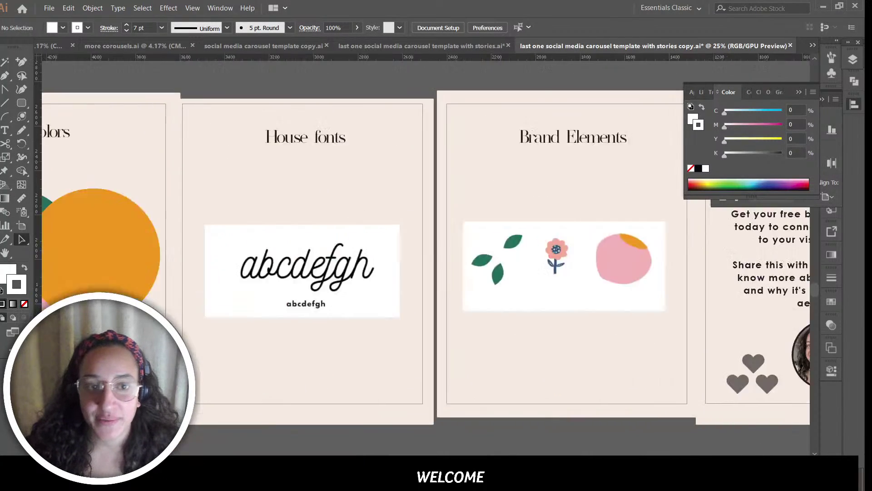
scroll(387, 443, left, 5)
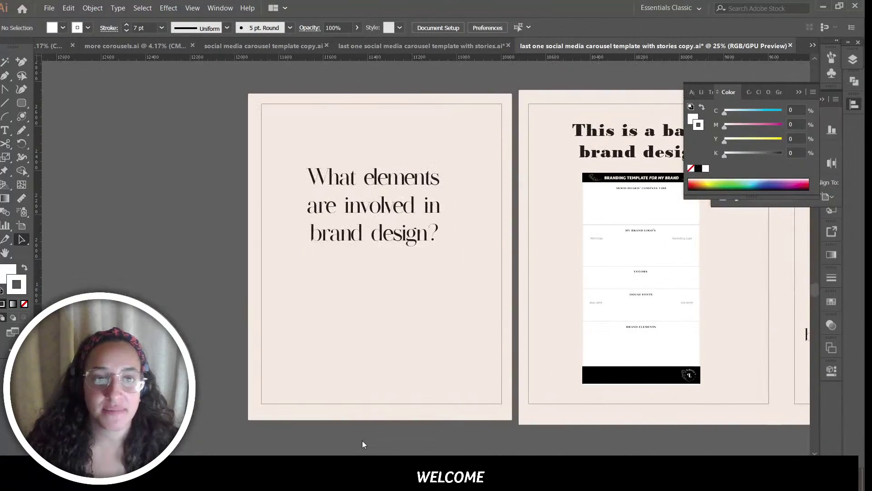
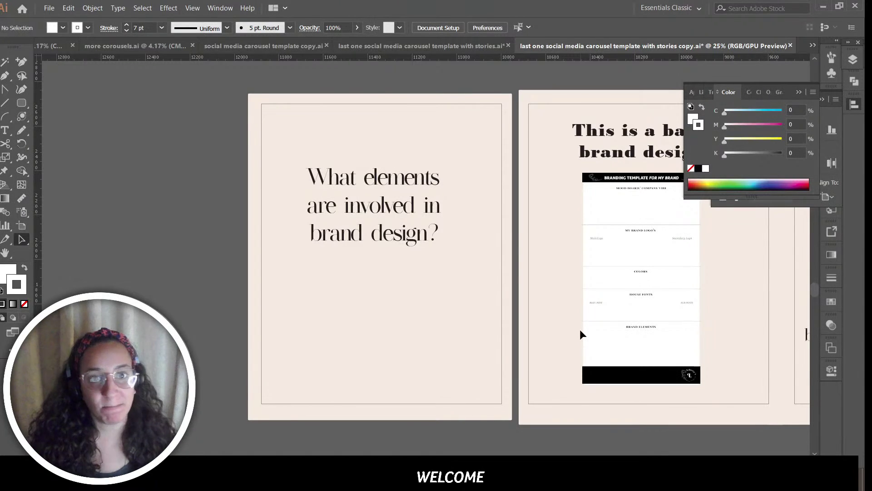
drag(394, 211, 334, 198)
click(586, 28)
drag(355, 235, 355, 326)
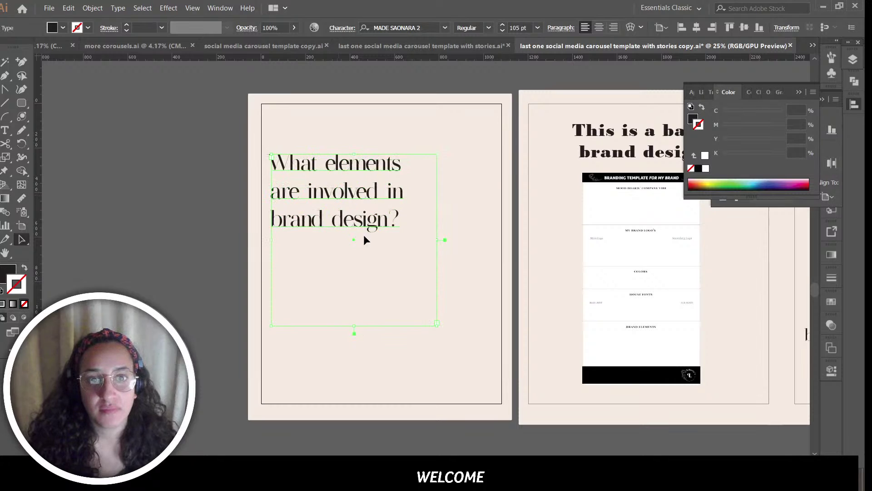
Step: Enlarge the whole "What elements are involved in brand design?" heading to 137 pt
double_click(384, 223)
drag(399, 225, 427, 93)
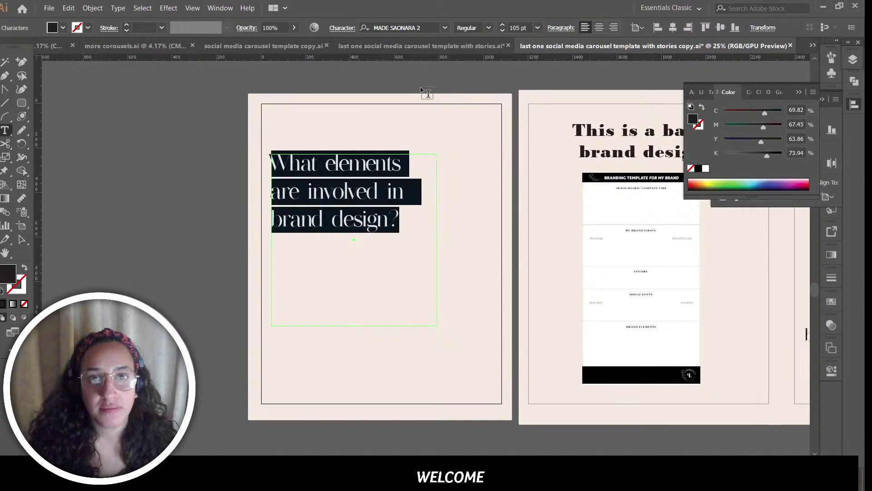
click(502, 26)
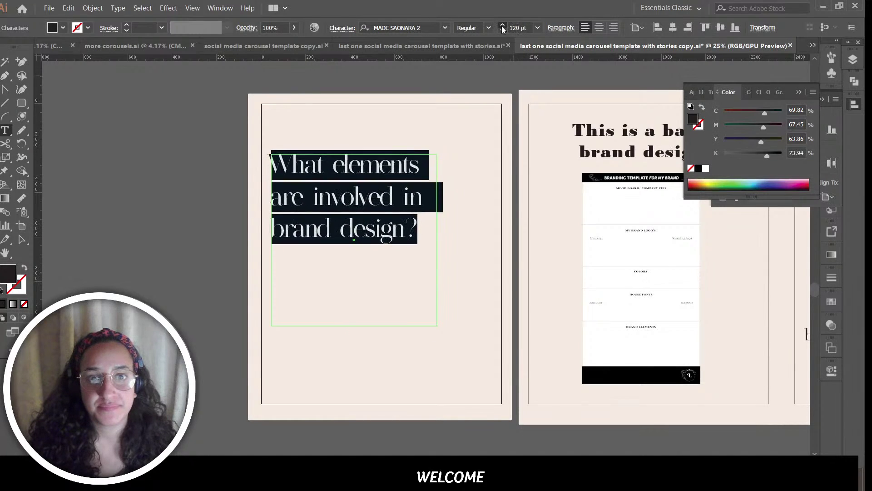
click(502, 27)
click(502, 27)
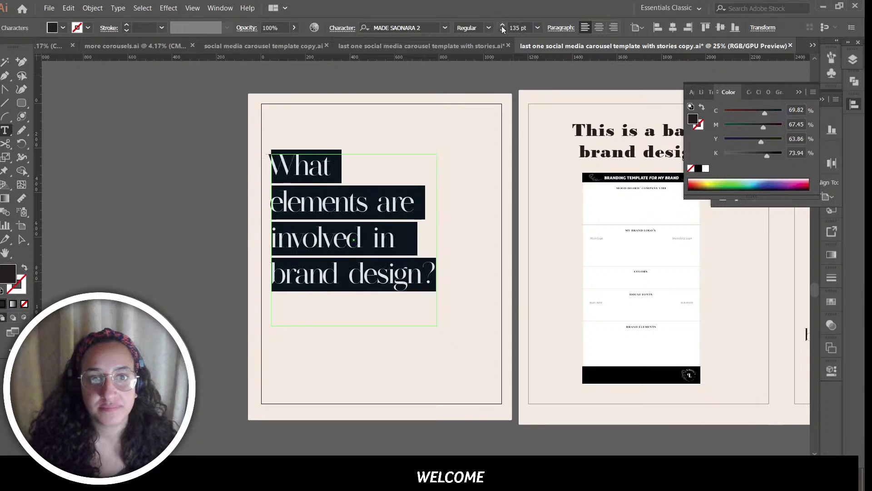
click(501, 28)
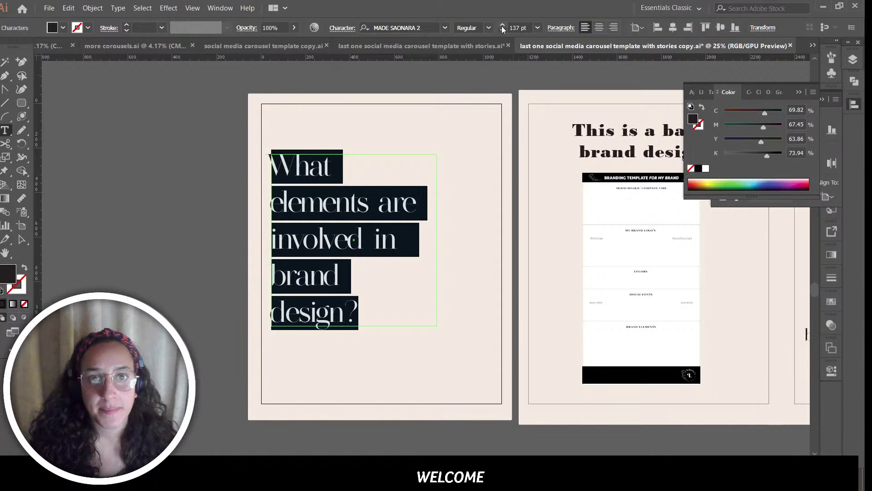
Step: Widen the heading's text box so the text fits on three lines, shift it slightly down, and shorten the box to the text
key(Escape)
drag(437, 239, 475, 239)
drag(383, 247, 383, 248)
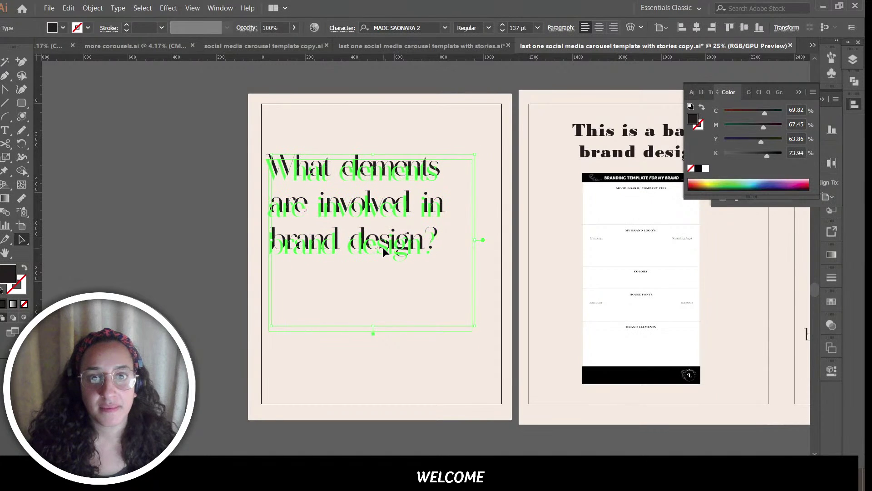
click(375, 329)
click(385, 253)
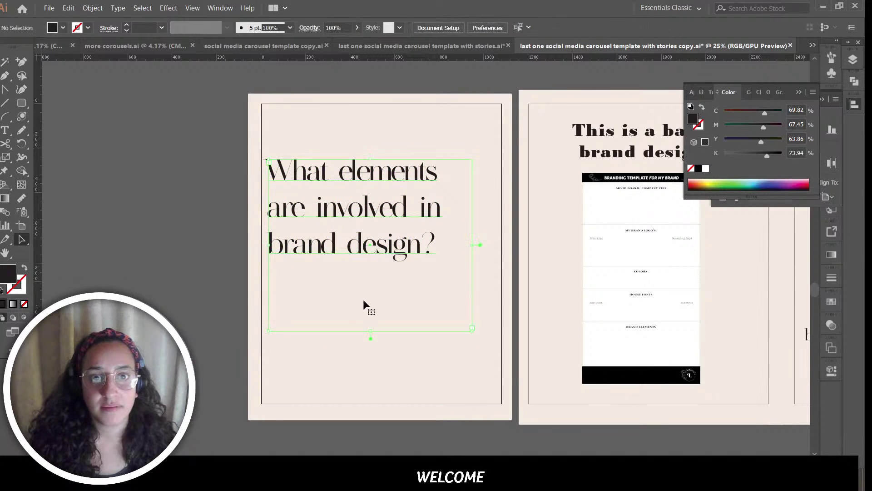
drag(368, 331, 375, 268)
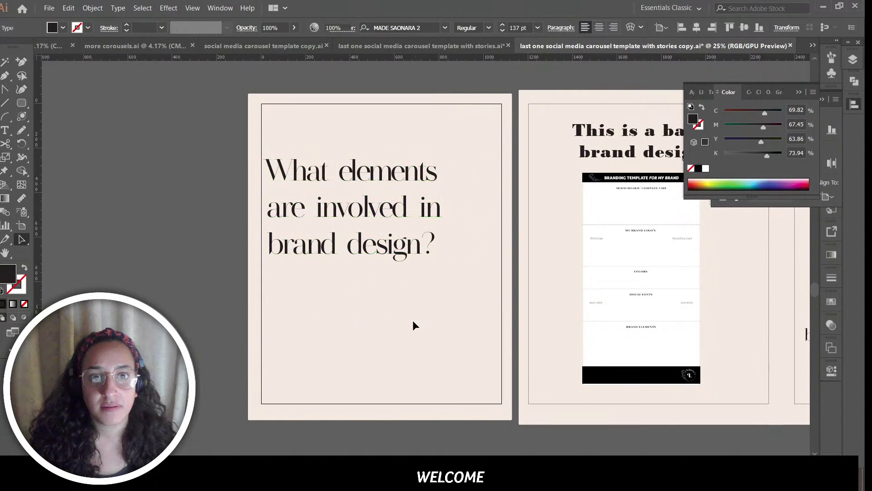
click(412, 319)
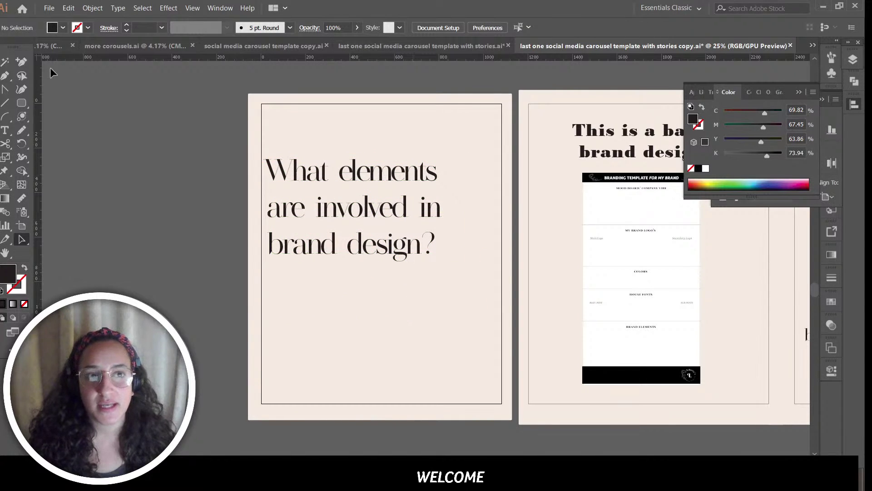
click(49, 9)
click(49, 9)
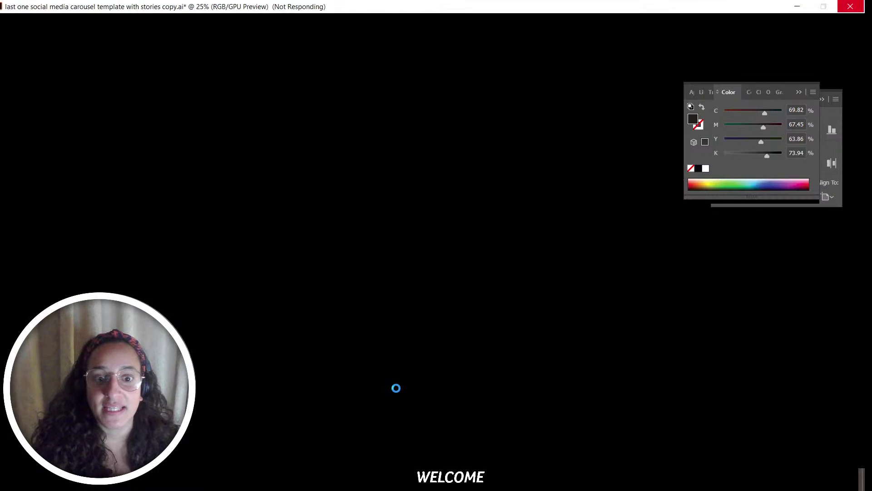
Step: Switch to the Chrome browser, maximize it, close the open Coca-Cola photo on Unsplash and select the old search text
key(alt+Tab)
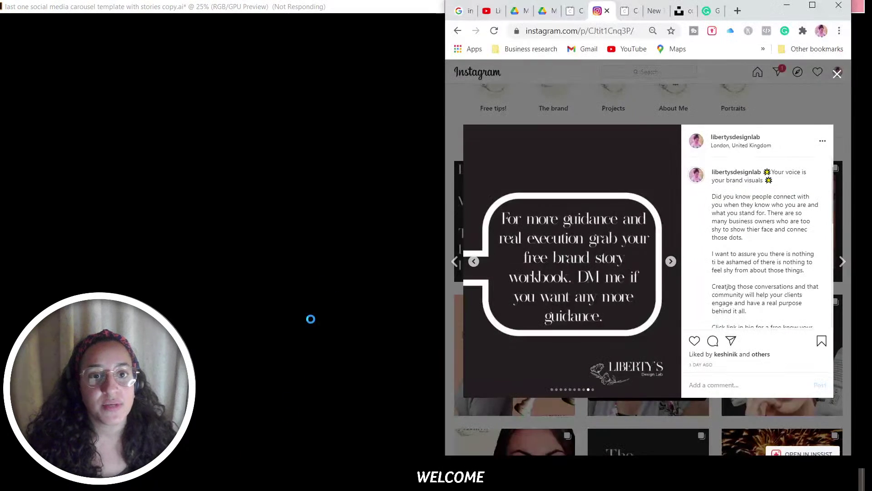
click(816, 8)
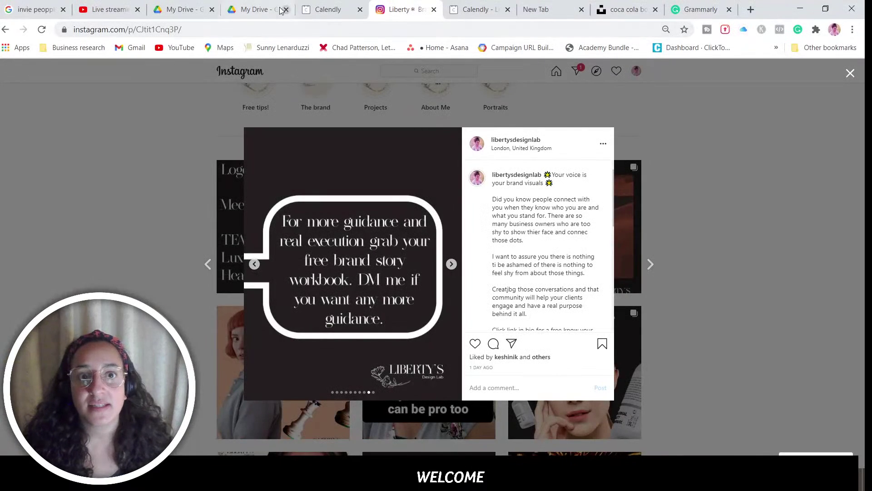
click(627, 9)
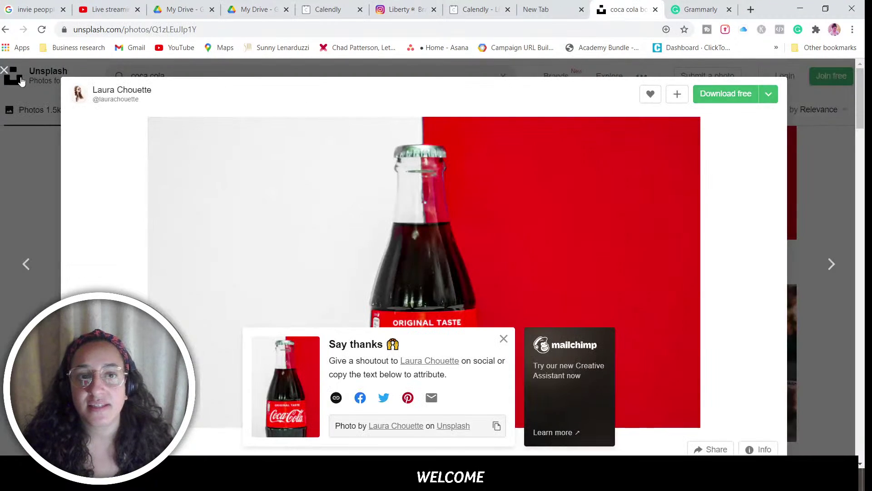
click(6, 69)
triple_click(142, 78)
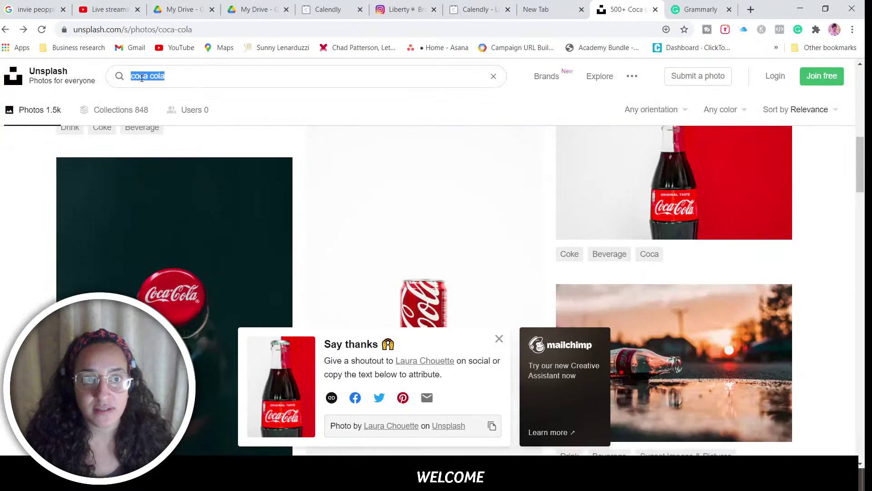
text(elem)
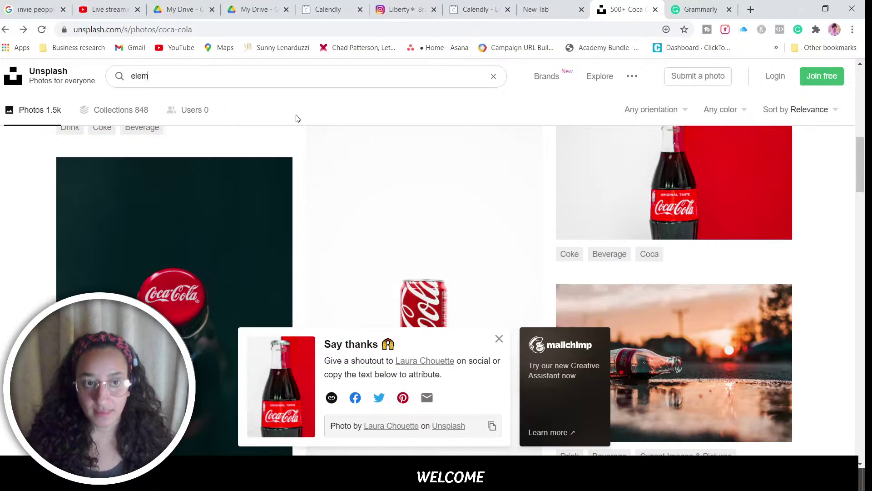
key(BackSpace)
key(BackSpace)
key(BackSpace)
key(BackSpace)
Step: Search Unsplash for "flower elements" and dismiss the photo attribution message
text(flow)
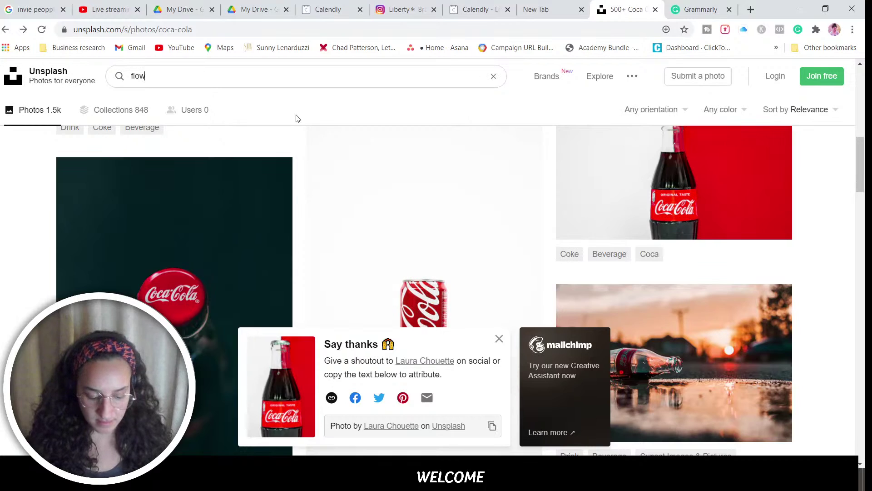
text(er elem)
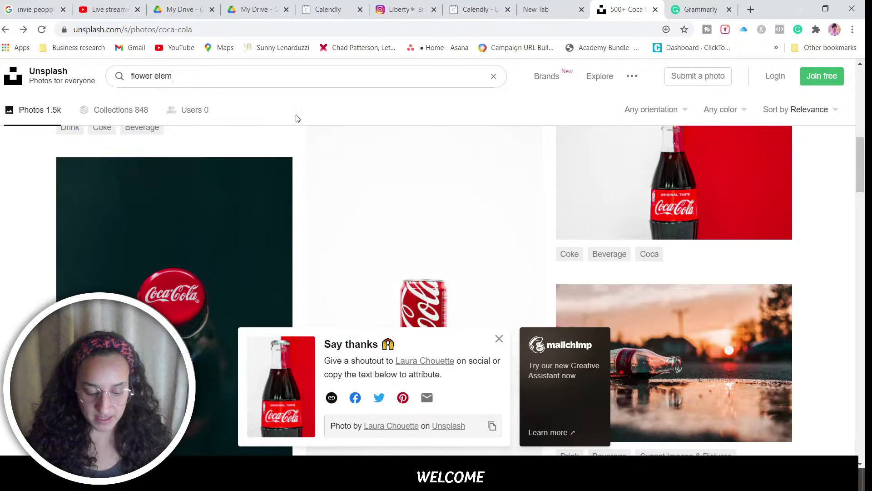
text(ents)
key(Return)
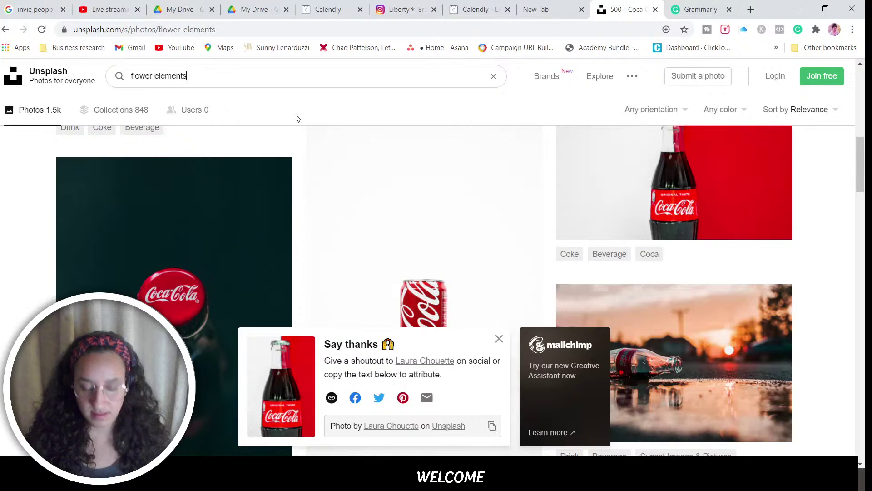
click(498, 339)
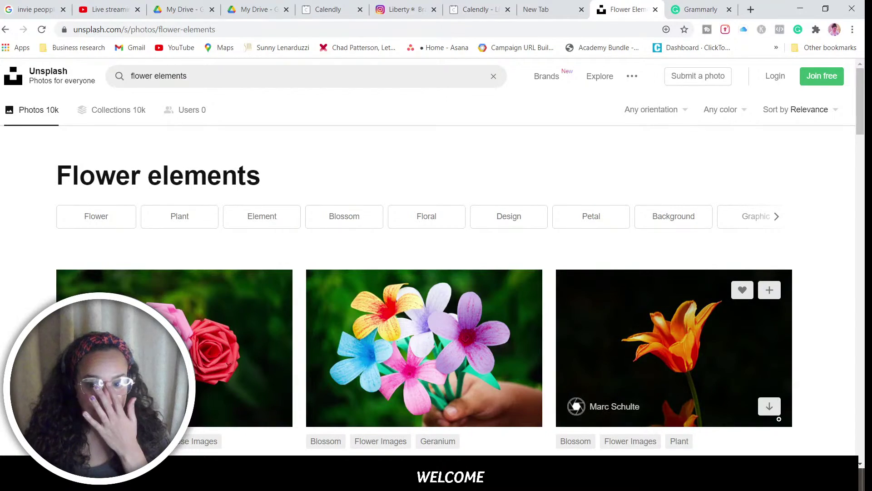
Step: Look through the Unsplash photo results for "flower elements" for an image that suits the opening beige slide
scroll(784, 418, down, 10)
scroll(786, 410, down, 7)
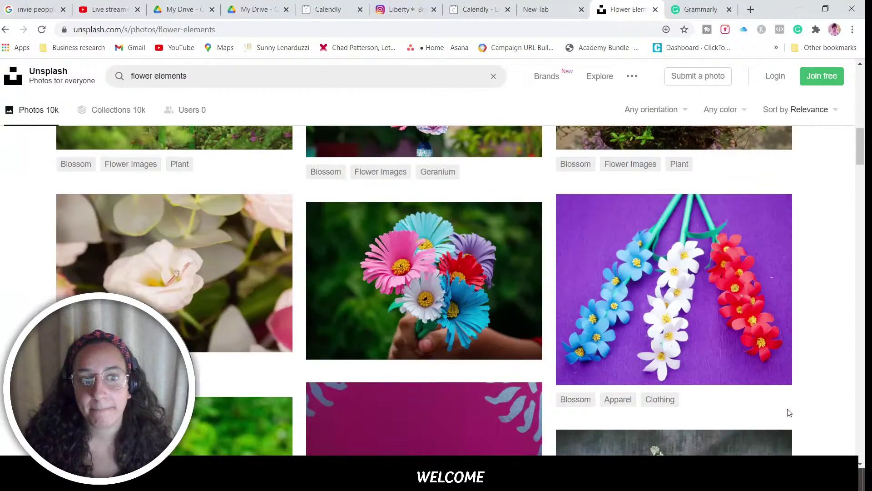
scroll(790, 413, down, 9)
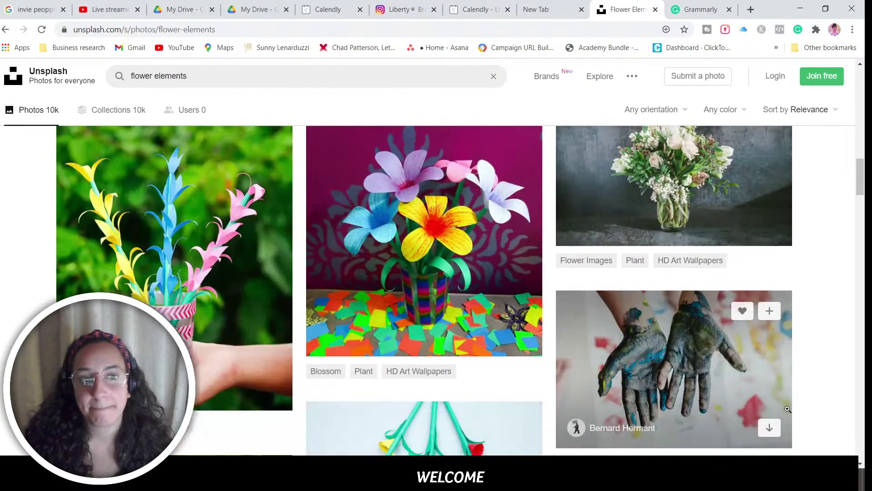
scroll(788, 408, down, 12)
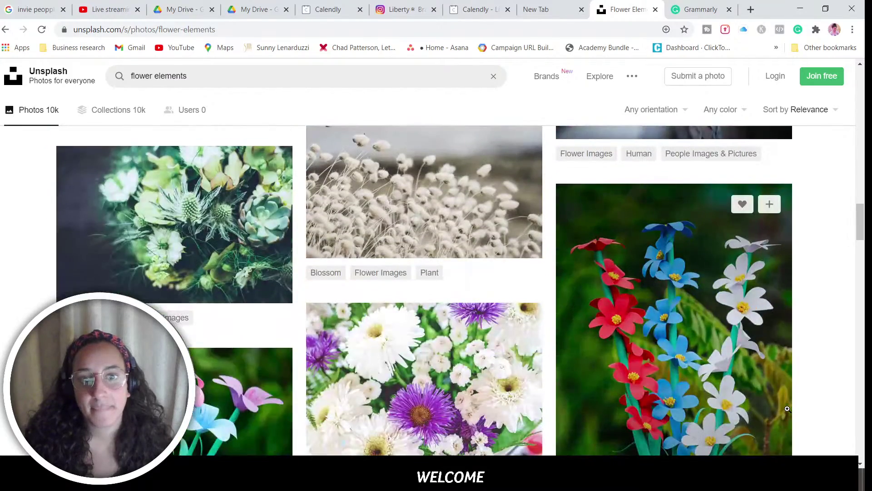
scroll(788, 411, down, 5)
scroll(787, 408, down, 4)
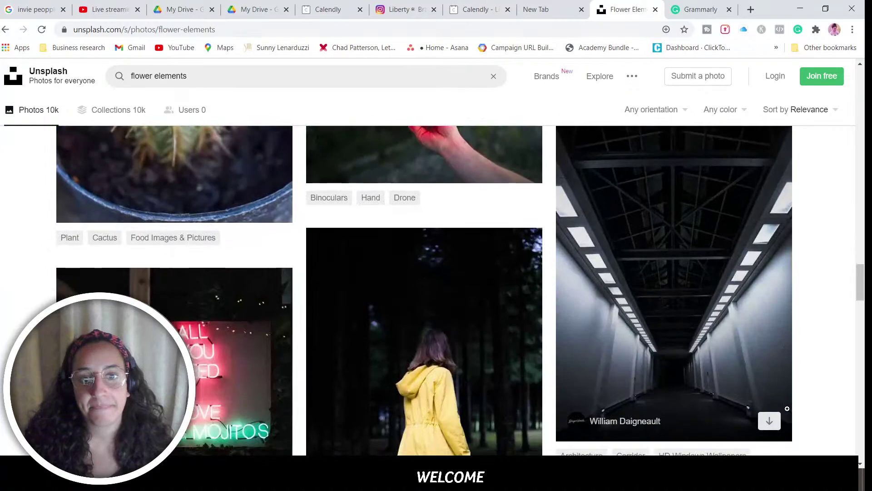
Step: Shorten the Unsplash search to "elements" and browse far down the photo results for a suitable image
double_click(152, 76)
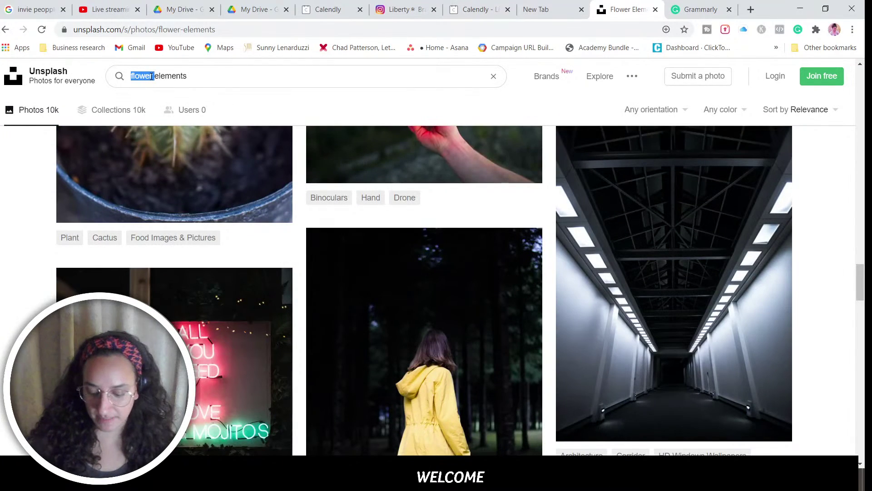
key(BackSpace)
key(Return)
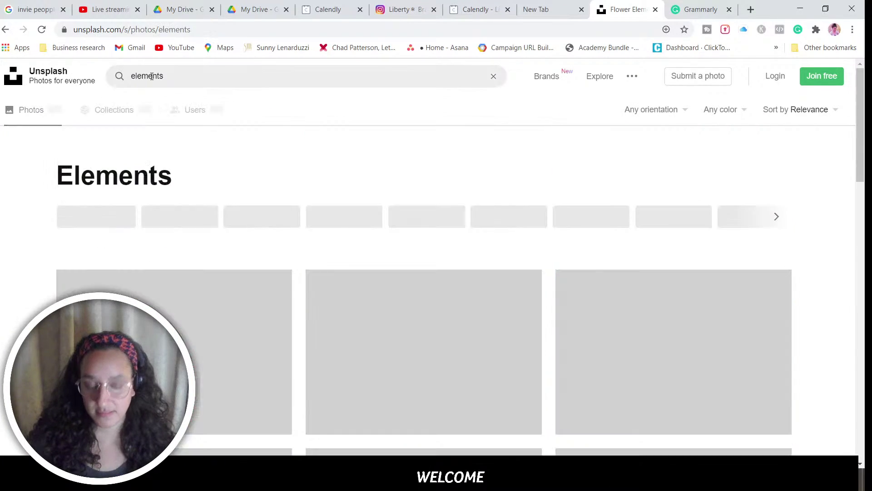
scroll(279, 195, down, 7)
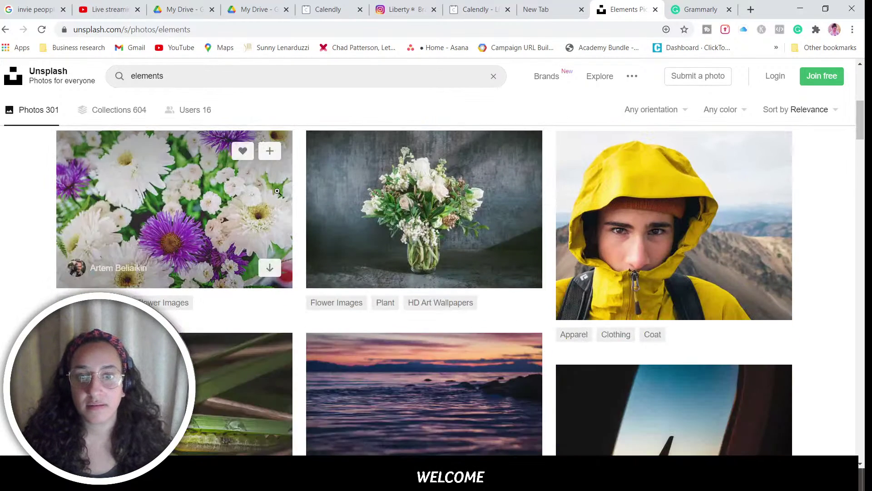
scroll(277, 191, down, 11)
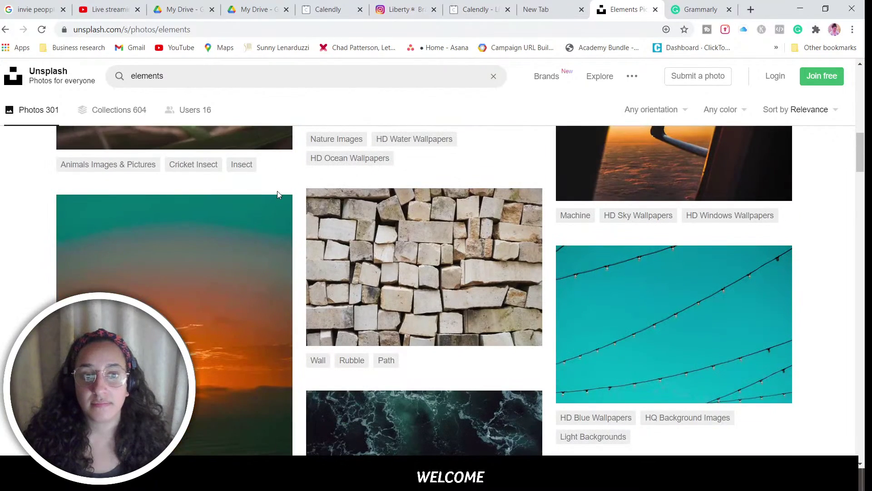
scroll(281, 192, down, 4)
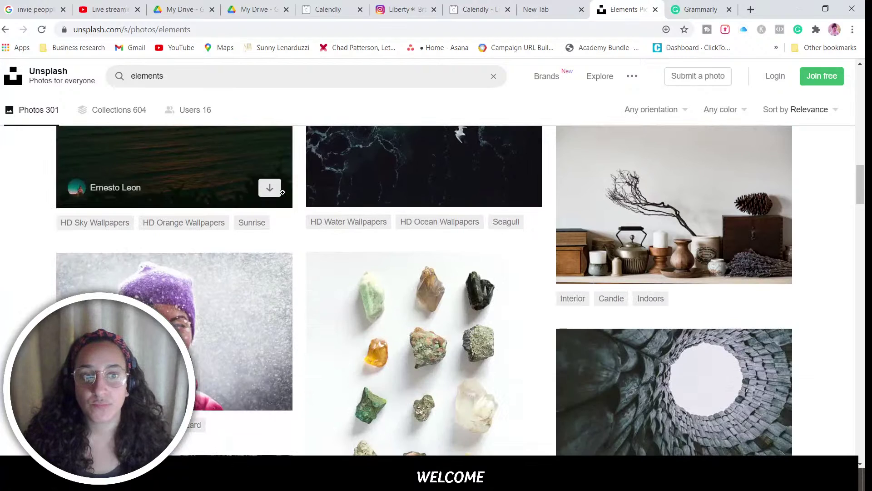
scroll(282, 192, down, 4)
scroll(283, 192, down, 12)
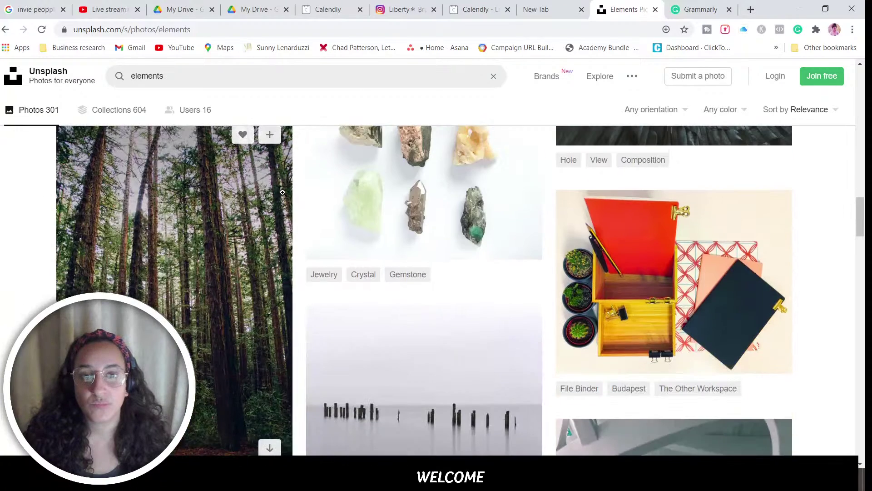
scroll(283, 192, down, 8)
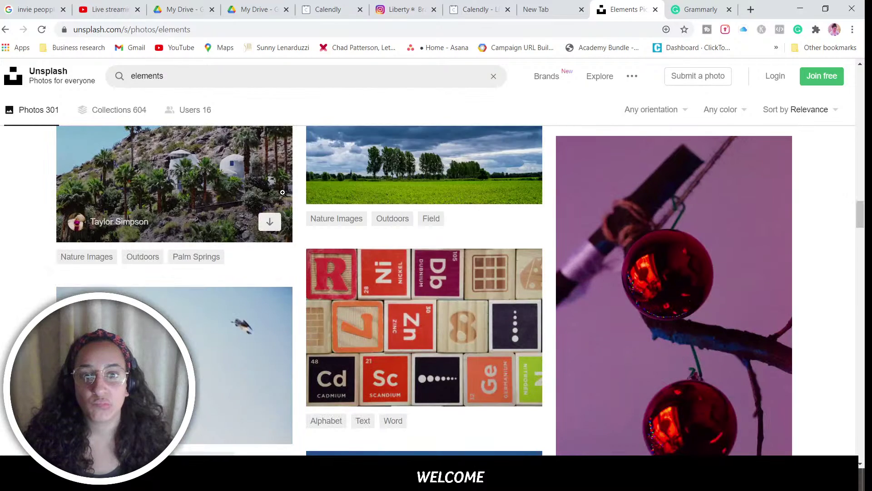
scroll(283, 192, down, 4)
scroll(282, 192, up, 4)
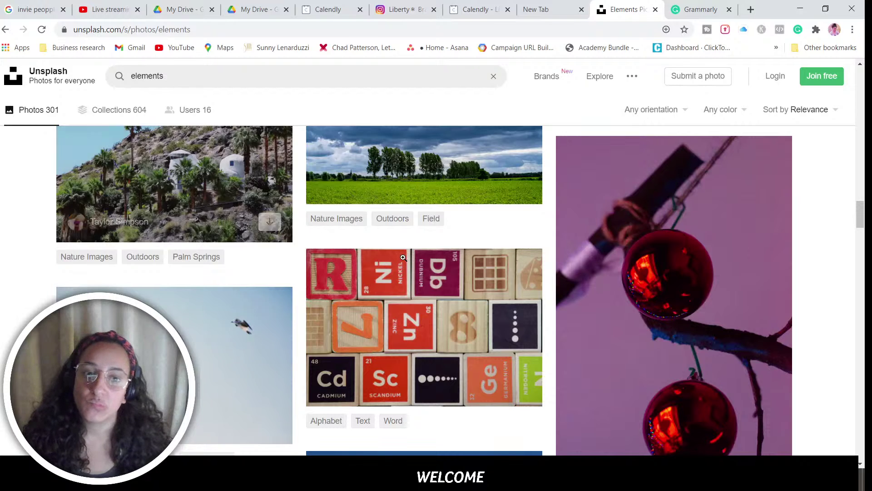
scroll(374, 333, down, 8)
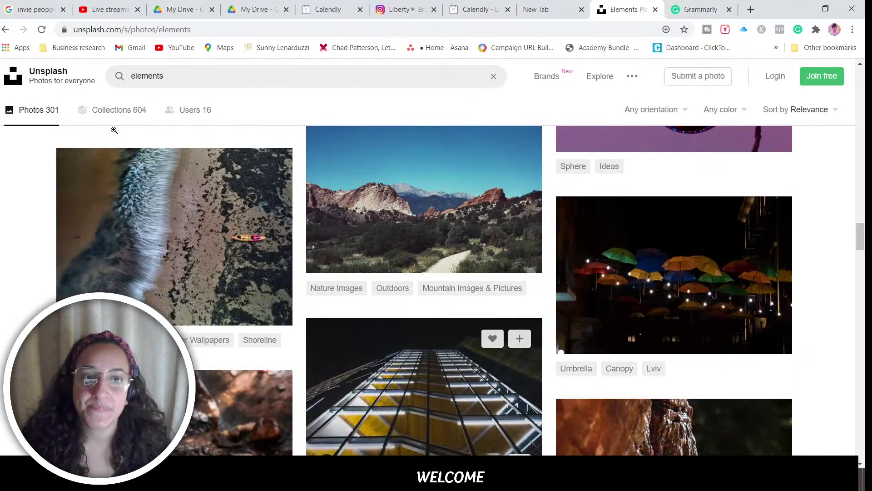
Step: Search Unsplash for "natural elements" and skim the first rows of photos
click(133, 75)
text(ba)
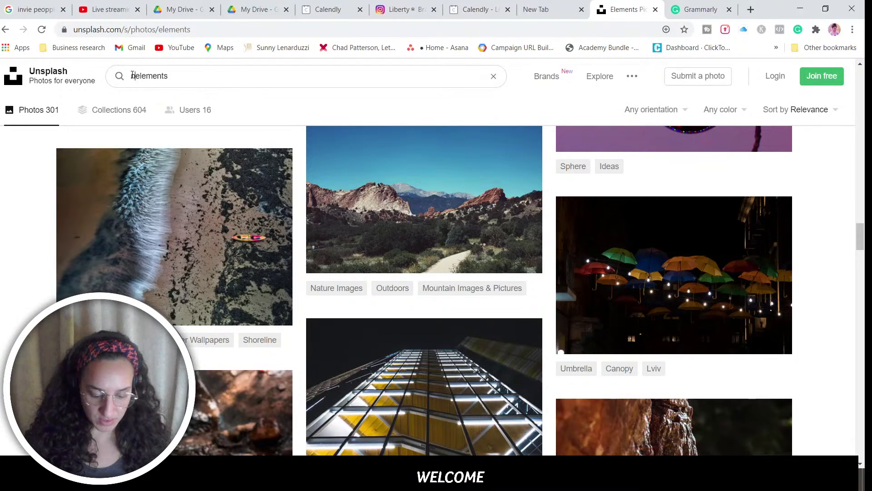
text(tural)
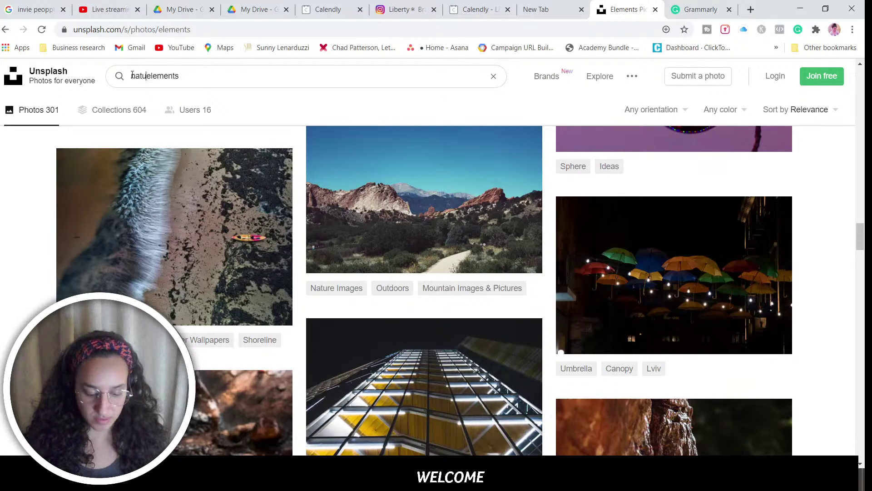
key(Return)
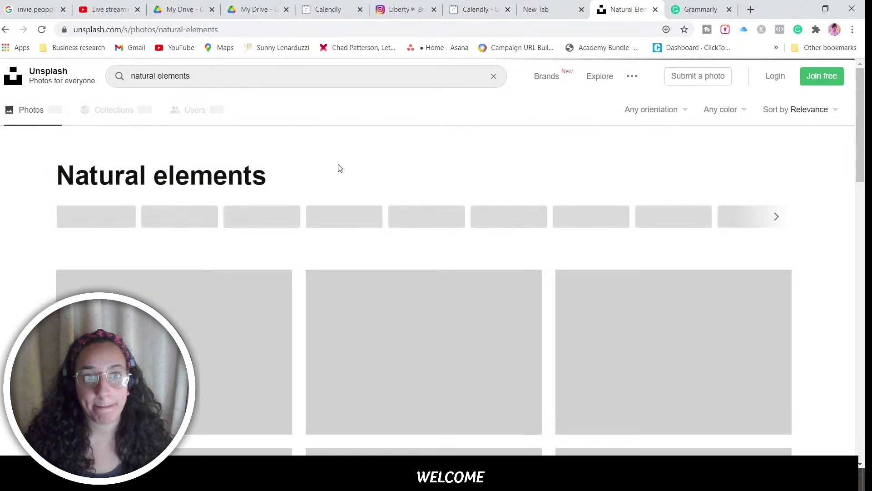
scroll(395, 234, down, 7)
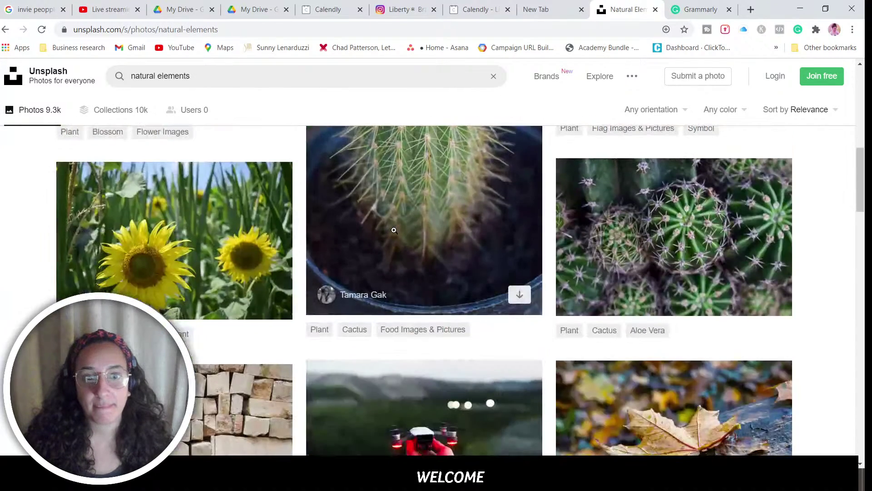
scroll(148, 70, up, 7)
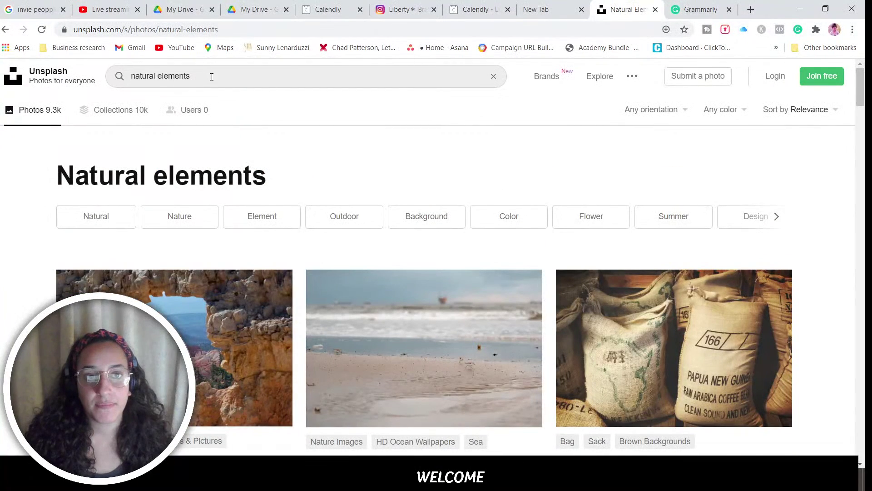
Step: Remove "natural" from the search, run it again for "elements" and look through the photos once more
double_click(142, 76)
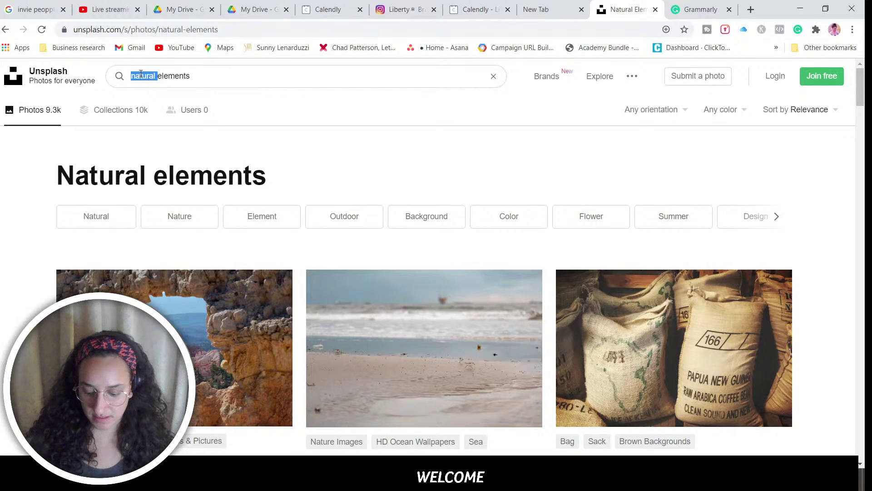
key(BackSpace)
key(Return)
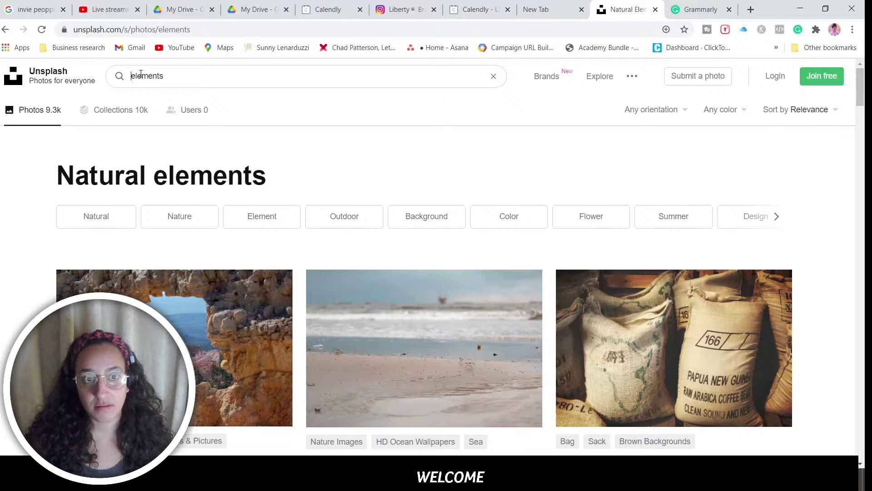
scroll(294, 207, down, 7)
scroll(294, 208, down, 10)
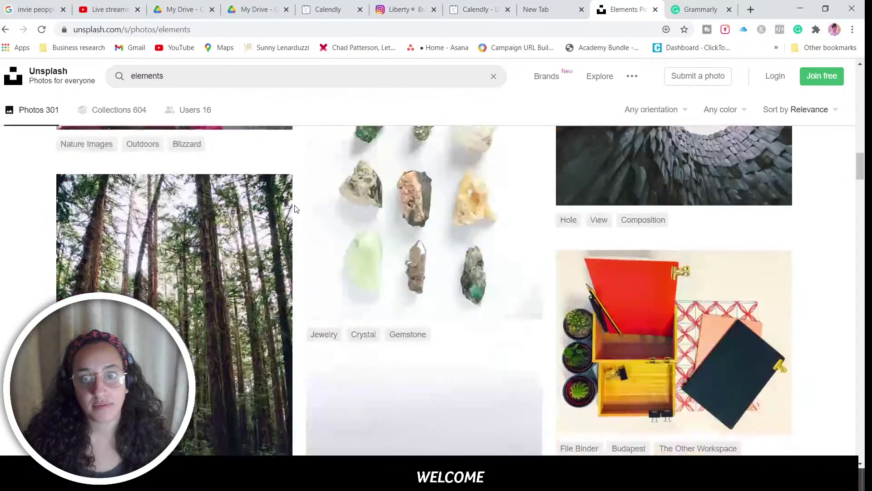
scroll(295, 208, down, 8)
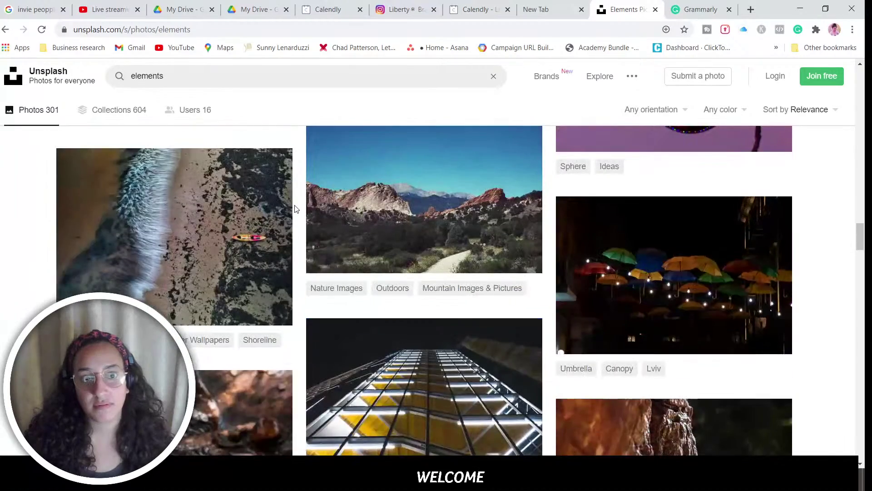
scroll(295, 208, down, 4)
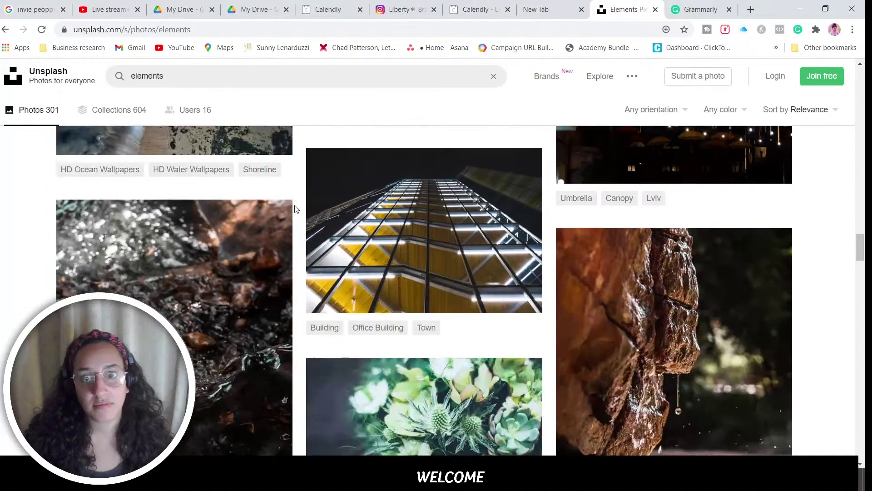
Step: Replace the search text with "flowers" and look over the first flower photos
double_click(147, 78)
text(flowers)
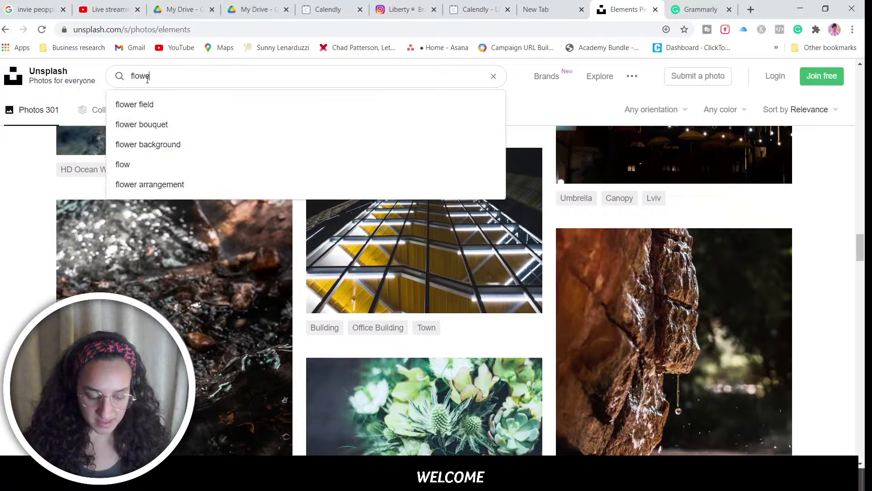
key(Return)
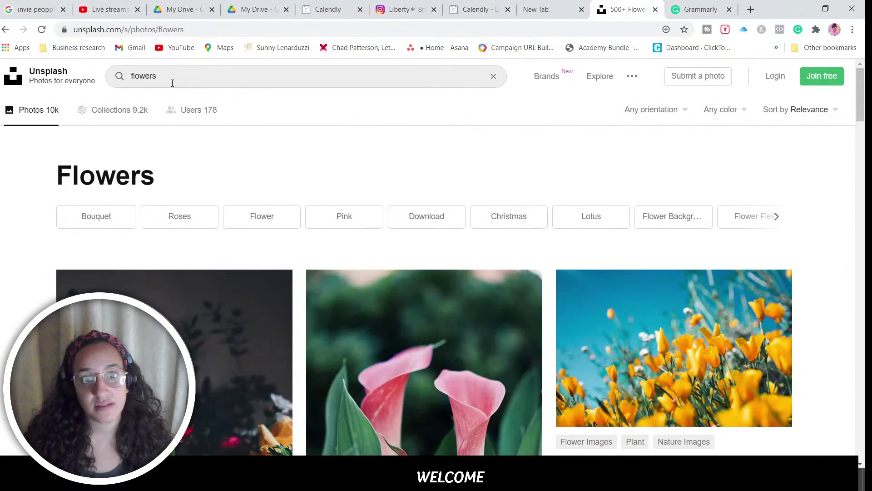
scroll(254, 227, down, 4)
Step: Narrow the Unsplash search to "beige flowers" and view the first photos
click(131, 77)
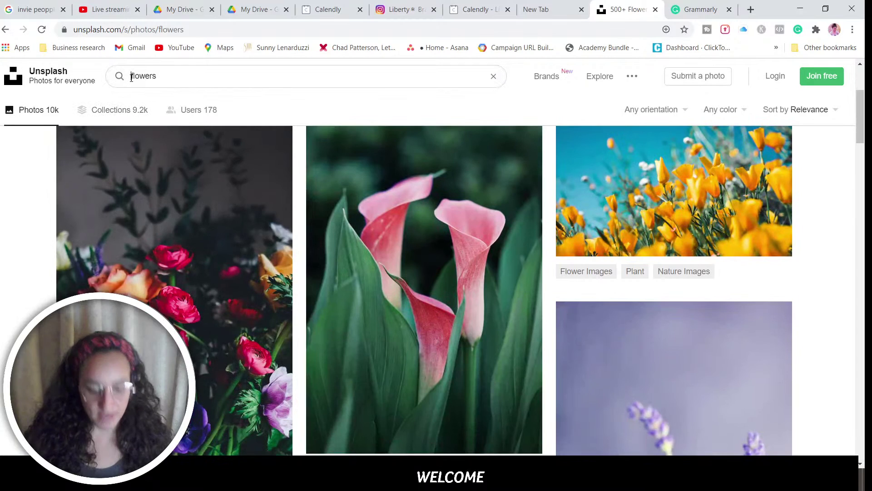
text(pe)
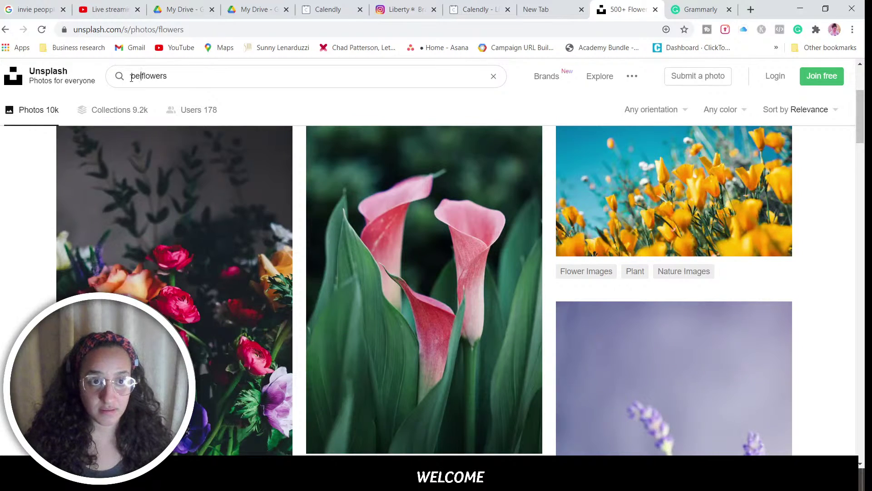
text(ige)
key(Return)
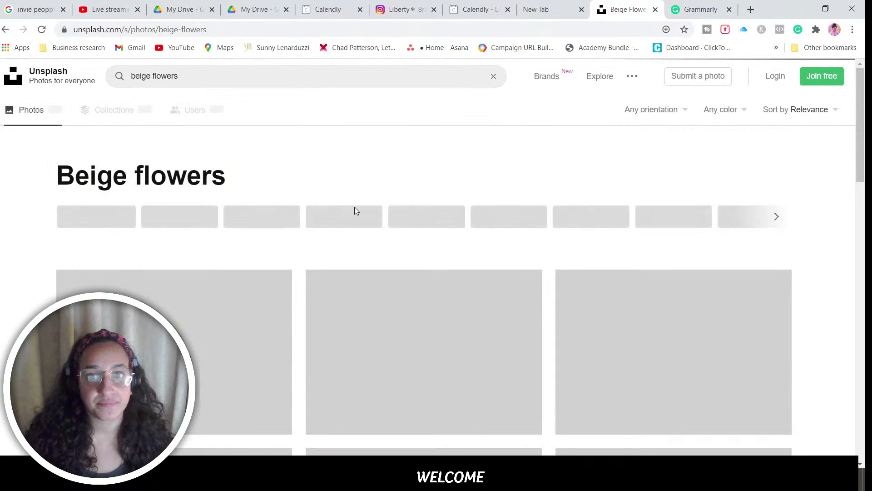
scroll(403, 261, down, 4)
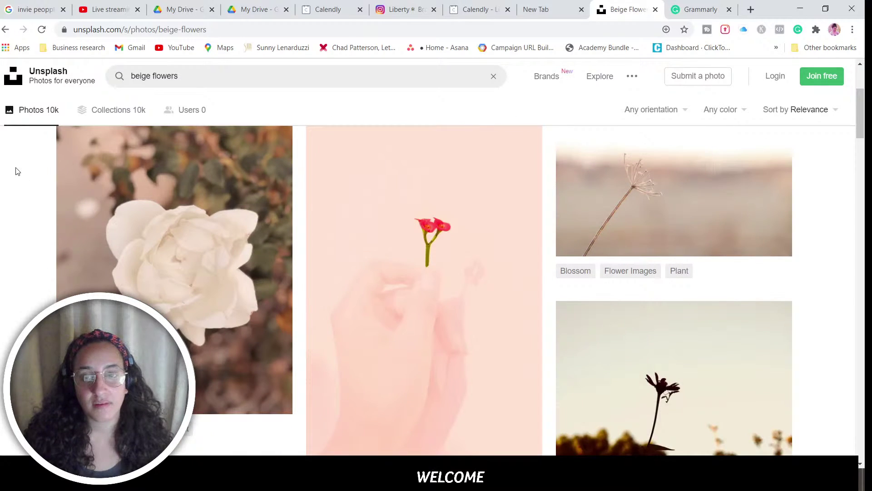
Step: Minimize Chrome to return to Illustrator and review the carousel slides through to the closing slide and back to the brand story example
click(802, 9)
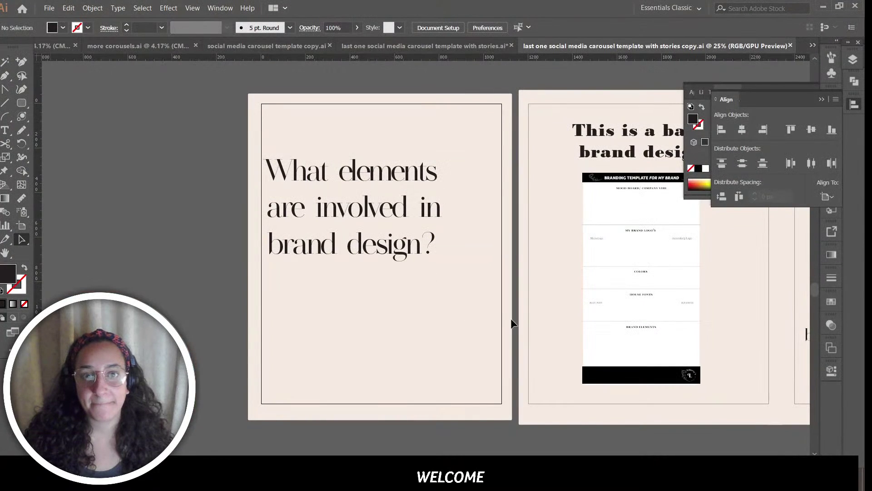
scroll(495, 443, right, 10)
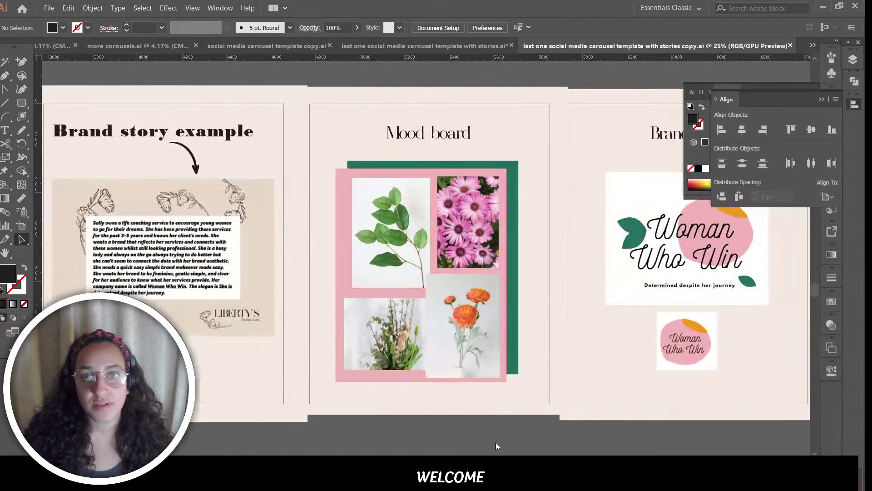
scroll(478, 446, right, 15)
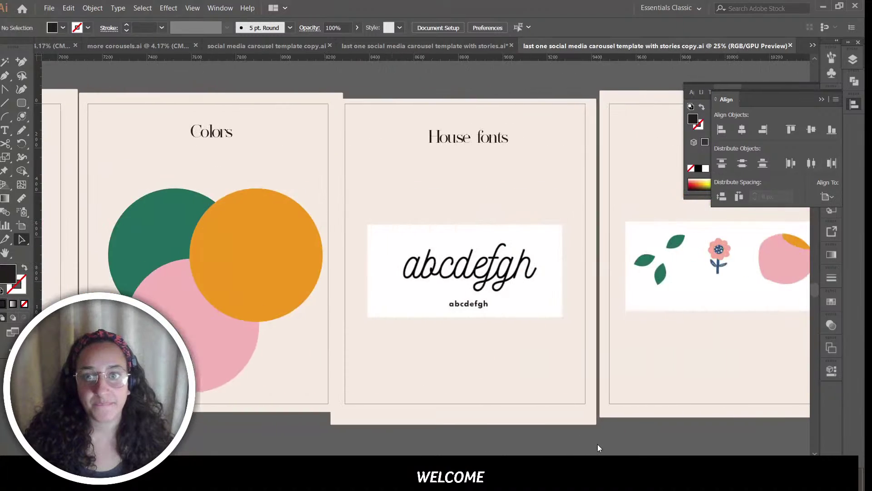
scroll(659, 443, right, 4)
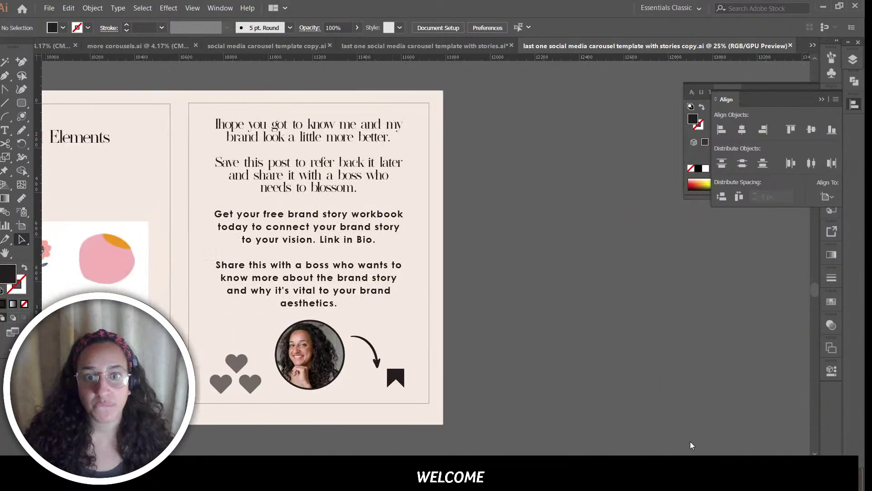
scroll(636, 448, left, 7)
scroll(590, 450, left, 11)
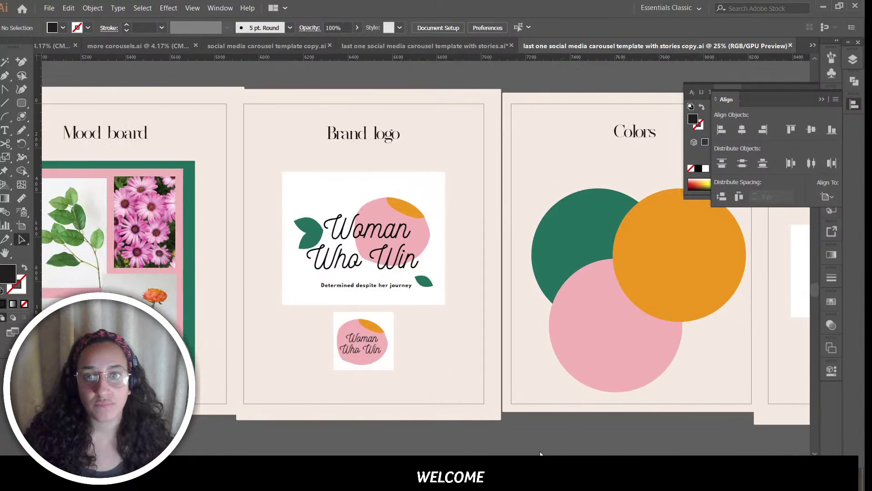
scroll(540, 453, left, 17)
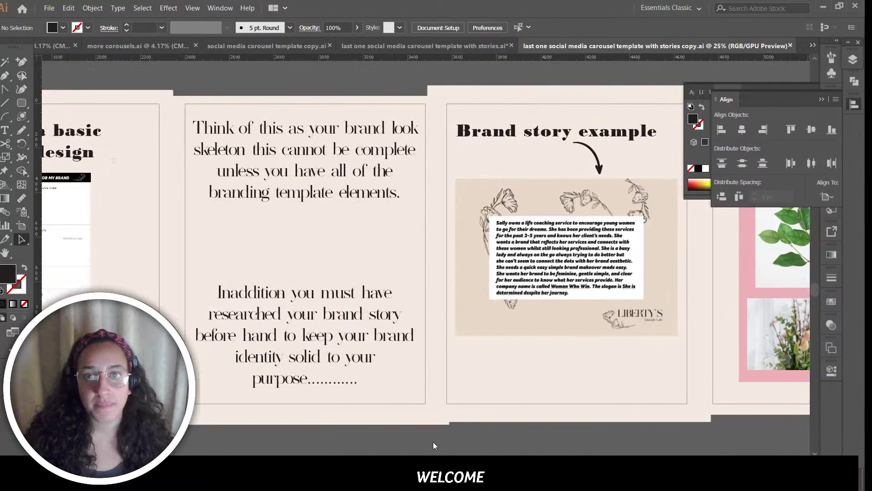
Step: Set the word "elements" in the opening slide's heading to Bodoni MT Bold Italic and widen the text box to fit the whole question
scroll(433, 446, left, 13)
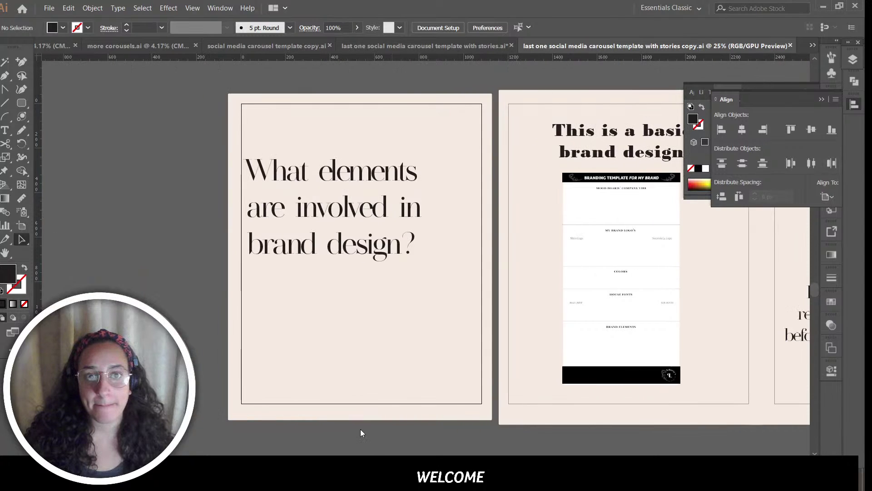
scroll(362, 432, right, 1)
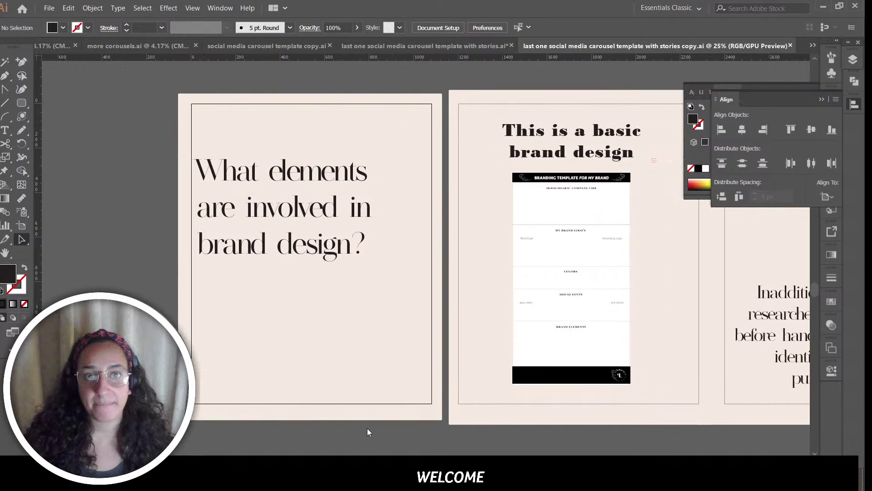
scroll(367, 428, right, 1)
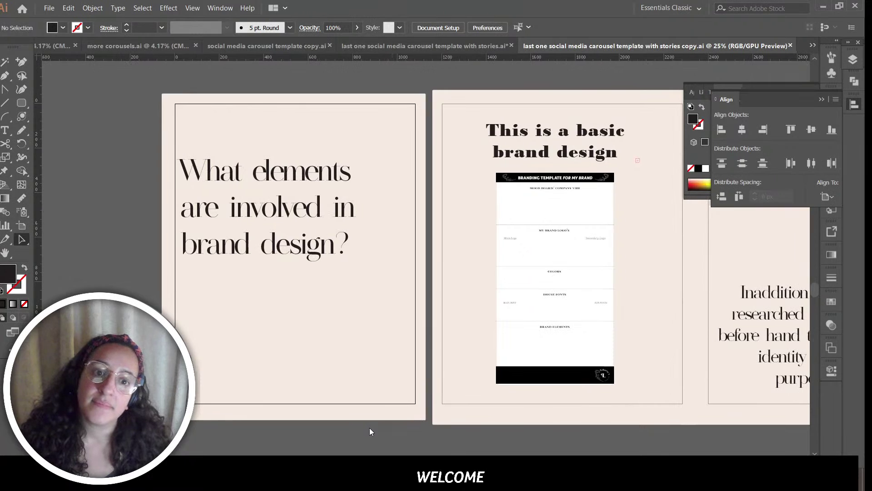
click(305, 169)
triple_click(307, 170)
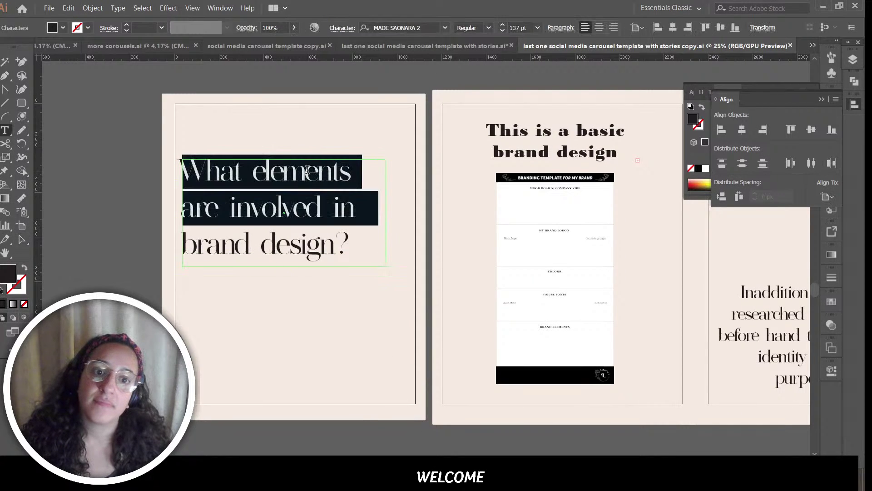
double_click(307, 170)
click(397, 27)
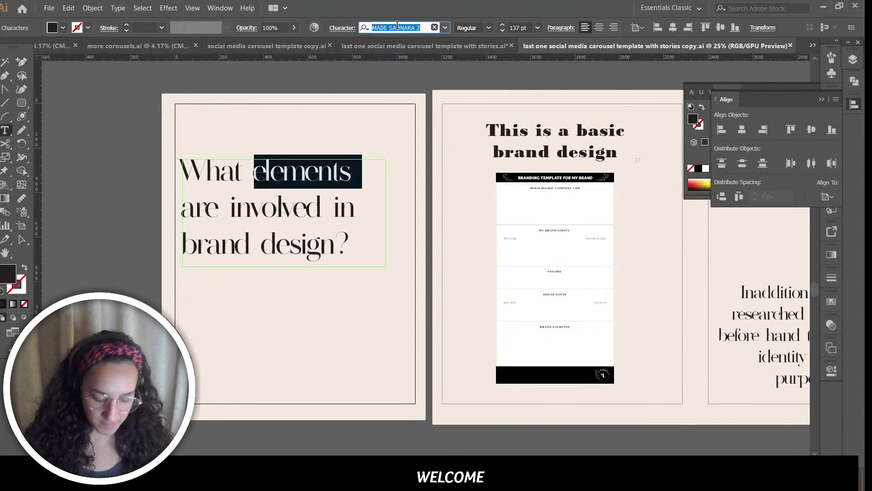
text(bod)
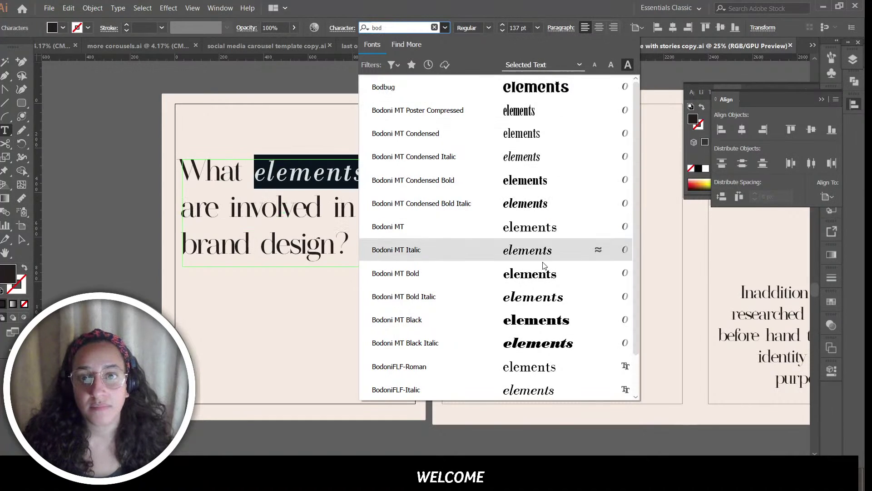
click(551, 301)
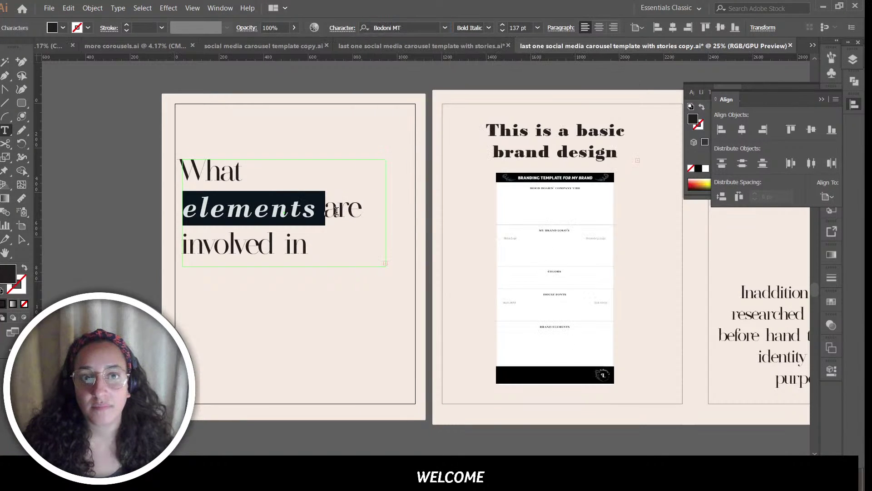
click(303, 215)
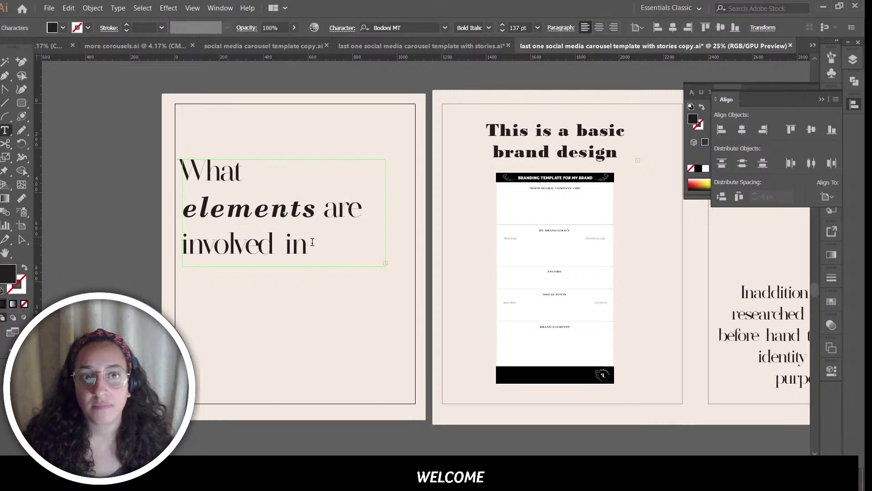
click(21, 239)
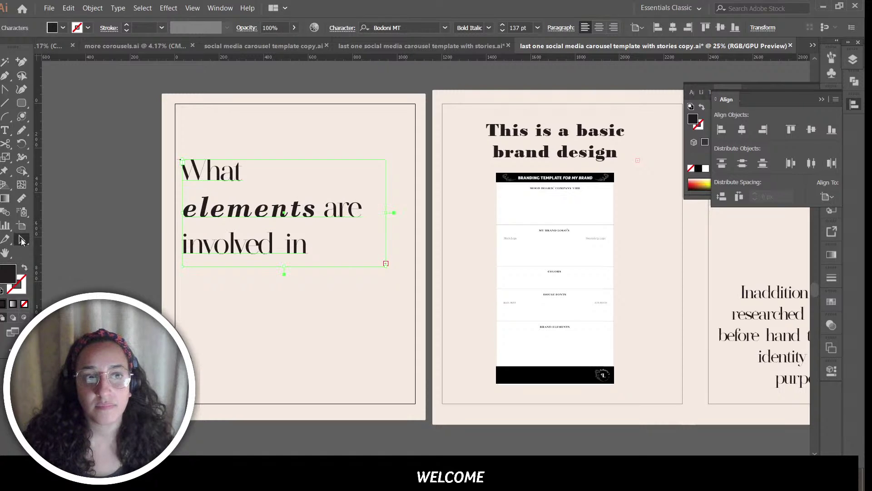
drag(387, 212, 405, 212)
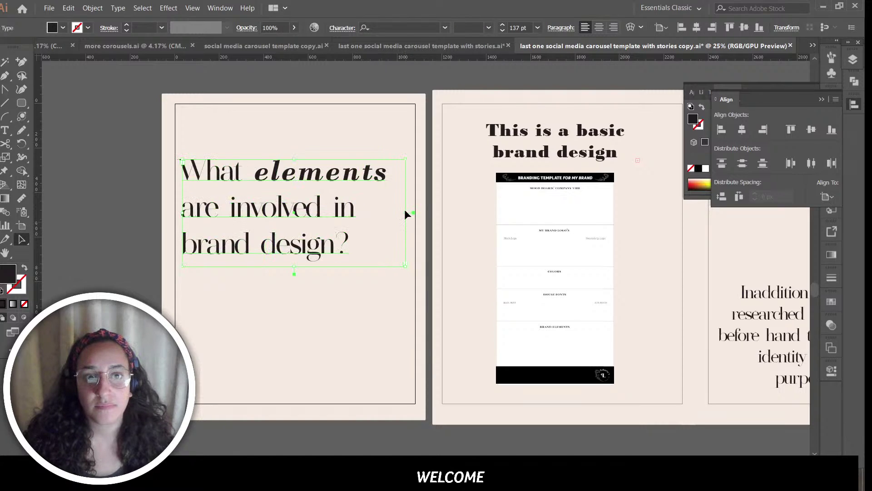
Step: Set the words "brand design" in the opening slide's heading to Bodoni MT Bold Italic
double_click(337, 248)
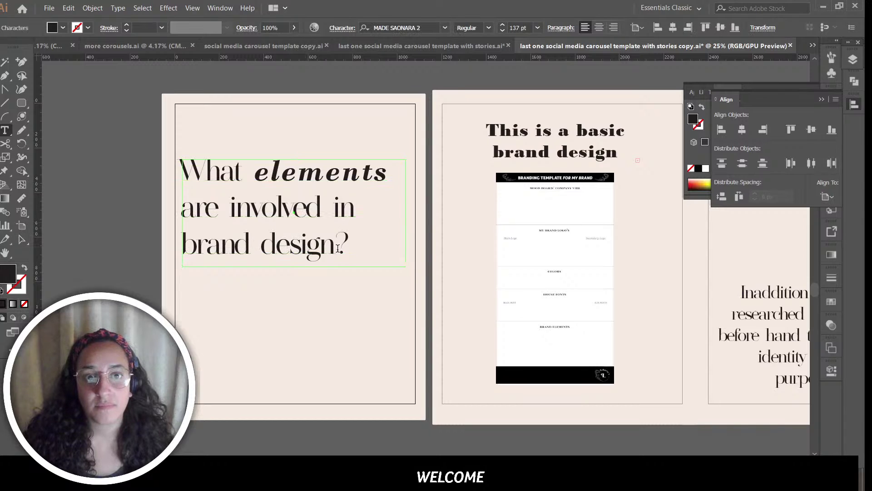
drag(336, 248, 126, 242)
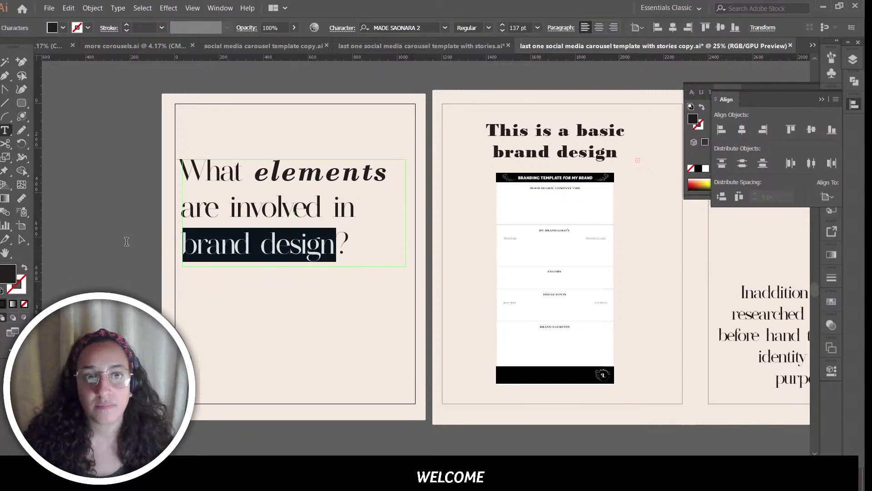
click(422, 25)
text(ele)
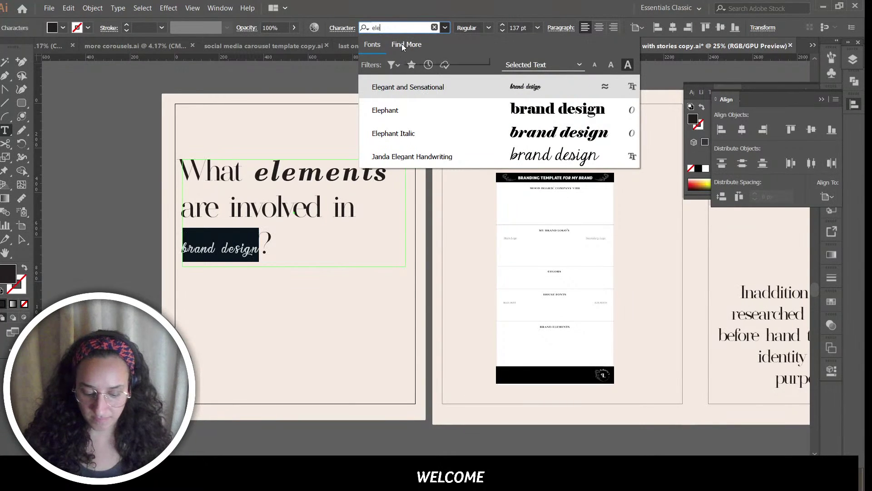
key(BackSpace)
key(BackSpace)
key(BackSpace)
text(bo)
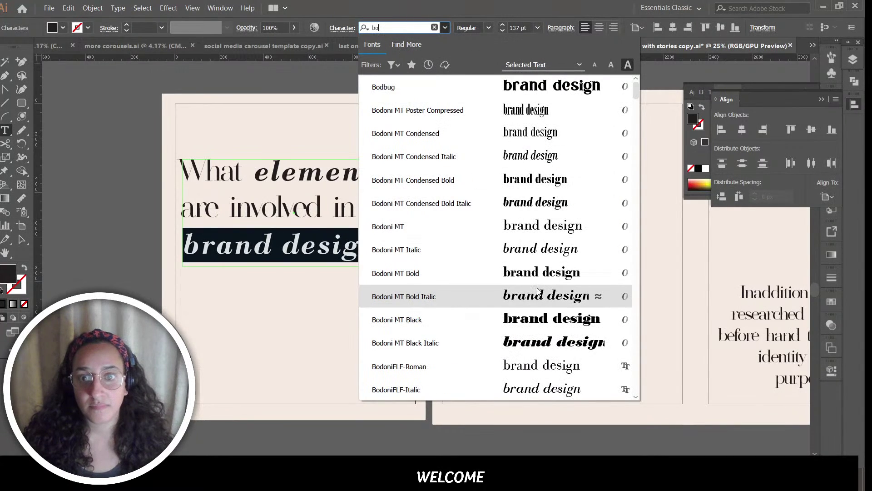
click(536, 303)
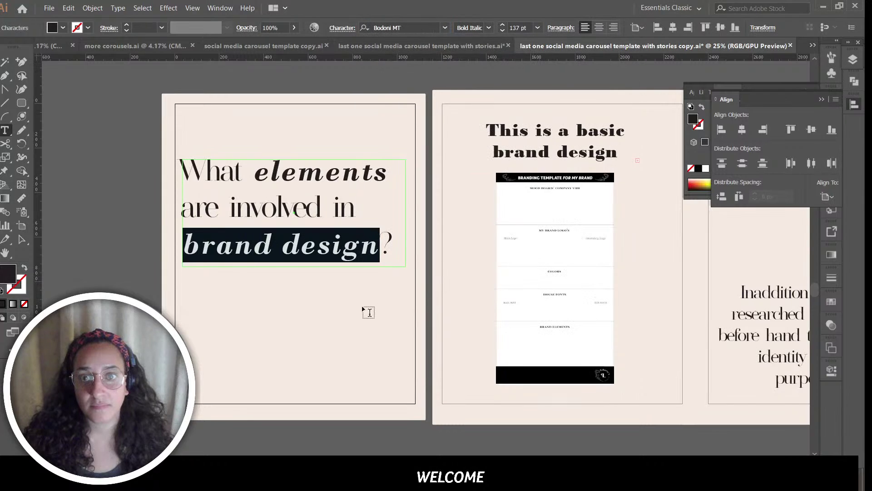
key(ctrl+shift+a)
click(21, 239)
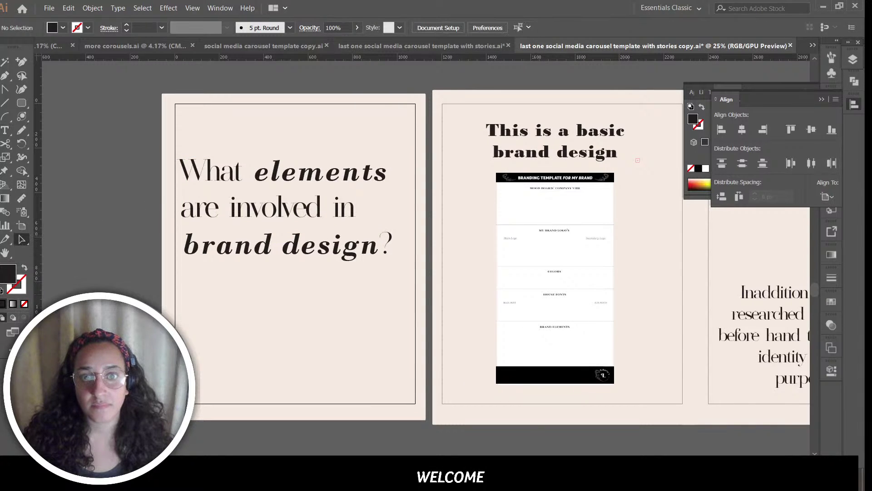
Step: Copy the curved arrow from the "Brand story example" slide to the "This is a basic brand design" slide, rotated beside the branding template
scroll(357, 200, right, 15)
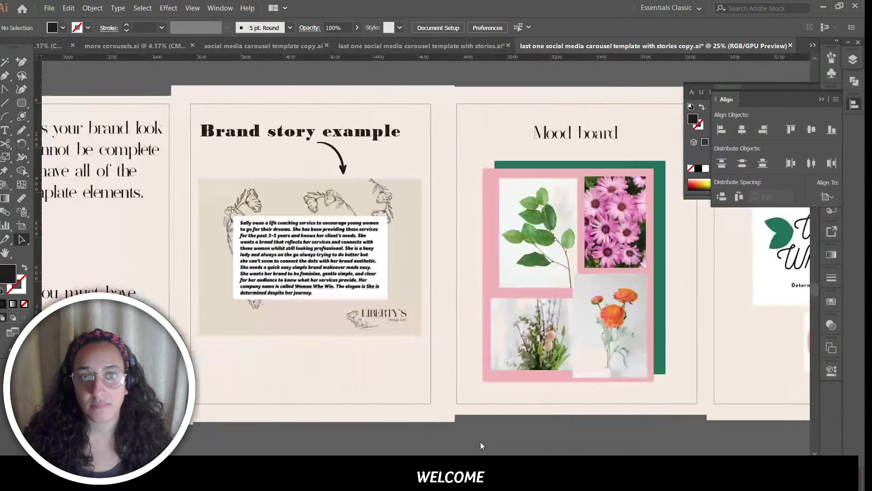
click(347, 168)
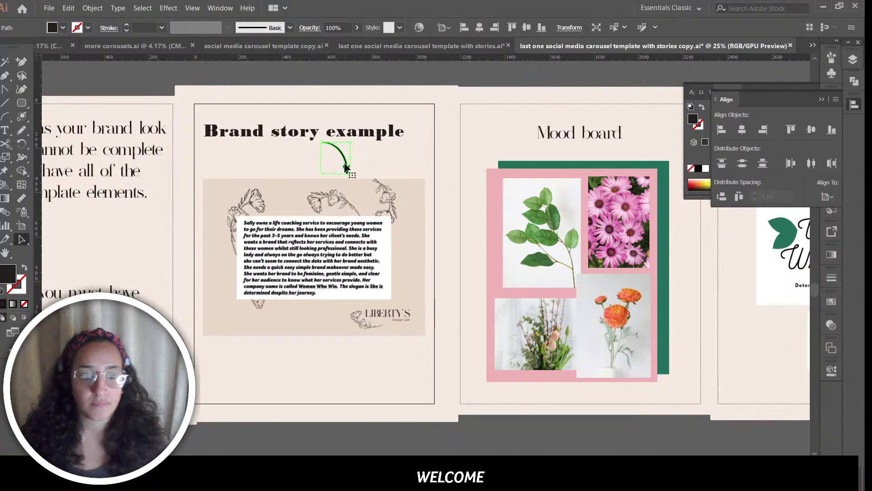
scroll(480, 282, left, 12)
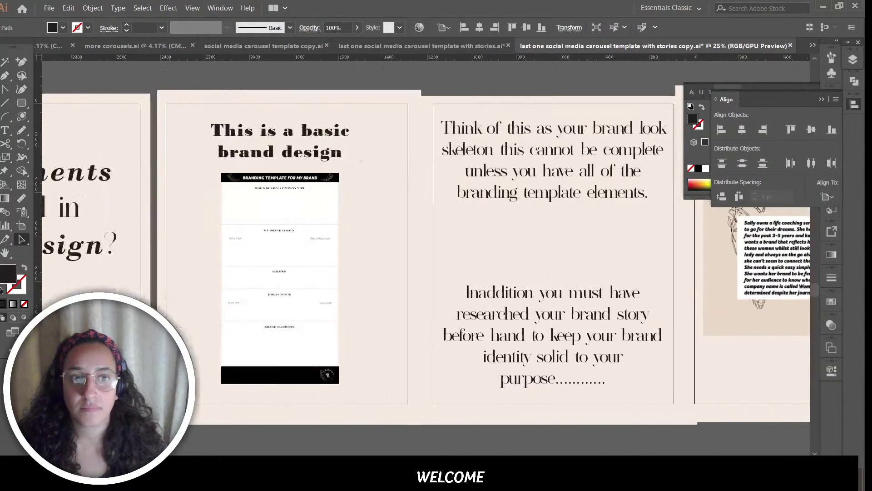
click(507, 258)
key(ctrl+v)
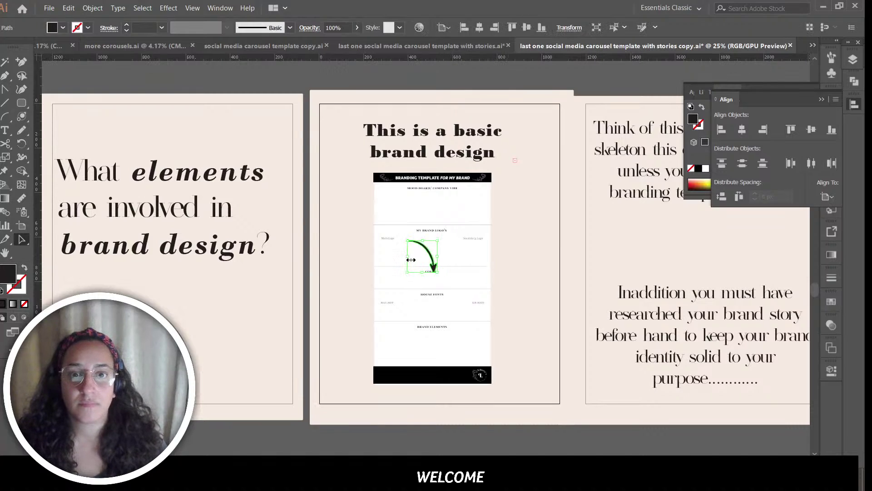
mouse_move(518, 219)
mouse_down()
mouse_move(516, 245)
mouse_move(509, 227)
mouse_up()
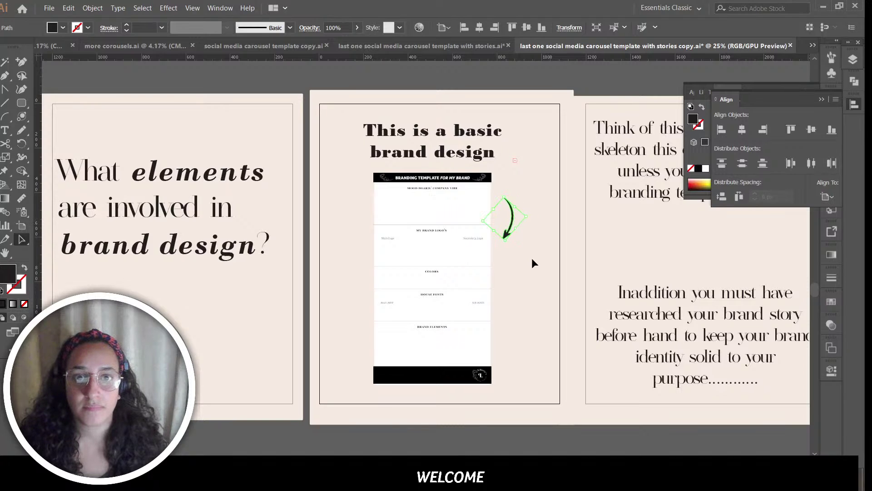
click(595, 217)
click(150, 336)
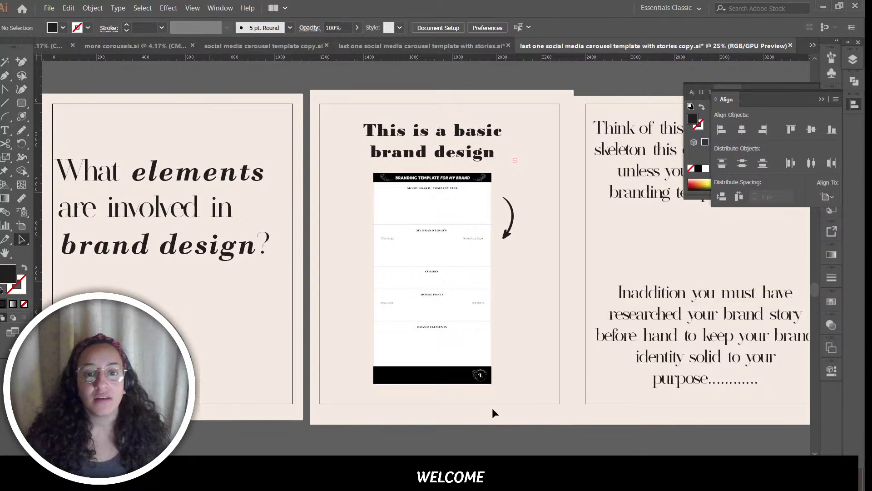
Step: Draw a wide rectangle across the opening slide below the heading and remove its fill
scroll(493, 411, right, 10)
scroll(425, 262, right, 3)
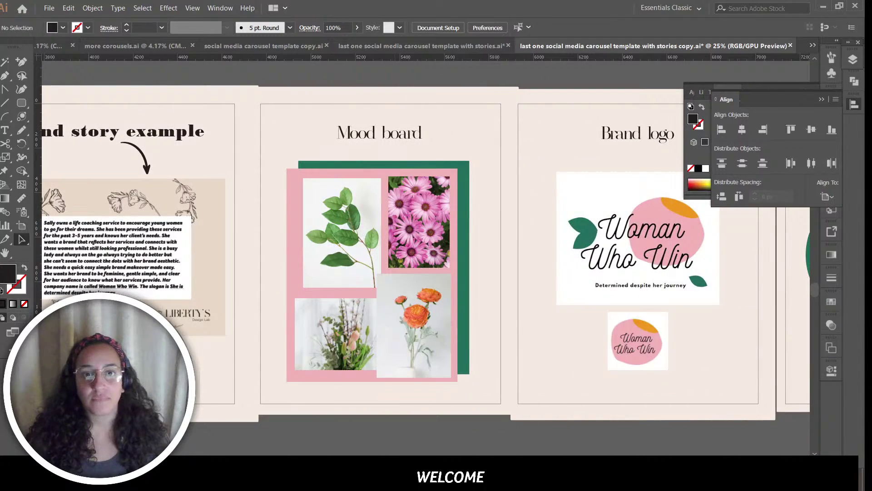
scroll(425, 262, right, 10)
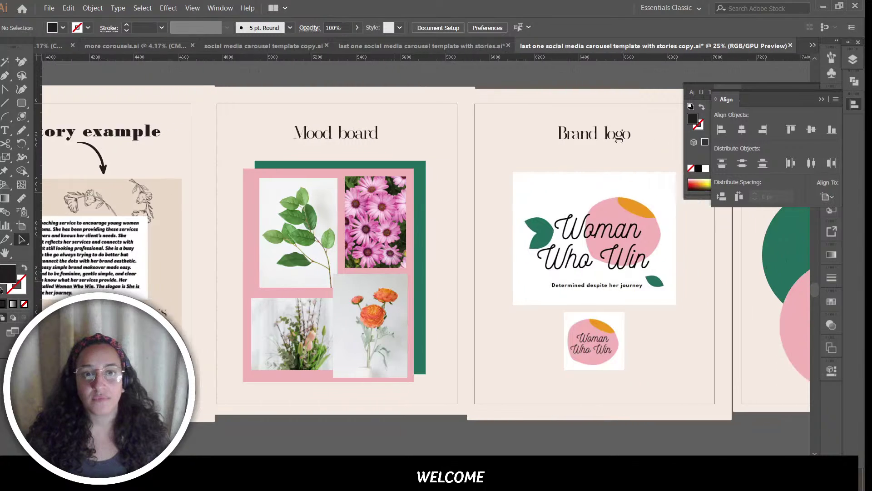
scroll(425, 262, left, 20)
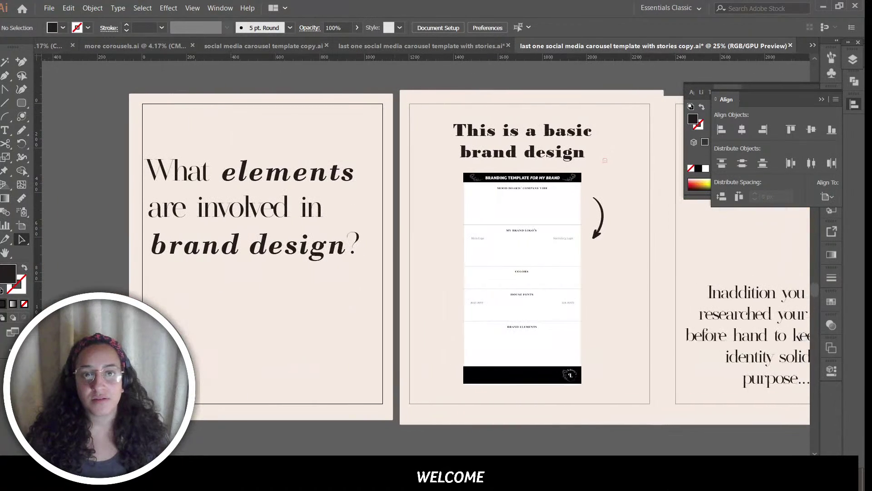
scroll(425, 262, right, 1)
click(22, 102)
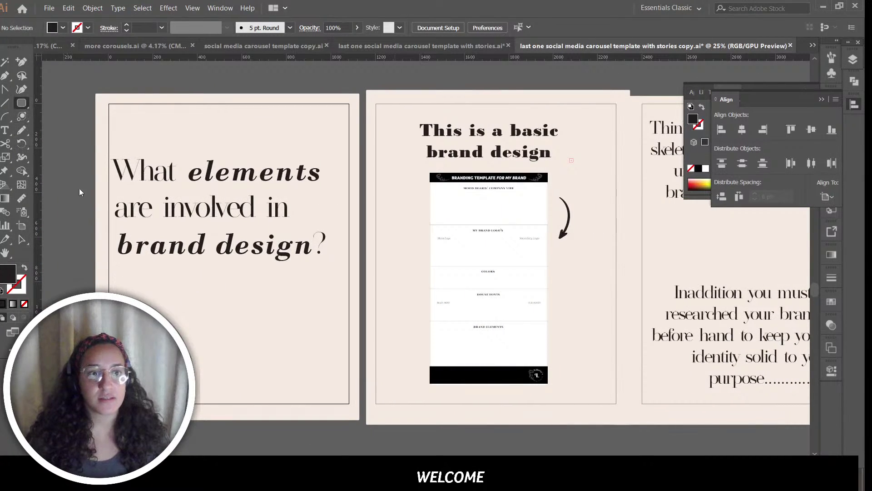
drag(279, 342, 365, 347)
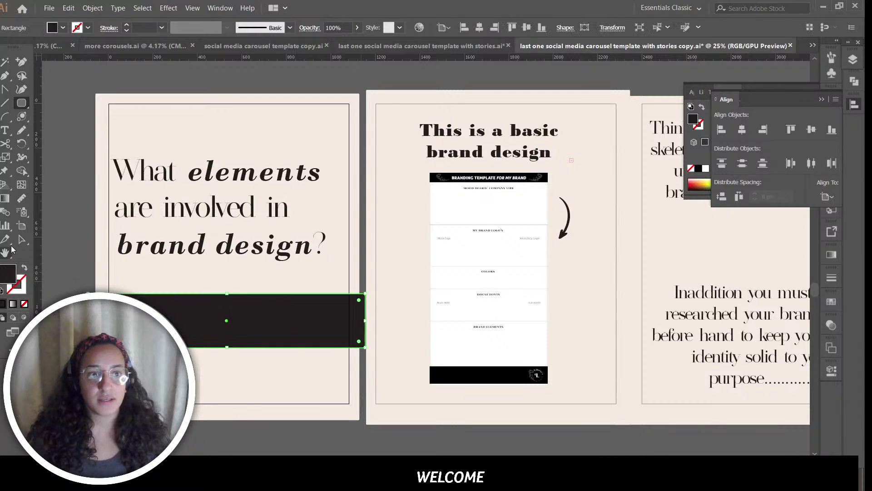
click(24, 304)
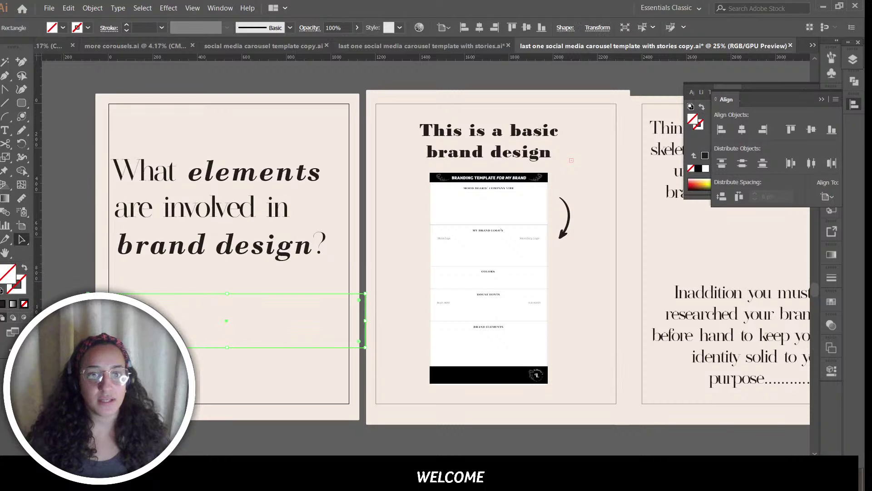
Step: Copy the three coloured circles from the Colors slide into the opening slide's unfilled rectangle using Draw Inside, and scale them down
scroll(512, 181, right, 15)
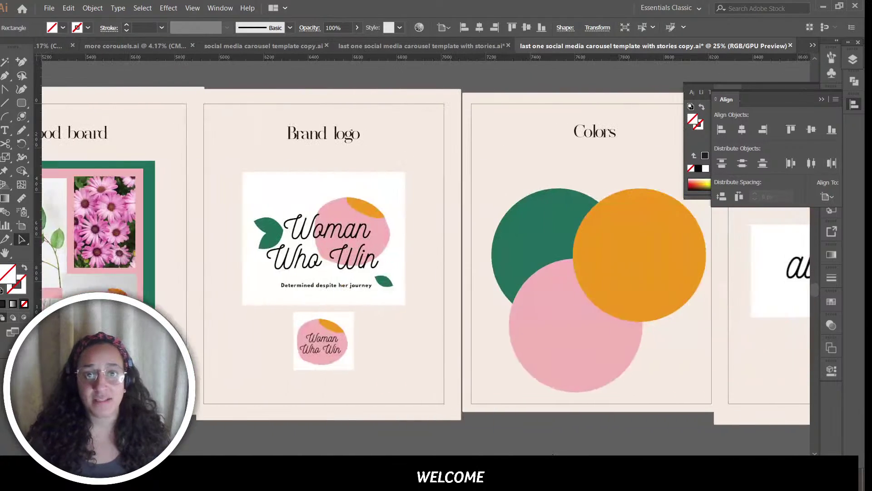
drag(513, 181, 654, 382)
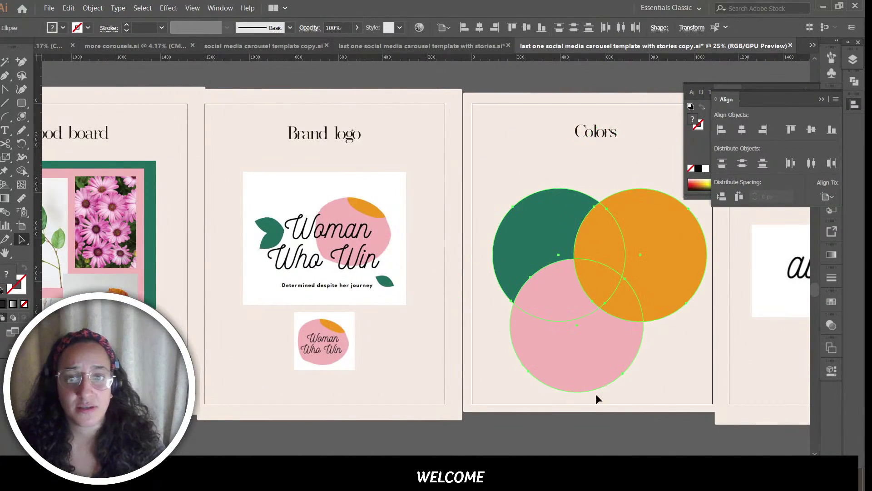
scroll(352, 314, left, 20)
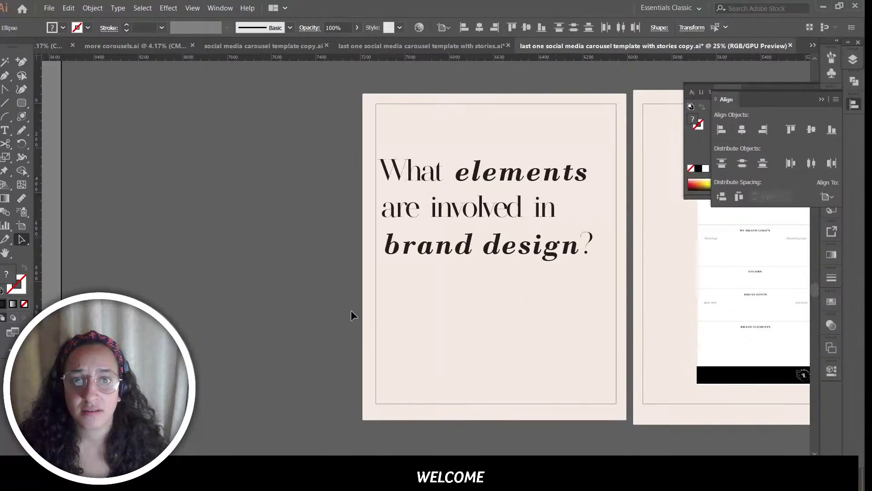
drag(357, 295, 463, 388)
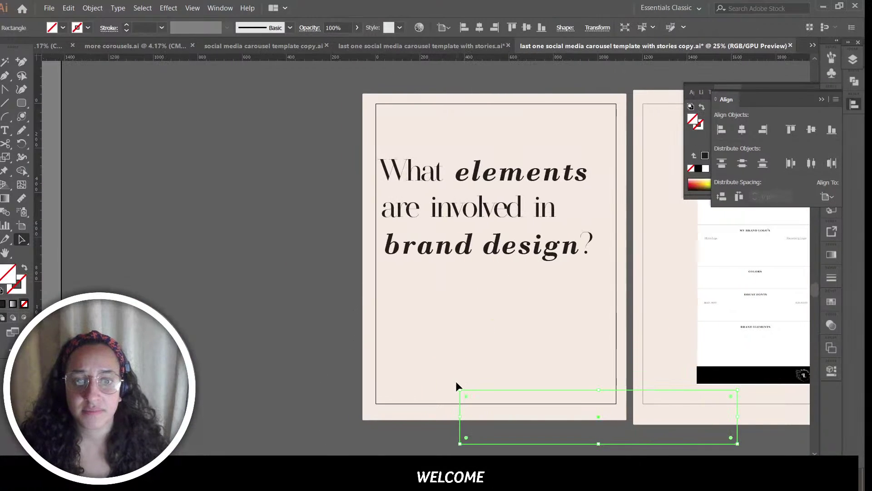
key(ctrl+z)
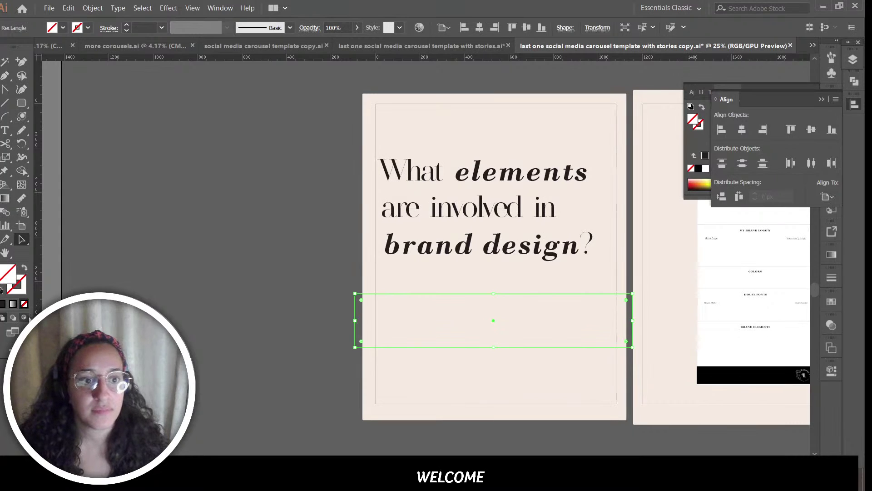
key(ctrl+v)
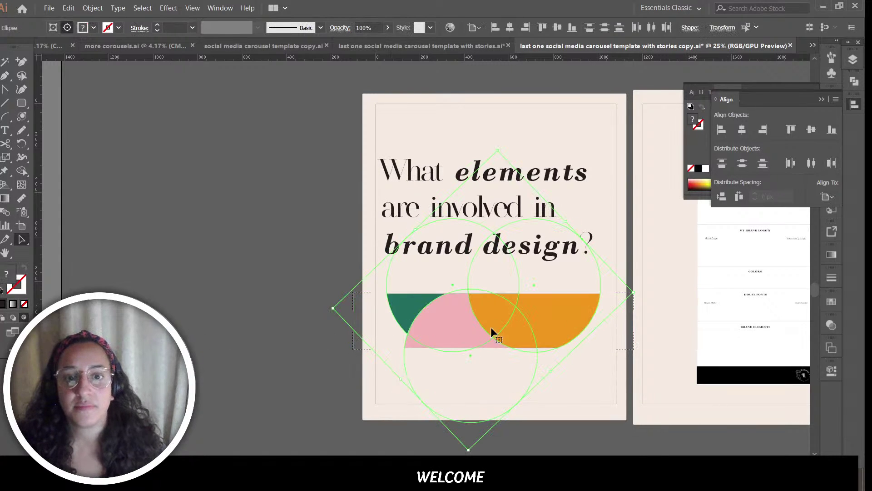
drag(498, 152, 486, 267)
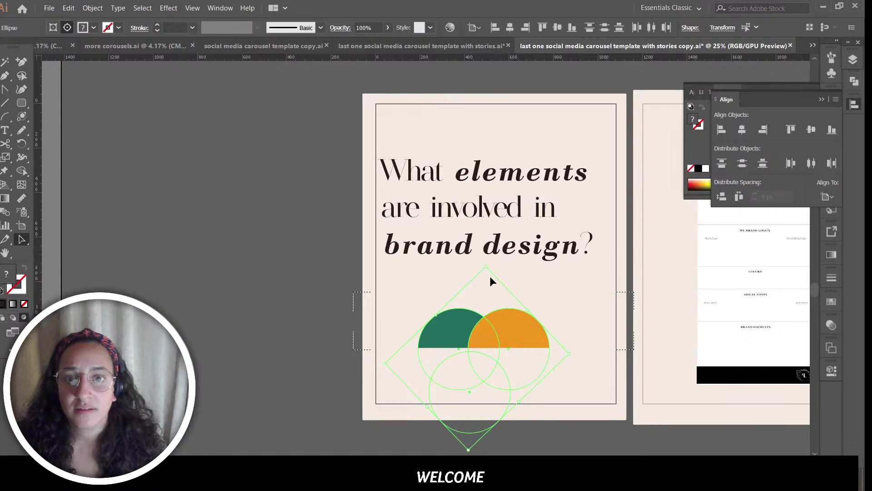
Step: Scale down the three-circle cluster inside the strip below the heading and scatter copies of it across the strip's full width
drag(486, 266, 494, 312)
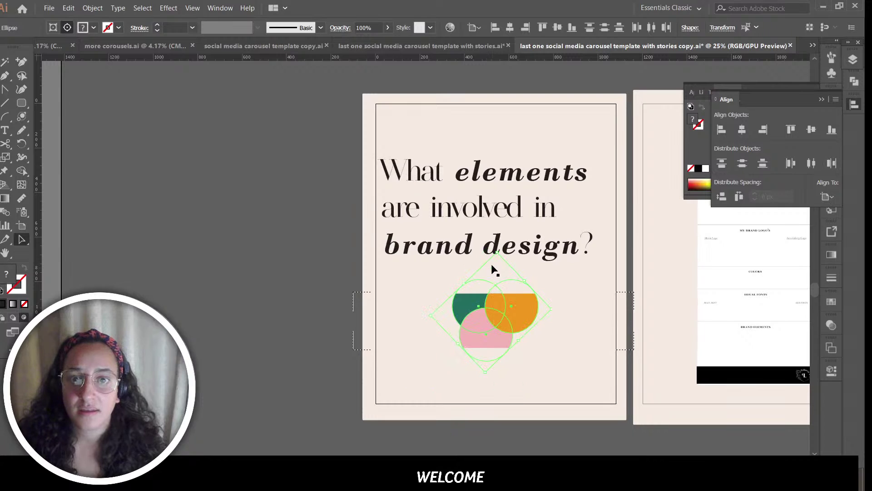
drag(497, 255, 492, 301)
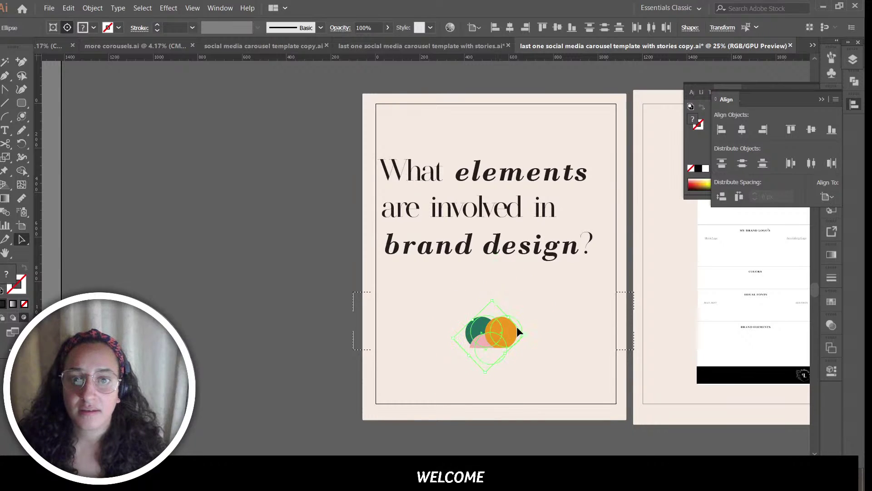
drag(517, 327, 400, 342)
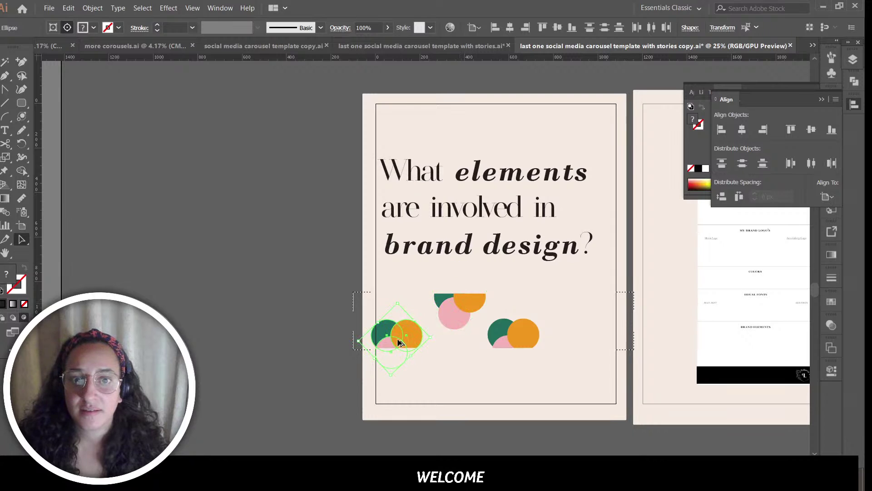
drag(461, 318, 614, 298)
drag(611, 303, 625, 354)
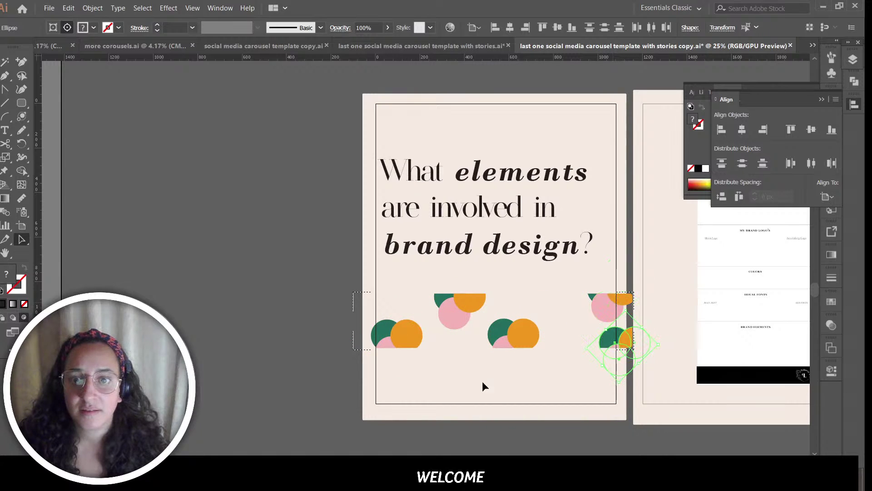
drag(483, 385, 466, 390)
click(466, 390)
click(499, 323)
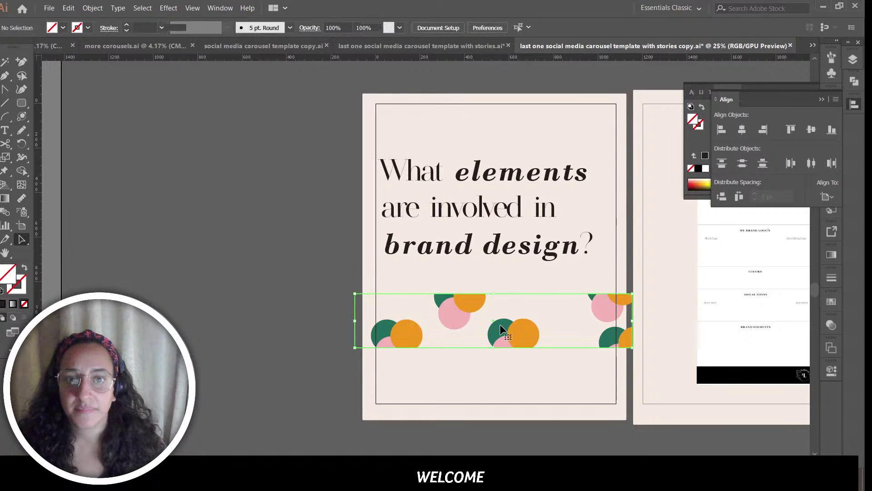
mouse_move(530, 342)
mouse_down()
mouse_move(521, 343)
mouse_move(530, 342)
mouse_up()
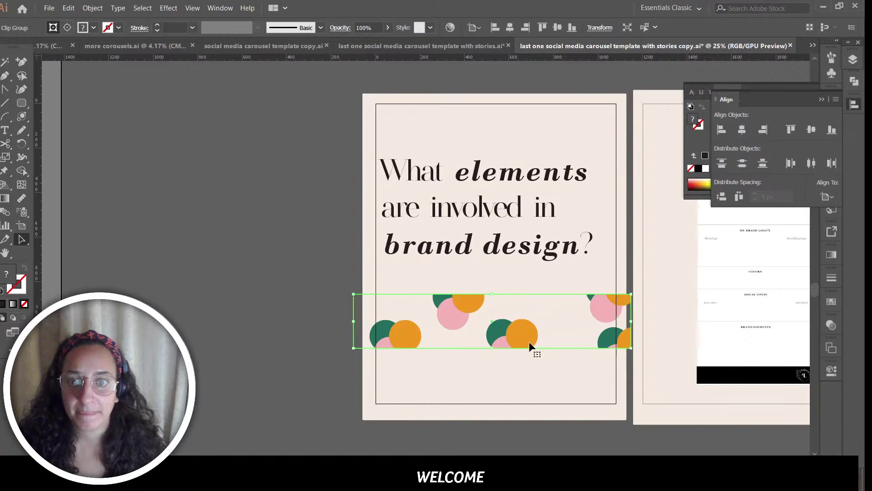
click(468, 381)
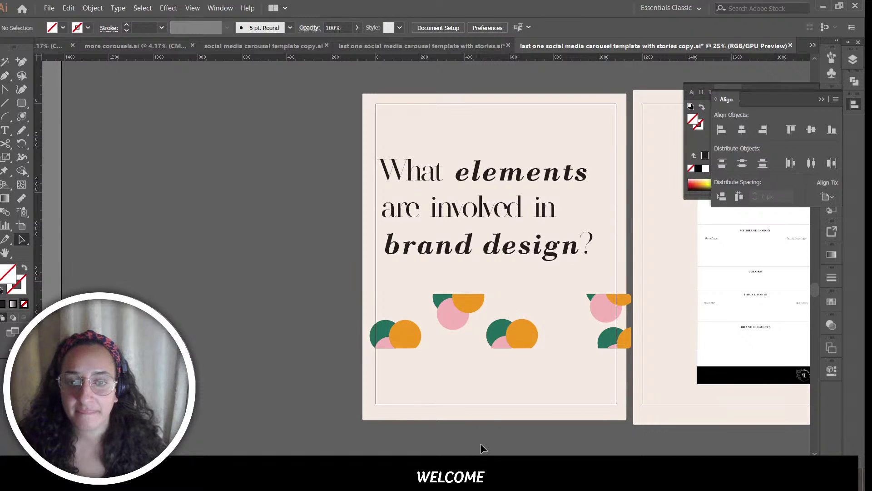
Step: Try to stretch the clipped circle strip on the opening slide upward to the slide's top edge
scroll(428, 239, right, 10)
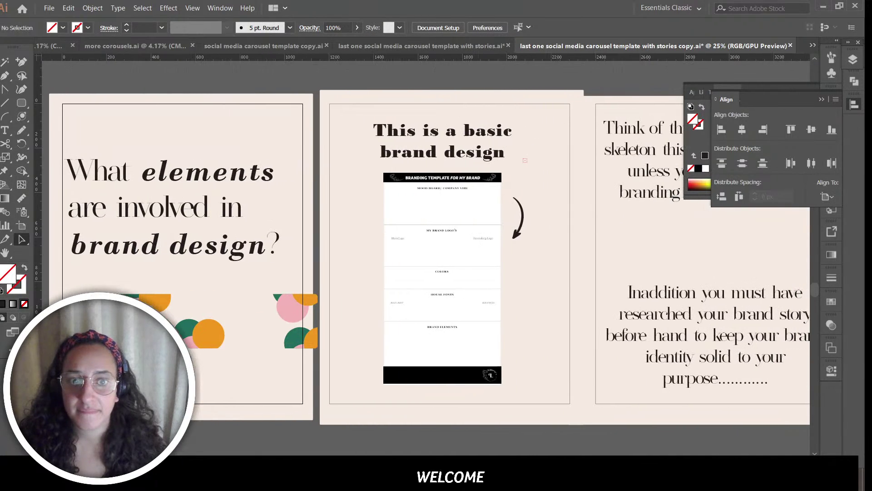
scroll(430, 239, left, 3)
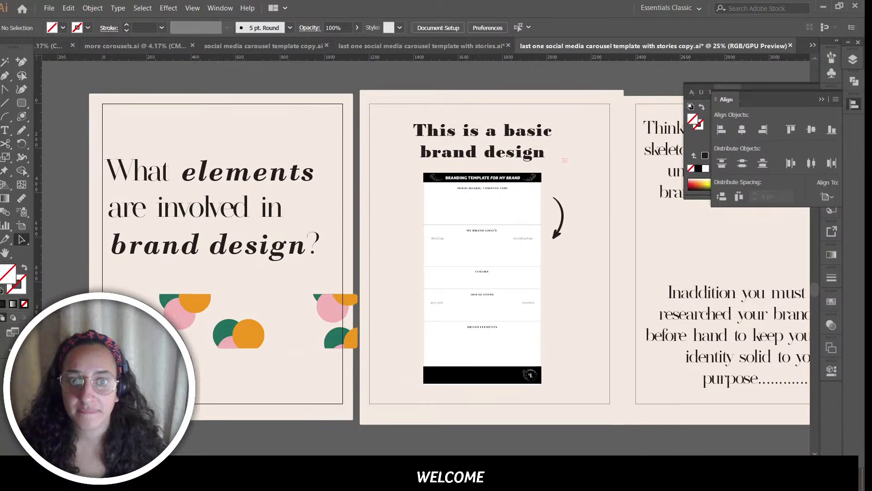
scroll(428, 239, right, 20)
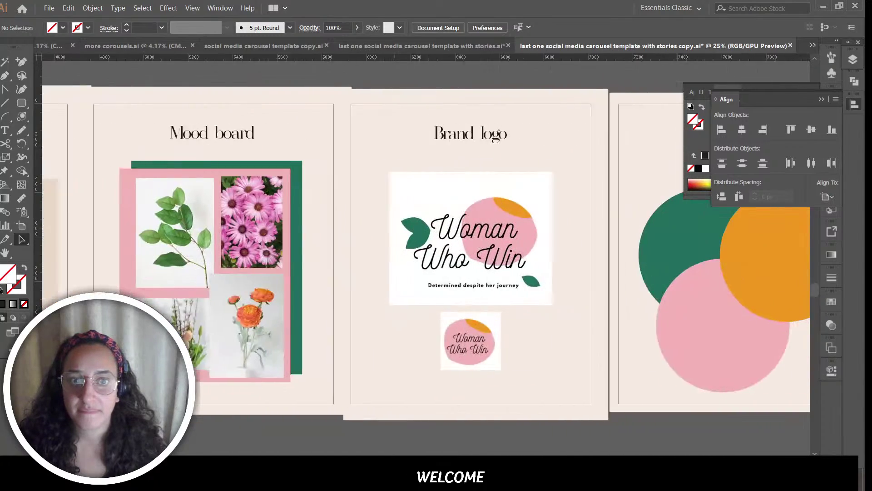
scroll(428, 239, left, 20)
scroll(425, 239, left, 3)
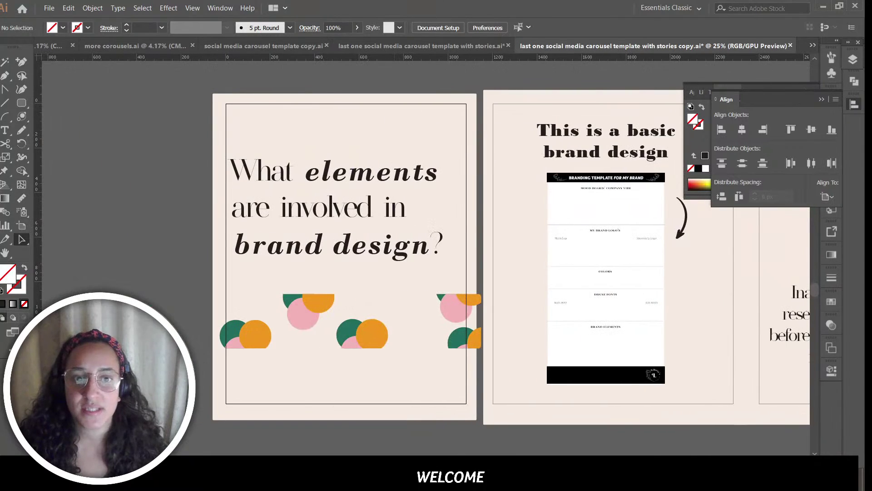
click(346, 331)
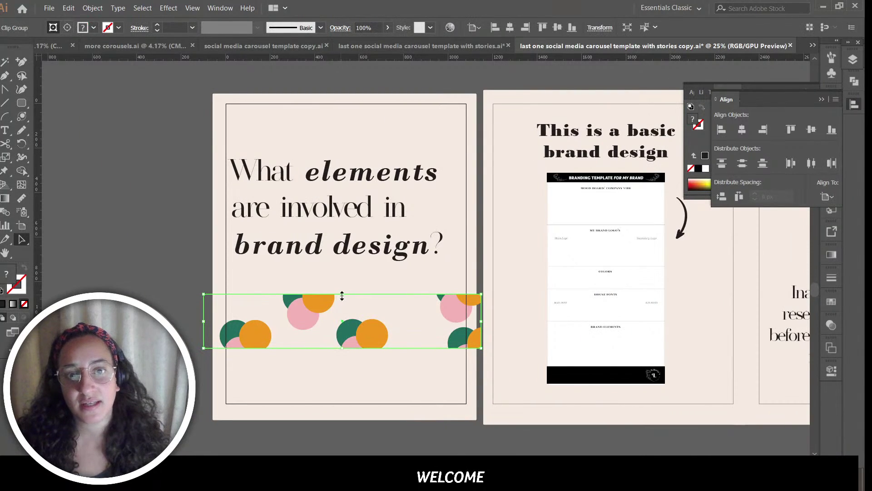
drag(342, 293, 347, 97)
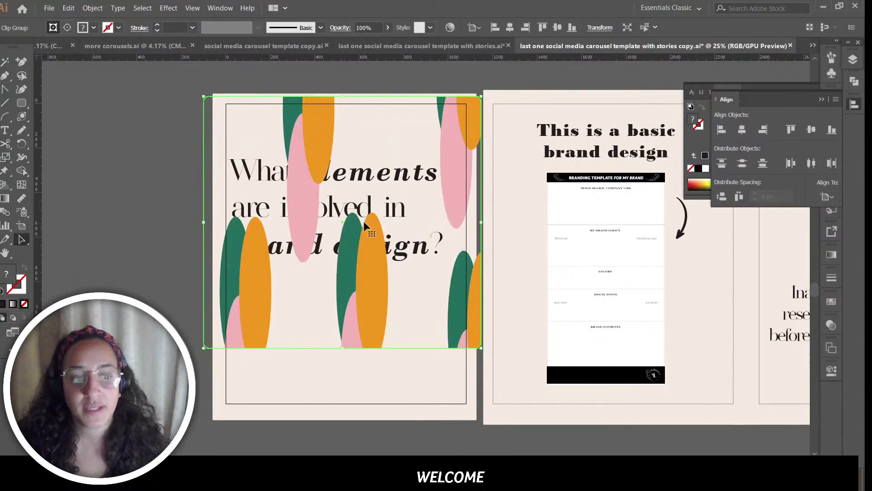
Step: Undo the strip's stretch, the circle copies and the strip itself until only the heading and frame remain on the opening slide
key(ctrl+z)
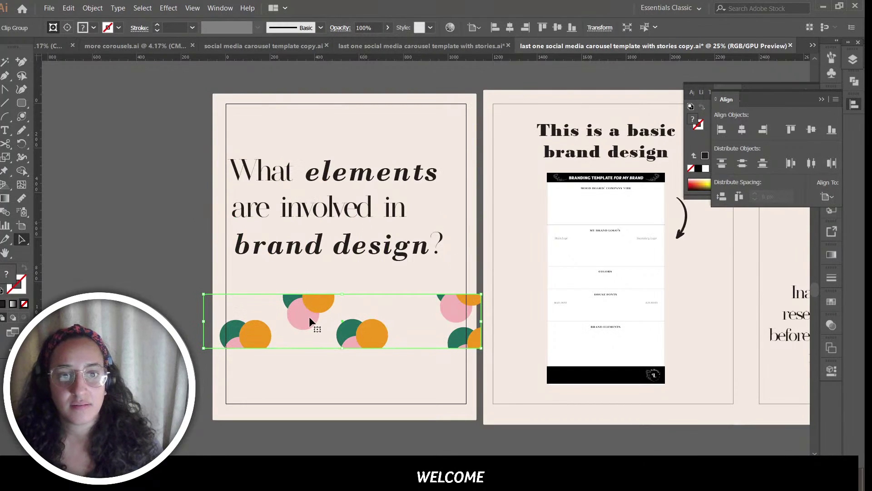
key(ctrl+z)
key(ctrl+z)
key(ctrl+z)
key(ctrl+z)
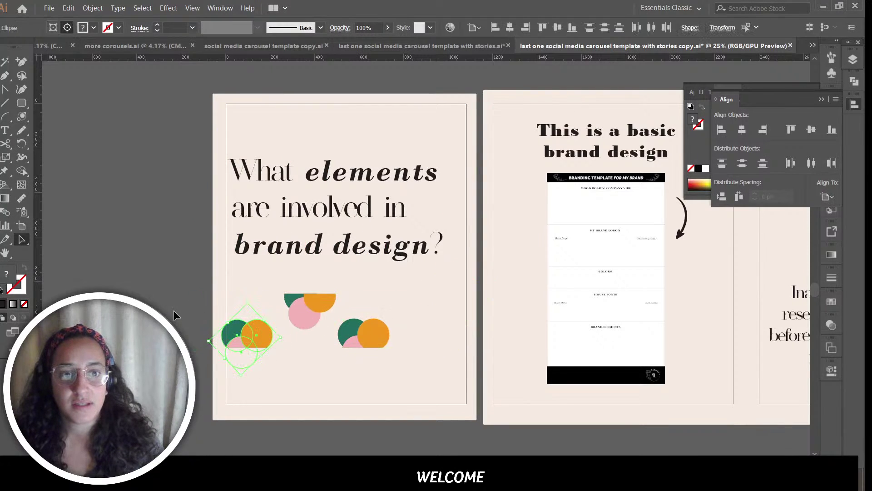
key(ctrl+z)
key(ctrl+z)
key(ctrl+z)
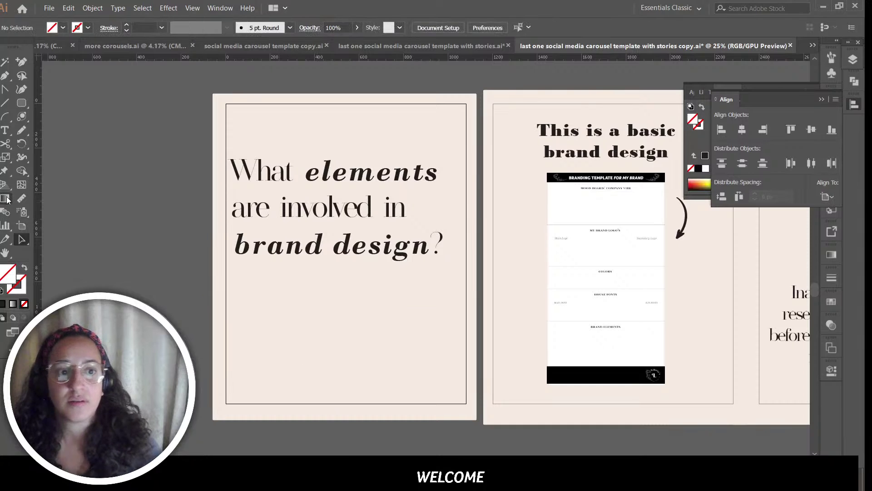
Step: Draw an unfilled rectangle slightly larger than the whole opening slide and set it to Draw Inside
click(22, 103)
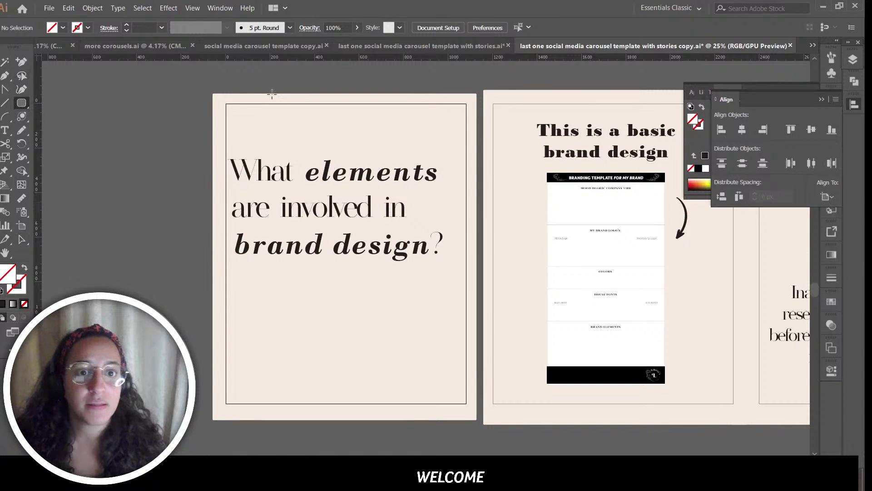
drag(209, 87, 481, 427)
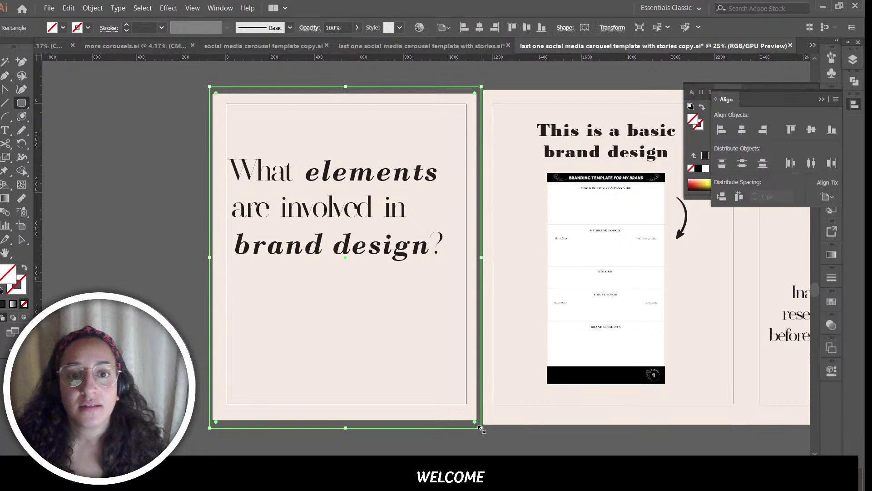
click(21, 240)
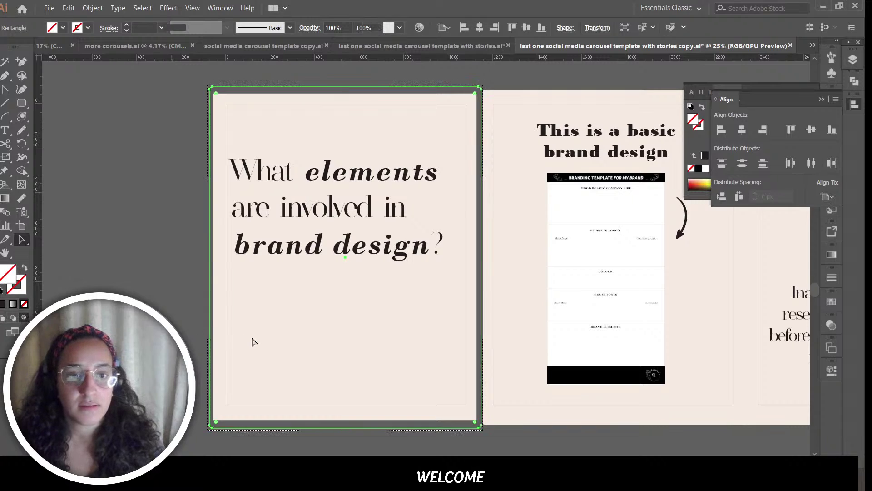
Step: Paste the three coloured circles inside the slide-sized rectangle, scale them down and scatter copies over the whole slide
key(ctrl+v)
drag(348, 87, 334, 245)
drag(326, 320, 412, 326)
drag(413, 325, 475, 87)
drag(475, 87, 202, 101)
drag(218, 108, 323, 395)
click(161, 296)
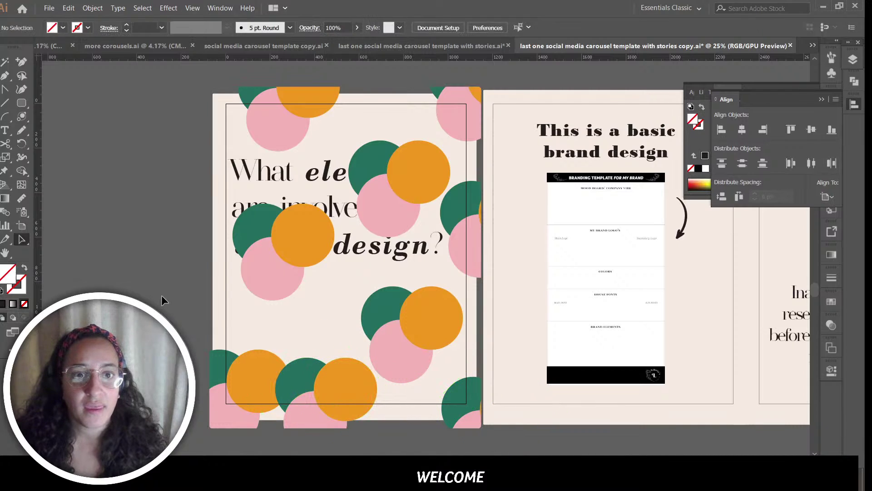
click(268, 267)
double_click(272, 254)
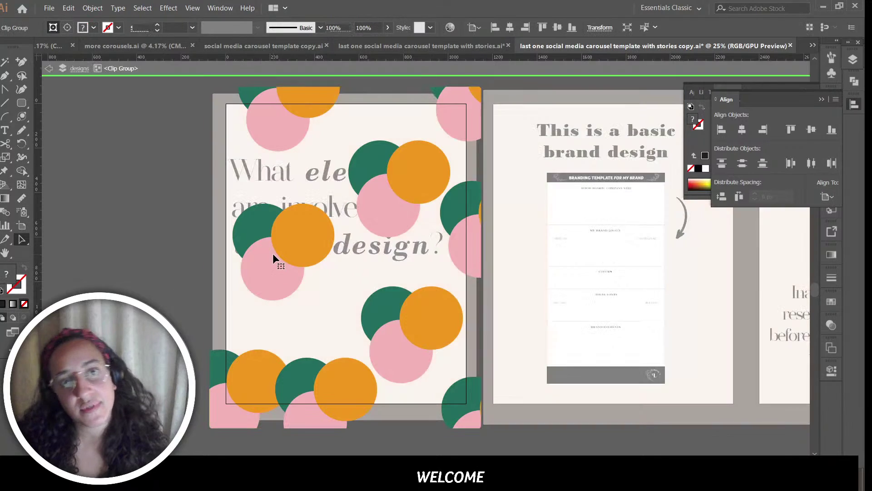
double_click(305, 323)
drag(237, 201, 314, 312)
key(ctrl+z)
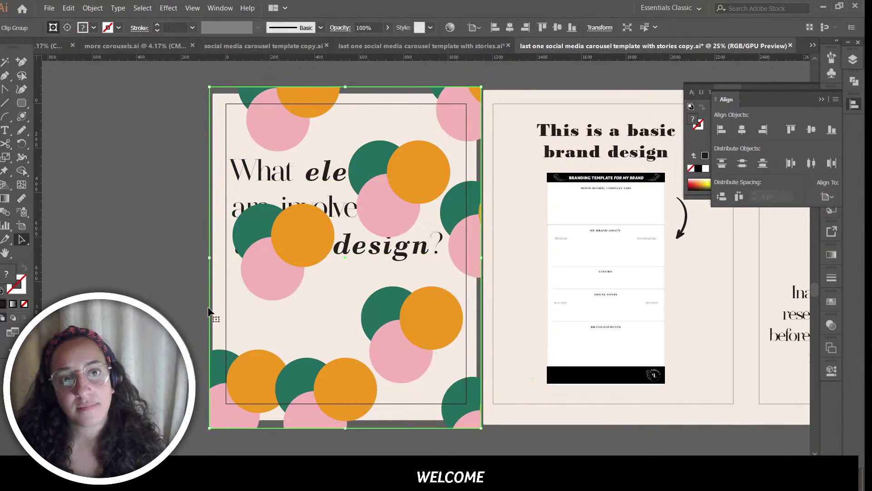
Step: Isolate the clip group and copy the circle cluster over the heading to the slide's left edge, above the bottom-left cluster
click(263, 270)
double_click(264, 270)
click(263, 270)
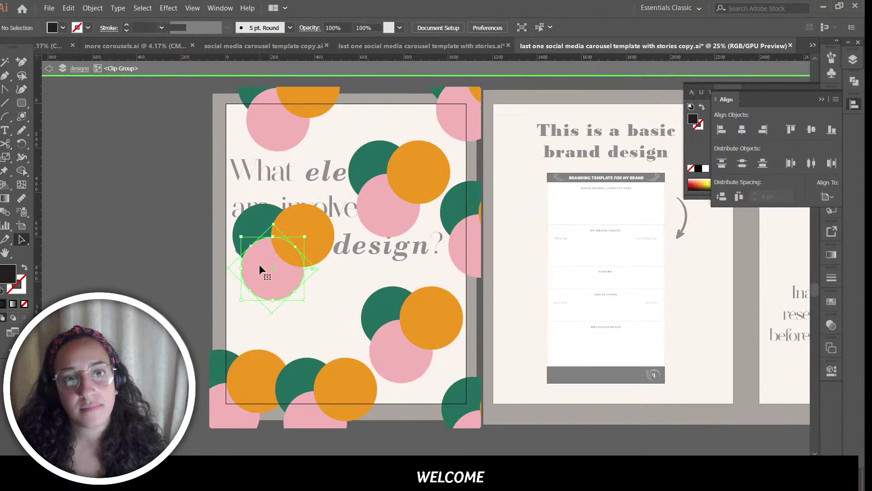
shift+click(302, 228)
shift+click(252, 222)
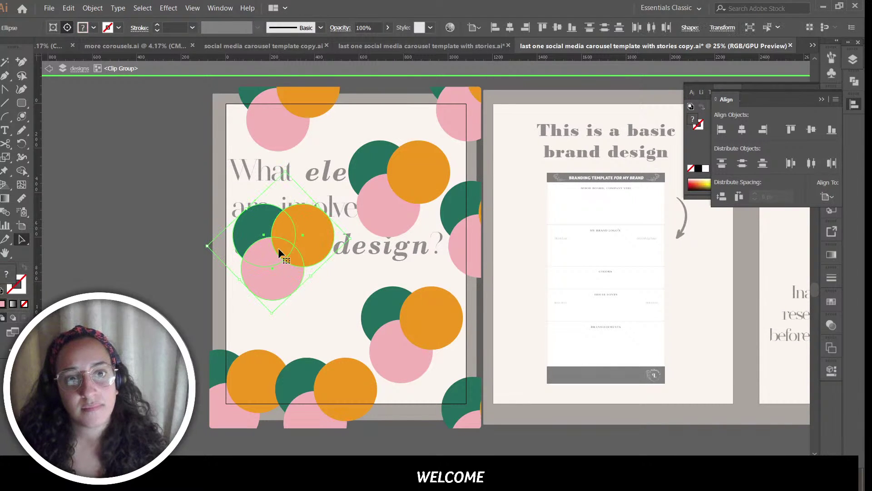
drag(279, 249, 223, 319)
click(371, 279)
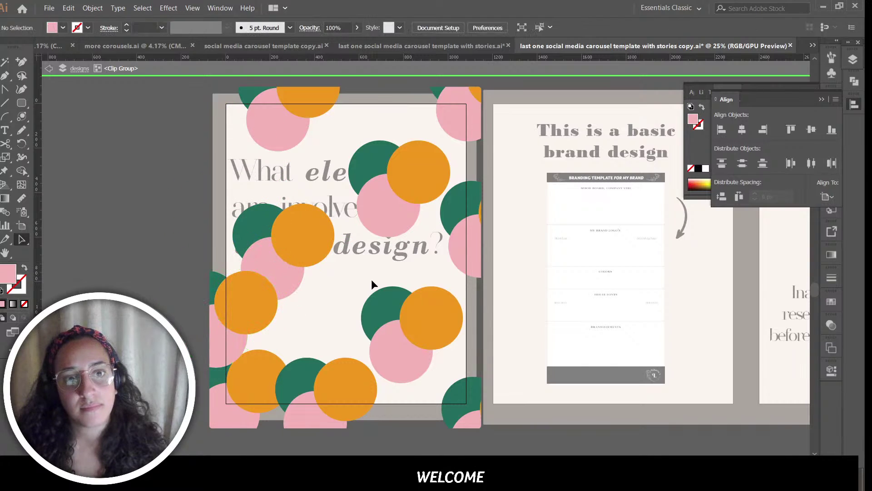
double_click(130, 242)
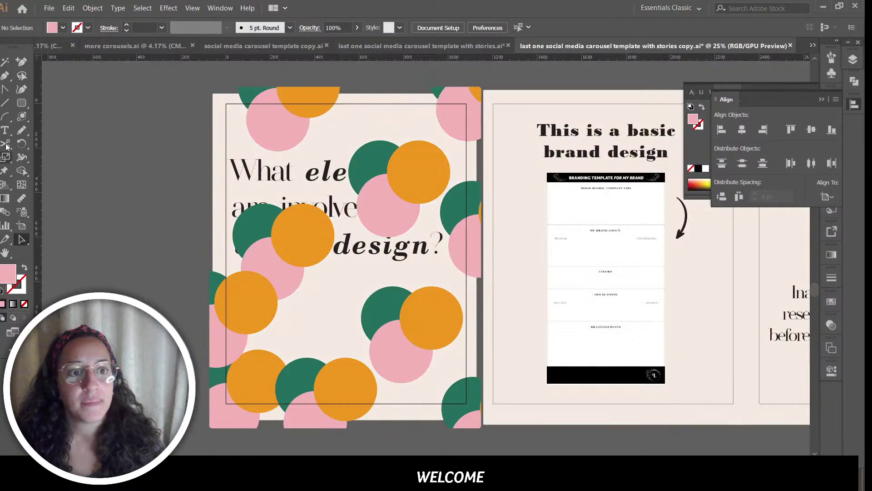
Step: Draw a rectangle over the opening slide's heading and fill it with the beige background colour using the Eyedropper
click(21, 104)
drag(219, 139, 453, 275)
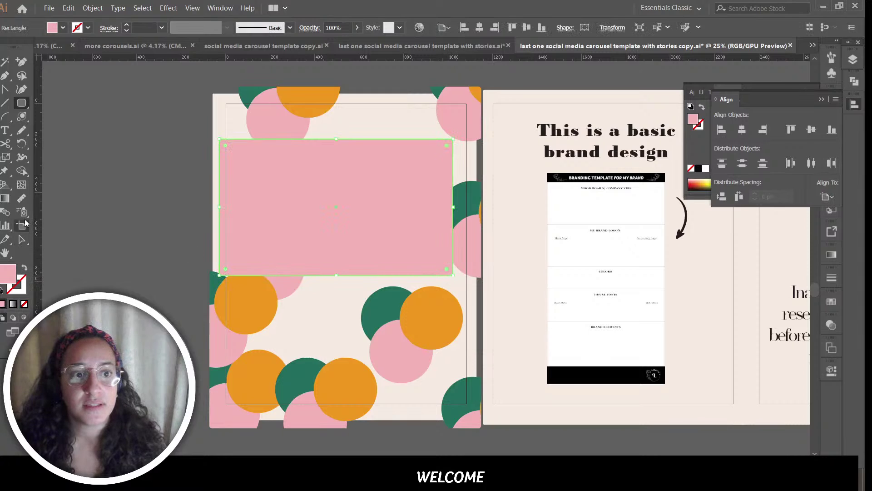
right_click(23, 241)
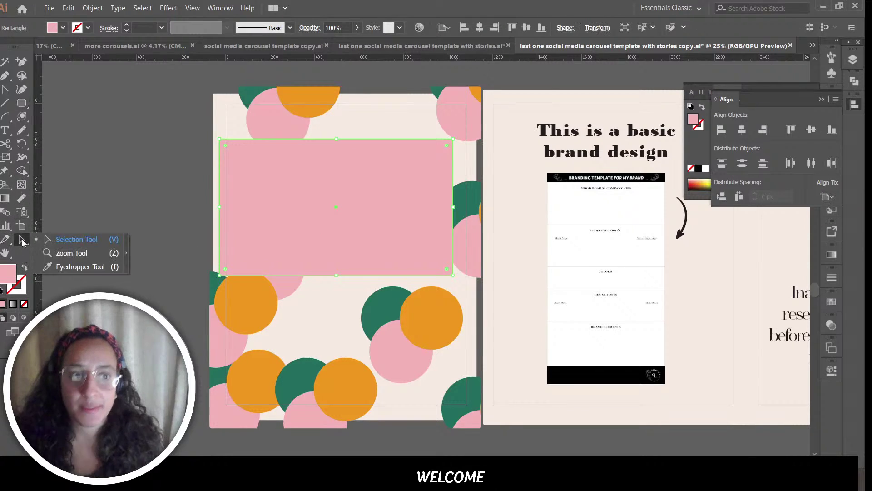
right_click(25, 240)
click(26, 240)
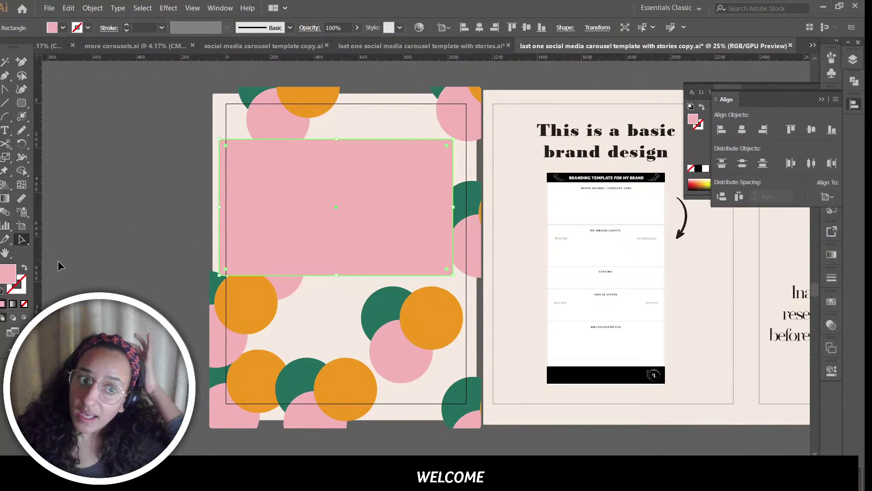
right_click(29, 241)
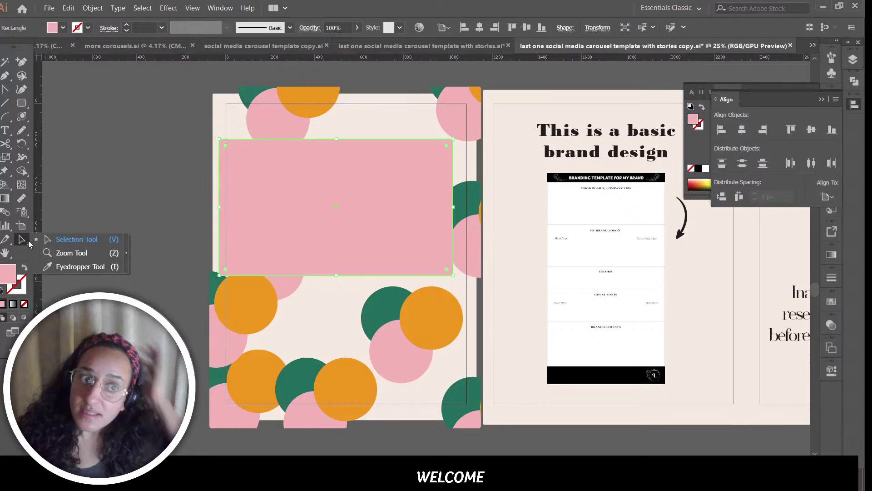
click(58, 265)
click(300, 310)
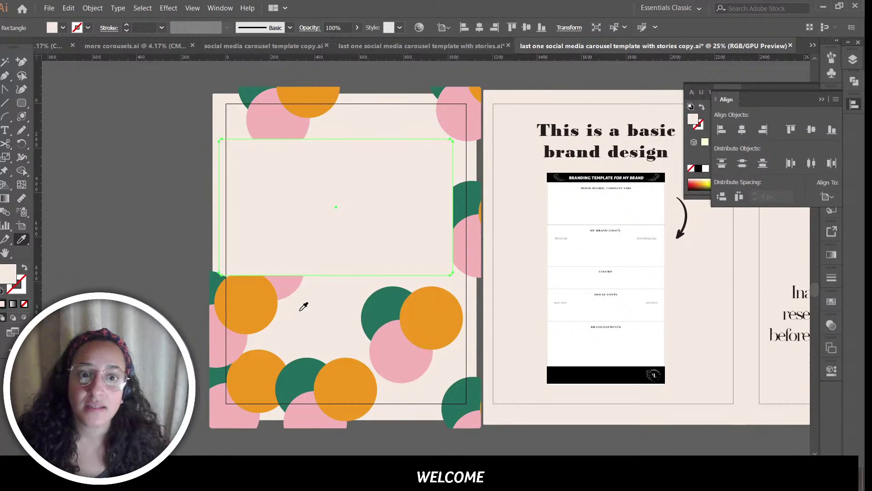
right_click(24, 239)
click(50, 236)
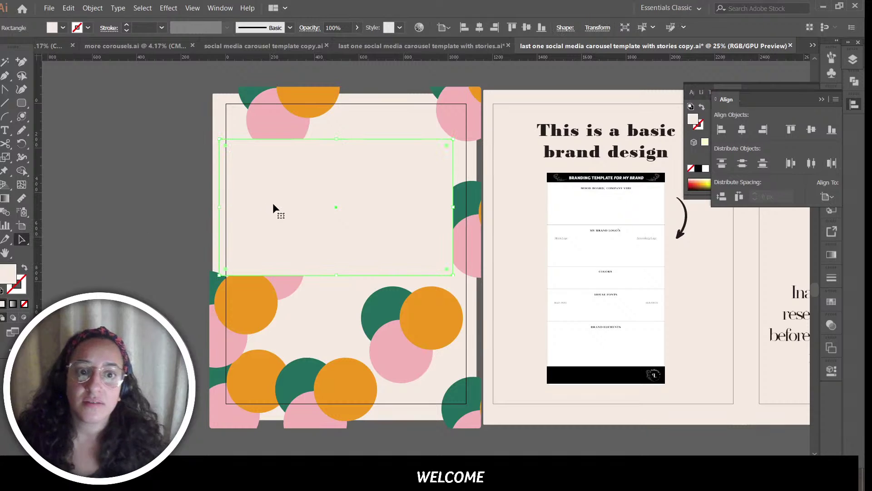
Step: Select the circle pattern and beige rectangle together on the opening slide and send both to the back, behind the heading
shift+click(302, 114)
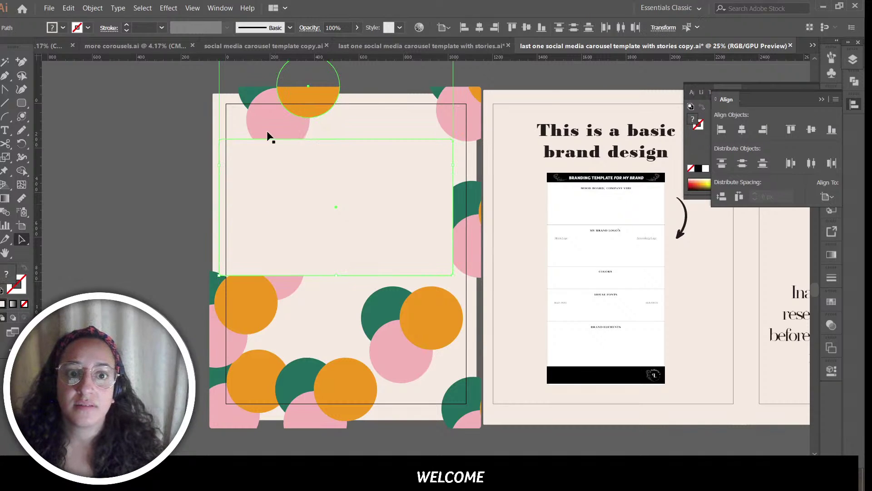
click(407, 89)
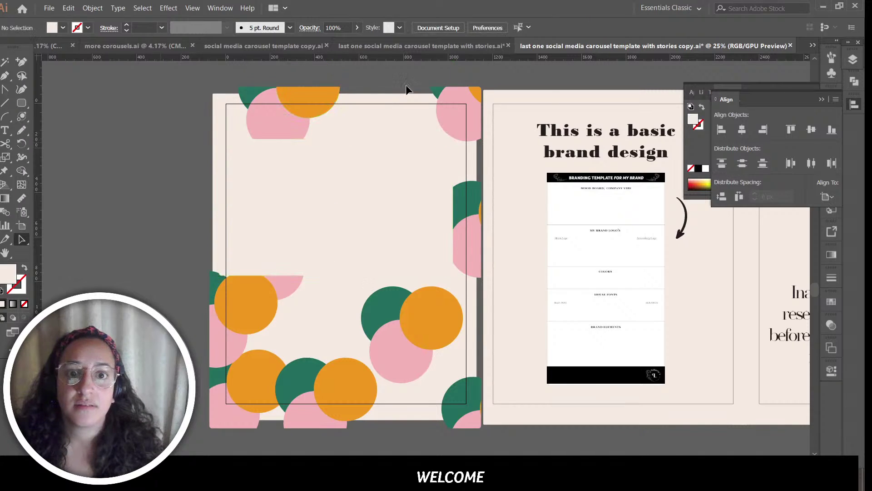
click(309, 160)
click(126, 186)
click(244, 179)
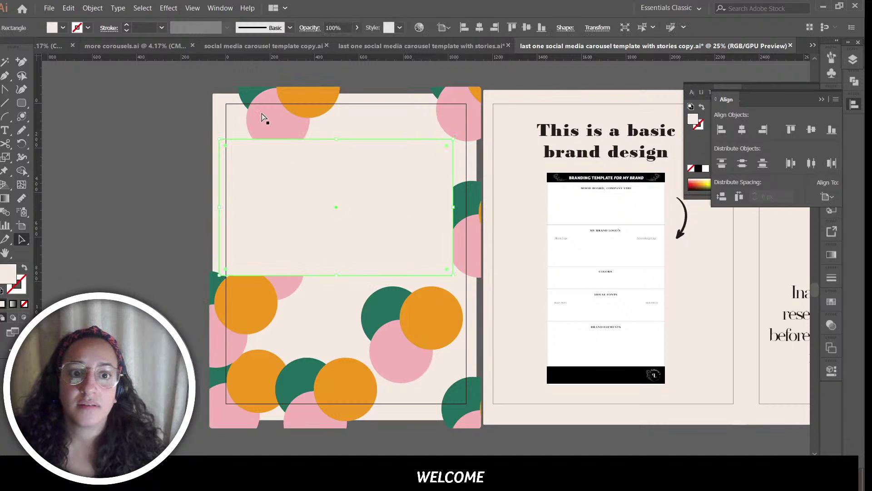
click(179, 162)
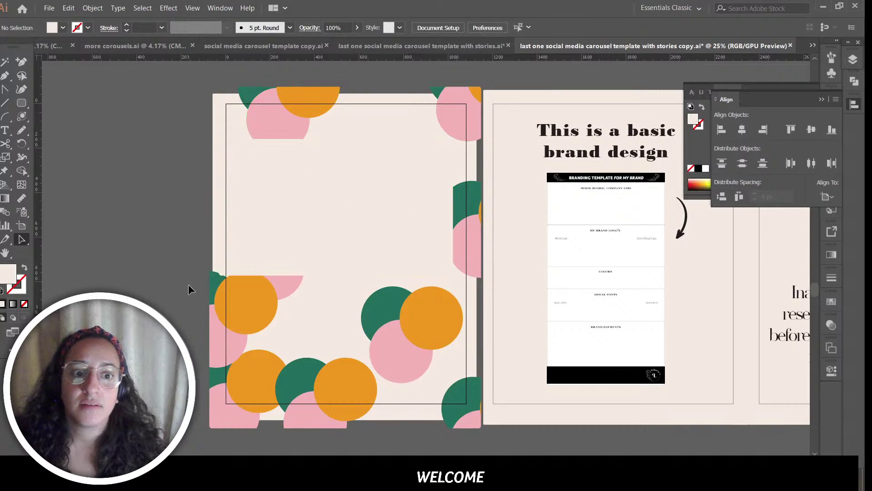
drag(204, 315, 210, 325)
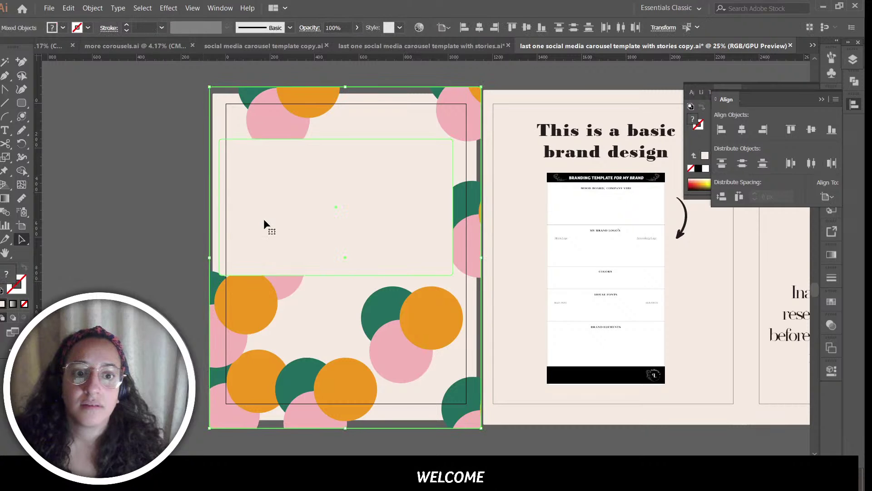
click(93, 7)
mouse_move(116, 32)
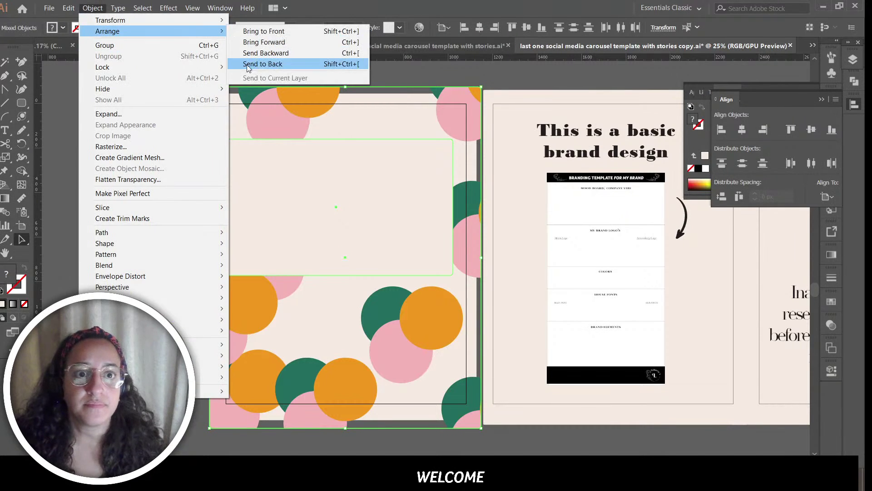
click(246, 64)
click(122, 279)
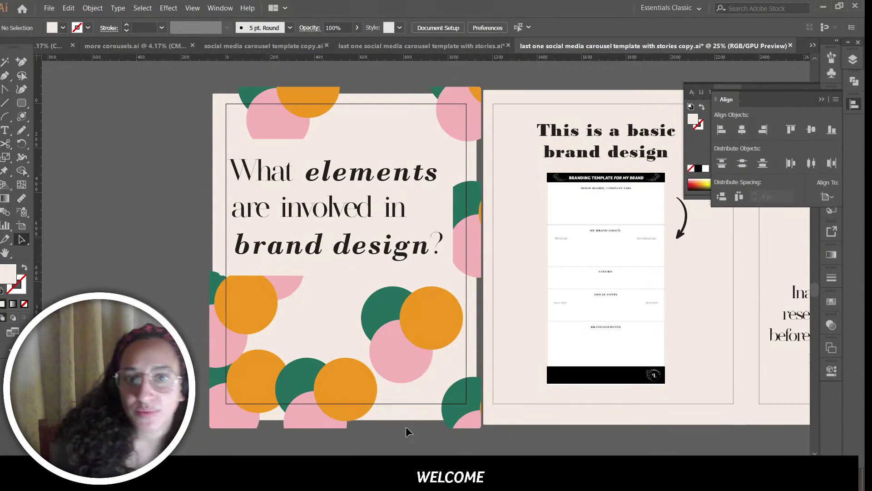
scroll(425, 242, right, 5)
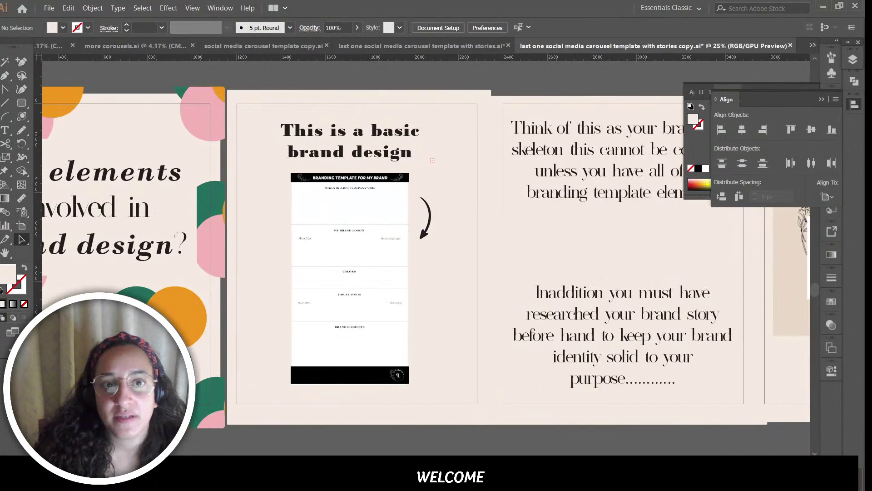
scroll(426, 241, left, 2)
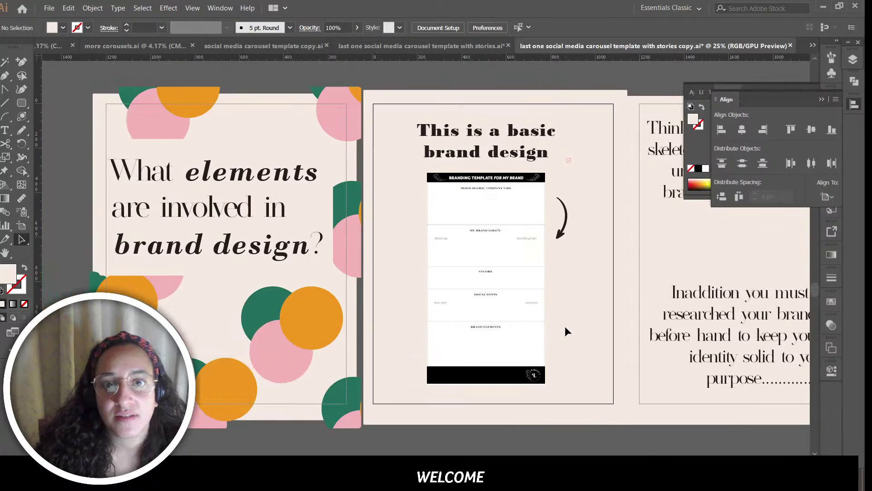
key(ctrl+v)
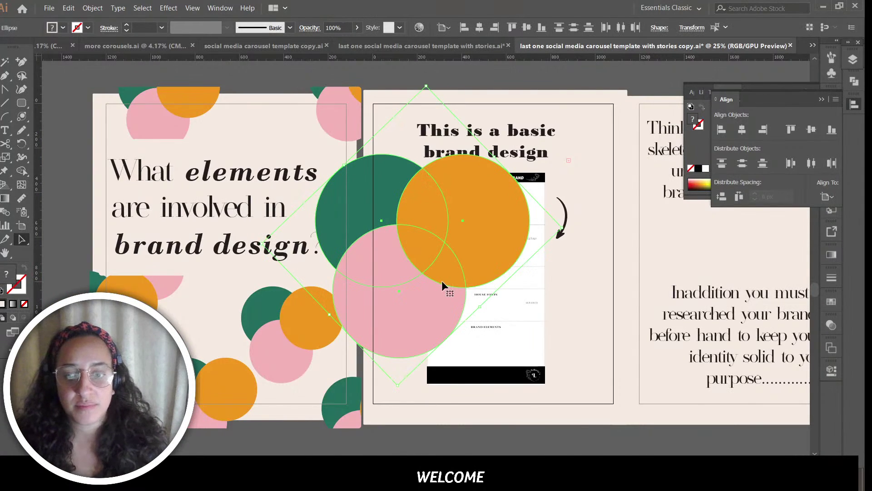
key(Delete)
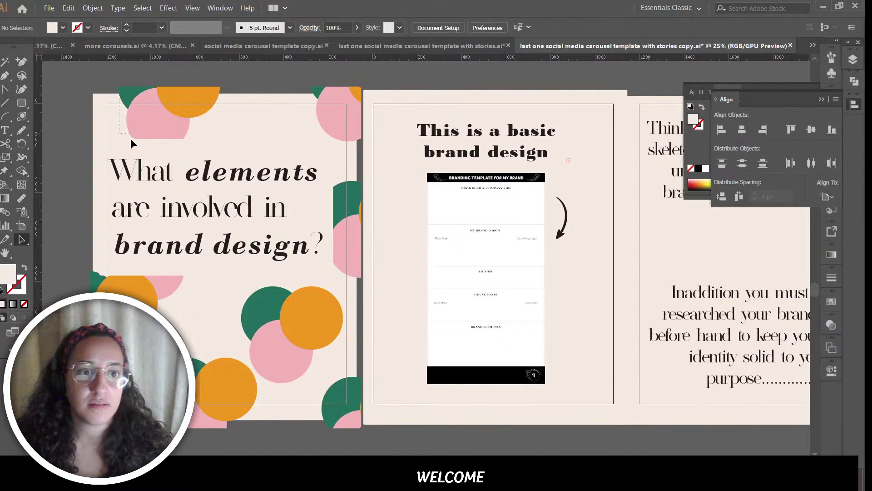
Step: Copy the circle pattern and its beige rectangle from the opening slide onto the "This is a basic brand design" slide
click(132, 141)
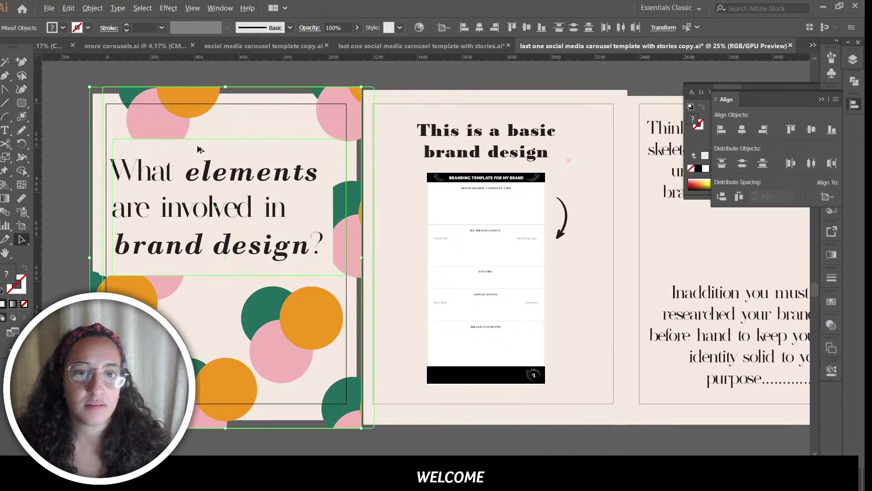
drag(414, 142, 408, 141)
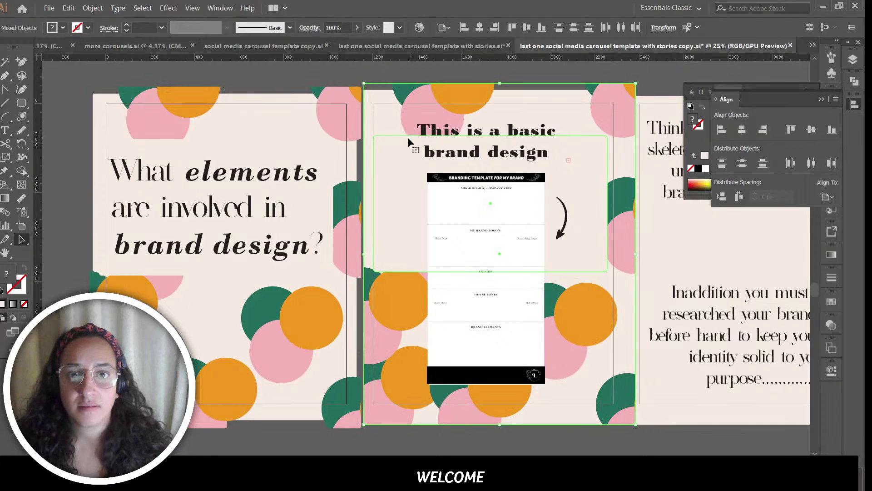
click(407, 163)
click(398, 125)
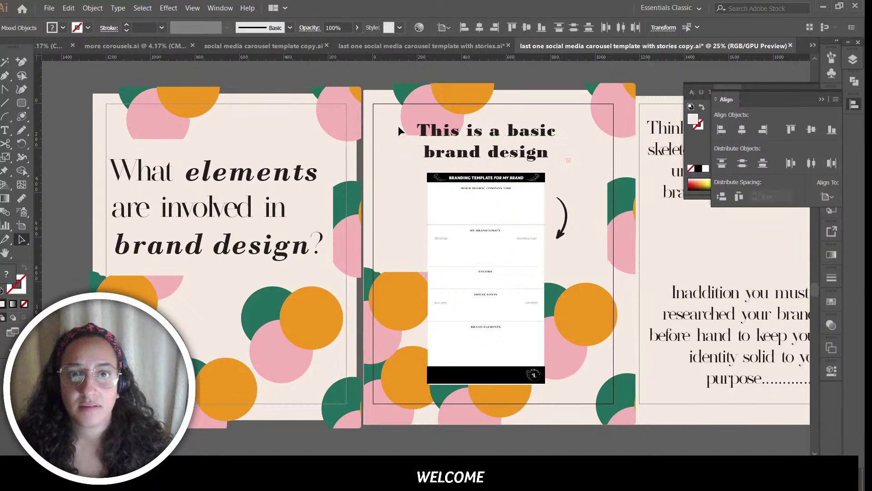
Step: Reshape the copied beige rectangle into a tall, narrow panel behind the "This is a basic brand design" heading and the branding template
click(457, 149)
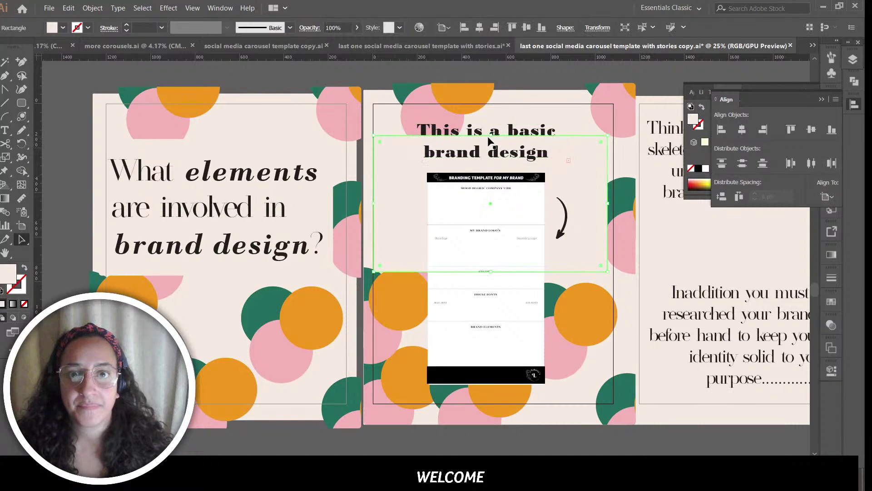
drag(490, 136, 491, 121)
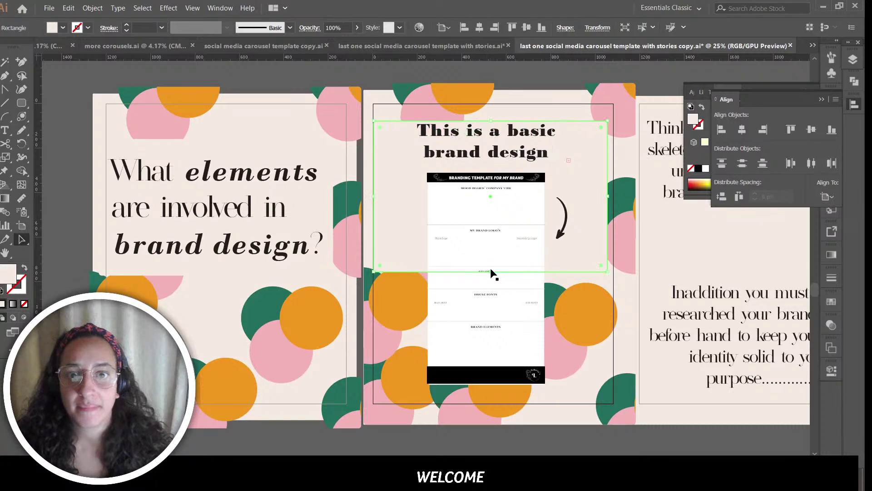
drag(490, 272, 492, 395)
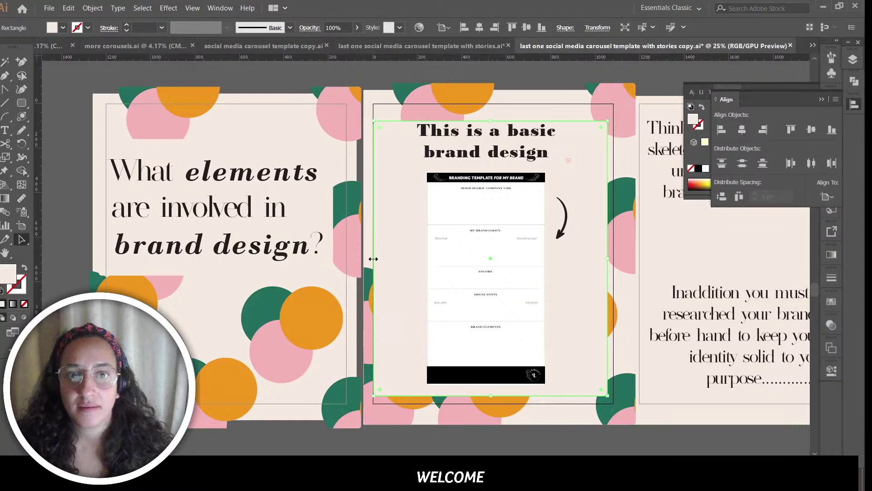
drag(373, 259, 414, 258)
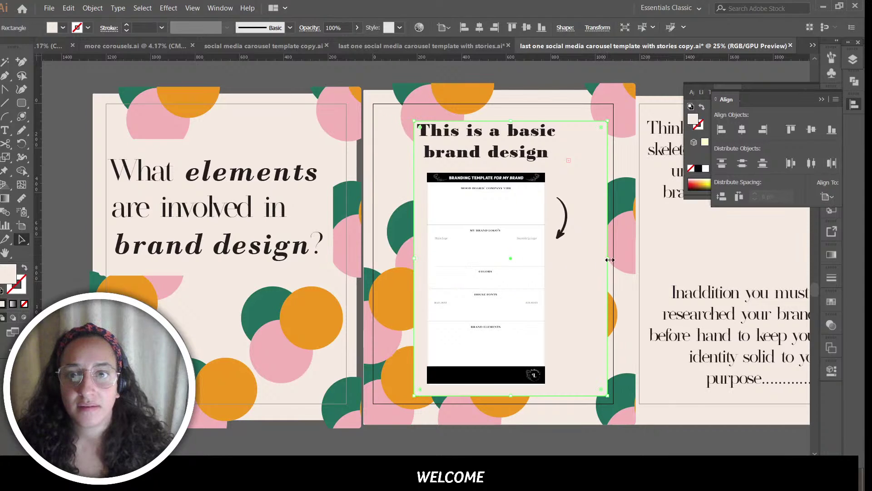
drag(609, 259, 573, 258)
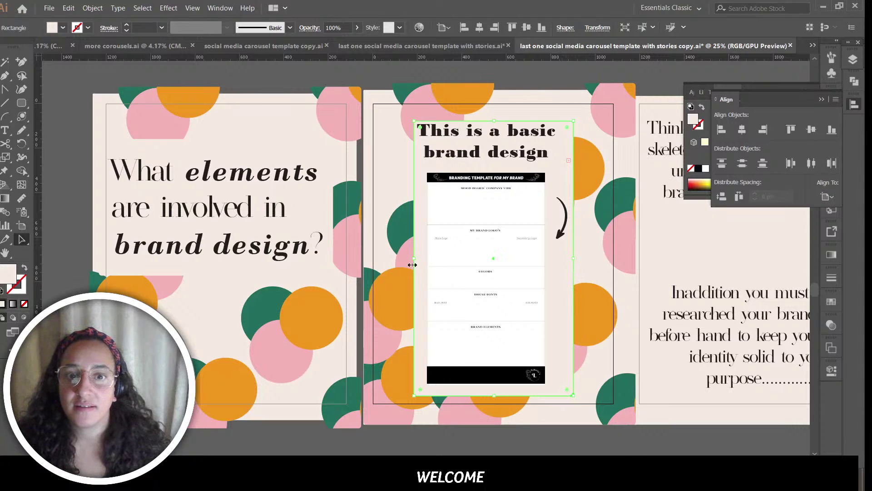
drag(417, 258, 408, 255)
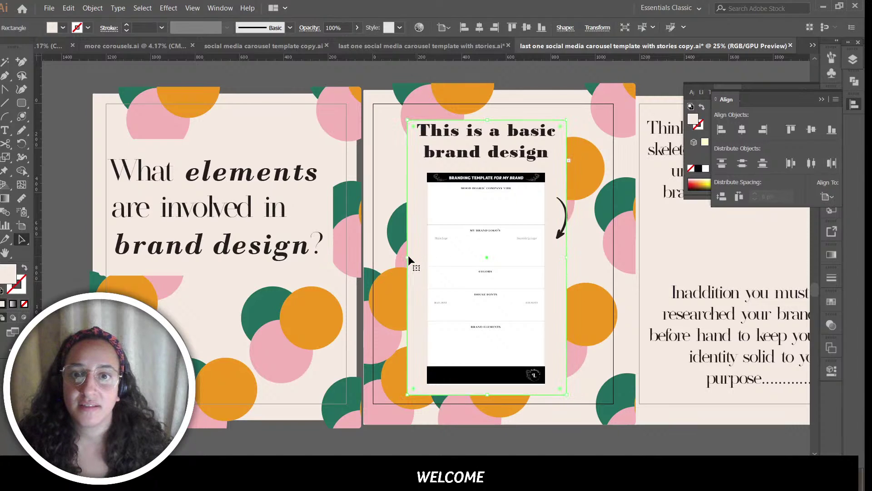
Step: Collapse the floating panels and copy the circle pattern with its beige panel onto the "Think of this as your brand look skeleton" slide
click(821, 99)
click(798, 93)
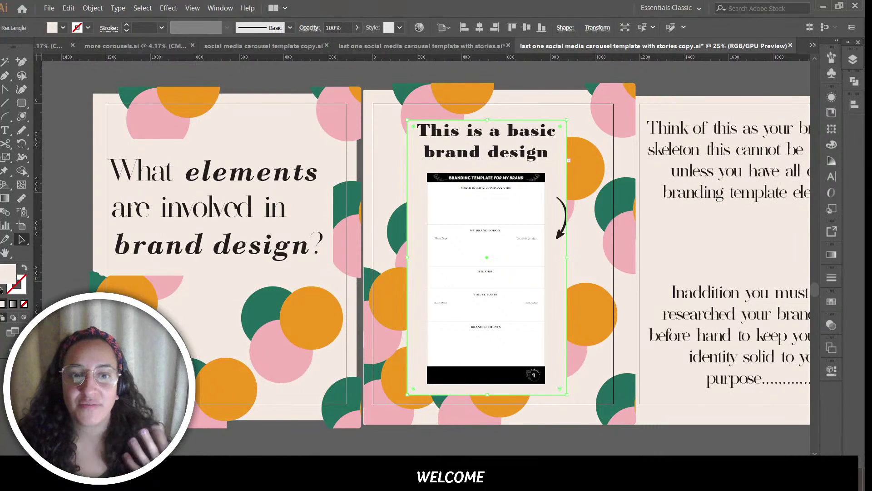
scroll(427, 254, right, 5)
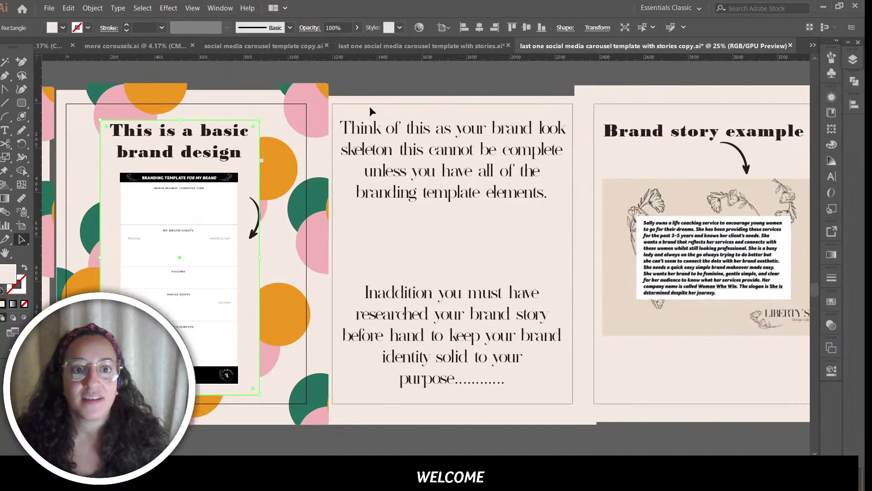
click(293, 82)
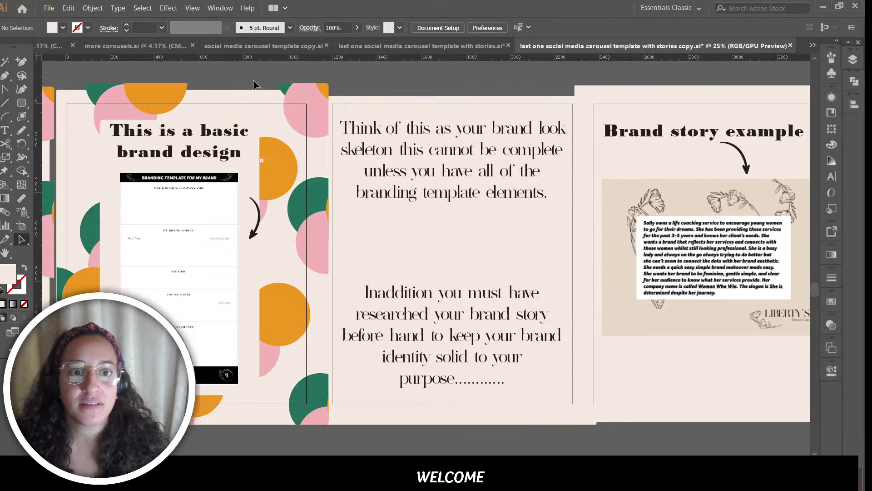
drag(268, 159, 268, 160)
click(325, 168)
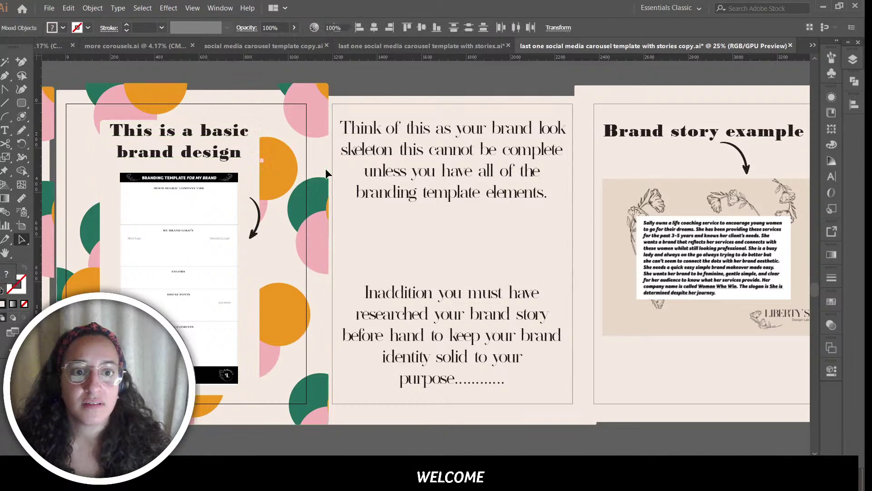
drag(363, 261, 505, 283)
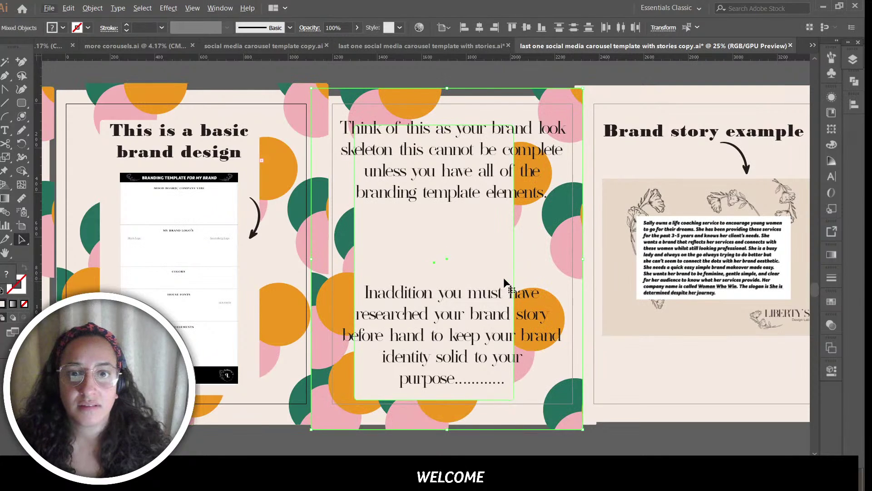
Step: Widen the beige panel to the text width, shorten it to the upper paragraph and place a copy behind the lower paragraph
click(377, 245)
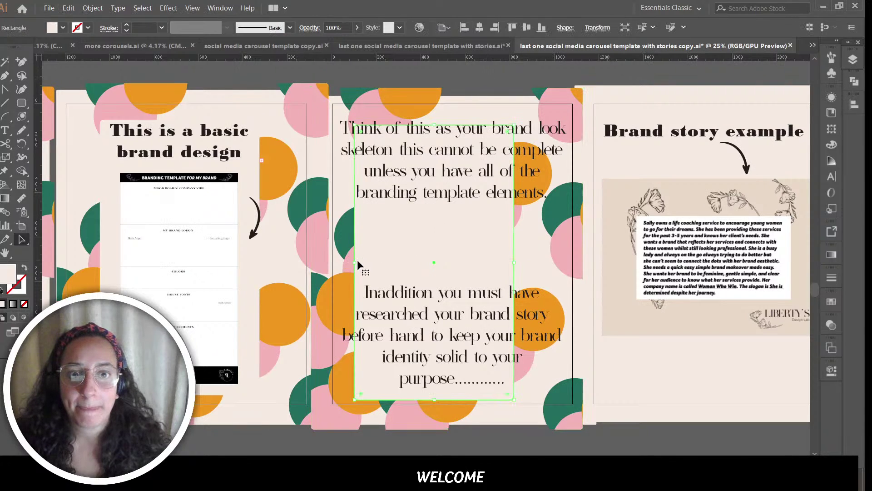
drag(357, 262, 337, 262)
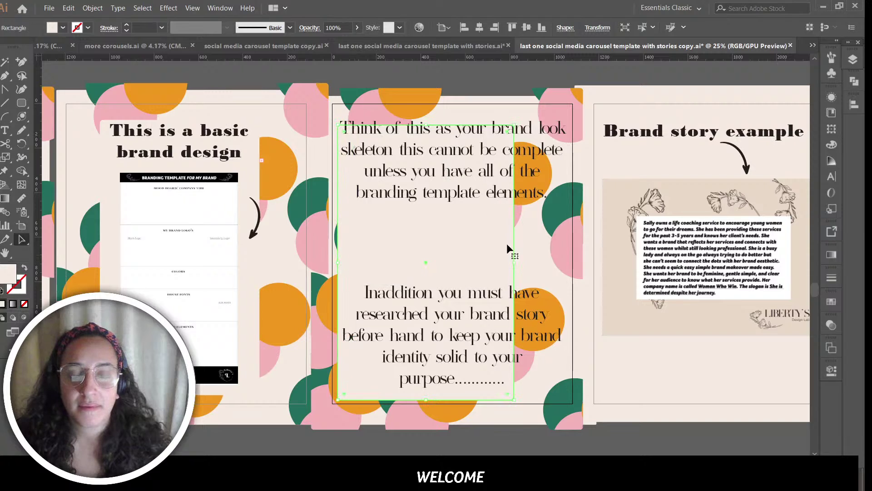
drag(517, 262, 566, 262)
drag(451, 125, 452, 112)
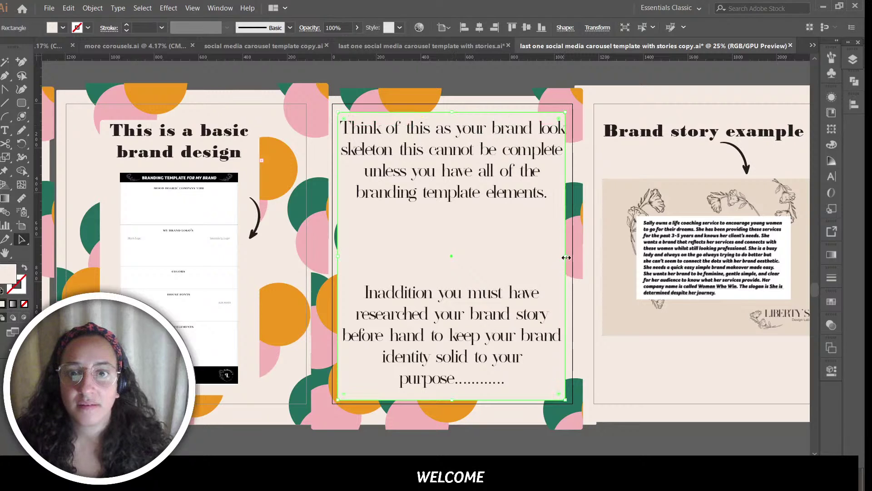
drag(566, 258, 570, 256)
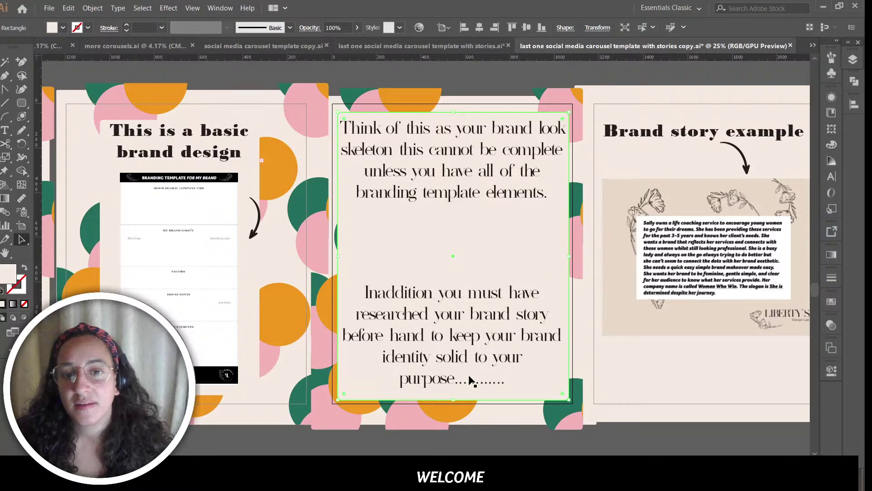
mouse_move(455, 402)
mouse_down()
mouse_move(457, 214)
mouse_move(456, 399)
mouse_up()
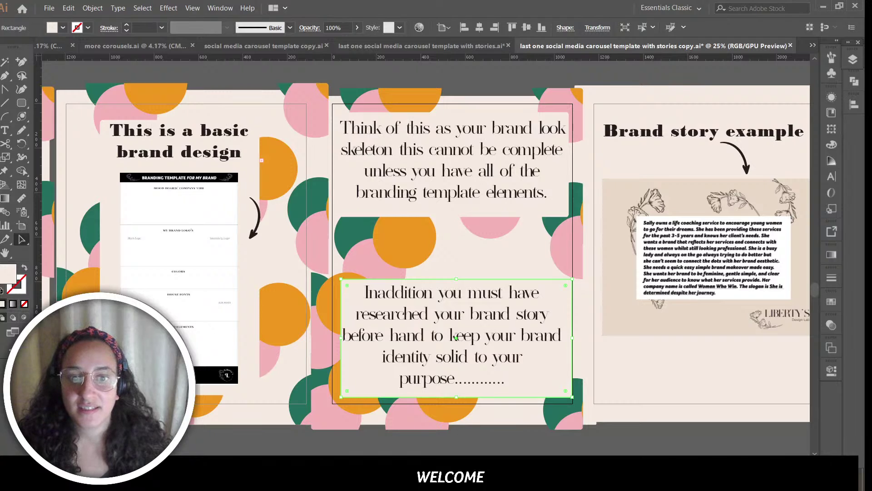
Step: Review the remaining carousel slides from "Brand story example" to "Brand Elements" and return to the patterned slides
scroll(255, 233, right, 9)
scroll(256, 233, left, 3)
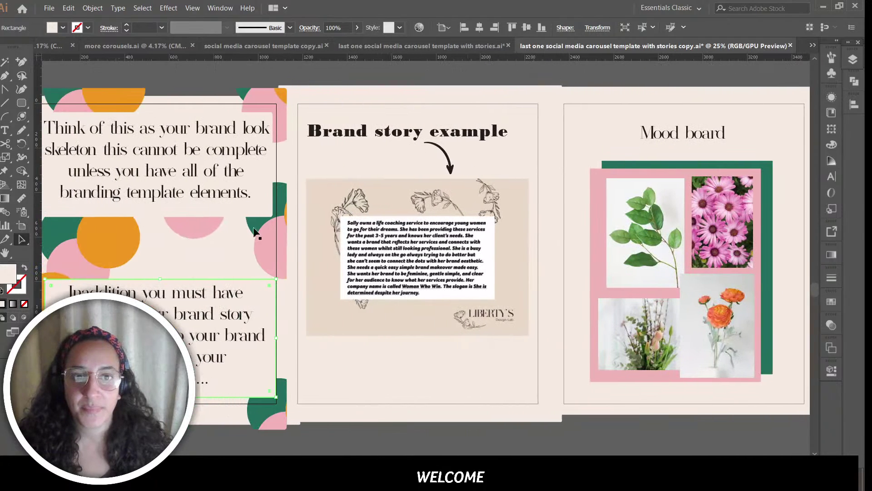
click(238, 92)
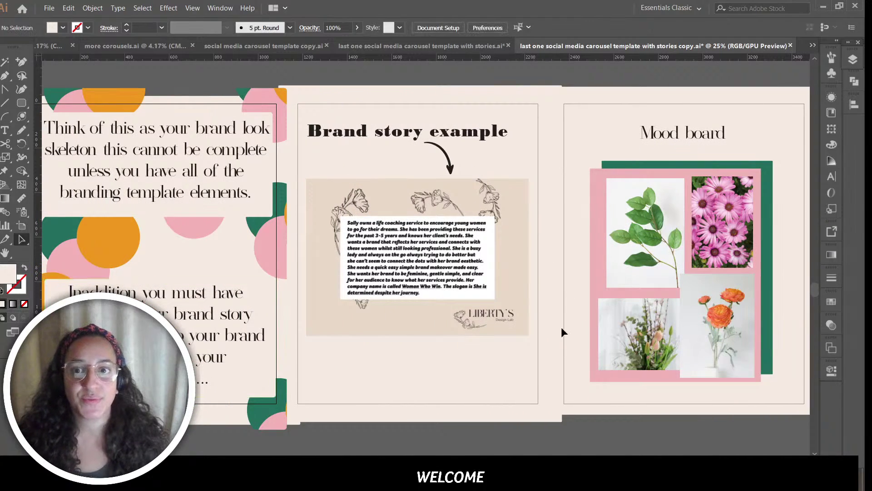
scroll(426, 242, right, 10)
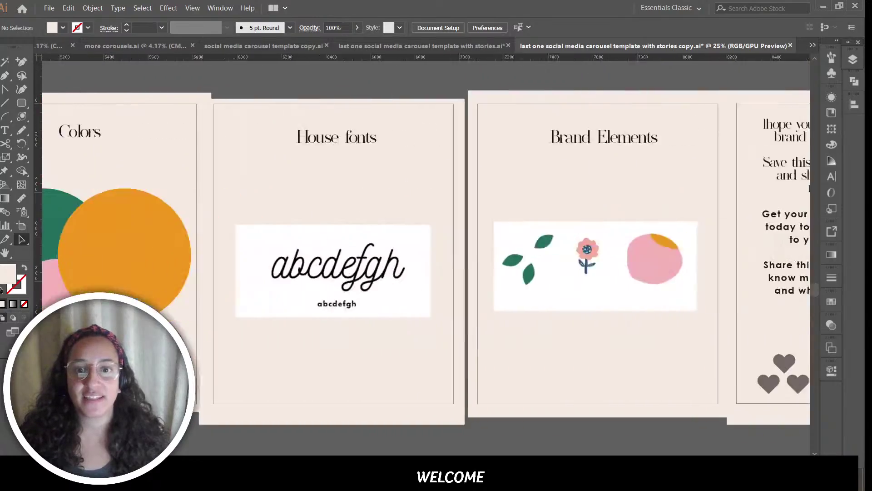
scroll(426, 242, left, 4)
scroll(426, 242, left, 15)
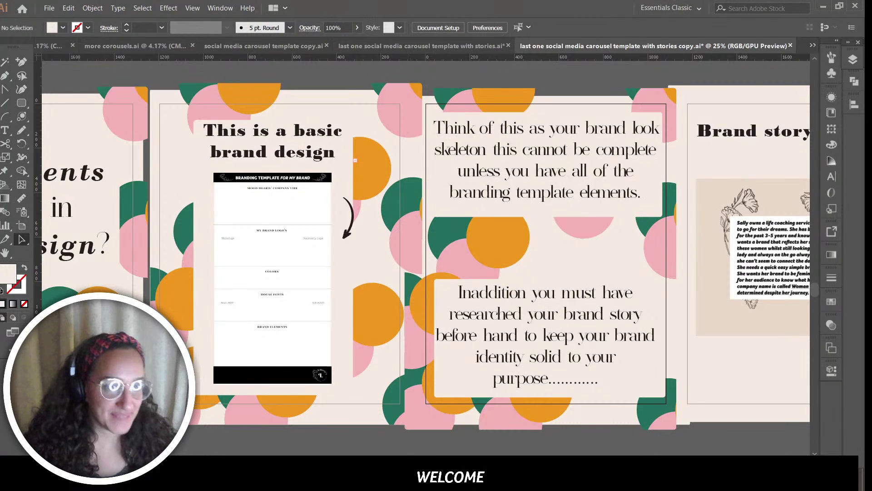
mouse_move(401, 477)
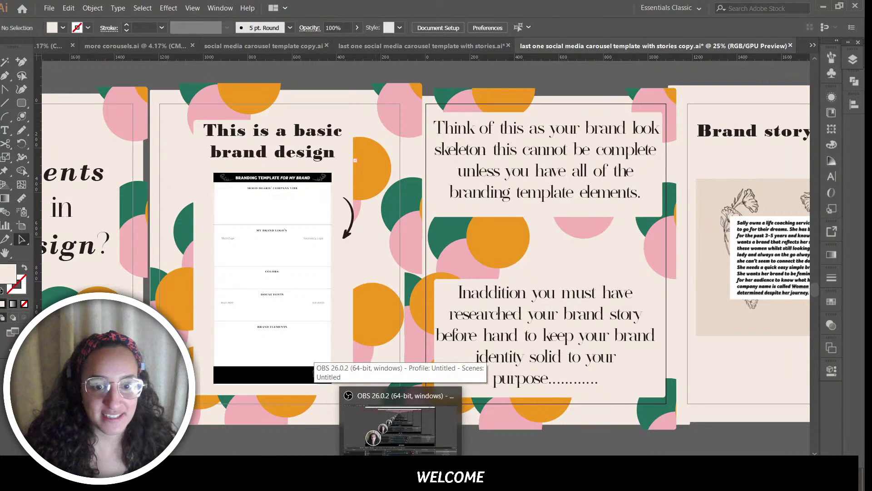